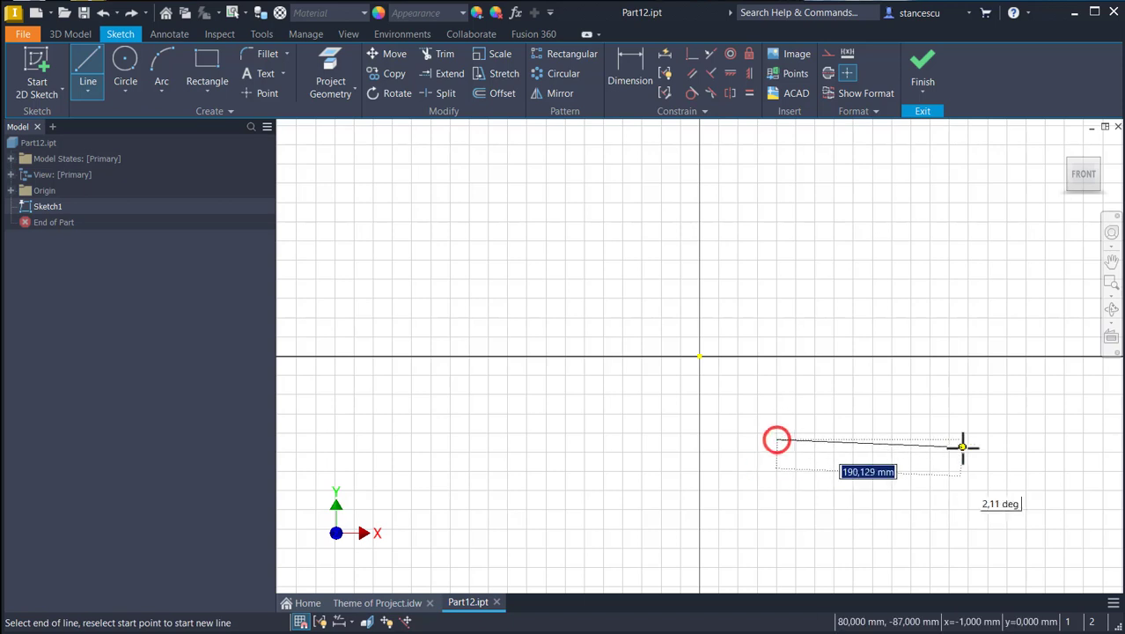
Draw a horizontal line about 194 mm long below the X axis, and a slightly inclined line above it from about (128, -54) to (275, -39) mm.
{"action": "left_click", "coordinate": [963, 440]}
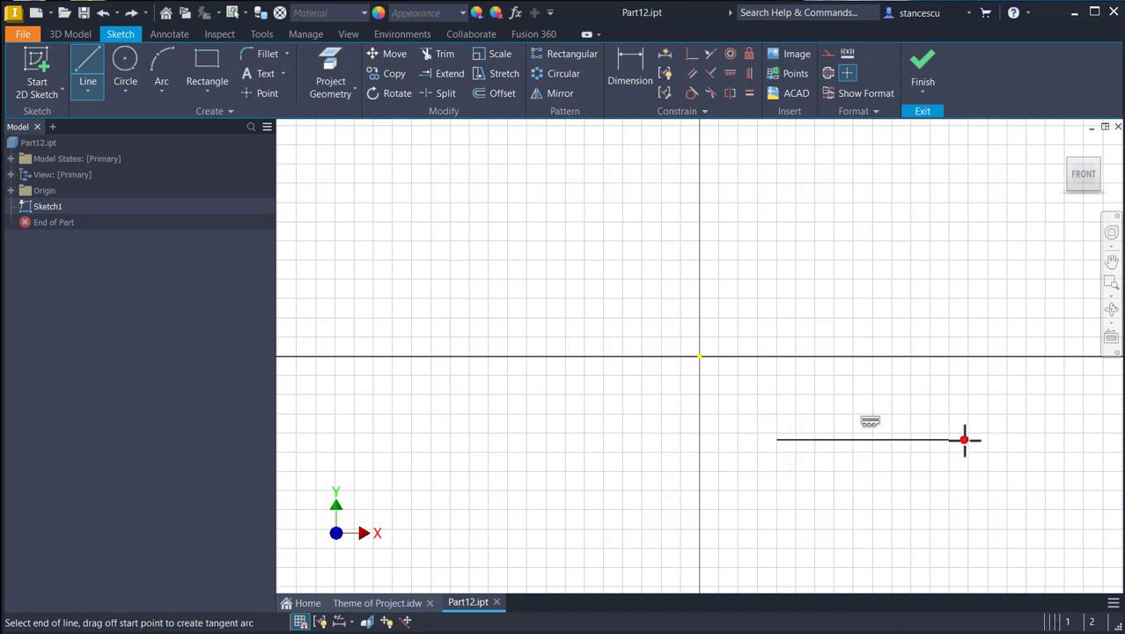
{"action": "right_click", "coordinate": [952, 423]}
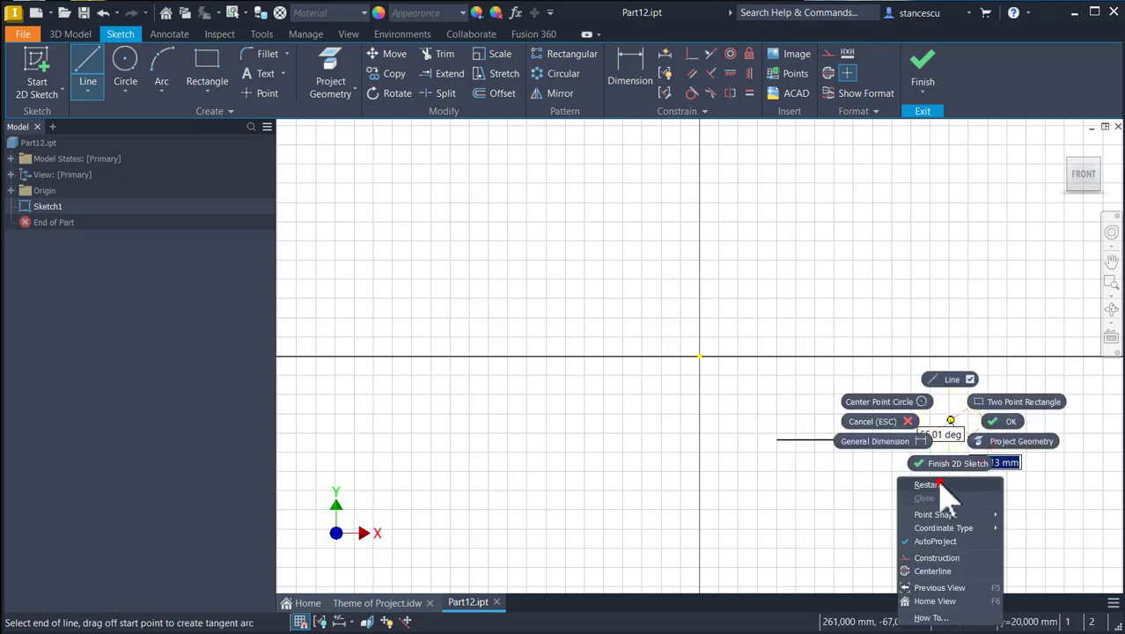
{"action": "left_click", "coordinate": [935, 483]}
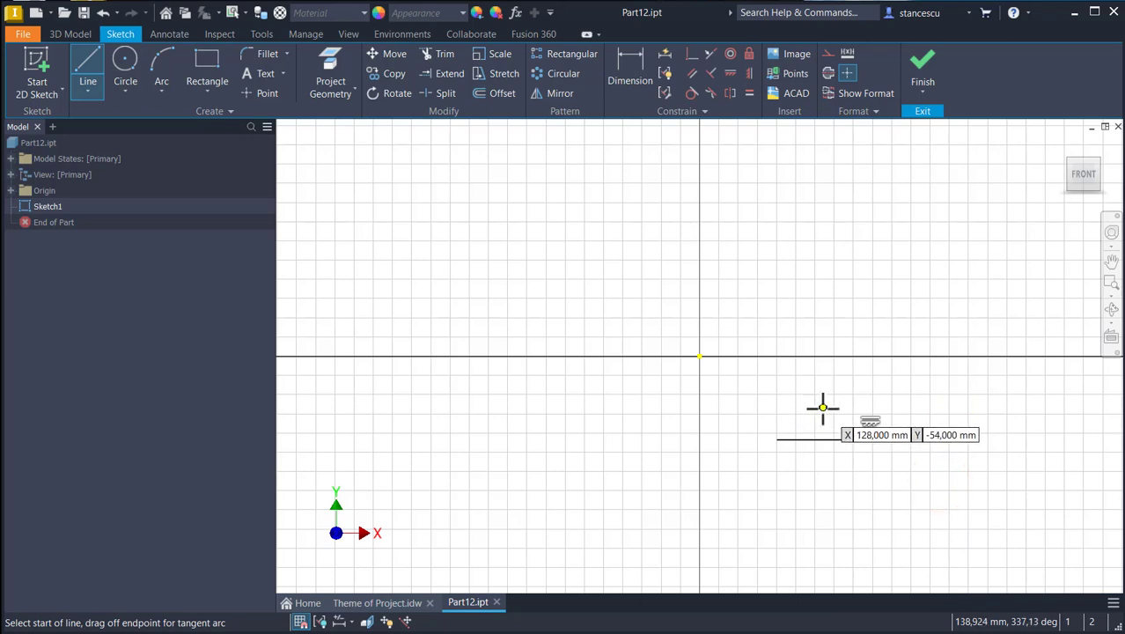
{"action": "left_click", "coordinate": [822, 407]}
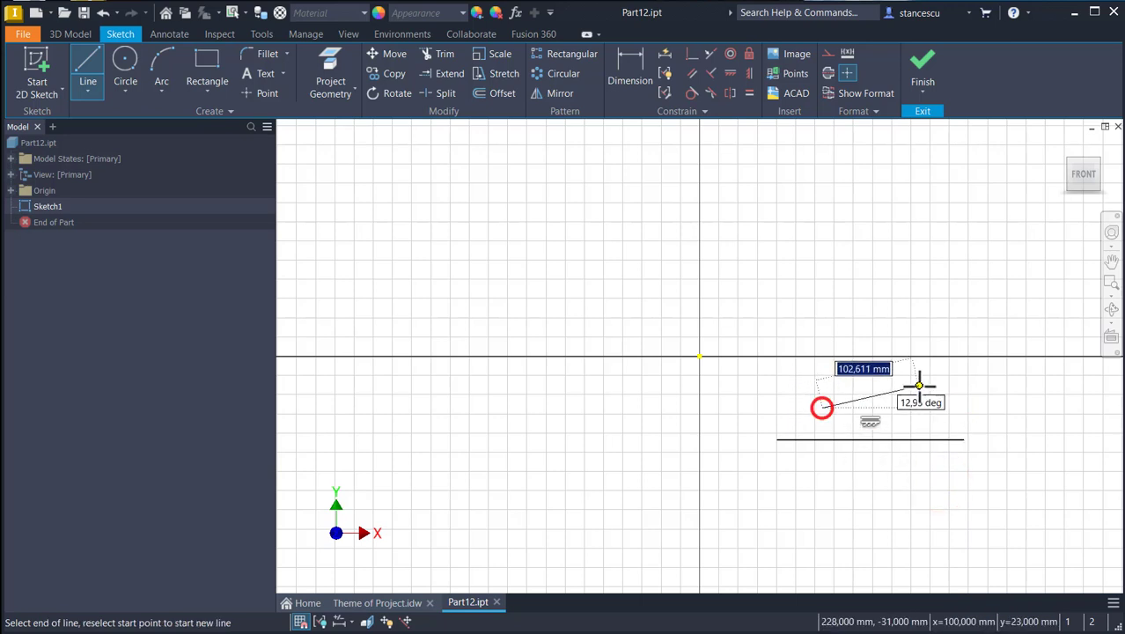
{"action": "left_click", "coordinate": [964, 393]}
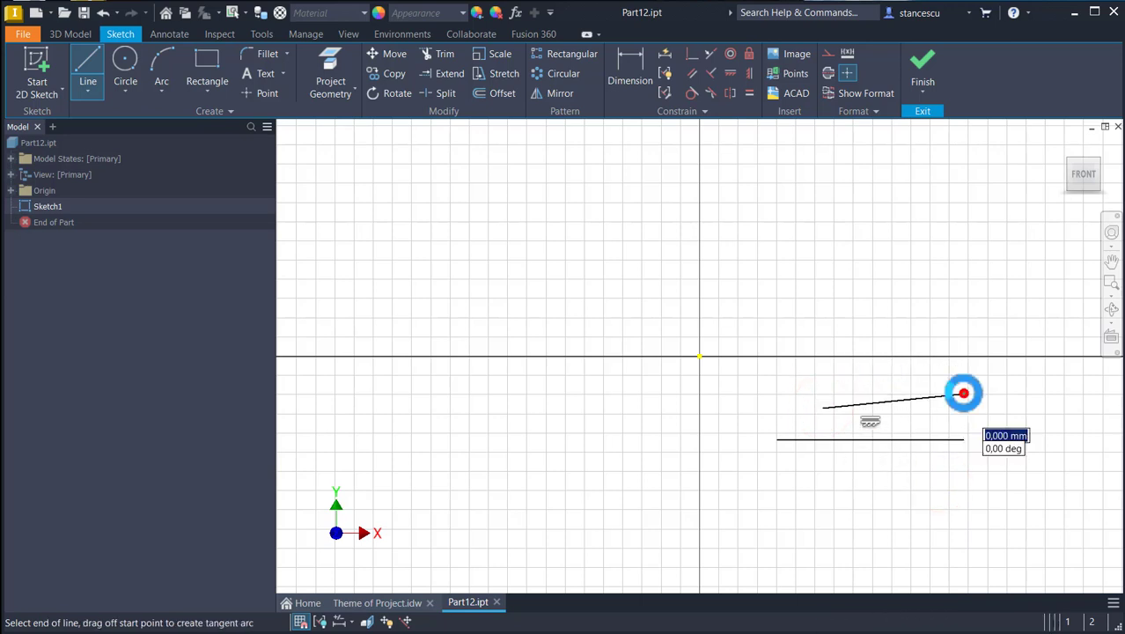
Draw a third, separate line above the X axis, rising gently to the right, and end the Line command.
{"action": "right_click", "coordinate": [963, 392]}
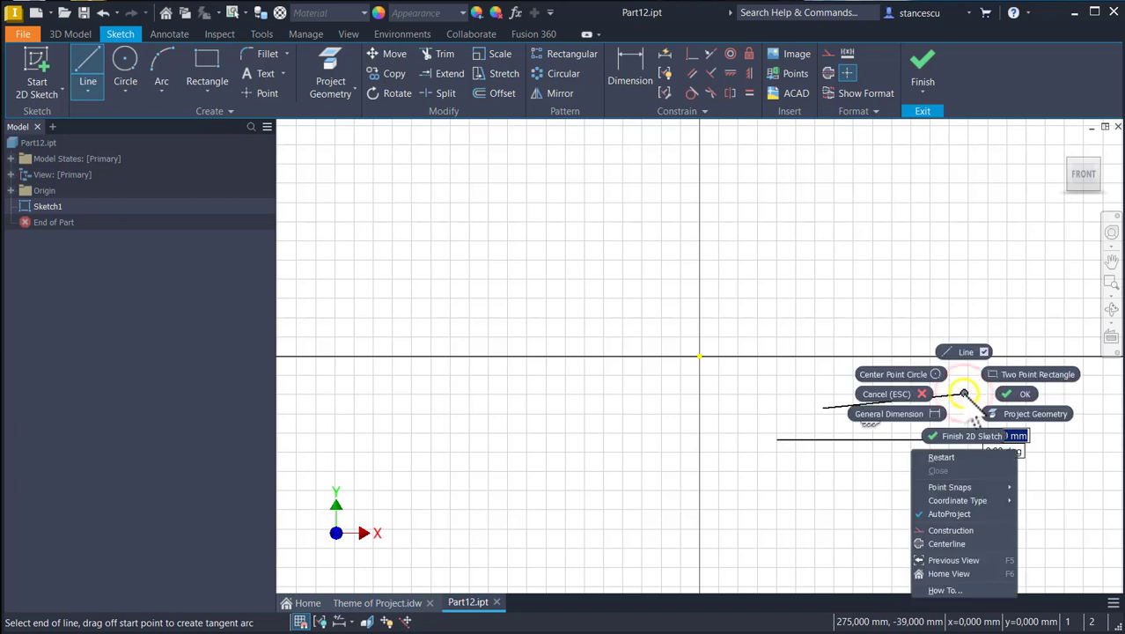
{"action": "left_click", "coordinate": [959, 457]}
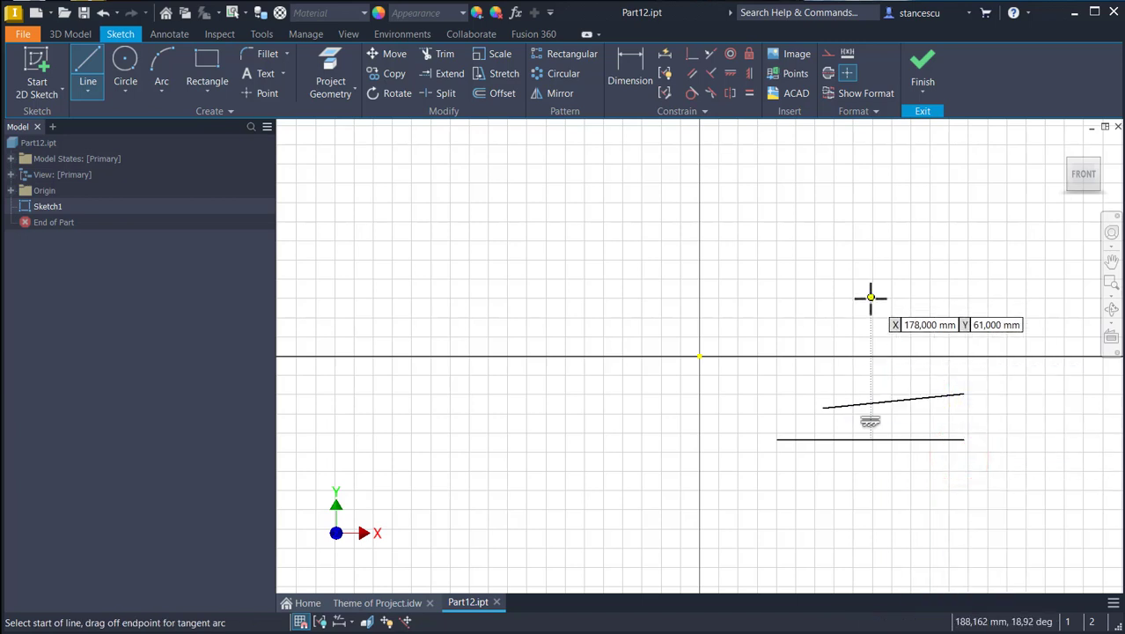
{"action": "left_click", "coordinate": [866, 299]}
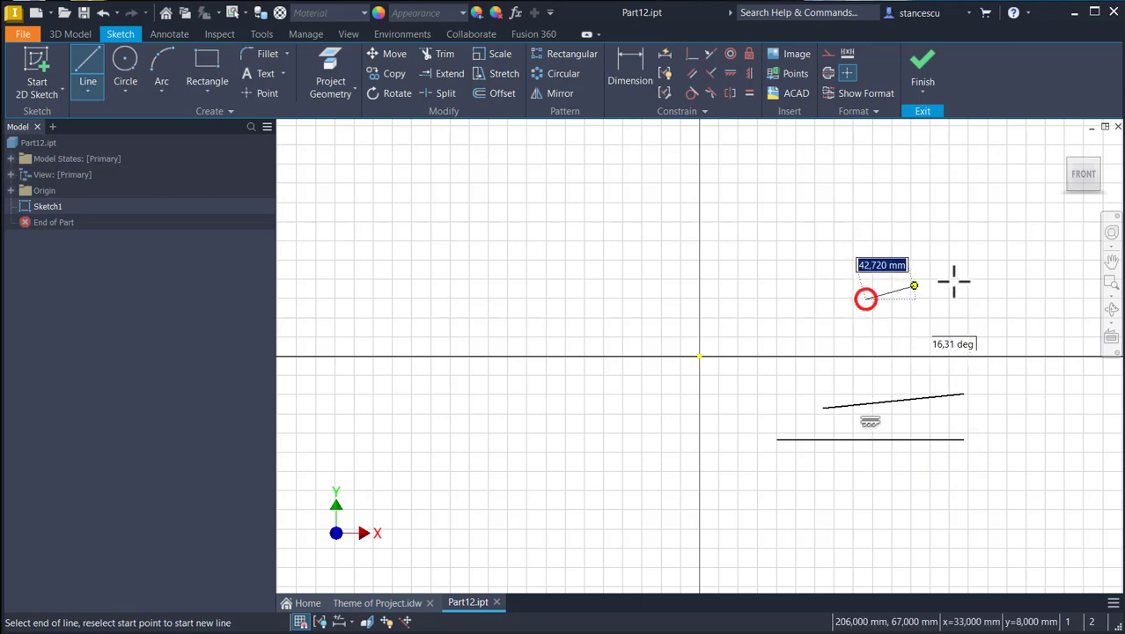
{"action": "left_click", "coordinate": [1046, 275]}
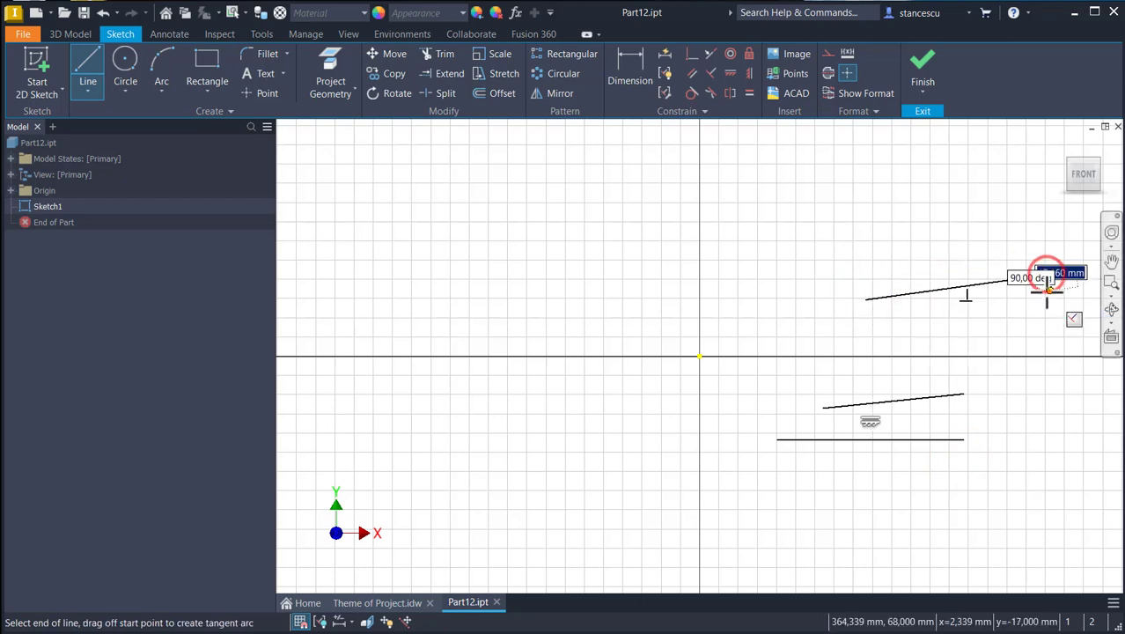
{"action": "key", "text": "Escape"}
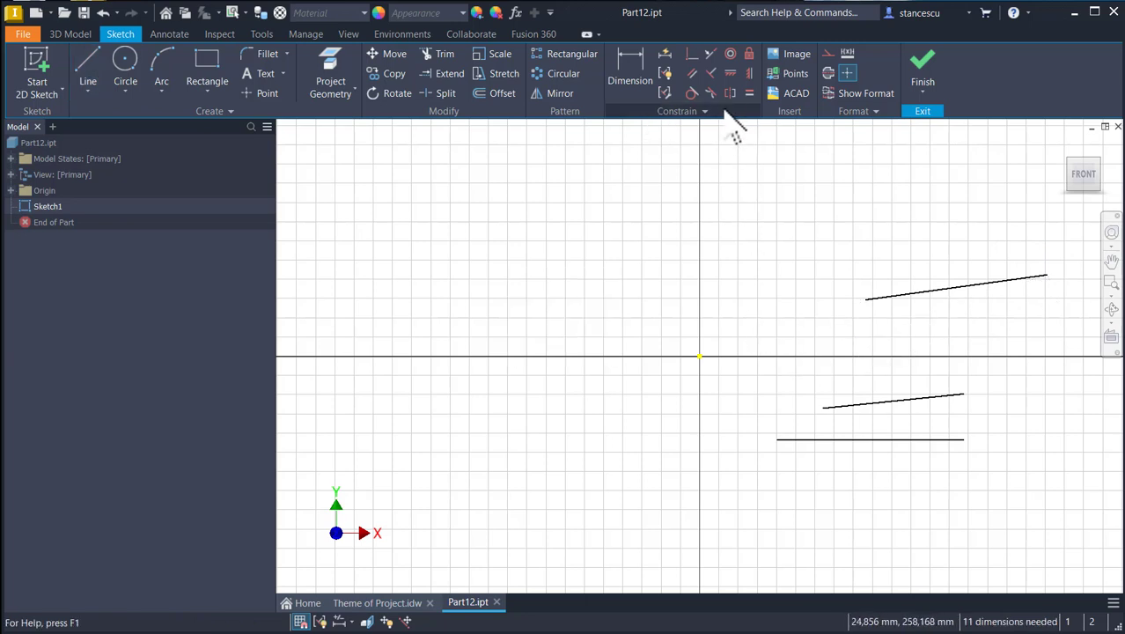
Make all three lines the same length with Equal constraints, pairing the middle line with the upper and the horizontal one.
{"action": "left_click", "coordinate": [749, 93]}
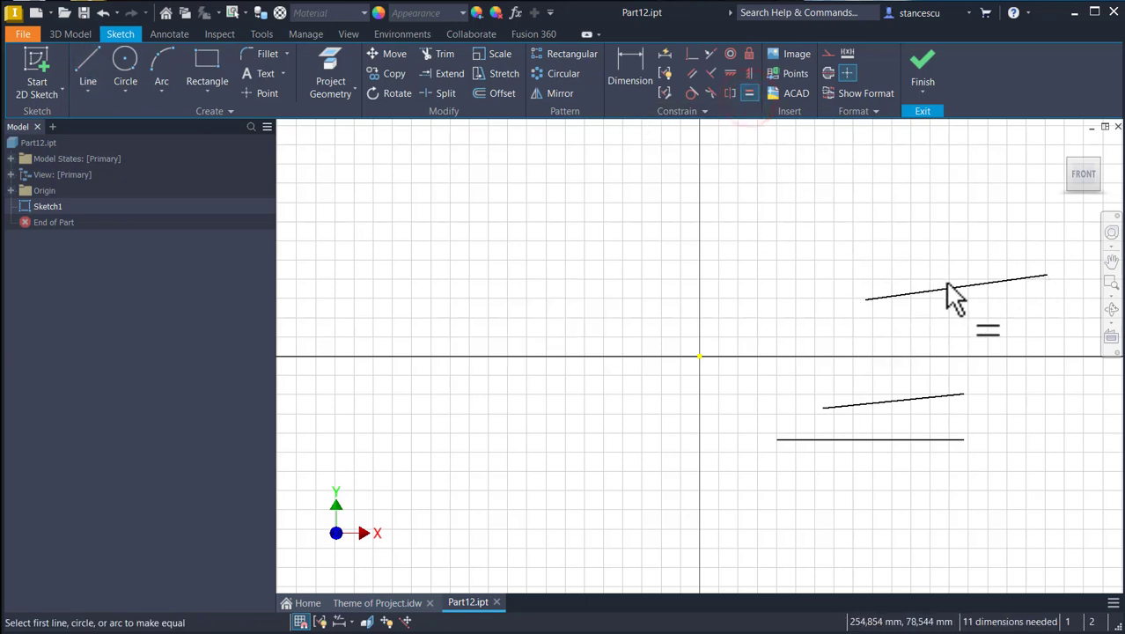
{"action": "left_click", "coordinate": [947, 287]}
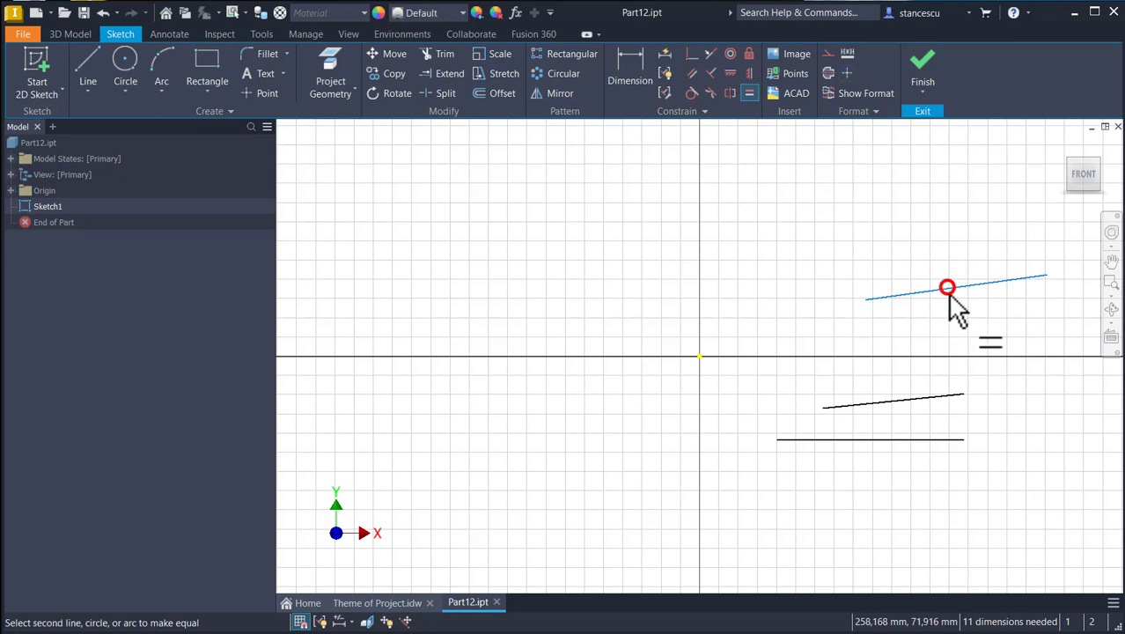
{"action": "left_click", "coordinate": [938, 397]}
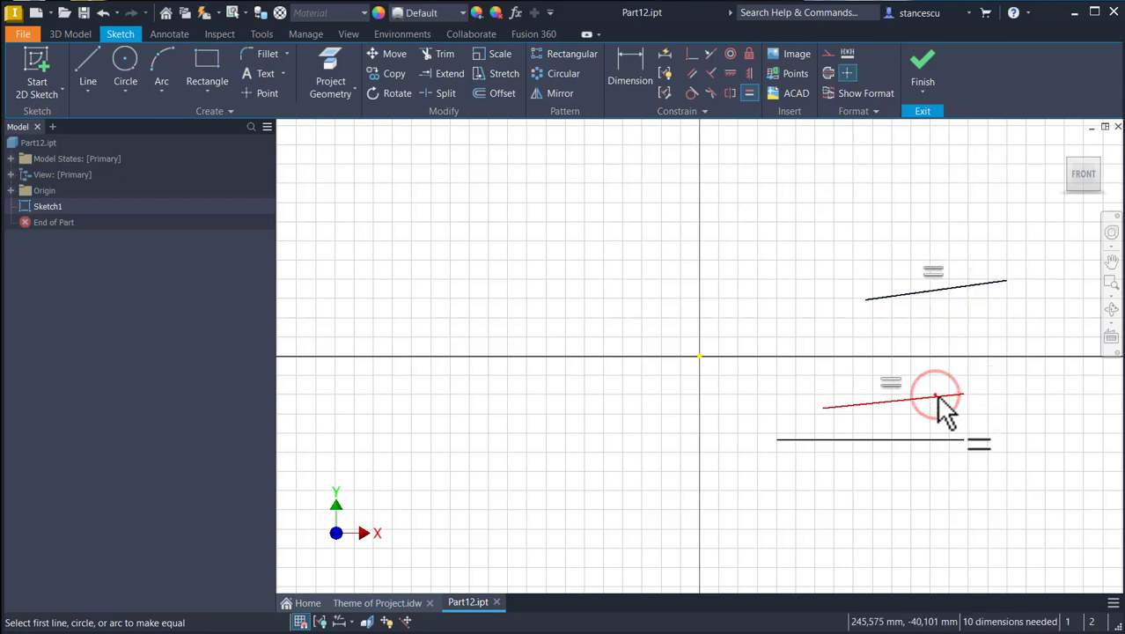
{"action": "left_click", "coordinate": [935, 396]}
{"action": "left_click", "coordinate": [937, 439]}
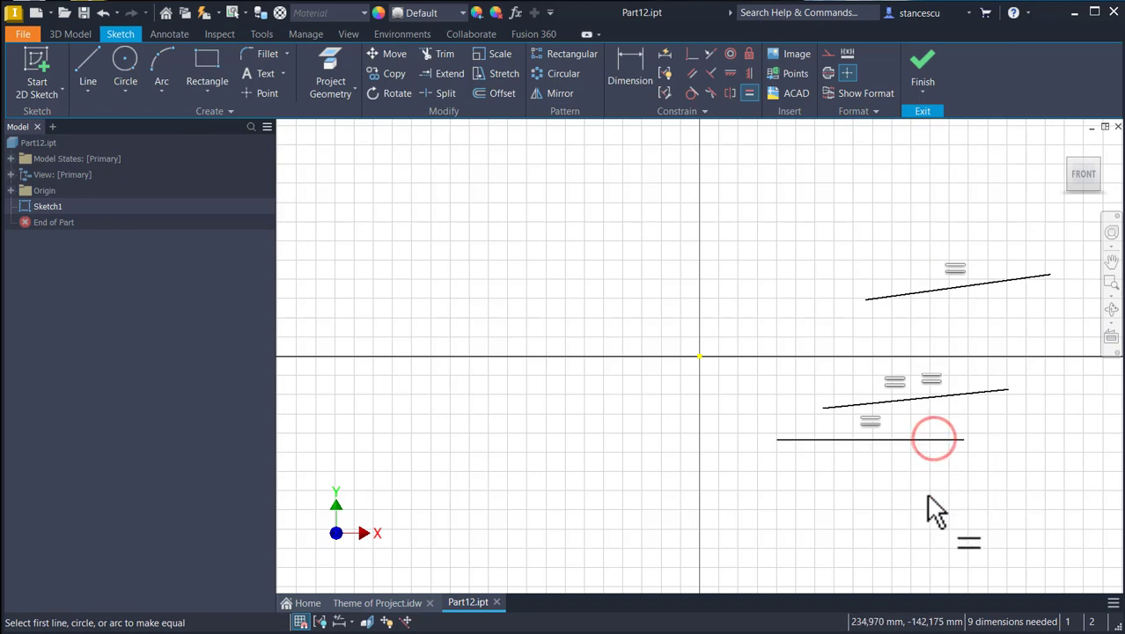
Dimension the length of the horizontal line below the axis as 400 mm.
{"action": "left_click", "coordinate": [628, 60]}
{"action": "left_click", "coordinate": [907, 439]}
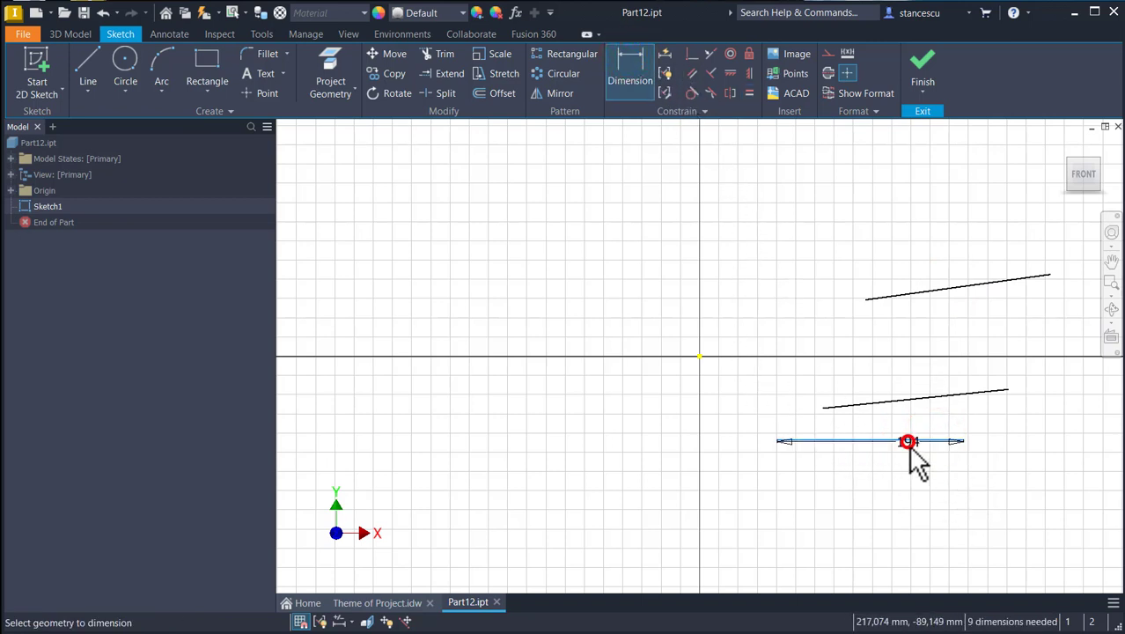
{"action": "left_click", "coordinate": [895, 487]}
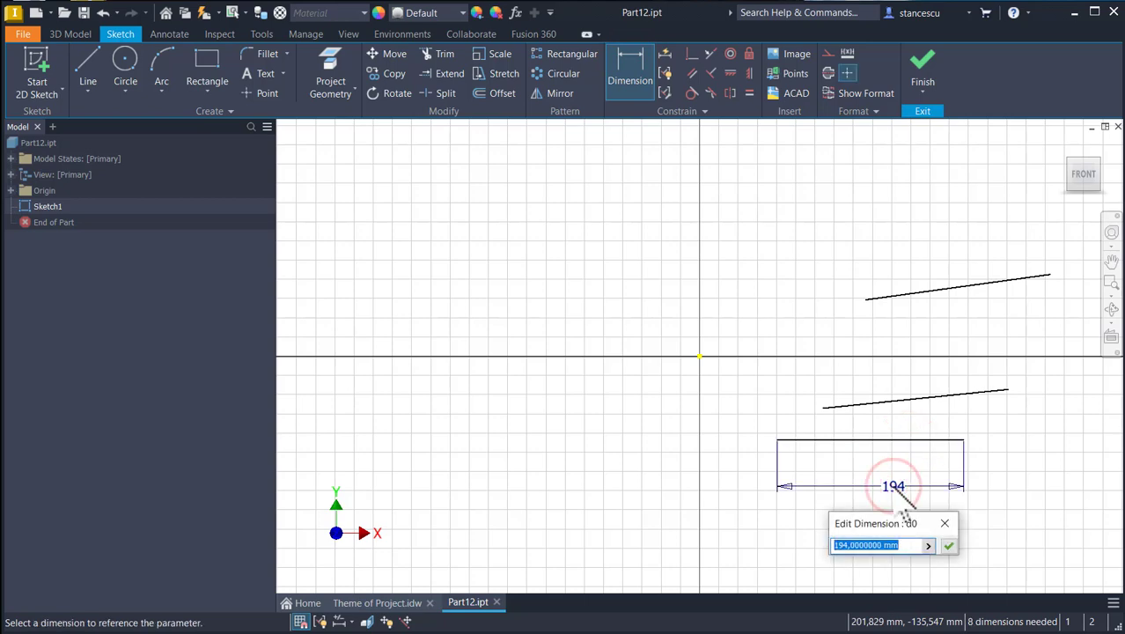
{"action": "type", "text": "400"}
{"action": "key", "text": "Return"}
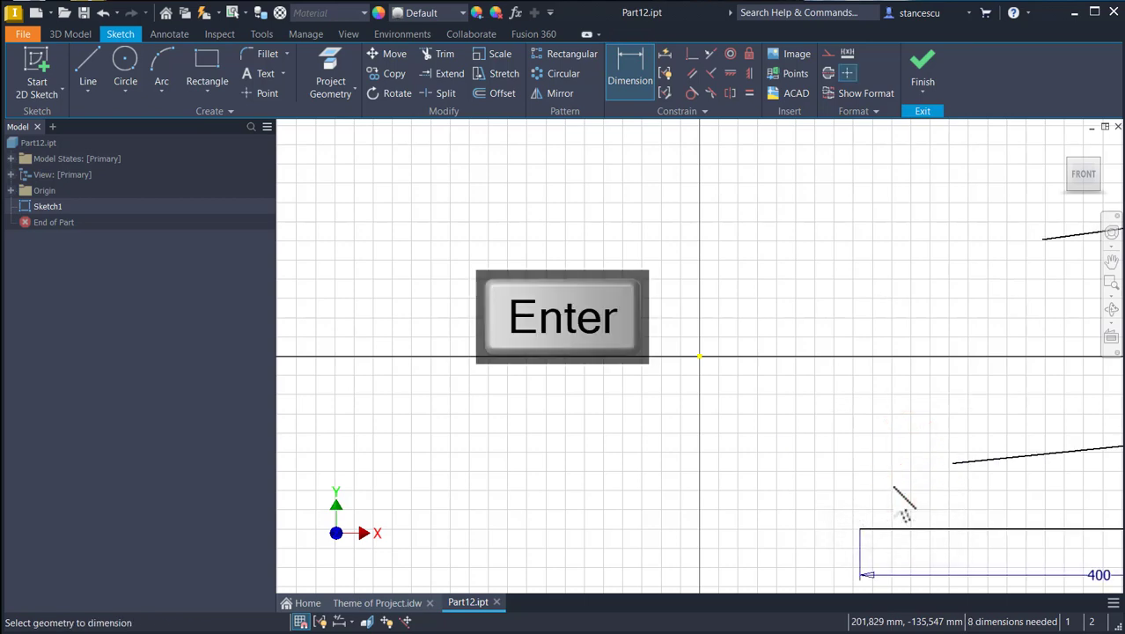
Dimension the angle between the horizontal line and the middle inclined line as 4,52°.
{"action": "key", "text": "Num_Lock"}
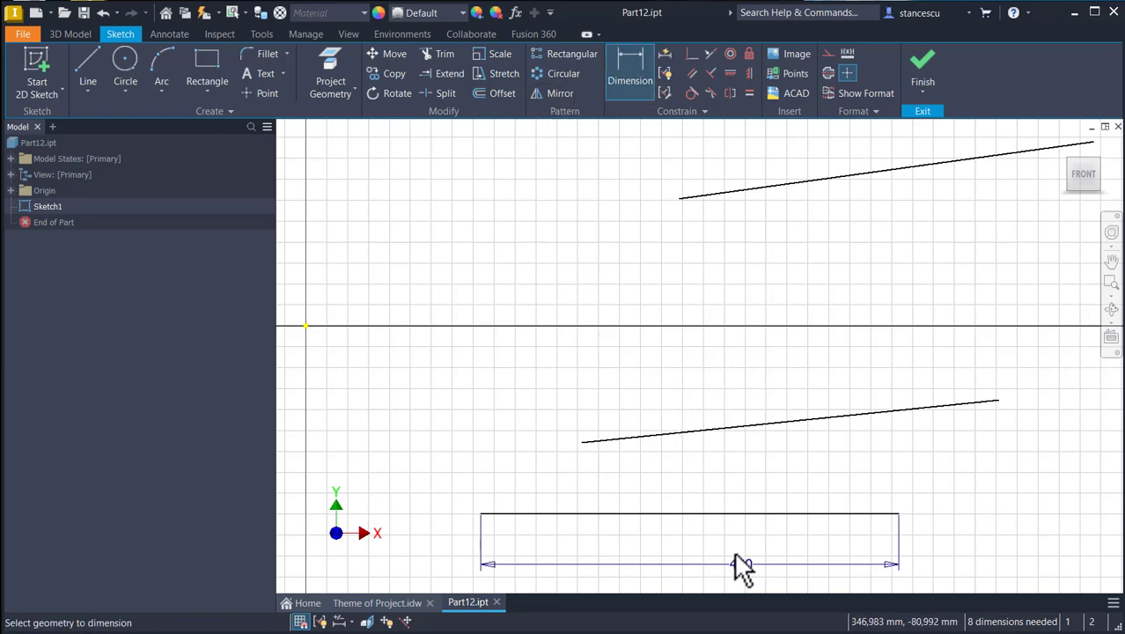
{"action": "left_click", "coordinate": [753, 513]}
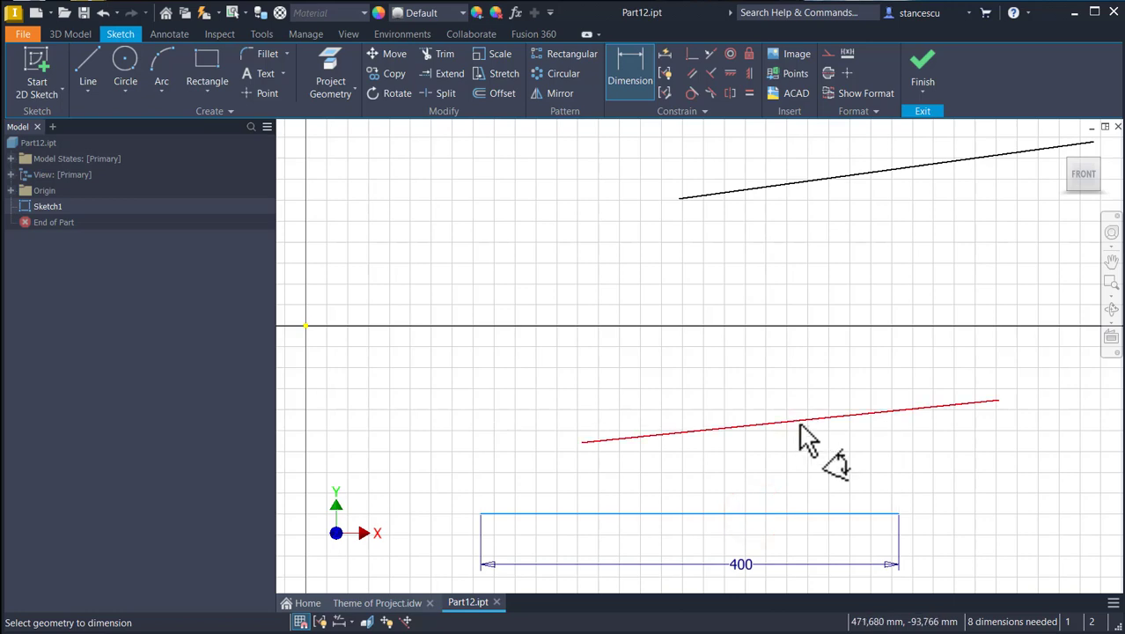
{"action": "left_click", "coordinate": [799, 425]}
{"action": "left_click", "coordinate": [879, 464]}
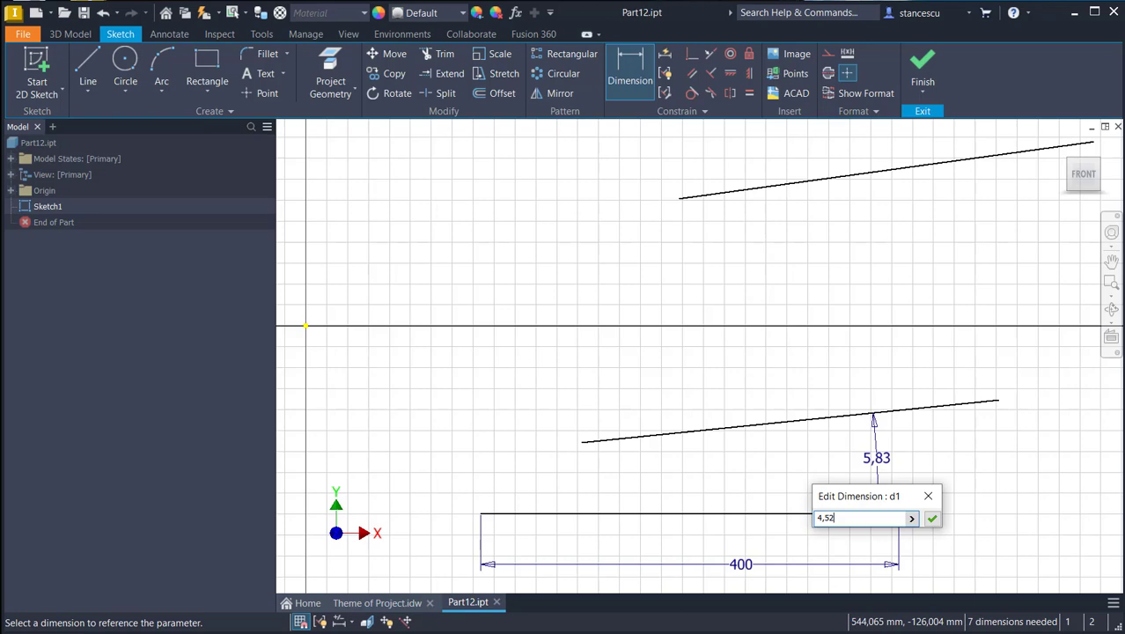
{"action": "key", "text": "Return"}
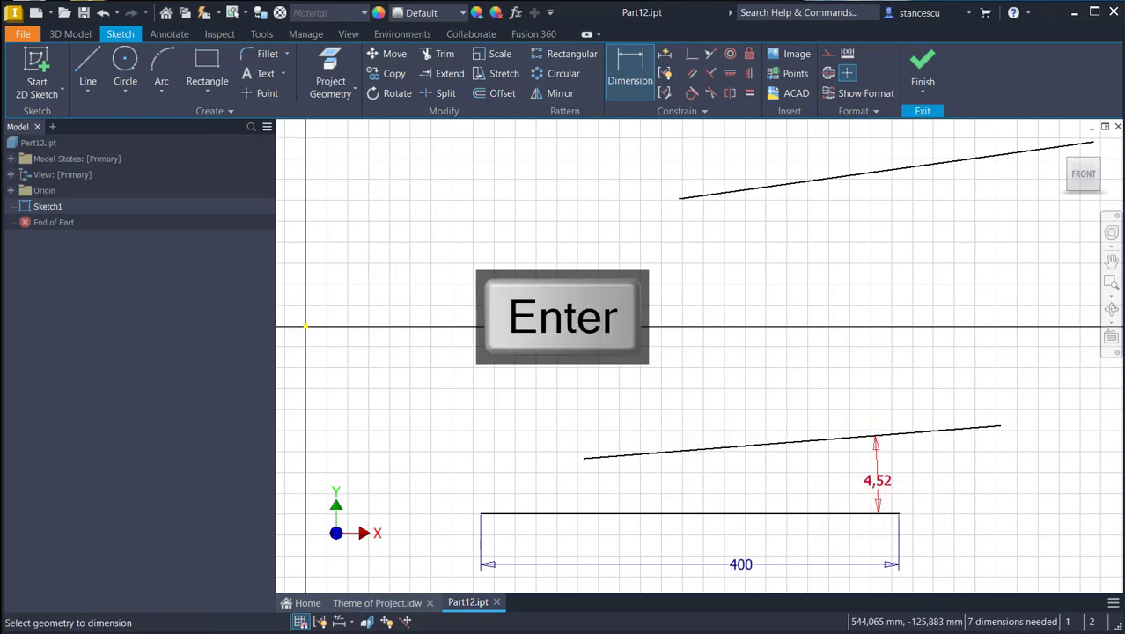
Dimension the angle between the horizontal line and the uppermost inclined line as 7,84°.
{"action": "left_click", "coordinate": [777, 512]}
{"action": "left_click", "coordinate": [846, 180]}
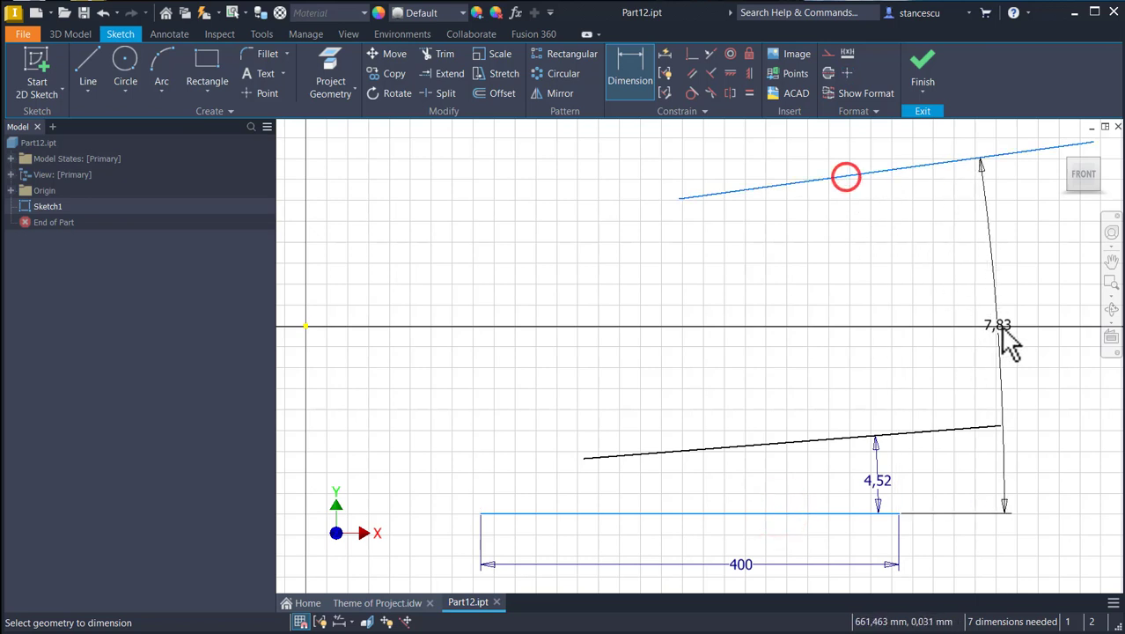
{"action": "left_click", "coordinate": [1013, 308]}
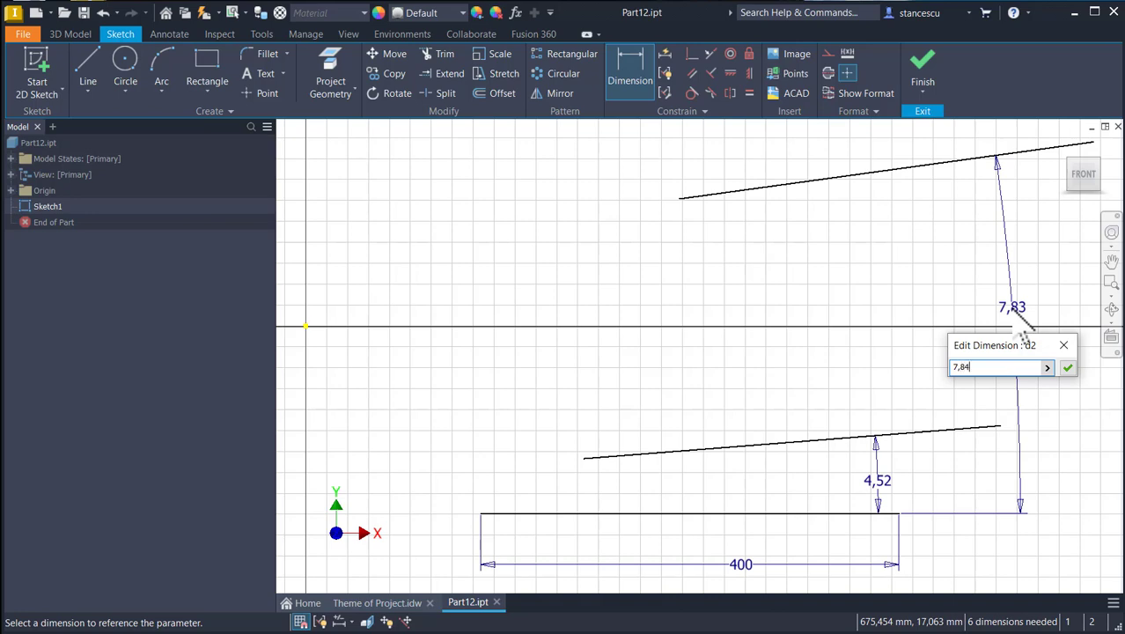
{"action": "key", "text": "Return"}
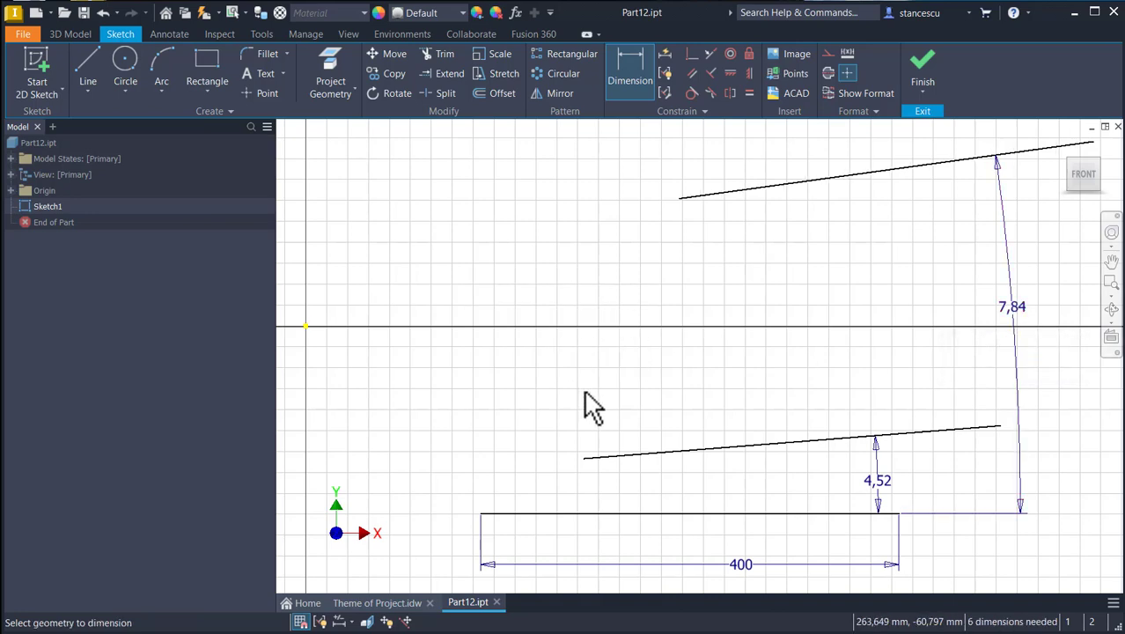
Dimension the horizontal distance from the sketch origin to the left endpoint of the 400 mm line as 95 mm.
{"action": "middle_click_drag", "start_coordinate": [586, 402], "coordinate": [678, 333]}
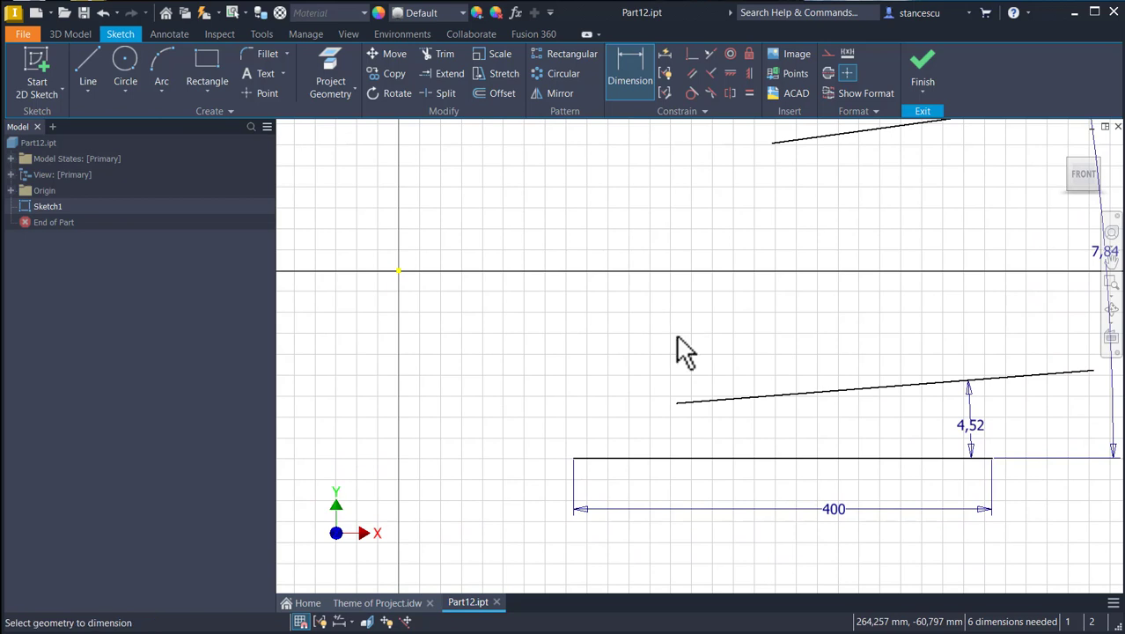
{"action": "left_click", "coordinate": [575, 457]}
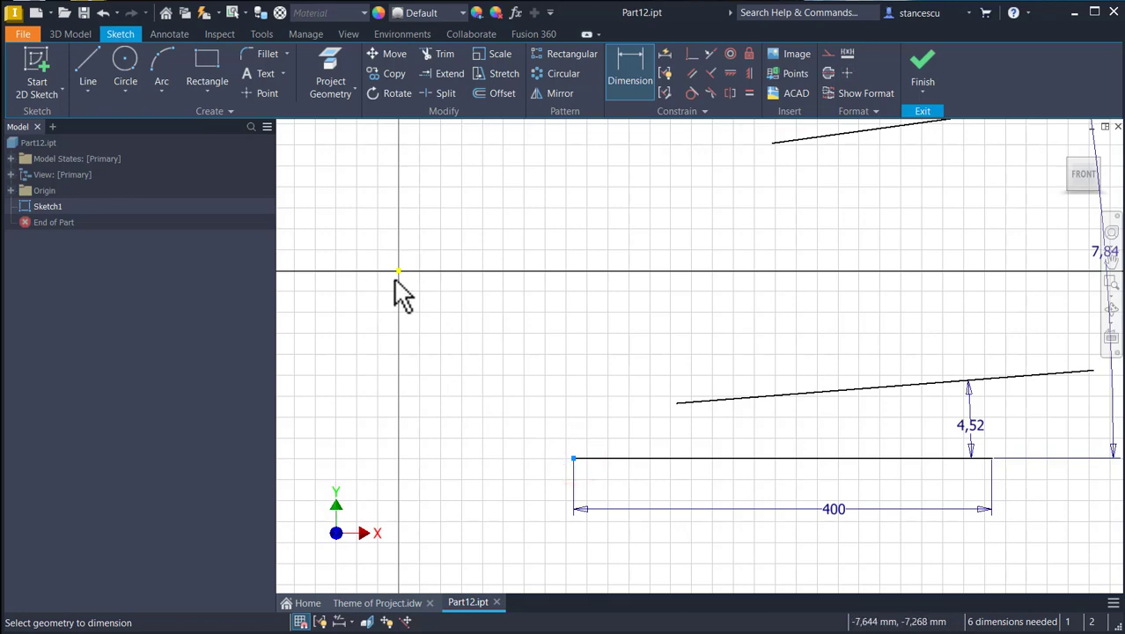
{"action": "left_click", "coordinate": [398, 271]}
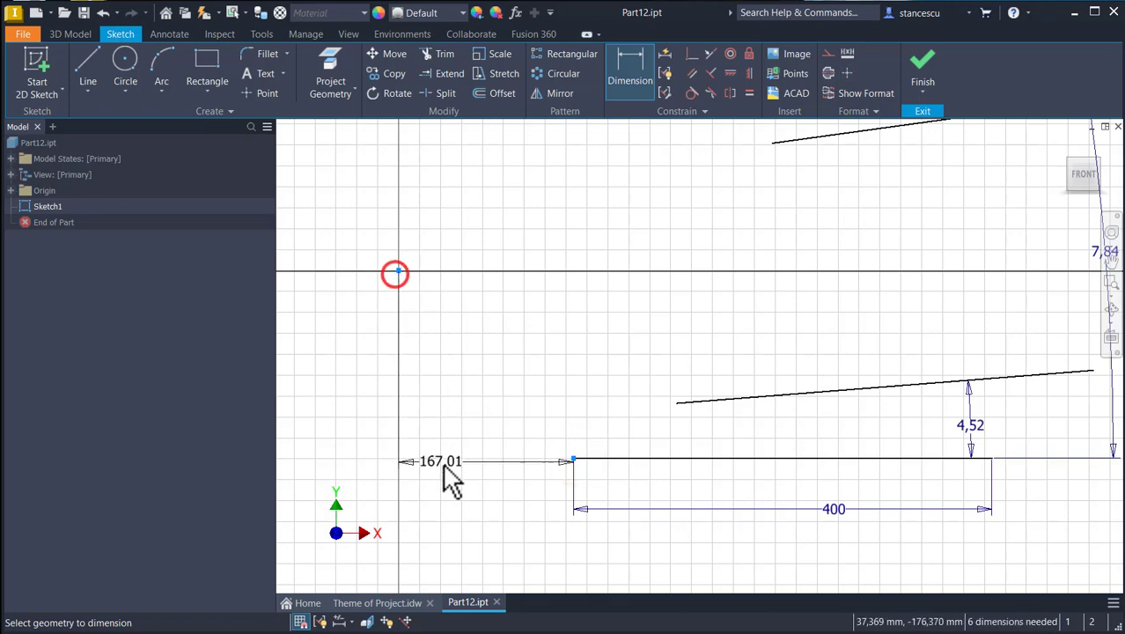
{"action": "left_click", "coordinate": [481, 542]}
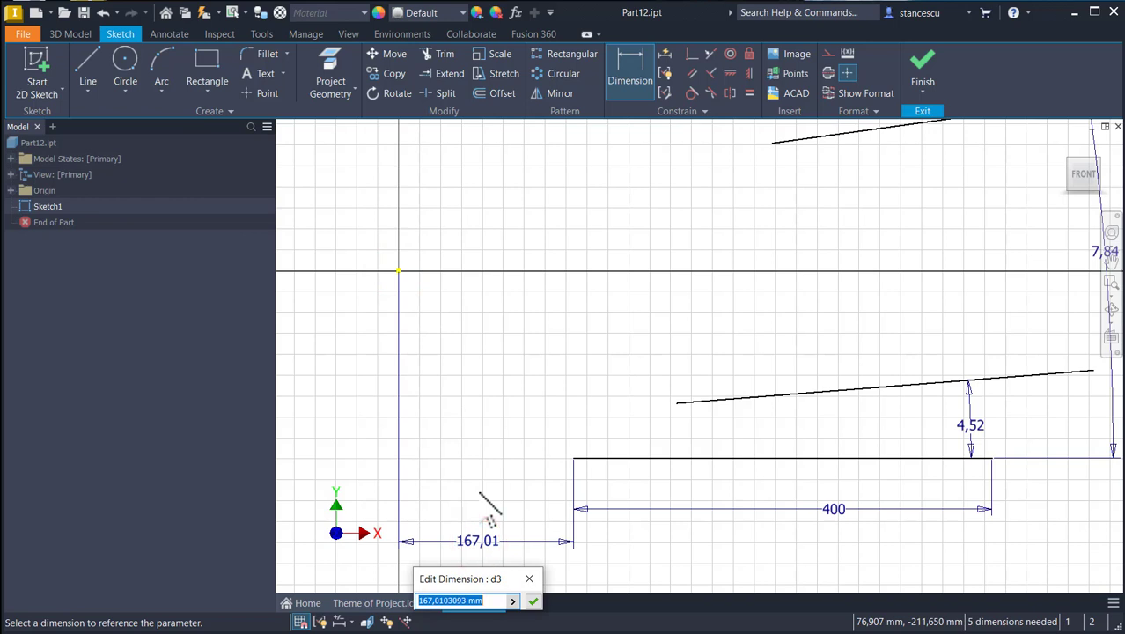
{"action": "type", "text": "95"}
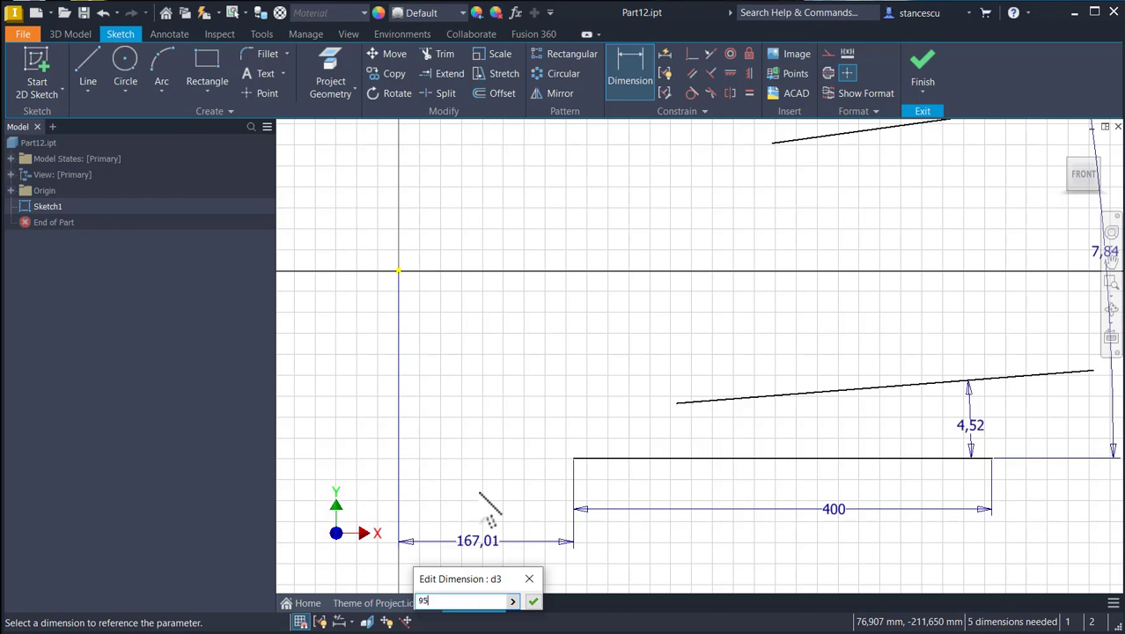
{"action": "key", "text": "Return"}
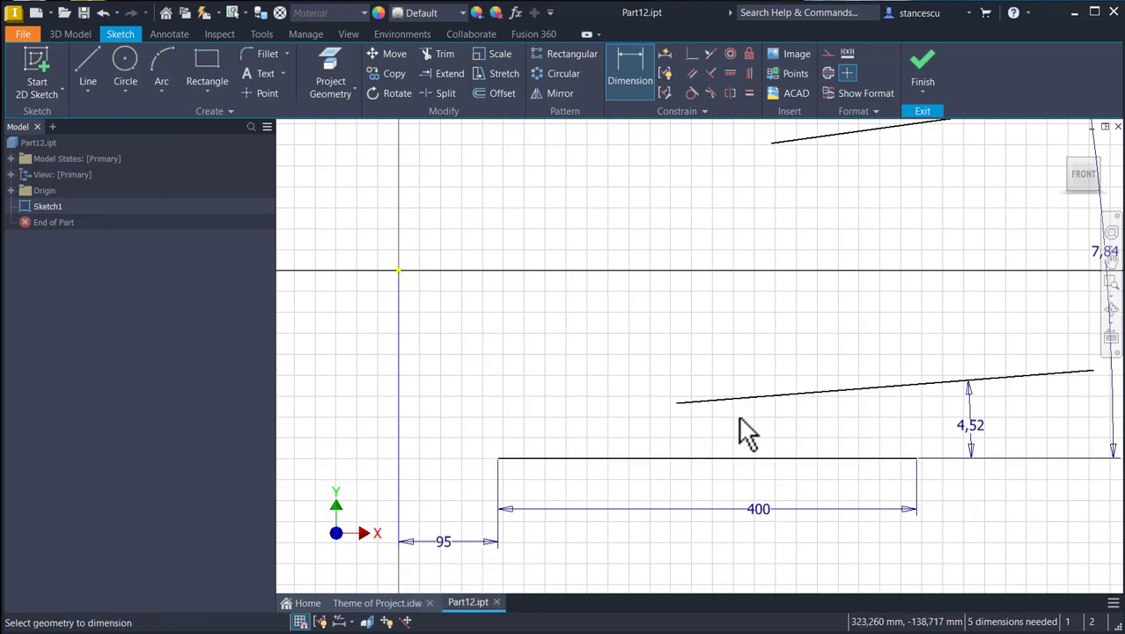
Dimension the horizontal distance from the sketch origin to the left endpoint of the middle inclined line as 283 mm.
{"action": "left_click", "coordinate": [675, 402]}
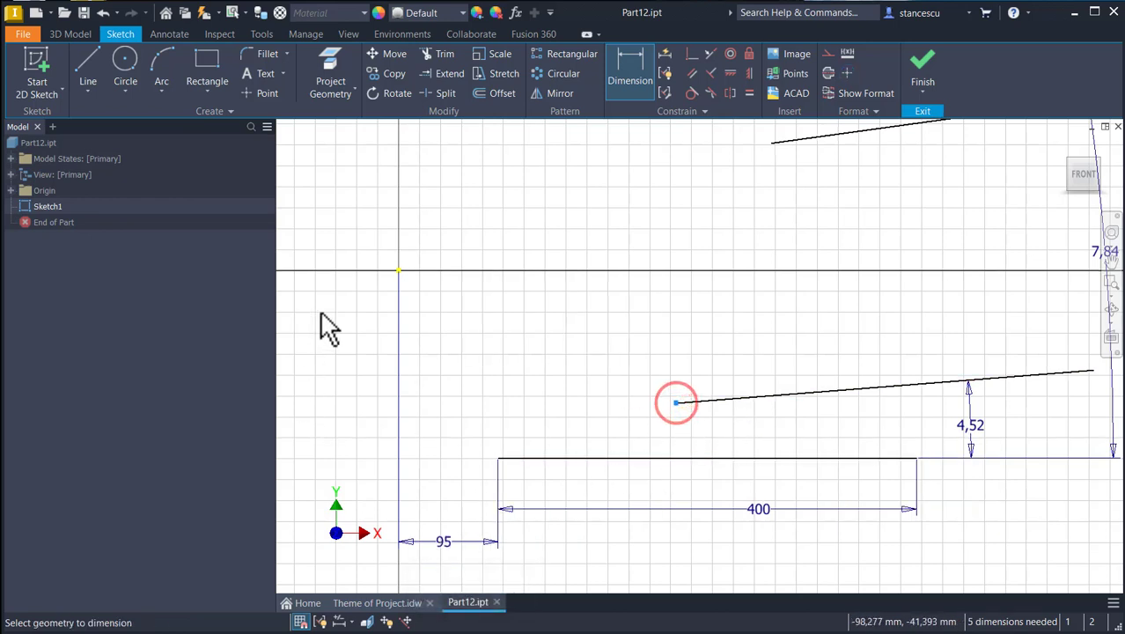
{"action": "left_click", "coordinate": [400, 271]}
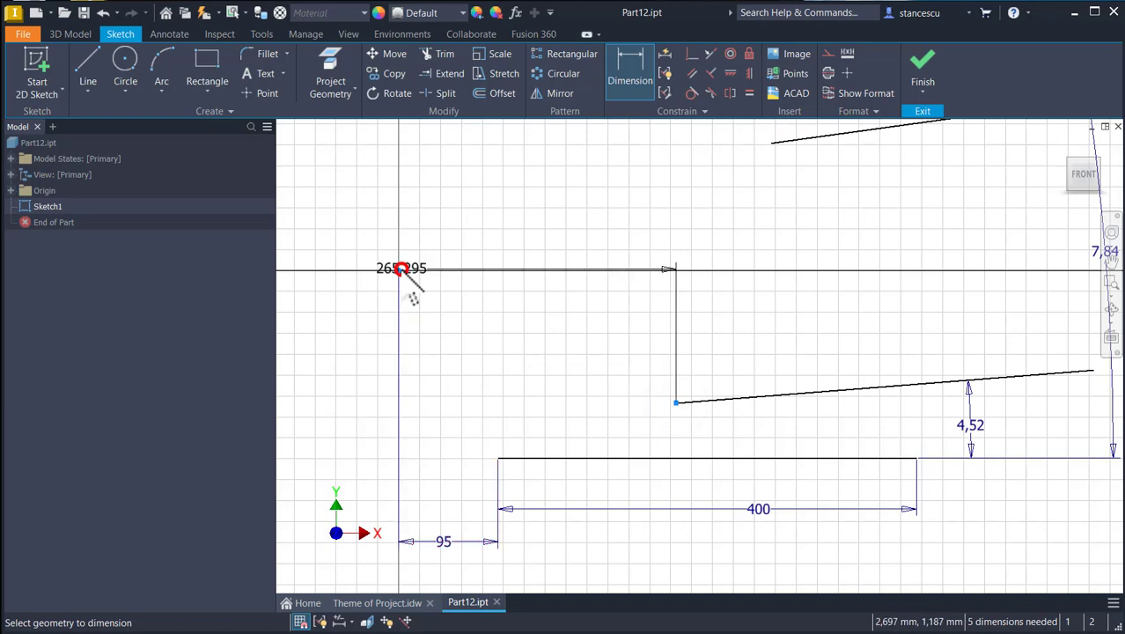
{"action": "left_click", "coordinate": [493, 447]}
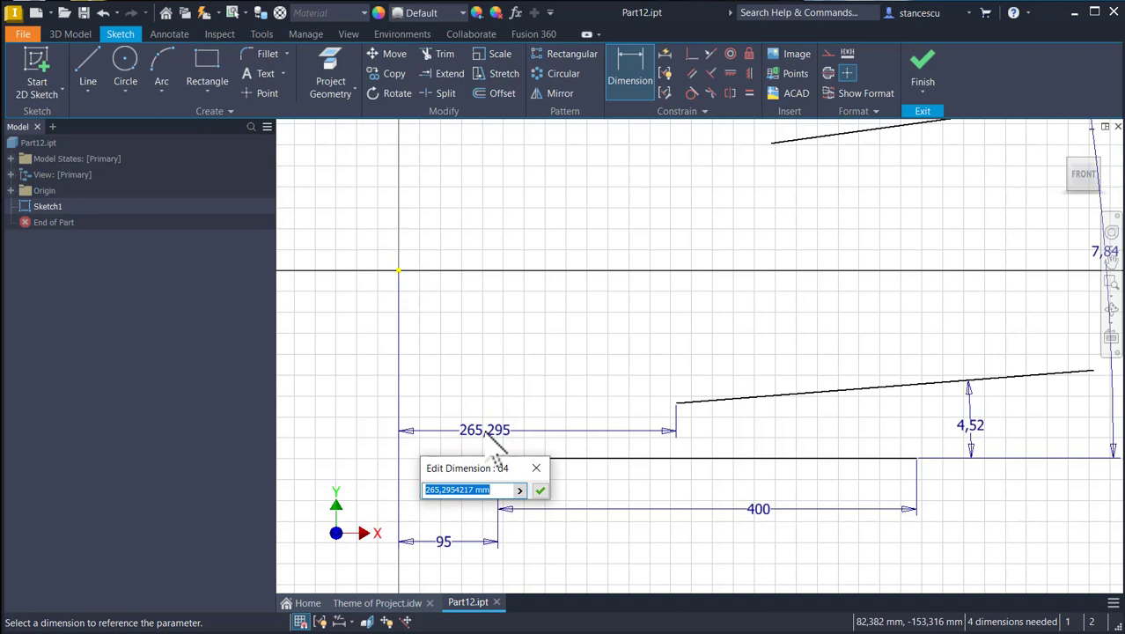
{"action": "type", "text": "283"}
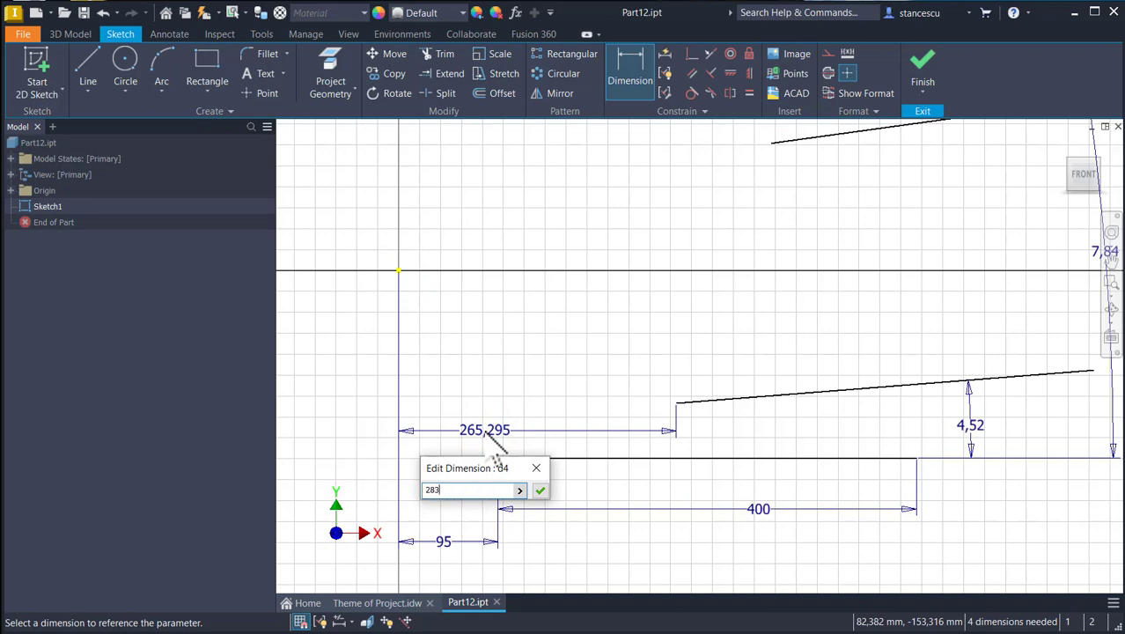
{"action": "key", "text": "Return"}
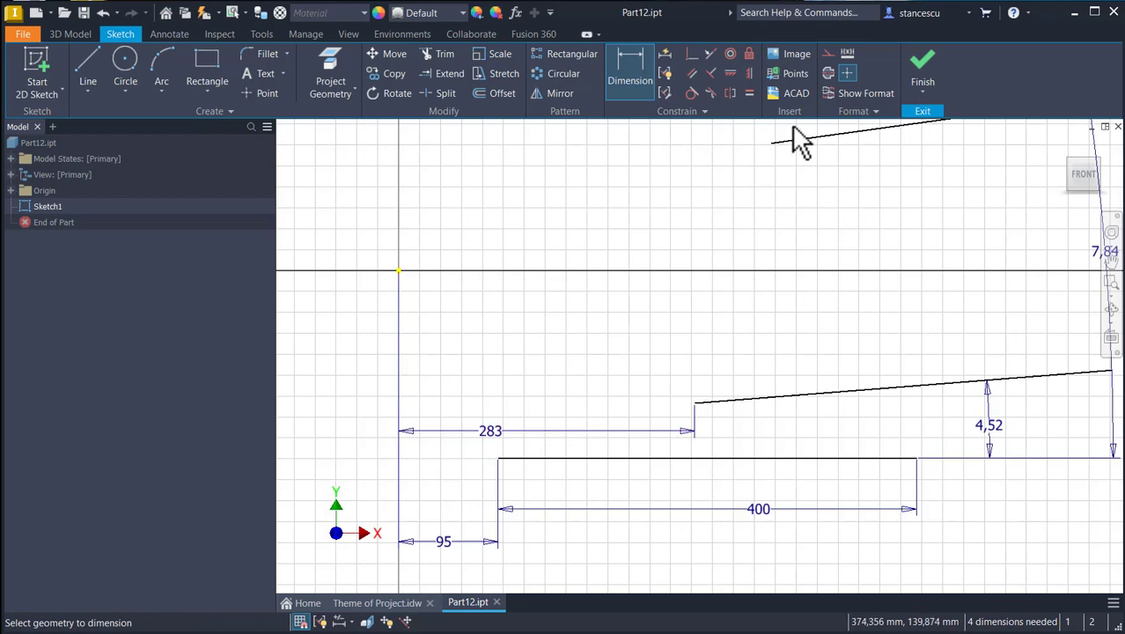
Dimension the horizontal distance from the sketch origin to the left endpoint of the uppermost inclined line as 429 mm.
{"action": "left_click", "coordinate": [771, 142]}
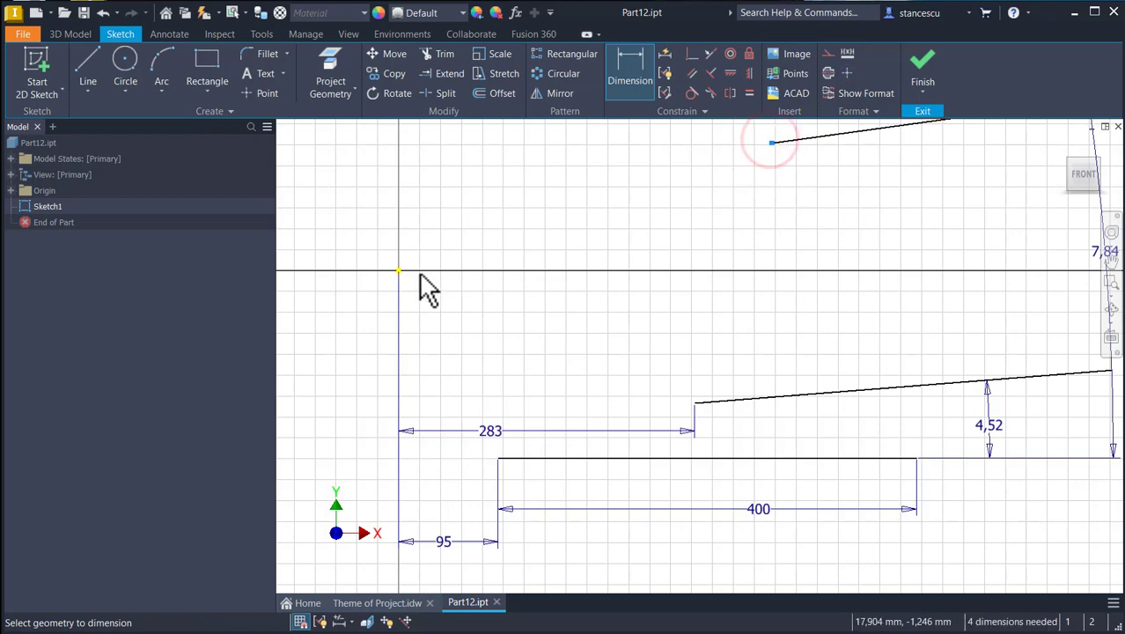
{"action": "middle_click_drag", "start_coordinate": [494, 215], "coordinate": [531, 240]}
{"action": "left_click", "coordinate": [568, 163]}
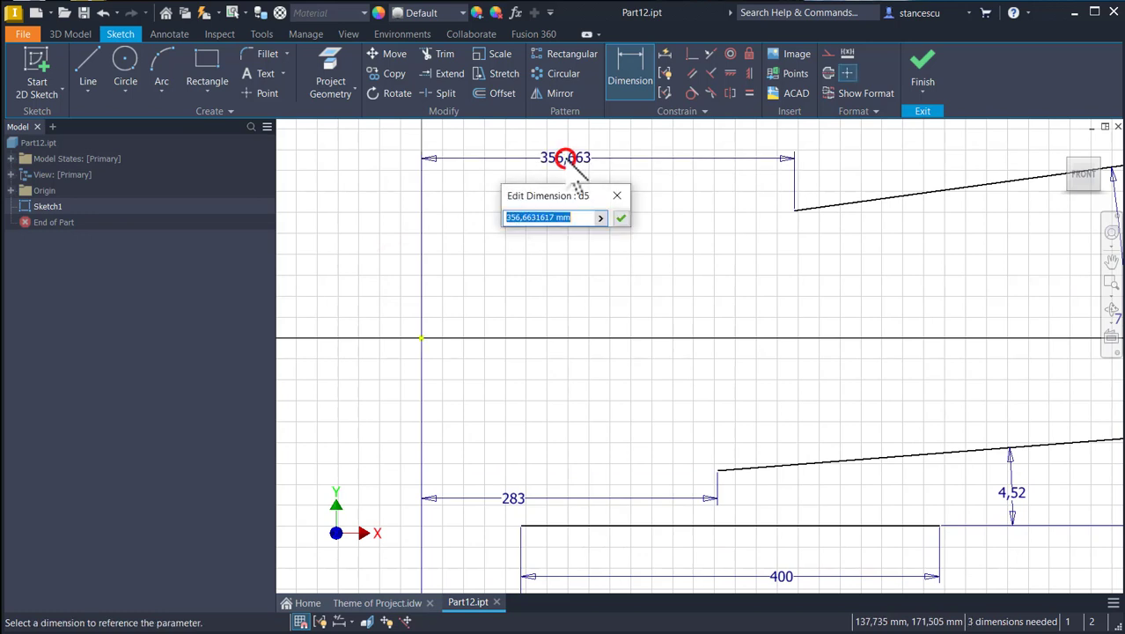
{"action": "type", "text": "42"}
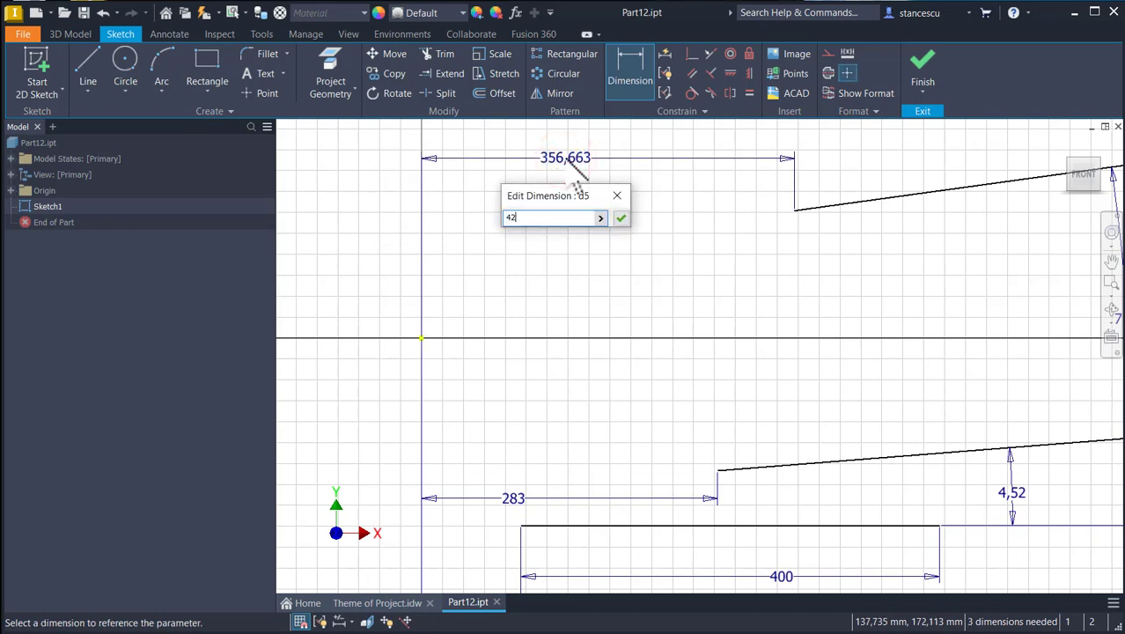
{"action": "type", "text": "9"}
{"action": "key", "text": "Return"}
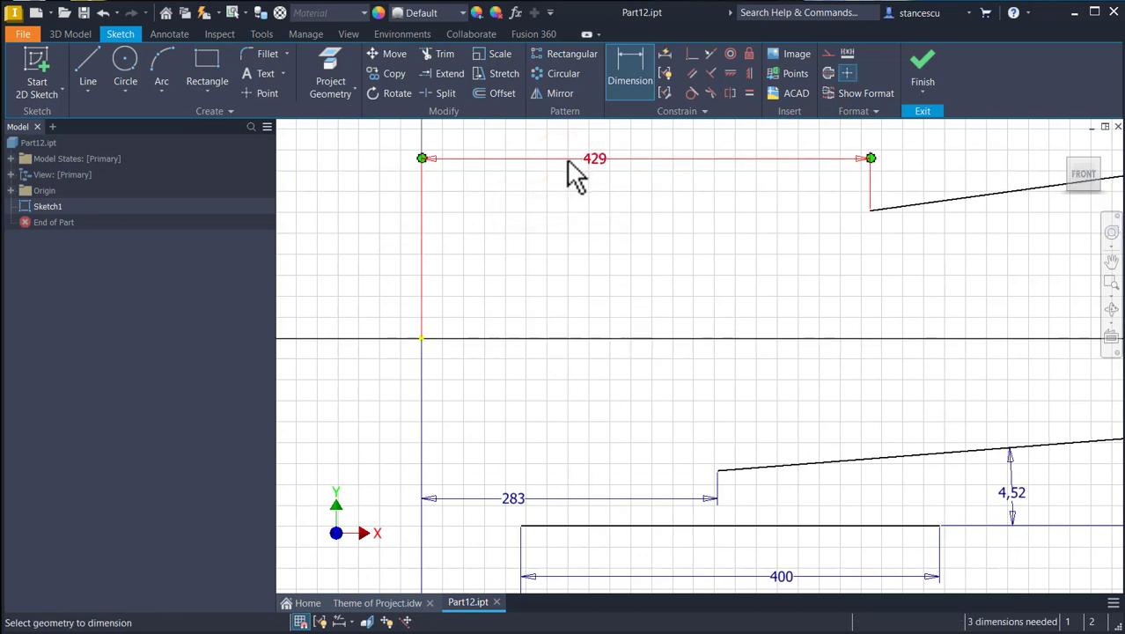
Dimension the vertical distance from the sketch origin to the horizontal line as 117 mm.
{"action": "left_click", "coordinate": [592, 526]}
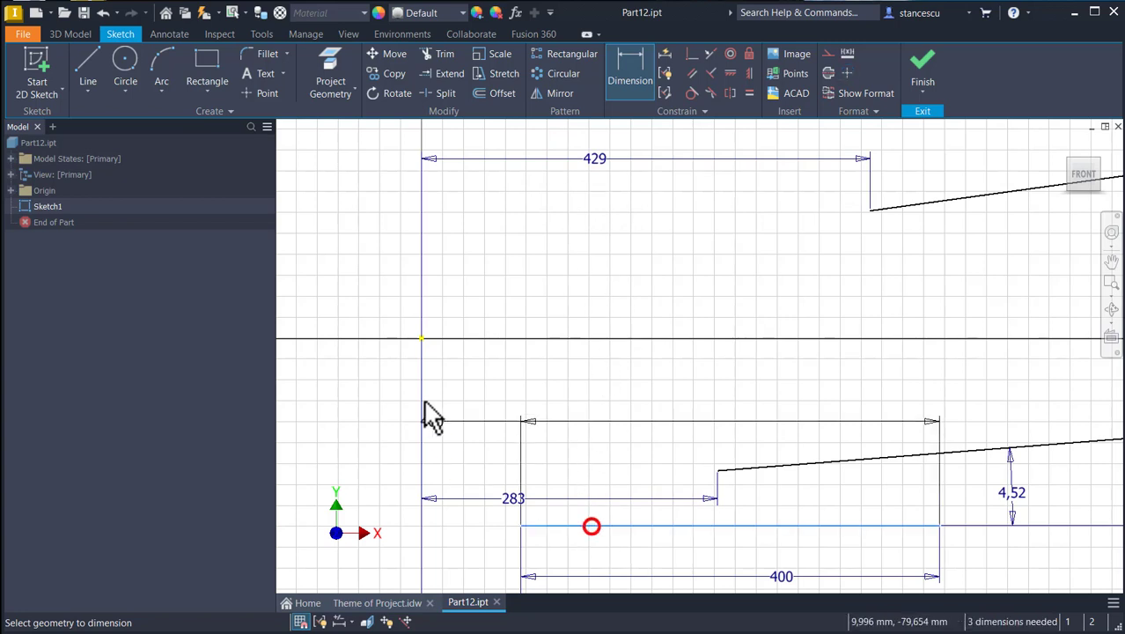
{"action": "left_click", "coordinate": [420, 339]}
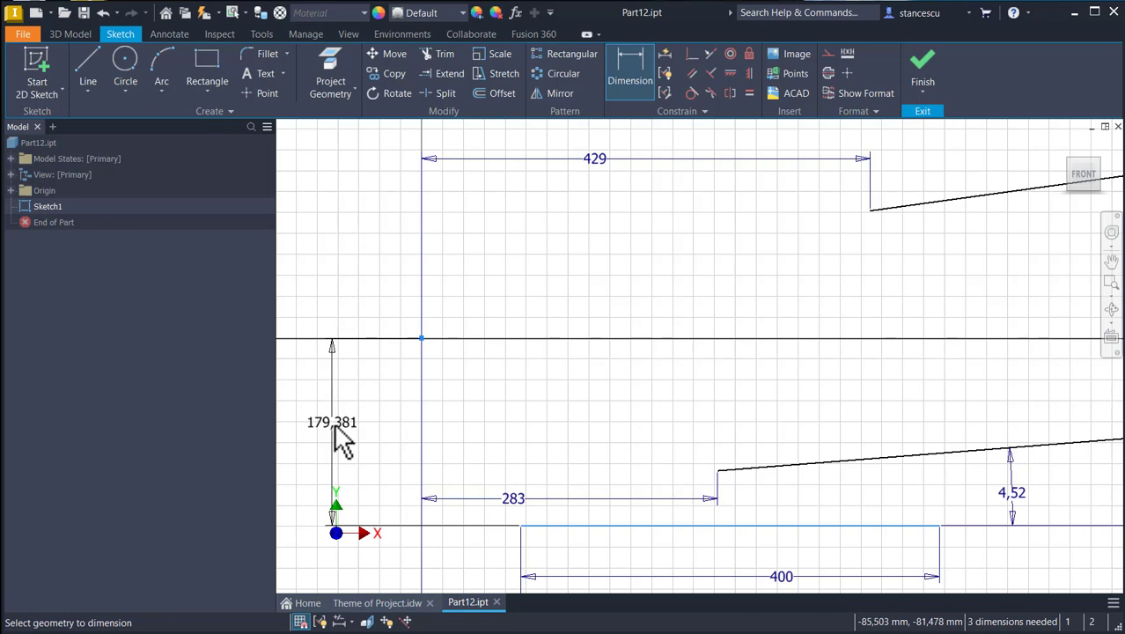
{"action": "left_click", "coordinate": [332, 423]}
{"action": "type", "text": "117"}
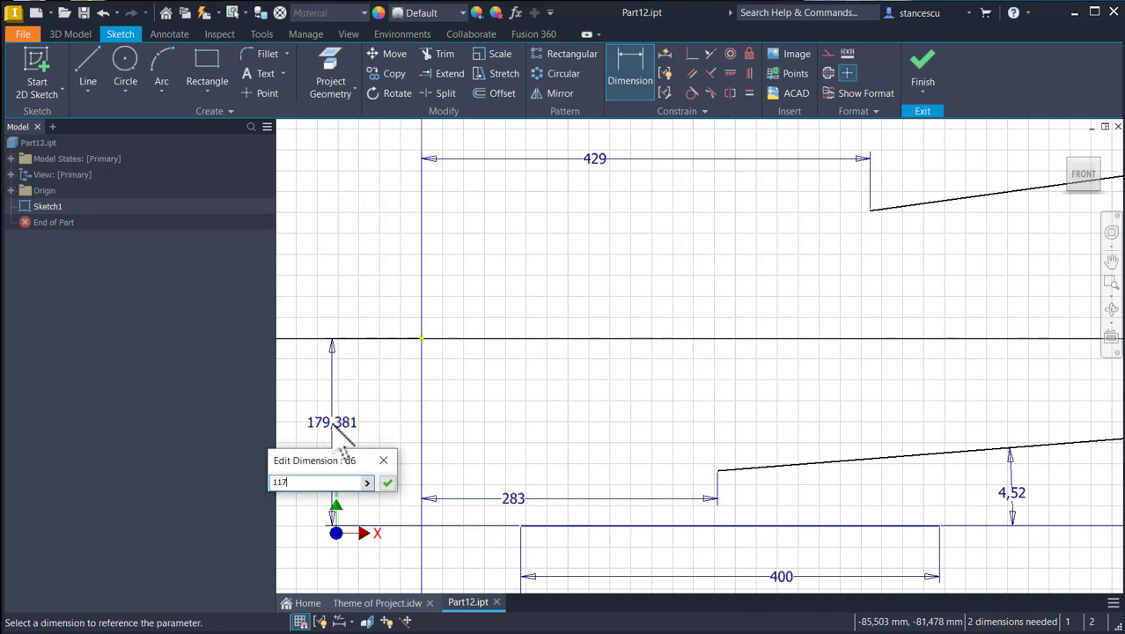
{"action": "key", "text": "Return"}
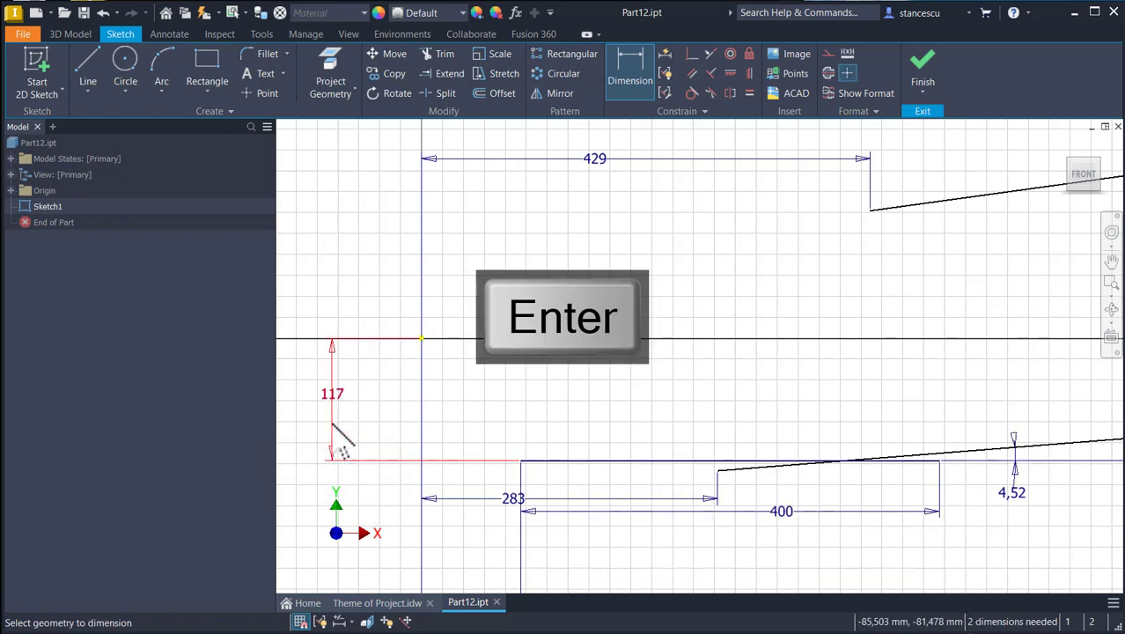
Dimension the vertical distance from the sketch origin to the left endpoint of the middle inclined line as 77 mm.
{"action": "left_click", "coordinate": [715, 472]}
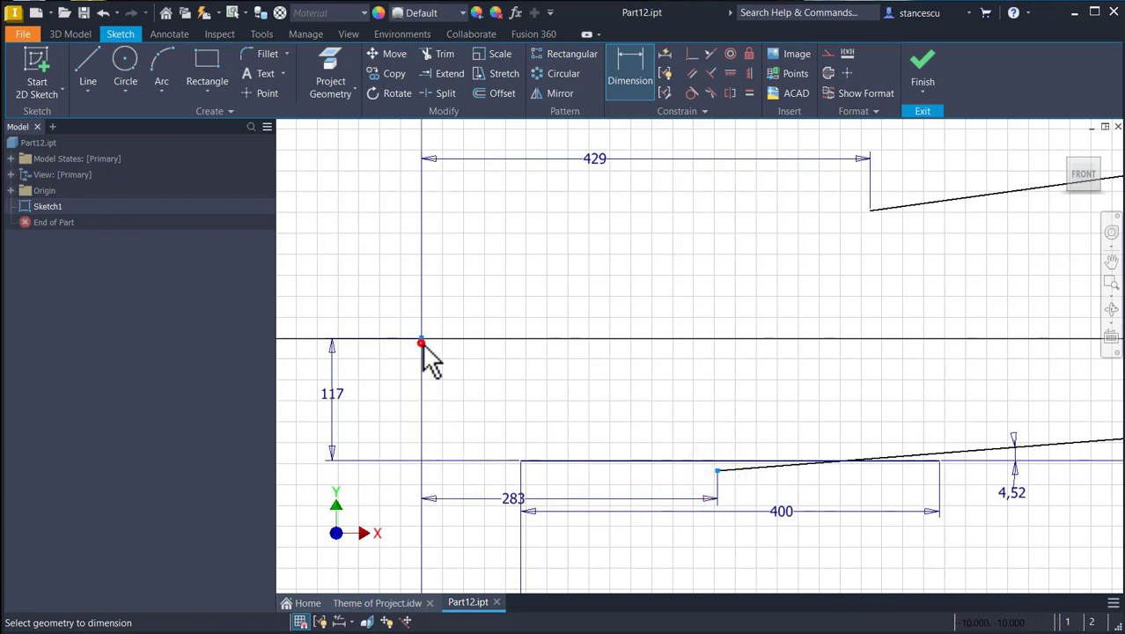
{"action": "left_click", "coordinate": [421, 342]}
{"action": "left_click", "coordinate": [379, 385]}
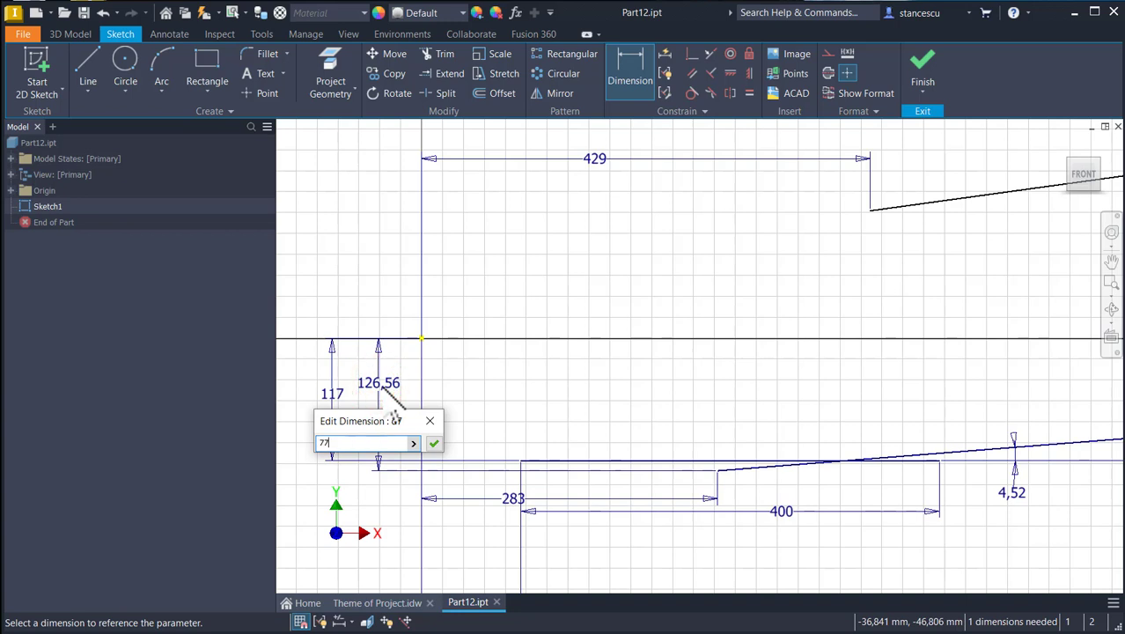
{"action": "key", "text": "Return"}
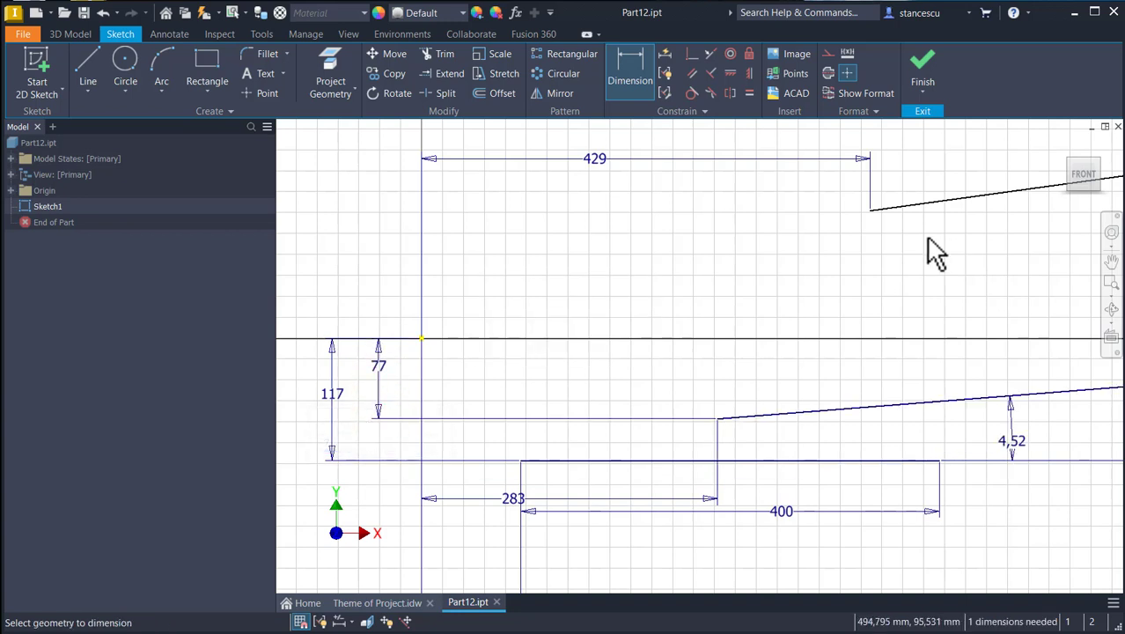
Dimension the vertical distance from the sketch origin to the left endpoint of the uppermost inclined line as 110 mm.
{"action": "left_click", "coordinate": [869, 210]}
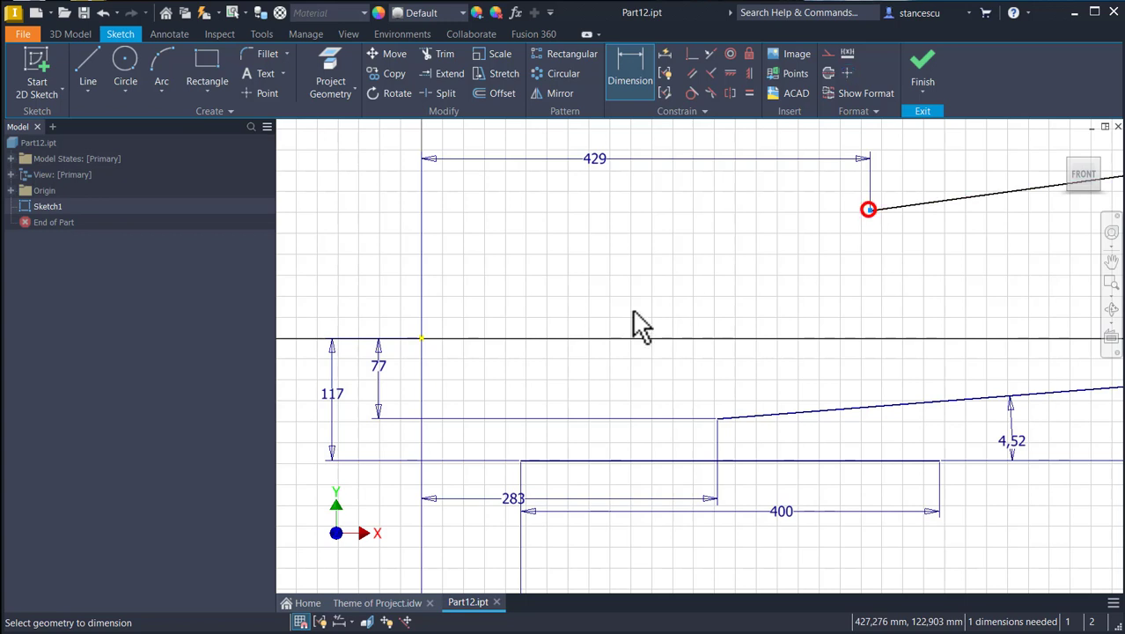
{"action": "left_click", "coordinate": [420, 338]}
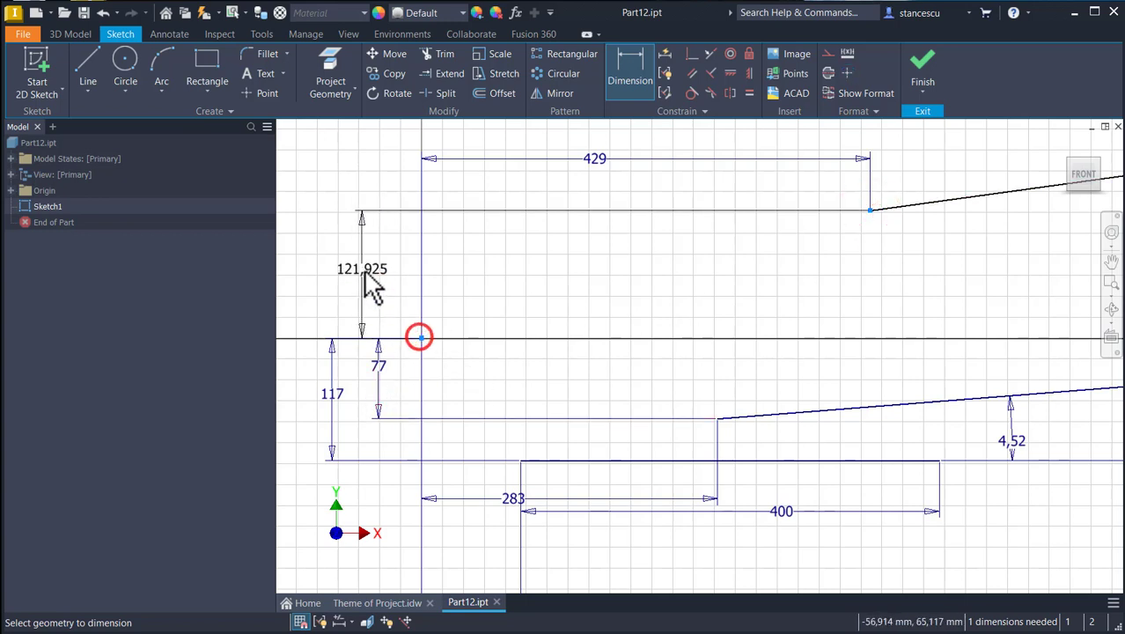
{"action": "left_click", "coordinate": [366, 276]}
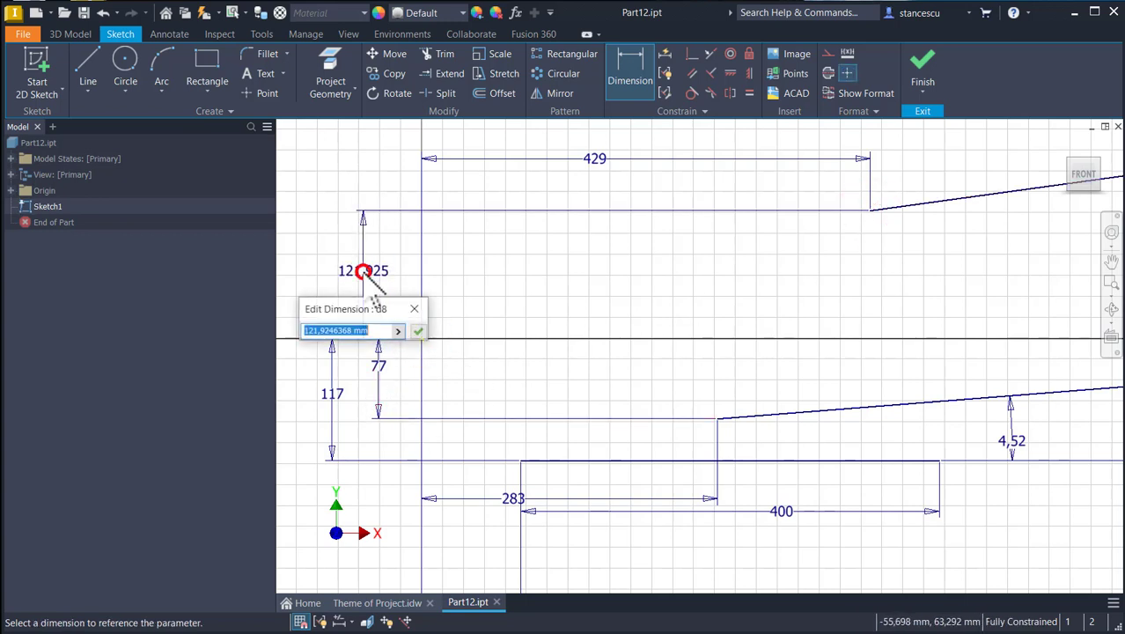
{"action": "type", "text": "110"}
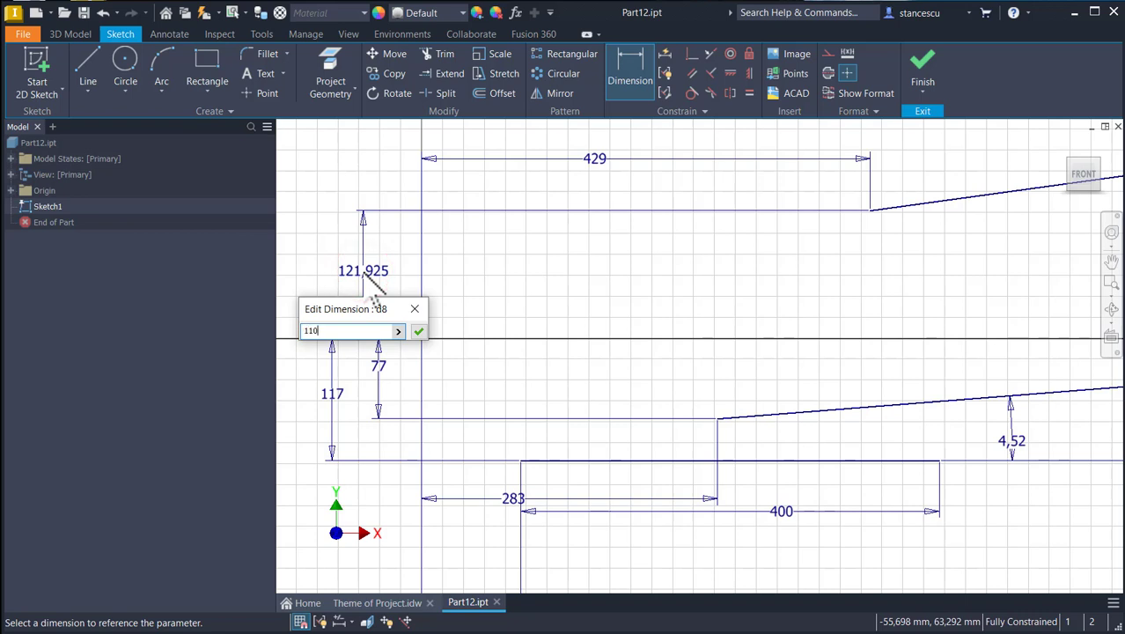
{"action": "key", "text": "Return"}
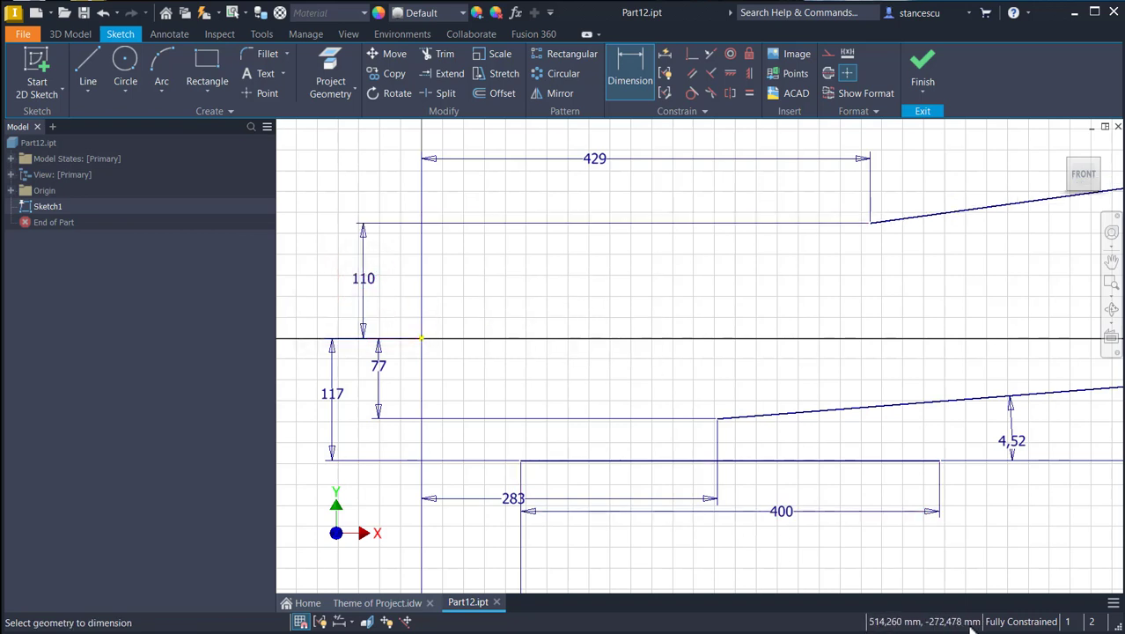
Finish the dimensioned sketch and rename it as Basic Sketch.
{"action": "key", "text": "Home"}
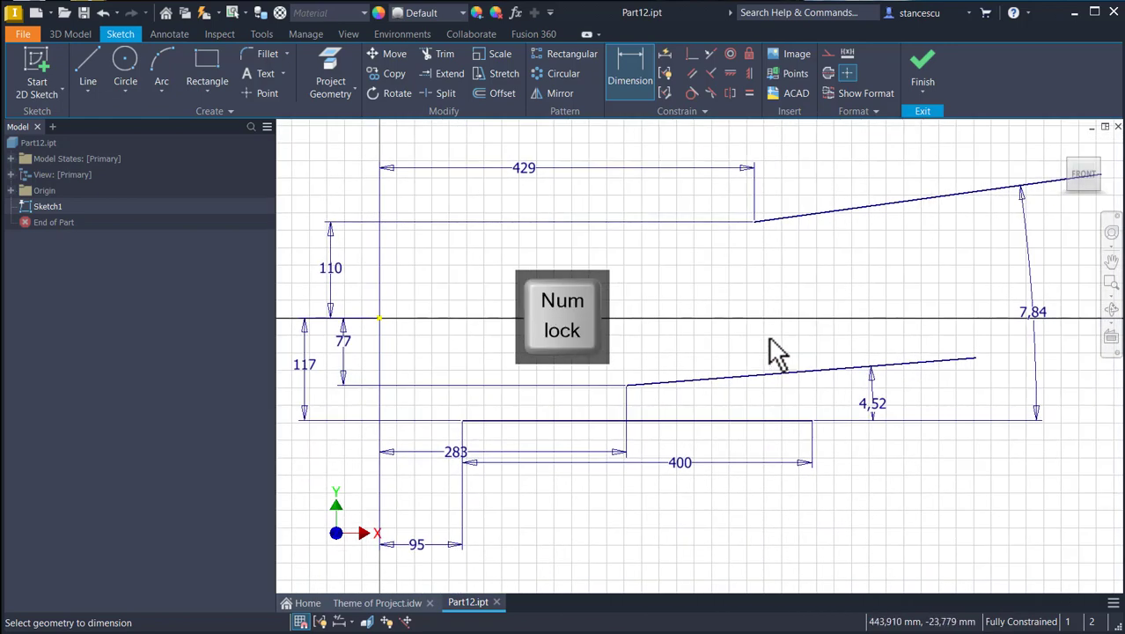
{"action": "left_click", "coordinate": [924, 66]}
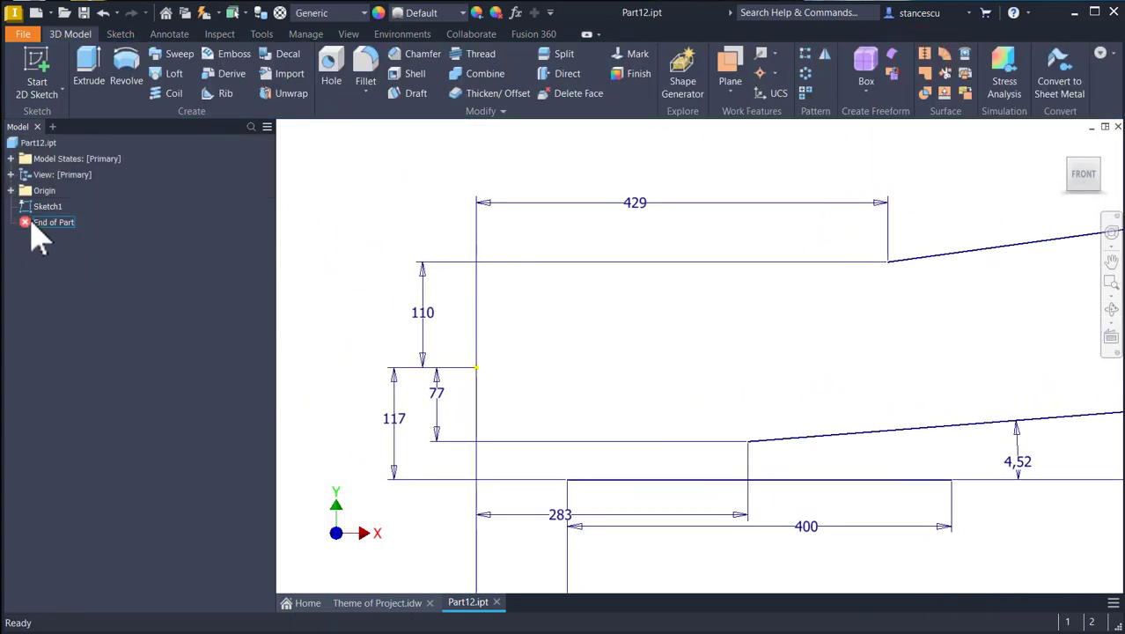
{"action": "left_click", "coordinate": [47, 206]}
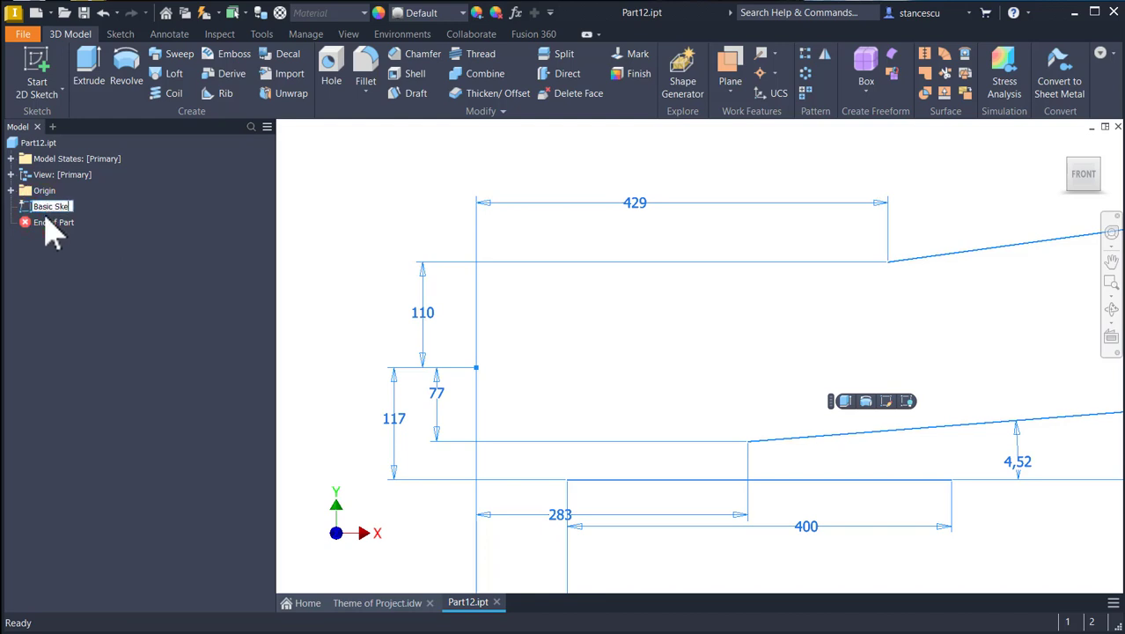
{"action": "key", "text": "Return"}
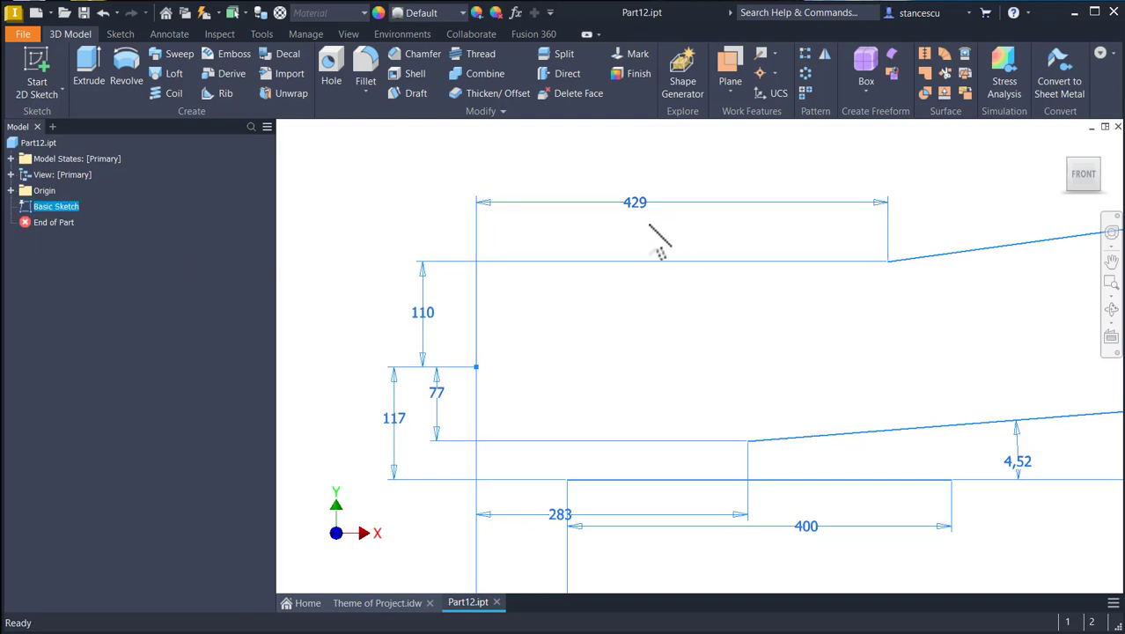
Create a new 2D sketch on the origin's XY Plane.
{"action": "key", "text": "F6"}
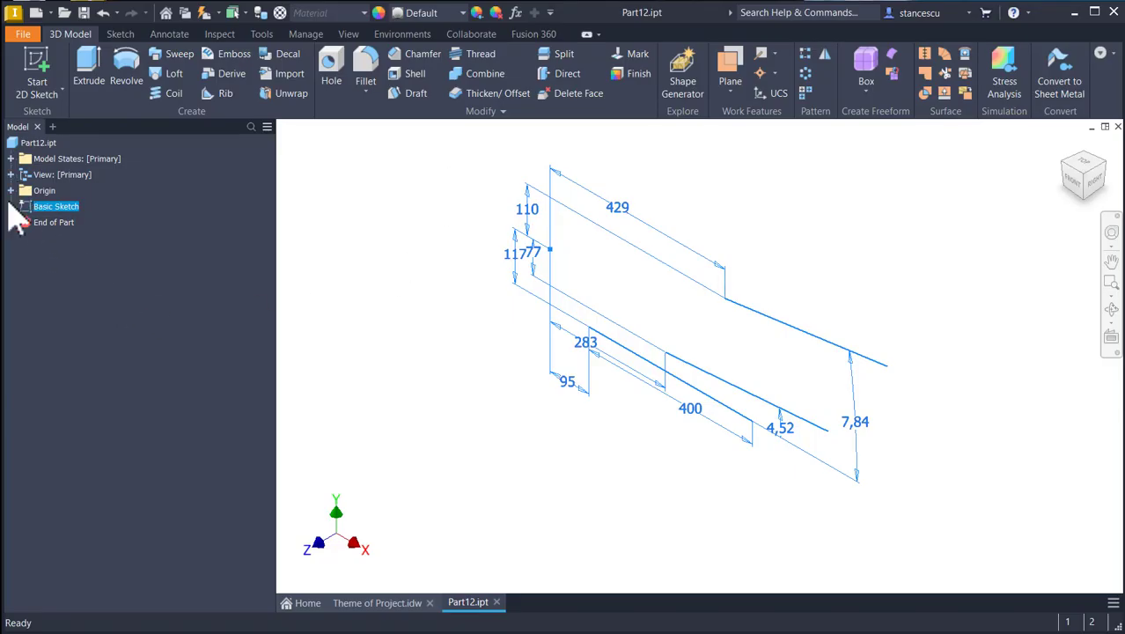
{"action": "left_click", "coordinate": [11, 191]}
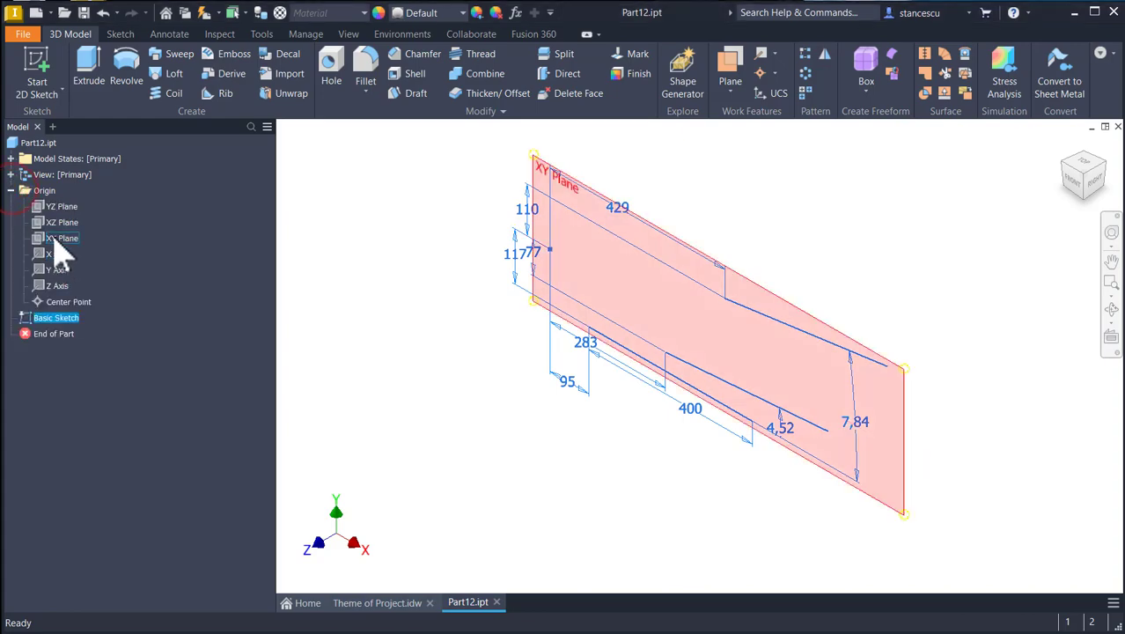
{"action": "left_click", "coordinate": [60, 238]}
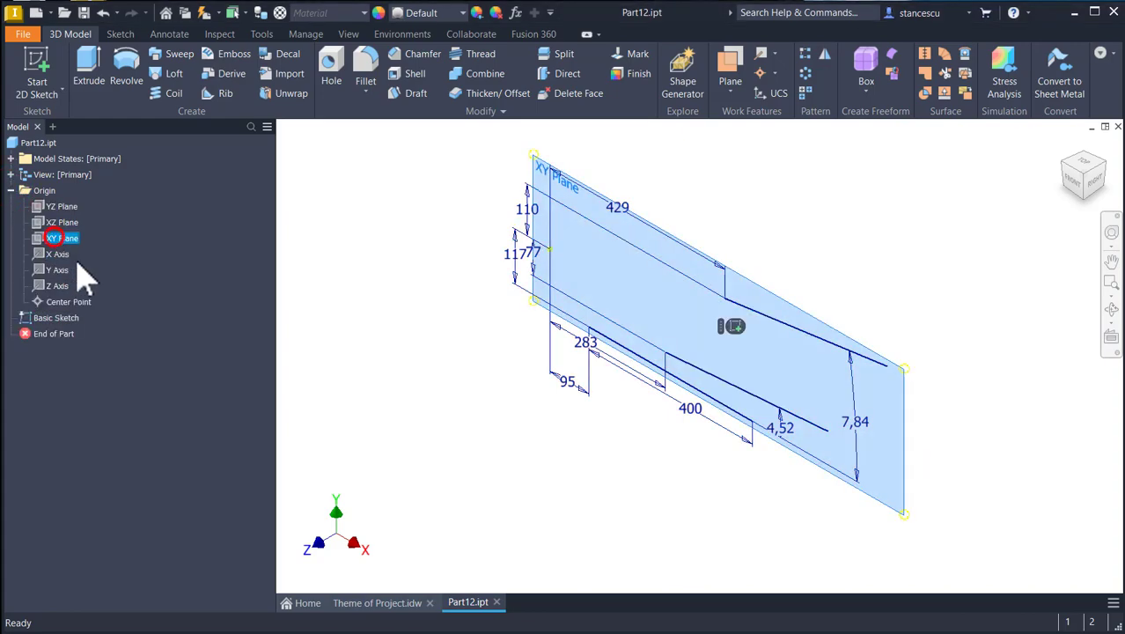
{"action": "left_click", "coordinate": [736, 323]}
{"action": "key", "text": "Num_Lock"}
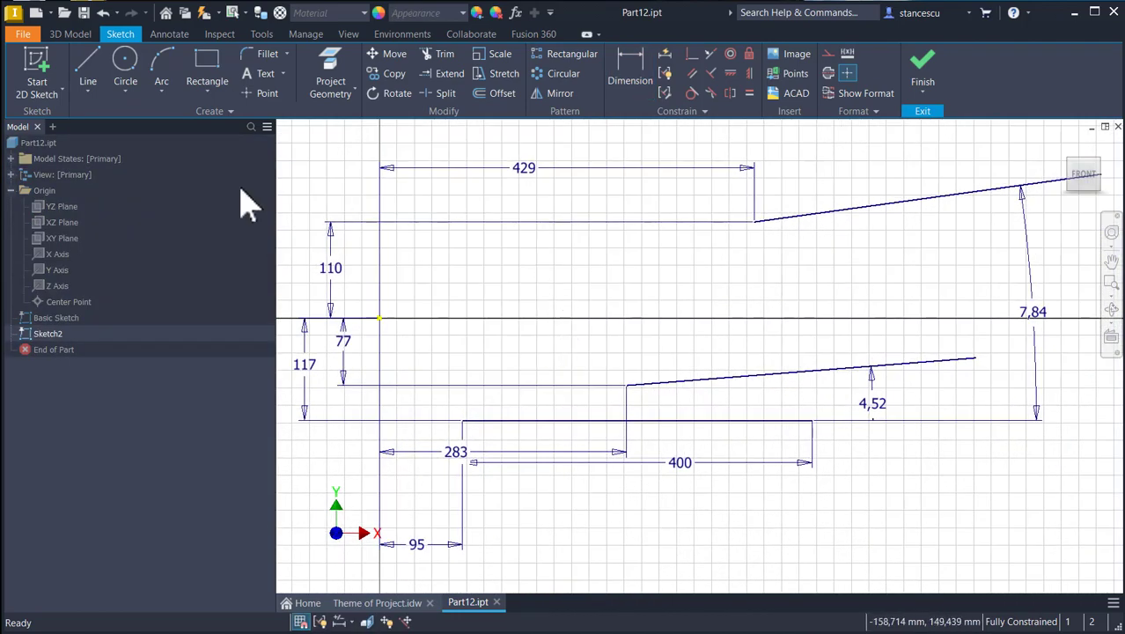
Project the three lines of Basic Sketch into the new sketch and turn off the visibility of Basic Sketch.
{"action": "left_click", "coordinate": [333, 75]}
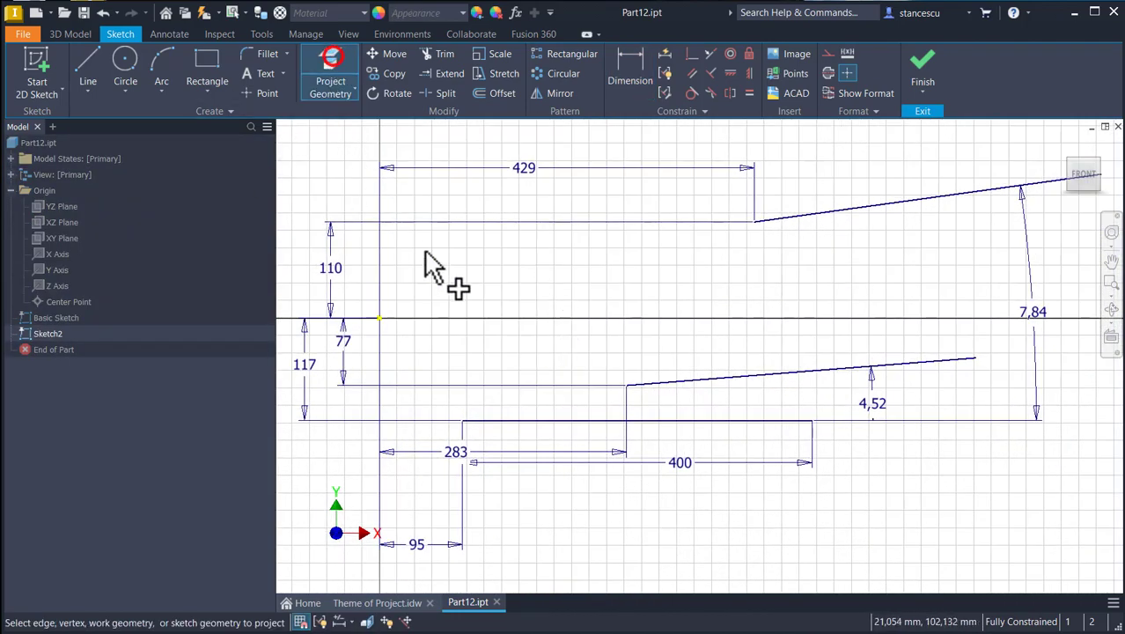
{"action": "left_click", "coordinate": [684, 421]}
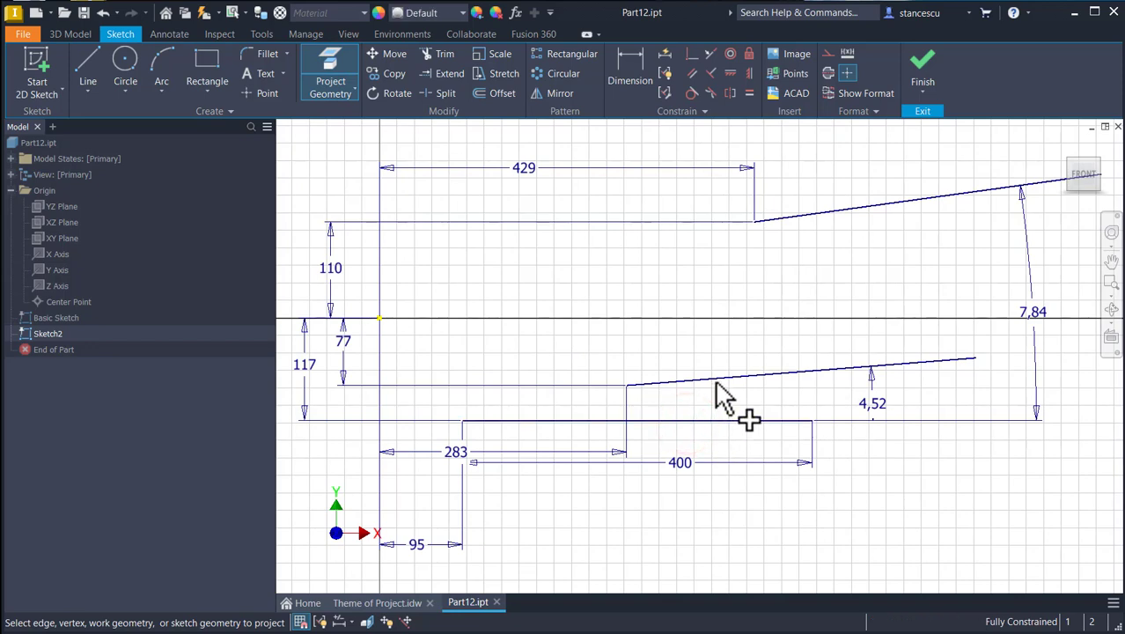
{"action": "left_click", "coordinate": [715, 379]}
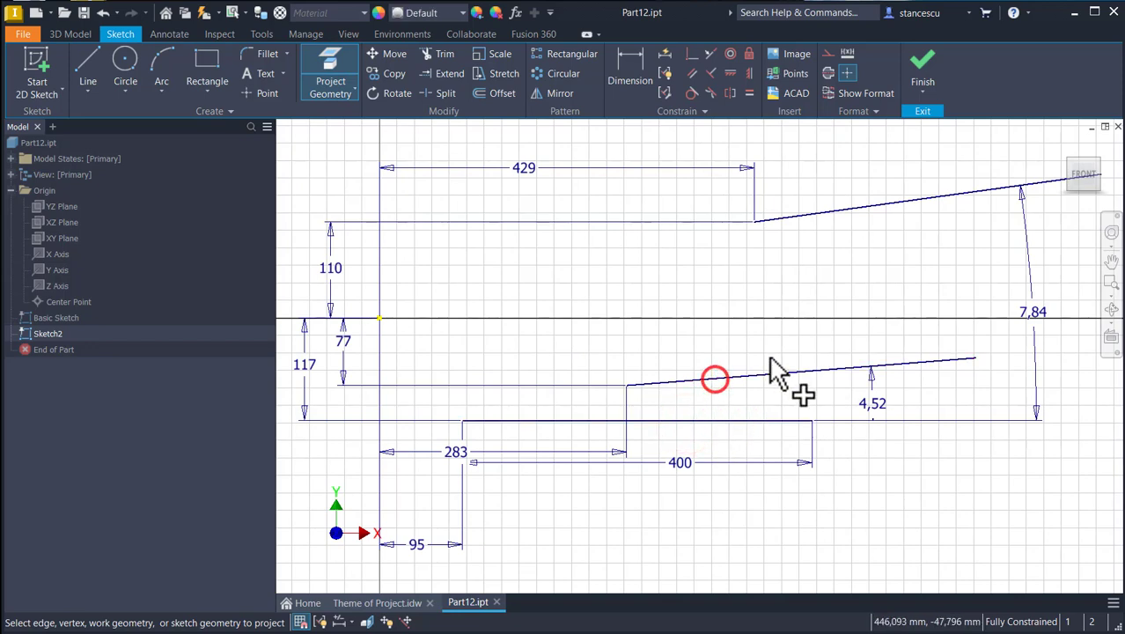
{"action": "left_click", "coordinate": [854, 208]}
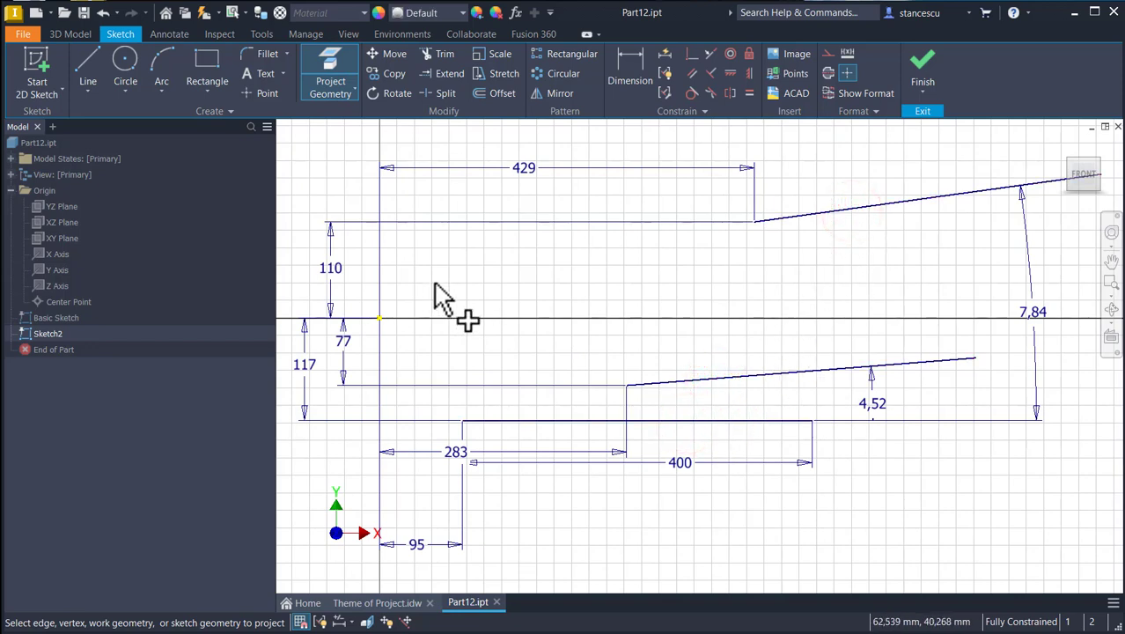
{"action": "key", "text": "Escape"}
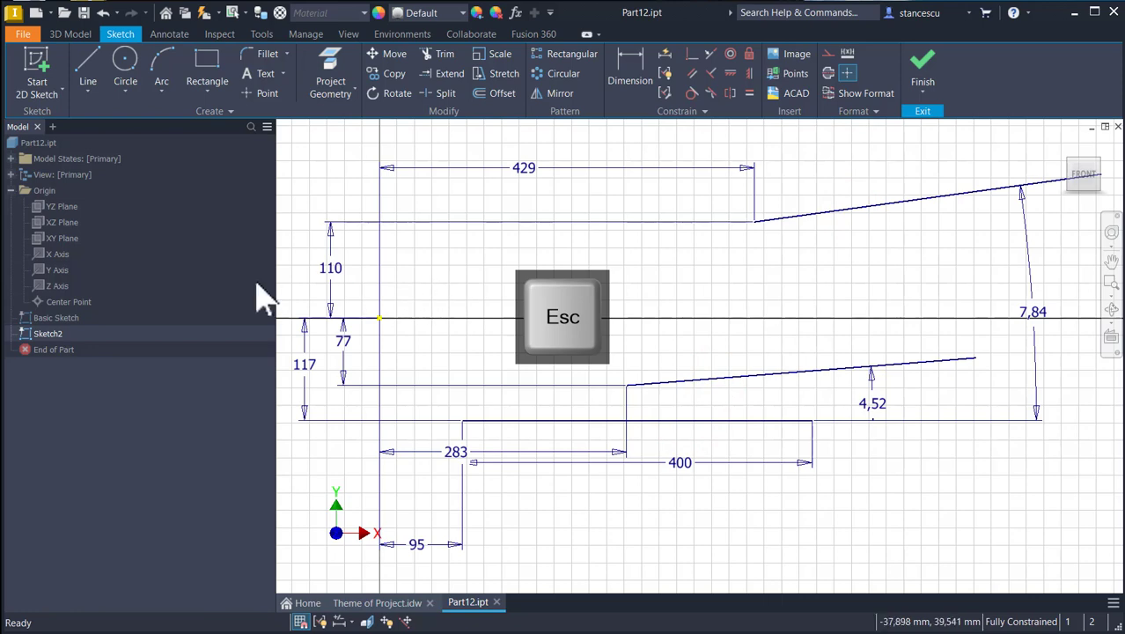
{"action": "right_click", "coordinate": [50, 319]}
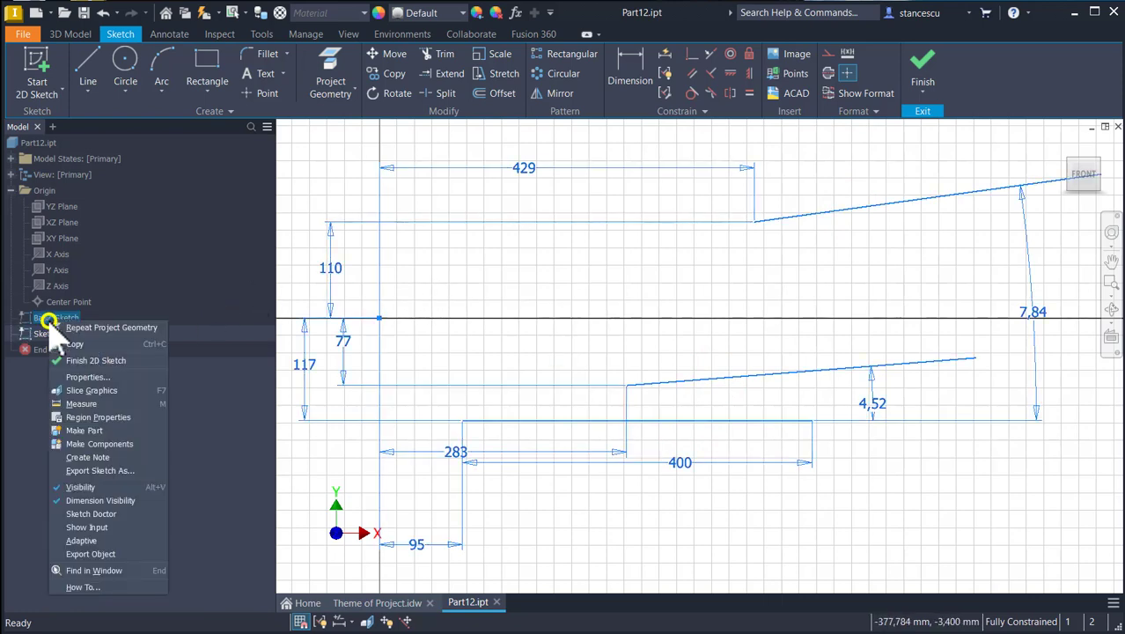
{"action": "left_click", "coordinate": [106, 486]}
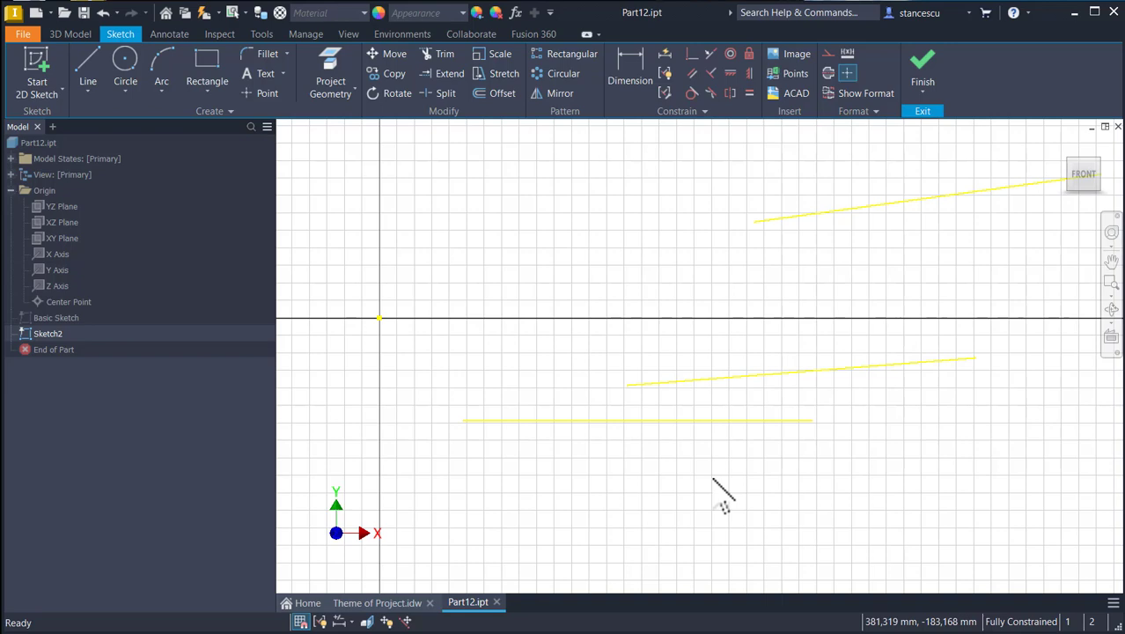
Change the application's in-canvas color scheme to High Contrast and apply it to the sketch view.
{"action": "key", "text": "alt"}
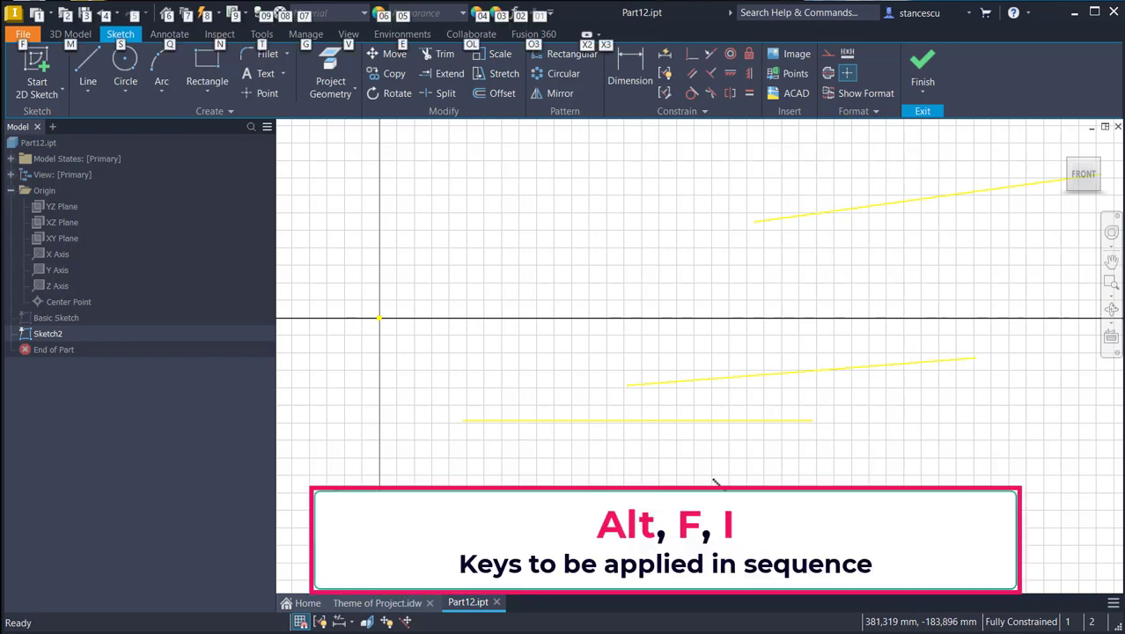
{"action": "key", "text": "f"}
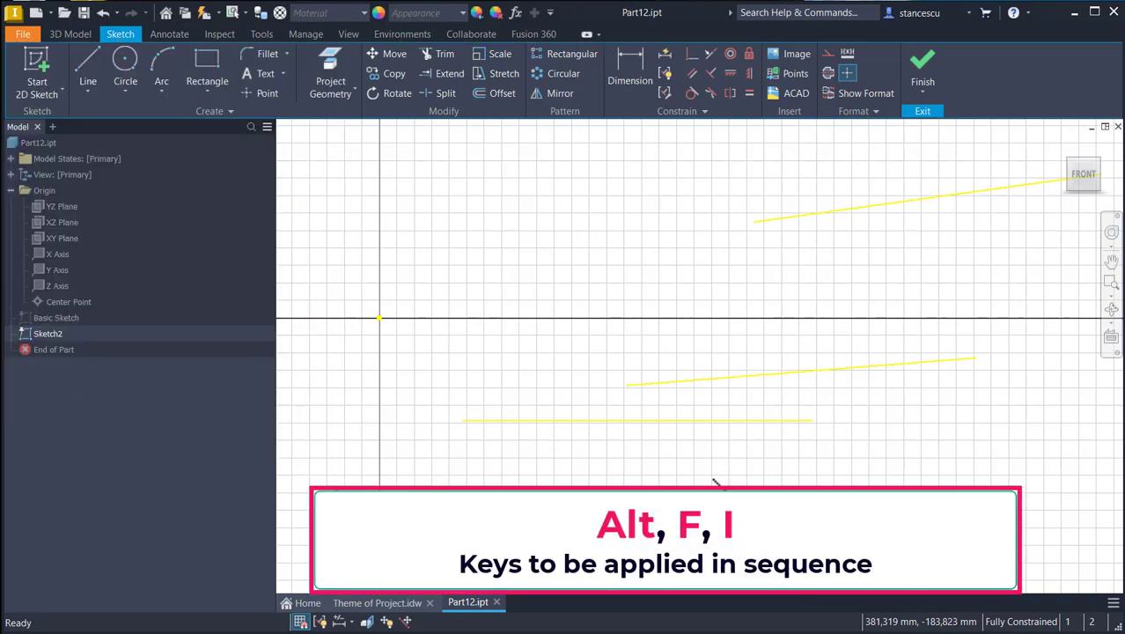
{"action": "key", "text": "i"}
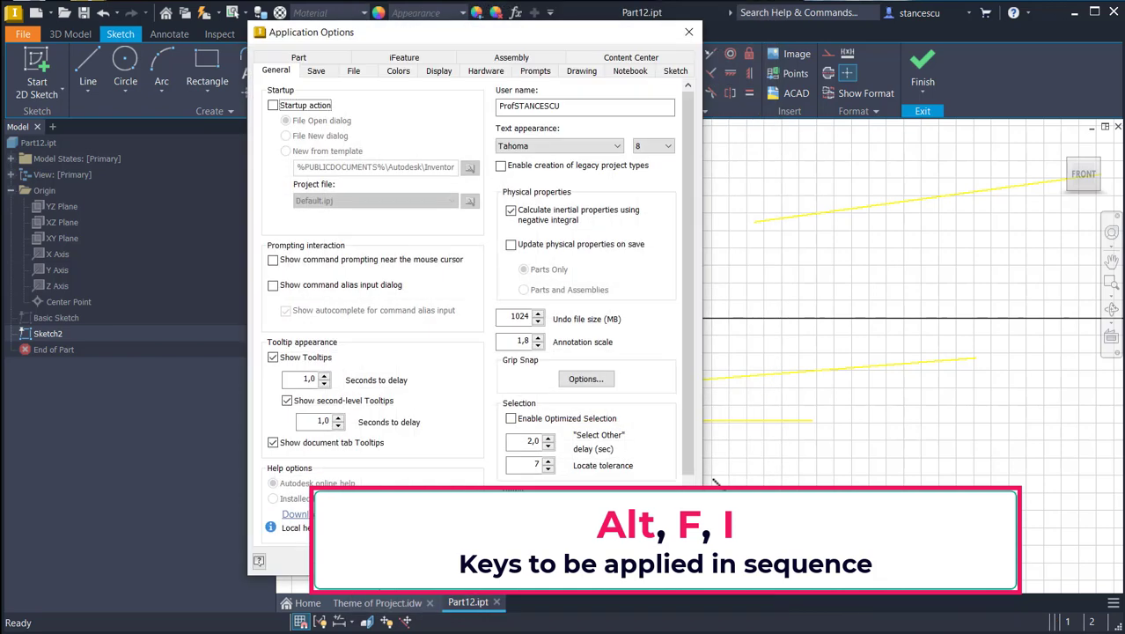
{"action": "left_click", "coordinate": [398, 70]}
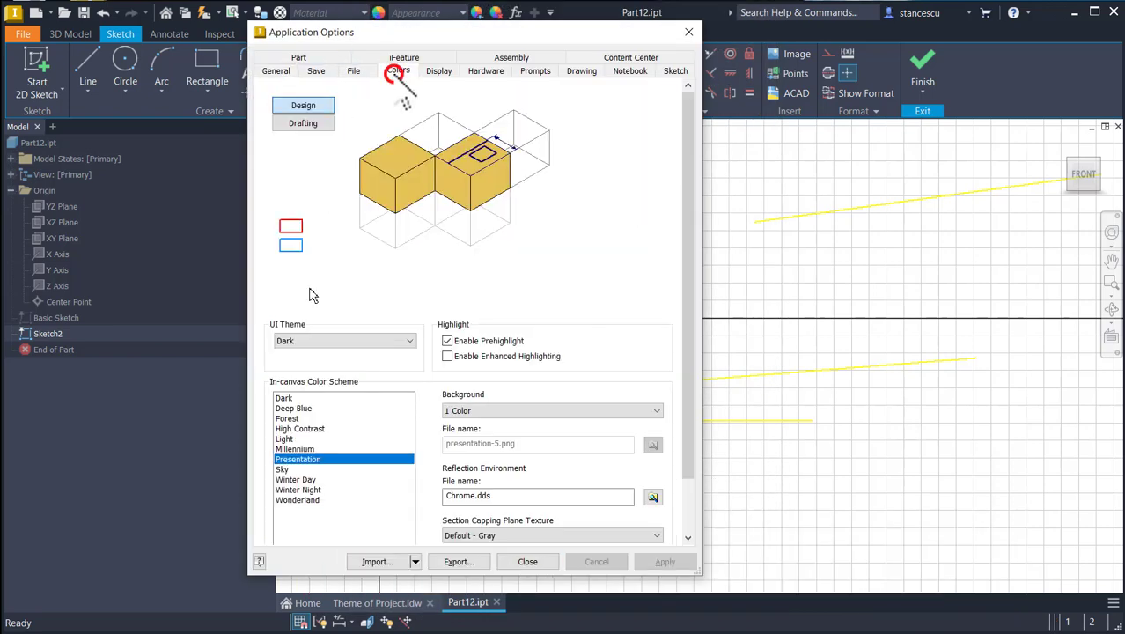
{"action": "left_click", "coordinate": [304, 428]}
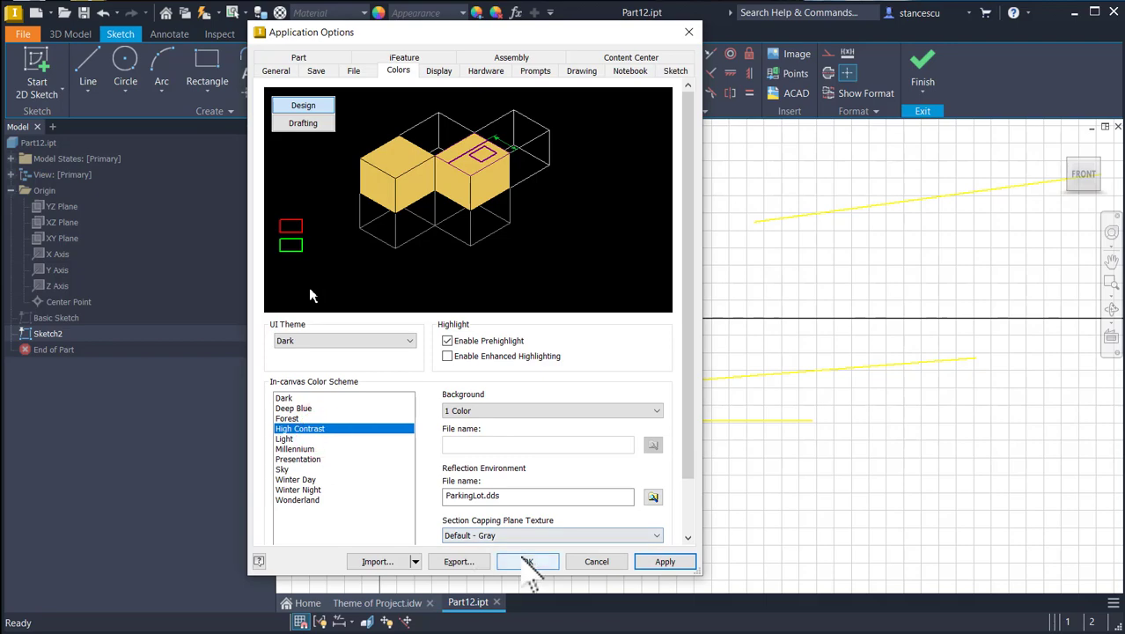
{"action": "left_click", "coordinate": [521, 560]}
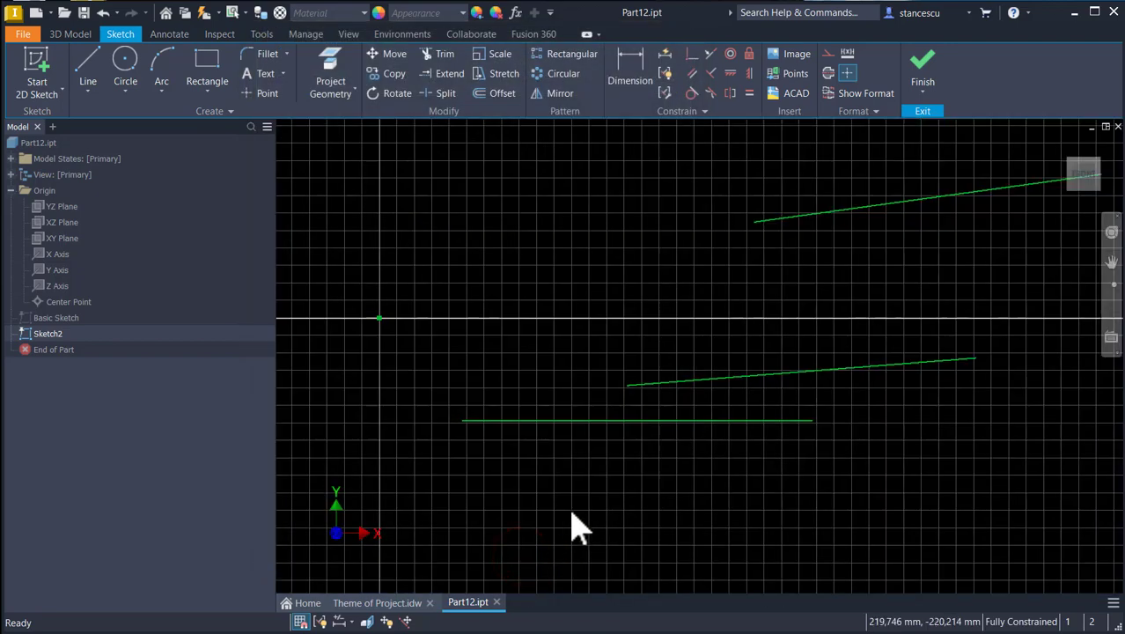
{"action": "key", "text": "Home"}
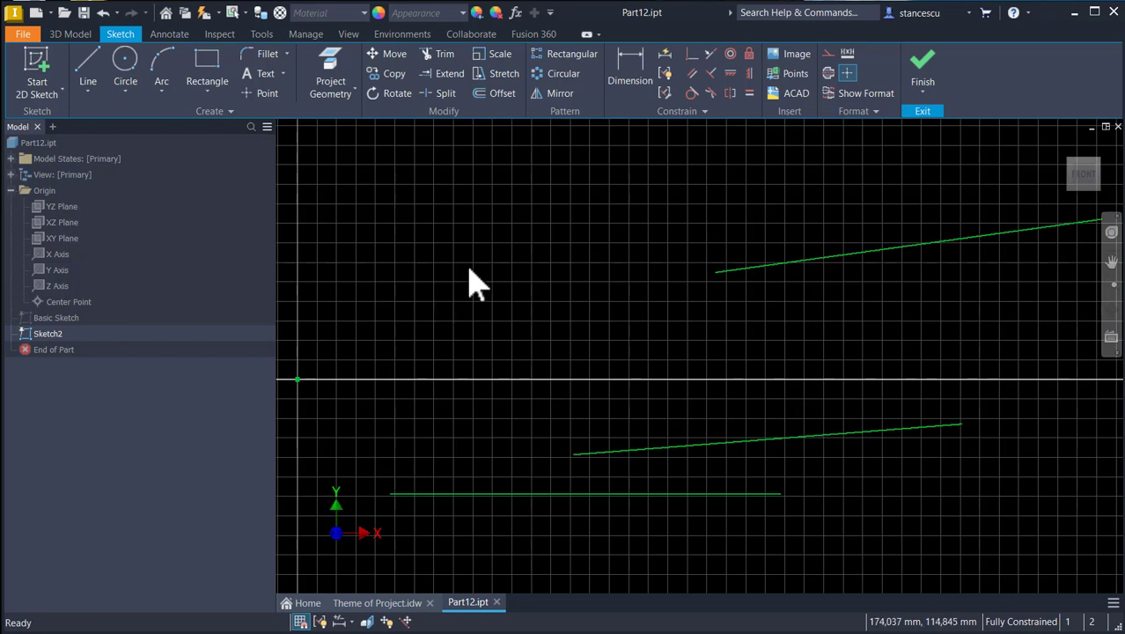
{"action": "mouse_move", "coordinate": [780, 264]}
{"action": "left_mouse_down"}
{"action": "mouse_move", "coordinate": [770, 249]}
{"action": "mouse_move", "coordinate": [783, 253]}
{"action": "mouse_move", "coordinate": [785, 301]}
{"action": "left_mouse_up"}
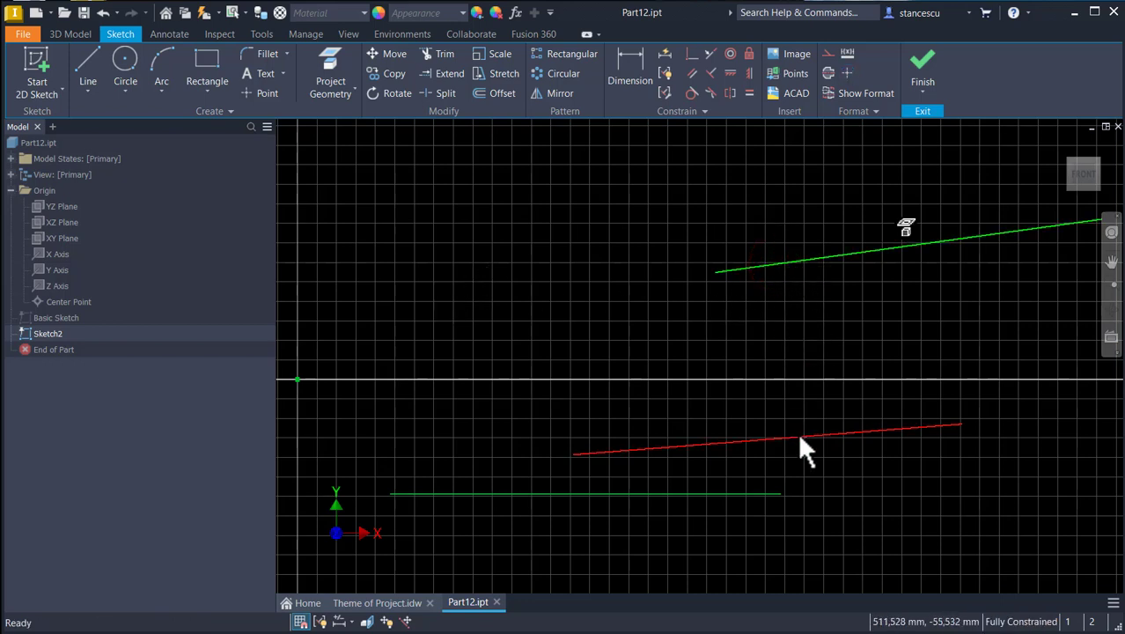
{"action": "left_click_drag", "start_coordinate": [798, 450], "coordinate": [786, 414]}
{"action": "left_click", "coordinate": [696, 307]}
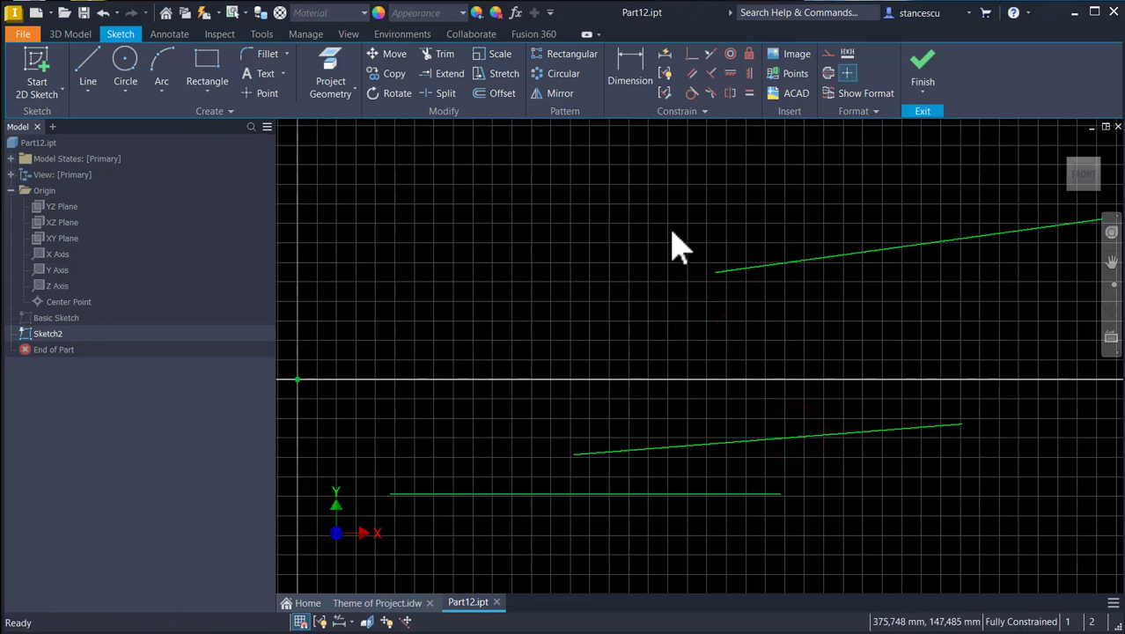
Set the sketch line color to blue and draw two connected lines joining the left endpoints of the three projected lines.
{"action": "left_click", "coordinate": [872, 113]}
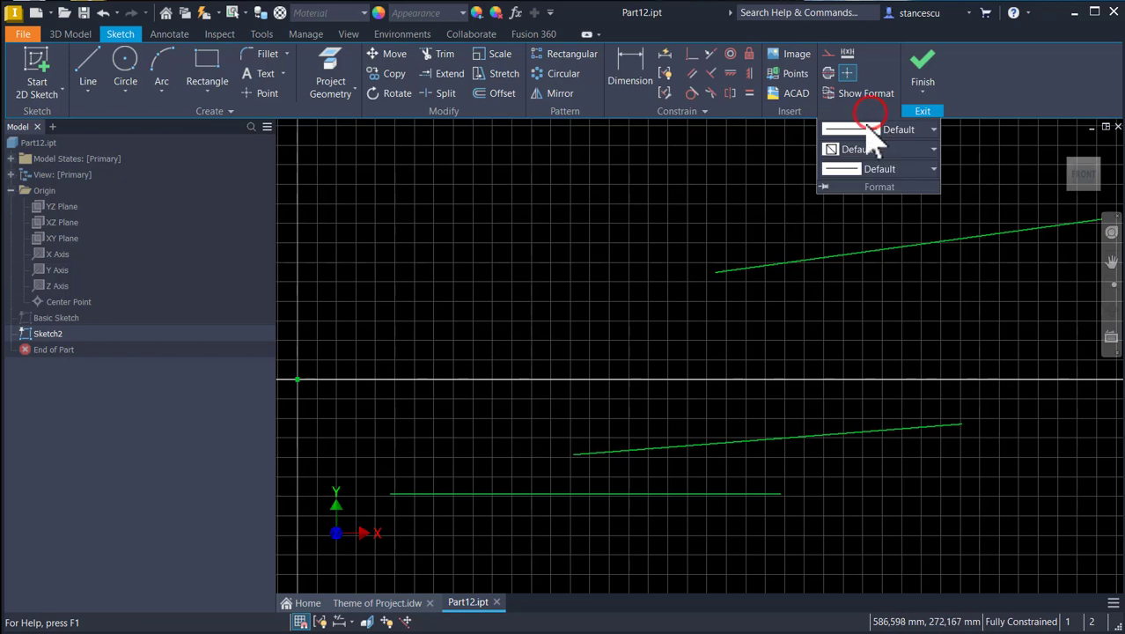
{"action": "left_click", "coordinate": [860, 151]}
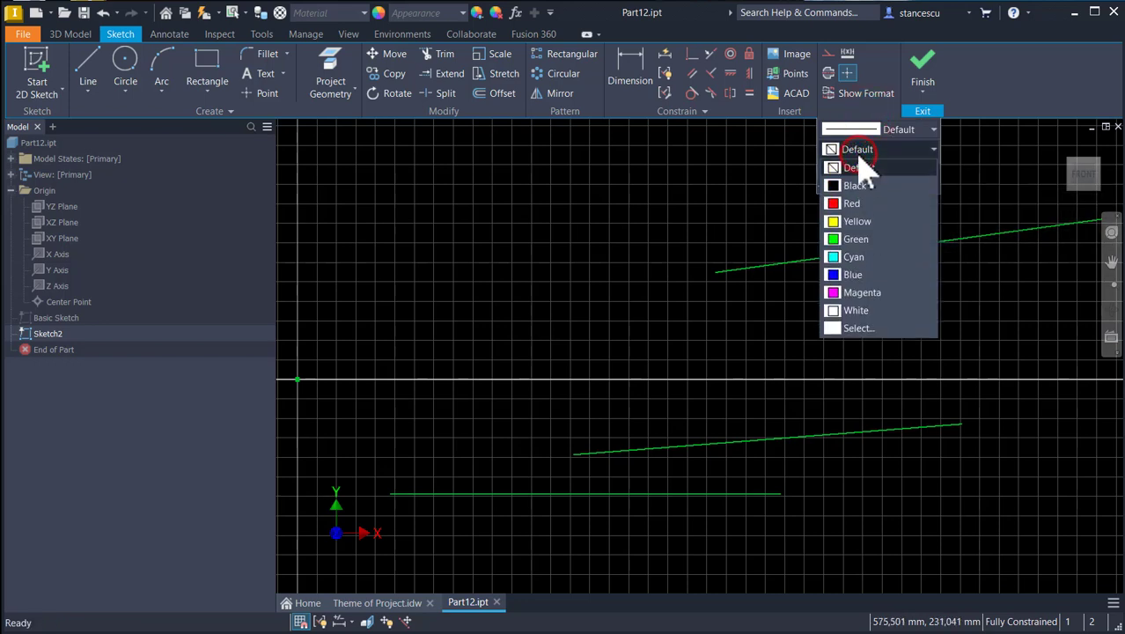
{"action": "left_click", "coordinate": [833, 274]}
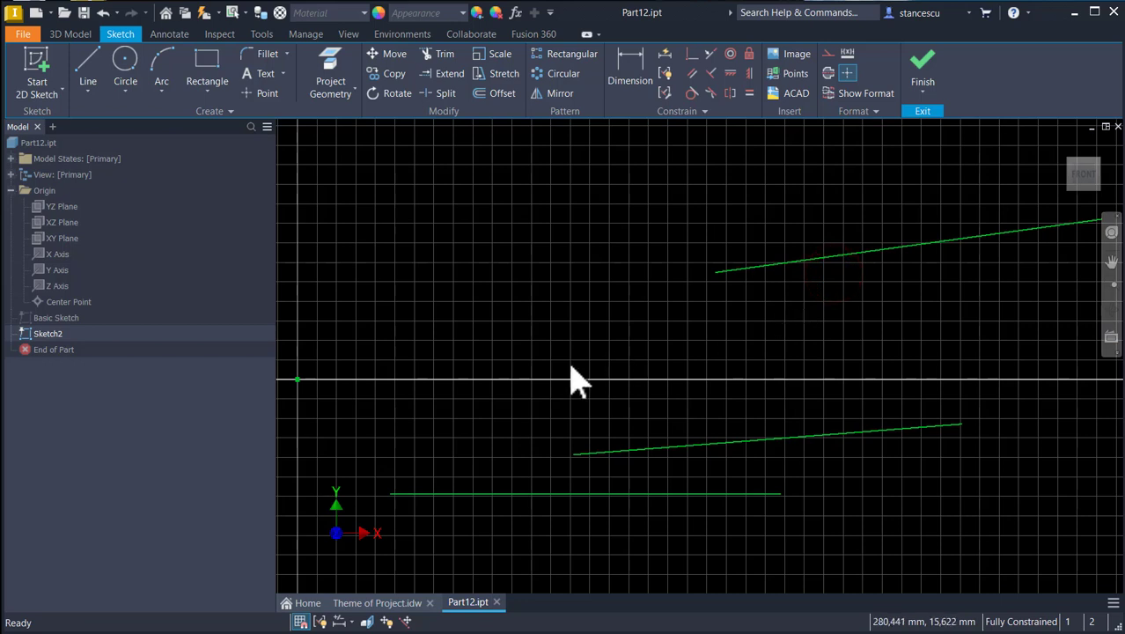
{"action": "left_click", "coordinate": [87, 61]}
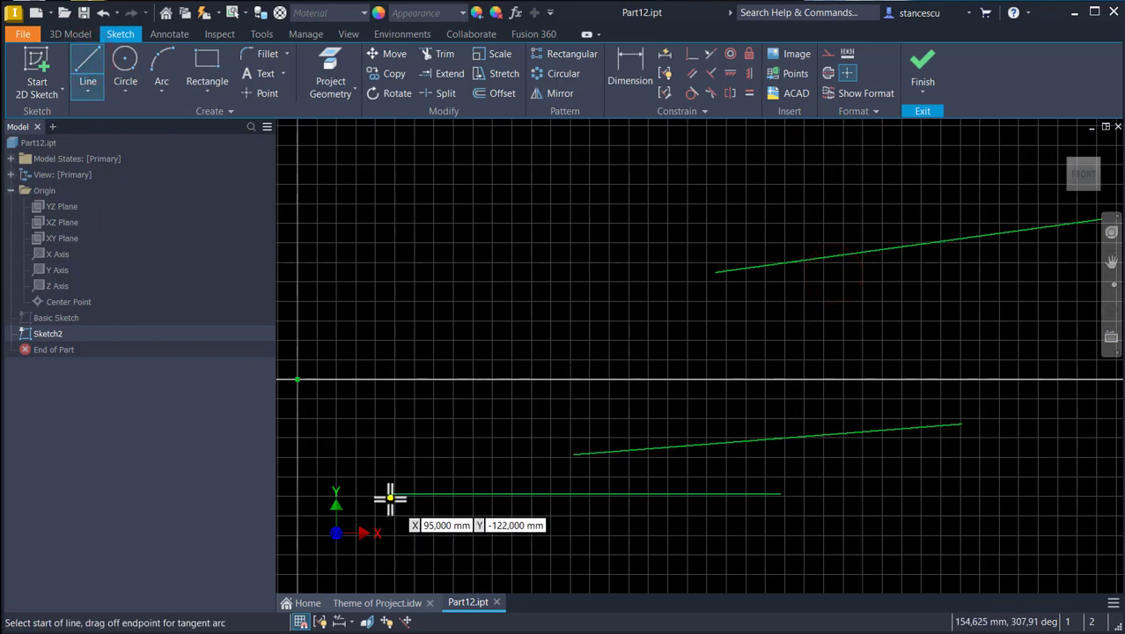
{"action": "left_click", "coordinate": [391, 494]}
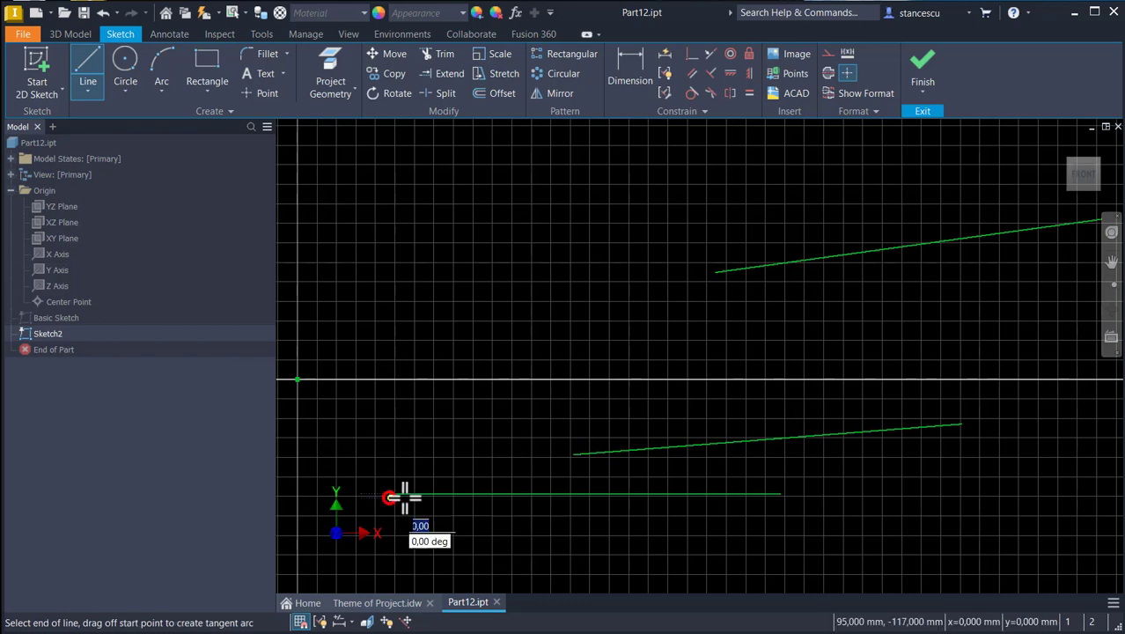
{"action": "left_click", "coordinate": [572, 458]}
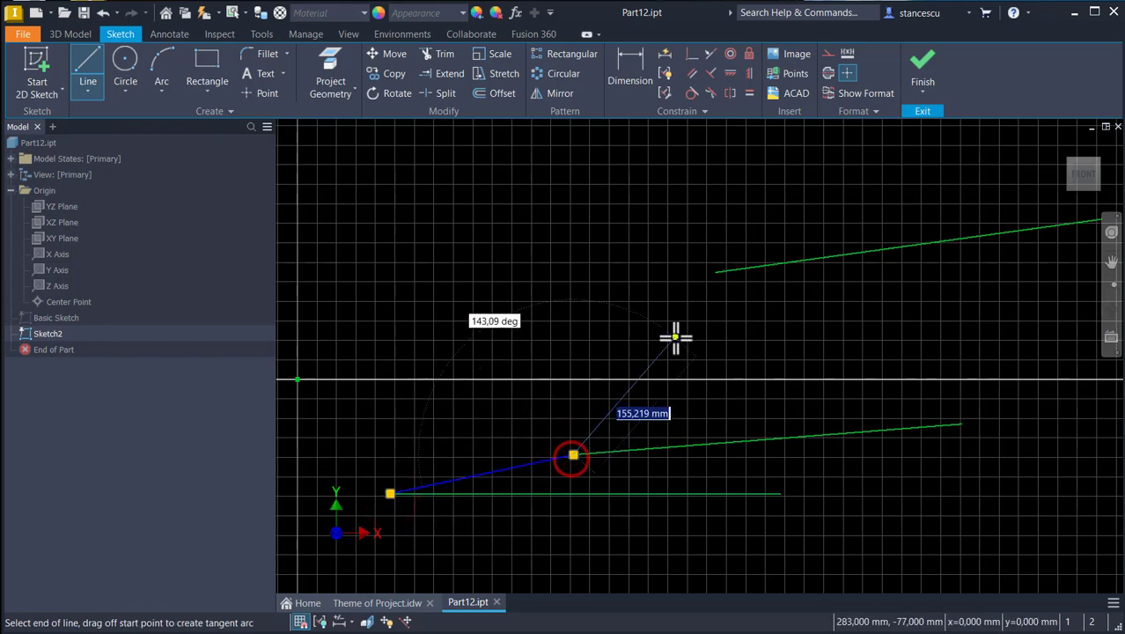
{"action": "double_click", "coordinate": [715, 273]}
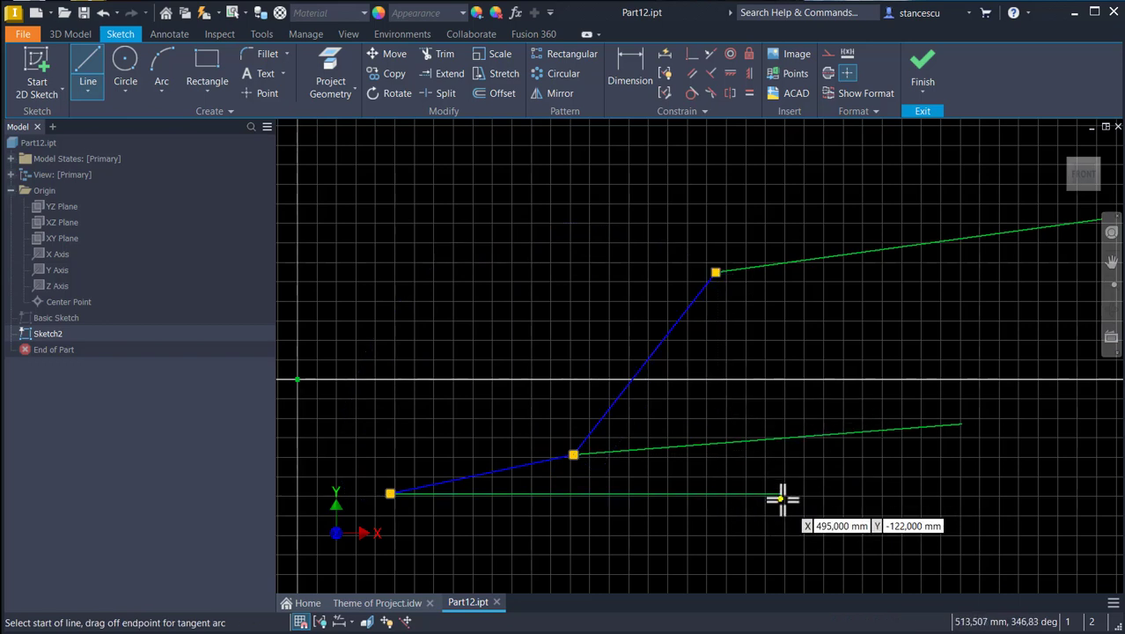
Draw two blue lines joining the right endpoints of the three projected lines, from the lowest line up to the uppermost.
{"action": "left_click", "coordinate": [781, 494]}
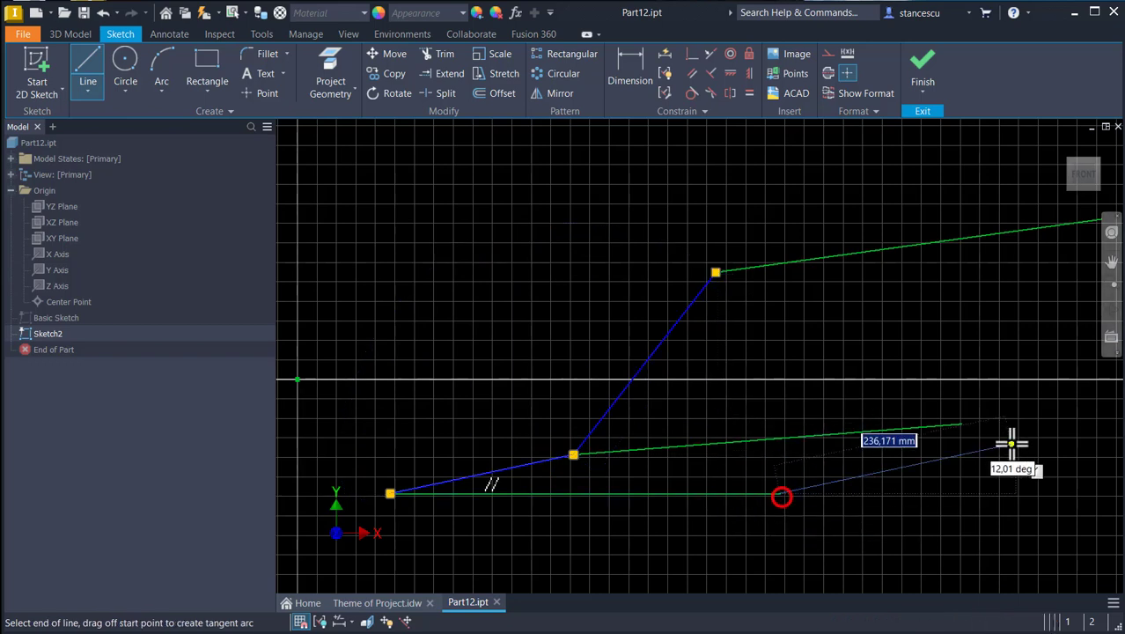
{"action": "double_click", "coordinate": [964, 420]}
{"action": "middle_click_drag", "start_coordinate": [963, 421], "coordinate": [645, 519]}
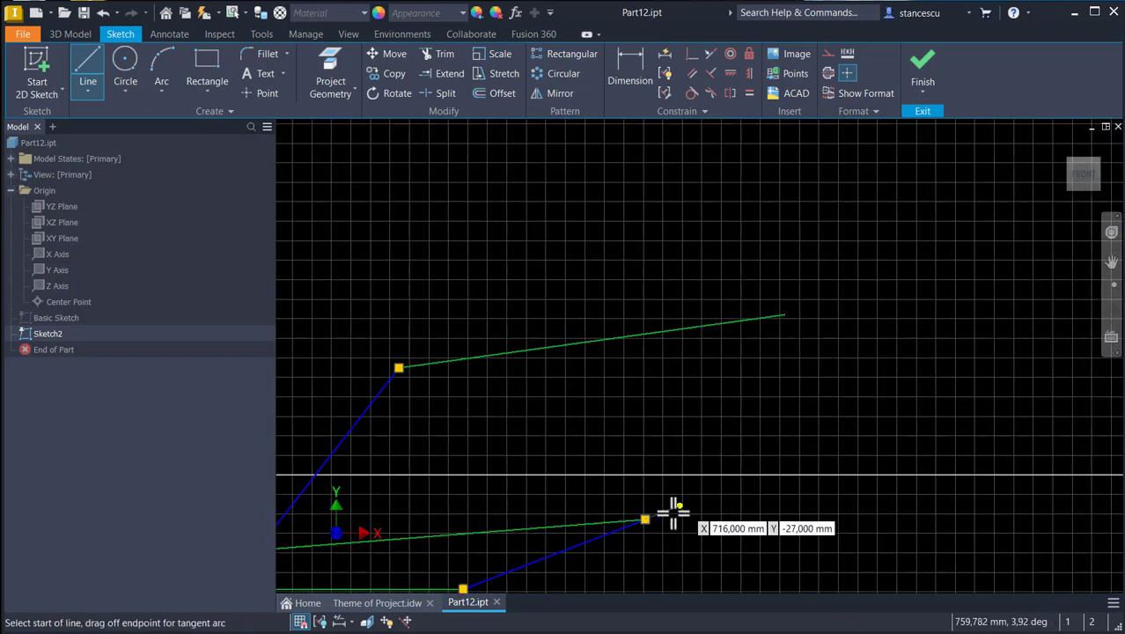
{"action": "left_click", "coordinate": [645, 519]}
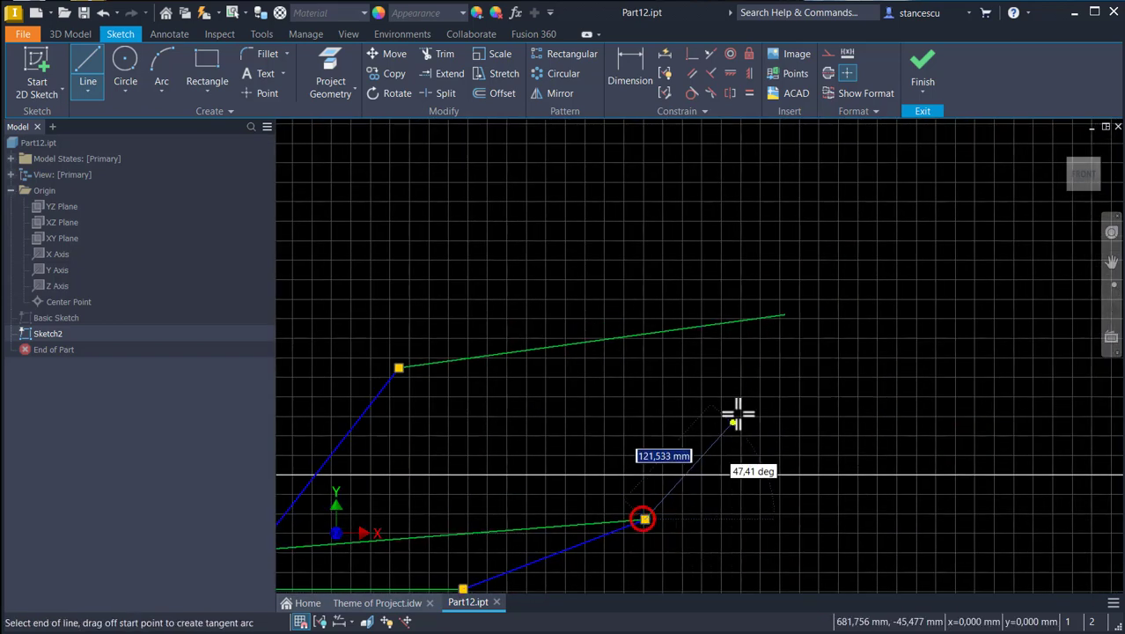
{"action": "left_click", "coordinate": [784, 314]}
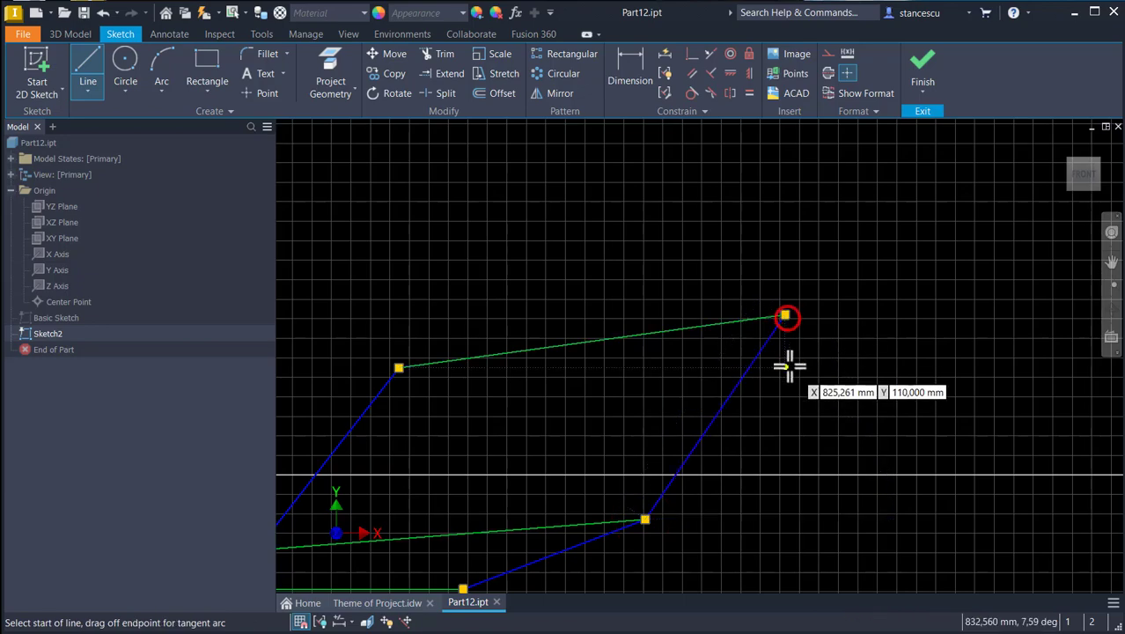
{"action": "key", "text": "Num_Lock"}
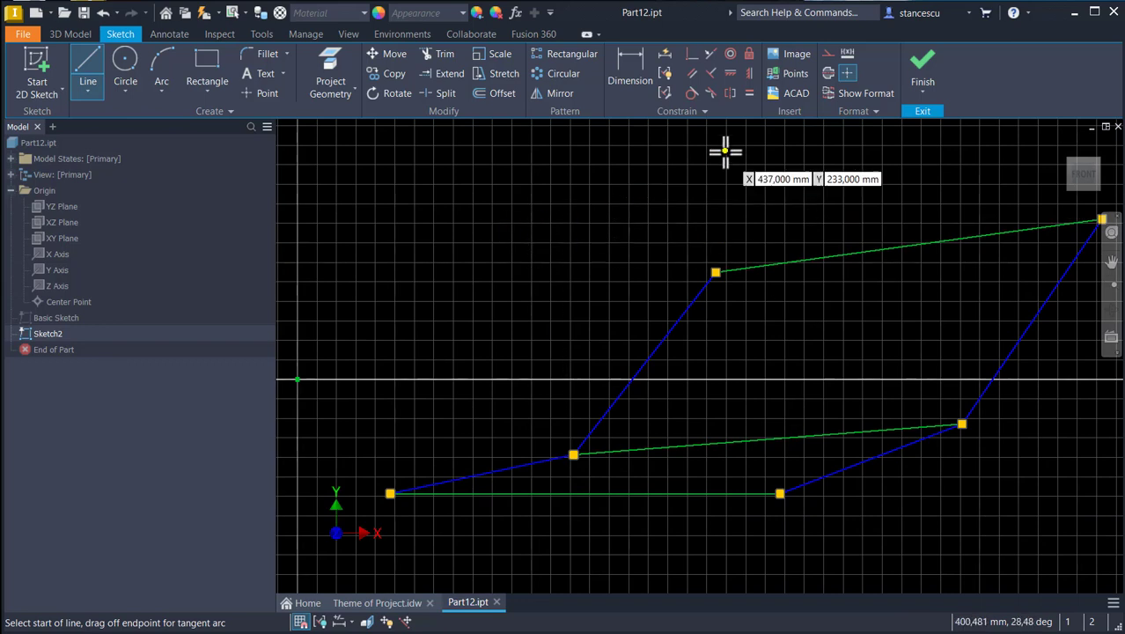
Set the sketch line color to yellow and draw a perpendicular upward from the midpoint of the lower left blue line.
{"action": "left_click", "coordinate": [873, 109]}
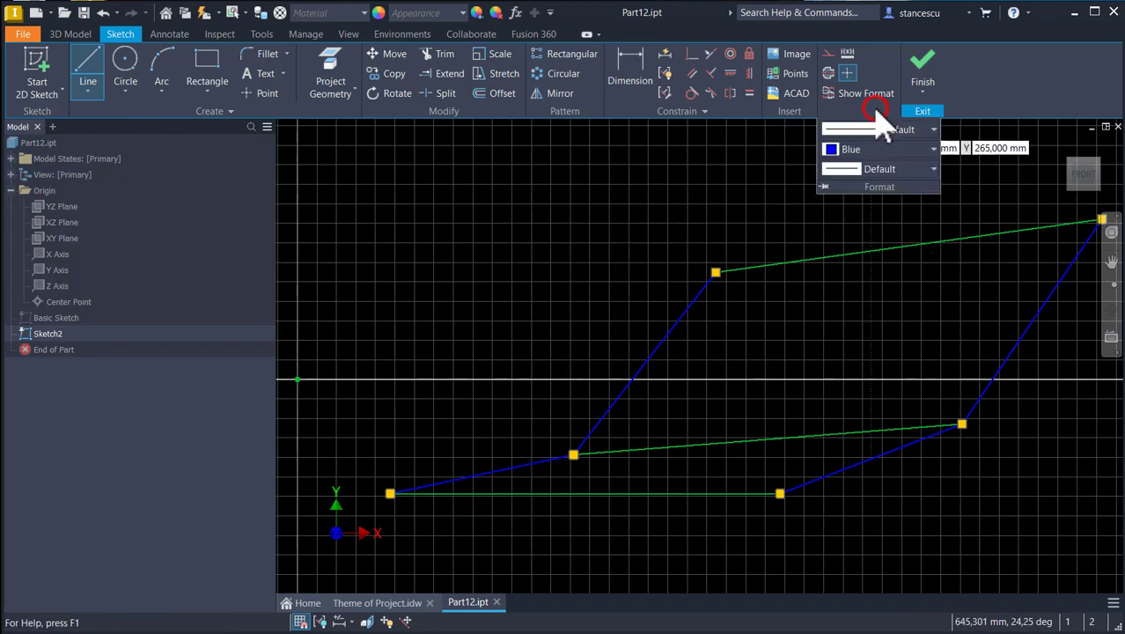
{"action": "left_click", "coordinate": [860, 149]}
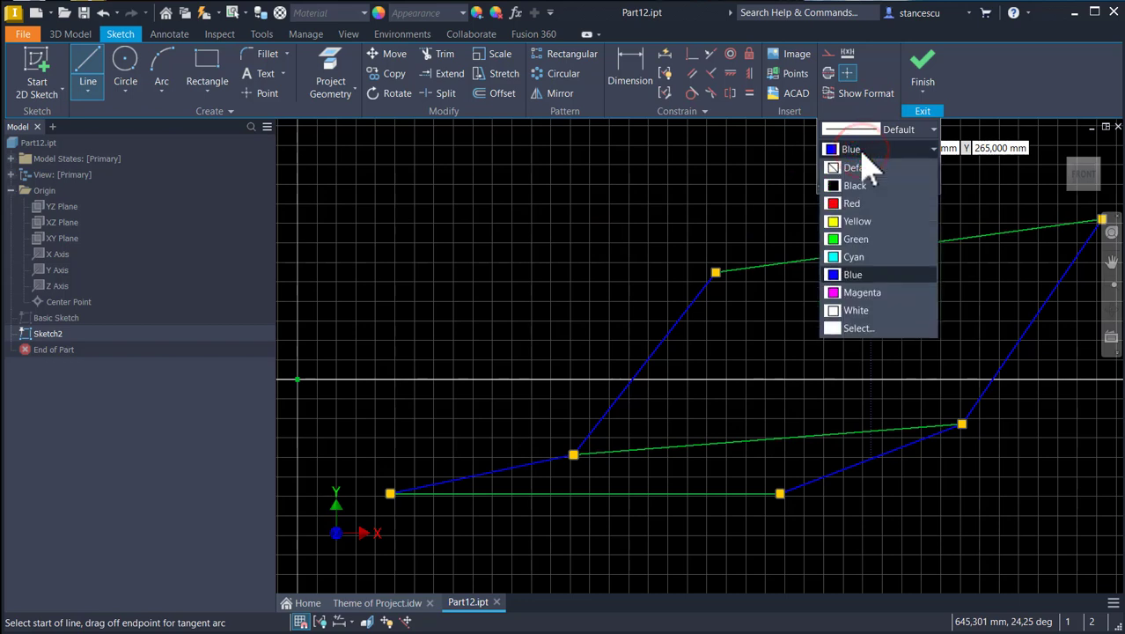
{"action": "left_click", "coordinate": [841, 221]}
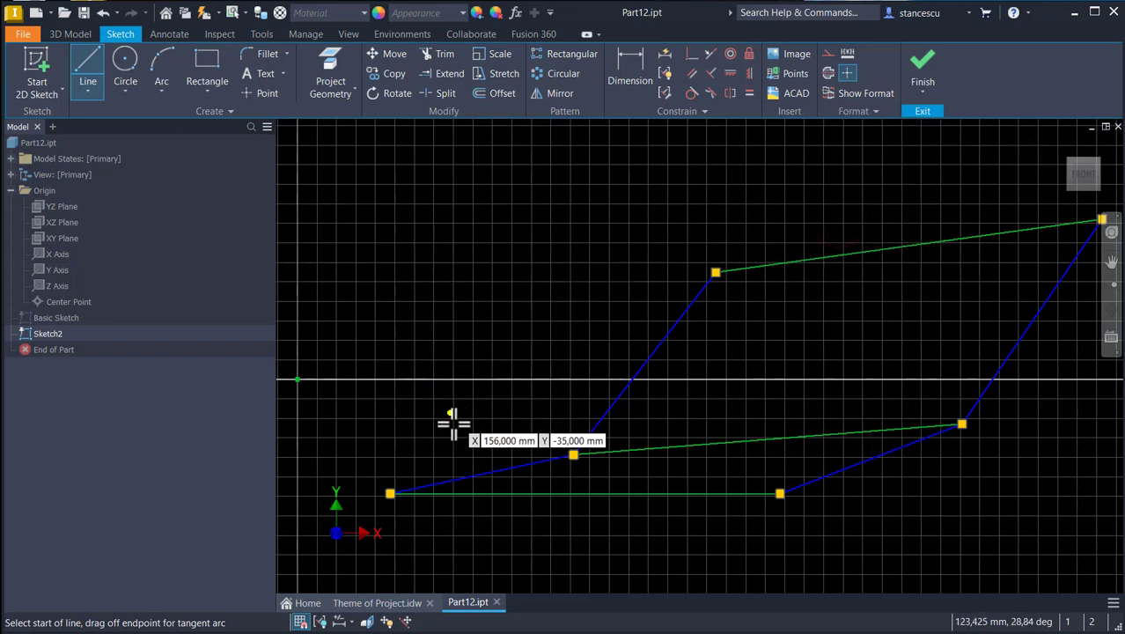
{"action": "left_click", "coordinate": [481, 476]}
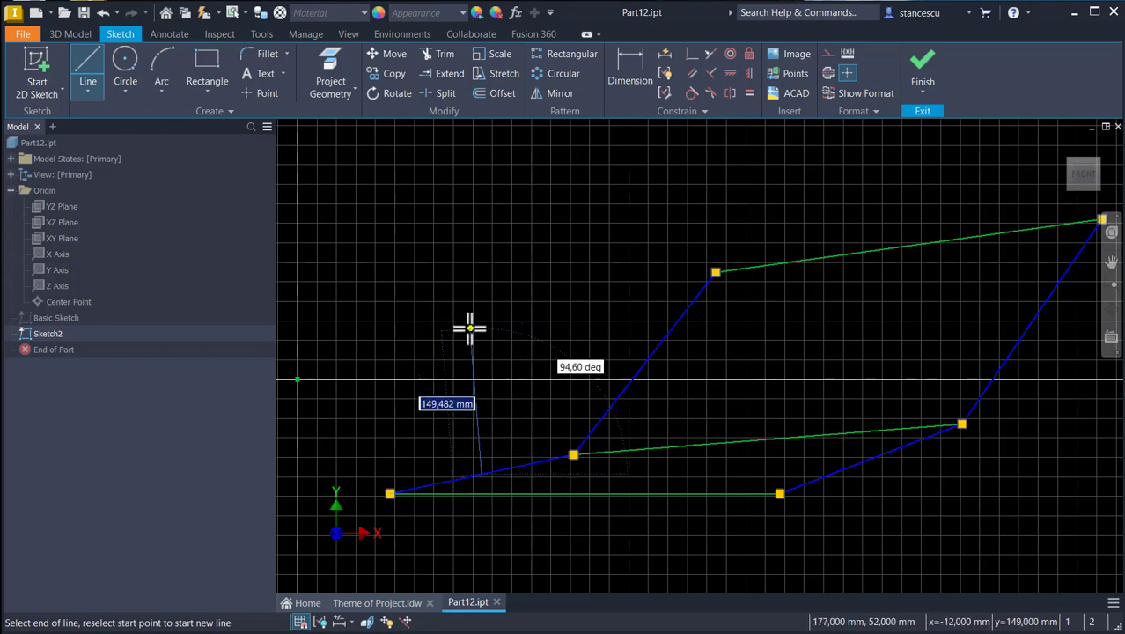
{"action": "right_click", "coordinate": [426, 276]}
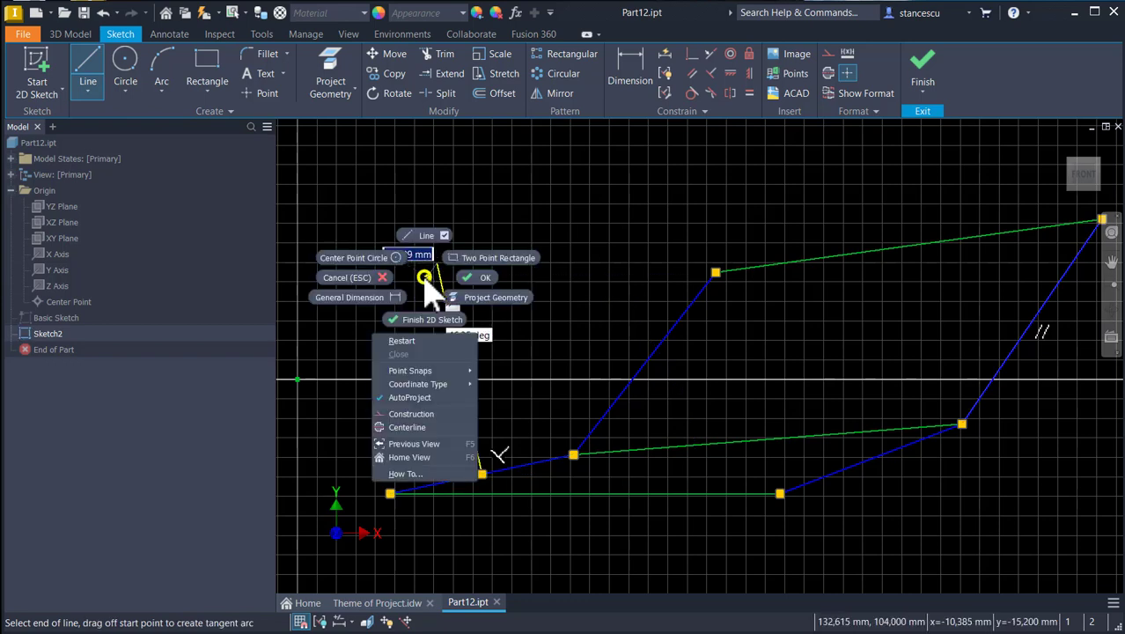
{"action": "left_click", "coordinate": [415, 341]}
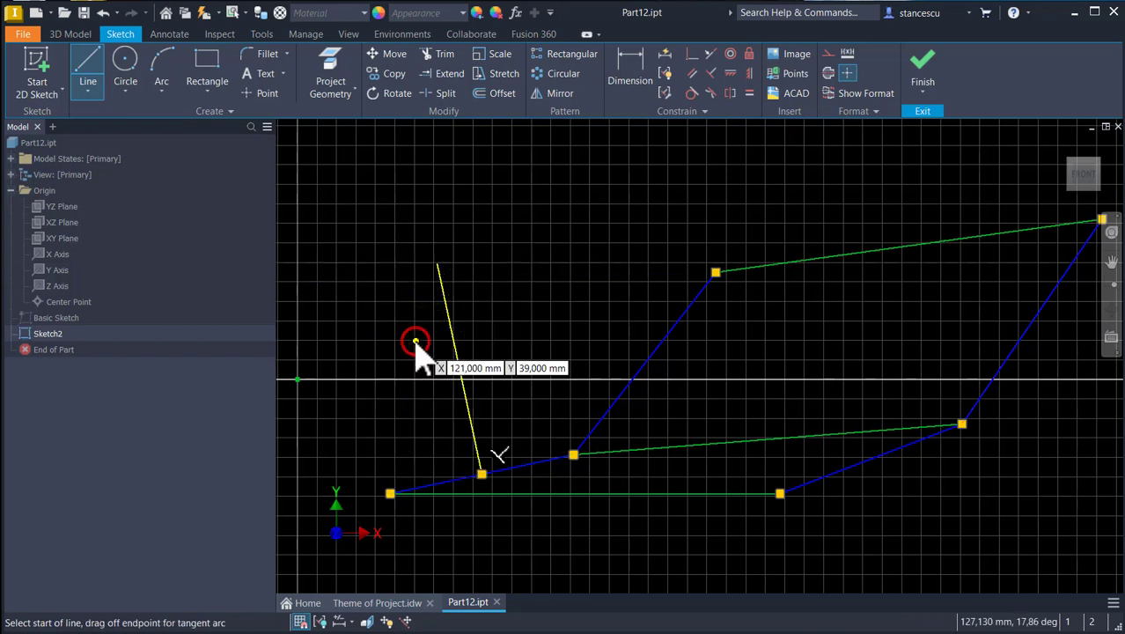
Draw a yellow perpendicular from the midpoint of the upper left blue line and extend the first perpendicular to meet it.
{"action": "left_click", "coordinate": [645, 361]}
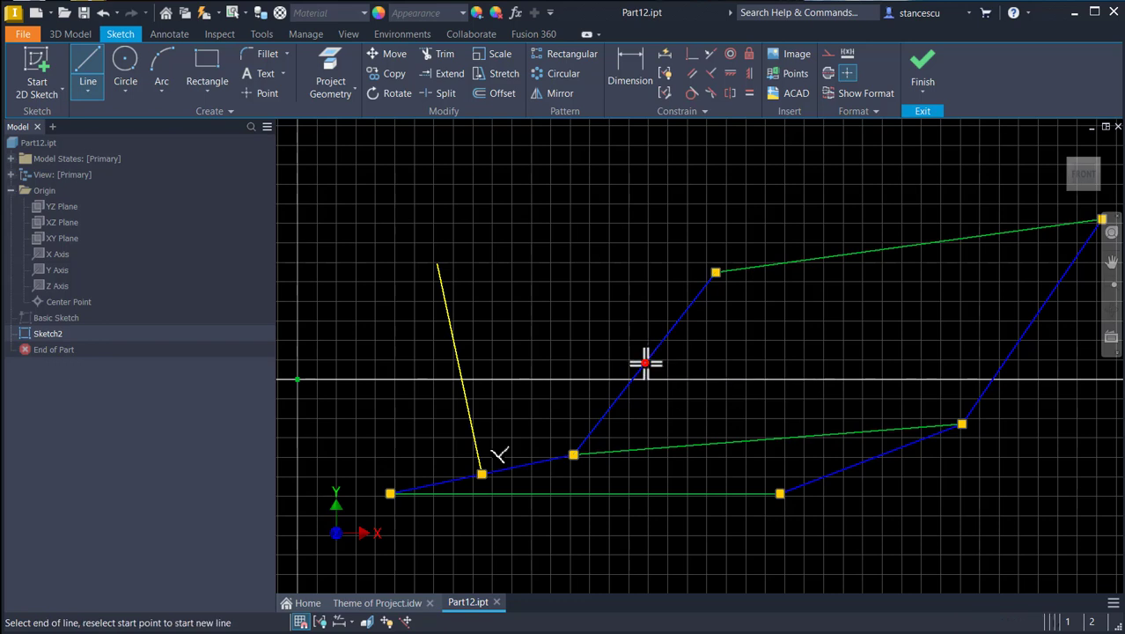
{"action": "left_click", "coordinate": [422, 188]}
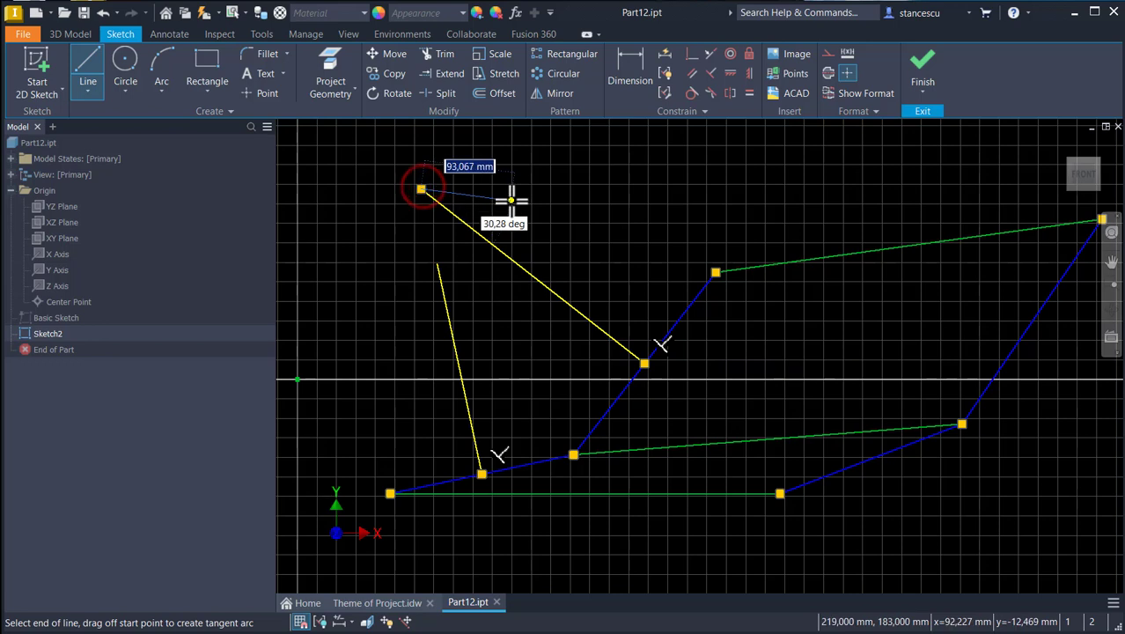
{"action": "key", "text": "Escape"}
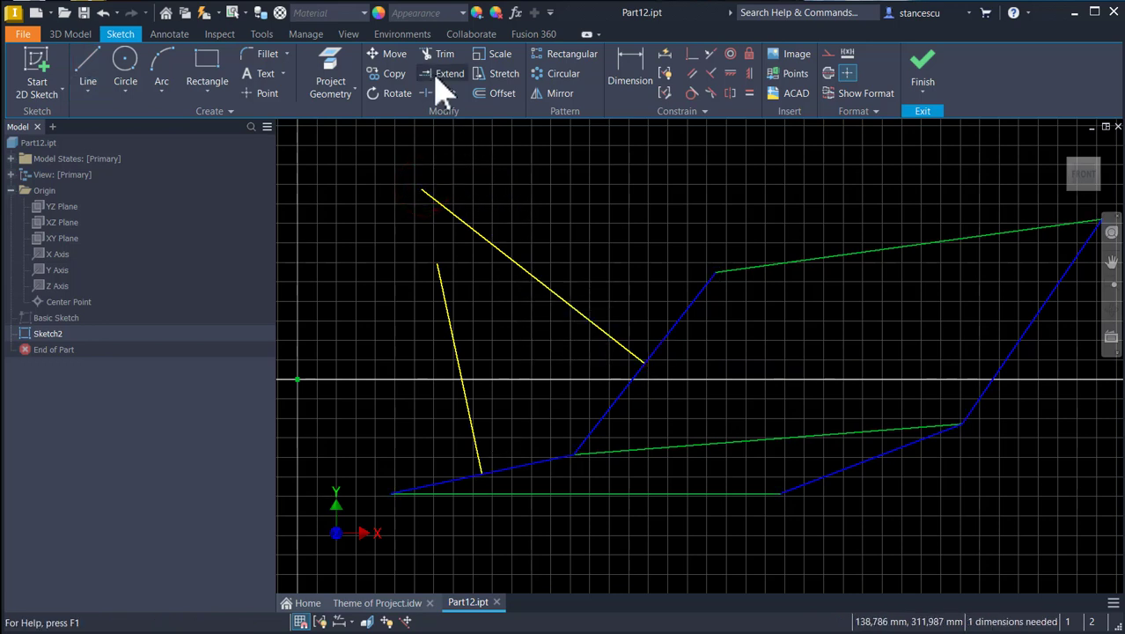
{"action": "left_click", "coordinate": [440, 268]}
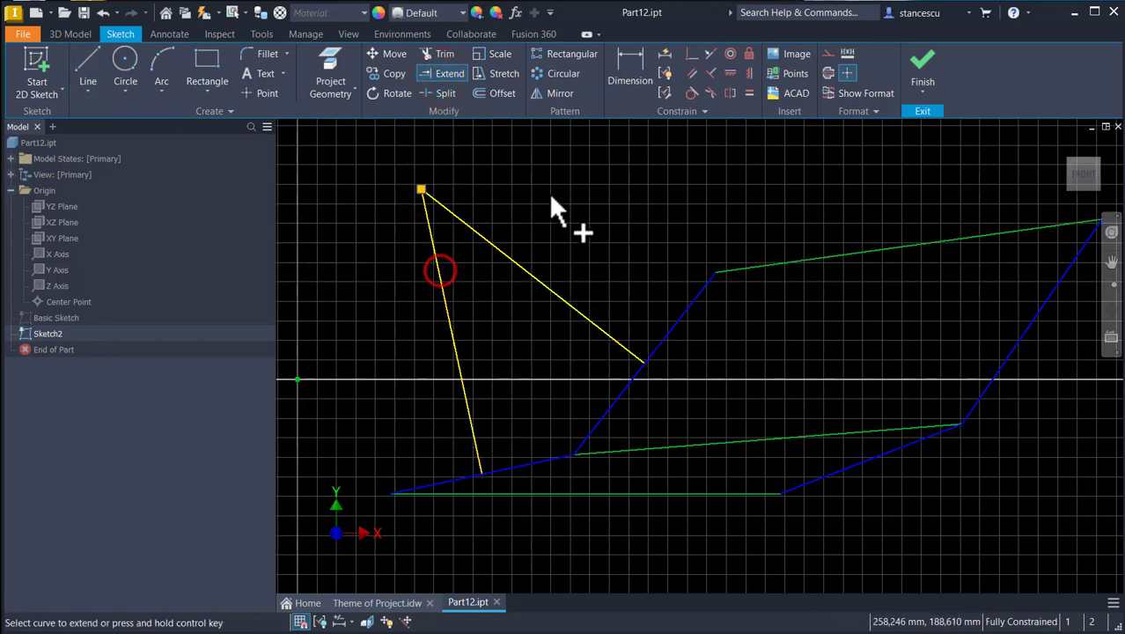
{"action": "key", "text": "Escape"}
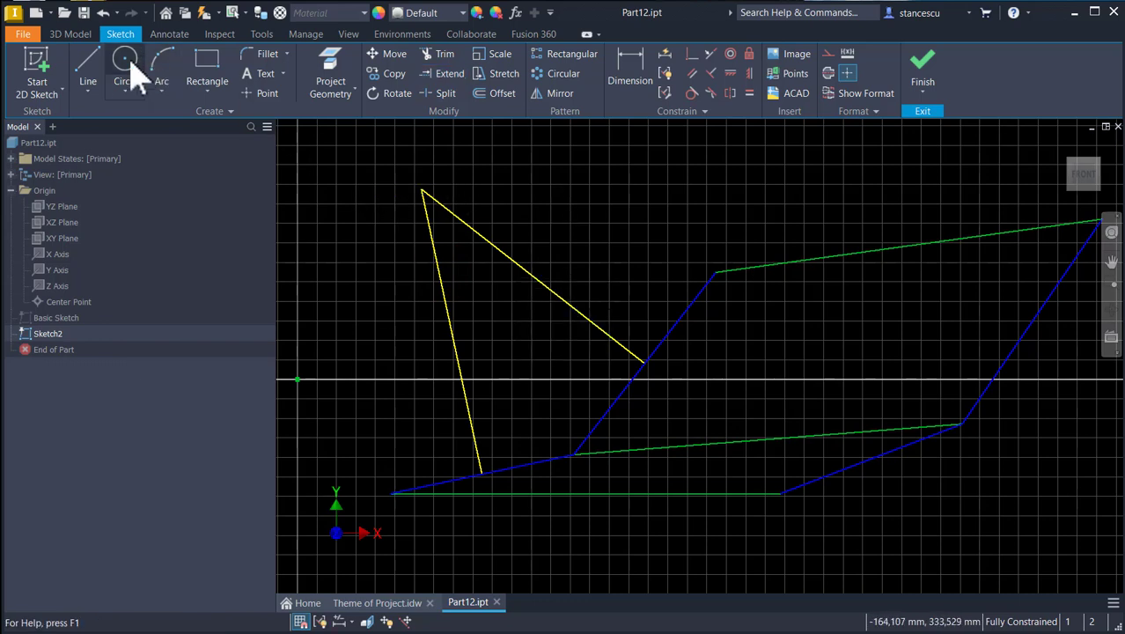
Draw a yellow perpendicular from the midpoint of the lower right blue line, reaching above the uppermost projected line.
{"action": "left_click", "coordinate": [87, 70]}
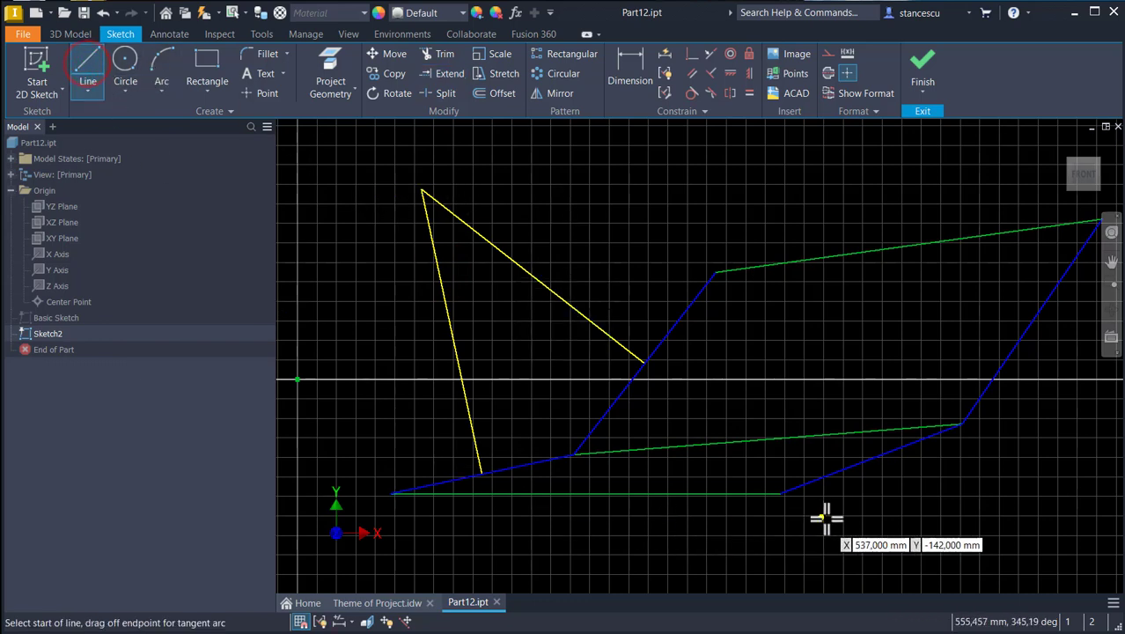
{"action": "left_click", "coordinate": [875, 458]}
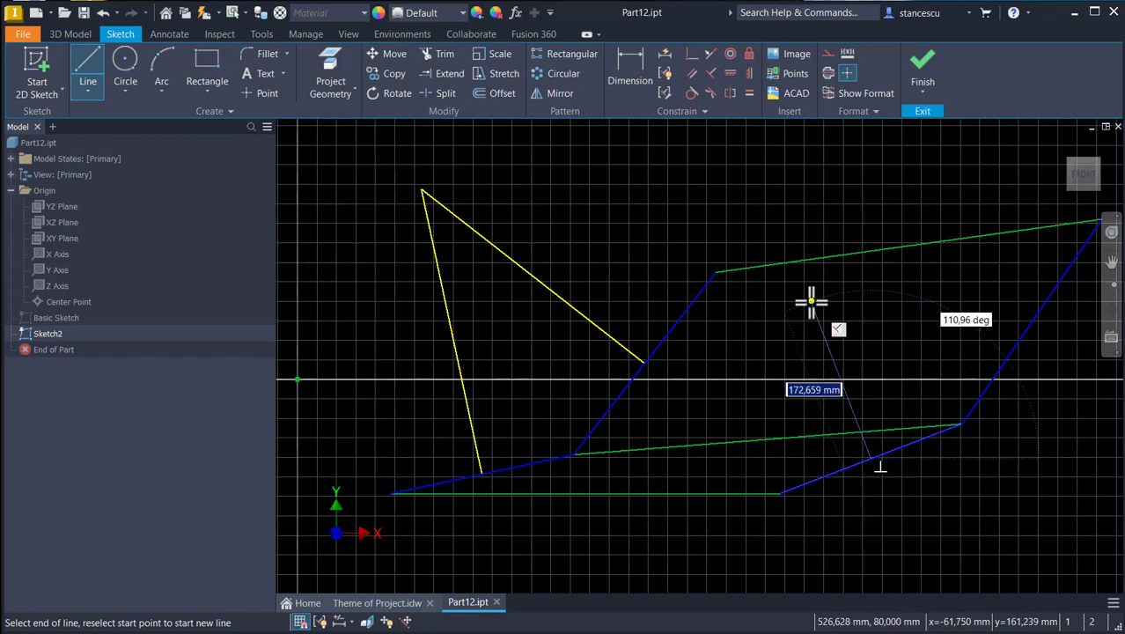
{"action": "left_click", "coordinate": [759, 165]}
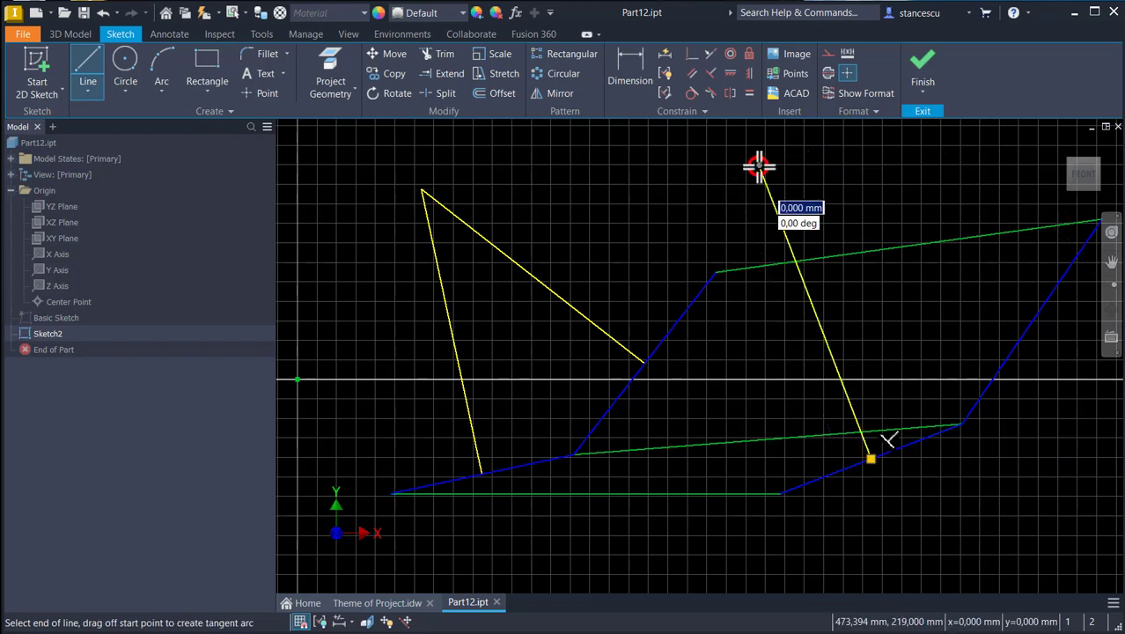
Draw a yellow perpendicular from the midpoint of the upper right blue line, reaching above the uppermost projected line.
{"action": "right_click", "coordinate": [833, 193]}
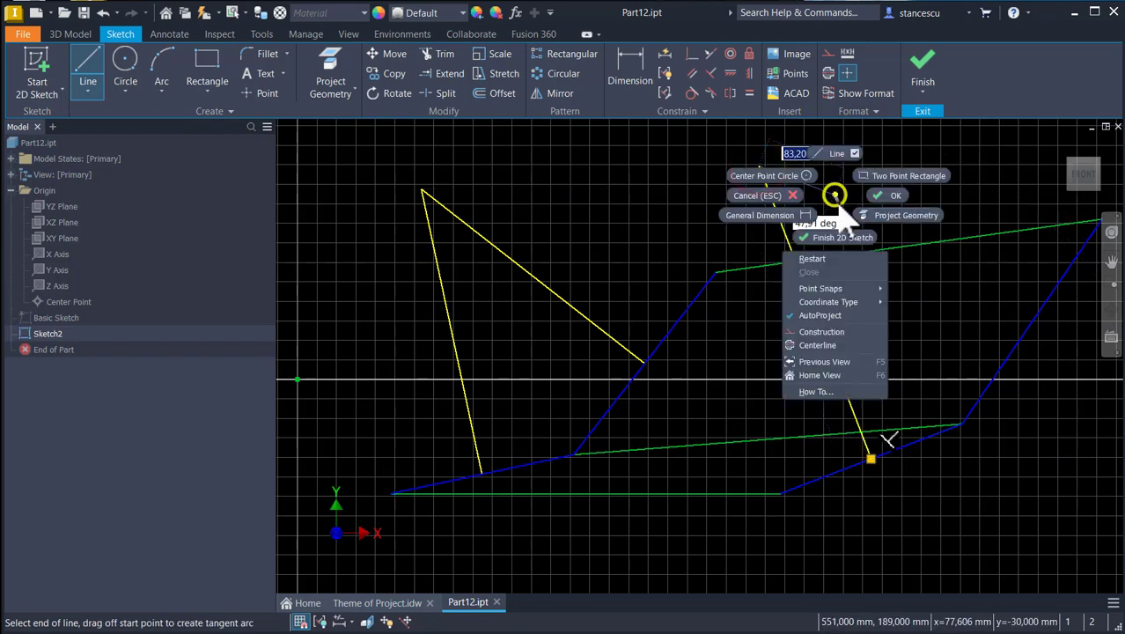
{"action": "left_click", "coordinate": [812, 258]}
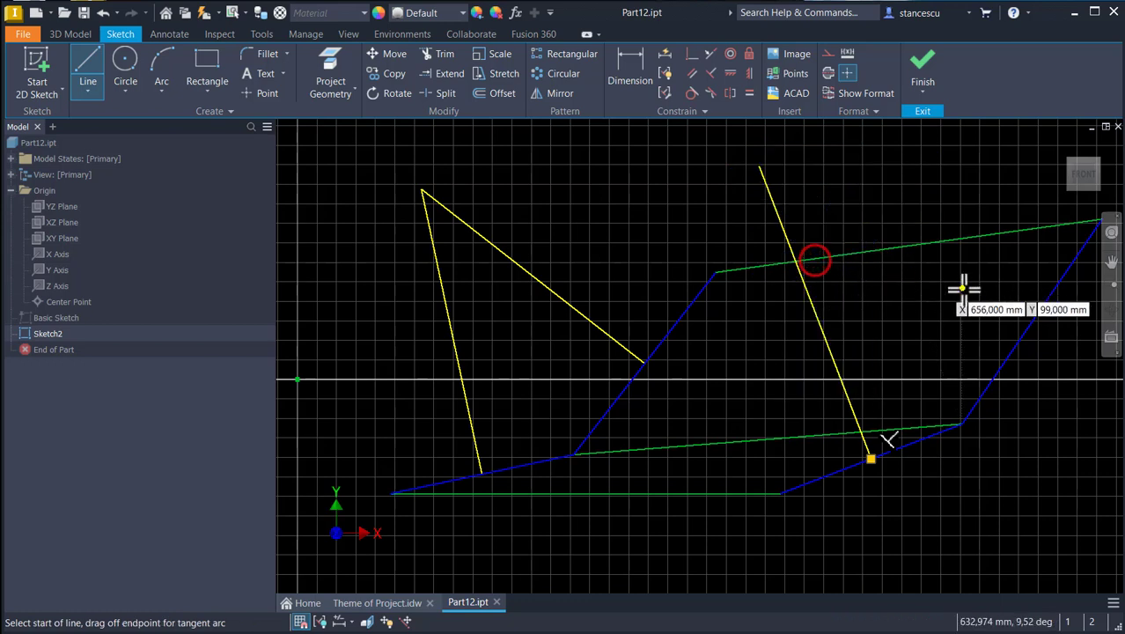
{"action": "left_click", "coordinate": [1031, 323]}
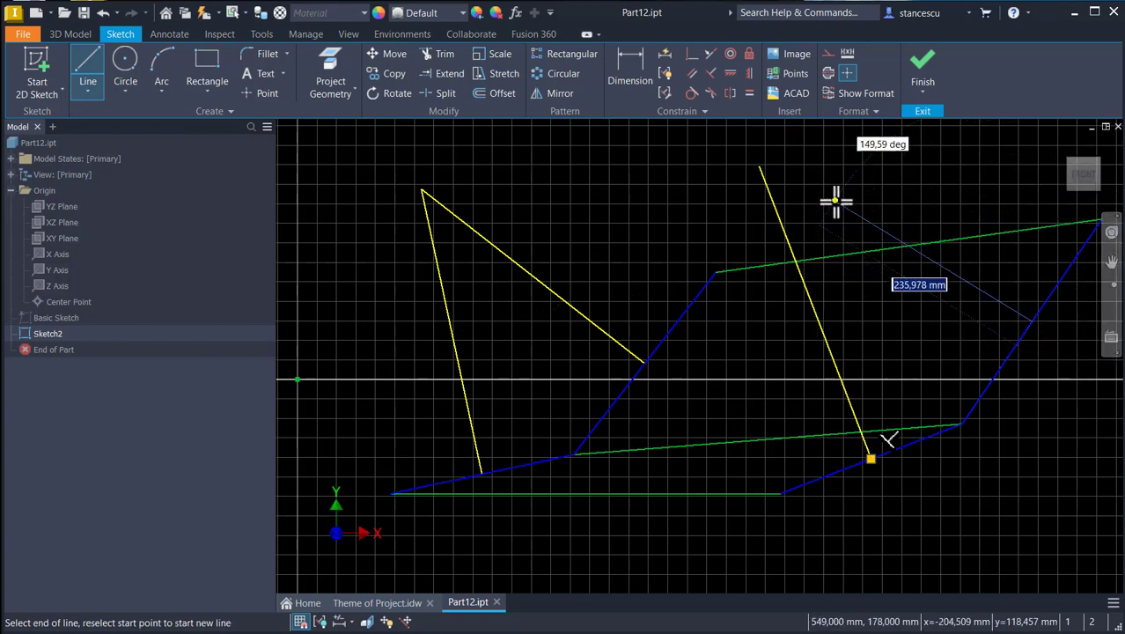
{"action": "middle_click_drag", "start_coordinate": [837, 200], "coordinate": [854, 251]}
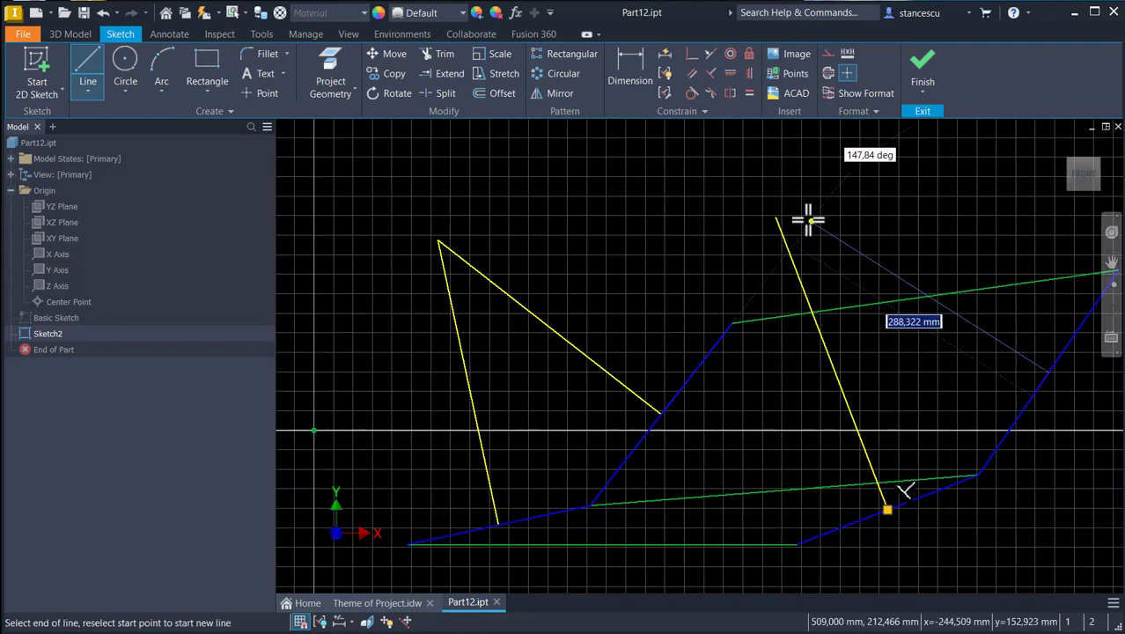
{"action": "left_click", "coordinate": [760, 173]}
{"action": "key", "text": "Escape"}
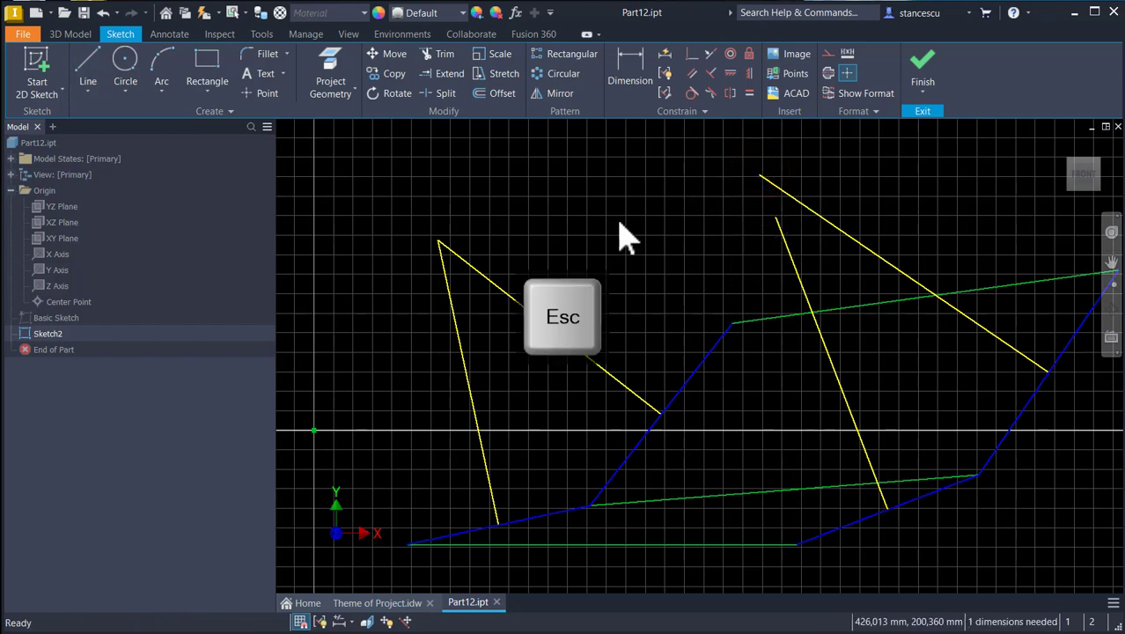
Extend the lower right blue line's yellow perpendicular until it meets the upper right one.
{"action": "left_click", "coordinate": [445, 74]}
{"action": "left_click", "coordinate": [789, 259]}
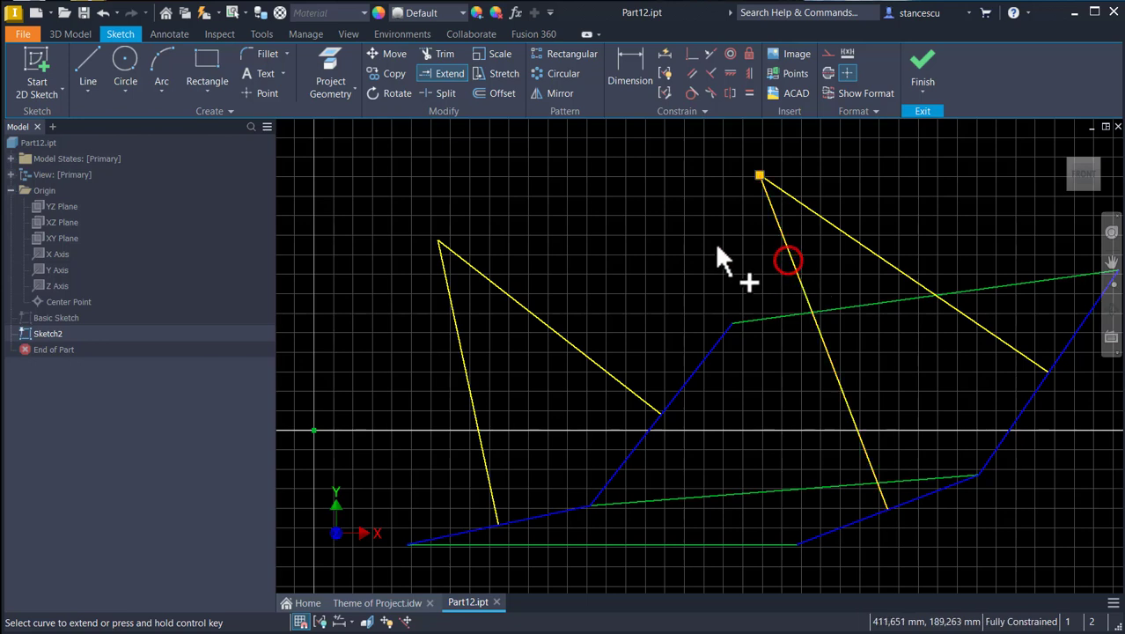
{"action": "key", "text": "Escape"}
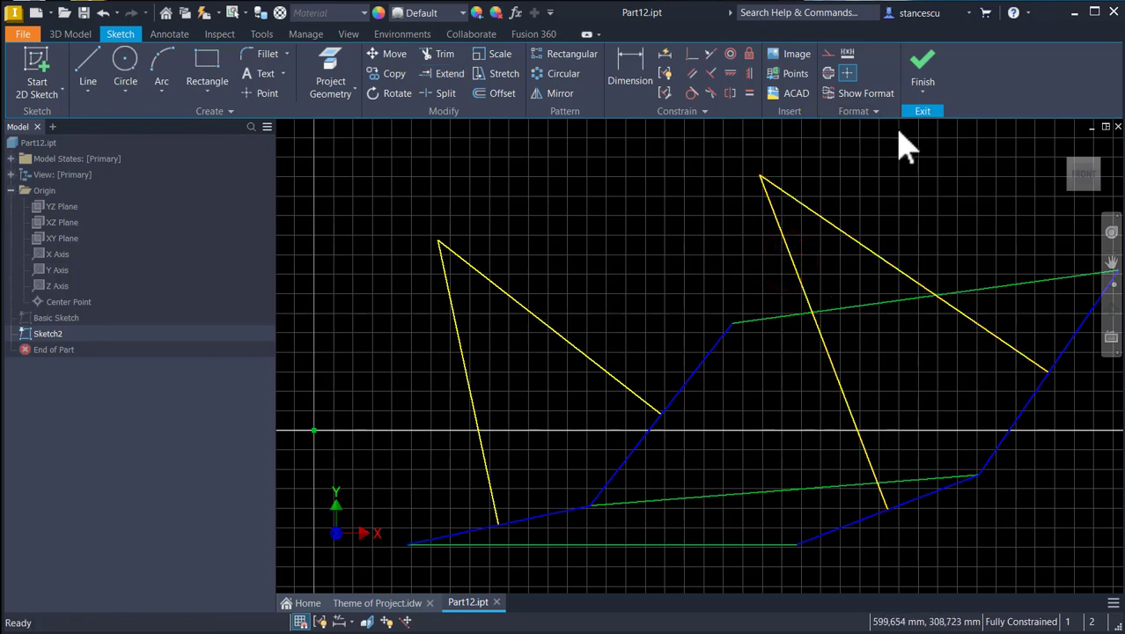
Reset the sketch line color to Default and finish the bisector sketch.
{"action": "left_click", "coordinate": [861, 113]}
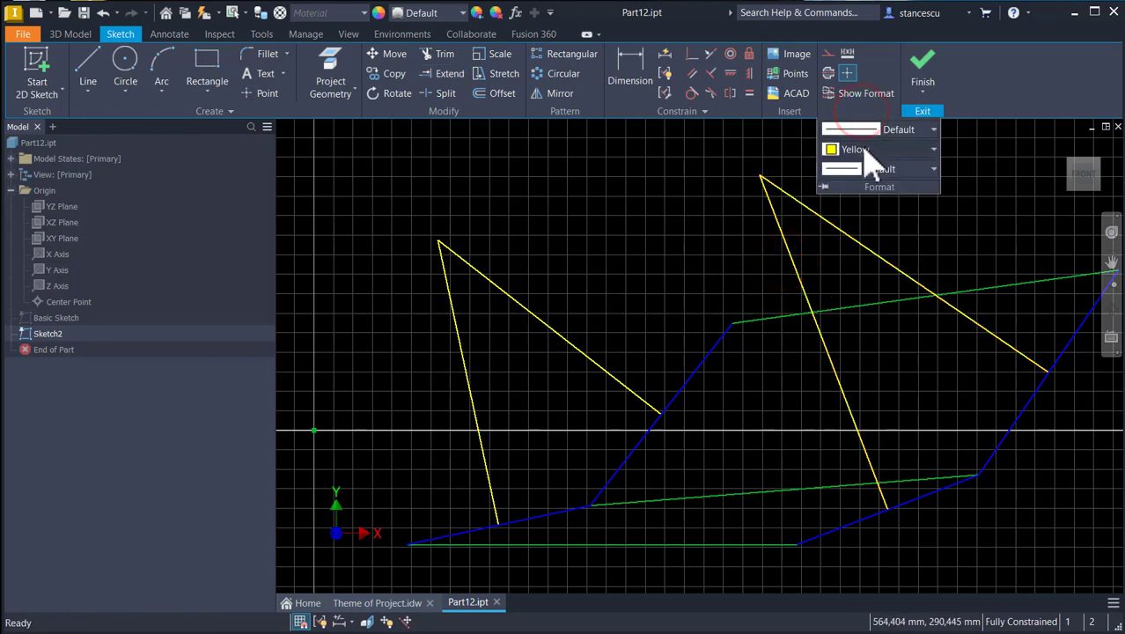
{"action": "left_click", "coordinate": [853, 147]}
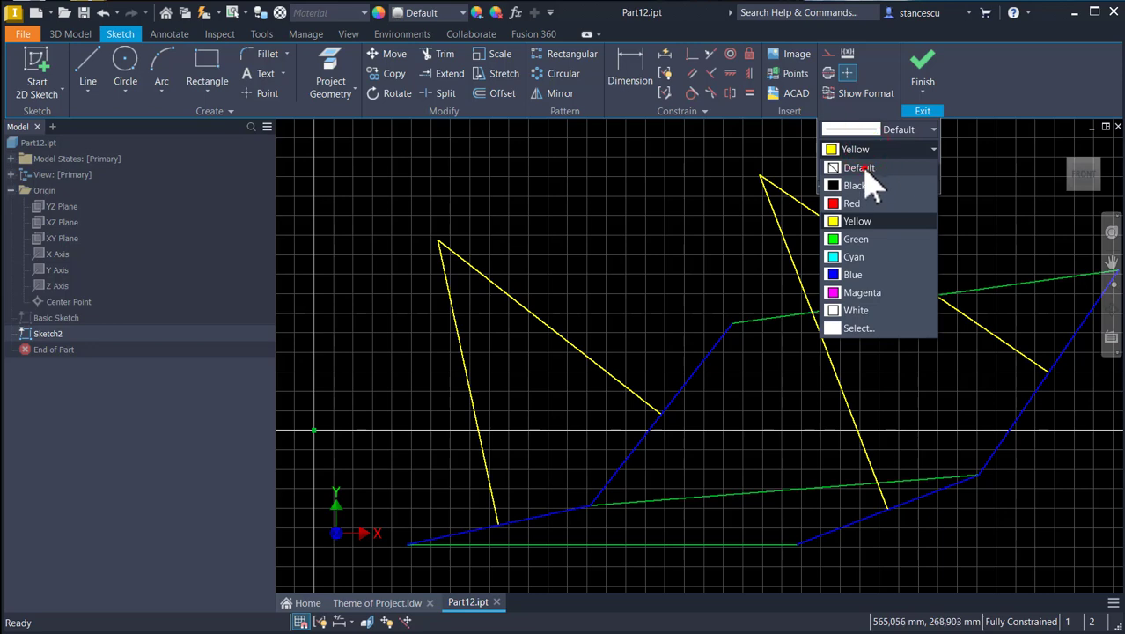
{"action": "left_click", "coordinate": [860, 168]}
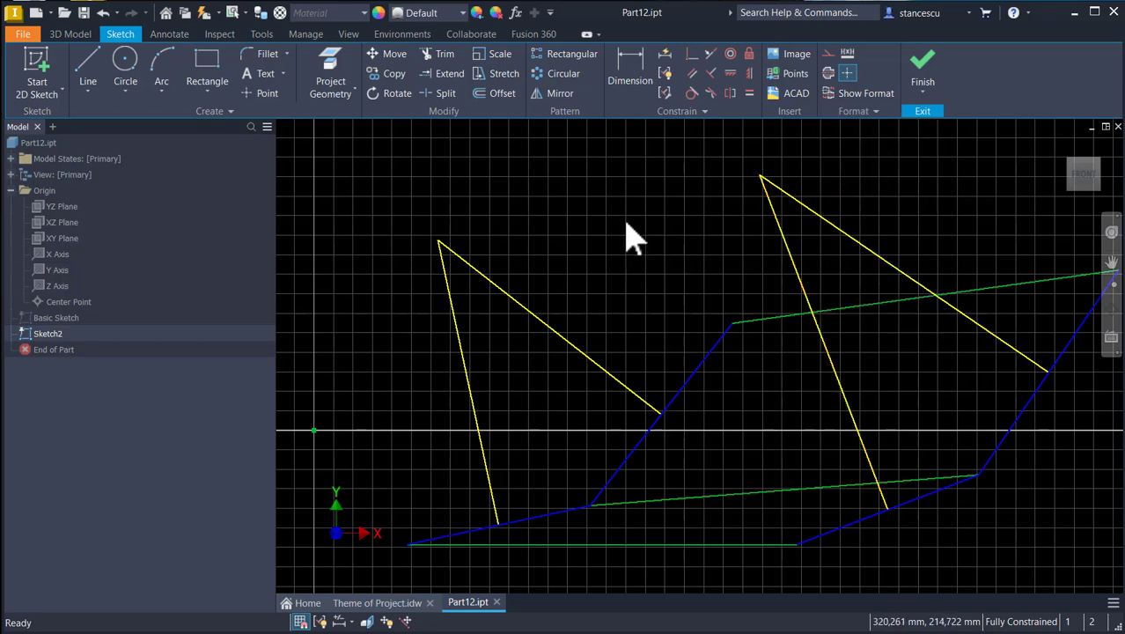
{"action": "key", "text": "Num_Lock"}
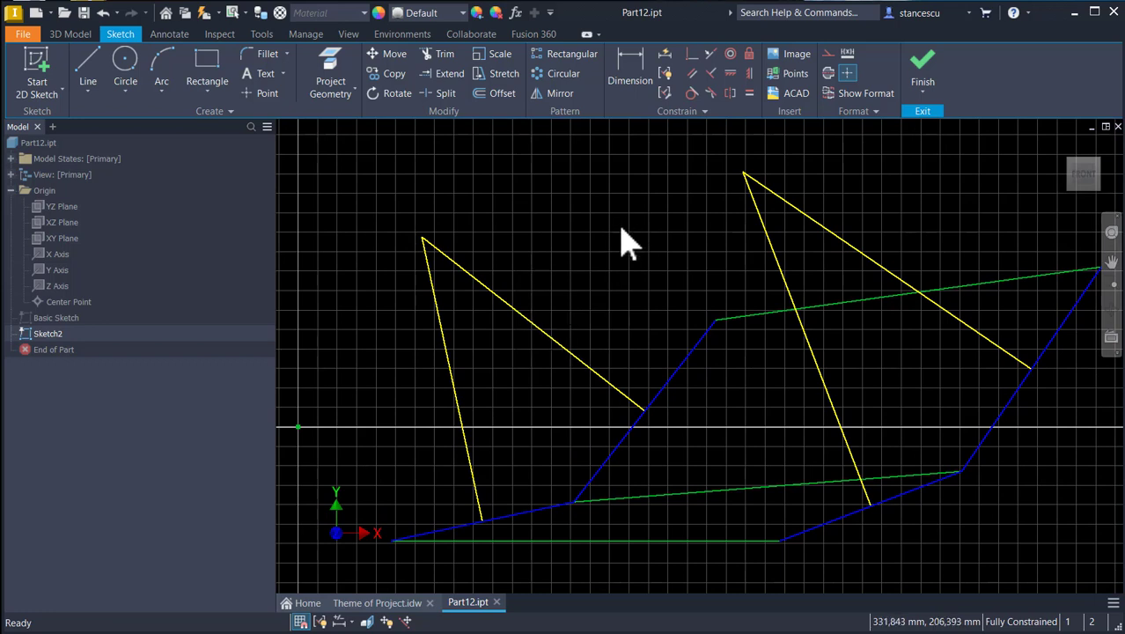
{"action": "left_click", "coordinate": [923, 66]}
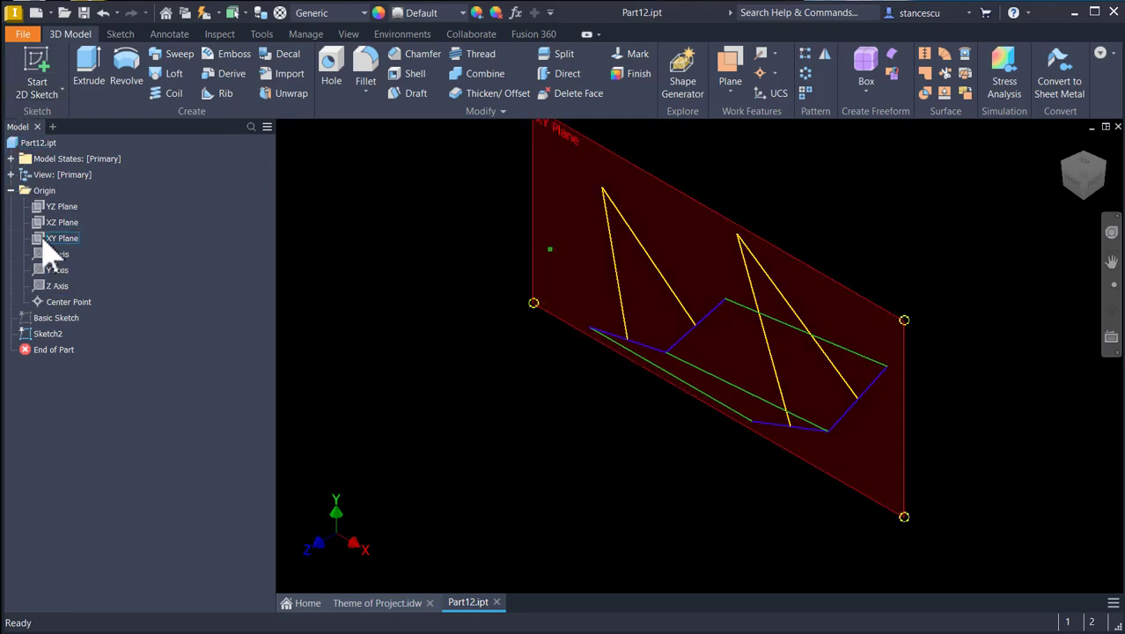
Start a new sketch on the XY Plane and set its line color to magenta.
{"action": "left_click", "coordinate": [44, 239]}
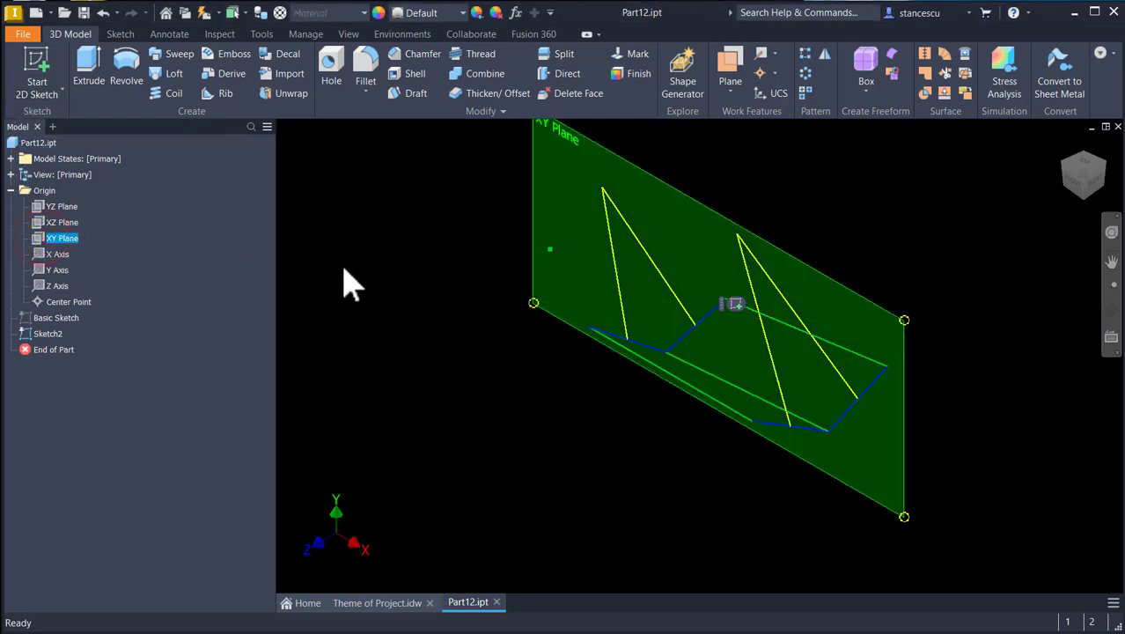
{"action": "left_click", "coordinate": [736, 305]}
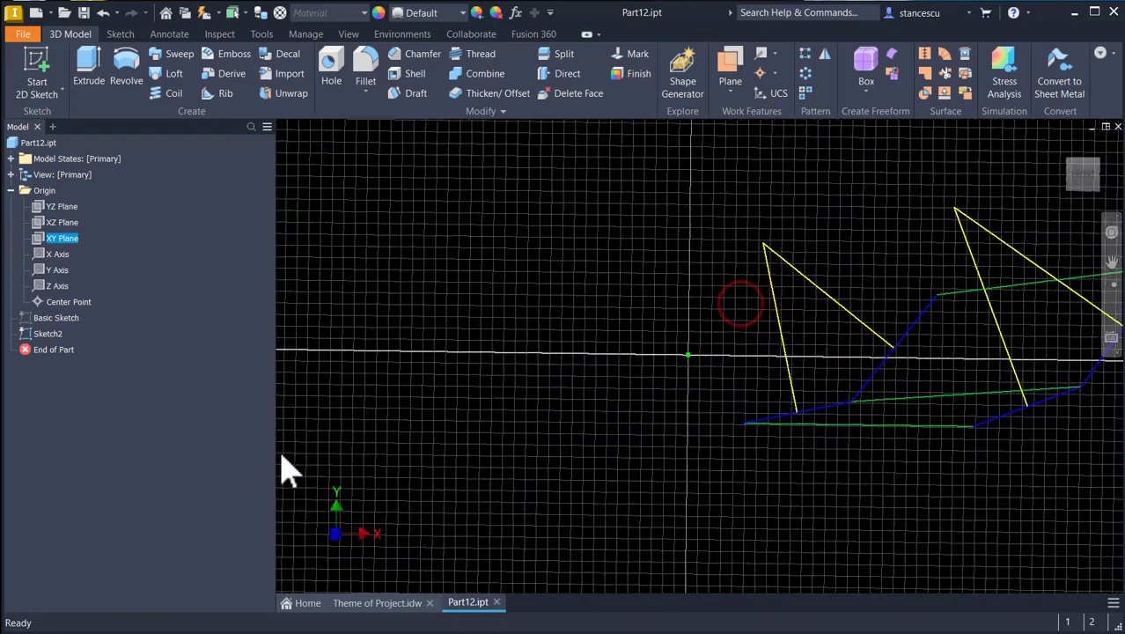
{"action": "key", "text": "Num_Lock"}
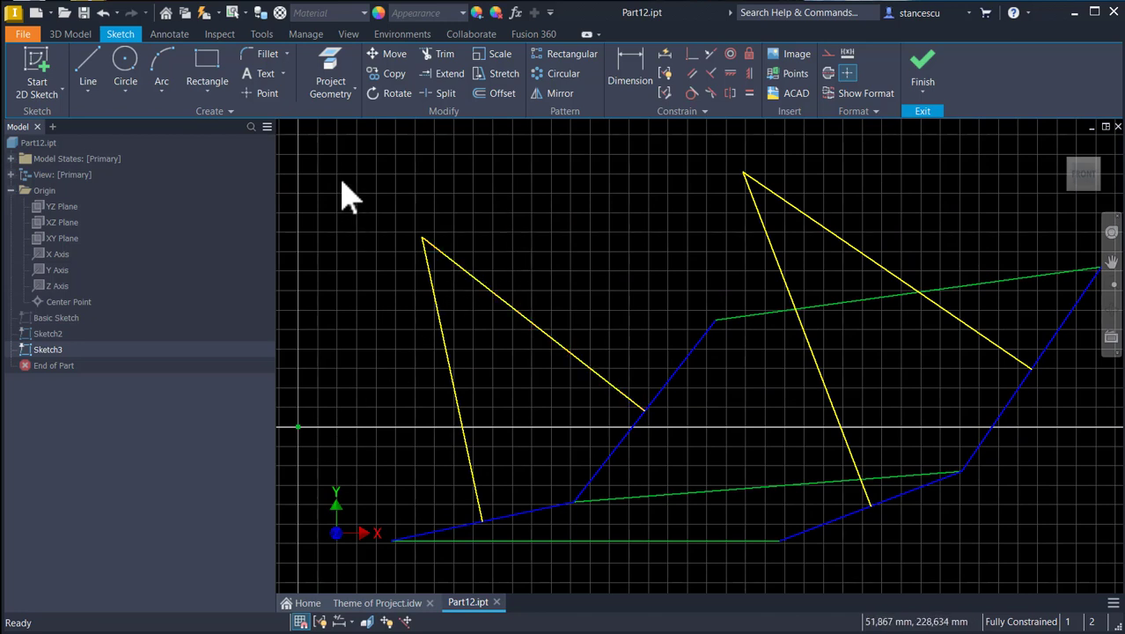
{"action": "left_click", "coordinate": [860, 112]}
{"action": "left_click", "coordinate": [860, 150]}
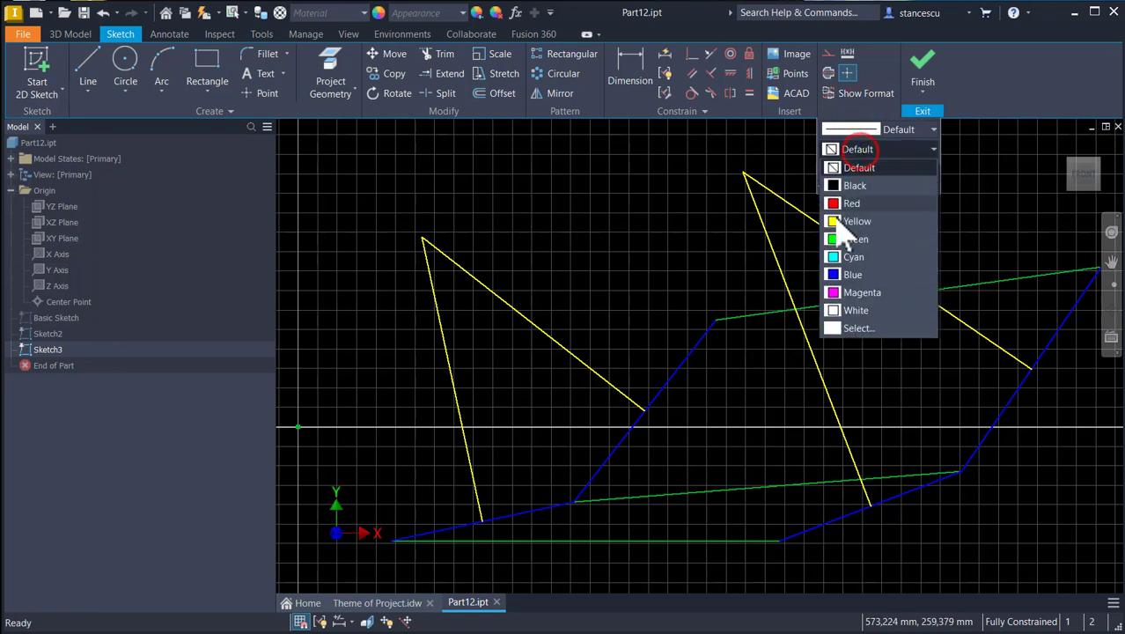
{"action": "left_click", "coordinate": [836, 294]}
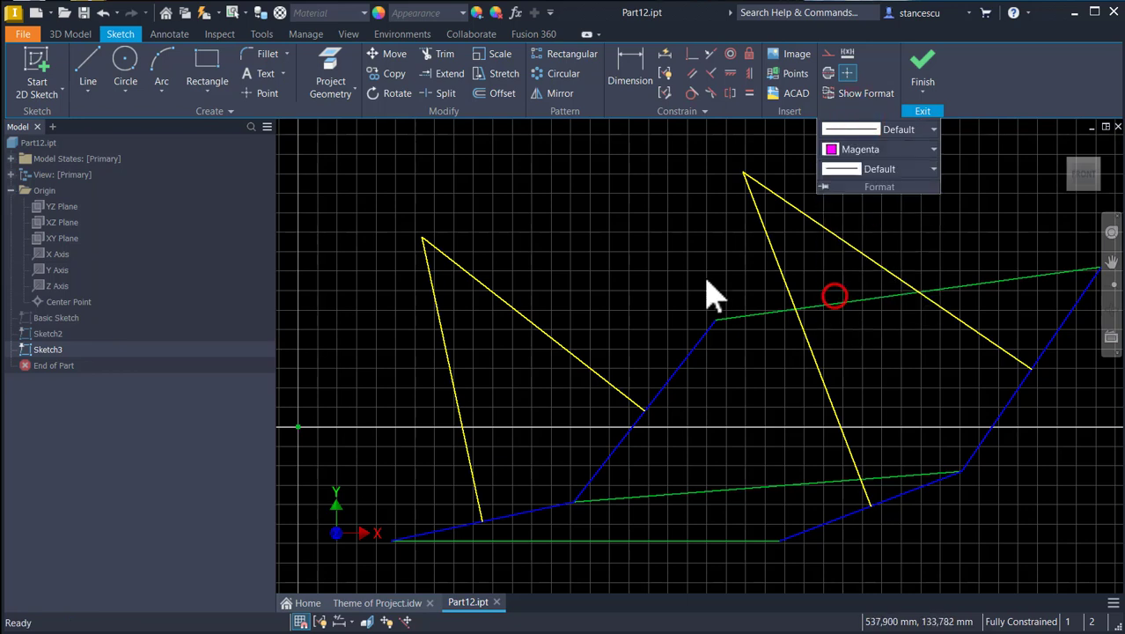
Project the two intersection points of the yellow perpendiculars and the lowest 400 mm line into the sketch.
{"action": "left_click", "coordinate": [339, 77]}
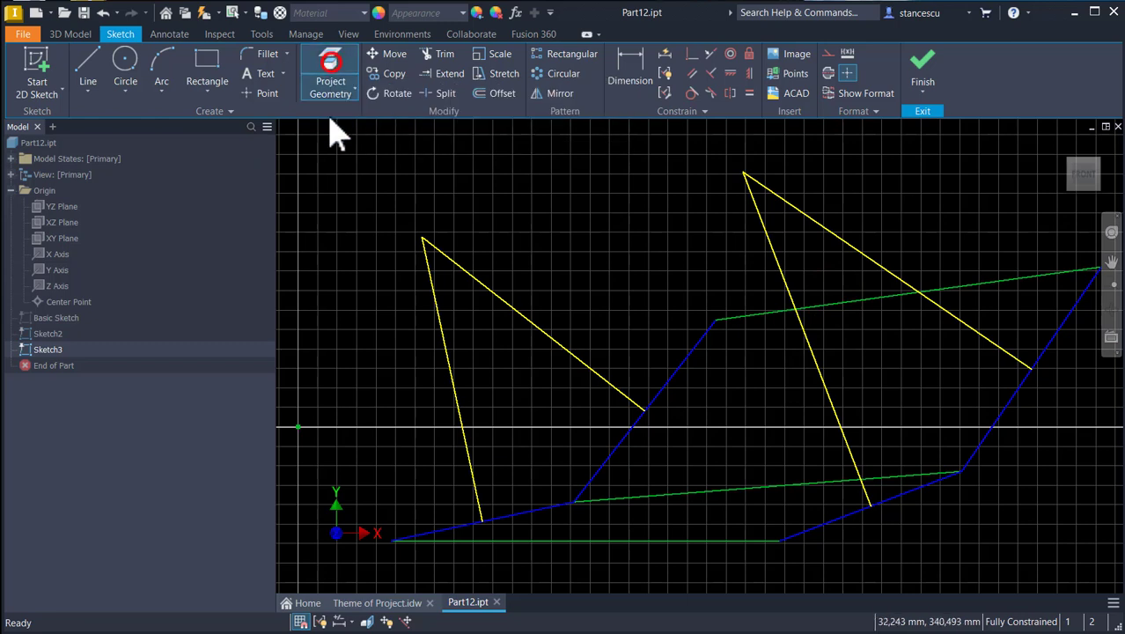
{"action": "left_click", "coordinate": [427, 250]}
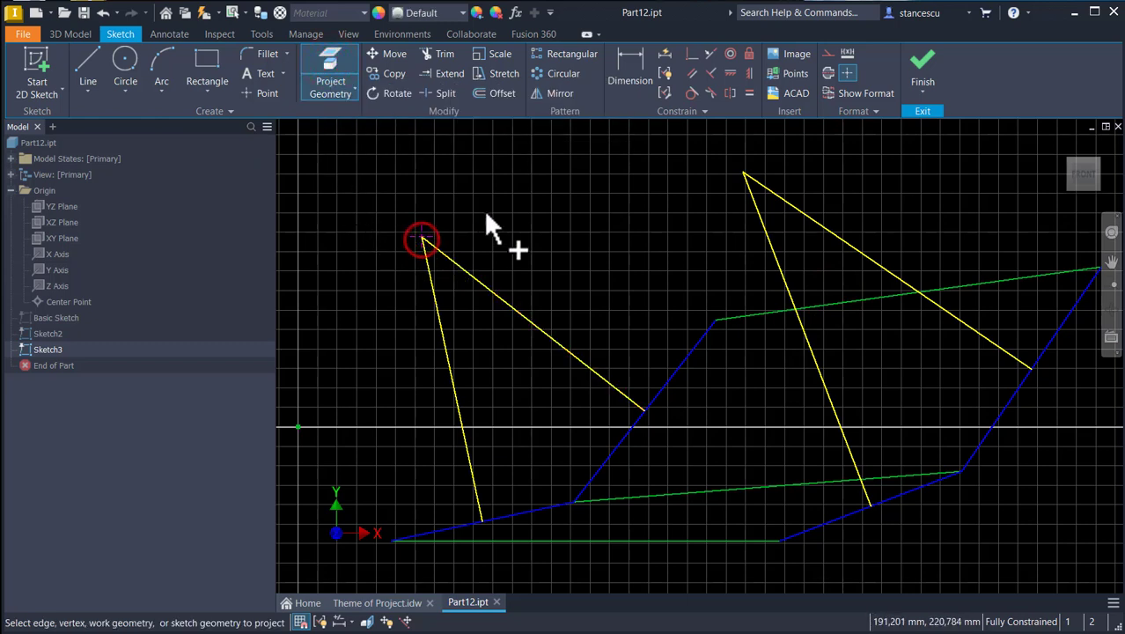
{"action": "left_click", "coordinate": [743, 173]}
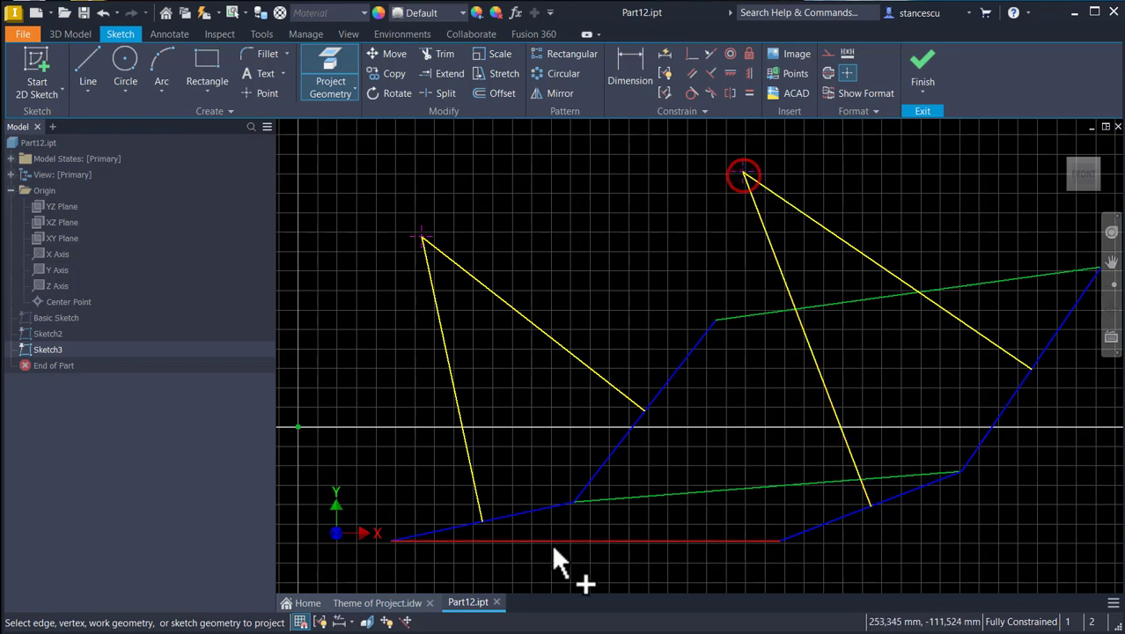
{"action": "left_click", "coordinate": [614, 538]}
{"action": "key", "text": "Escape"}
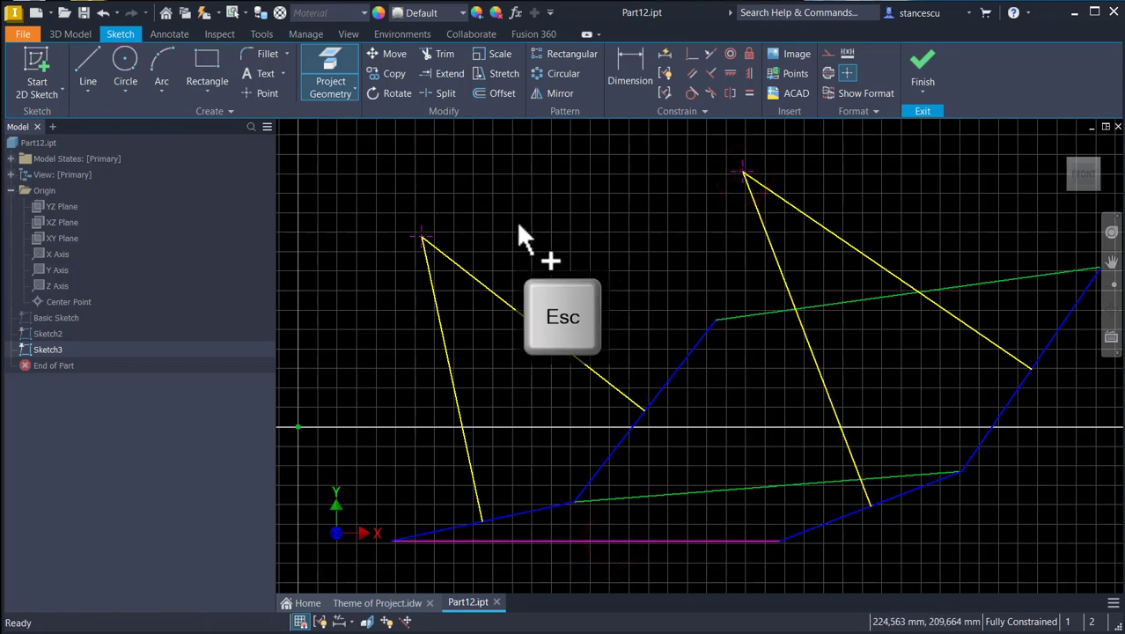
Hide Sketch2 and reset the sketch line color to Default.
{"action": "right_click", "coordinate": [44, 334]}
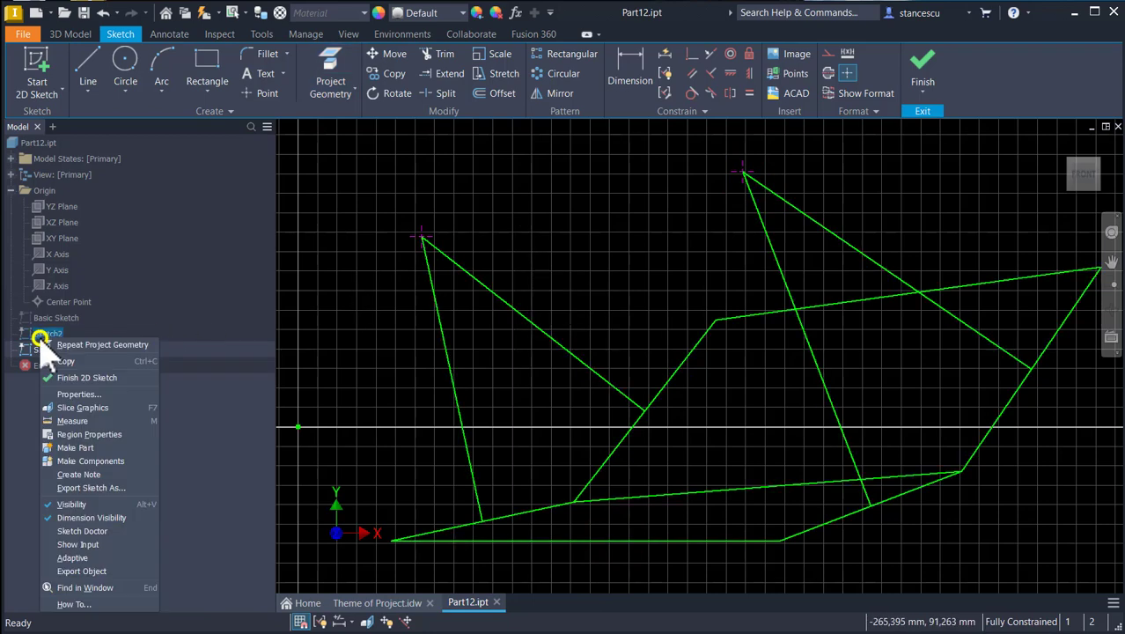
{"action": "left_click", "coordinate": [91, 507]}
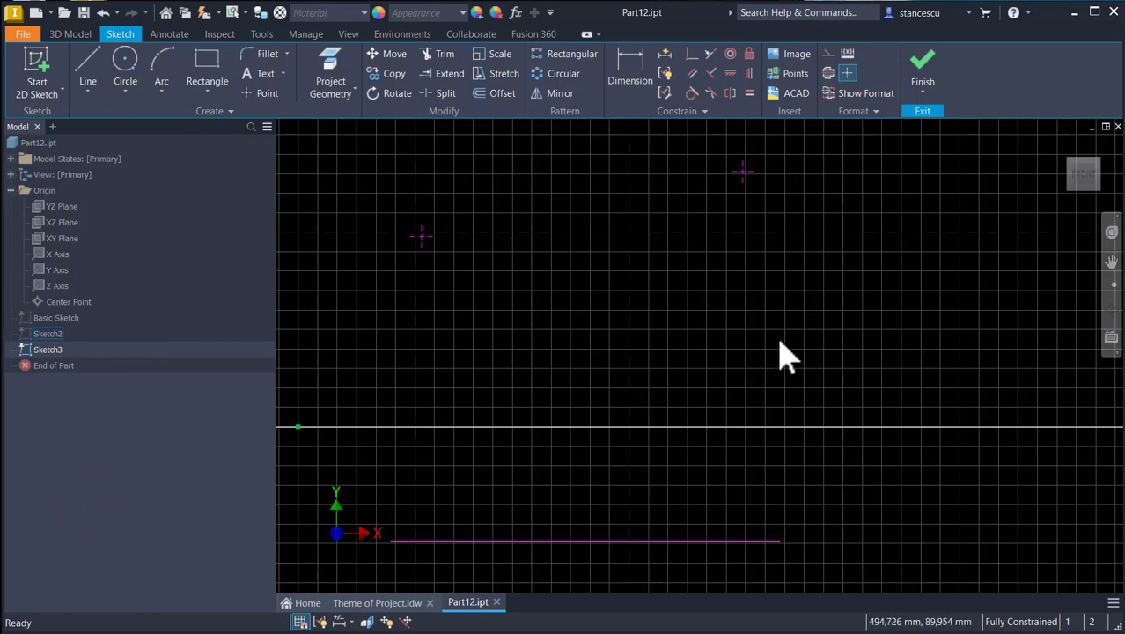
{"action": "left_click", "coordinate": [852, 111]}
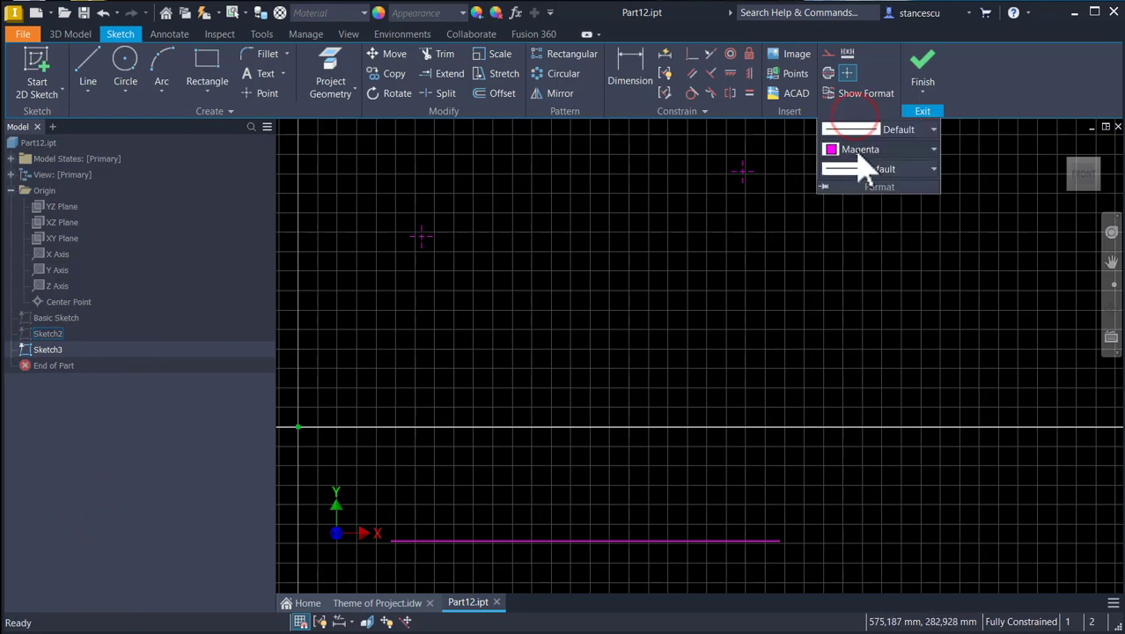
{"action": "left_click", "coordinate": [856, 149]}
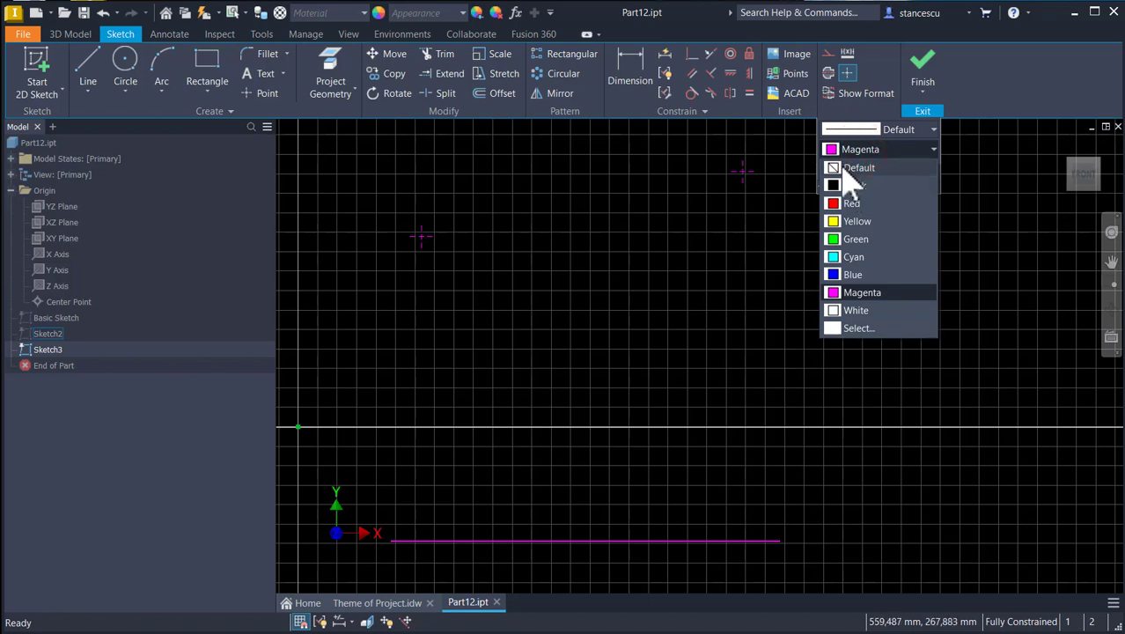
{"action": "left_click", "coordinate": [843, 167]}
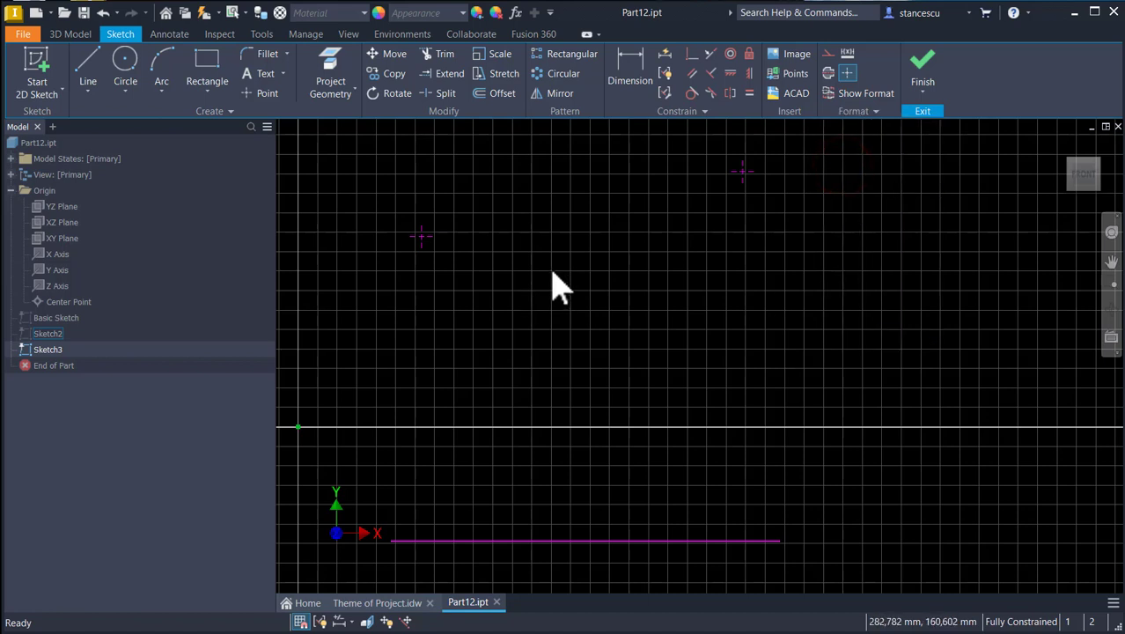
Draw two lines joining the left projected point to the bottom line's left end and the right projected point to its right end.
{"action": "left_click", "coordinate": [91, 71]}
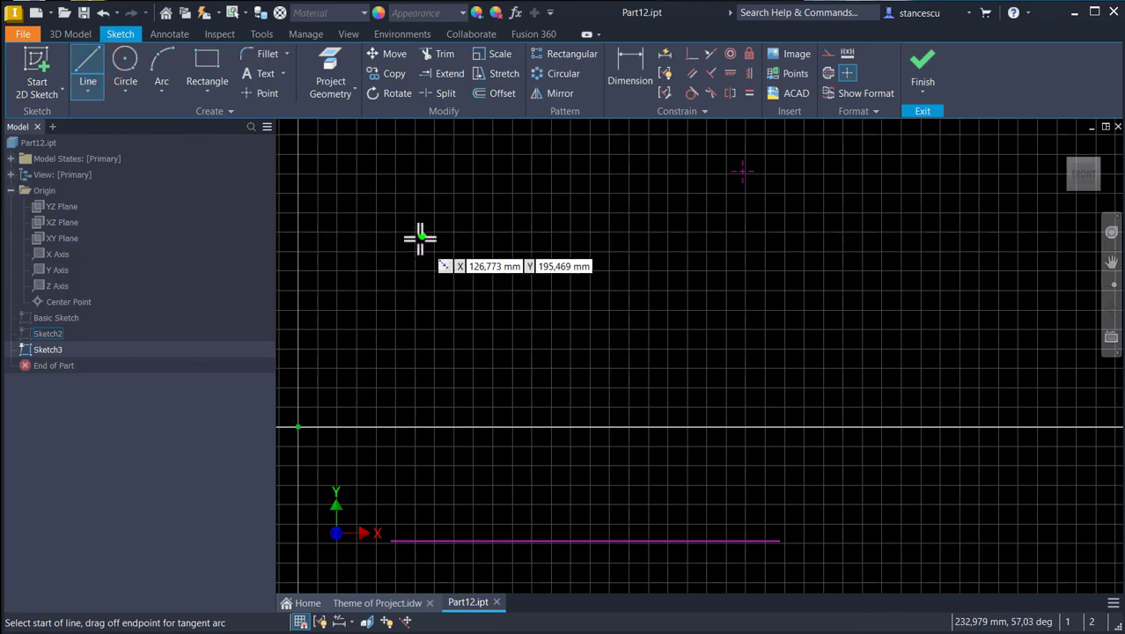
{"action": "left_click", "coordinate": [418, 239]}
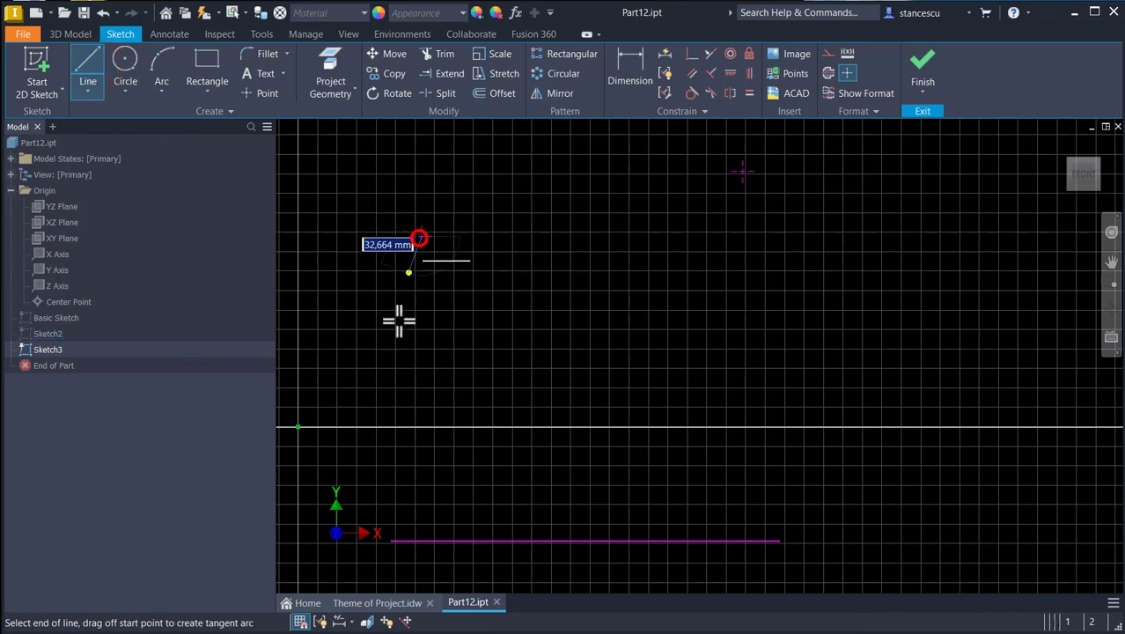
{"action": "left_click", "coordinate": [393, 539]}
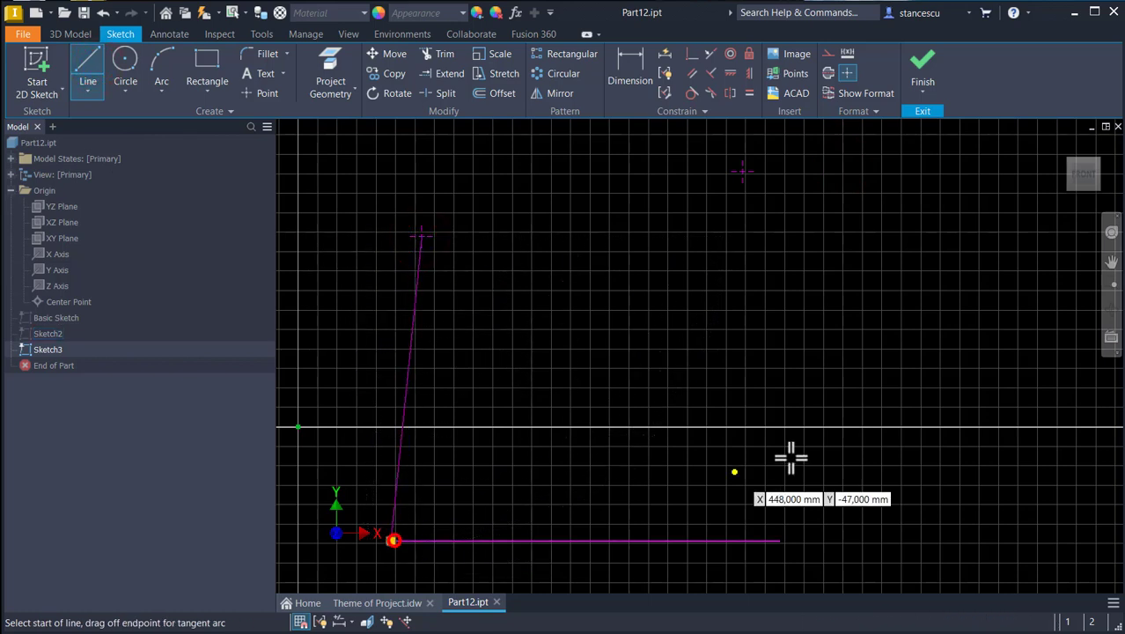
{"action": "left_click", "coordinate": [742, 169]}
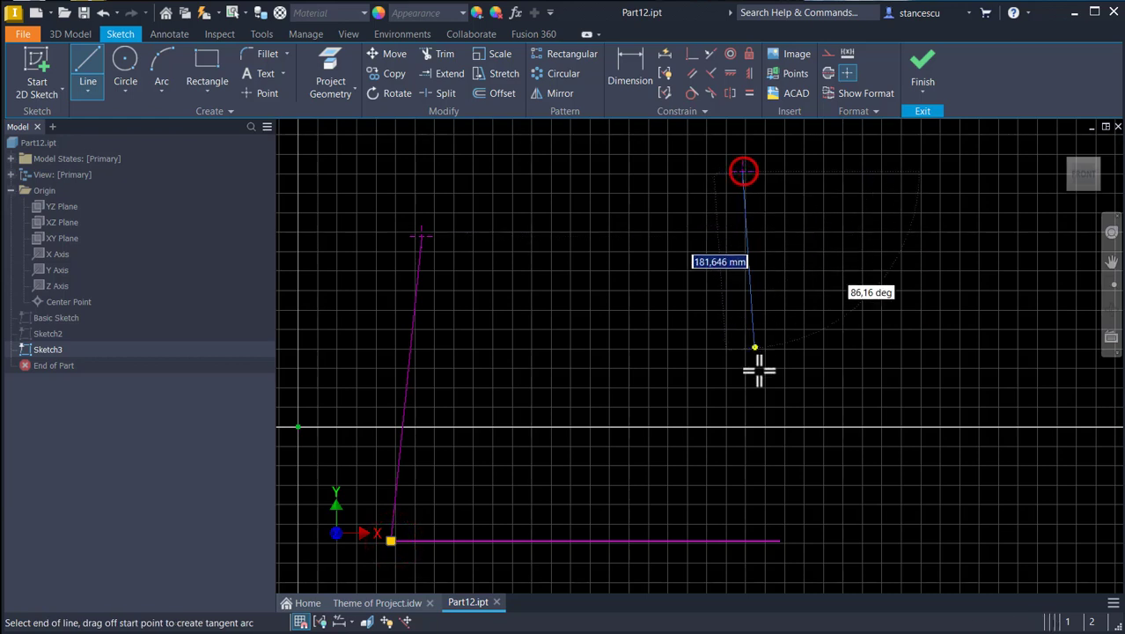
{"action": "left_click", "coordinate": [776, 540]}
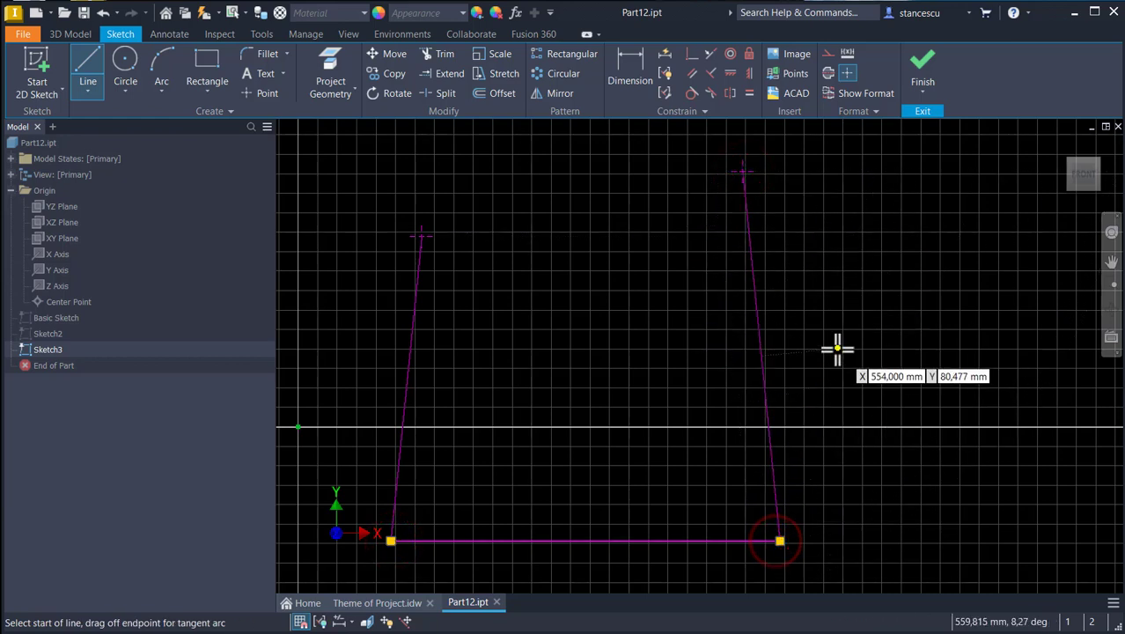
{"action": "key", "text": "Escape"}
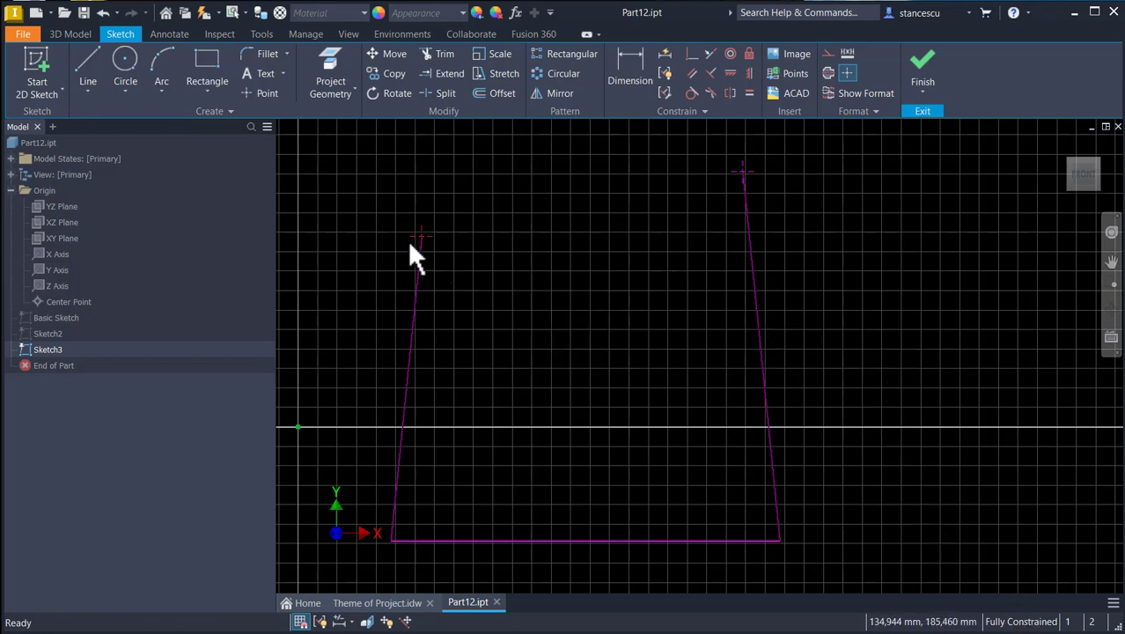
Add a driven length dimension to the left slanted line, placed to its left.
{"action": "key", "text": "Home"}
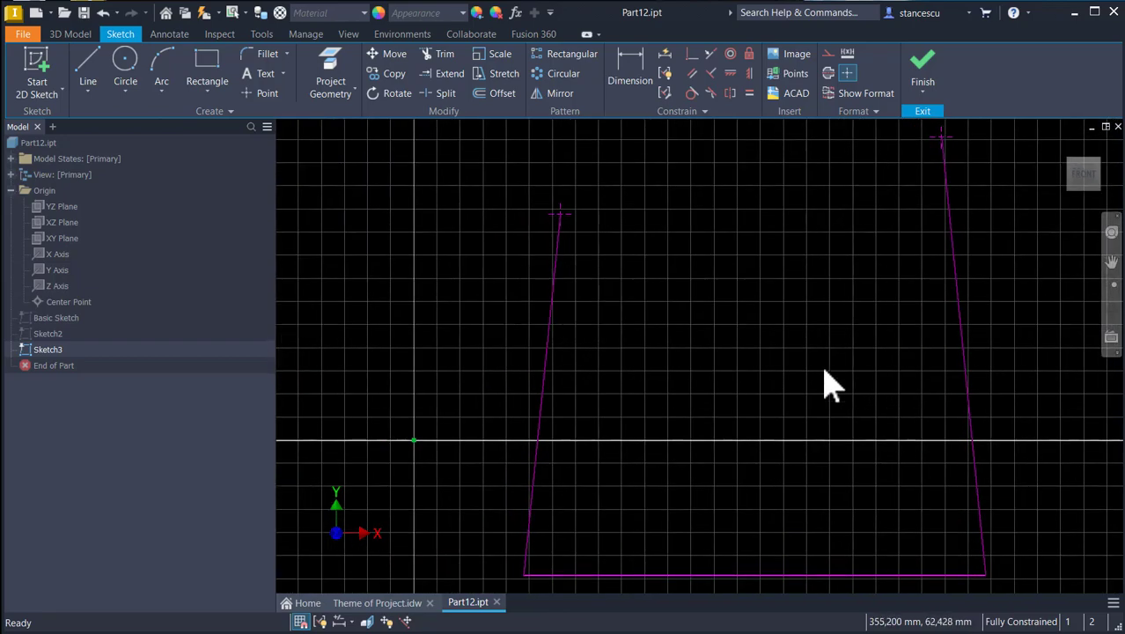
{"action": "scroll", "coordinate": [827, 384], "scroll_direction": "down", "scroll_amount": 2}
{"action": "scroll", "coordinate": [827, 385], "scroll_direction": "down", "scroll_amount": 2}
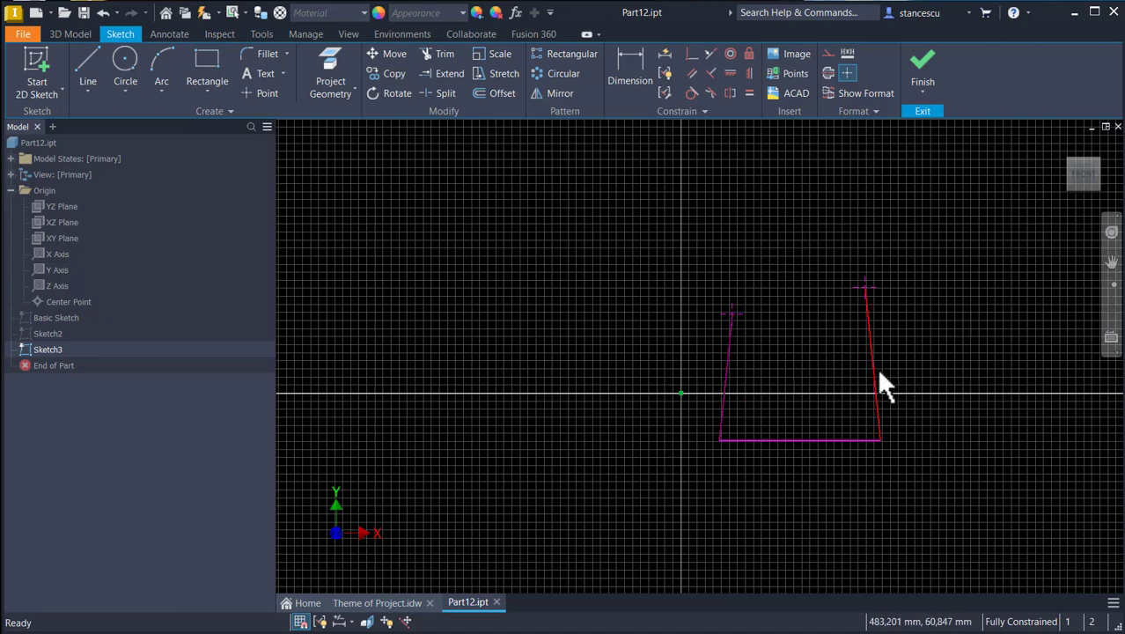
{"action": "left_click", "coordinate": [787, 222]}
{"action": "left_click", "coordinate": [628, 72]}
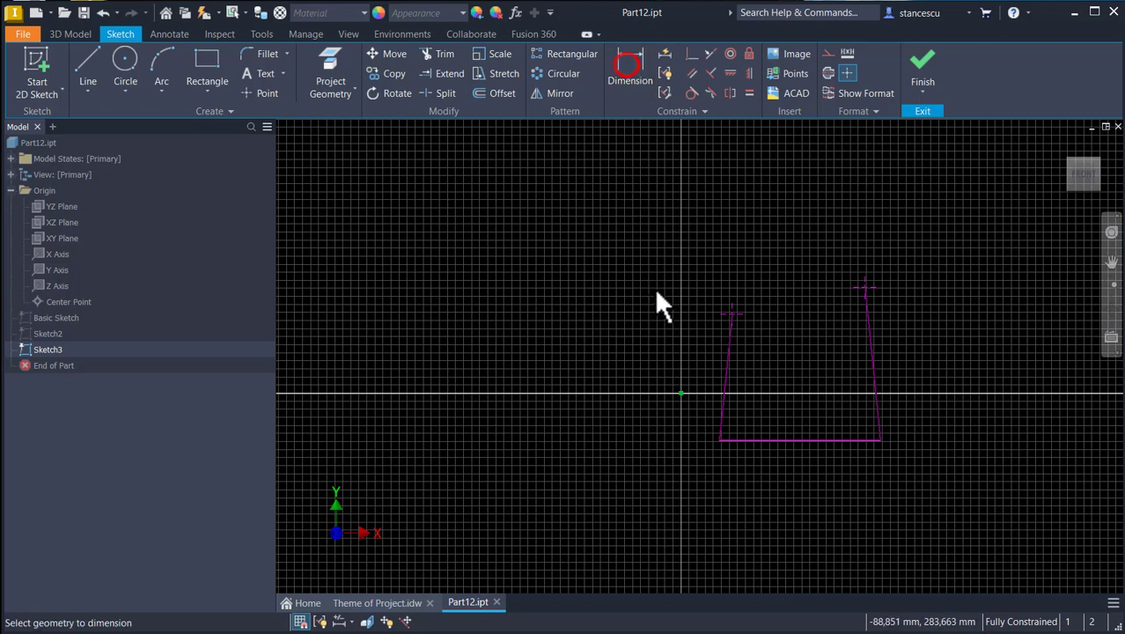
{"action": "left_click", "coordinate": [730, 354]}
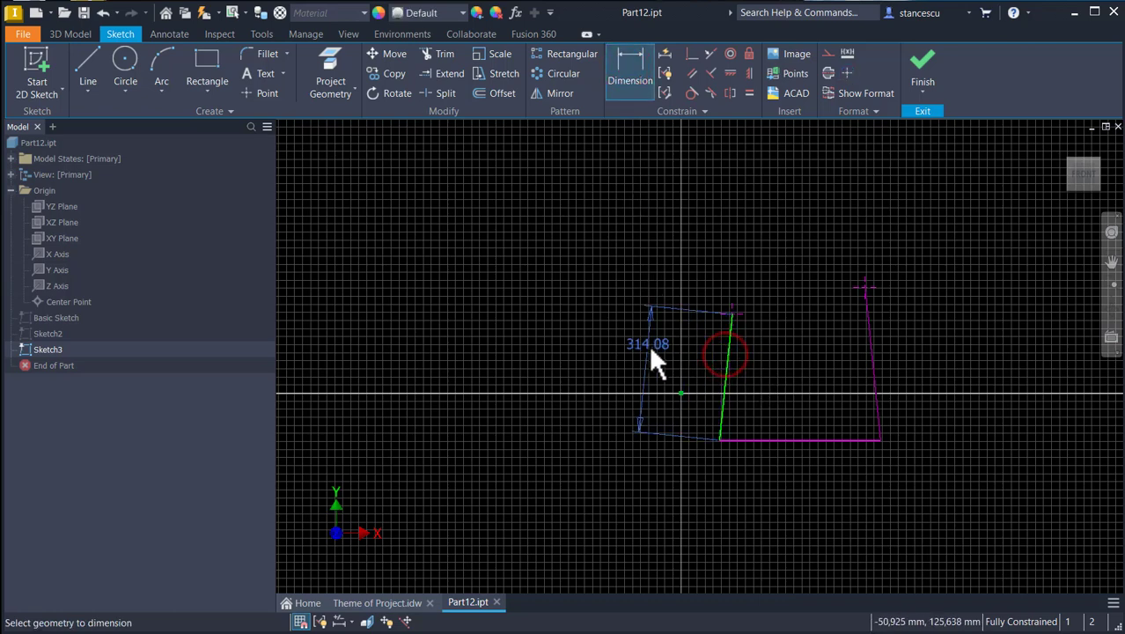
{"action": "left_click", "coordinate": [646, 346]}
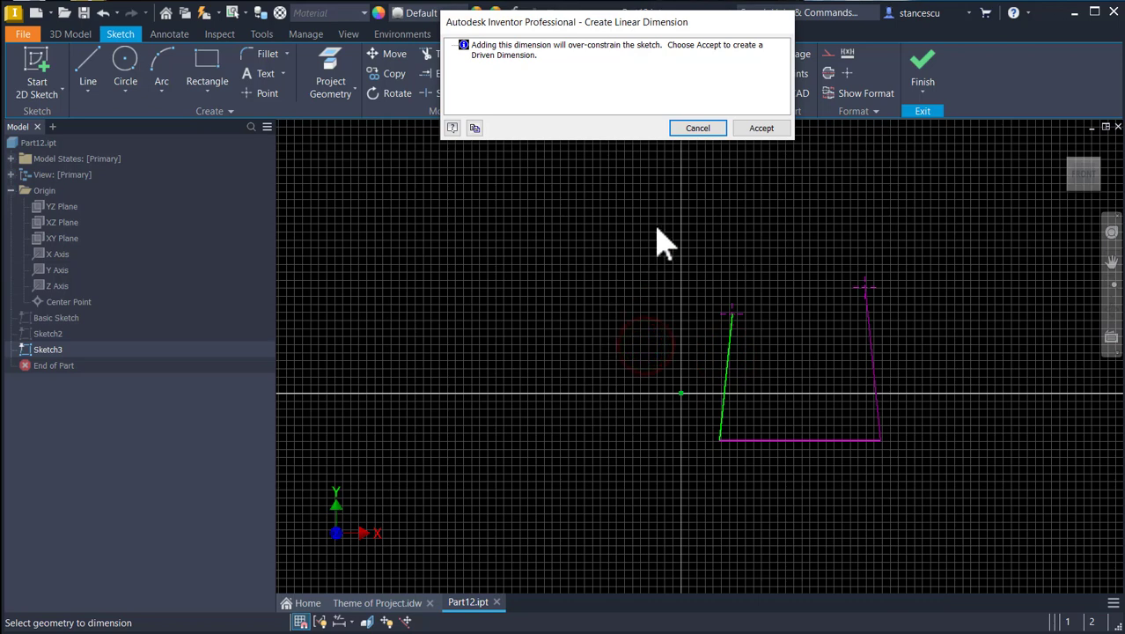
{"action": "left_click", "coordinate": [741, 130]}
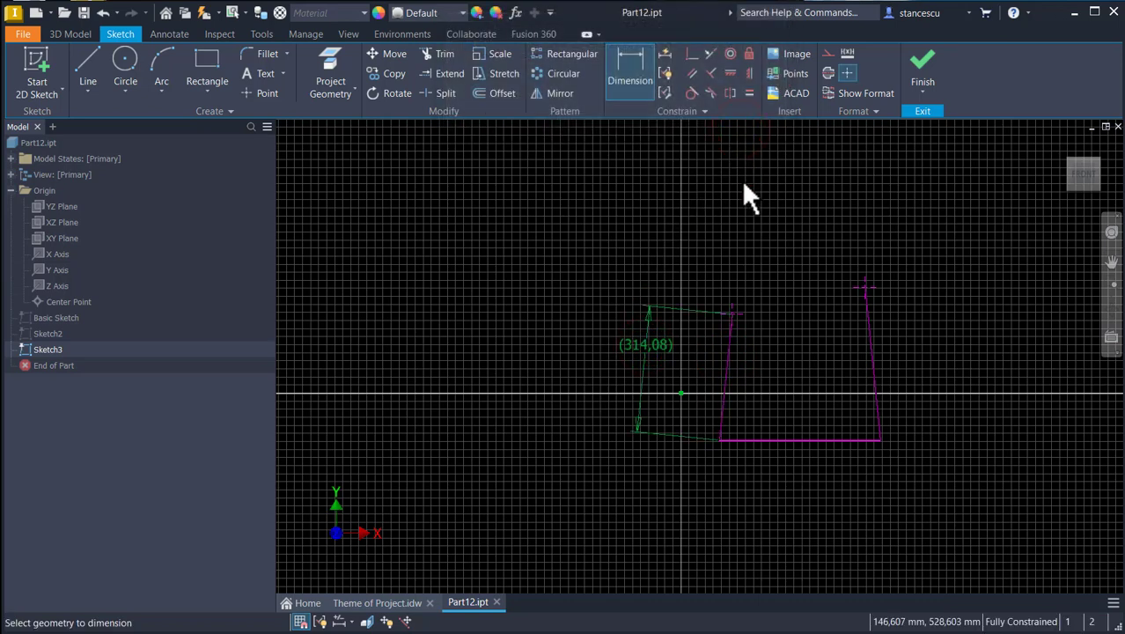
{"action": "left_click", "coordinate": [828, 201]}
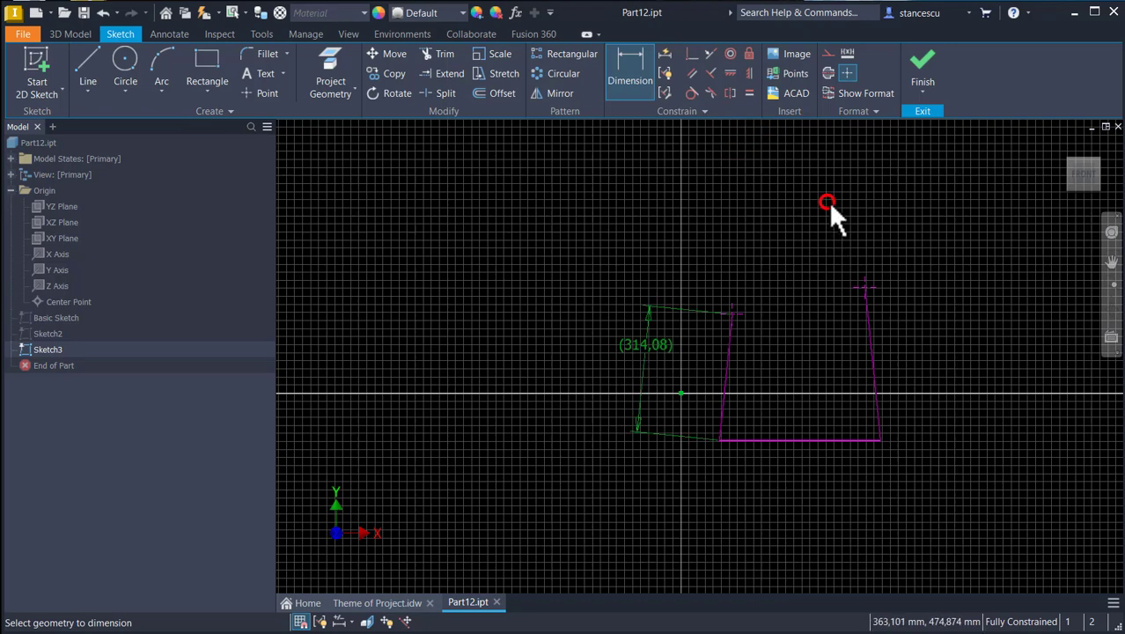
Switch on driven dimensions and dimension the lengths of the bottom line and the right slanted line.
{"action": "left_click", "coordinate": [850, 58]}
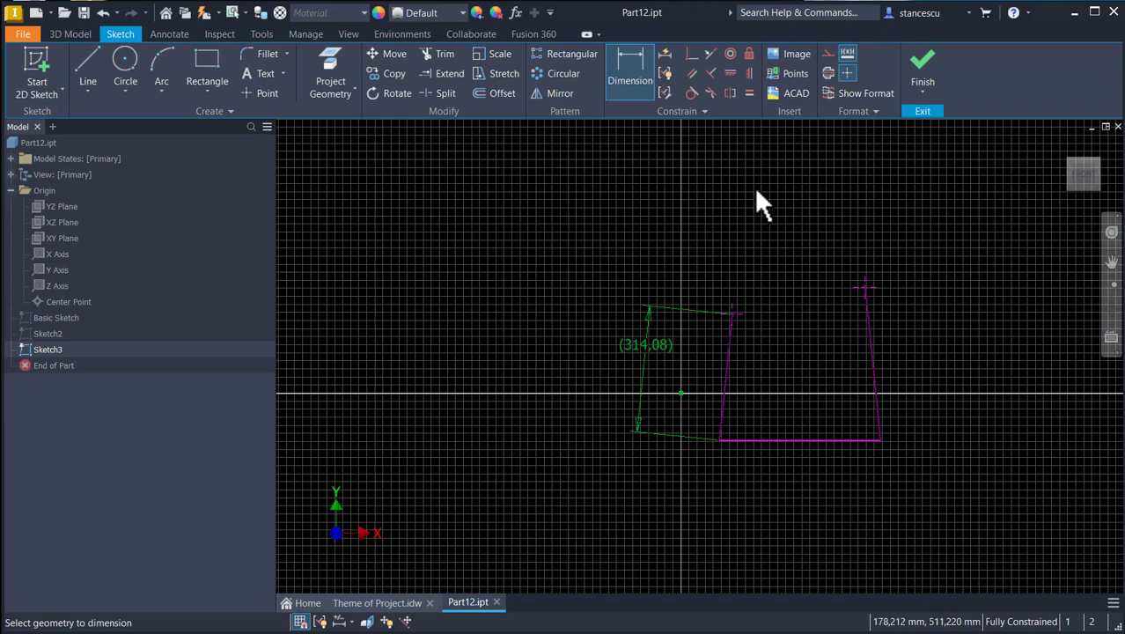
{"action": "left_click", "coordinate": [839, 440]}
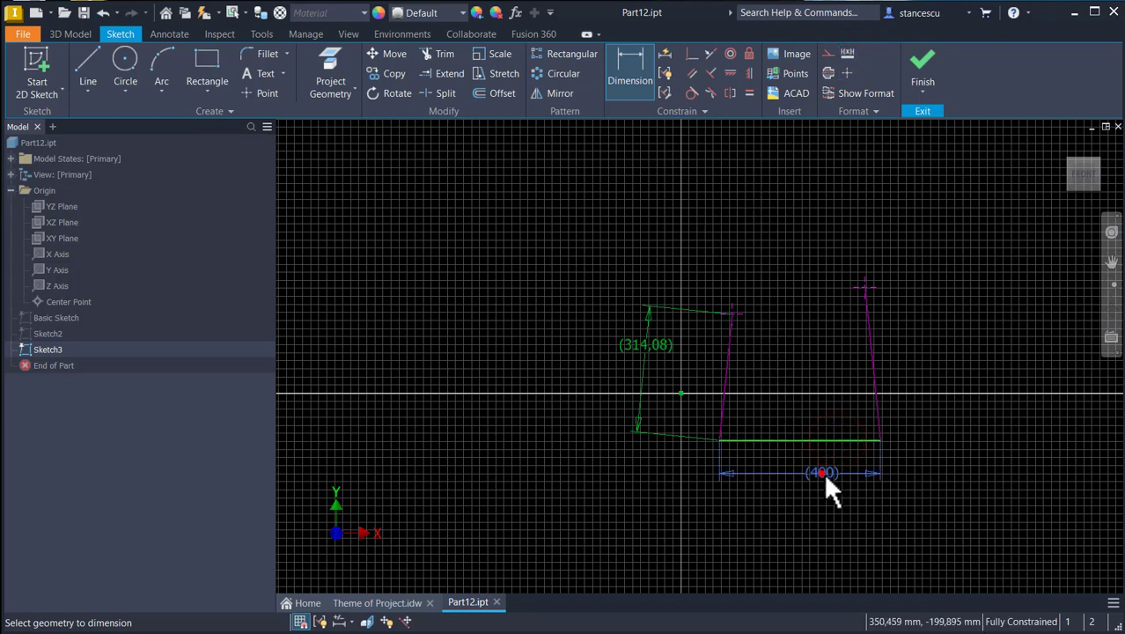
{"action": "left_click", "coordinate": [823, 475]}
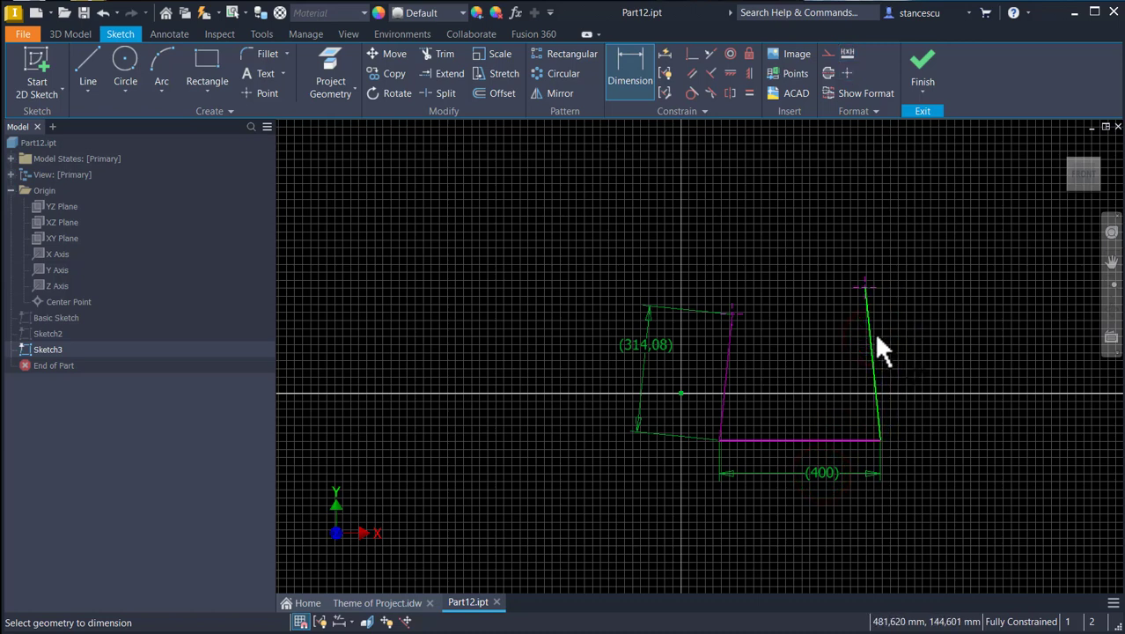
{"action": "left_click", "coordinate": [926, 333]}
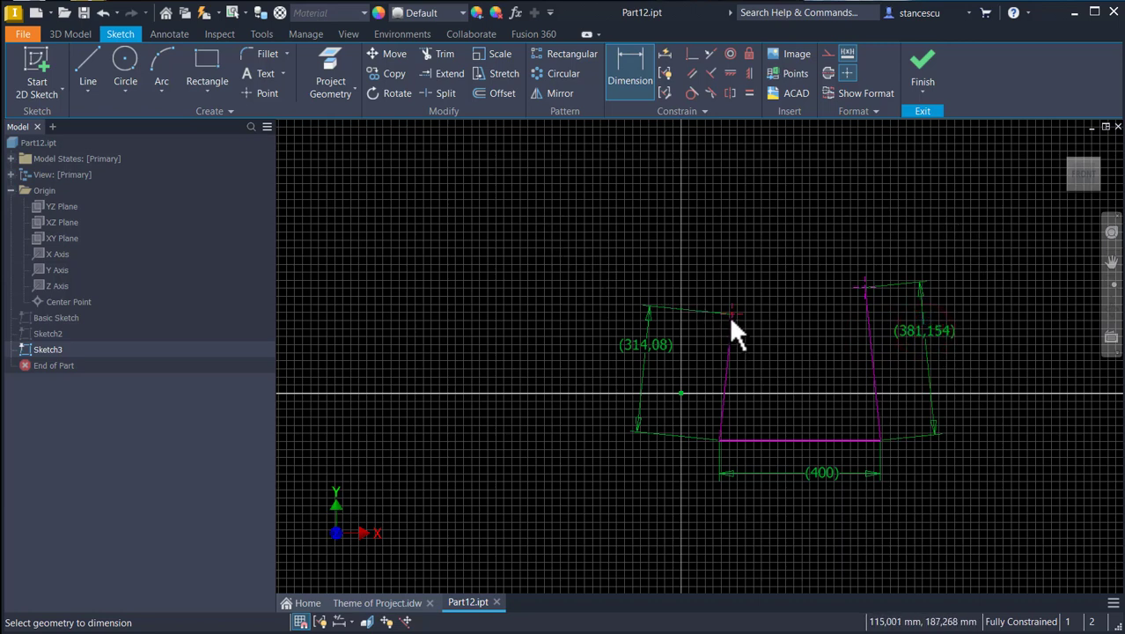
Dimension the left projected point's vertical and horizontal distances from the sketch origin.
{"action": "left_click", "coordinate": [732, 313]}
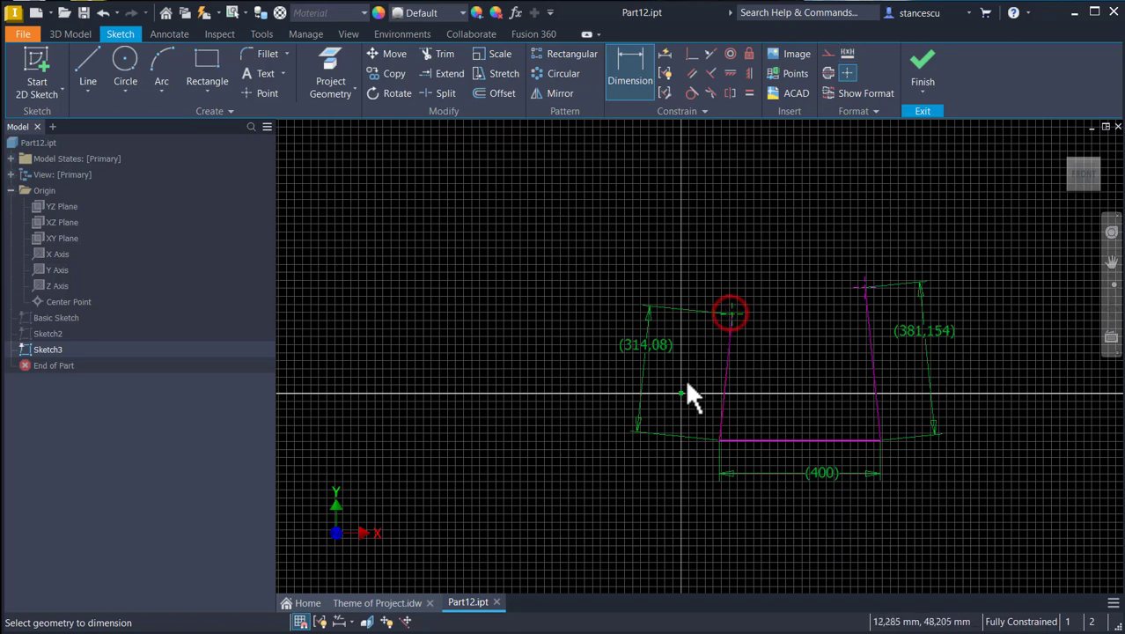
{"action": "left_click", "coordinate": [678, 392]}
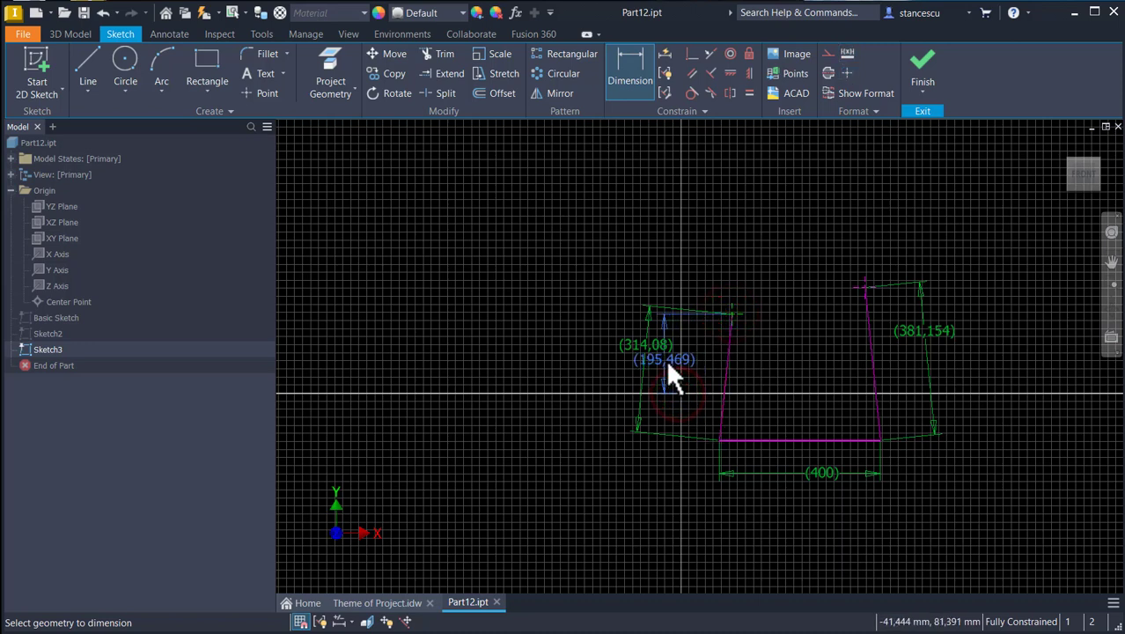
{"action": "left_click", "coordinate": [665, 366]}
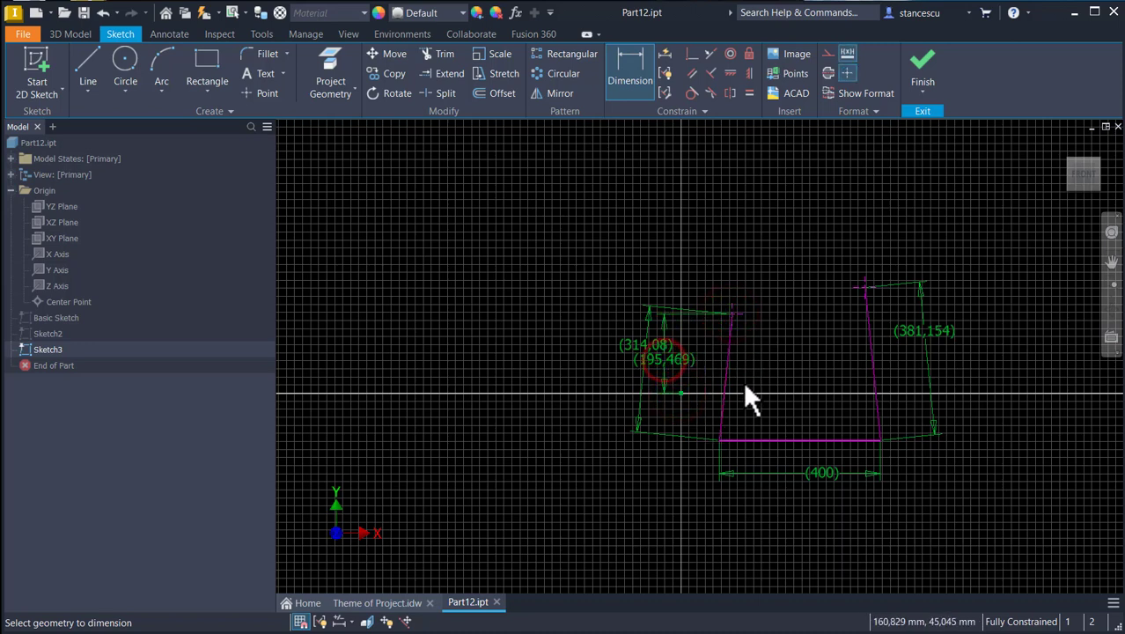
{"action": "left_click", "coordinate": [734, 314]}
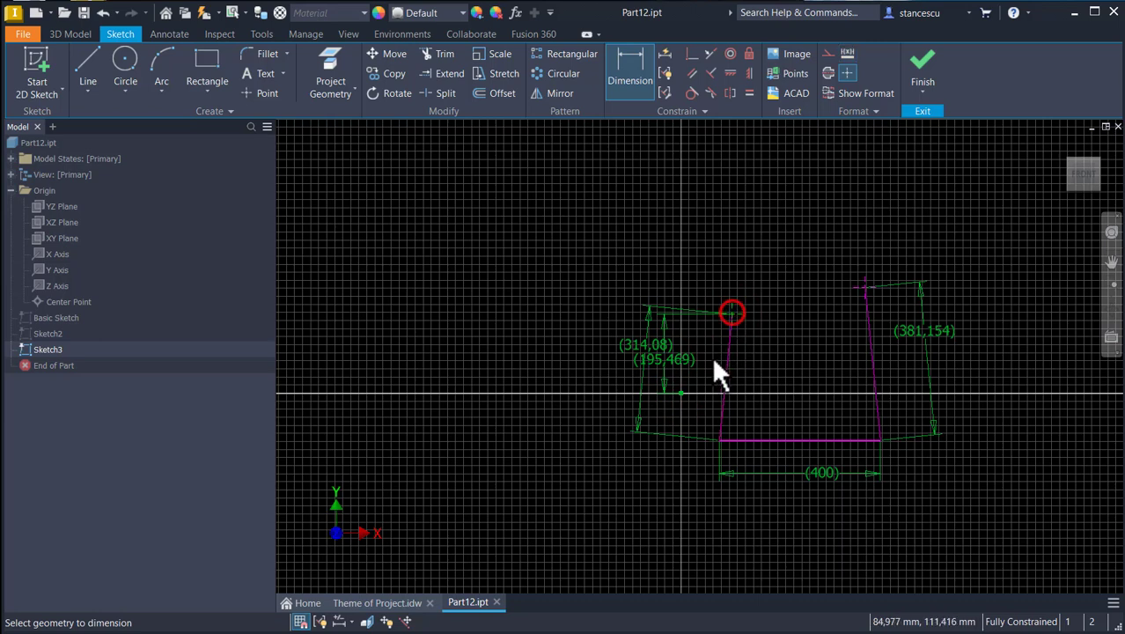
{"action": "left_click", "coordinate": [682, 393]}
{"action": "left_click", "coordinate": [708, 272]}
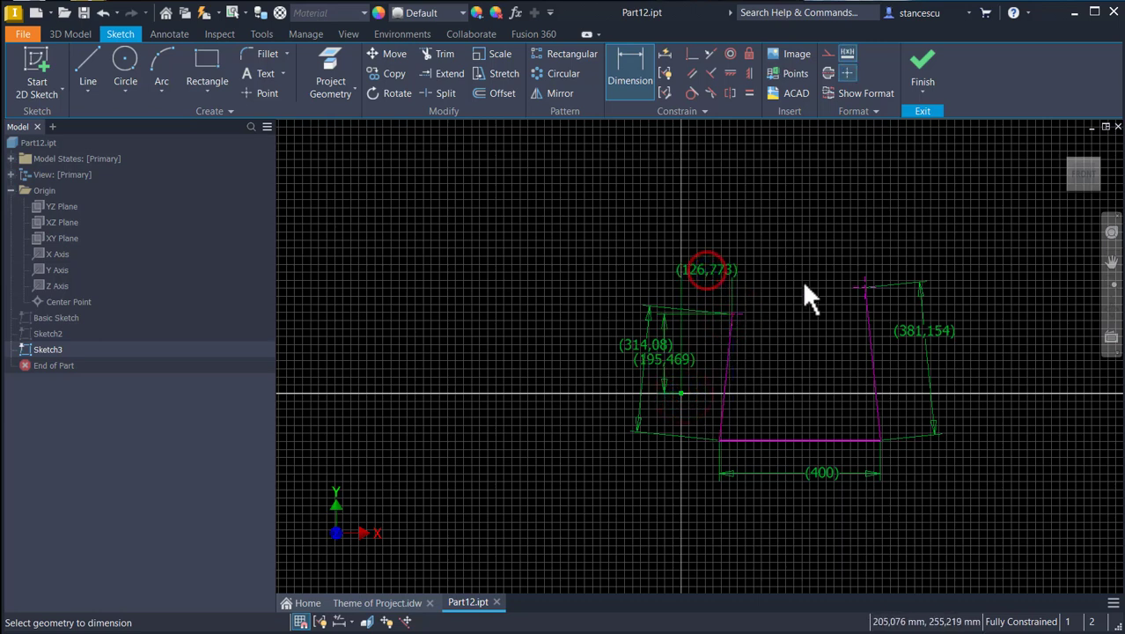
Dimension the right projected point's vertical and horizontal distances from the sketch origin.
{"action": "left_click", "coordinate": [864, 288]}
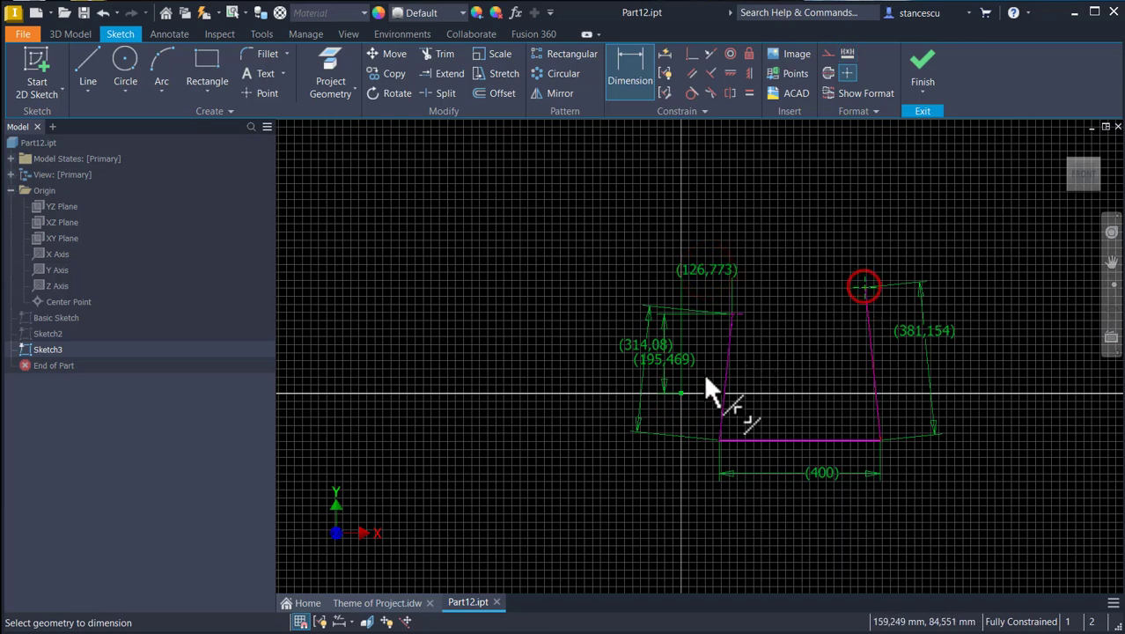
{"action": "left_click", "coordinate": [681, 393]}
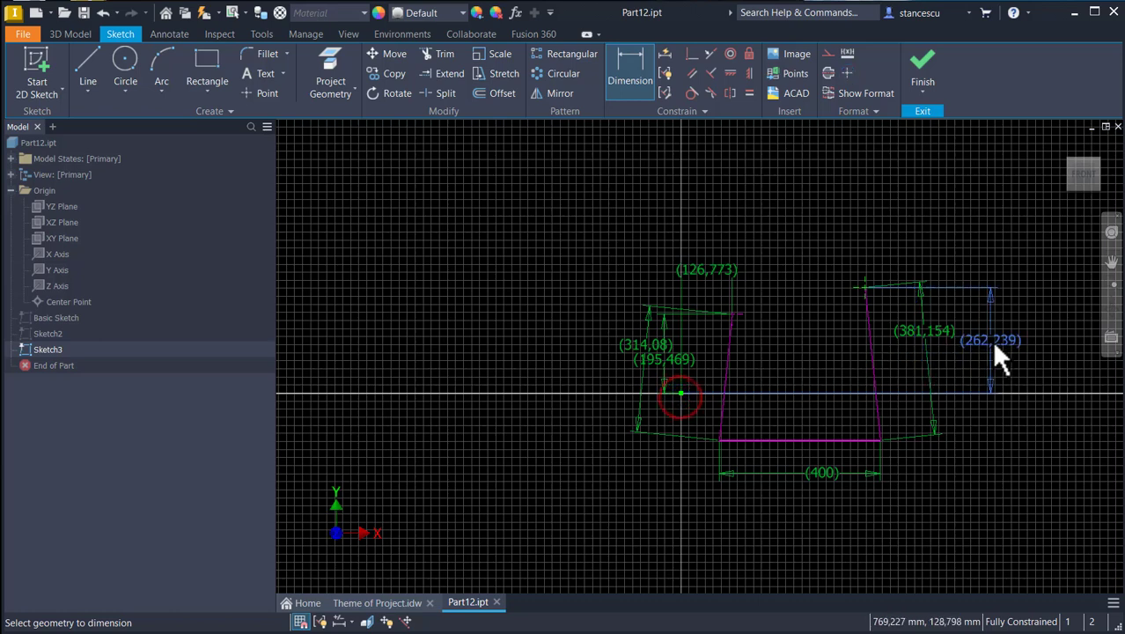
{"action": "left_click", "coordinate": [991, 339]}
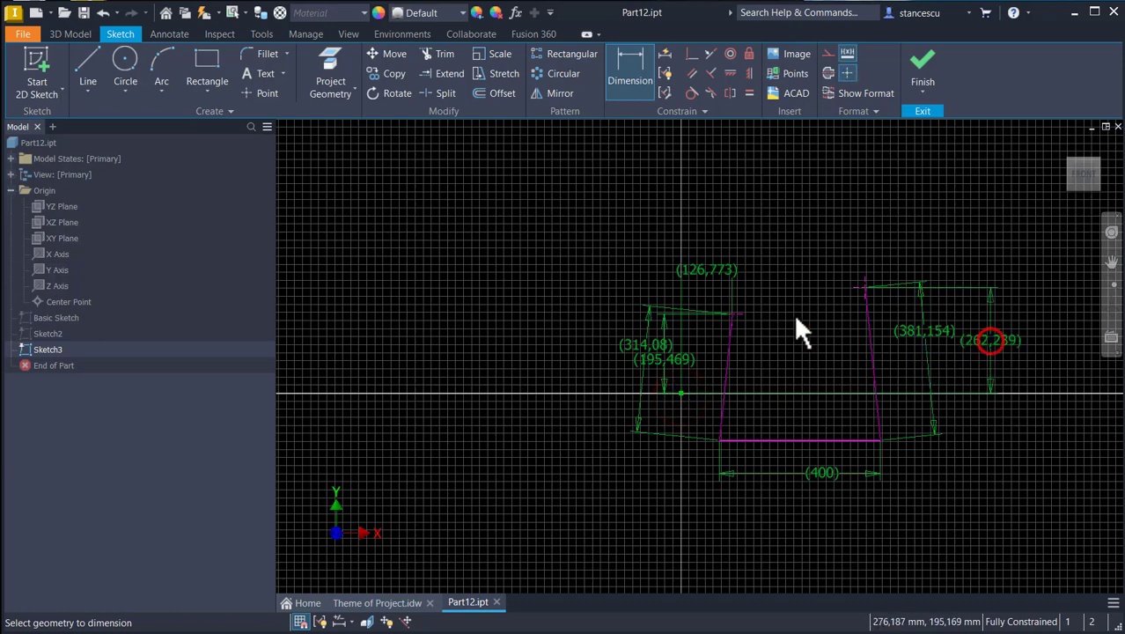
{"action": "left_click", "coordinate": [864, 289]}
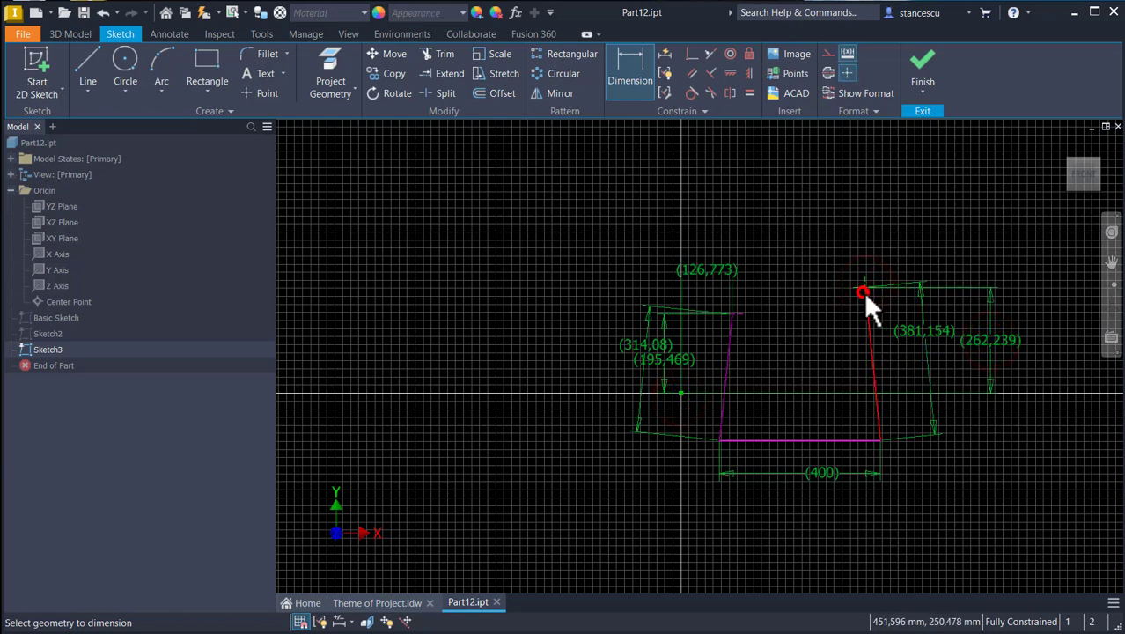
{"action": "left_click", "coordinate": [679, 395]}
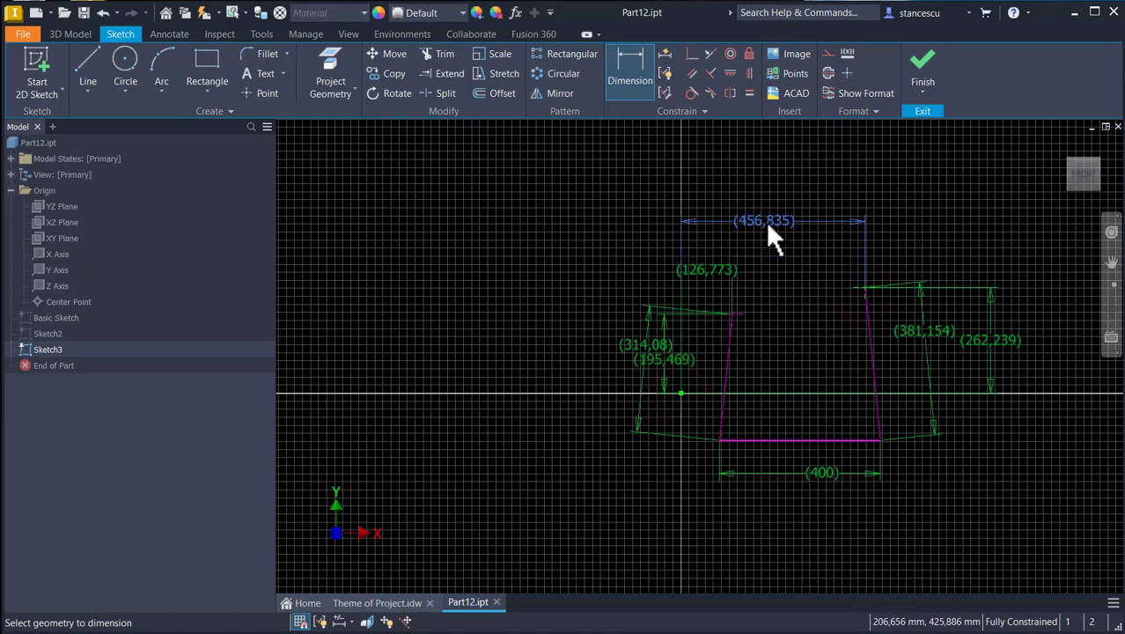
{"action": "left_click", "coordinate": [766, 221]}
{"action": "key", "text": "Escape"}
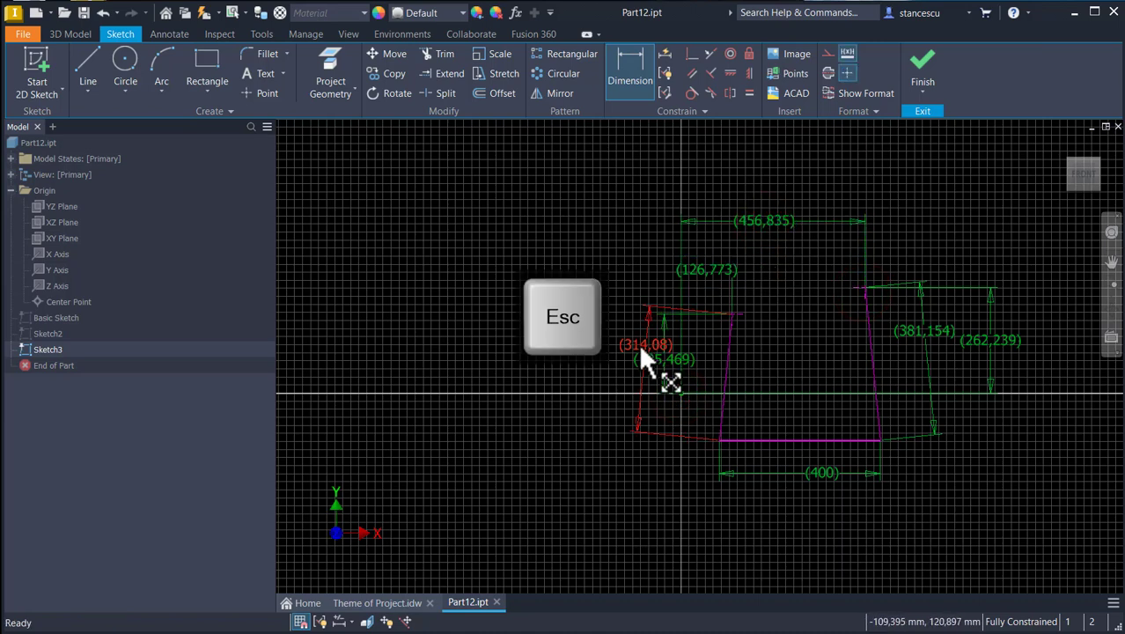
Space the dimensions farther apart by moving both slanted-line lengths, the bottom length, the left point's horizontal and the right point's vertical dimension outward.
{"action": "left_click_drag", "start_coordinate": [641, 344], "coordinate": [588, 344]}
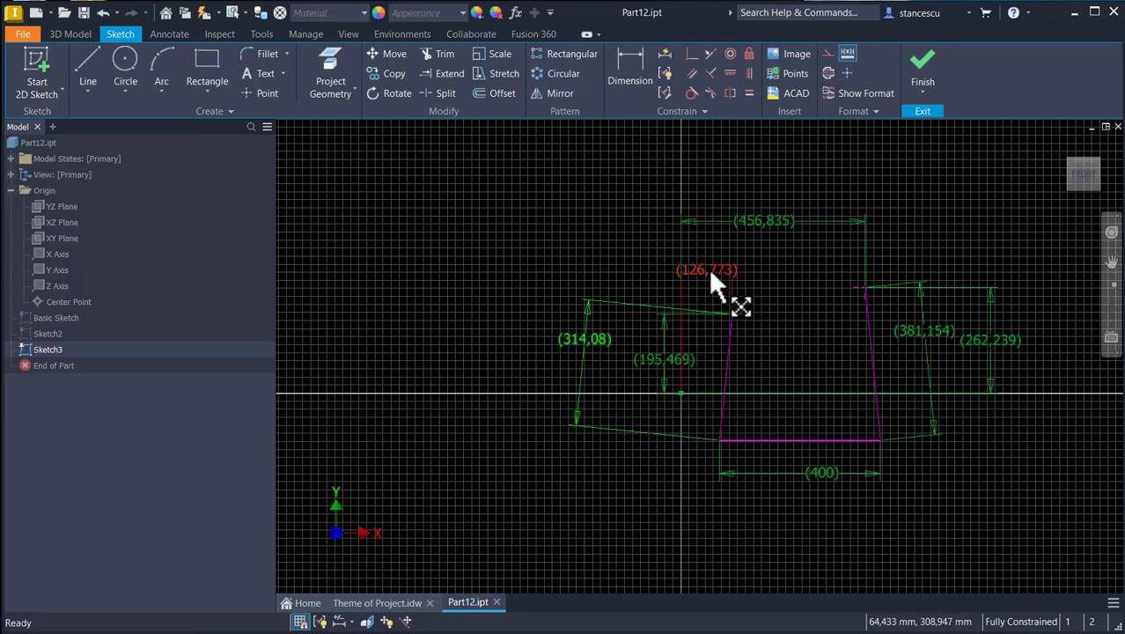
{"action": "left_click_drag", "start_coordinate": [713, 282], "coordinate": [643, 254]}
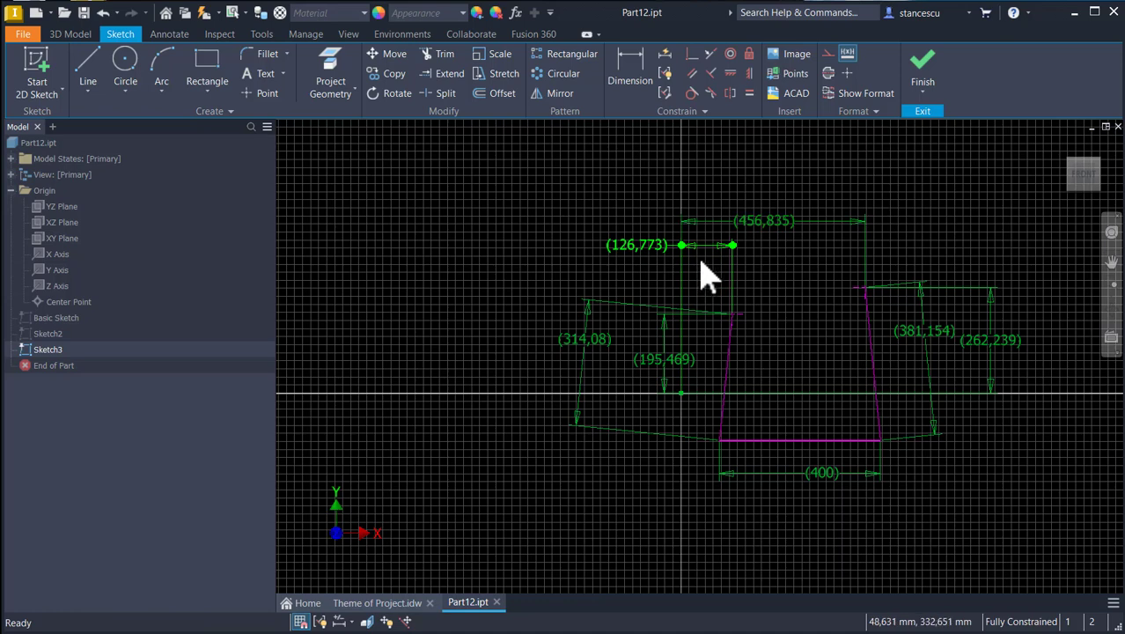
{"action": "left_click", "coordinate": [814, 478]}
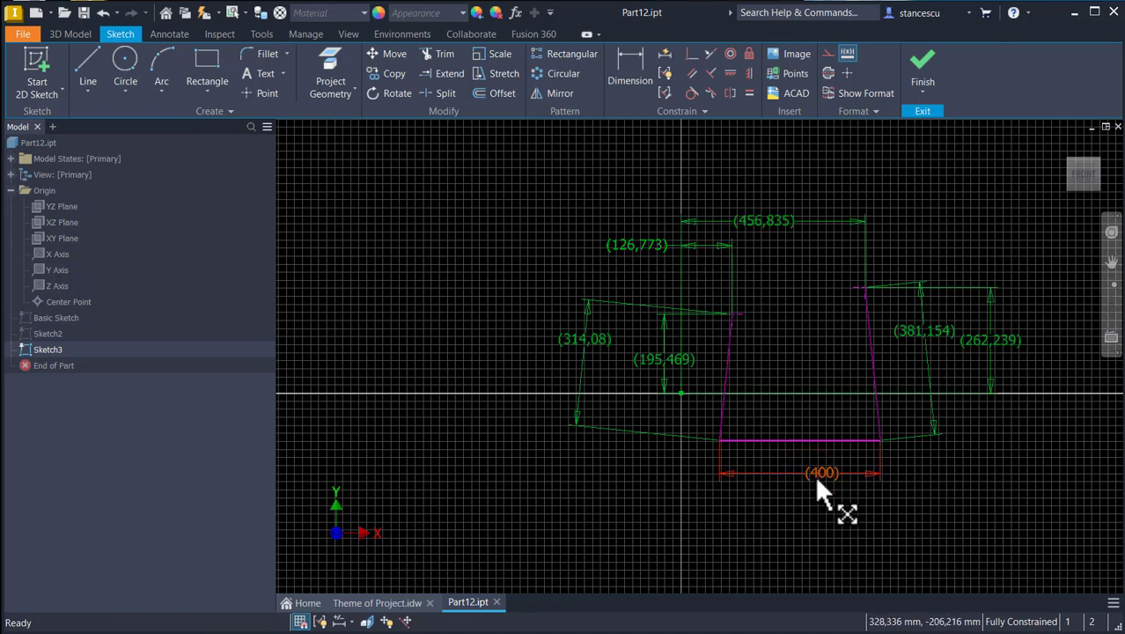
{"action": "left_click_drag", "start_coordinate": [813, 484], "coordinate": [798, 518]}
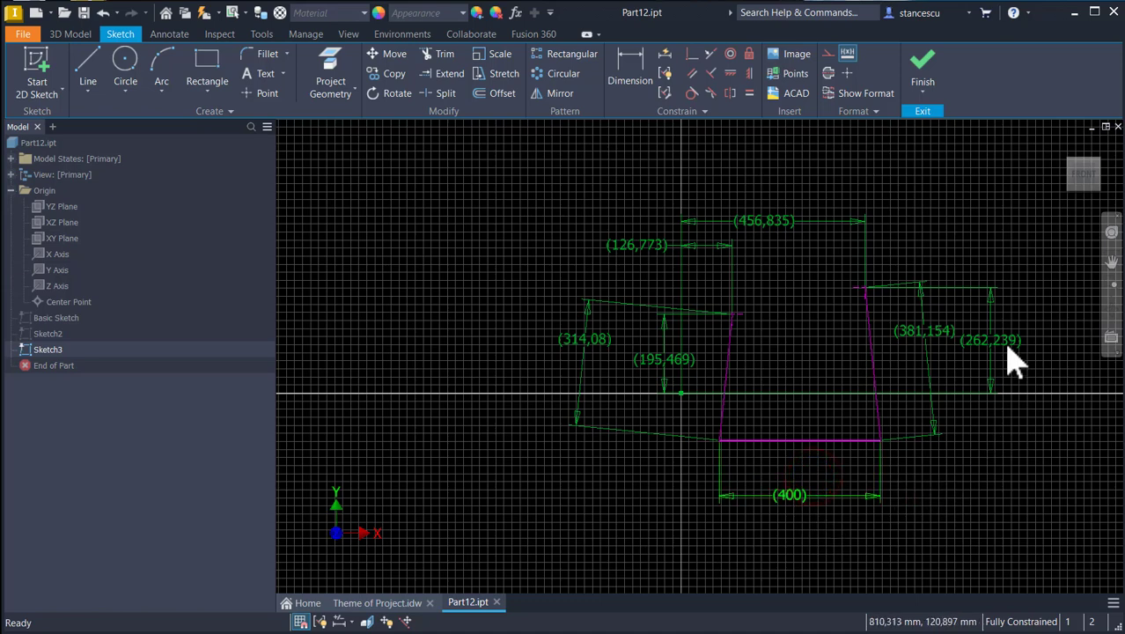
{"action": "left_click_drag", "start_coordinate": [1001, 341], "coordinate": [1023, 349]}
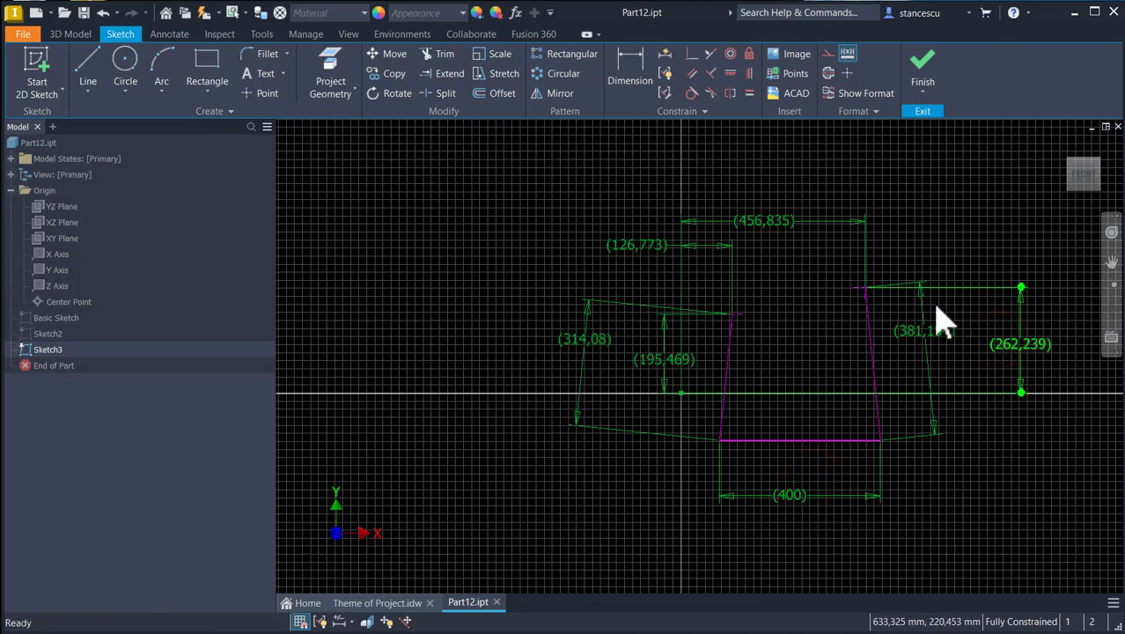
{"action": "left_click_drag", "start_coordinate": [933, 321], "coordinate": [943, 350]}
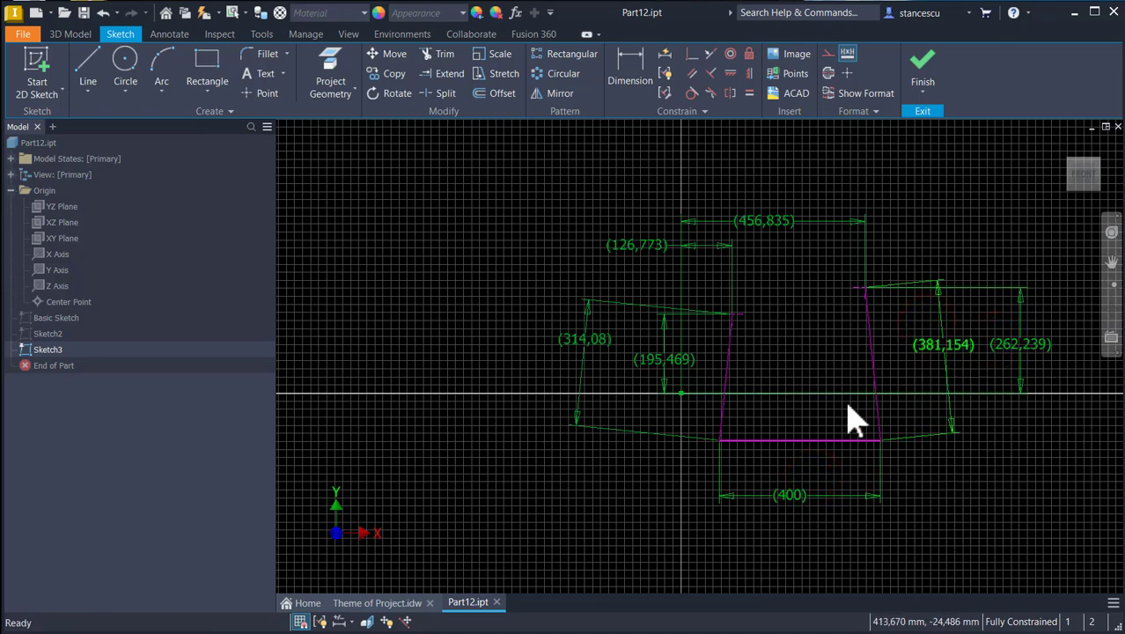
{"action": "left_click", "coordinate": [920, 486]}
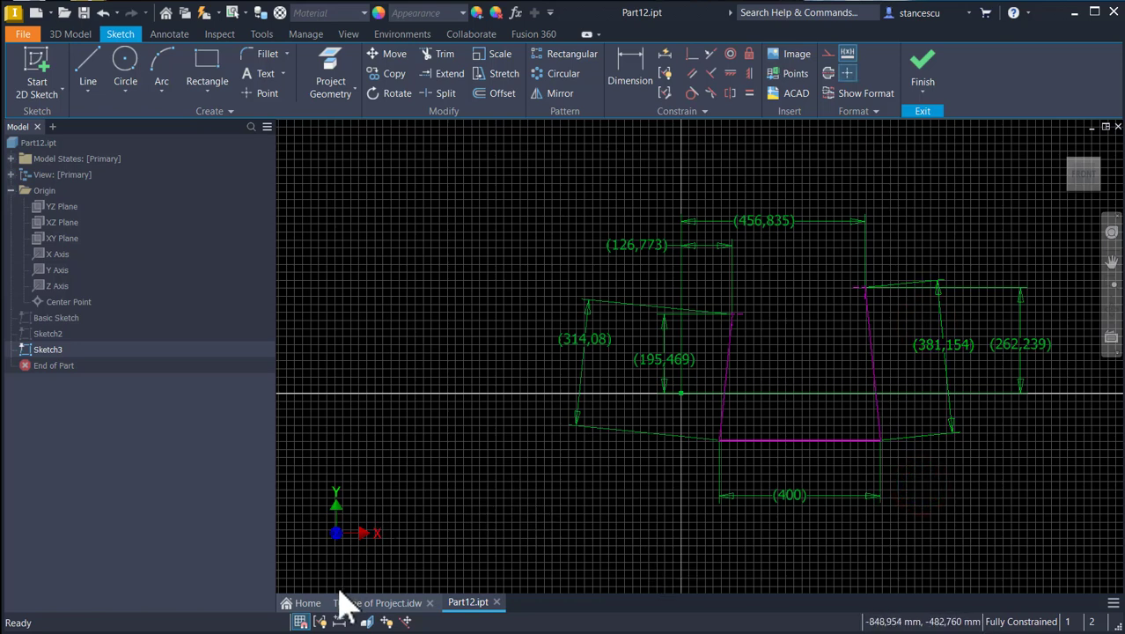
Set the sketch dimensions to display as expressions.
{"action": "left_click", "coordinate": [340, 620]}
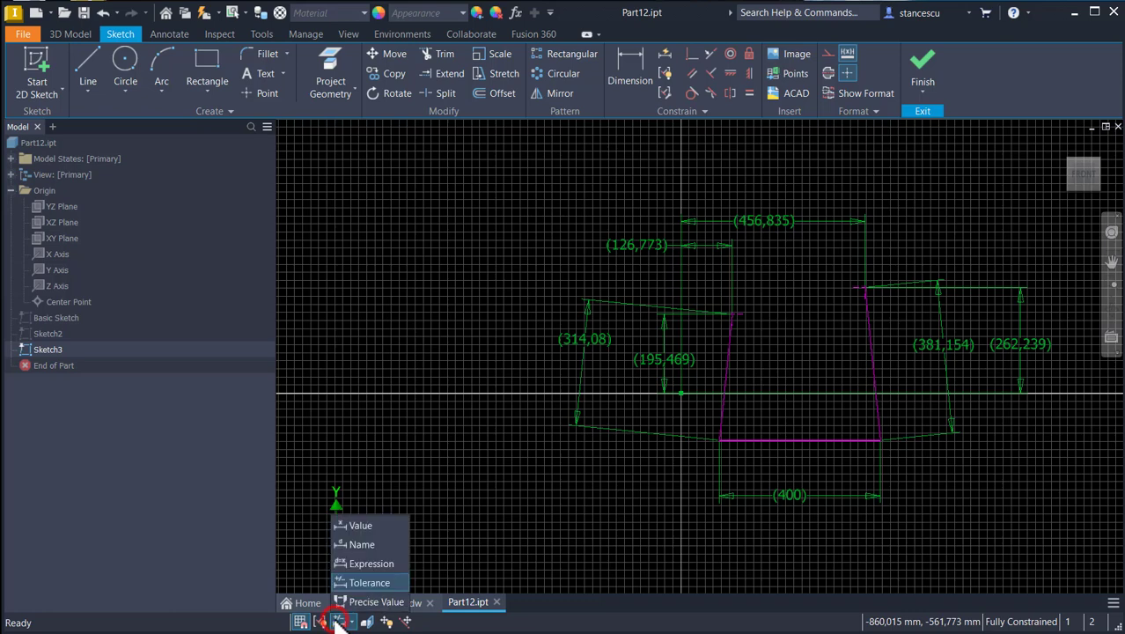
{"action": "left_click", "coordinate": [361, 565]}
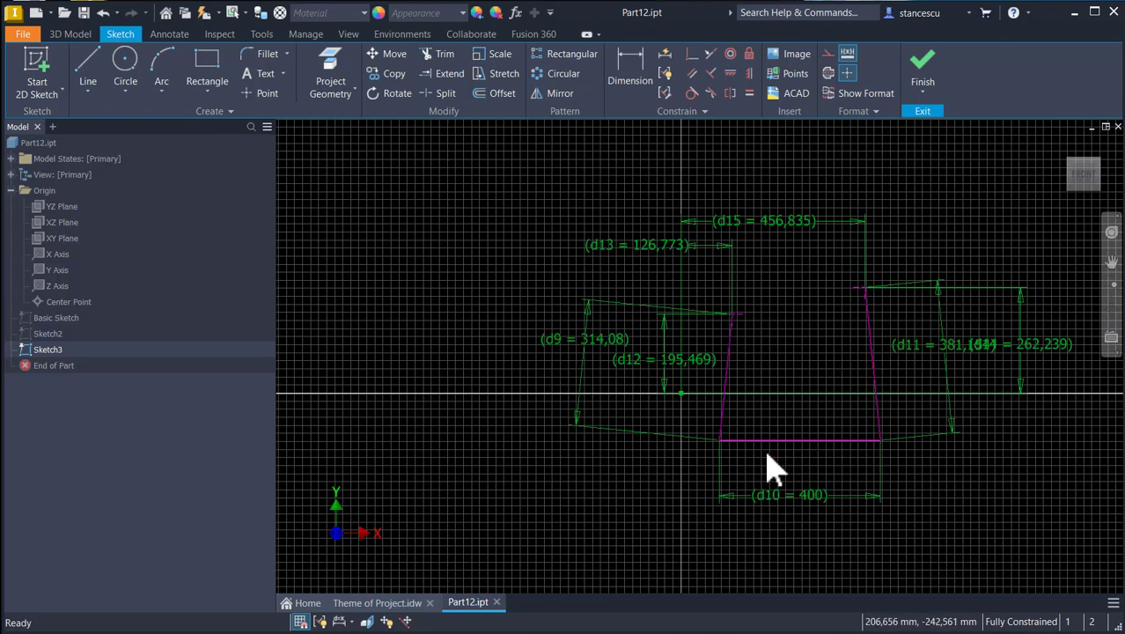
{"action": "left_click", "coordinate": [475, 279]}
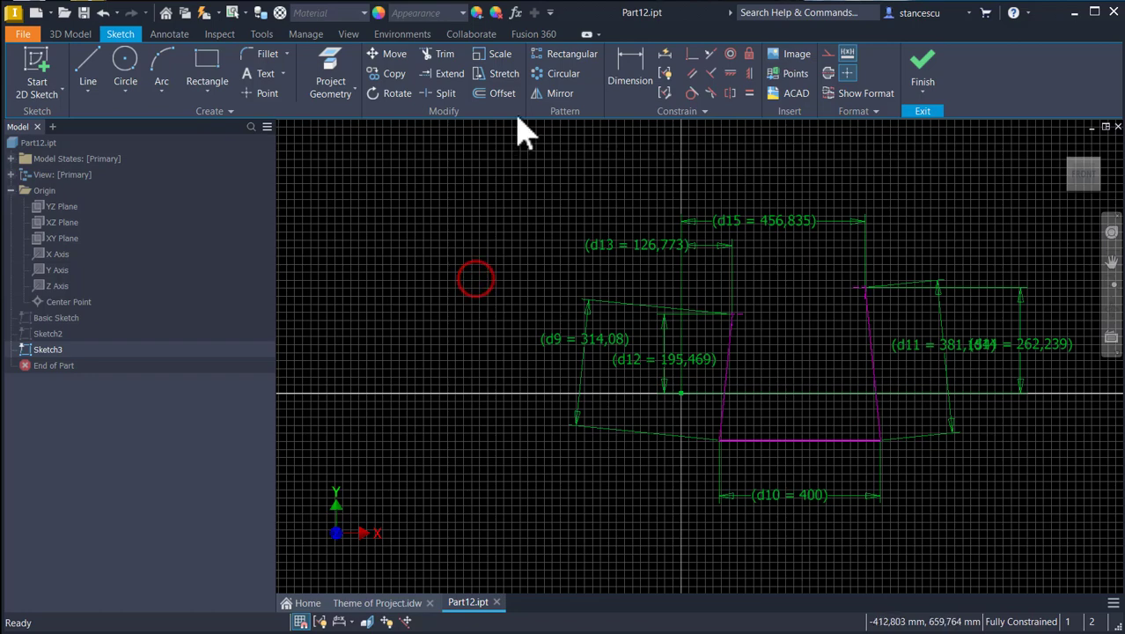
Review the part's parameters and remove the Parameters shortcut from the quick-access commands.
{"action": "left_click", "coordinate": [516, 12]}
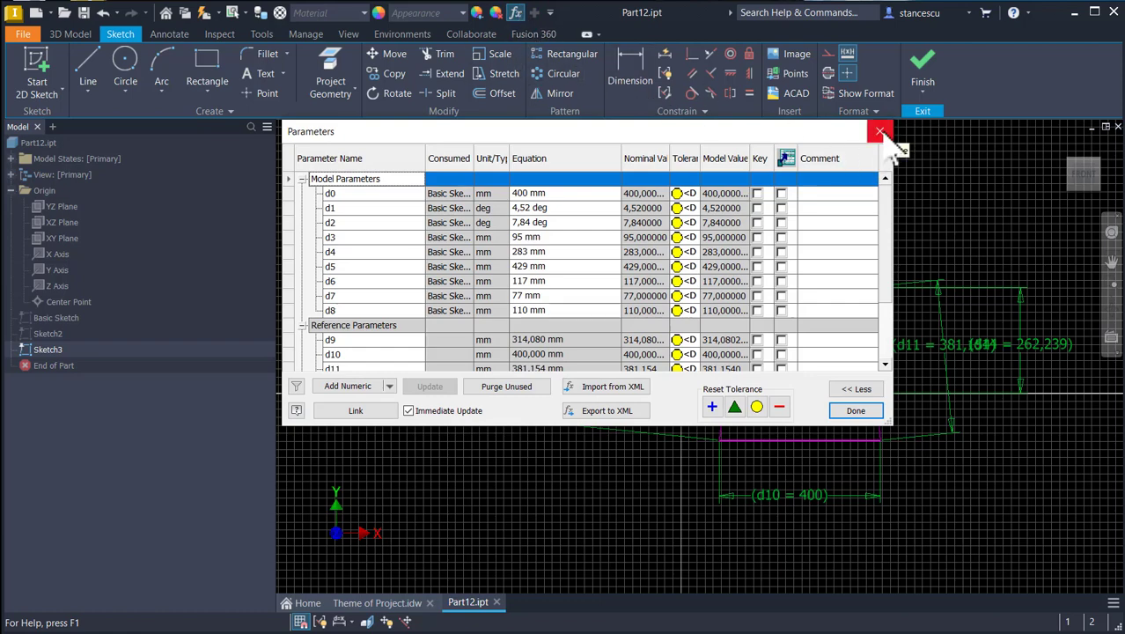
{"action": "left_click", "coordinate": [880, 133]}
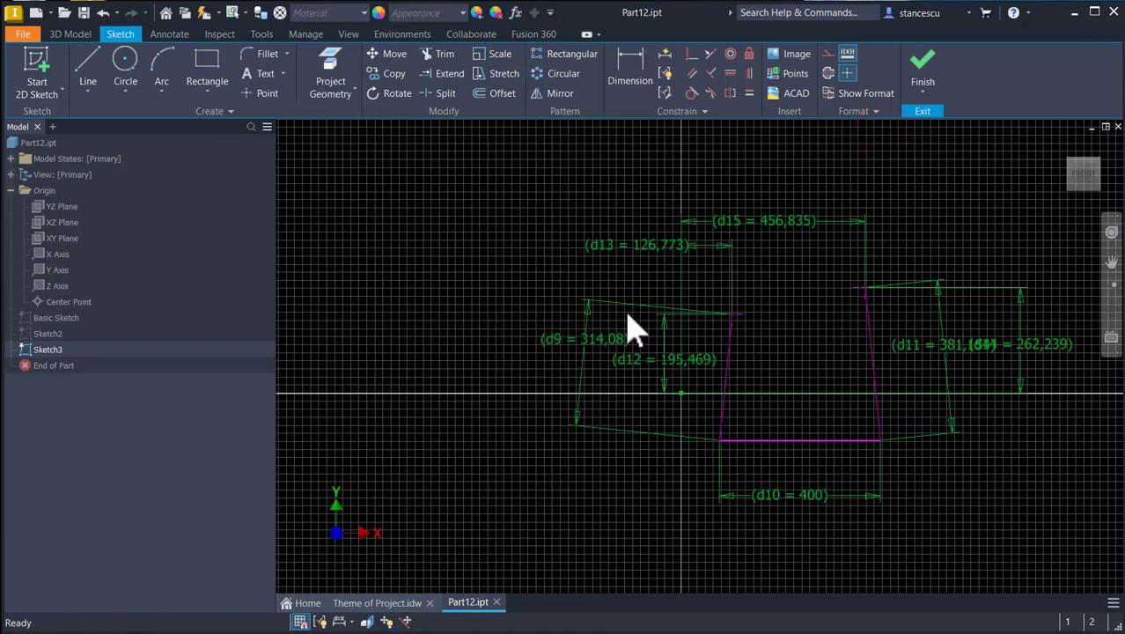
{"action": "right_click", "coordinate": [516, 13]}
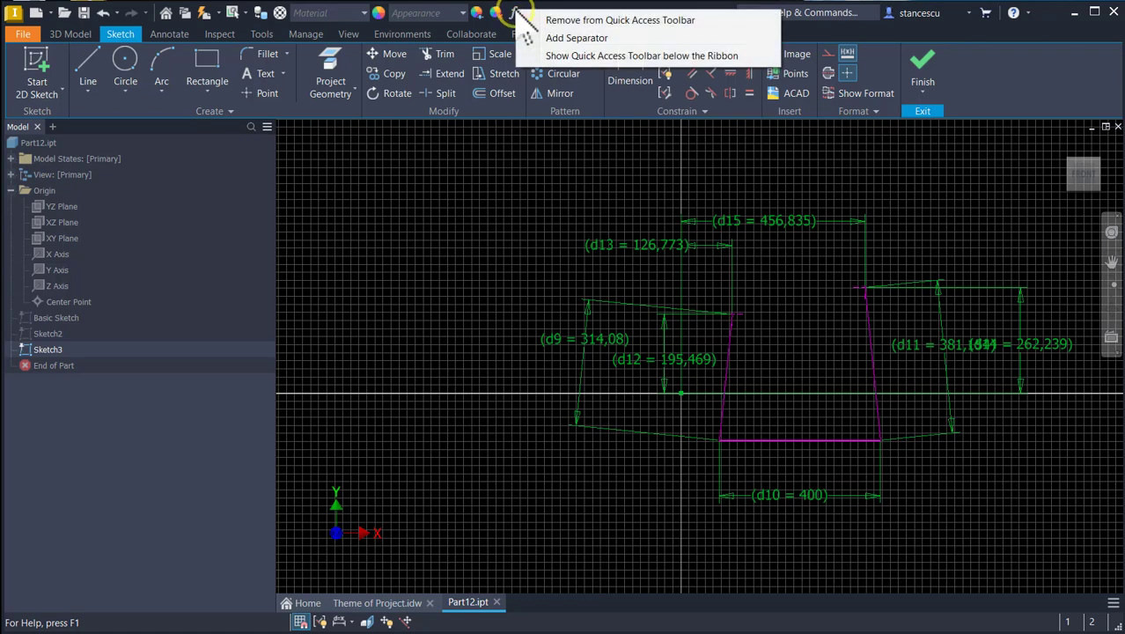
{"action": "left_click", "coordinate": [558, 20]}
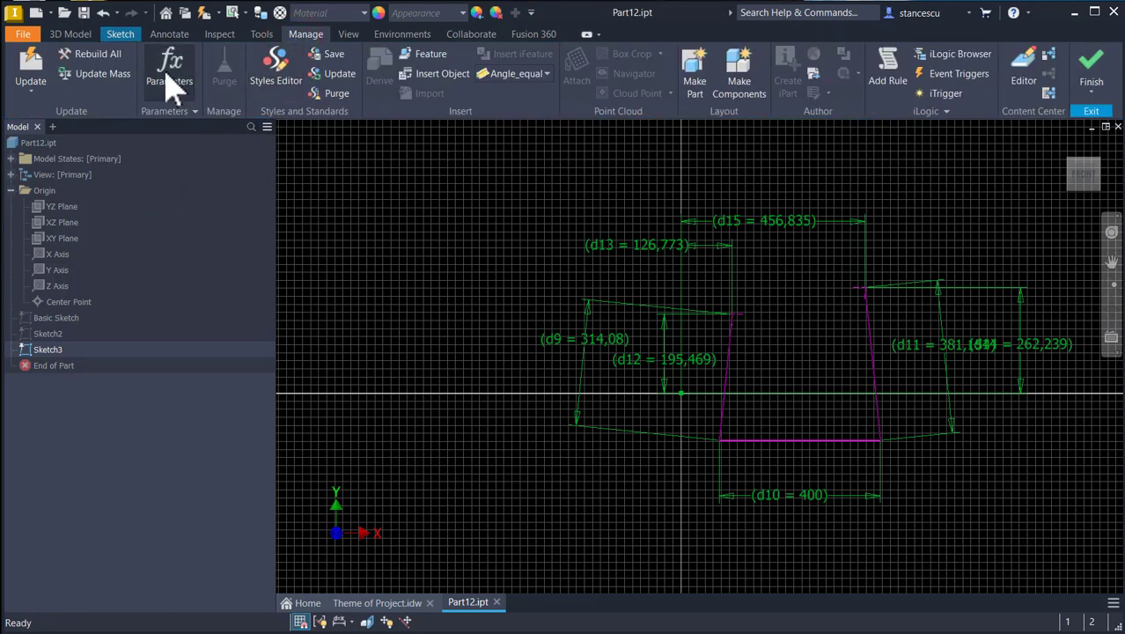
Examine the part's model and reference parameters from d0 through d15.
{"action": "right_click", "coordinate": [165, 73]}
{"action": "key", "text": "Escape"}
{"action": "left_click", "coordinate": [174, 77]}
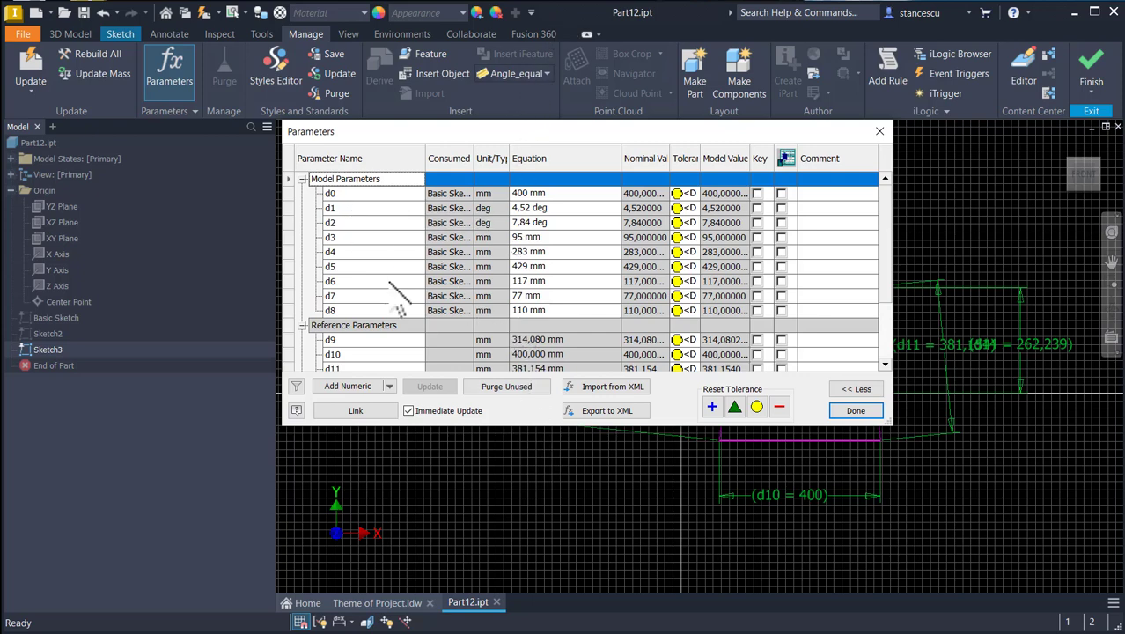
{"action": "scroll", "coordinate": [398, 283], "scroll_direction": "down", "scroll_amount": 1}
{"action": "scroll", "coordinate": [397, 284], "scroll_direction": "down", "scroll_amount": 3}
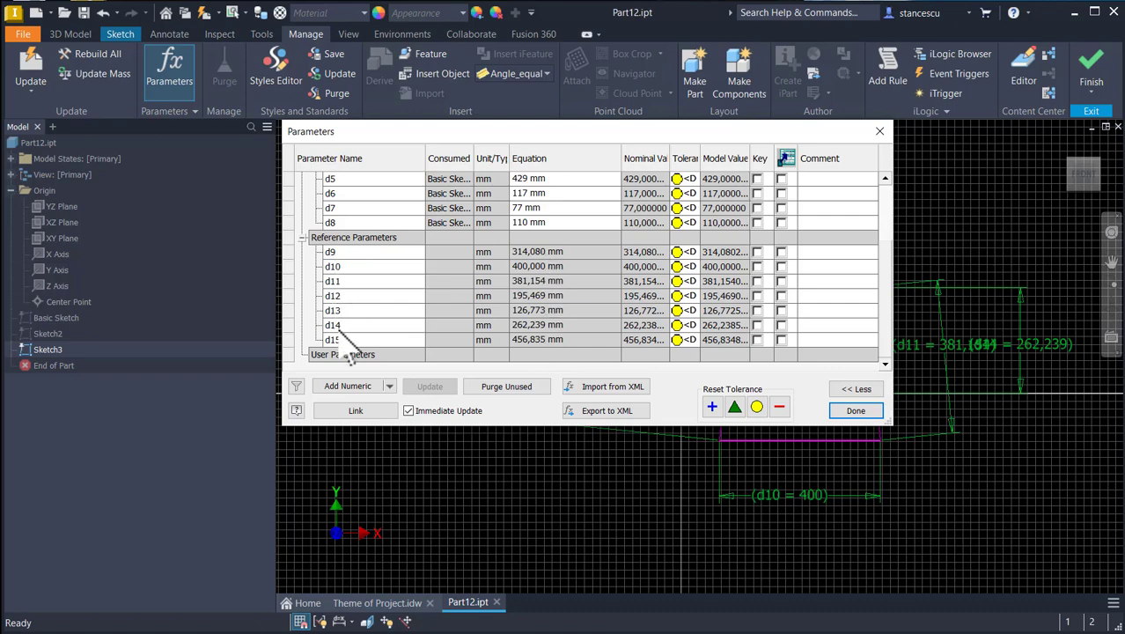
{"action": "left_click", "coordinate": [841, 411]}
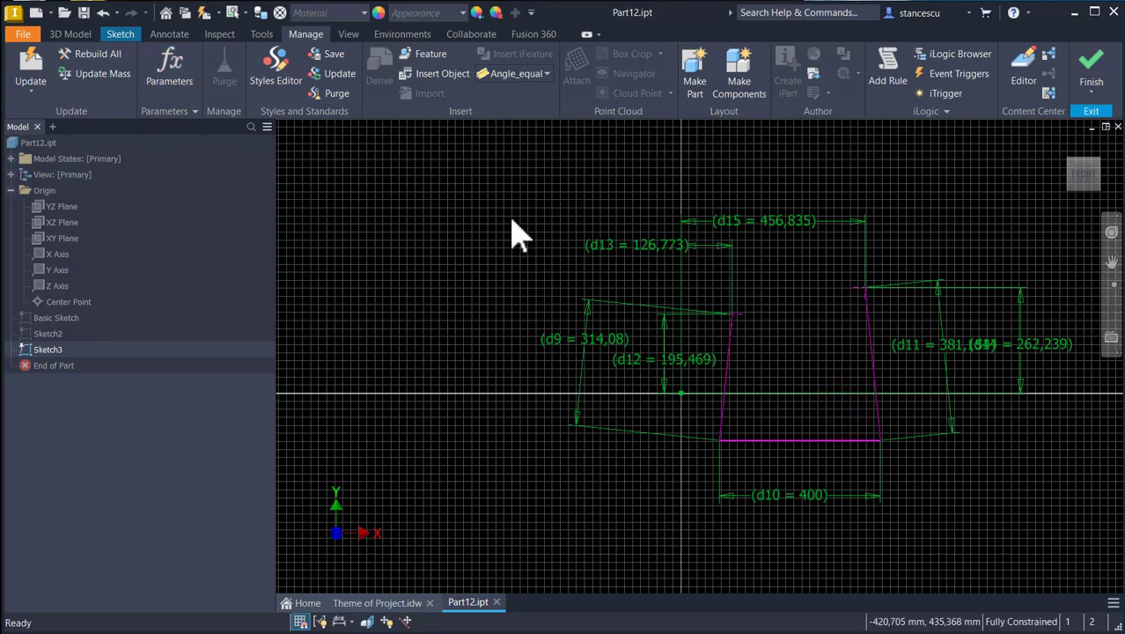
Finish the linkage sketch and save the part under the new name Work Sketch.
{"action": "key", "text": "Num_Lock"}
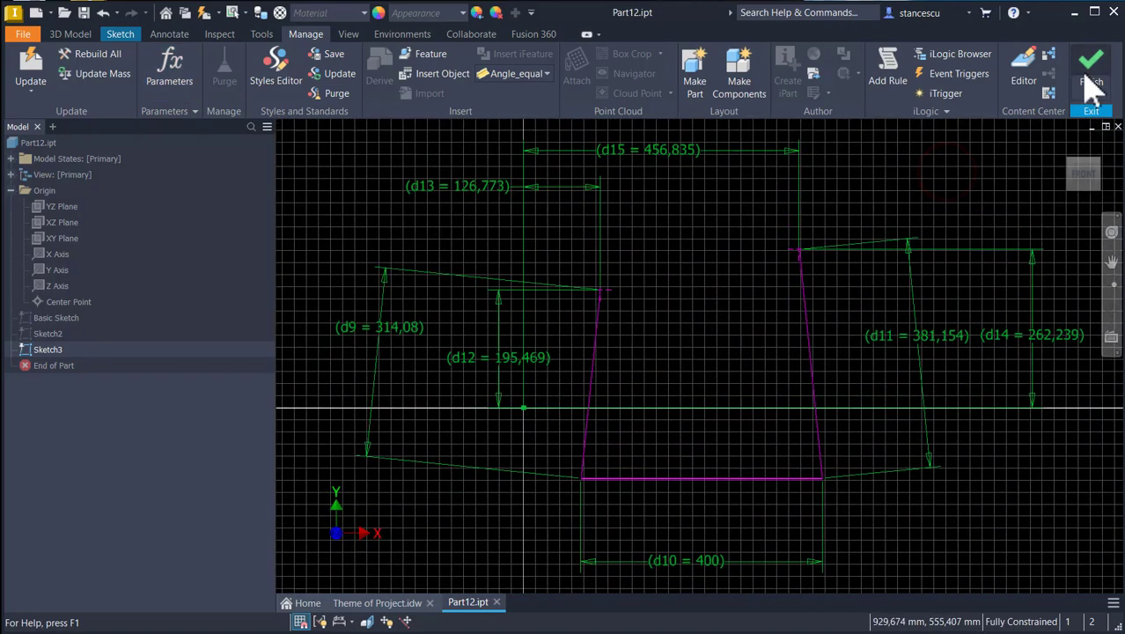
{"action": "left_click", "coordinate": [1088, 77]}
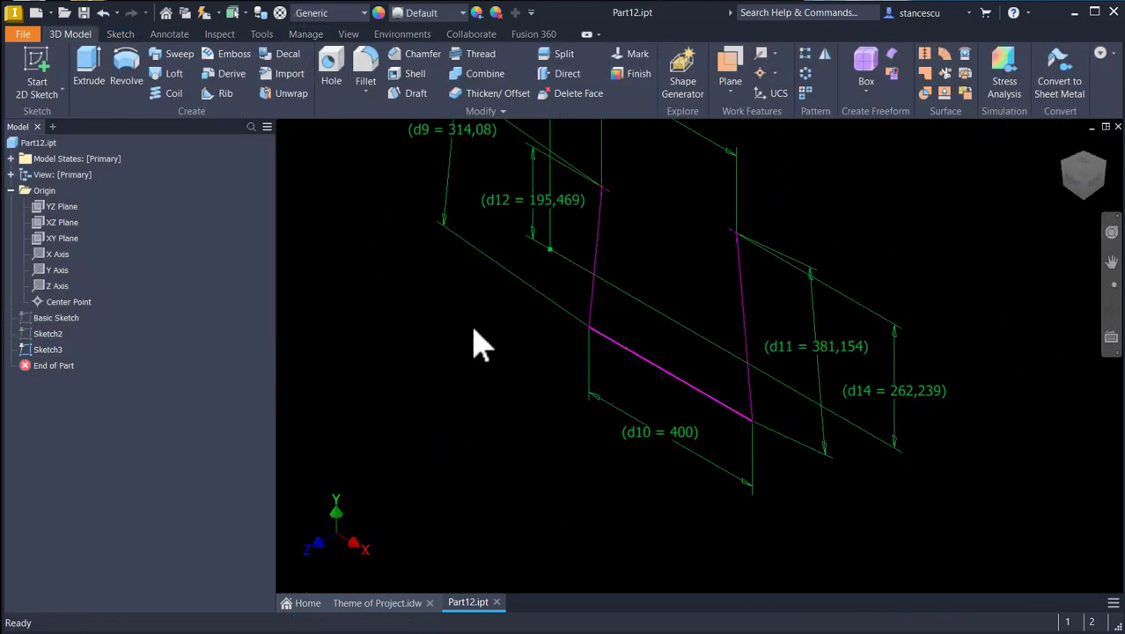
{"action": "key", "text": "F6"}
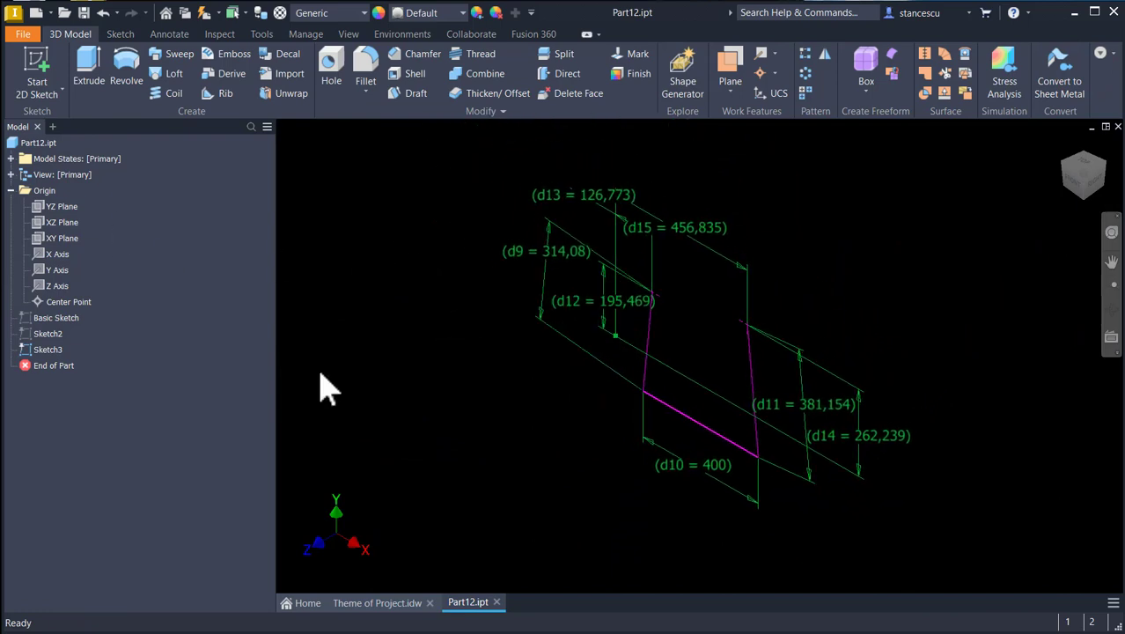
{"action": "left_click", "coordinate": [17, 34]}
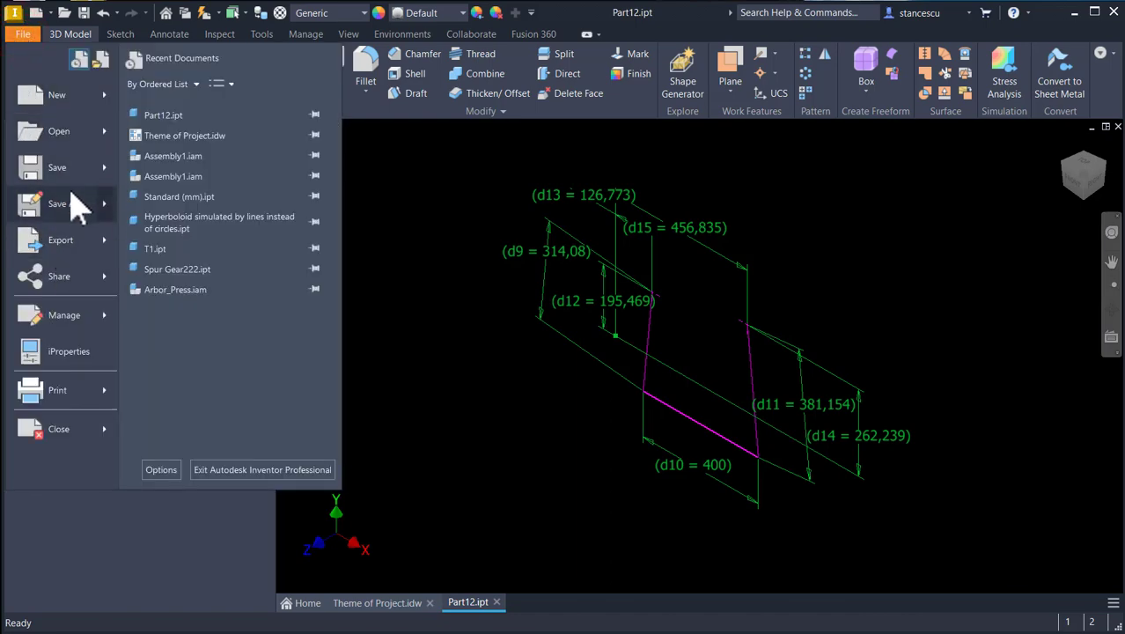
{"action": "left_click", "coordinate": [72, 210]}
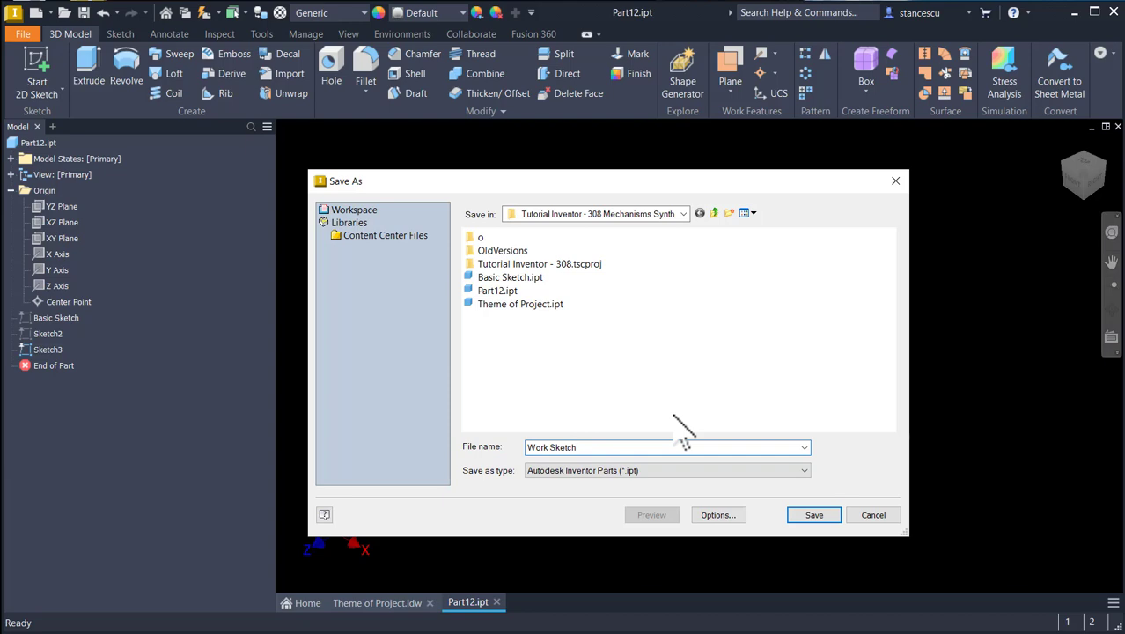
{"action": "type", "text": "Work Sketch"}
{"action": "key", "text": "Return"}
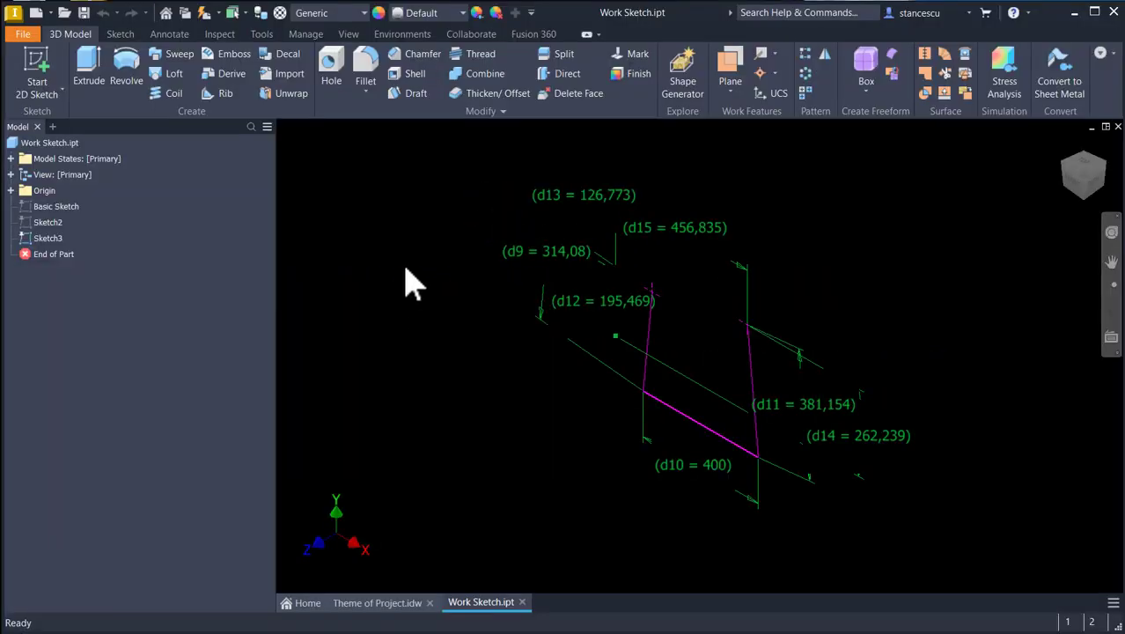
Save the part under another new name, Lever Left.
{"action": "left_click", "coordinate": [25, 36]}
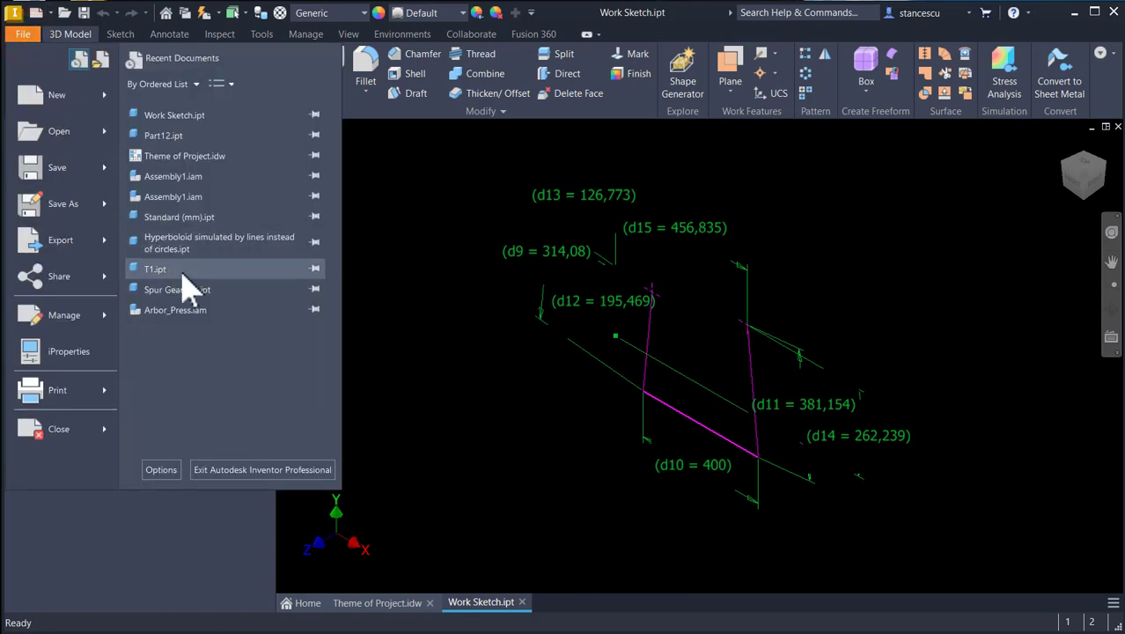
{"action": "left_click", "coordinate": [75, 215]}
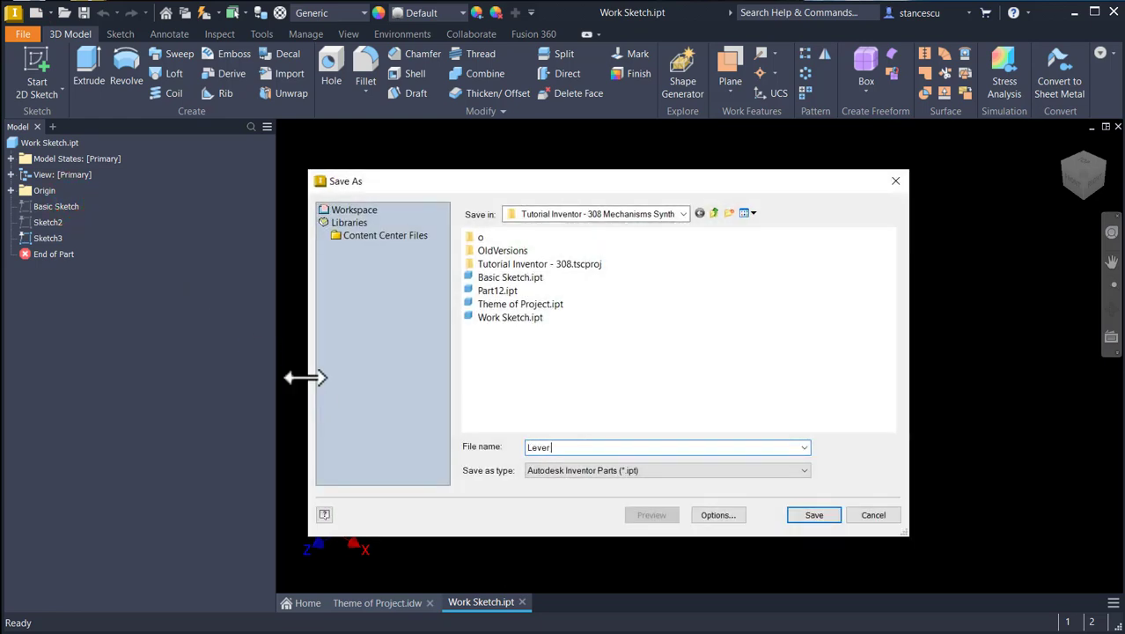
{"action": "left_click", "coordinate": [806, 514]}
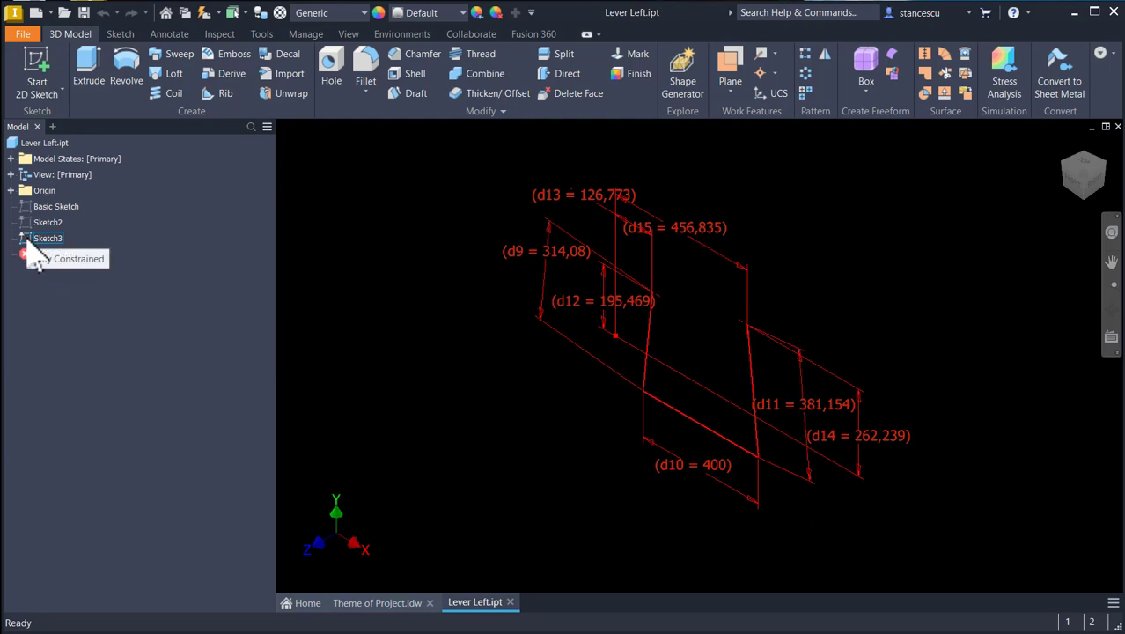
Reopen Sketch3 to examine the linkage dimensions, and exit the sketch without editing it.
{"action": "left_click", "coordinate": [310, 230]}
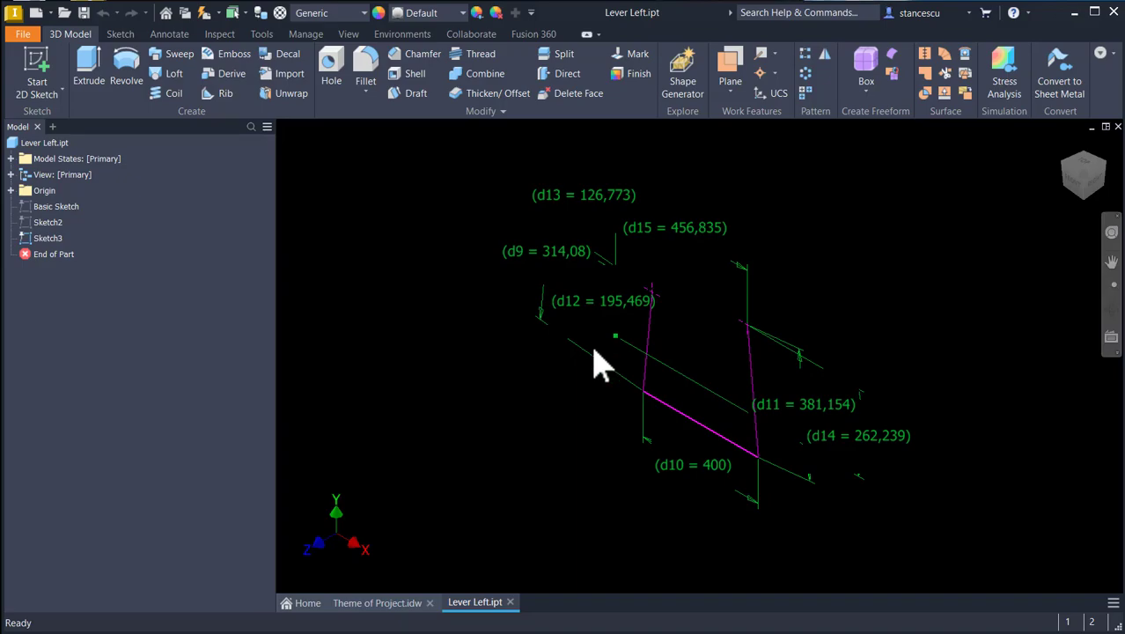
{"action": "double_click", "coordinate": [28, 241]}
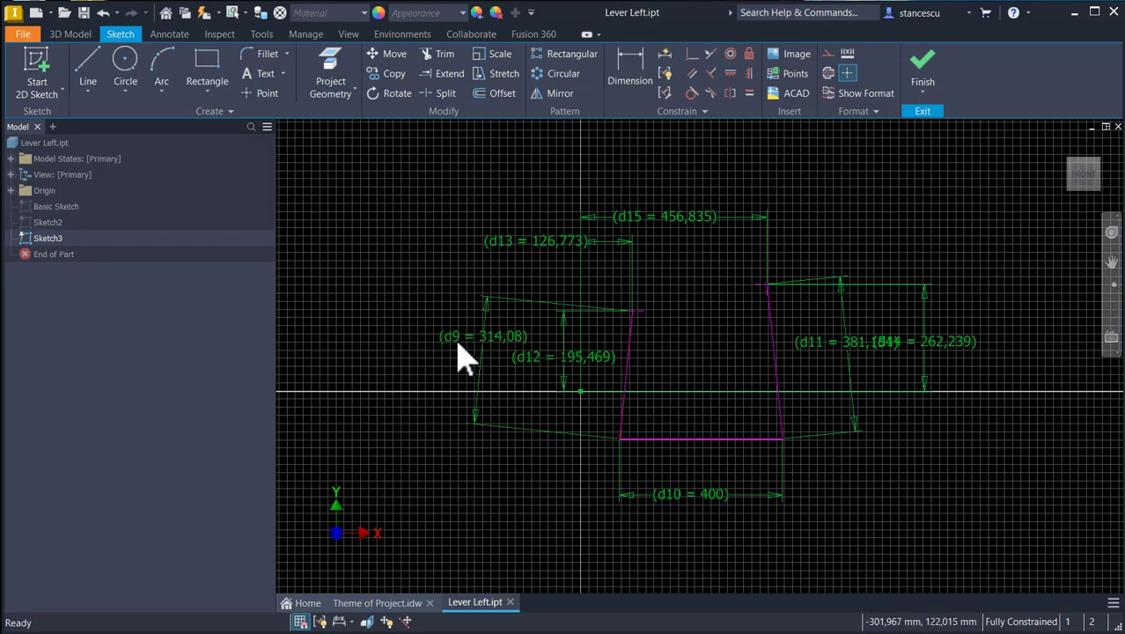
{"action": "left_click", "coordinate": [922, 77]}
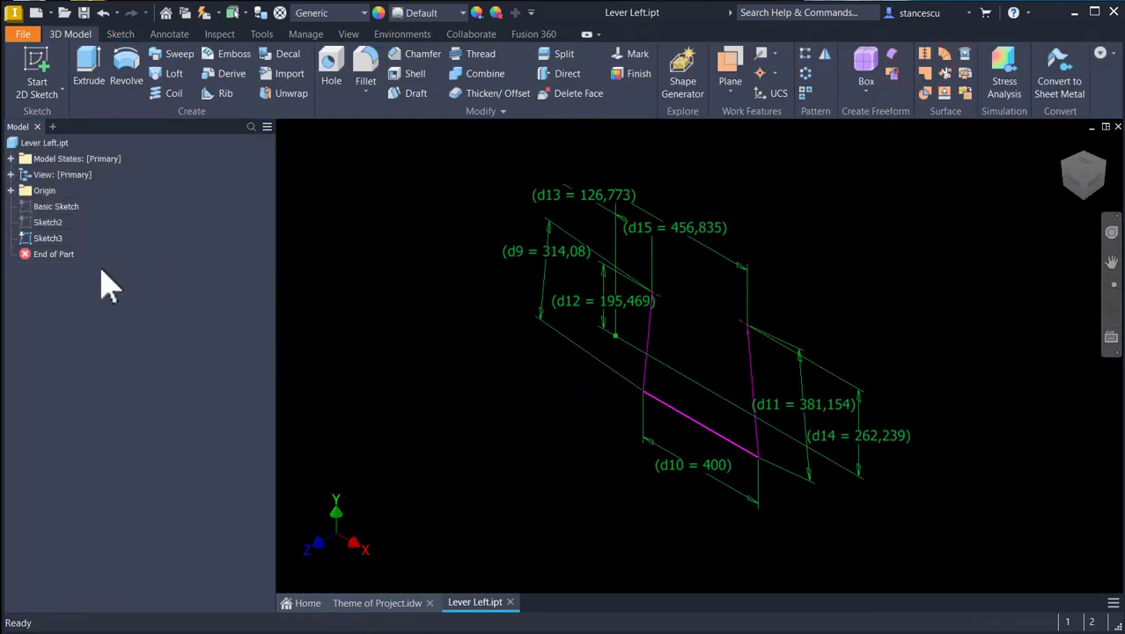
Hide Sketch3 and start a new 2D sketch on the XY plane.
{"action": "right_click", "coordinate": [24, 238]}
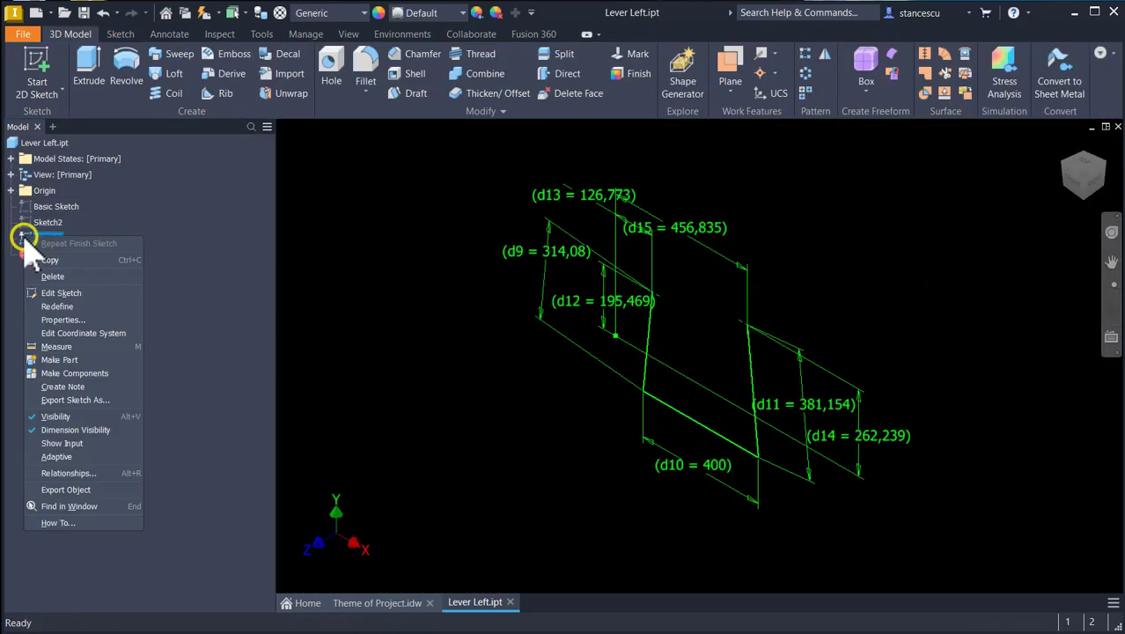
{"action": "left_click", "coordinate": [57, 415]}
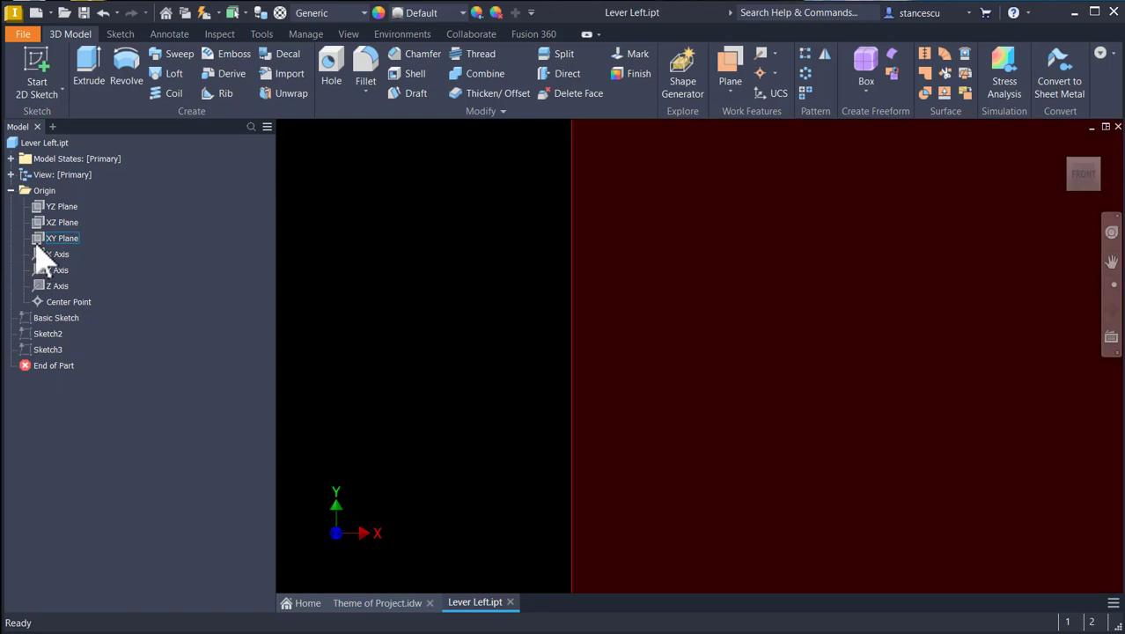
{"action": "left_click", "coordinate": [36, 244]}
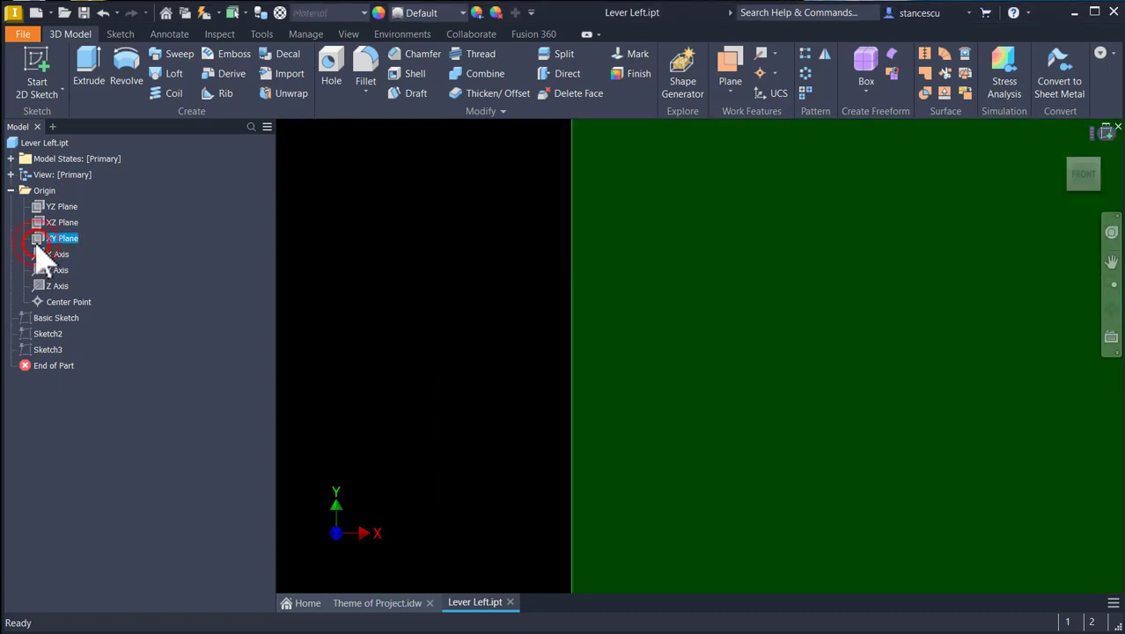
{"action": "left_click", "coordinate": [1105, 132]}
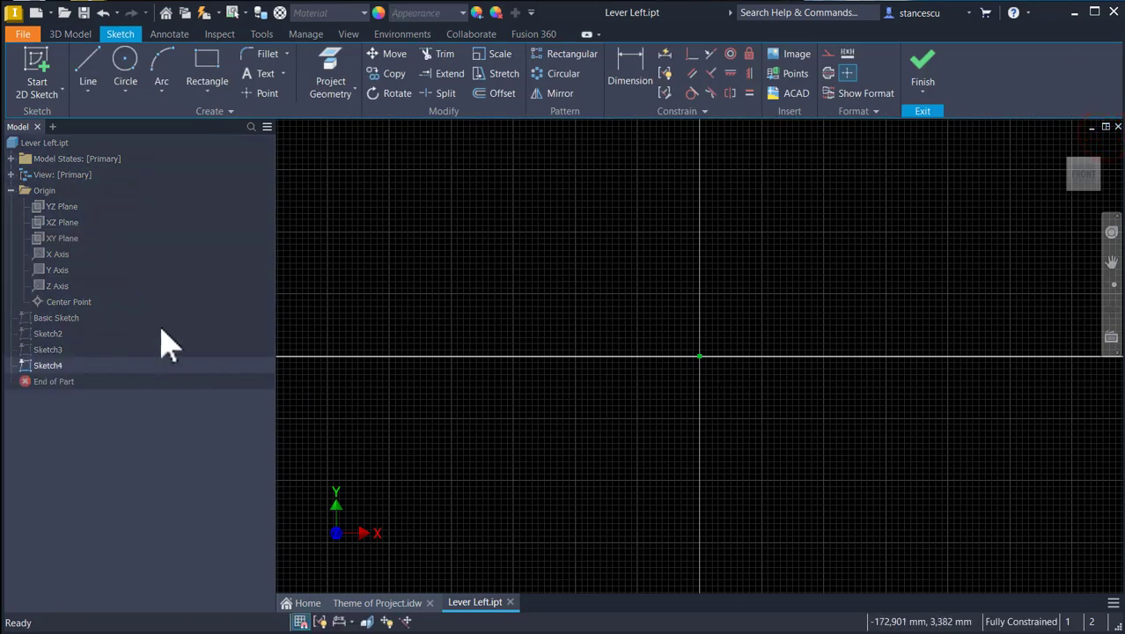
Draw a 30 mm diameter circle centred on the sketch origin.
{"action": "left_click", "coordinate": [128, 72]}
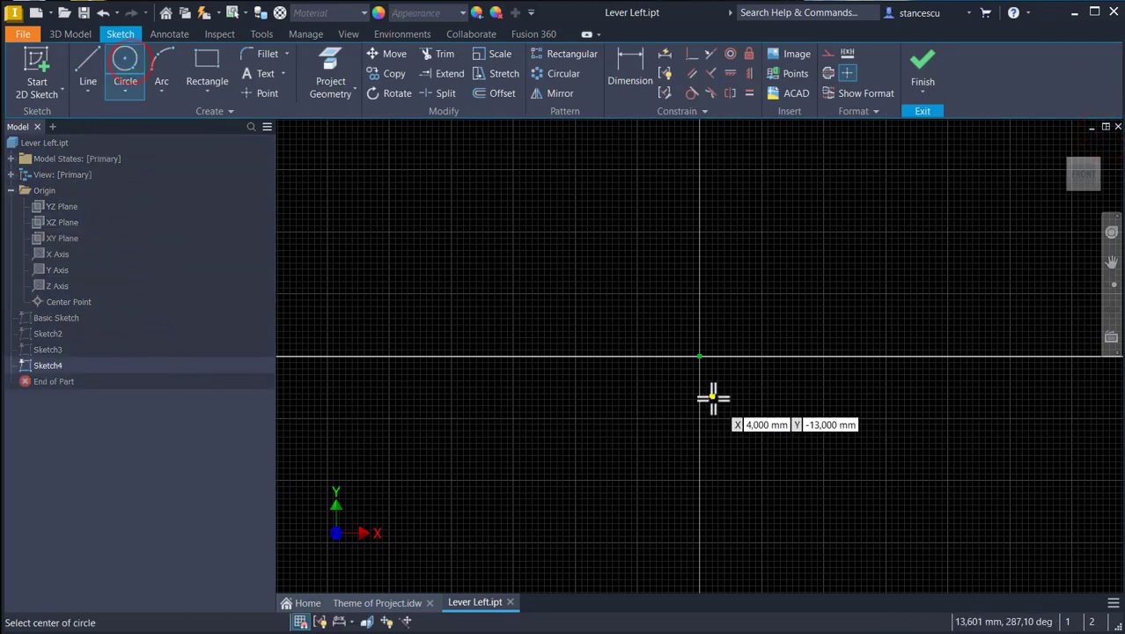
{"action": "left_click", "coordinate": [699, 356]}
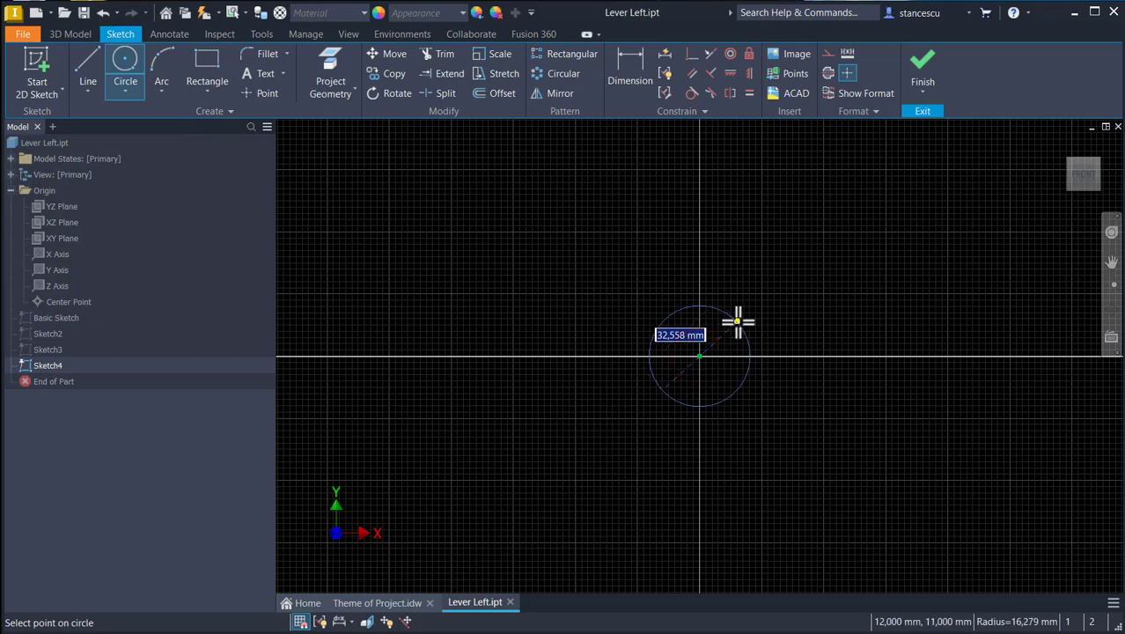
{"action": "type", "text": "30"}
{"action": "key", "text": "Return"}
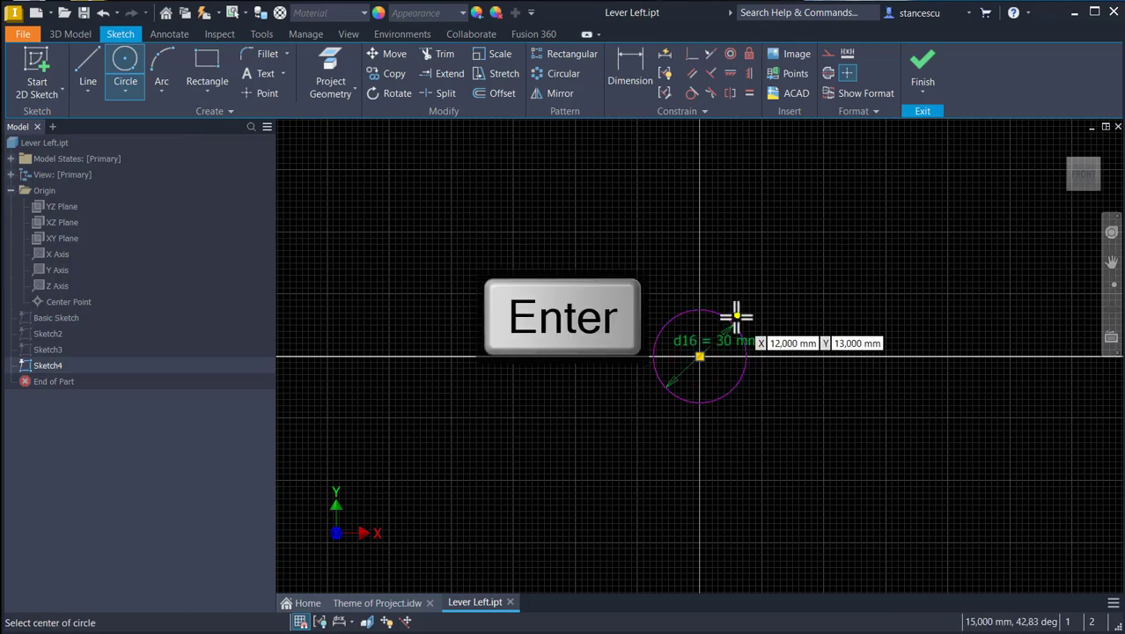
Draw a second circle to the right of the first and constrain both circles to equal size.
{"action": "left_click", "coordinate": [954, 330]}
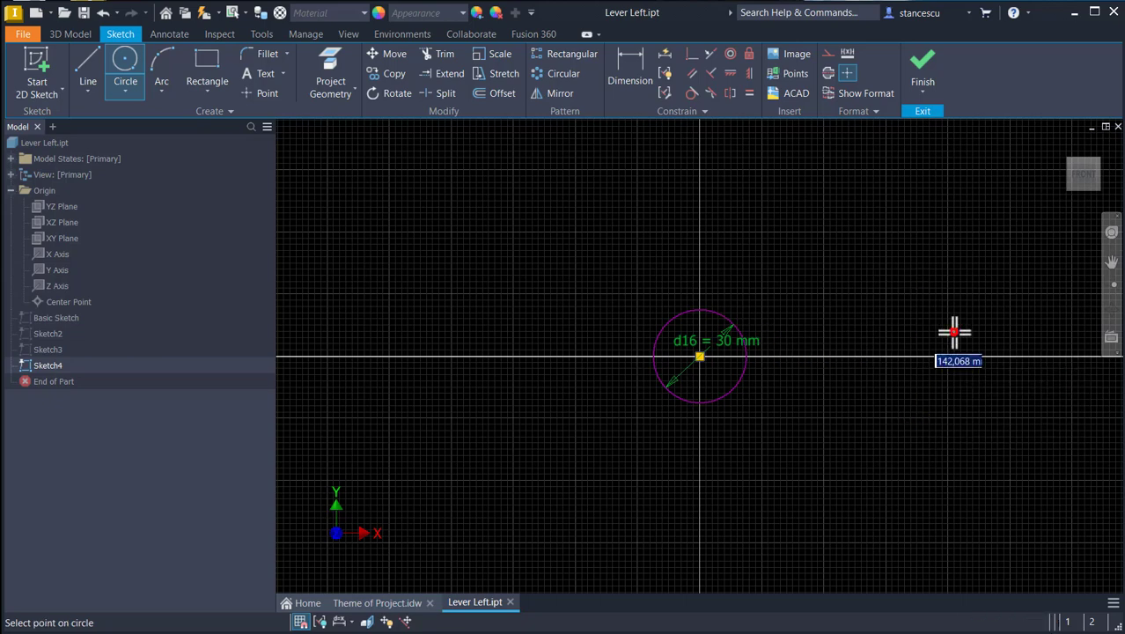
{"action": "left_click", "coordinate": [976, 377]}
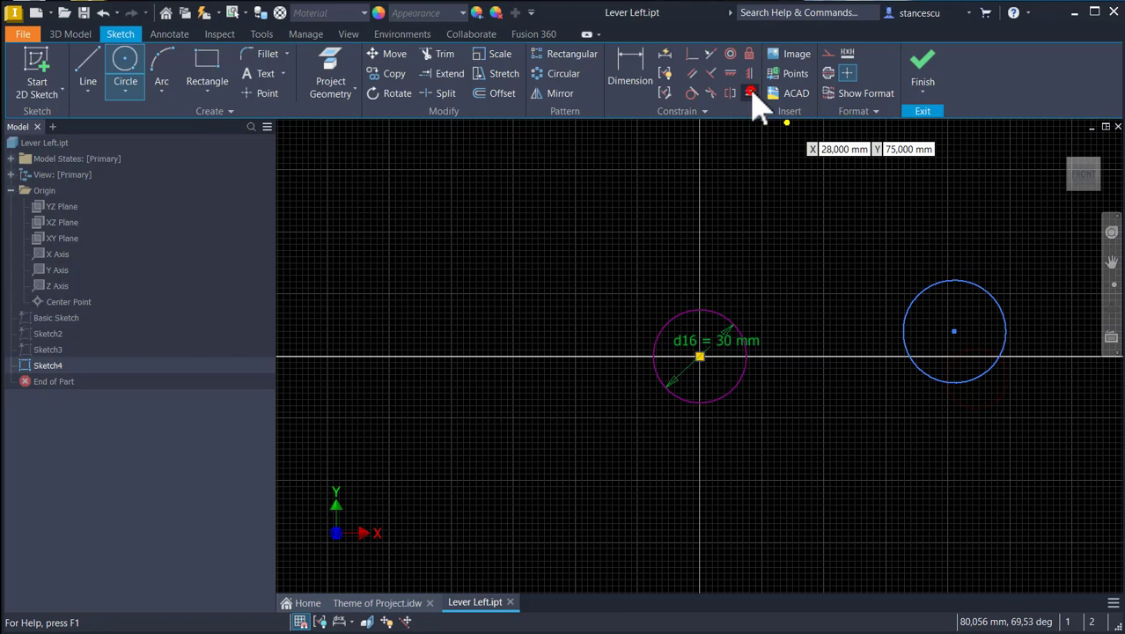
{"action": "left_click", "coordinate": [749, 91]}
{"action": "left_click", "coordinate": [958, 280]}
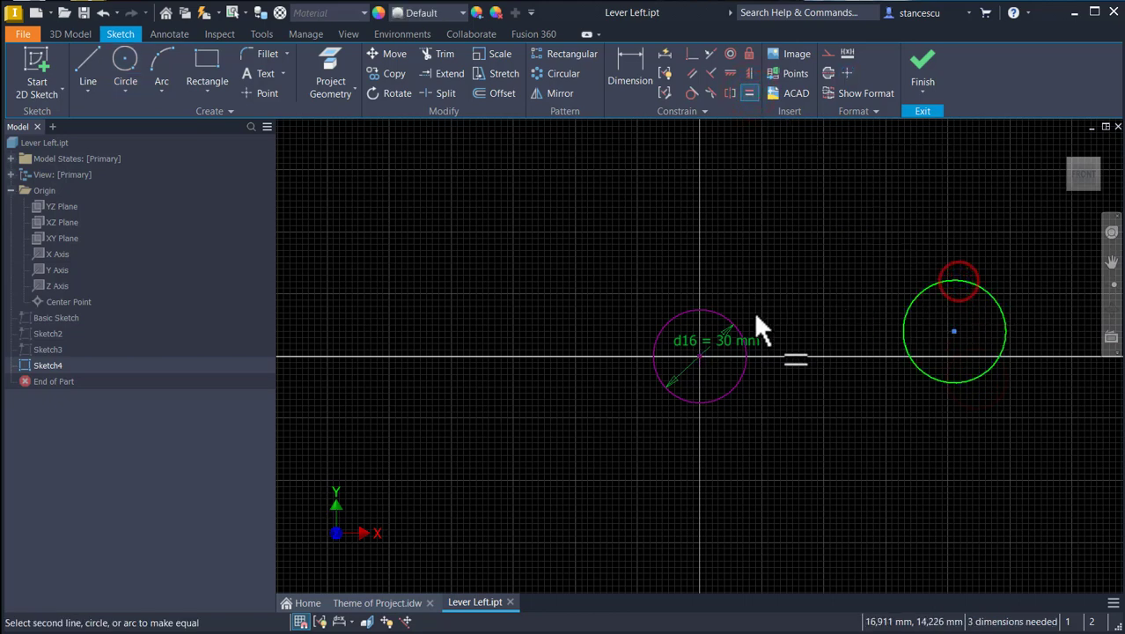
{"action": "left_click", "coordinate": [723, 318]}
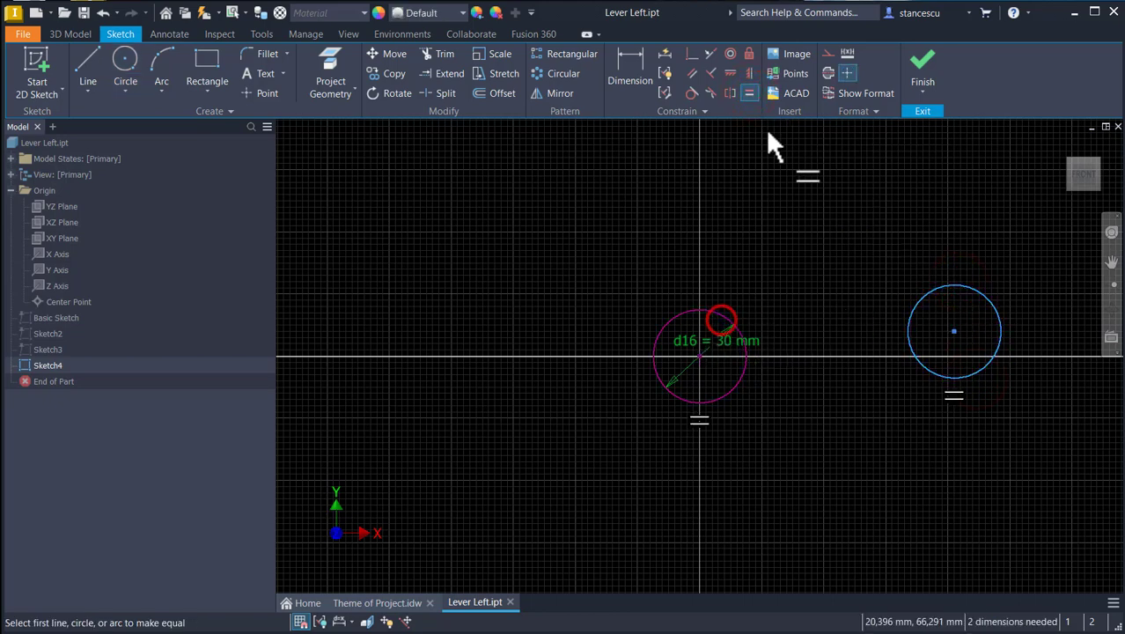
Align the second circle's centre horizontally with the first circle's centre at the origin.
{"action": "left_click", "coordinate": [729, 74]}
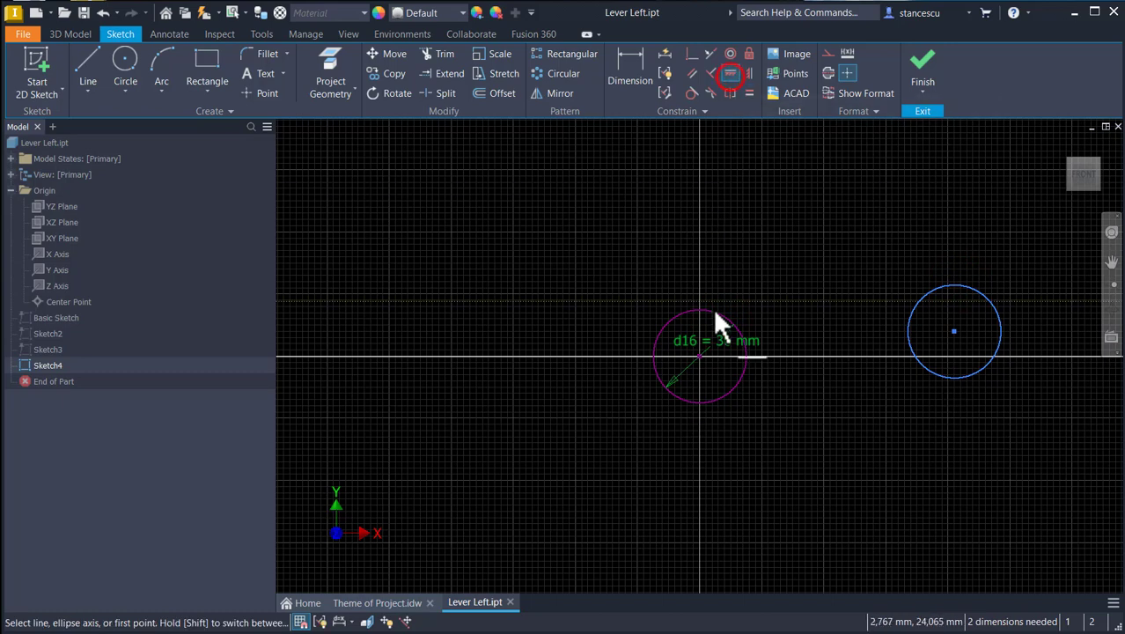
{"action": "left_click", "coordinate": [957, 333]}
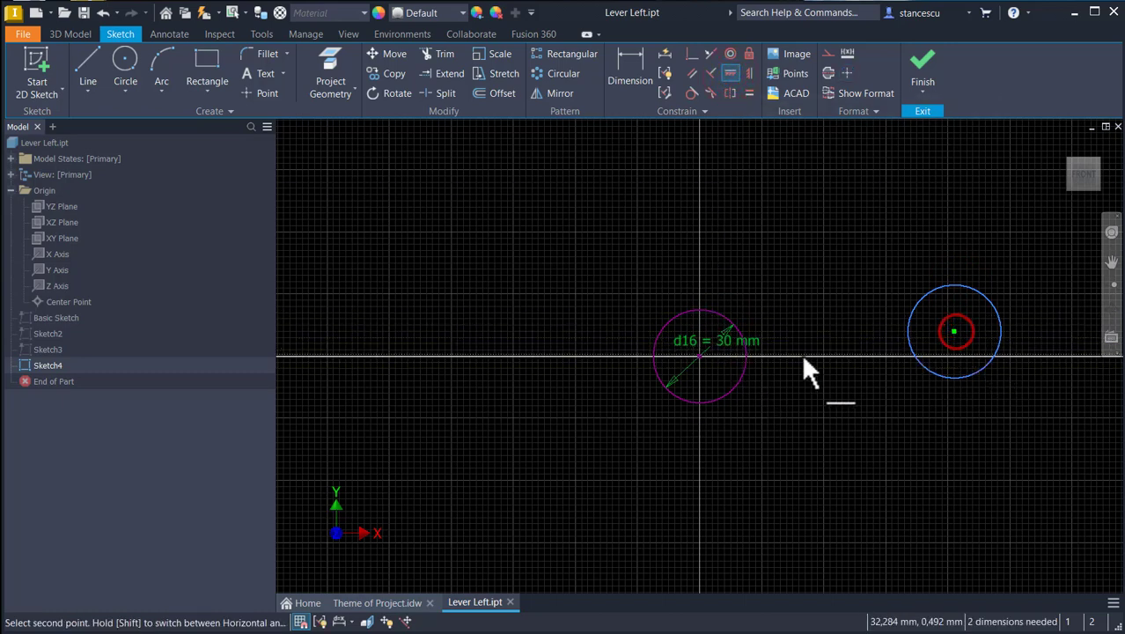
{"action": "left_click", "coordinate": [701, 359]}
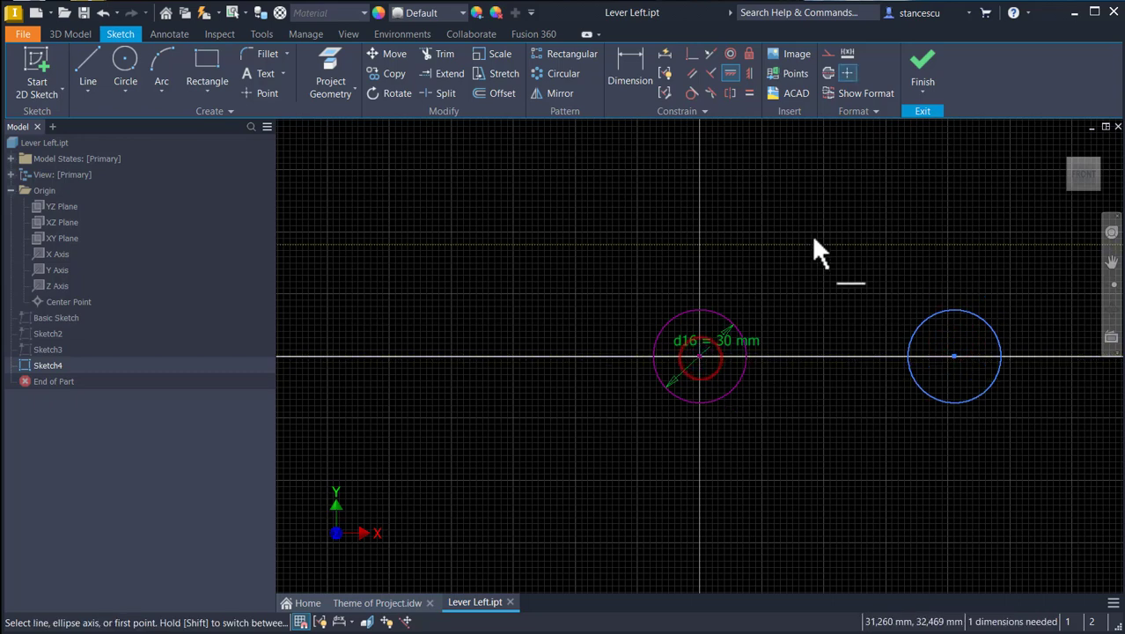
{"action": "key", "text": "Escape"}
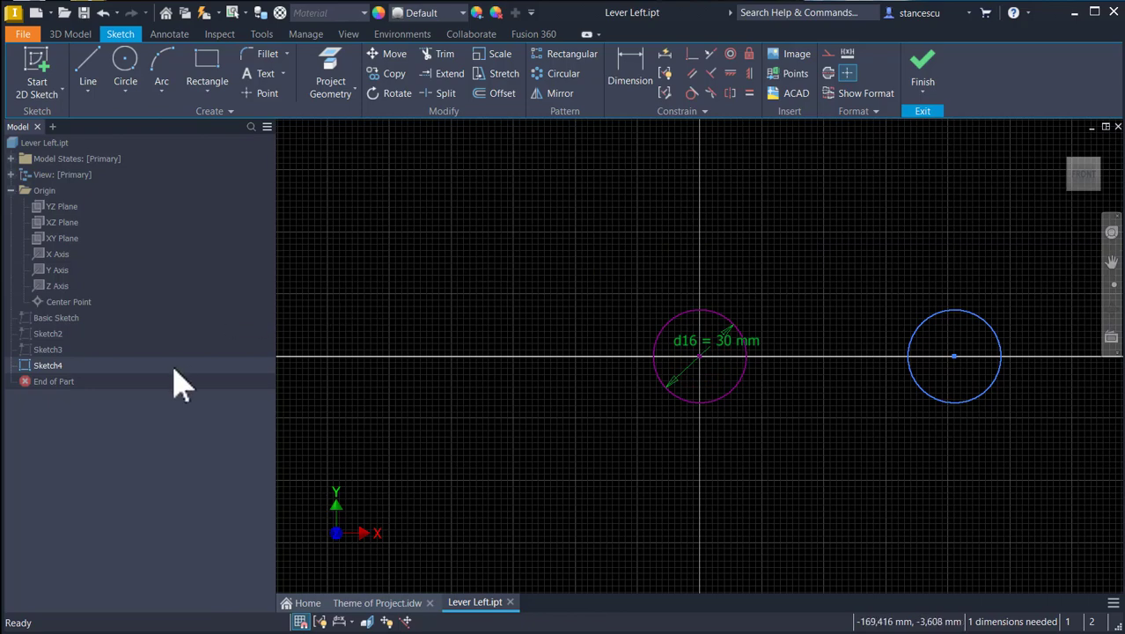
Look up the lever length parameter in Sketch3 and dimension the horizontal distance between the two circle centres as d9.
{"action": "left_click", "coordinate": [47, 349]}
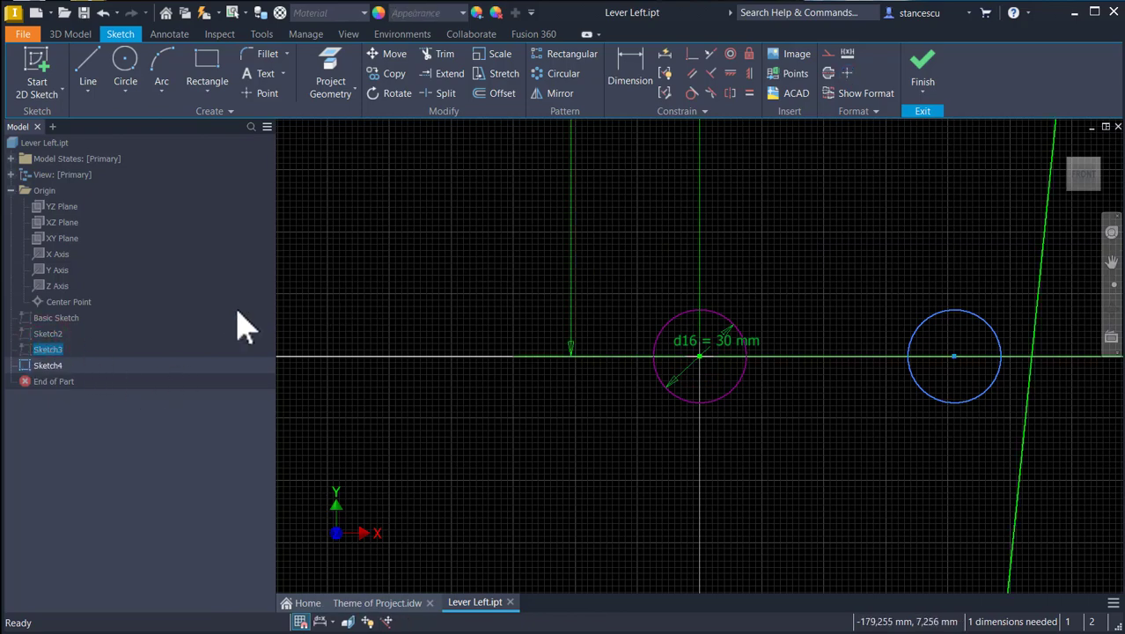
{"action": "scroll", "coordinate": [456, 269], "scroll_direction": "up", "scroll_amount": 6}
{"action": "scroll", "coordinate": [456, 269], "scroll_direction": "down", "scroll_amount": 6}
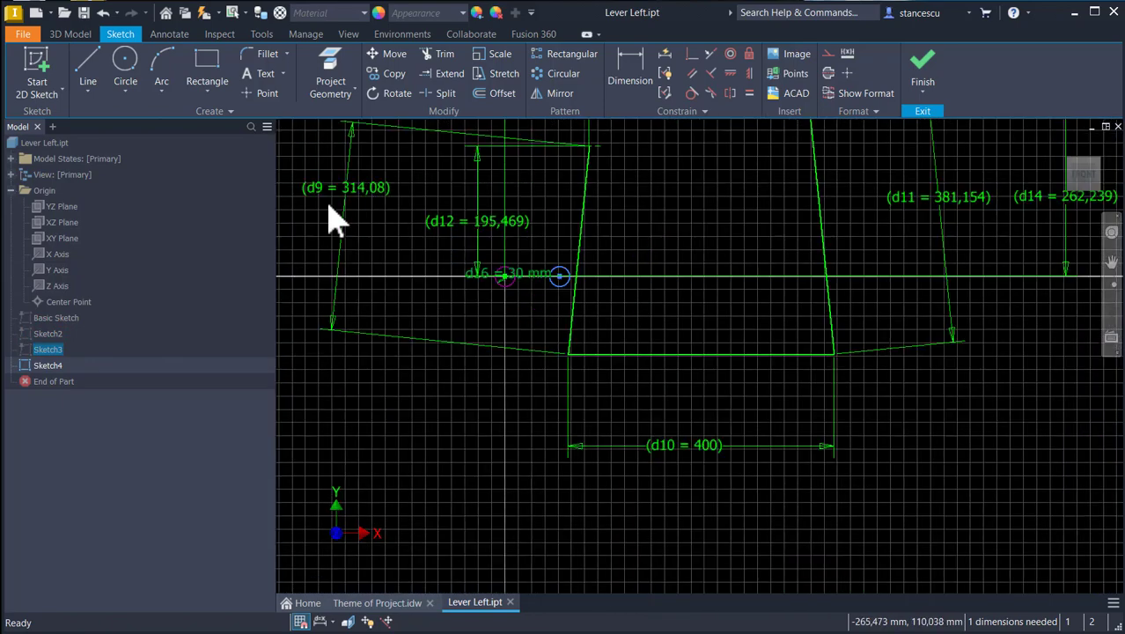
{"action": "middle_click_drag", "start_coordinate": [338, 211], "coordinate": [401, 271]}
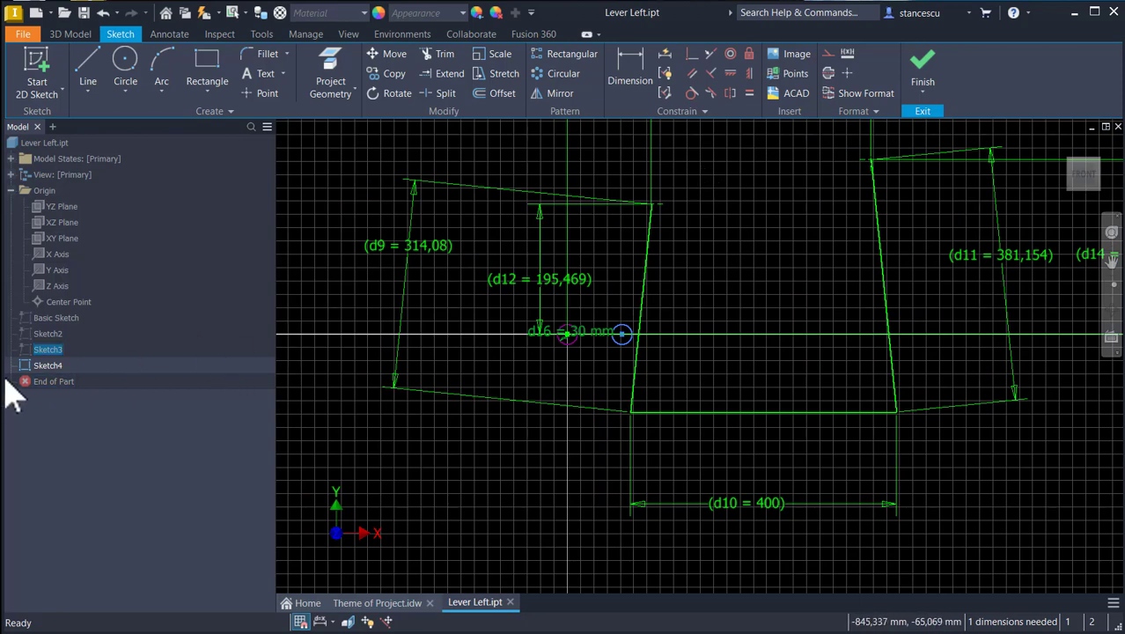
{"action": "left_click", "coordinate": [27, 368]}
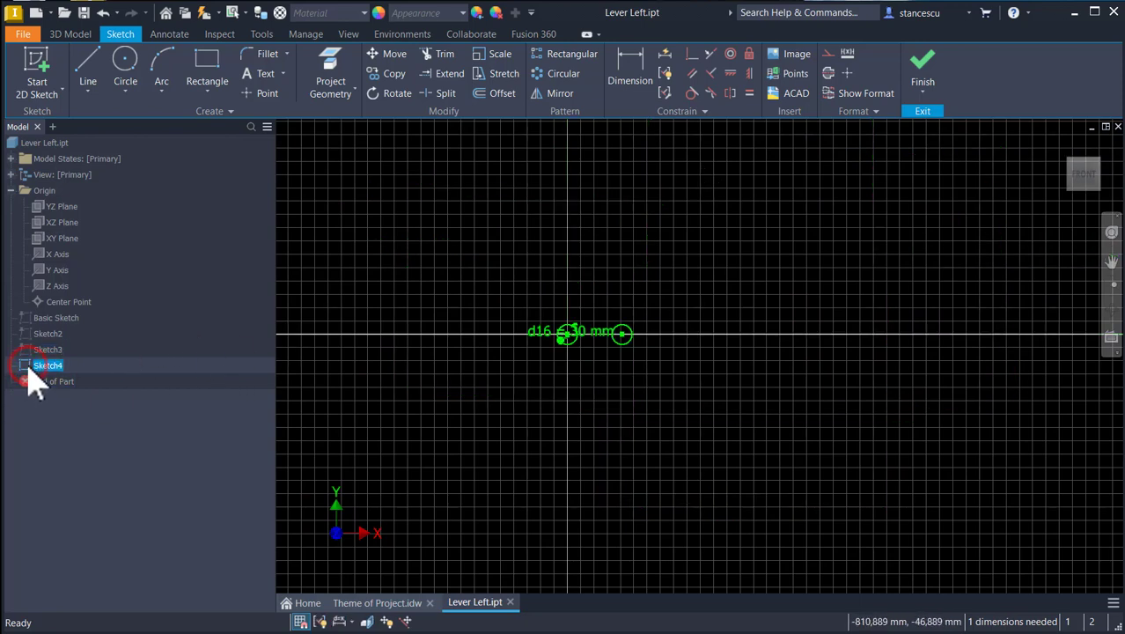
{"action": "left_click", "coordinate": [645, 56]}
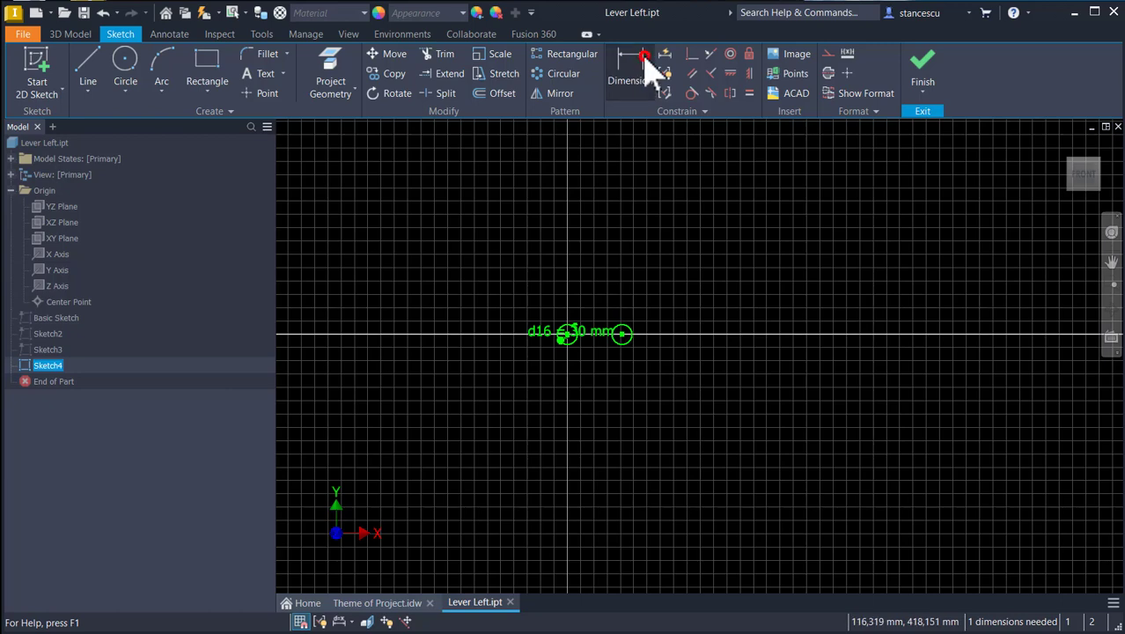
{"action": "left_click", "coordinate": [578, 344]}
{"action": "left_click", "coordinate": [620, 338]}
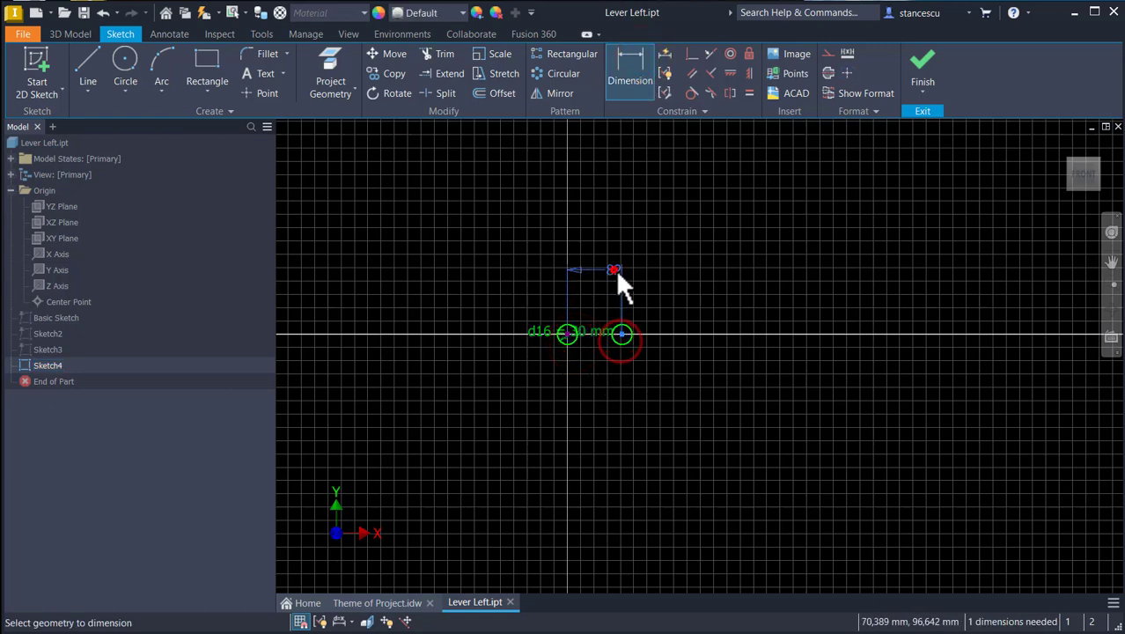
{"action": "left_click", "coordinate": [615, 269]}
{"action": "type", "text": "d0"}
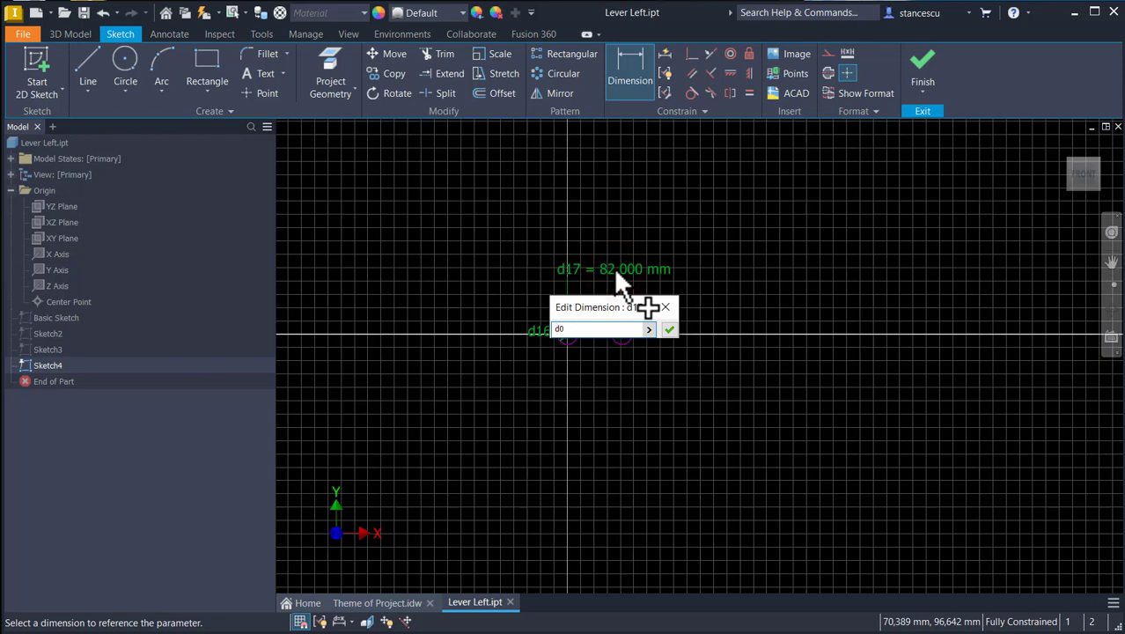
{"action": "key", "text": "BackSpace"}
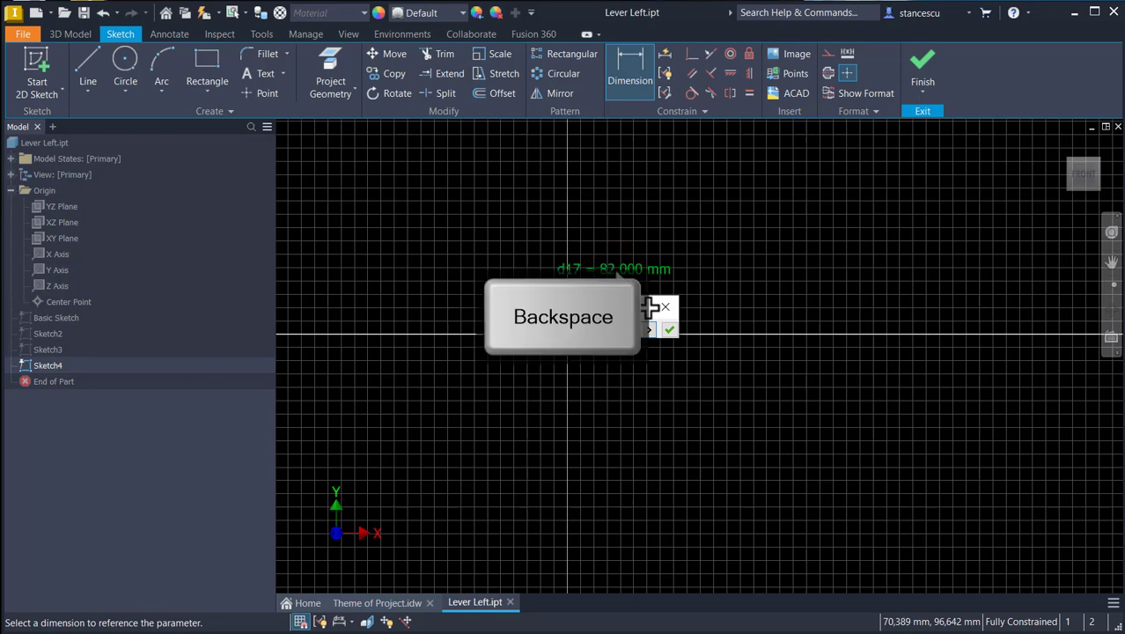
{"action": "type", "text": "9"}
{"action": "key", "text": "Return"}
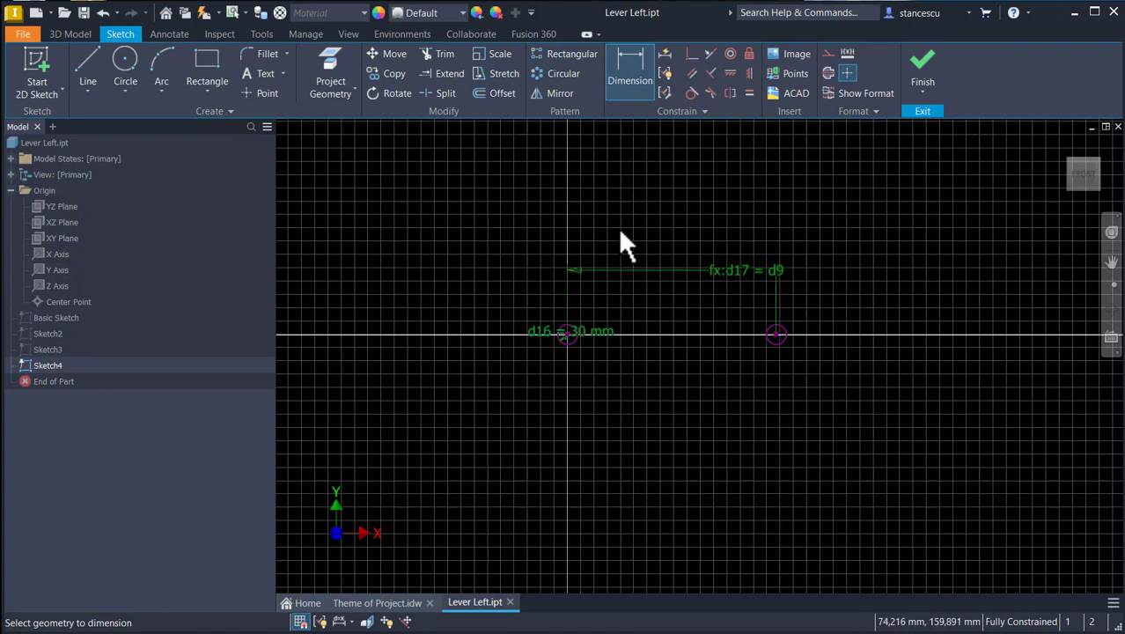
Connect the two circles with two parallel horizontal lines about 16 mm apart and constrain the lines to equal length.
{"action": "key", "text": "Num_Lock"}
{"action": "key", "text": "Home"}
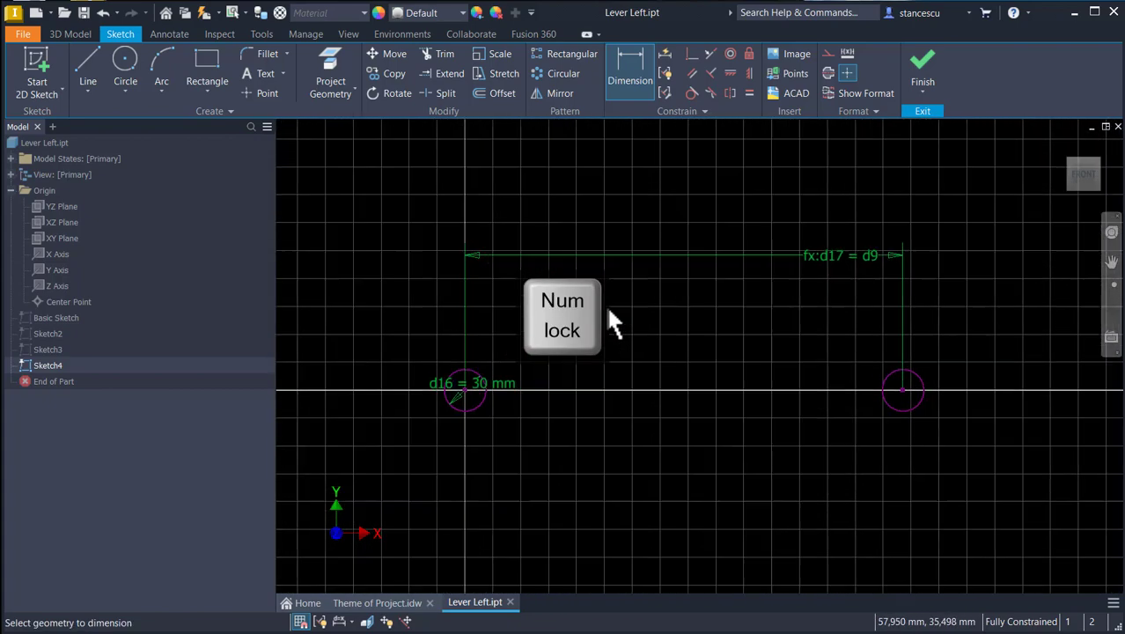
{"action": "left_click", "coordinate": [88, 68]}
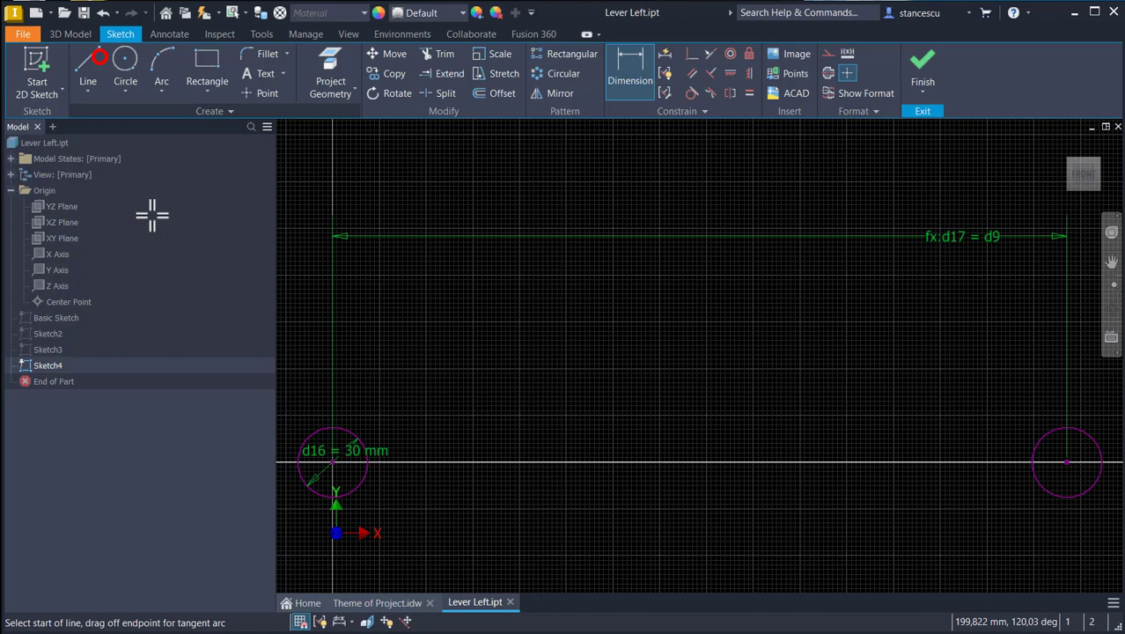
{"action": "left_click", "coordinate": [365, 439]}
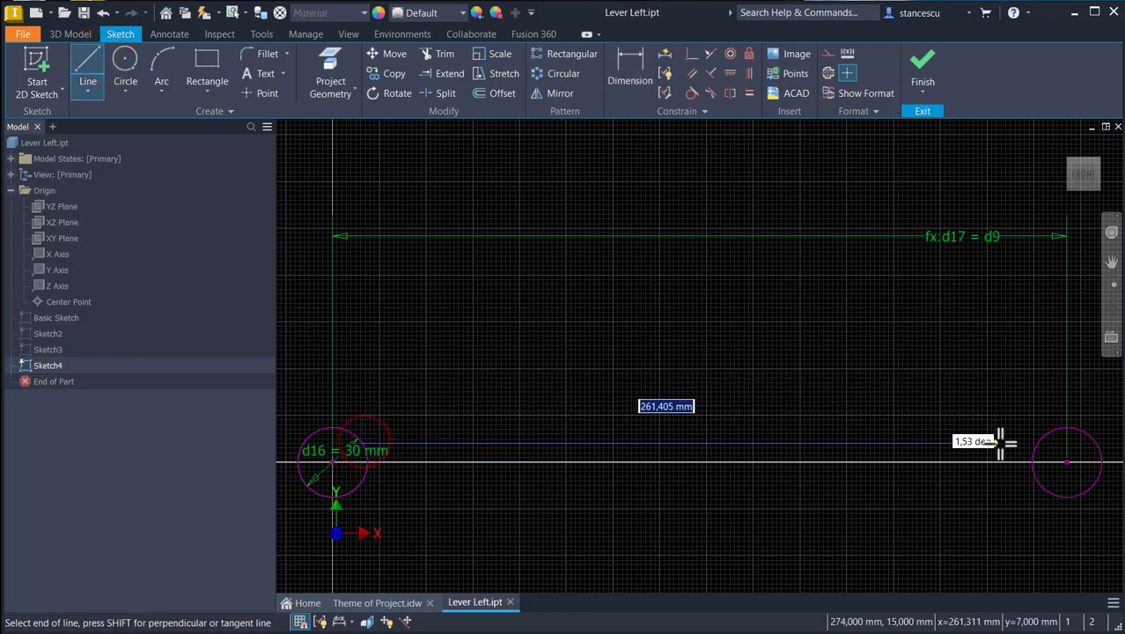
{"action": "double_click", "coordinate": [1036, 445]}
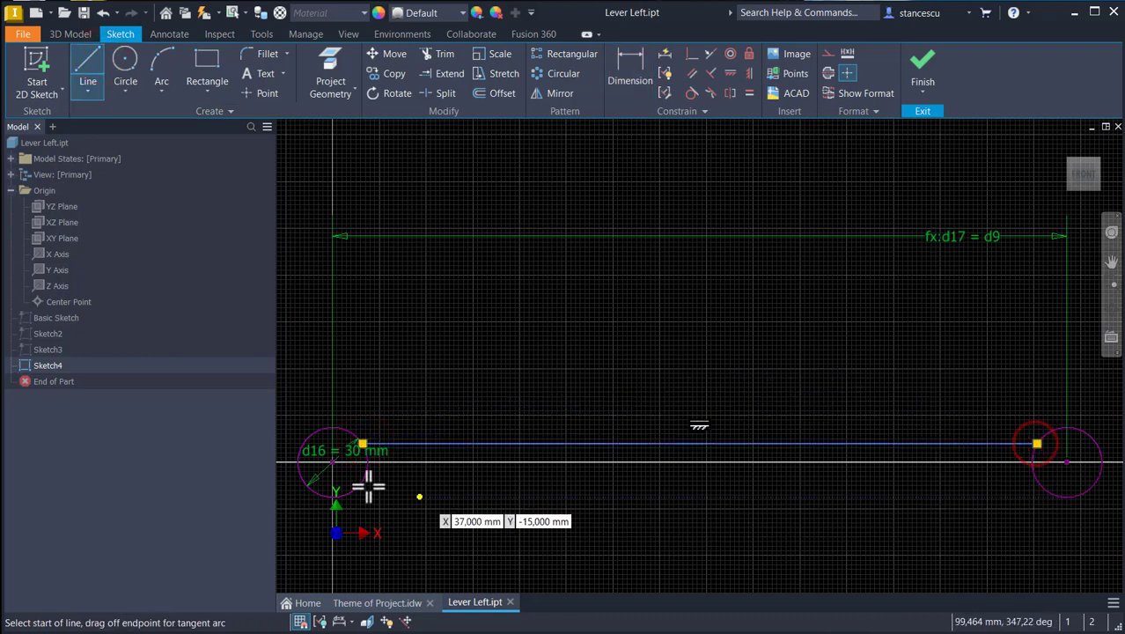
{"action": "left_click", "coordinate": [361, 484]}
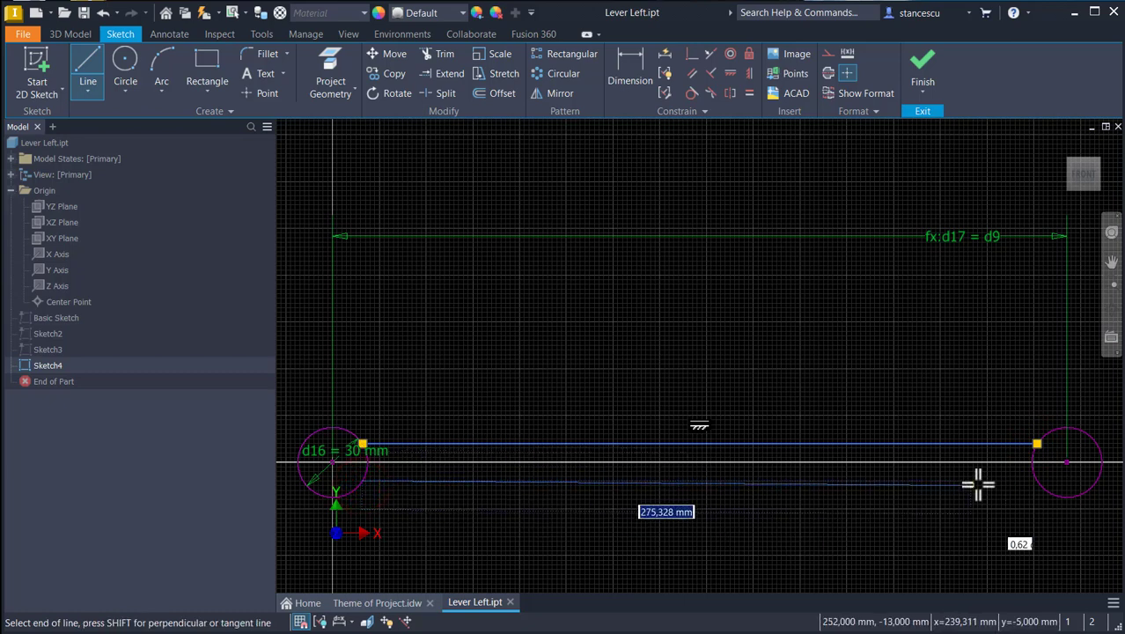
{"action": "double_click", "coordinate": [1039, 480]}
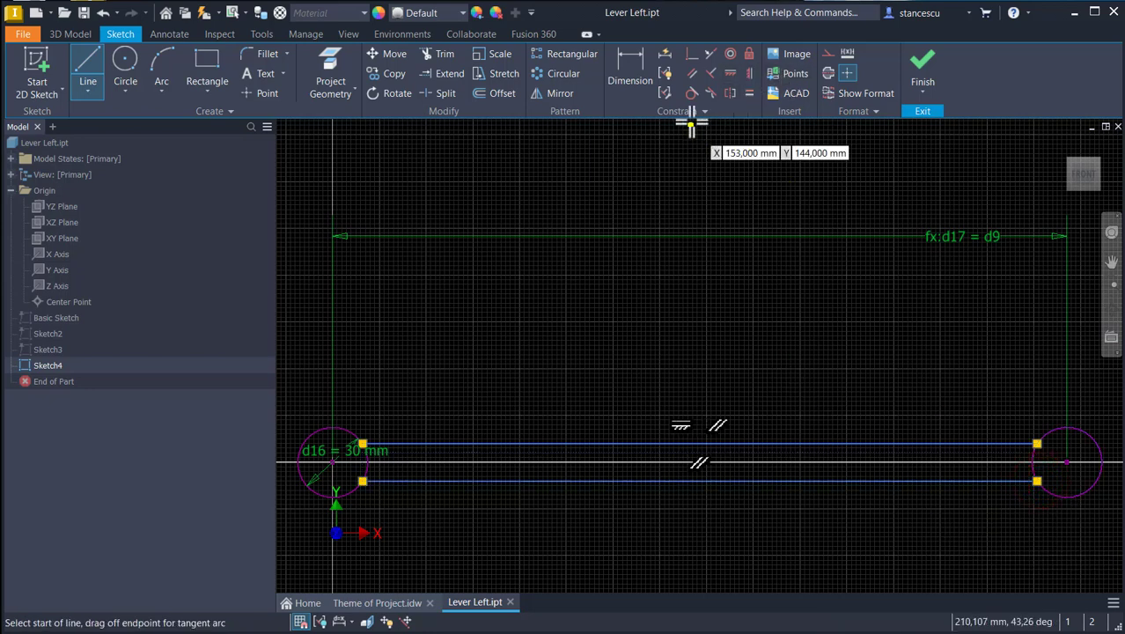
{"action": "left_click", "coordinate": [682, 443]}
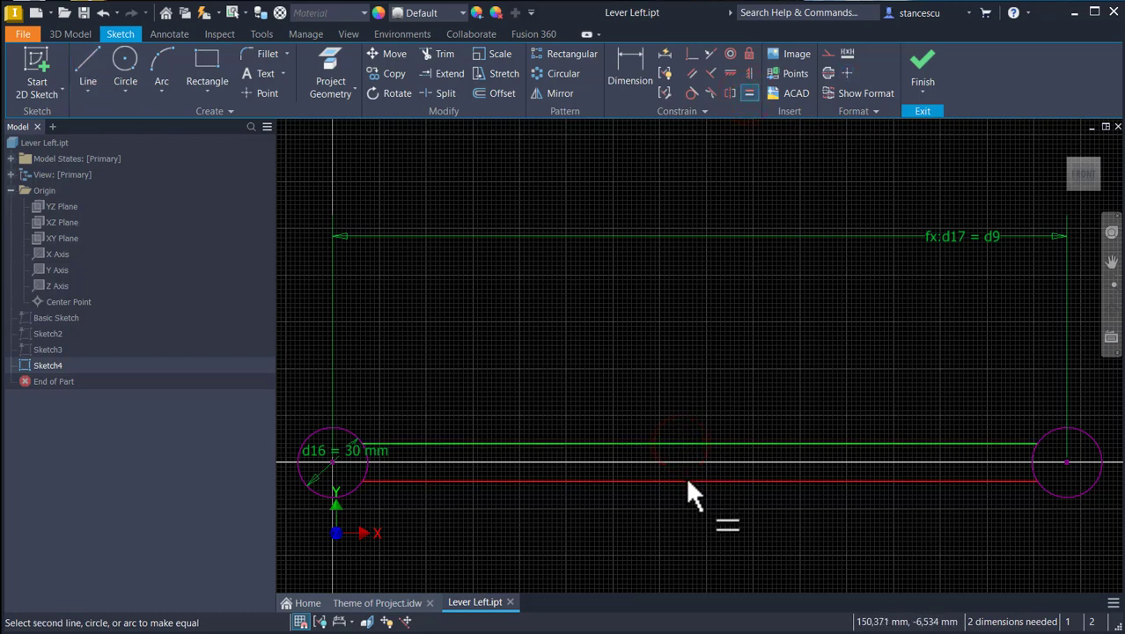
{"action": "left_click", "coordinate": [685, 479]}
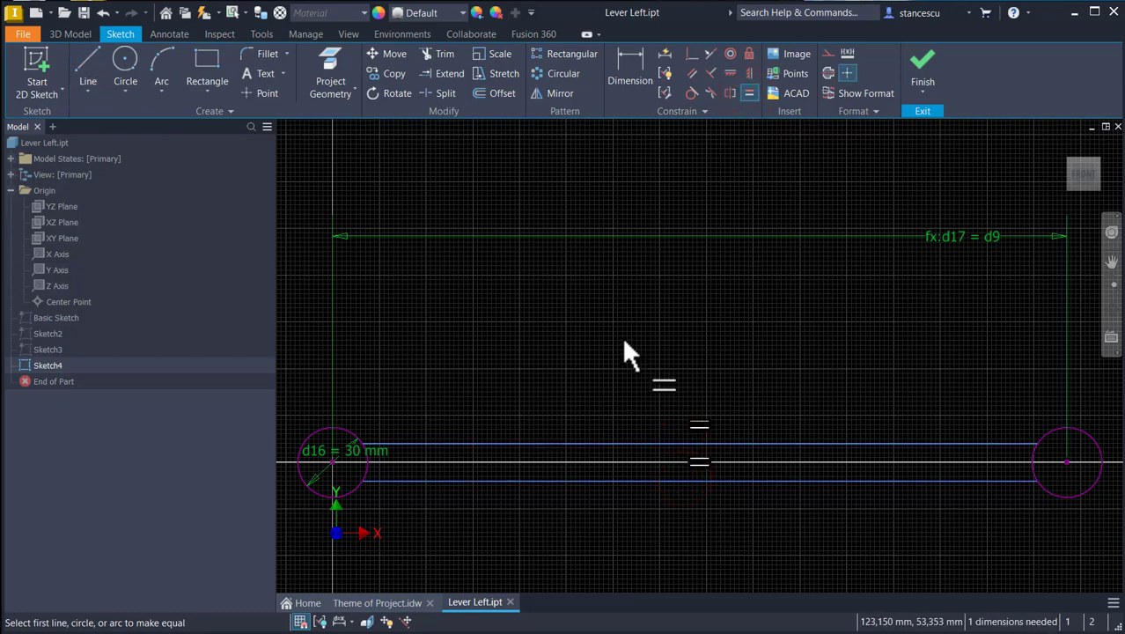
Trim away the inner arc of each circle between the two connecting lines.
{"action": "left_click", "coordinate": [443, 55]}
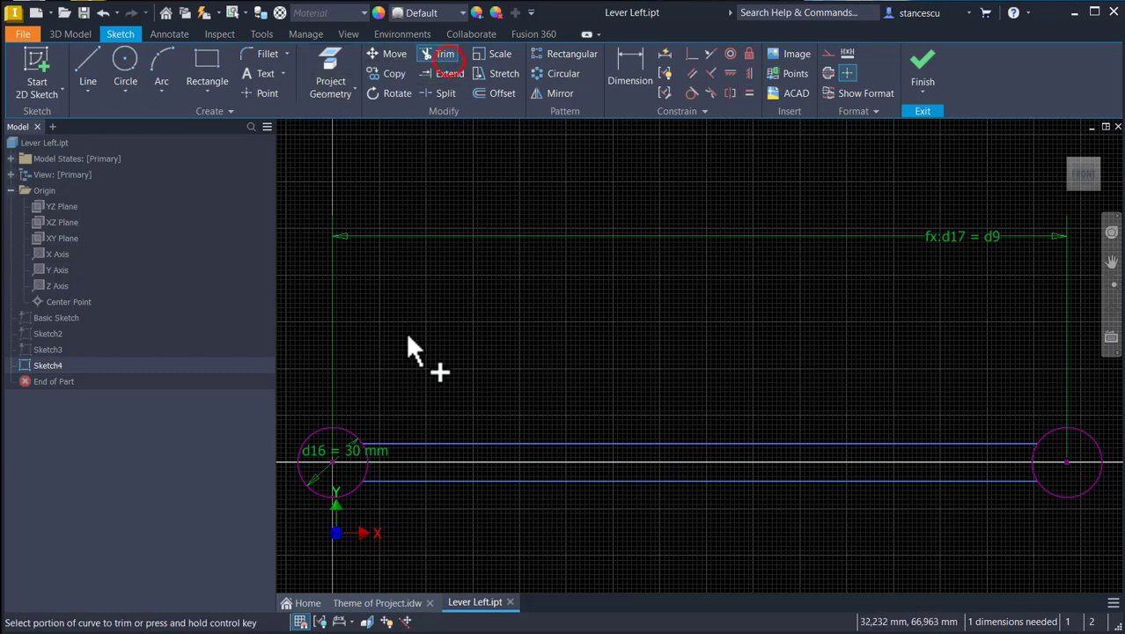
{"action": "left_click", "coordinate": [372, 467]}
{"action": "left_click", "coordinate": [1034, 476]}
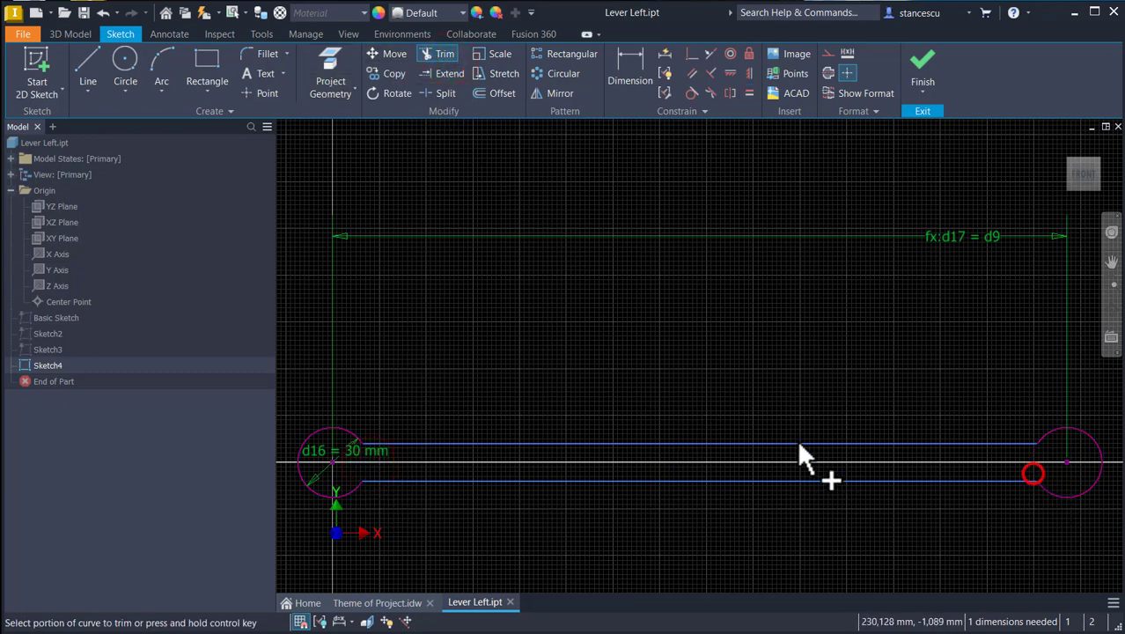
Draw a 15 mm diameter hole circle centred on the sketch origin.
{"action": "left_click", "coordinate": [126, 75]}
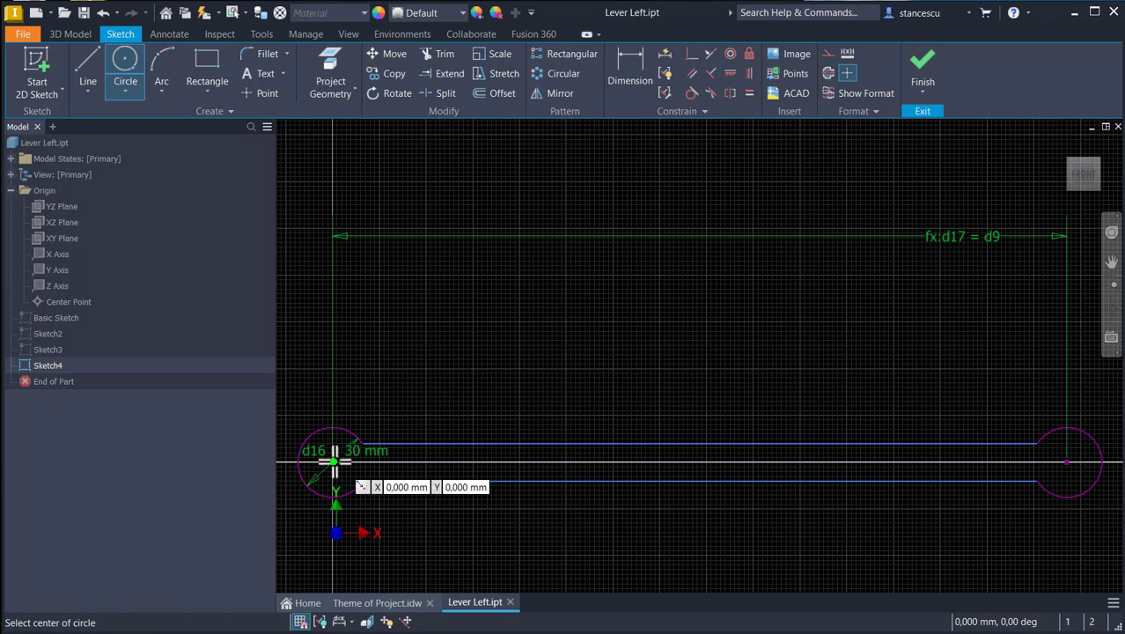
{"action": "left_click", "coordinate": [336, 461]}
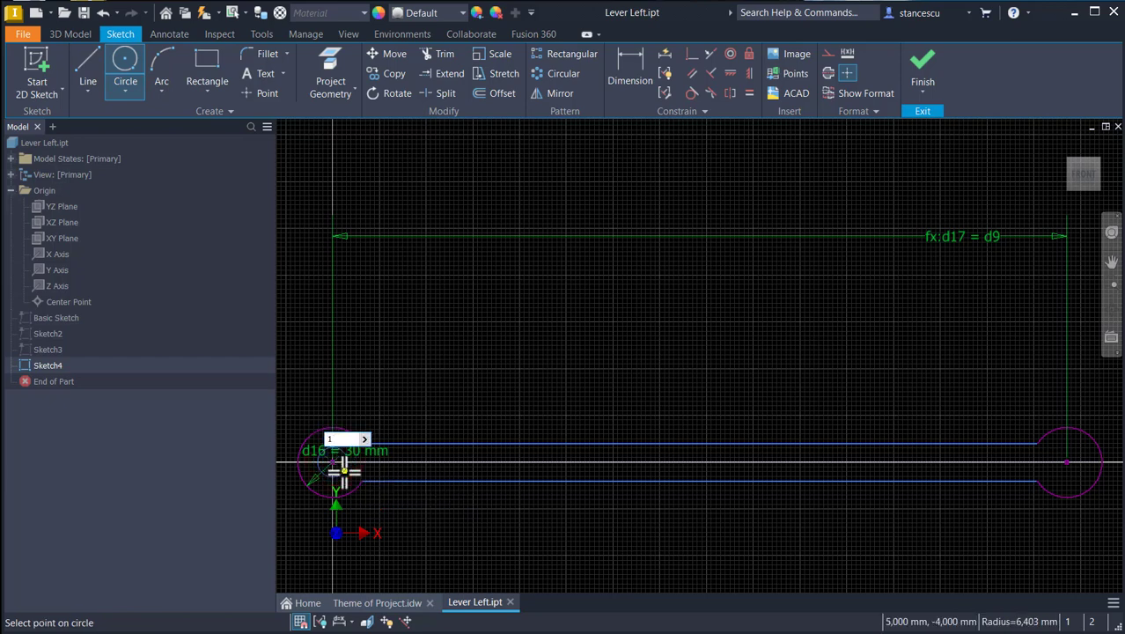
{"action": "key", "text": "Return"}
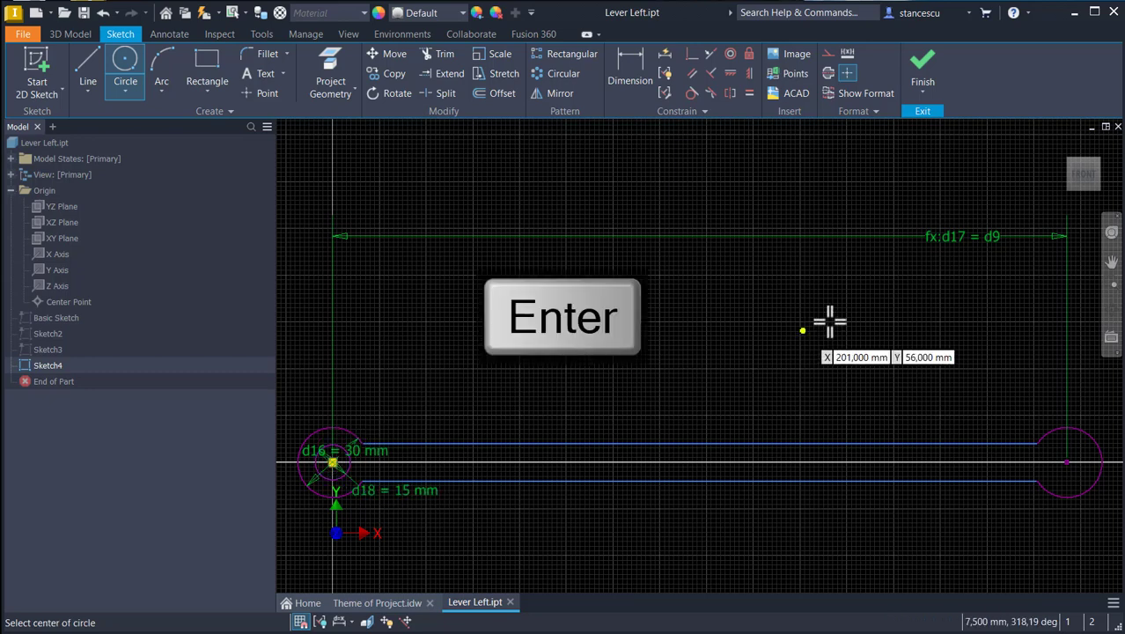
Draw a hole circle concentric with the lever's far end and constrain it equal to the 15 mm circle.
{"action": "left_click", "coordinate": [1067, 462]}
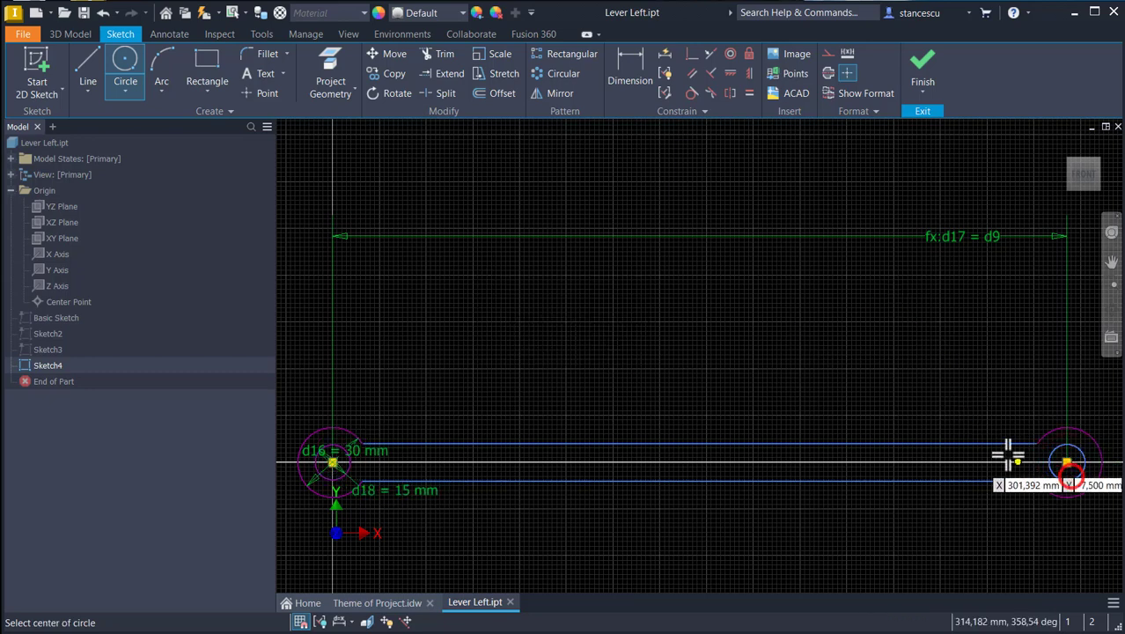
{"action": "key", "text": "Escape"}
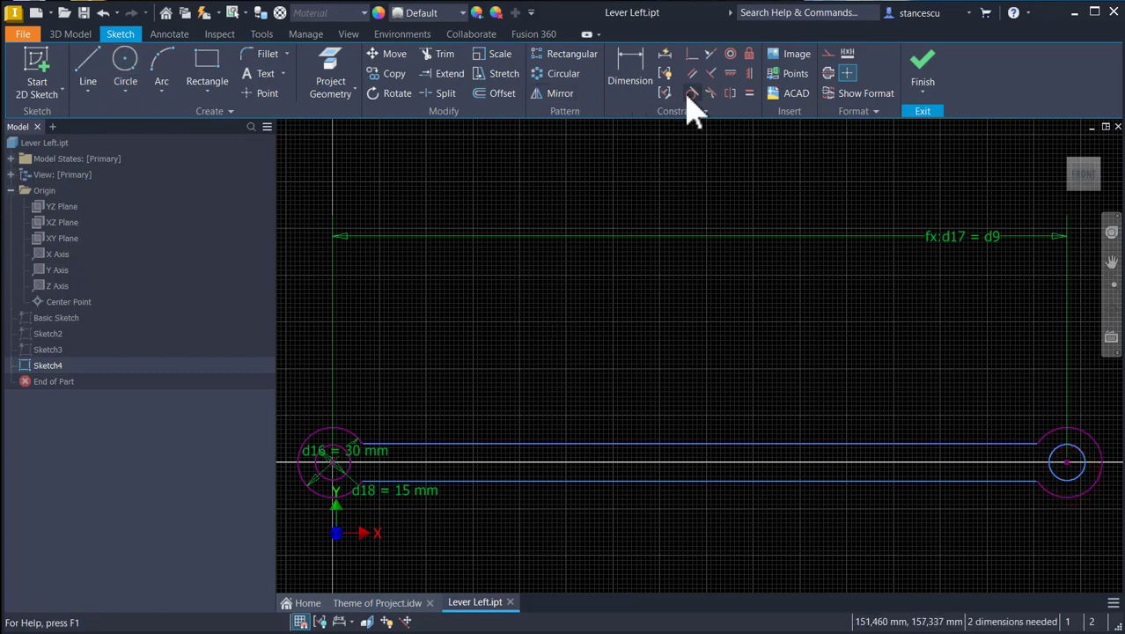
{"action": "left_click", "coordinate": [749, 93]}
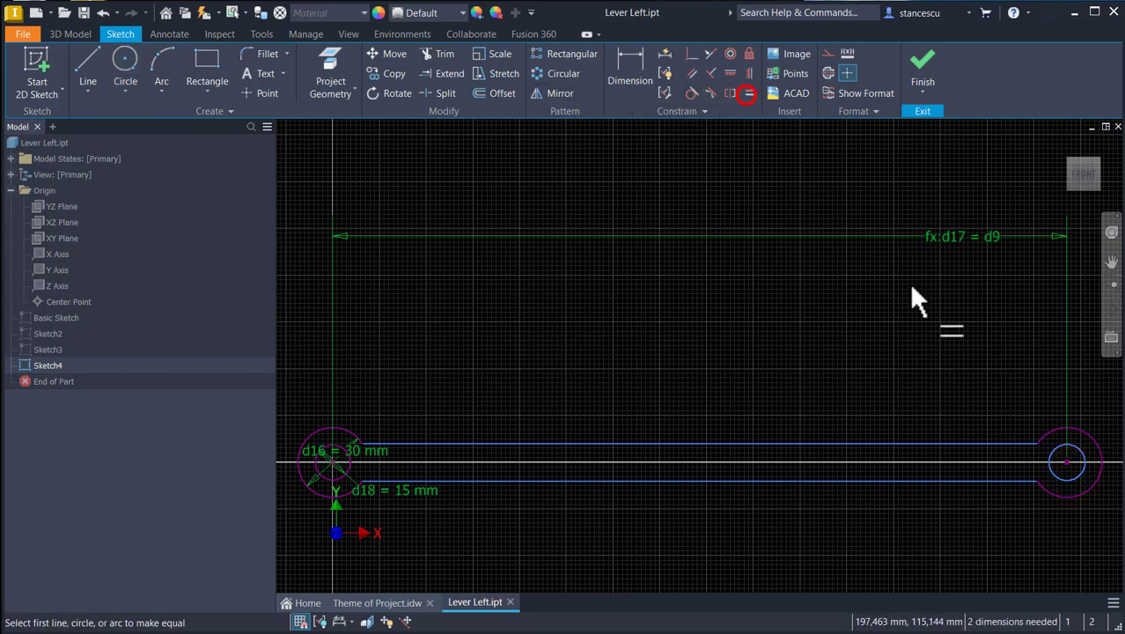
{"action": "left_click", "coordinate": [1084, 473]}
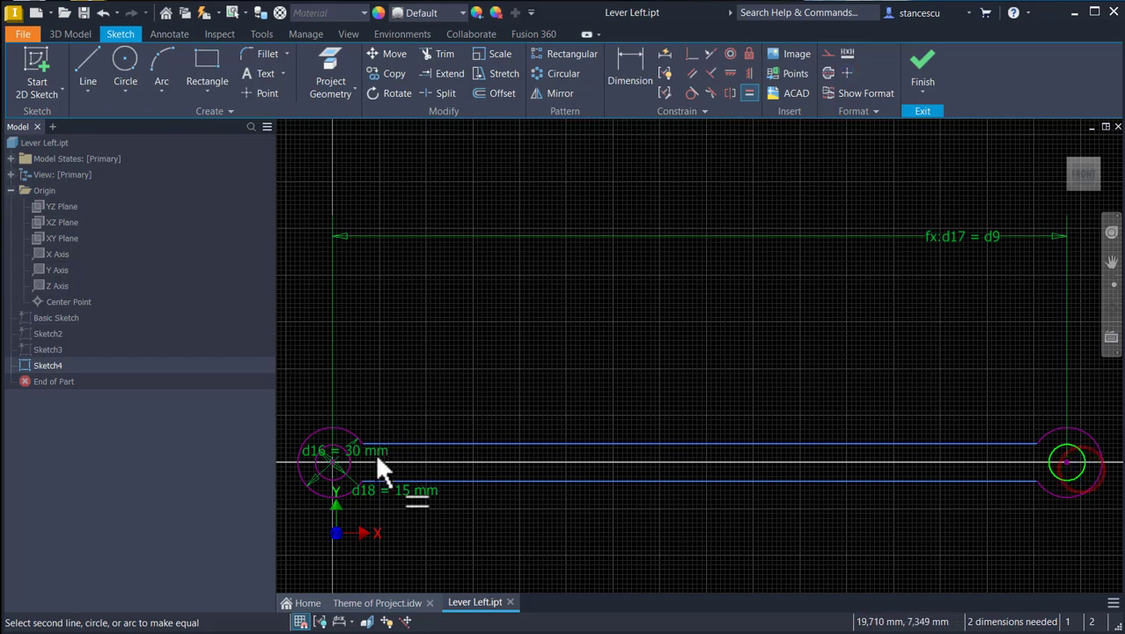
{"action": "left_click", "coordinate": [346, 480]}
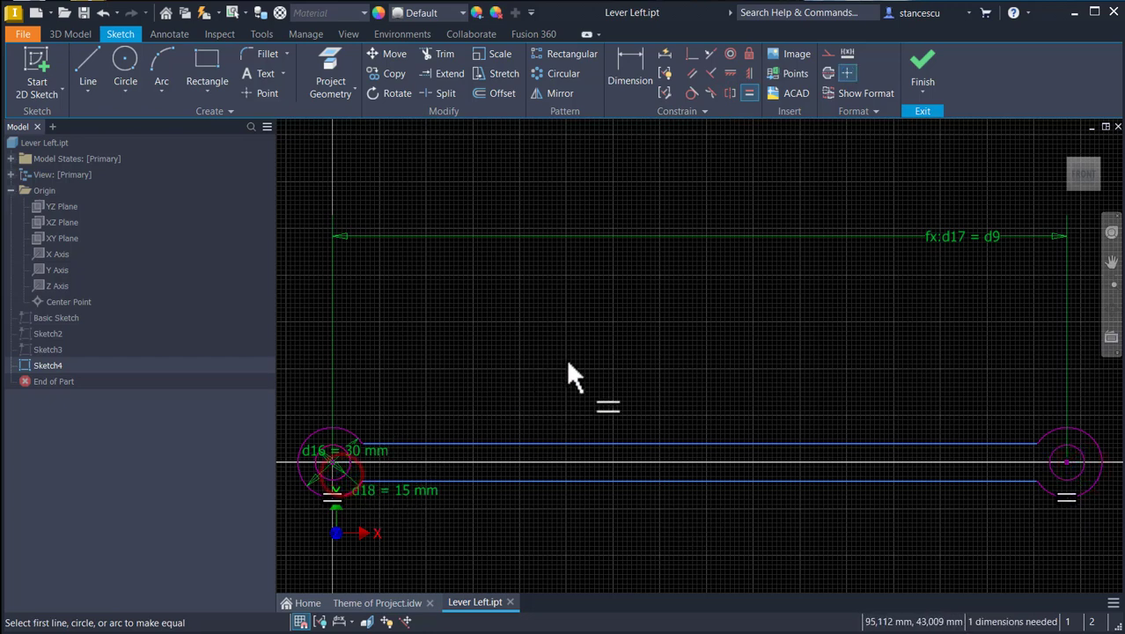
Dimension the distance between the two connecting lines as 15 mm and finish the sketch.
{"action": "left_click", "coordinate": [635, 82]}
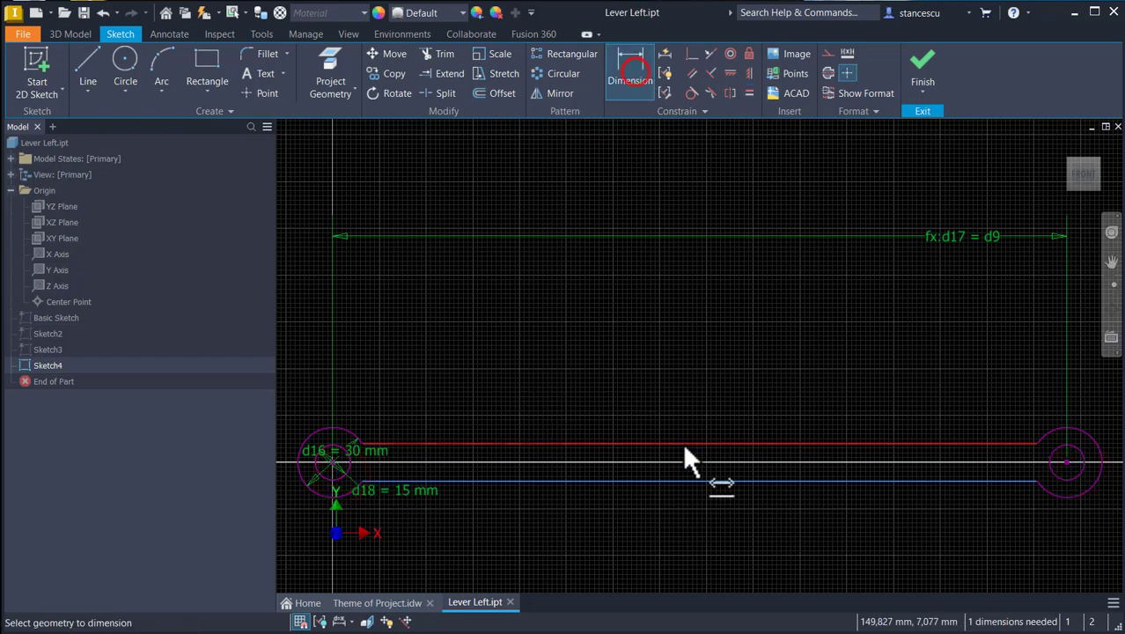
{"action": "left_click", "coordinate": [682, 442]}
{"action": "left_click", "coordinate": [679, 485]}
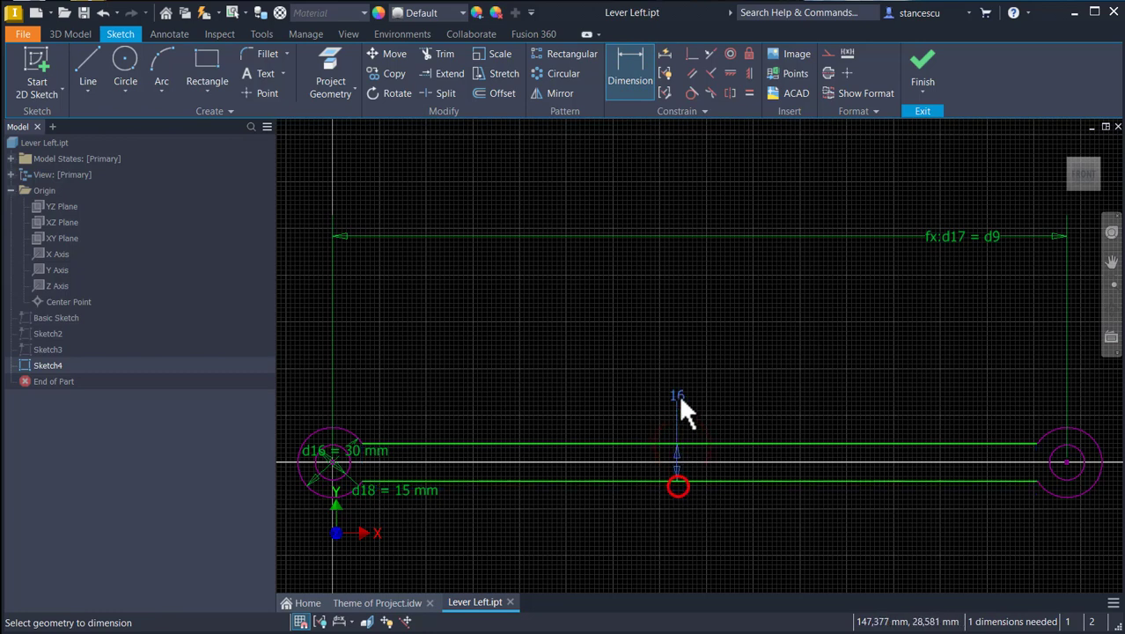
{"action": "left_click", "coordinate": [682, 396]}
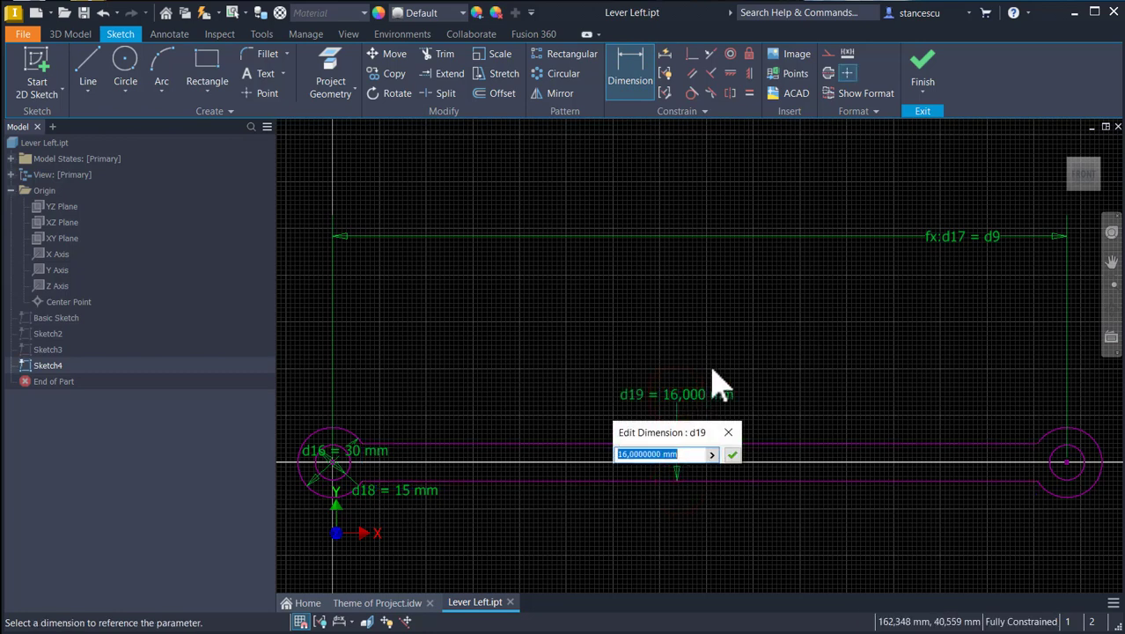
{"action": "key", "text": "Return"}
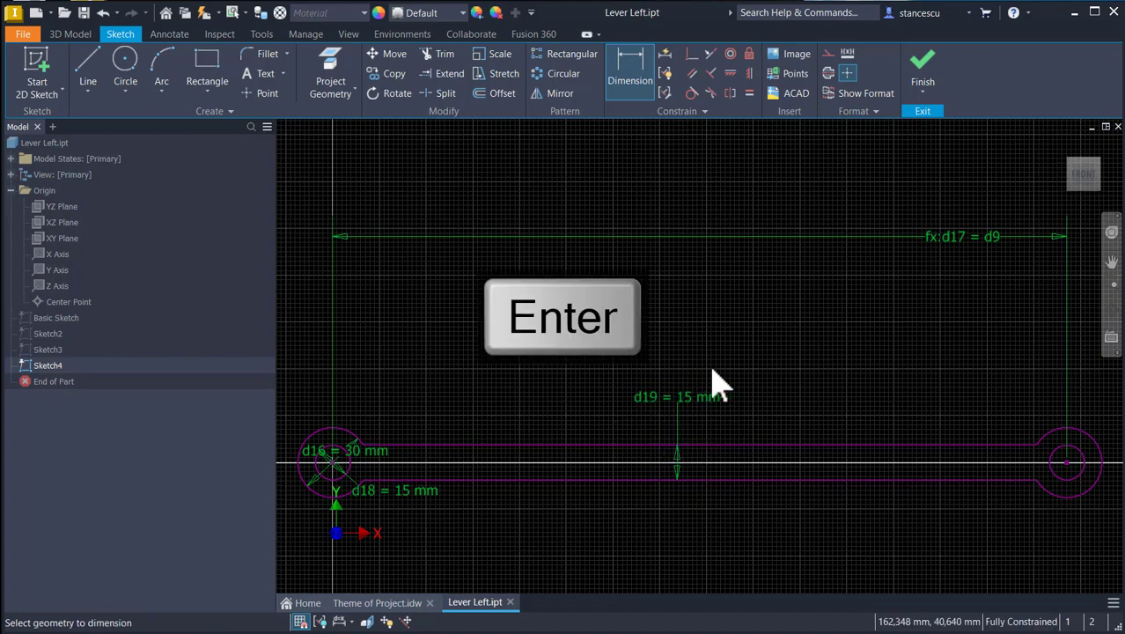
{"action": "left_click", "coordinate": [922, 71]}
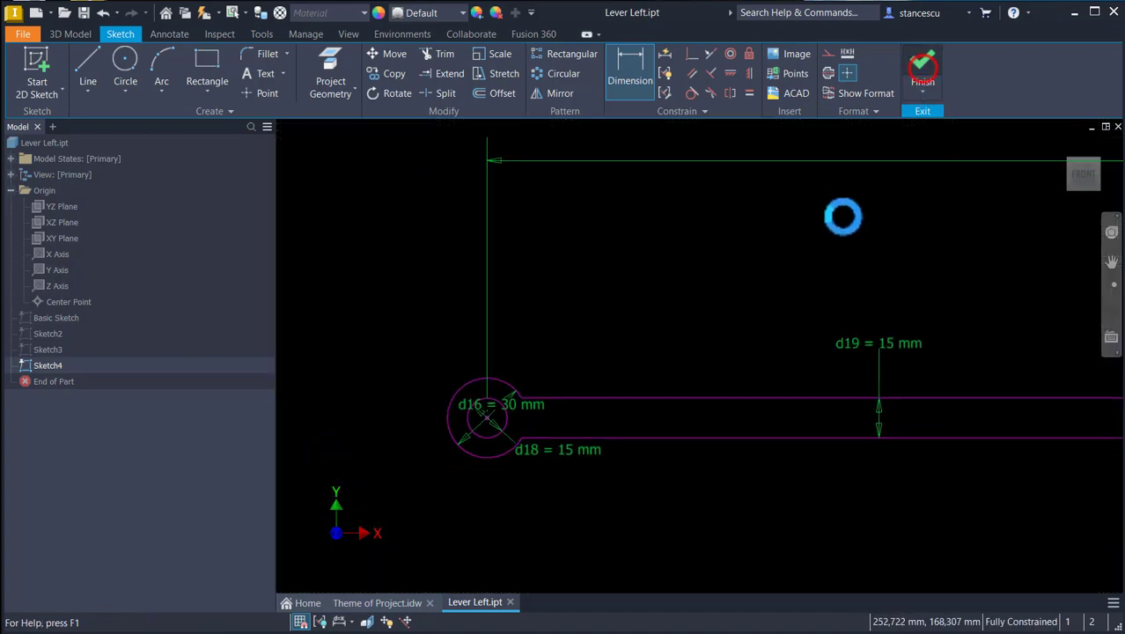
Extrude the lever profile 10 mm into a new solid, leaving both hole circles open.
{"action": "key", "text": "F6"}
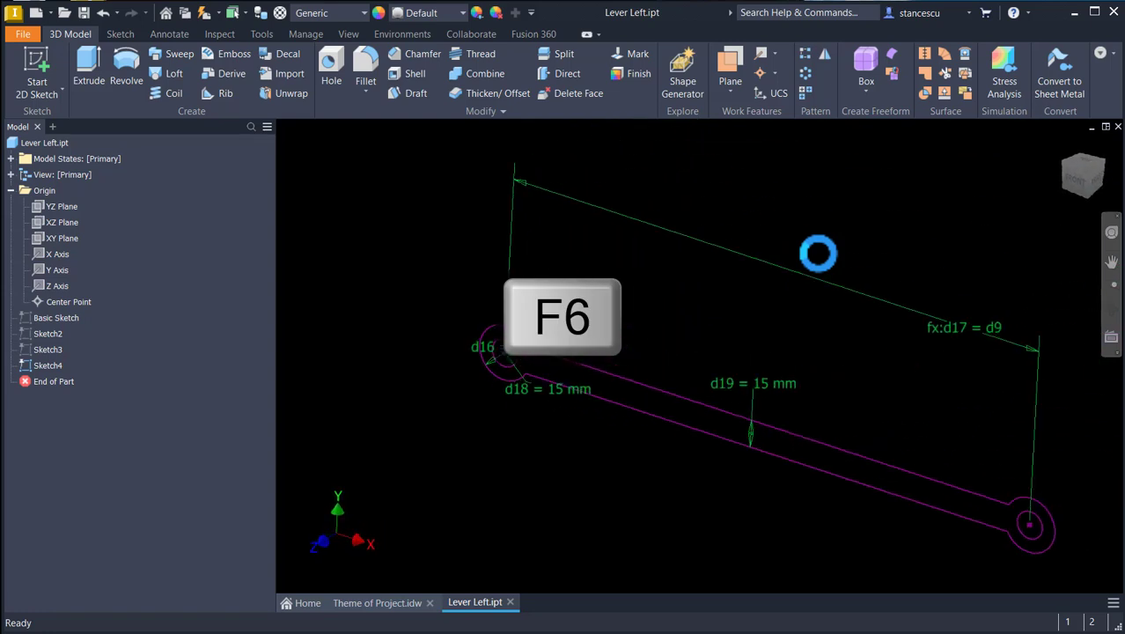
{"action": "left_click", "coordinate": [88, 69]}
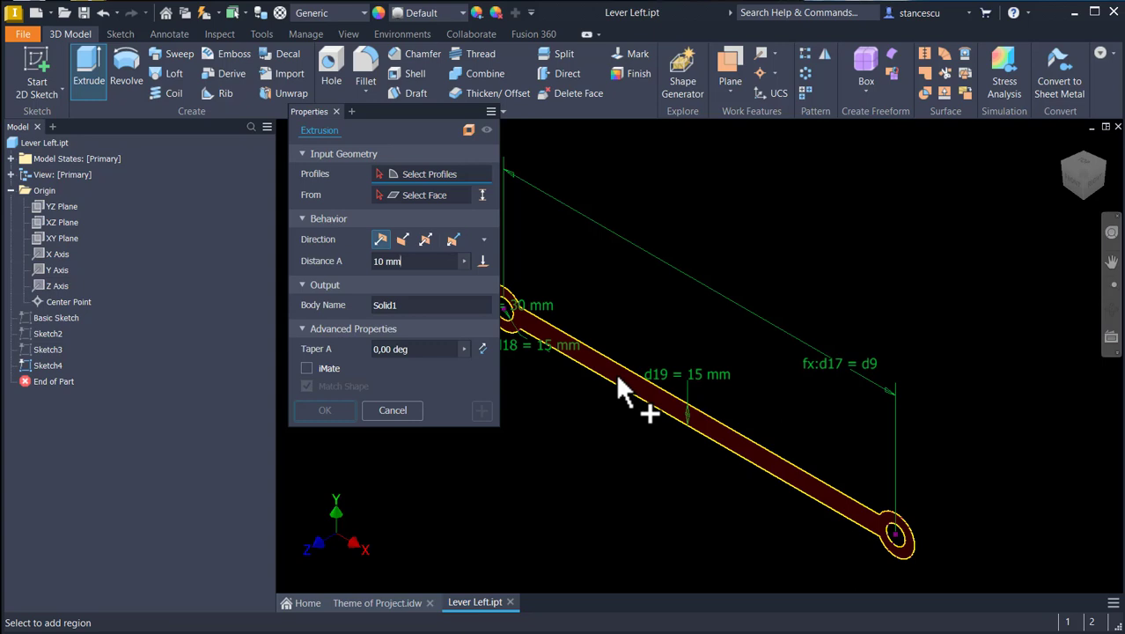
{"action": "left_click", "coordinate": [618, 381]}
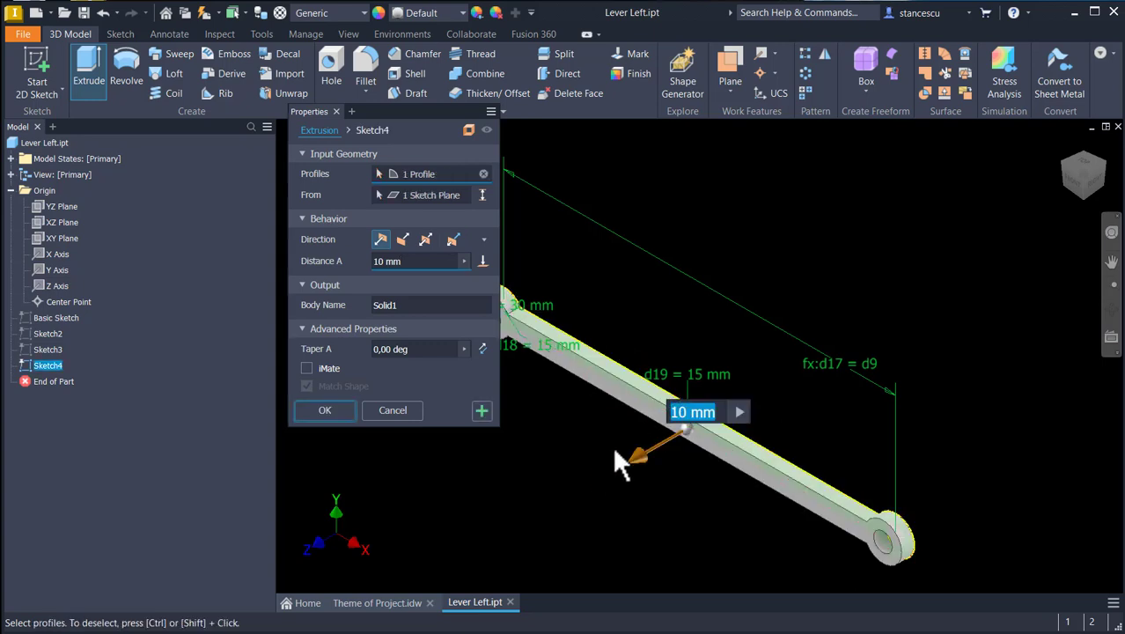
{"action": "left_click", "coordinate": [327, 412]}
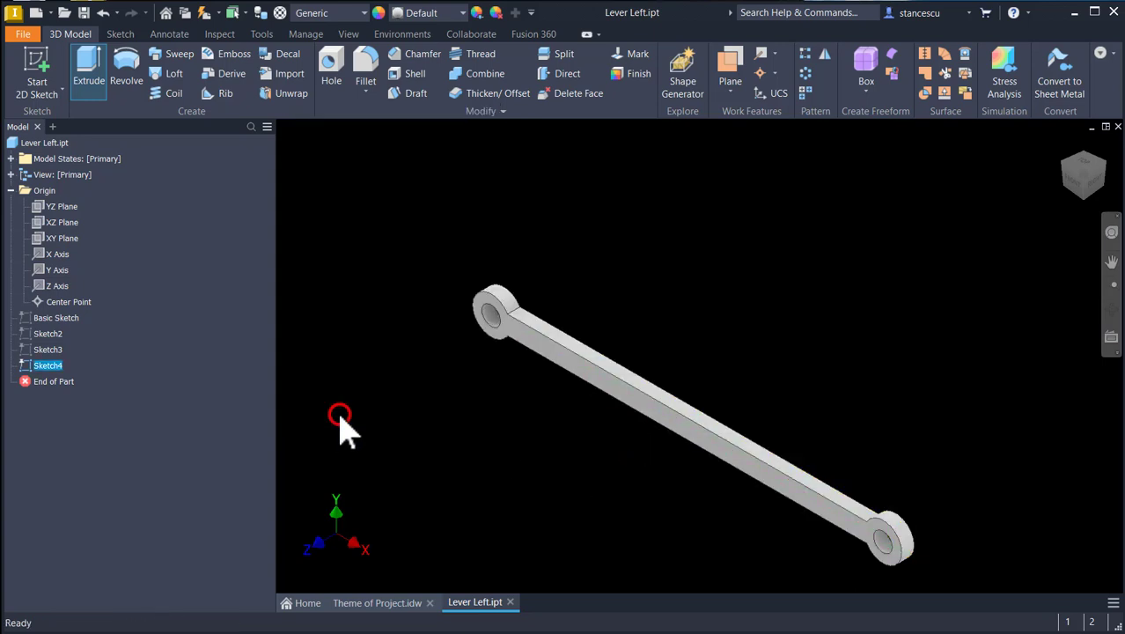
Assign the Steel, Carbon material and the Orange appearance to the lever.
{"action": "left_click", "coordinate": [346, 12]}
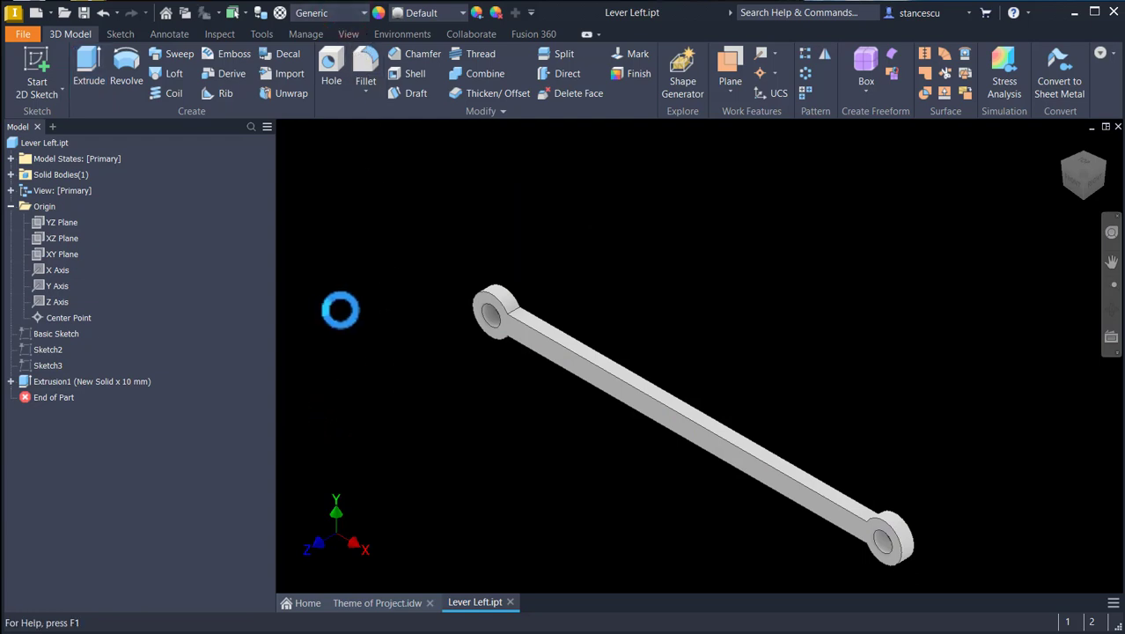
{"action": "scroll", "coordinate": [336, 301], "scroll_direction": "down", "scroll_amount": 10}
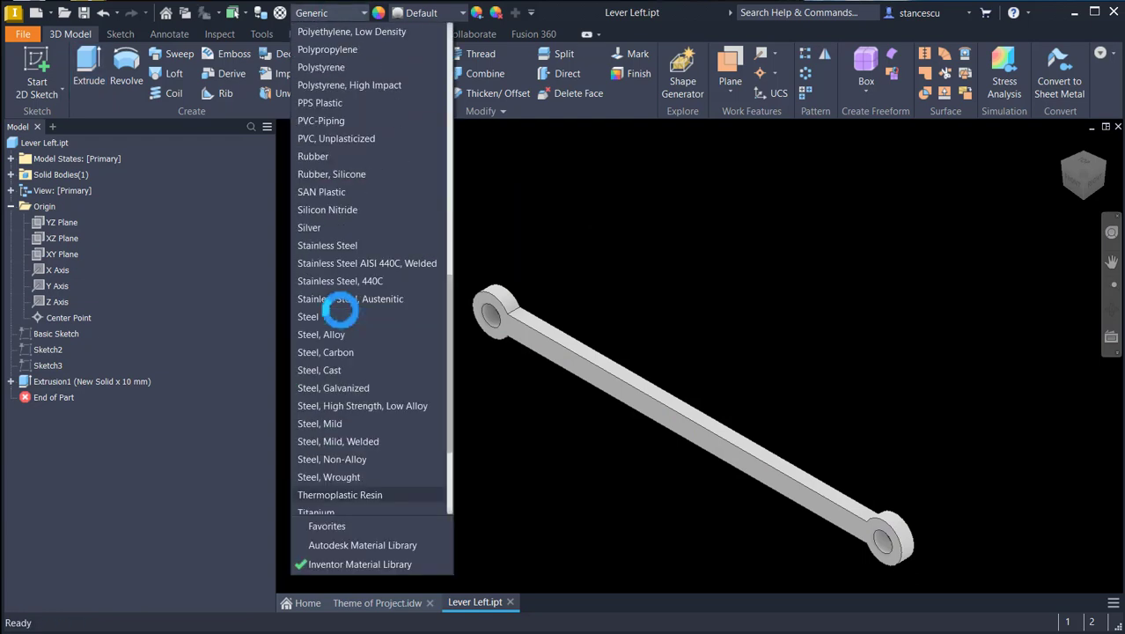
{"action": "left_click", "coordinate": [353, 353]}
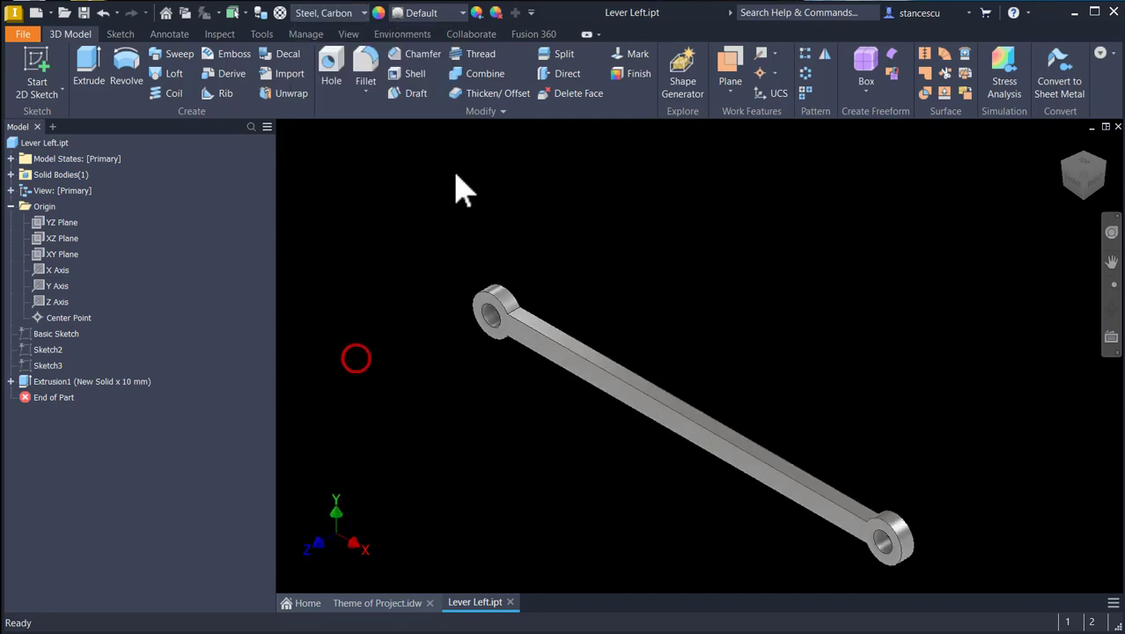
{"action": "left_click", "coordinate": [440, 13]}
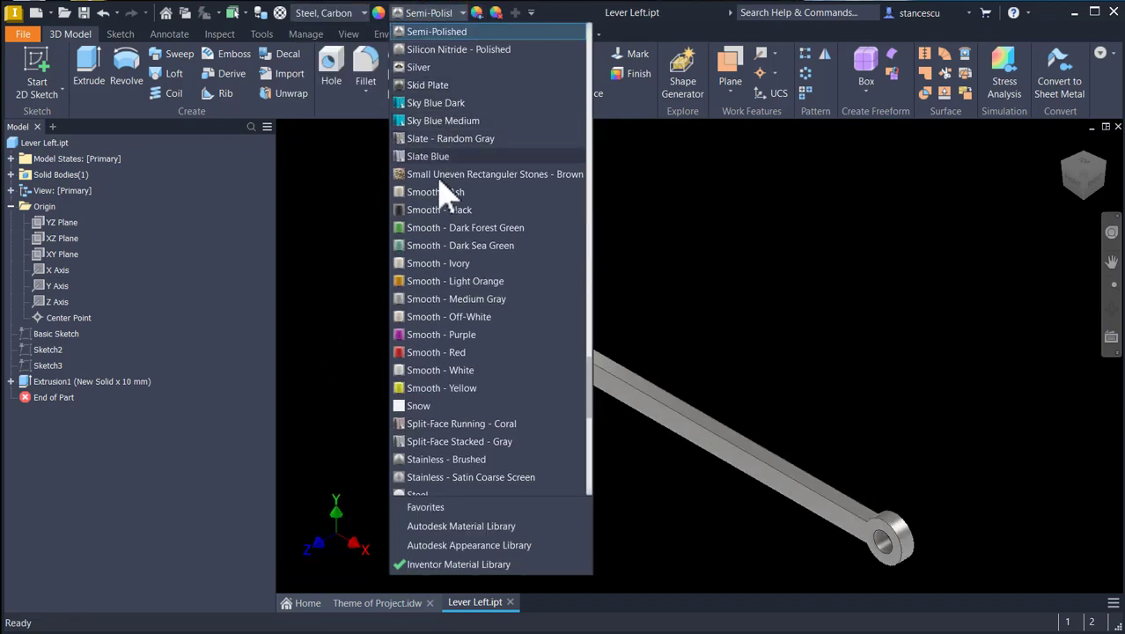
{"action": "scroll", "coordinate": [458, 290], "scroll_direction": "up", "scroll_amount": 10}
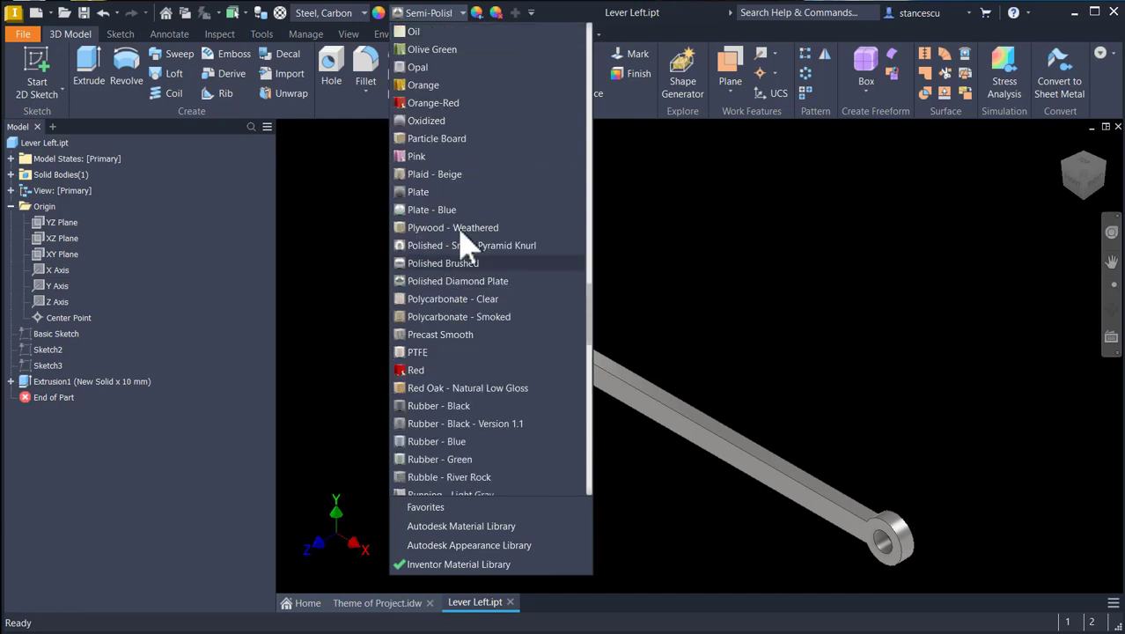
{"action": "left_click", "coordinate": [444, 87]}
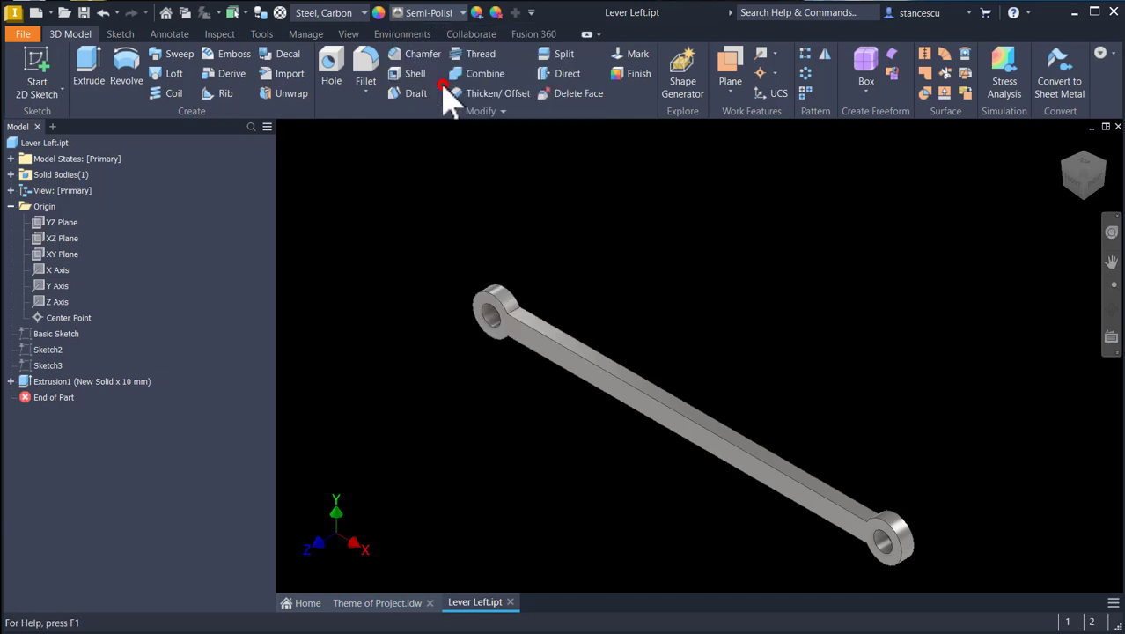
{"action": "key", "text": "F6"}
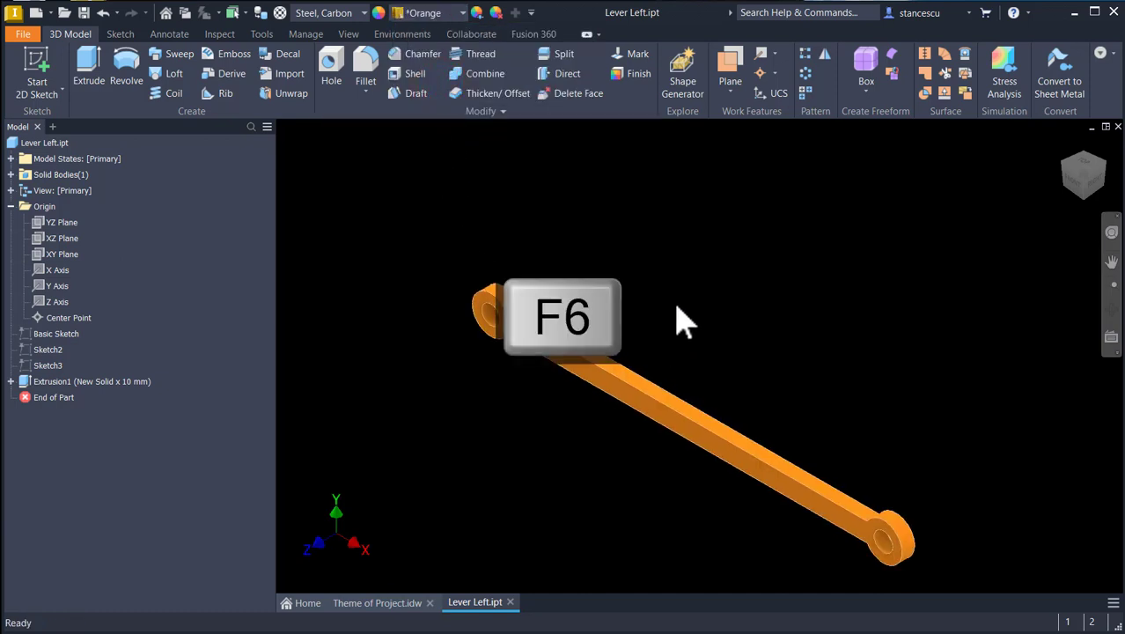
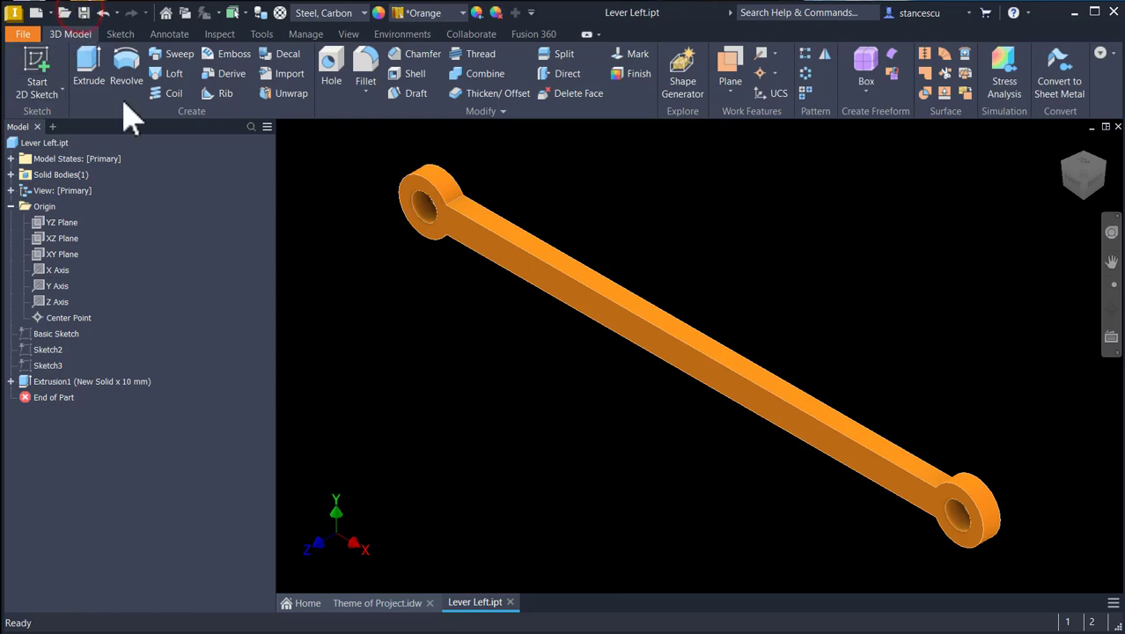
Save the part under the new file name Lever Right in the same folder.
{"action": "left_click", "coordinate": [24, 34]}
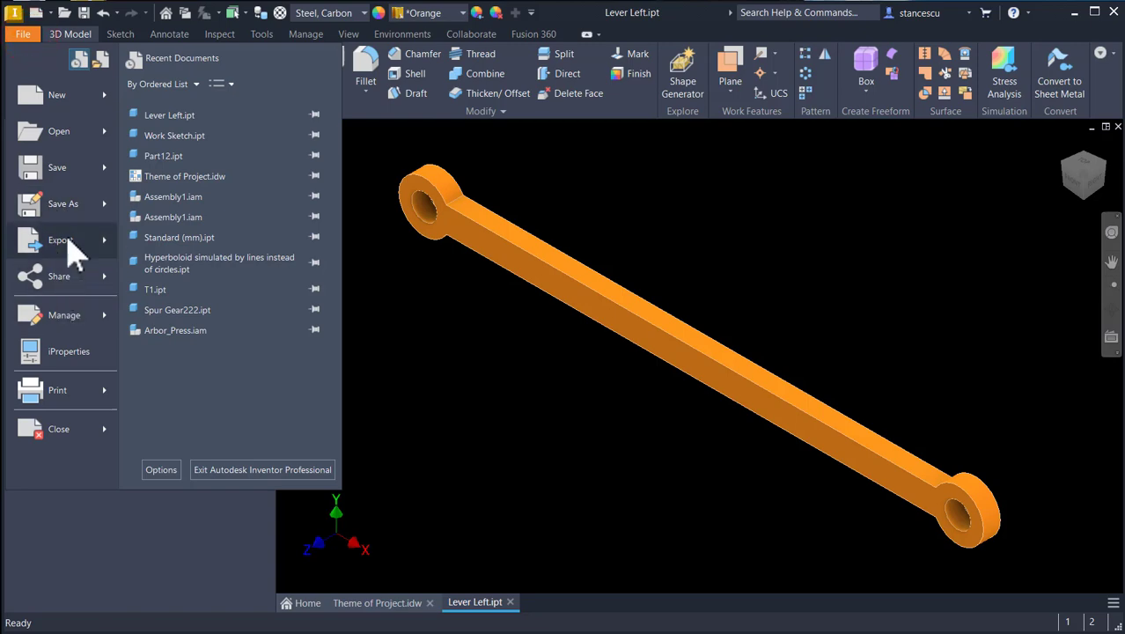
{"action": "left_click", "coordinate": [74, 203]}
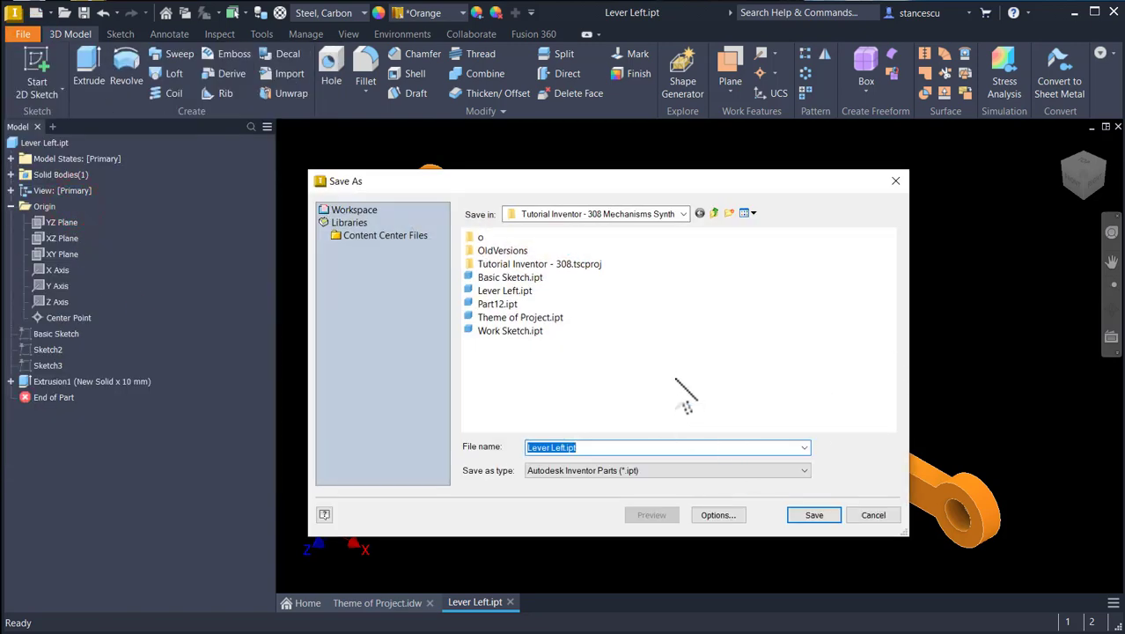
{"action": "key", "text": "End"}
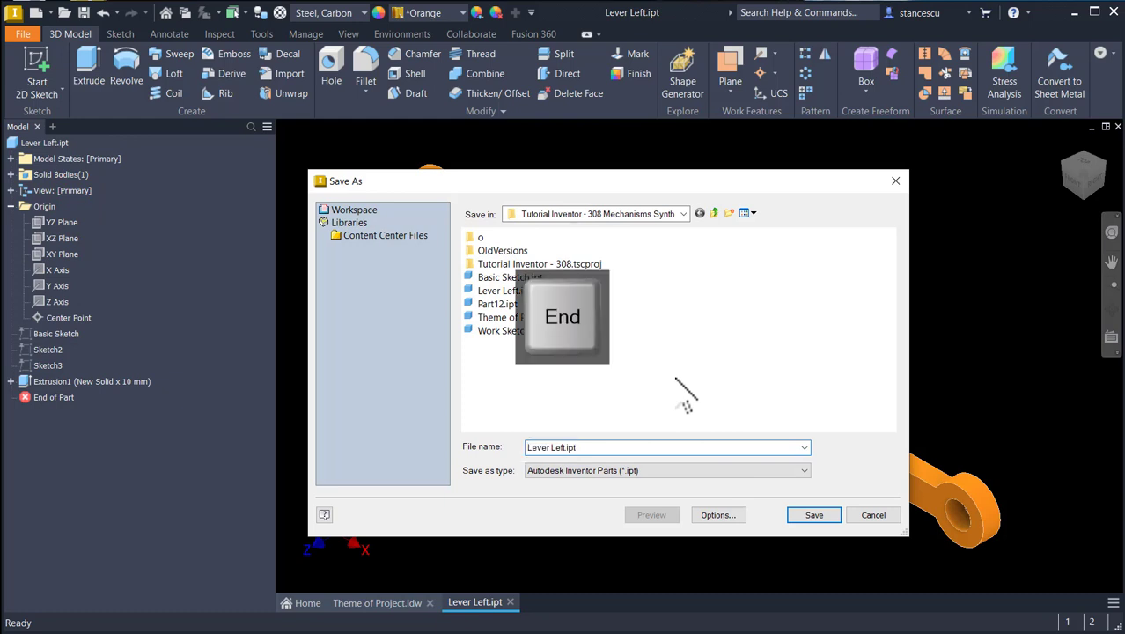
{"action": "key", "text": "BackSpace"}
{"action": "key", "text": "BackSpace"}
{"action": "key", "text": "BackSpace"}
{"action": "key", "text": "BackSpace"}
{"action": "key", "text": "BackSpace"}
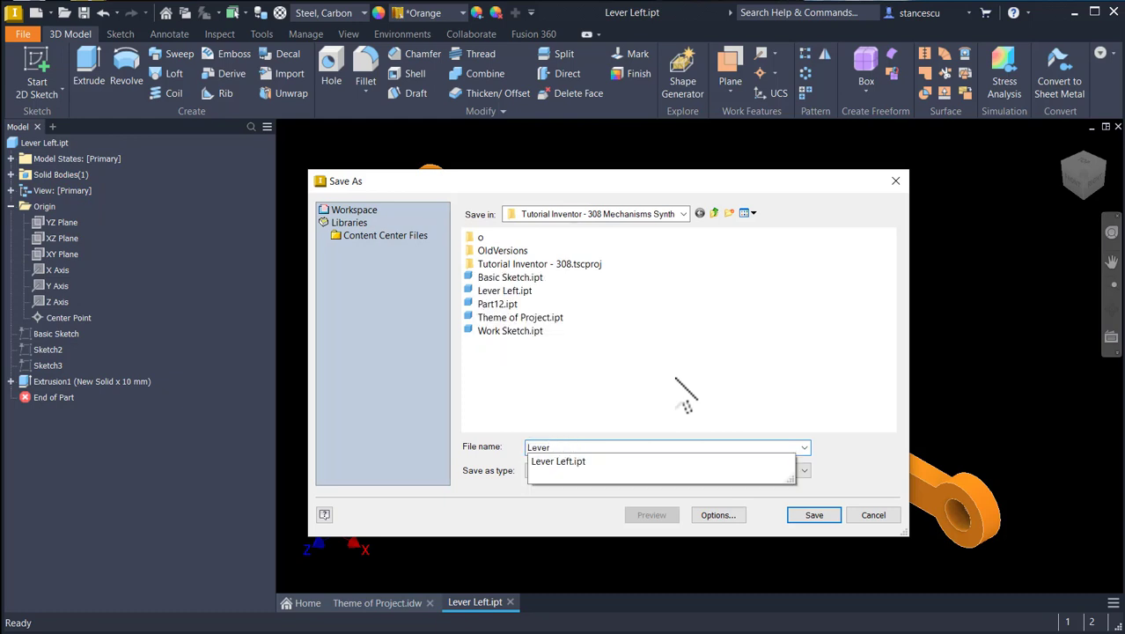
{"action": "type", "text": "Right"}
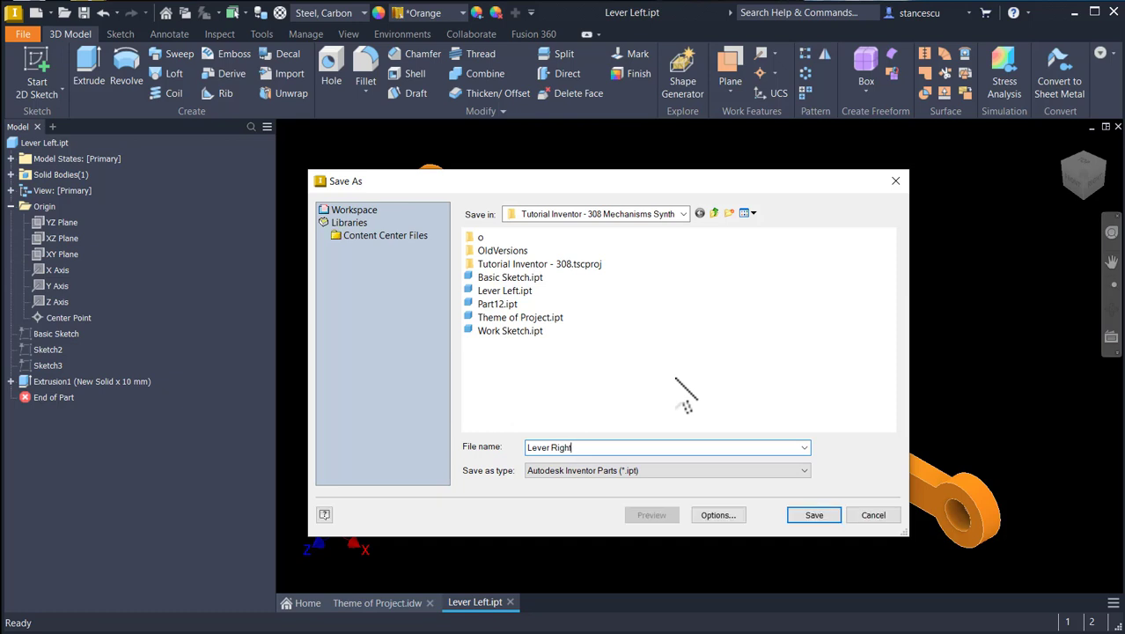
{"action": "key", "text": "Return"}
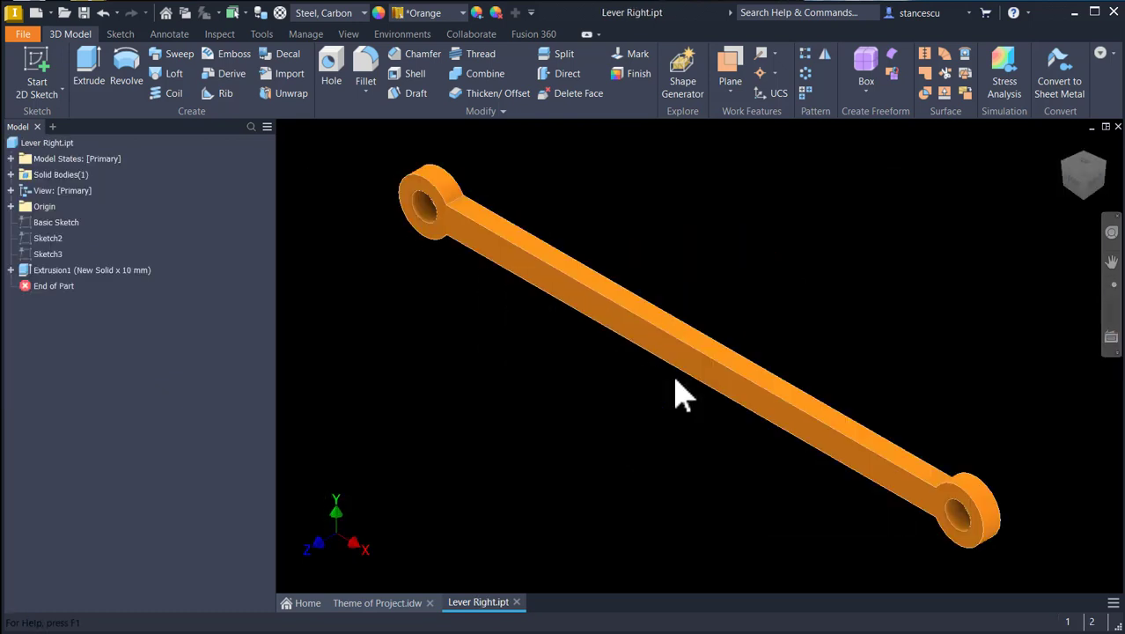
Change the lever's appearance to Olive Green.
{"action": "left_click", "coordinate": [461, 12]}
{"action": "scroll", "coordinate": [495, 183], "scroll_direction": "up", "scroll_amount": 2}
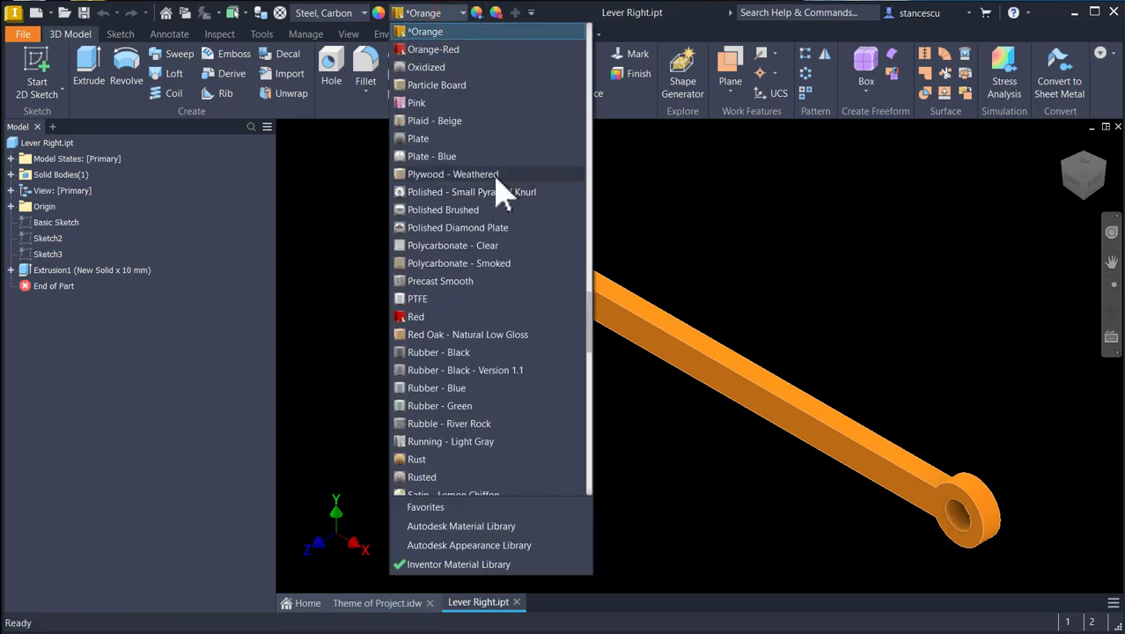
{"action": "scroll", "coordinate": [440, 119], "scroll_direction": "up", "scroll_amount": 1}
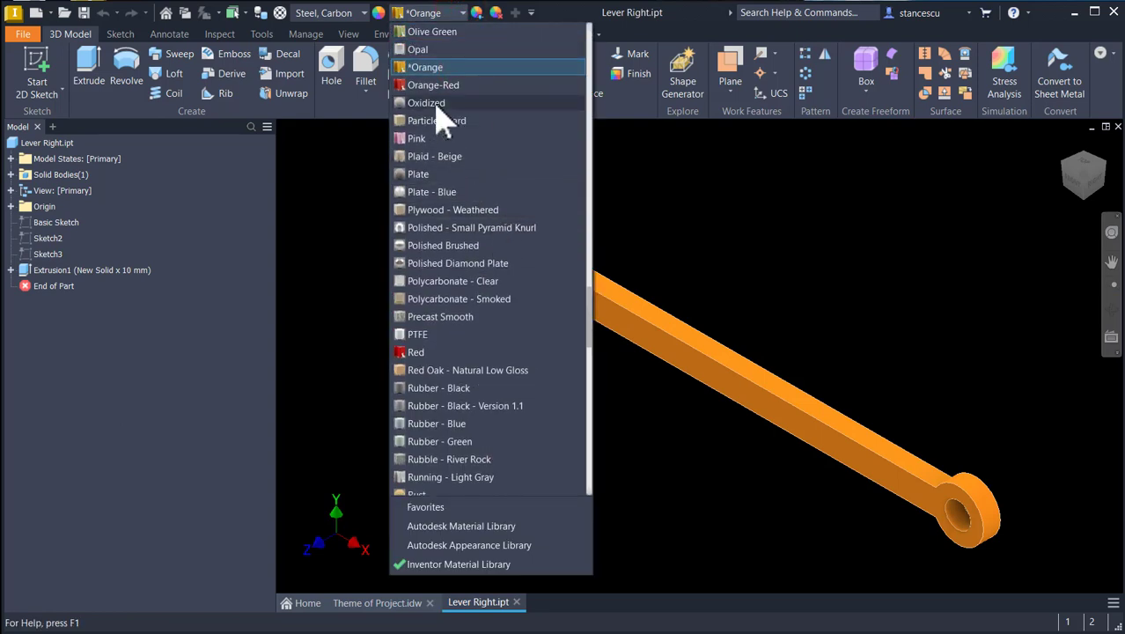
{"action": "left_click", "coordinate": [440, 32]}
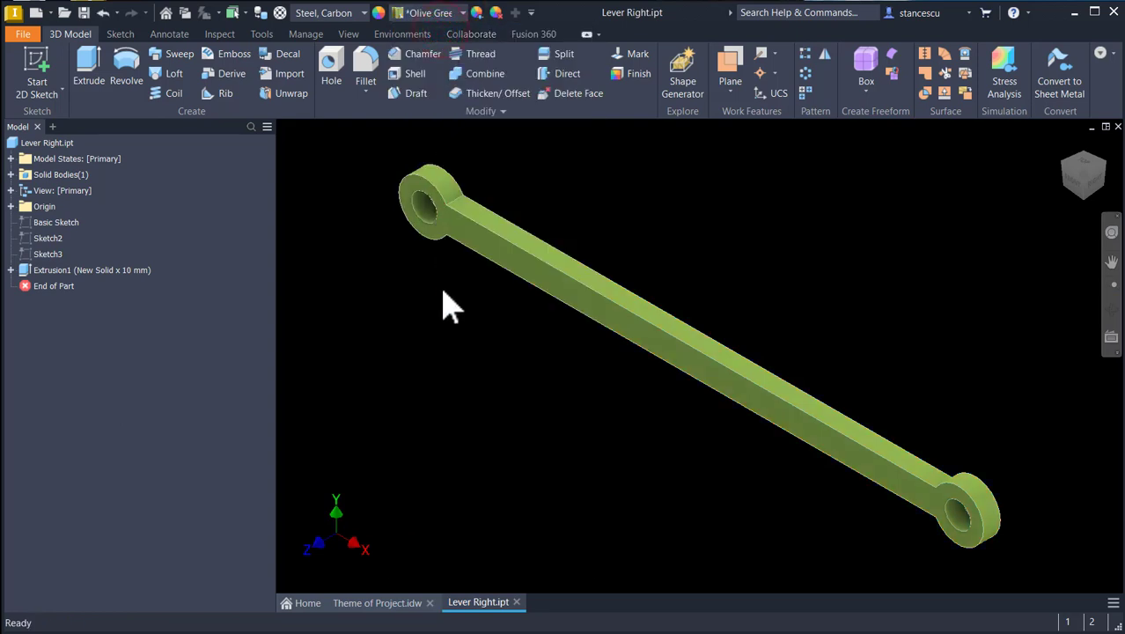
Set pivot spacing d17 in the extrusion's sketch to d11, the right link's length in Sketch3, and save the part.
{"action": "double_click", "coordinate": [30, 253]}
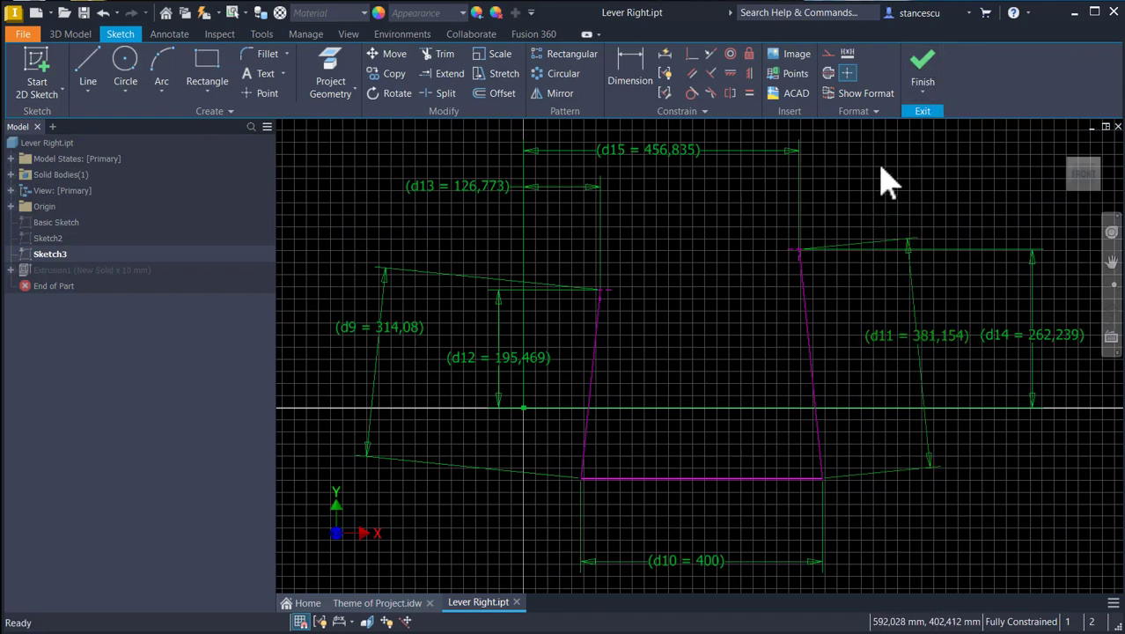
{"action": "left_click", "coordinate": [922, 70]}
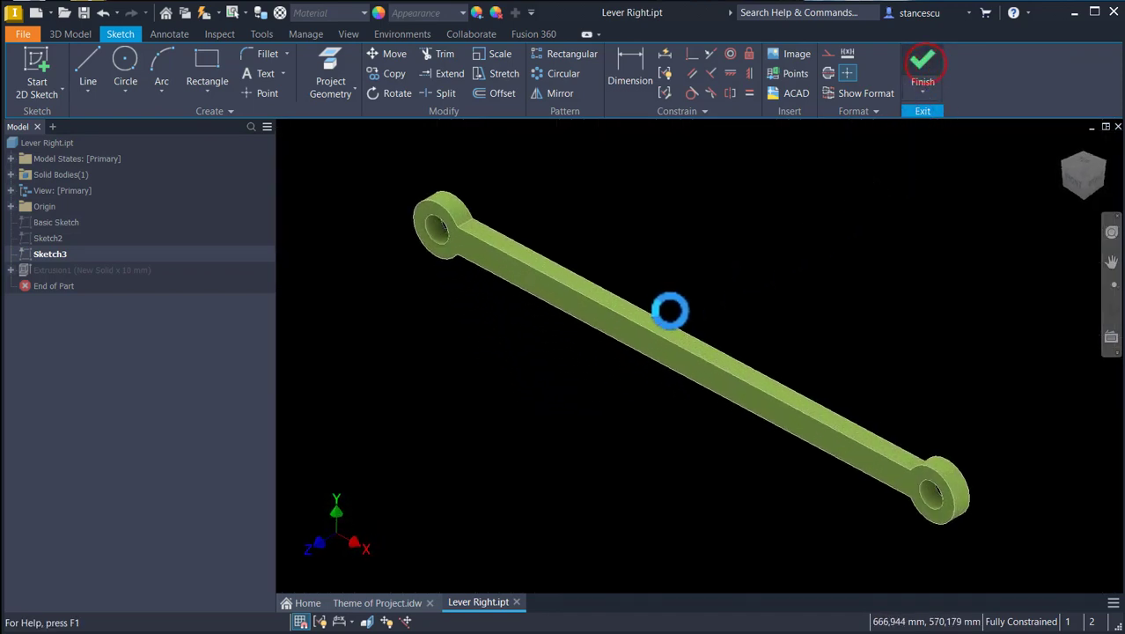
{"action": "left_click", "coordinate": [11, 271]}
{"action": "left_click", "coordinate": [41, 287]}
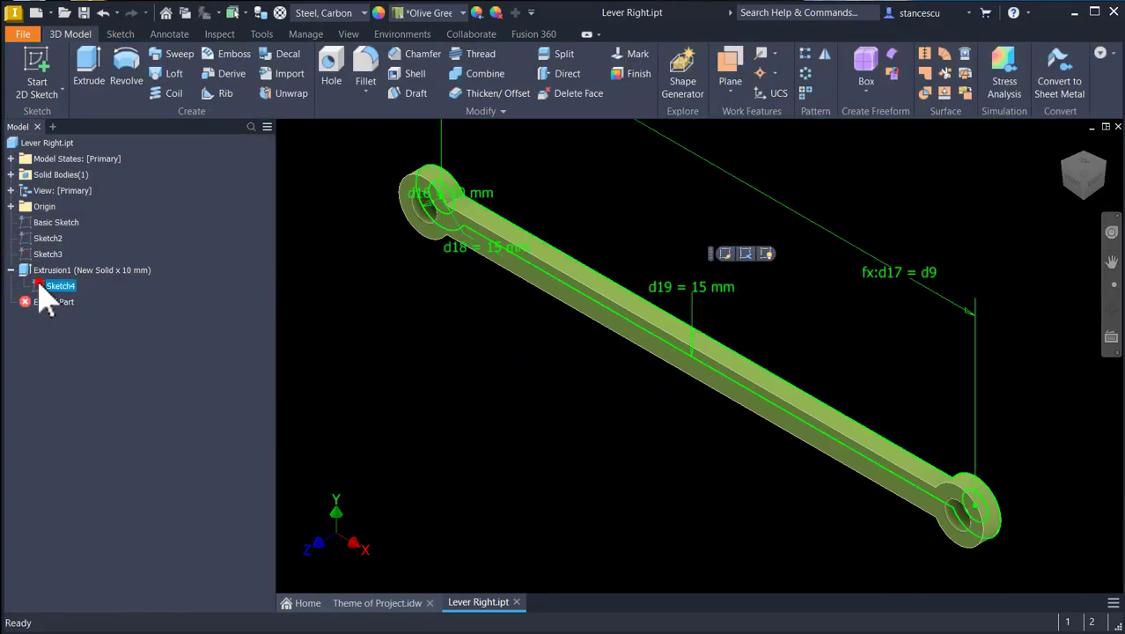
{"action": "double_click", "coordinate": [41, 286]}
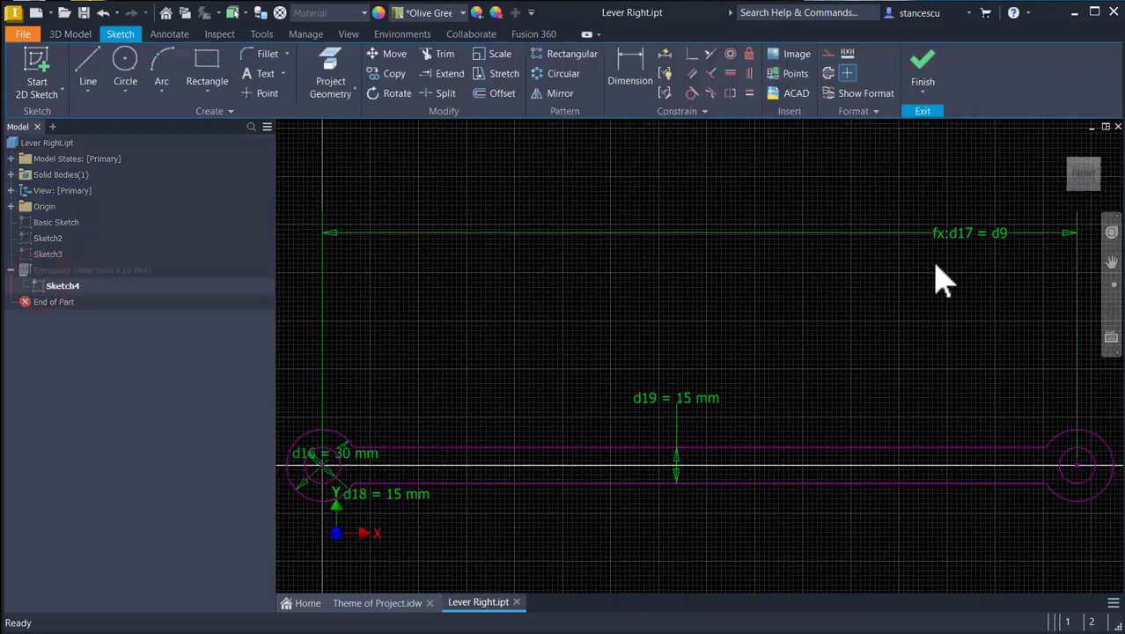
{"action": "double_click", "coordinate": [951, 243]}
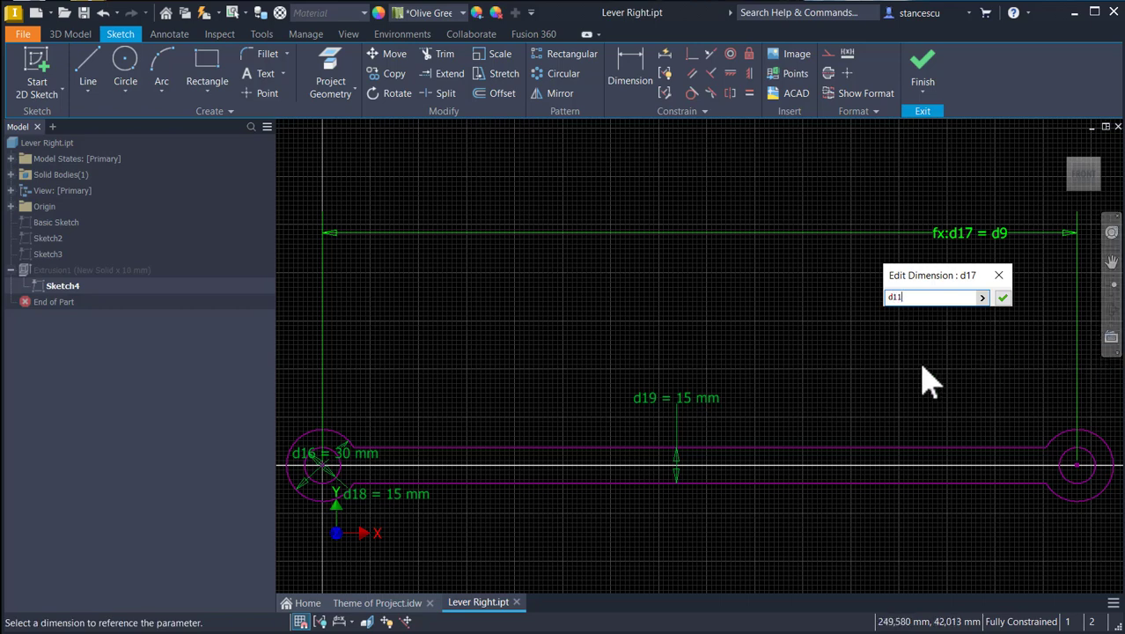
{"action": "key", "text": "Return"}
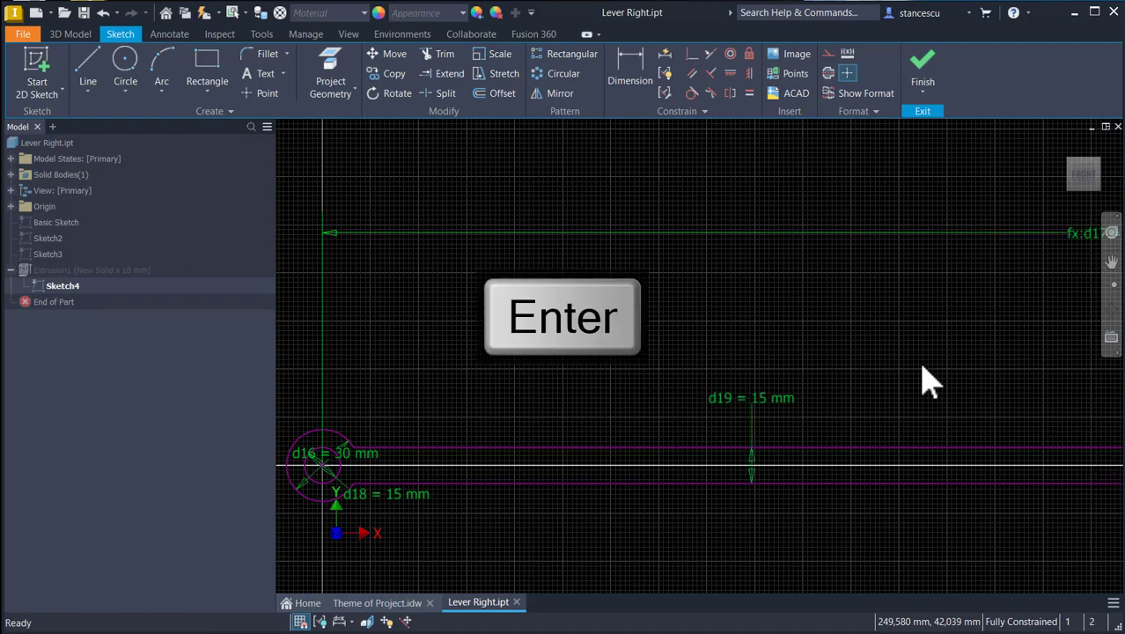
{"action": "key", "text": "Home"}
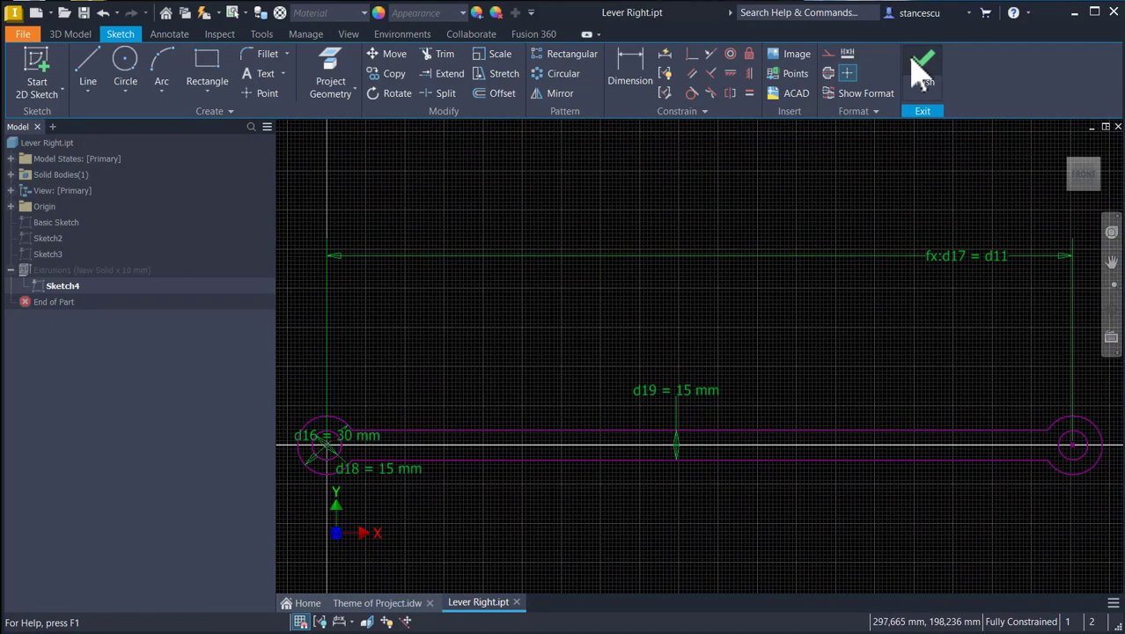
{"action": "left_click", "coordinate": [923, 70]}
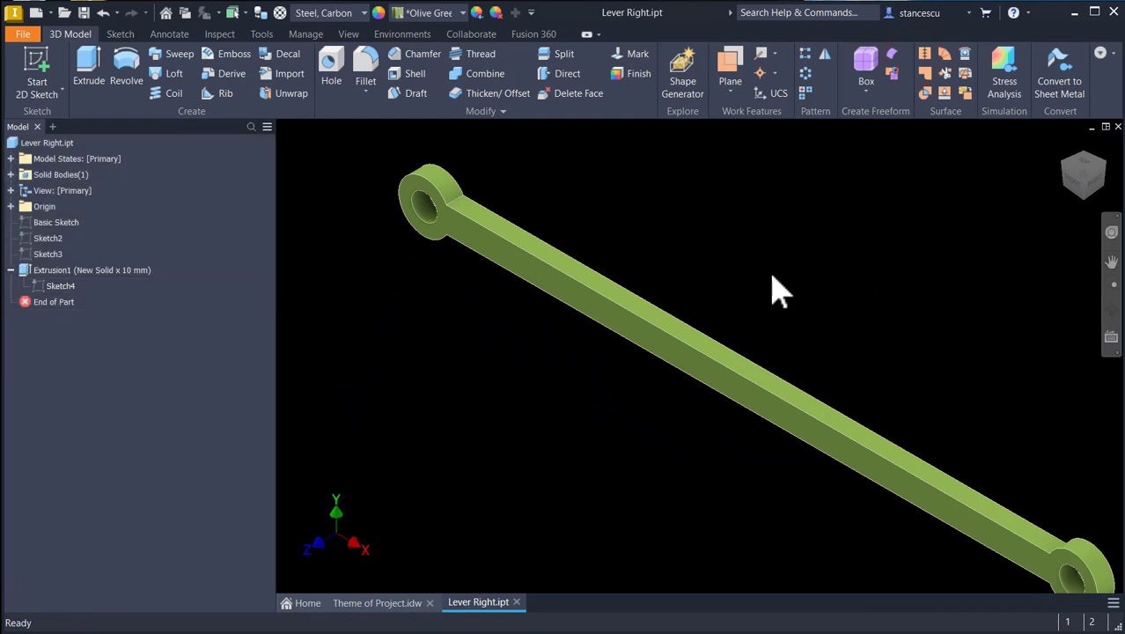
{"action": "key", "text": "F6"}
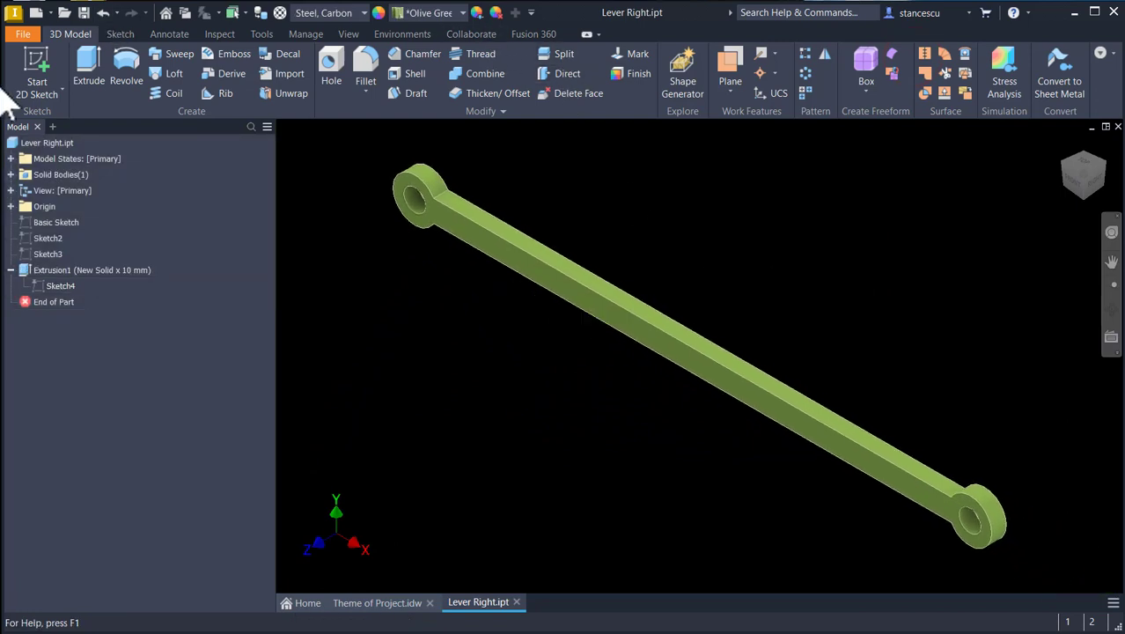
{"action": "left_click", "coordinate": [84, 12]}
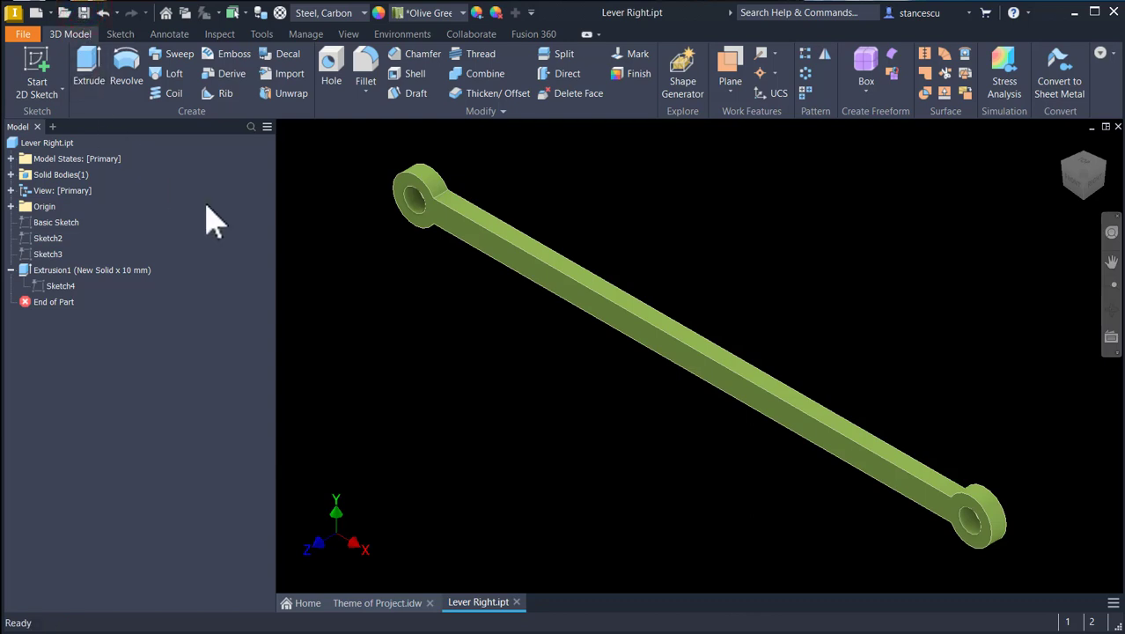
Save the part under the new file name Side Plate in the same folder.
{"action": "left_click", "coordinate": [55, 142]}
{"action": "left_click", "coordinate": [21, 36]}
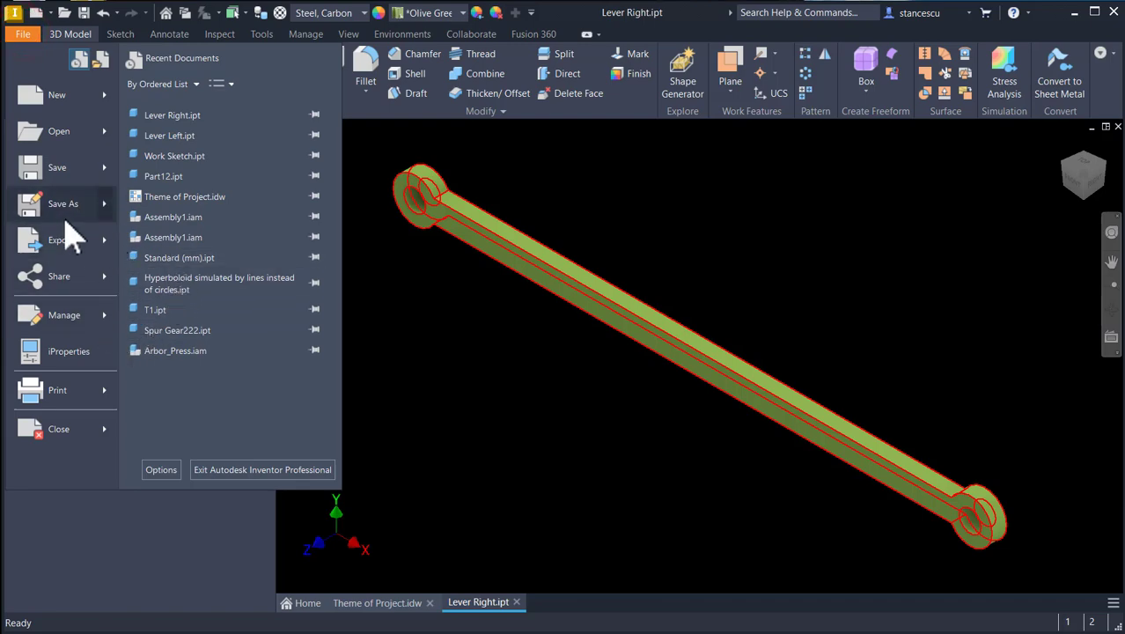
{"action": "left_click", "coordinate": [63, 208]}
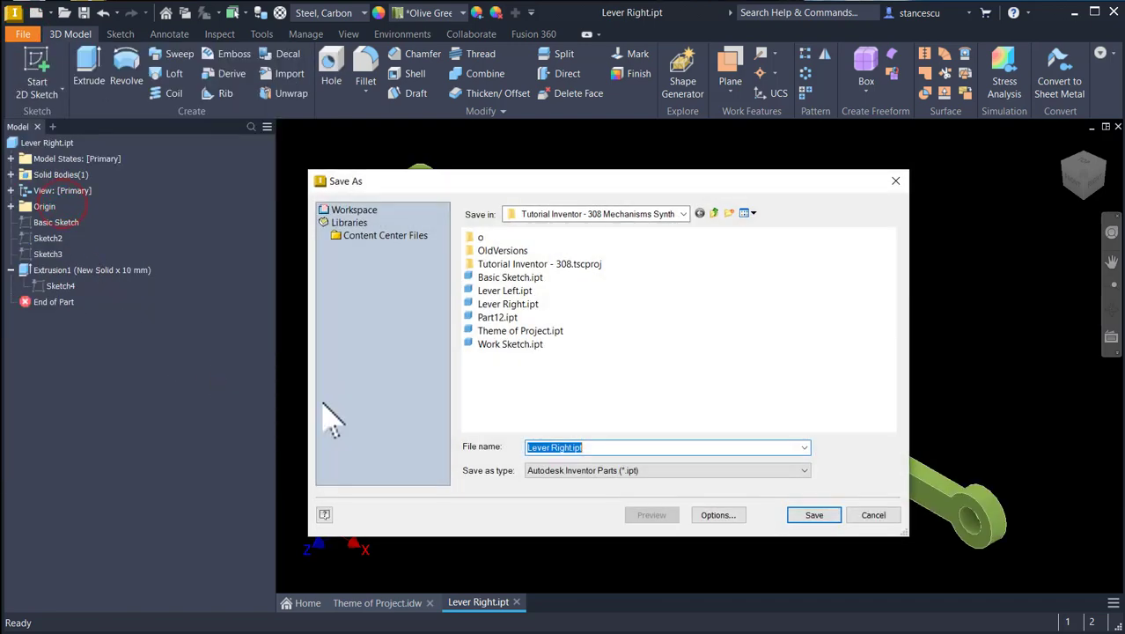
{"action": "type", "text": "Side Plaste"}
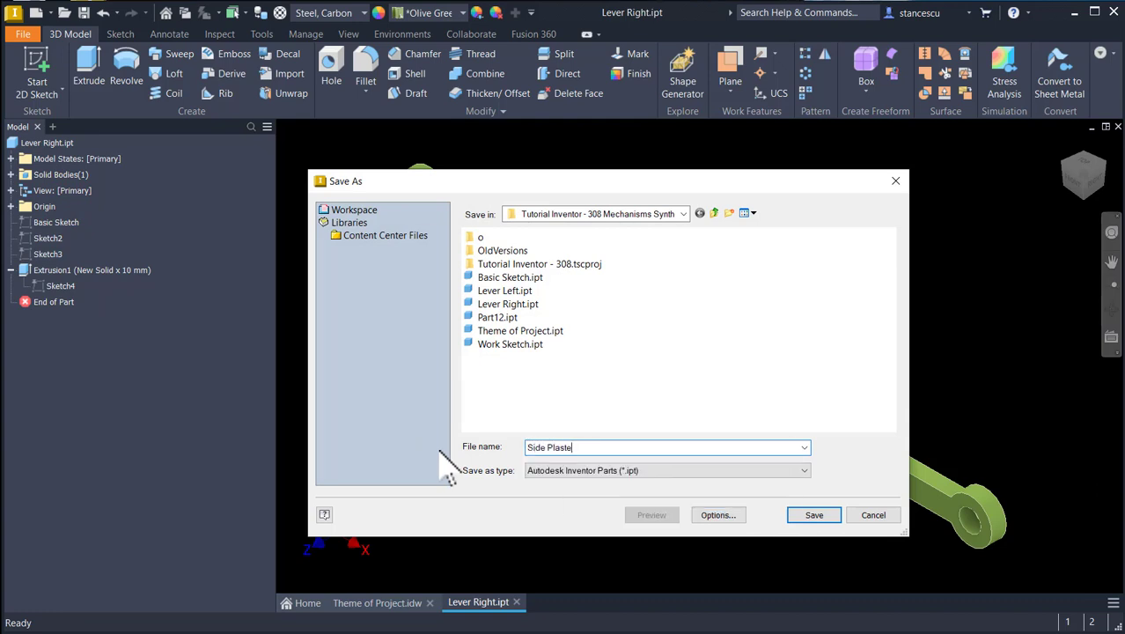
{"action": "key", "text": "Left"}
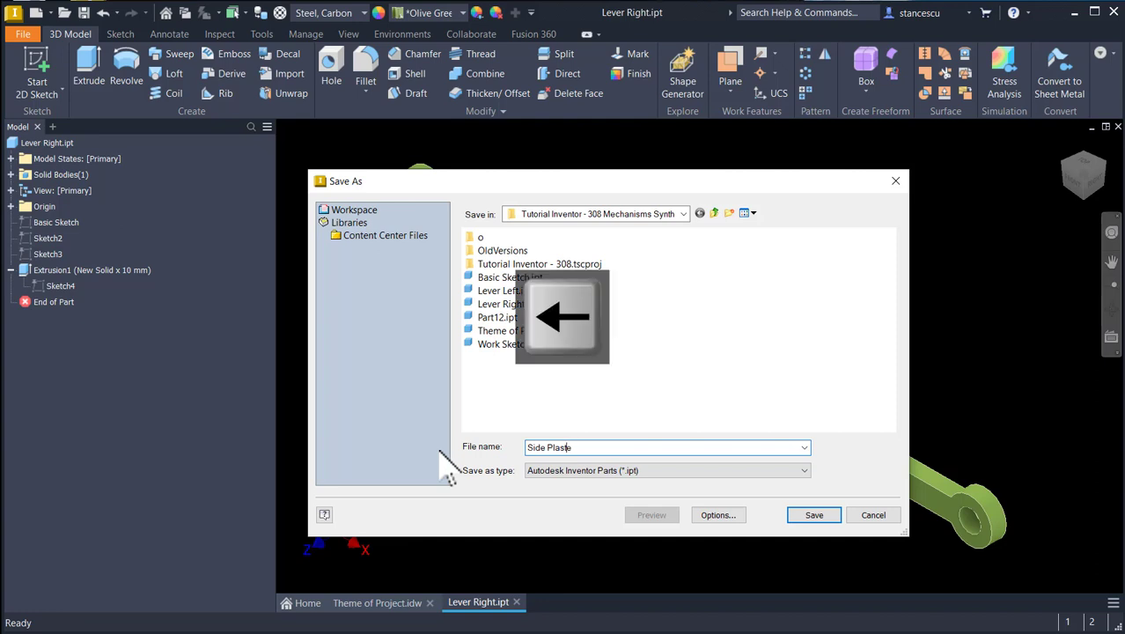
{"action": "key", "text": "BackSpace"}
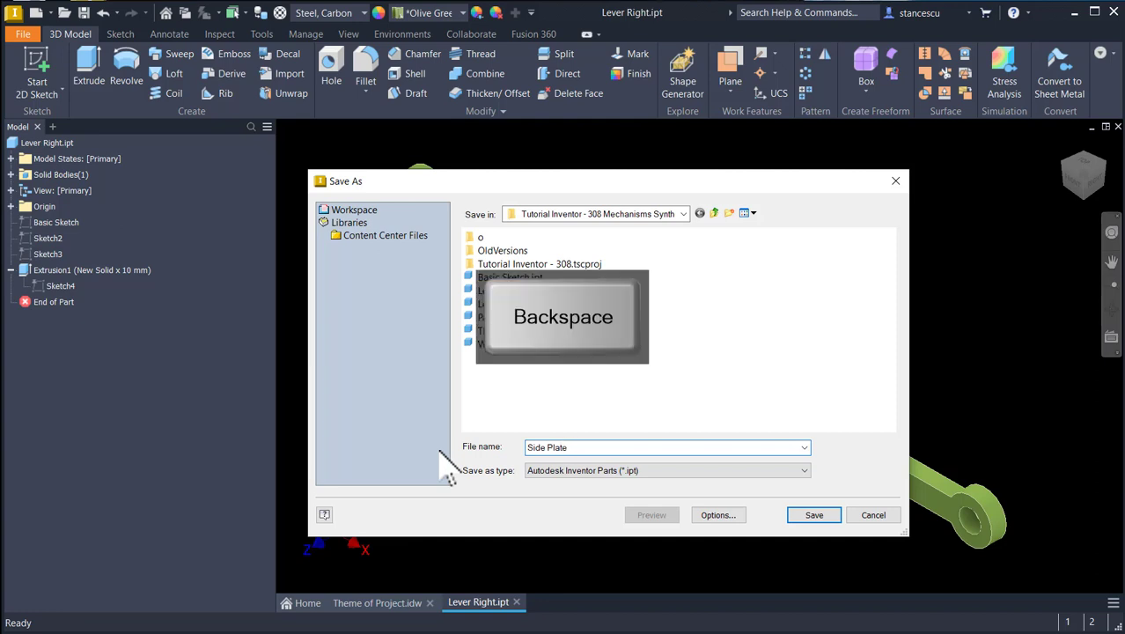
{"action": "key", "text": "Return"}
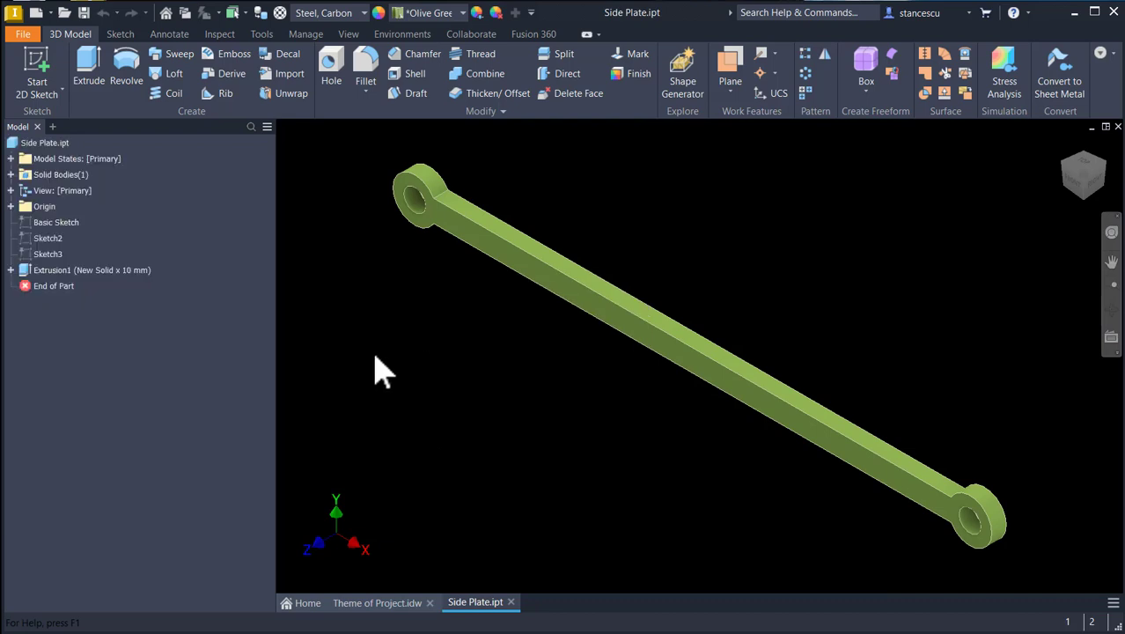
Delete the lever's extrusion together with its consumed sketch.
{"action": "left_click", "coordinate": [27, 271]}
{"action": "right_click", "coordinate": [28, 273]}
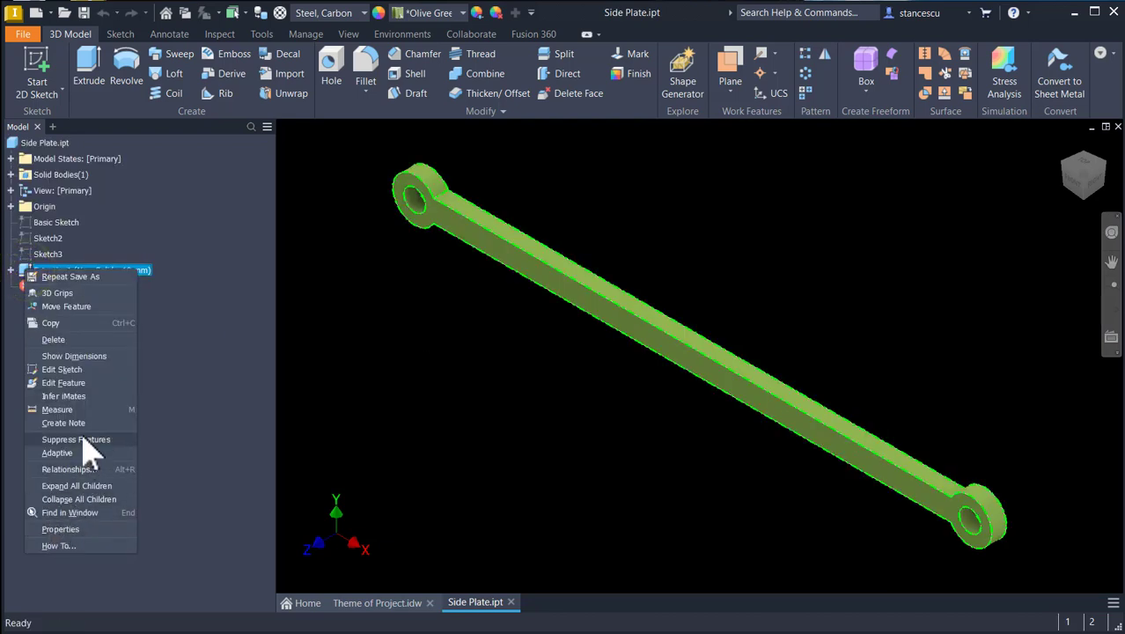
{"action": "left_click", "coordinate": [55, 340]}
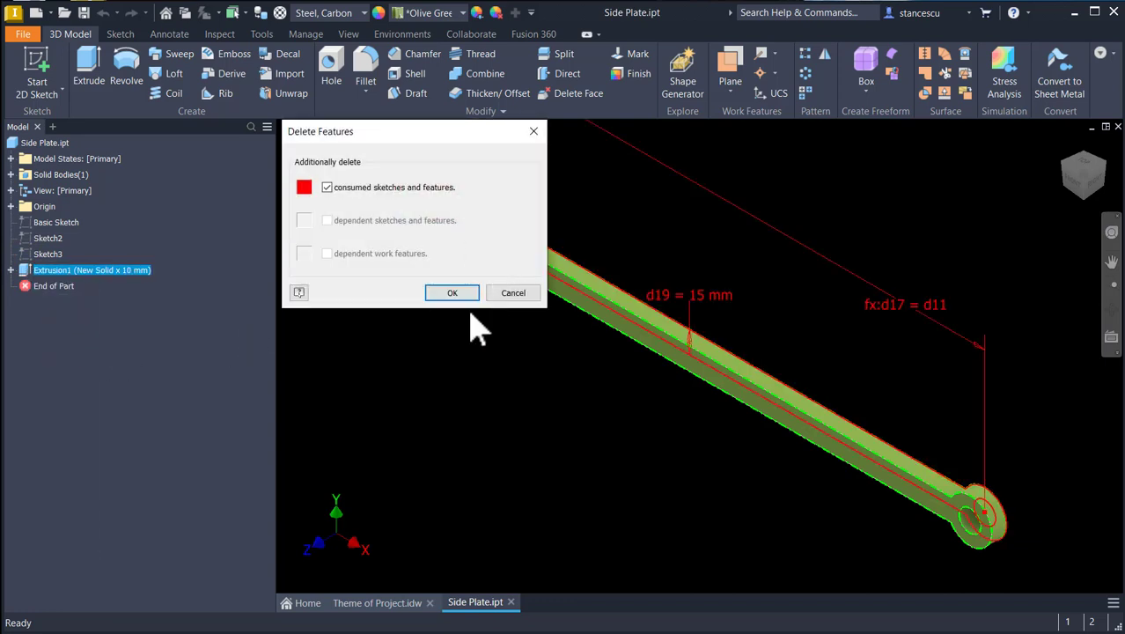
{"action": "left_click", "coordinate": [453, 293]}
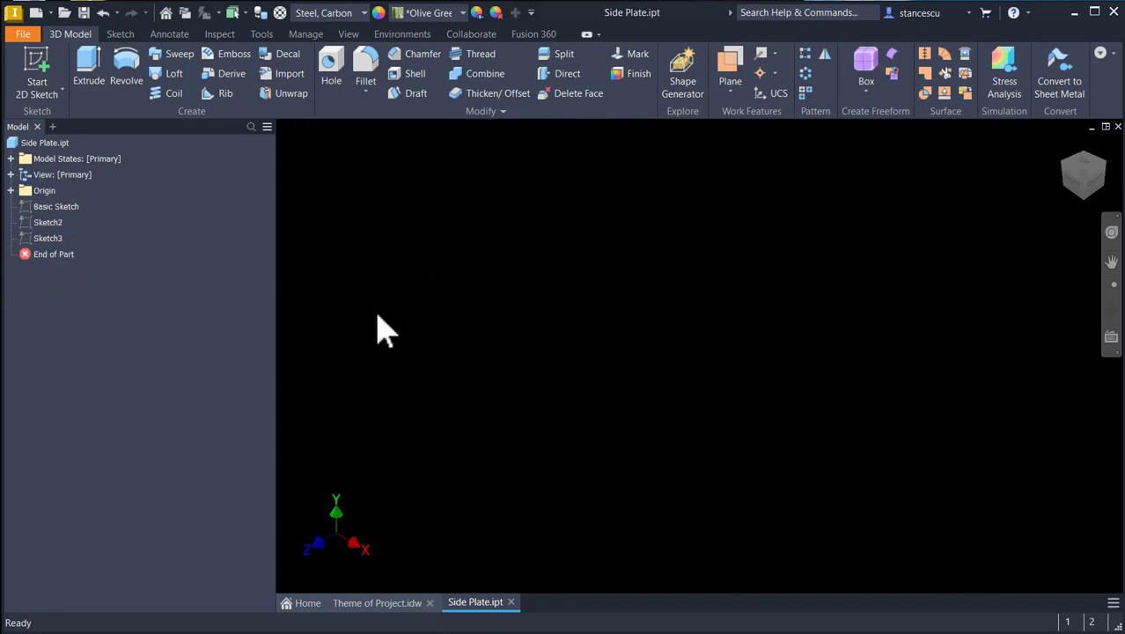
Turn on the visibility of Sketch3 and show the whole linkage.
{"action": "right_click", "coordinate": [31, 239]}
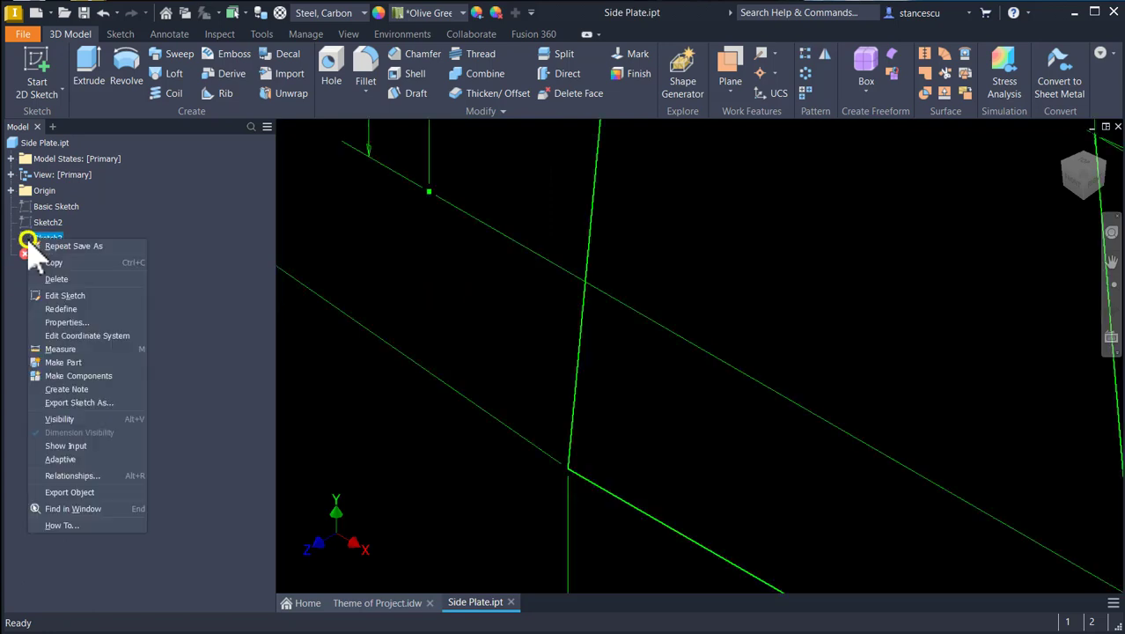
{"action": "left_click", "coordinate": [77, 420]}
{"action": "key", "text": "Num_Lock"}
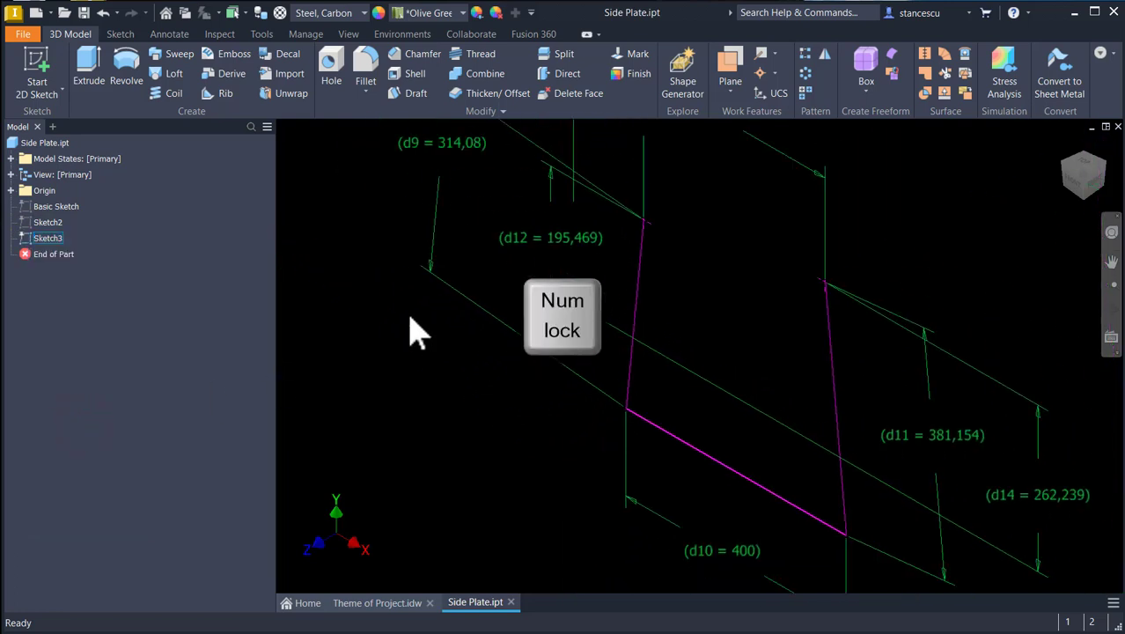
{"action": "key", "text": "Home"}
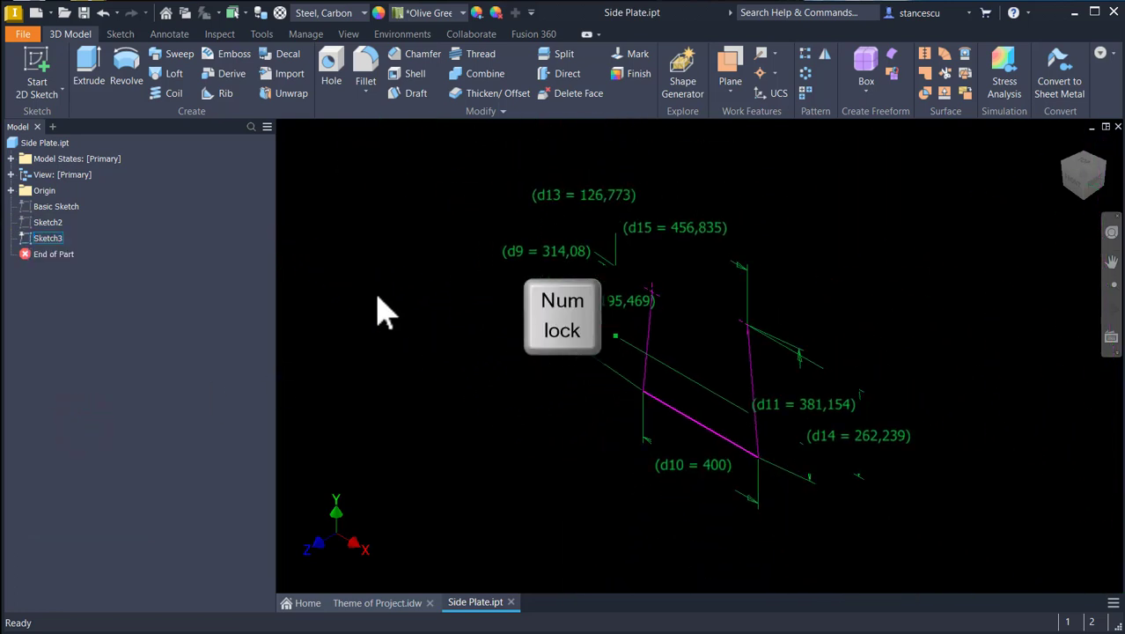
Start a sketch on the XY plane and draw a rectangle about 581 mm wide around the linkage.
{"action": "left_click", "coordinate": [39, 63]}
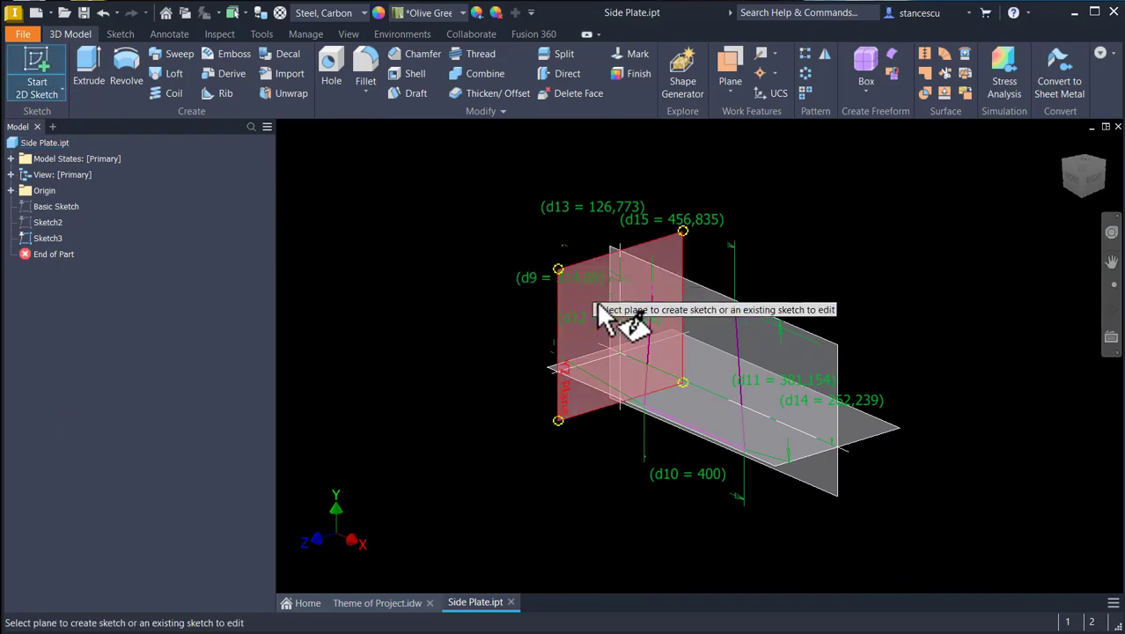
{"action": "left_click", "coordinate": [692, 312]}
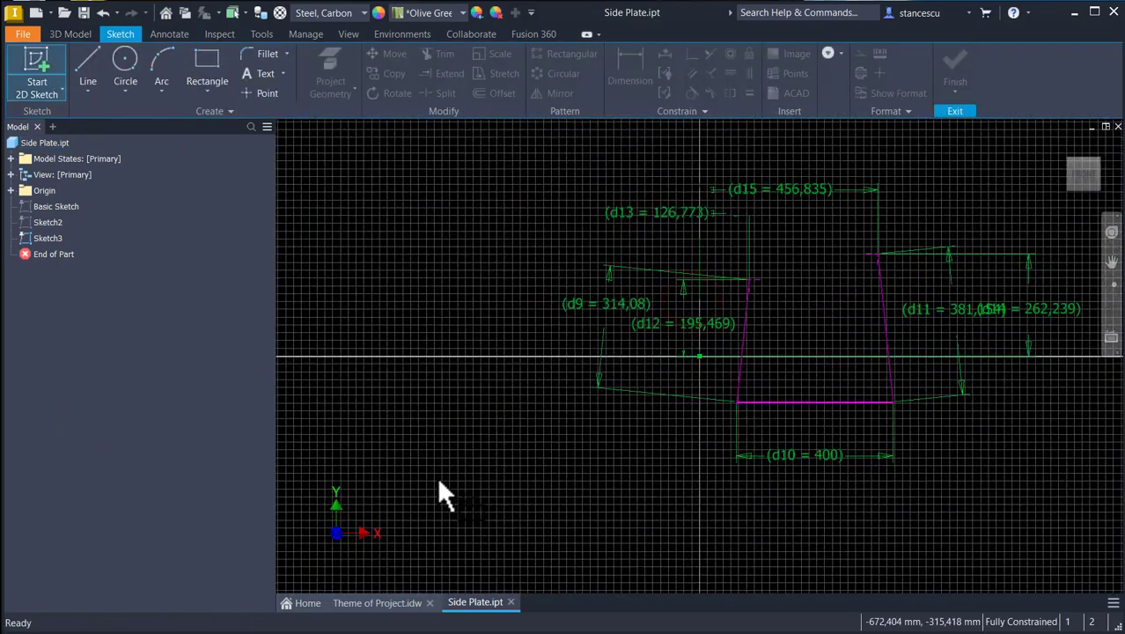
{"action": "key", "text": "Home"}
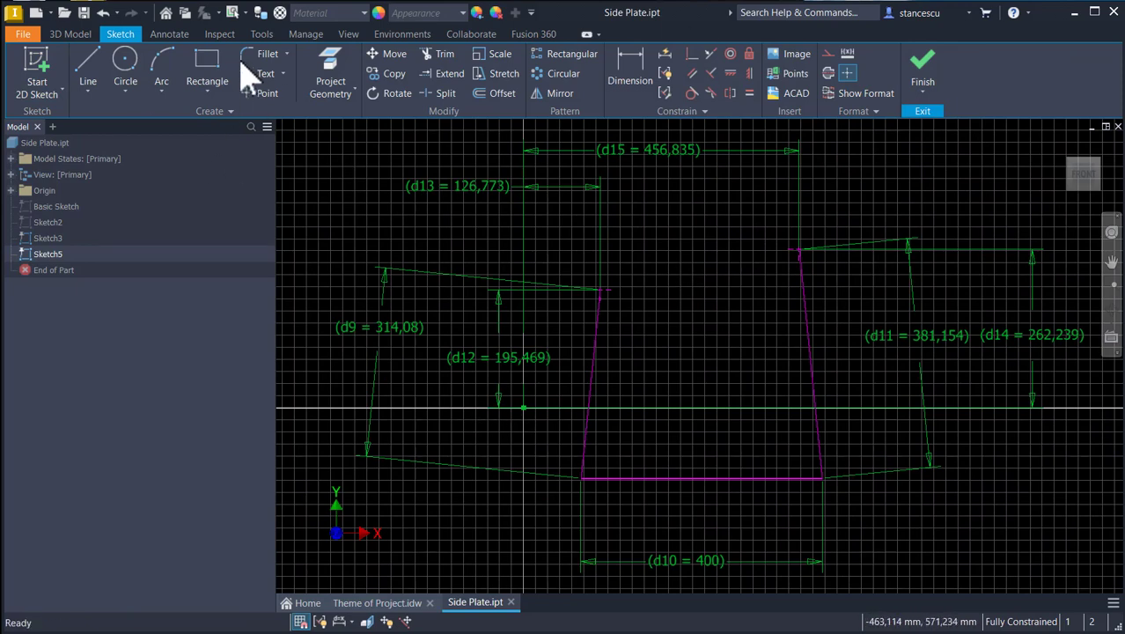
{"action": "left_click", "coordinate": [205, 60]}
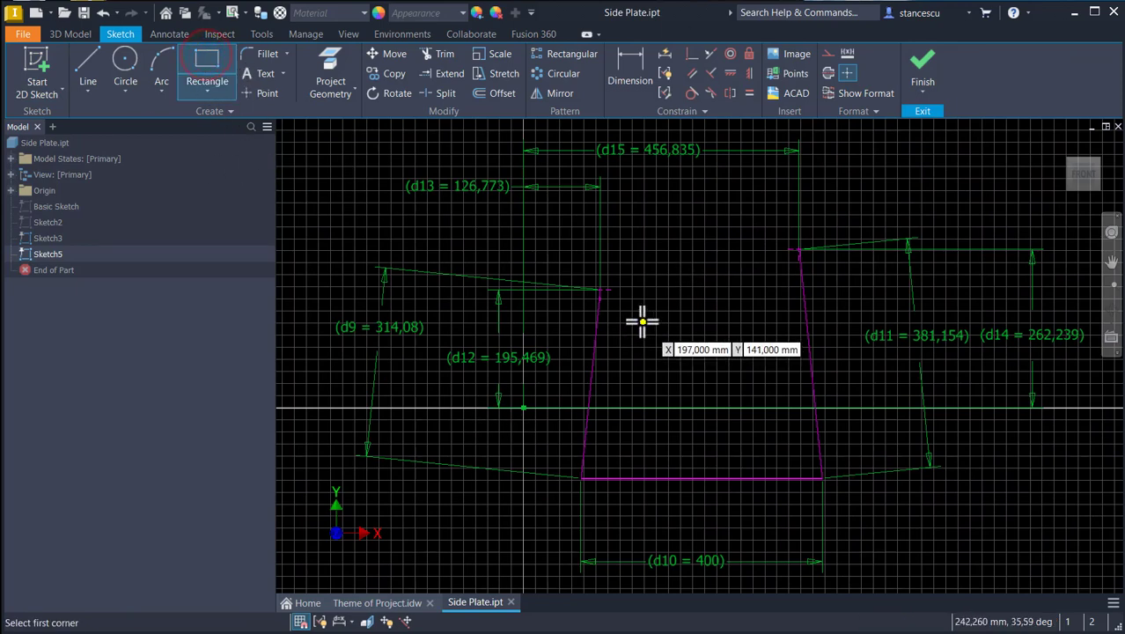
{"action": "left_click", "coordinate": [528, 207]}
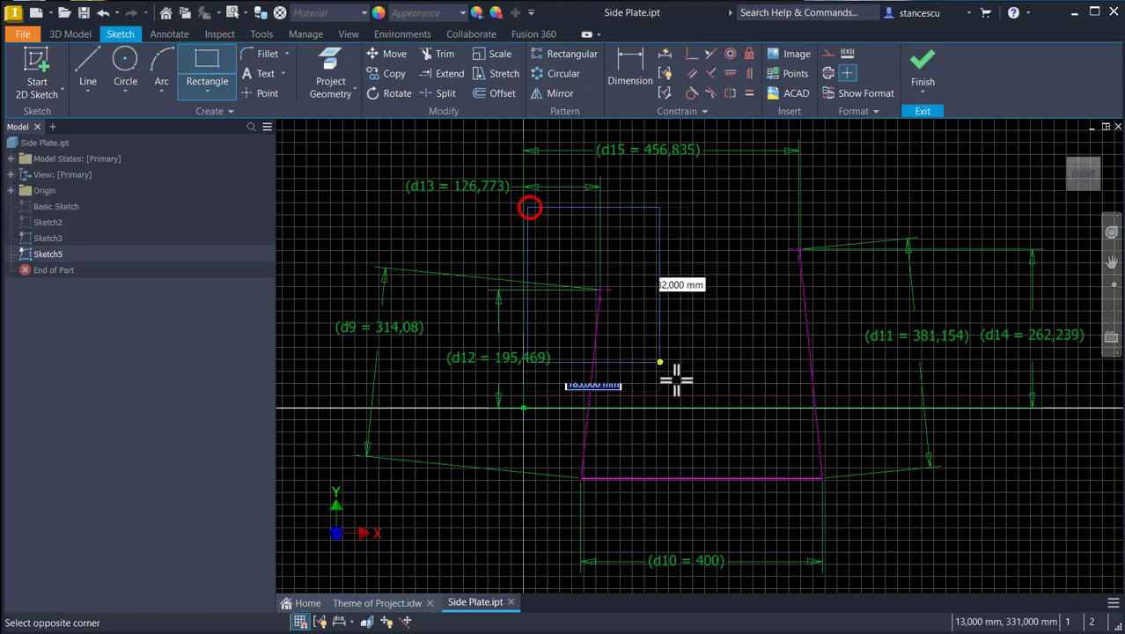
{"action": "left_click", "coordinate": [878, 576]}
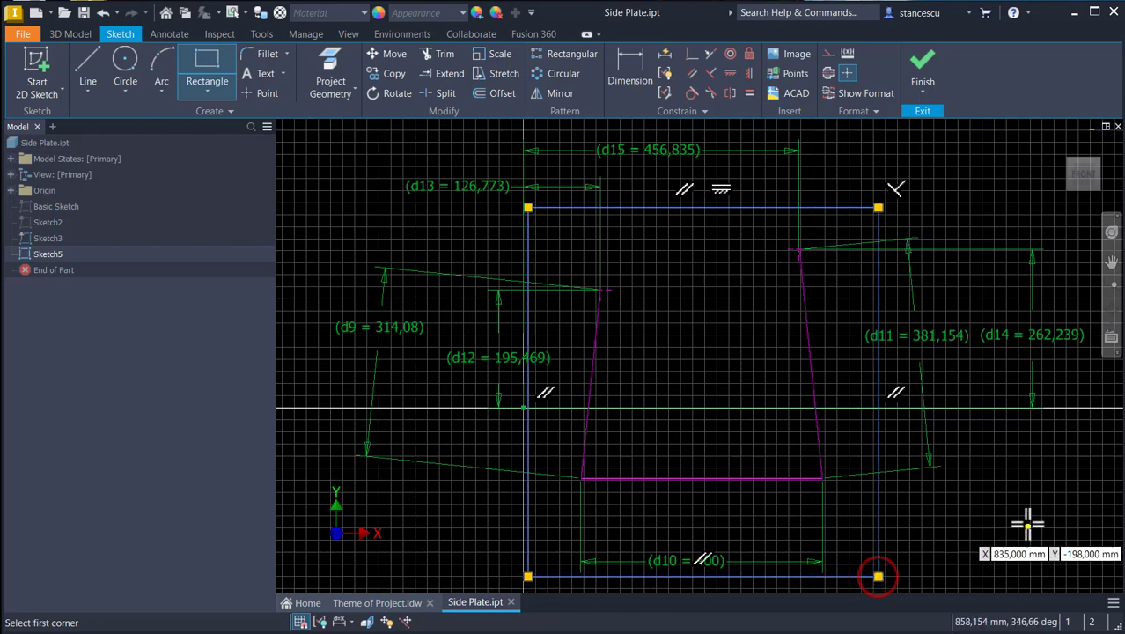
{"action": "key", "text": "Escape"}
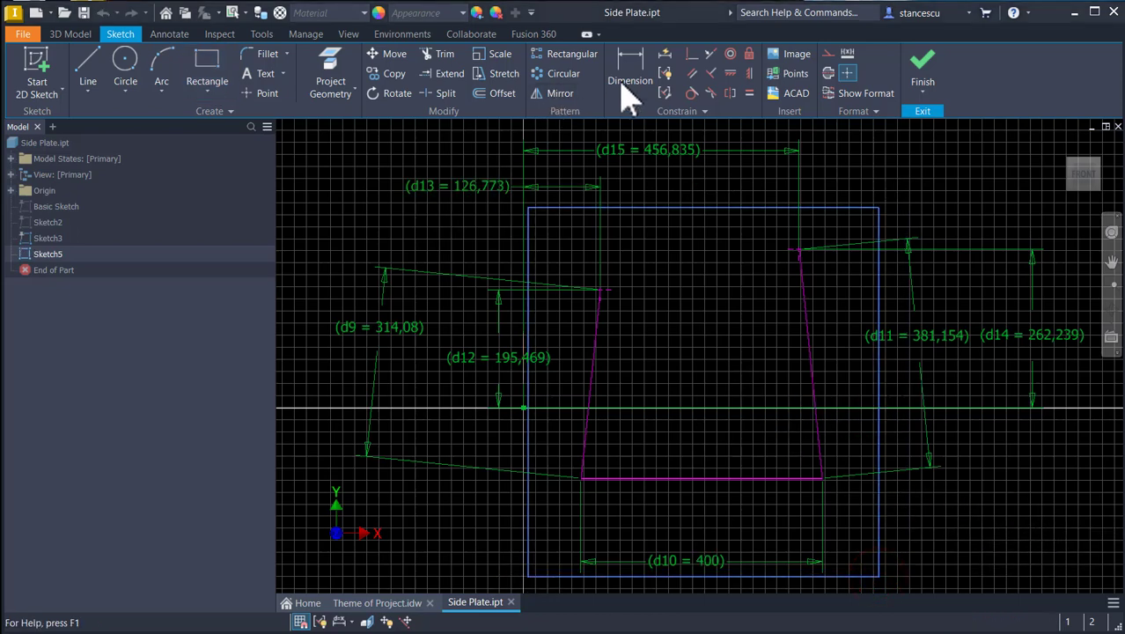
Constrain the rectangle's left edge to be coincident with the sketch origin.
{"action": "left_click", "coordinate": [694, 54]}
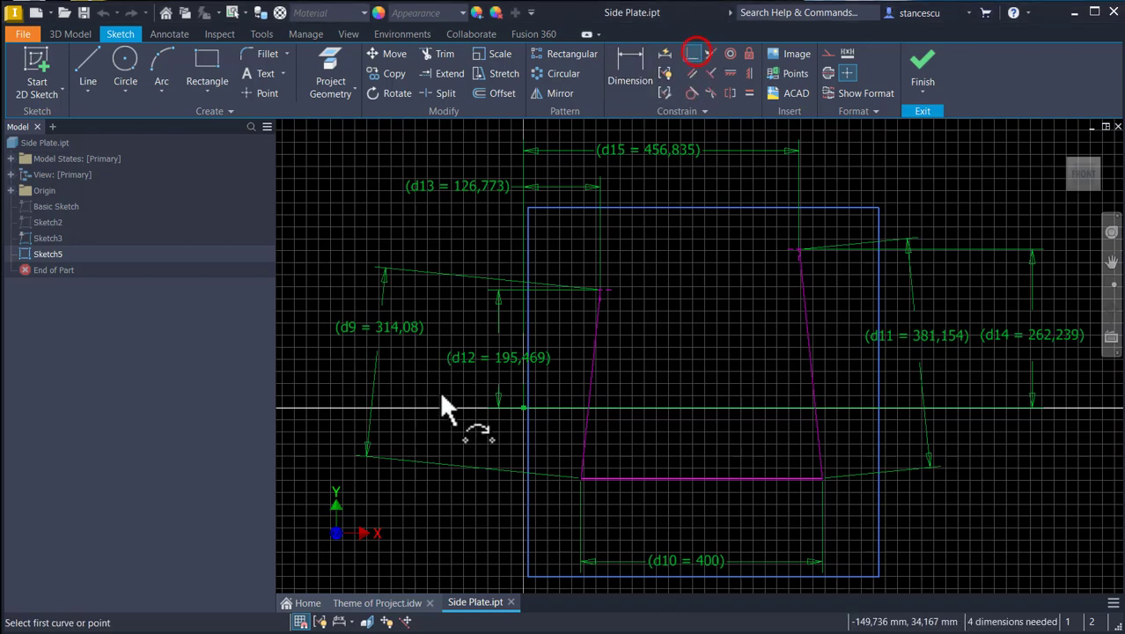
{"action": "left_click", "coordinate": [530, 383]}
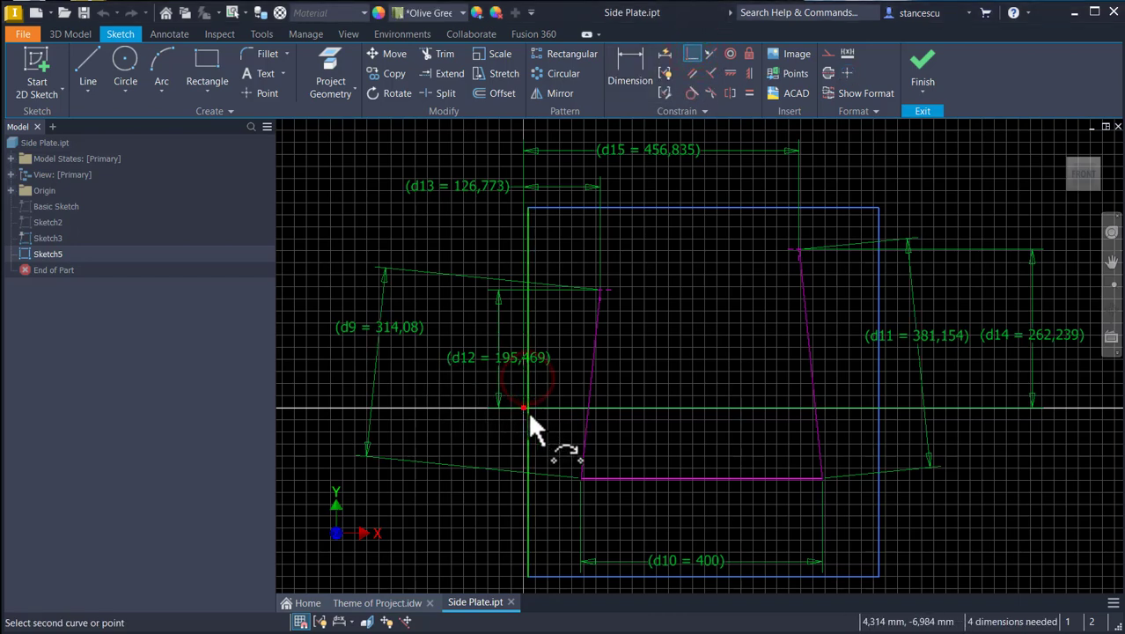
{"action": "left_click", "coordinate": [525, 411]}
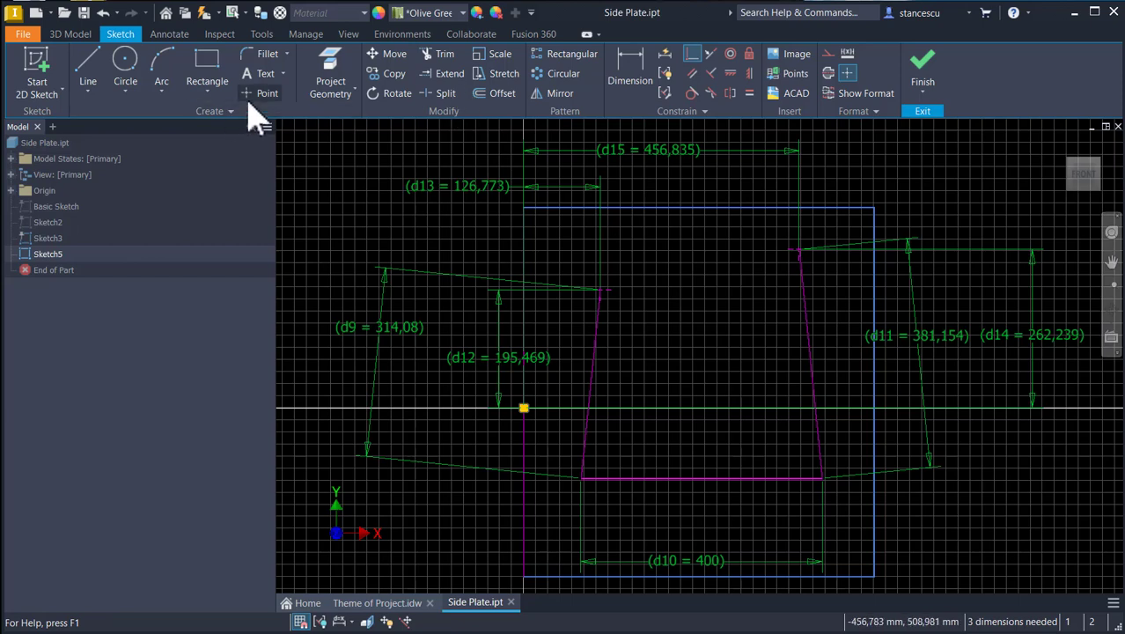
Dimension the rectangle's bottom edge 200 mm below the origin.
{"action": "left_click", "coordinate": [626, 65]}
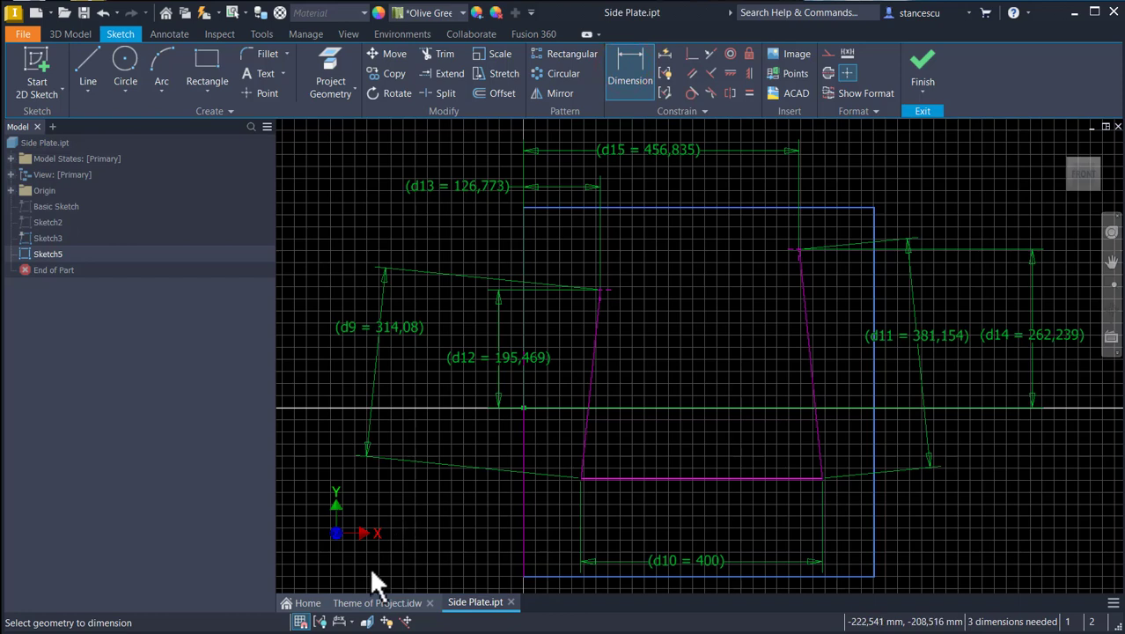
{"action": "left_click", "coordinate": [537, 575]}
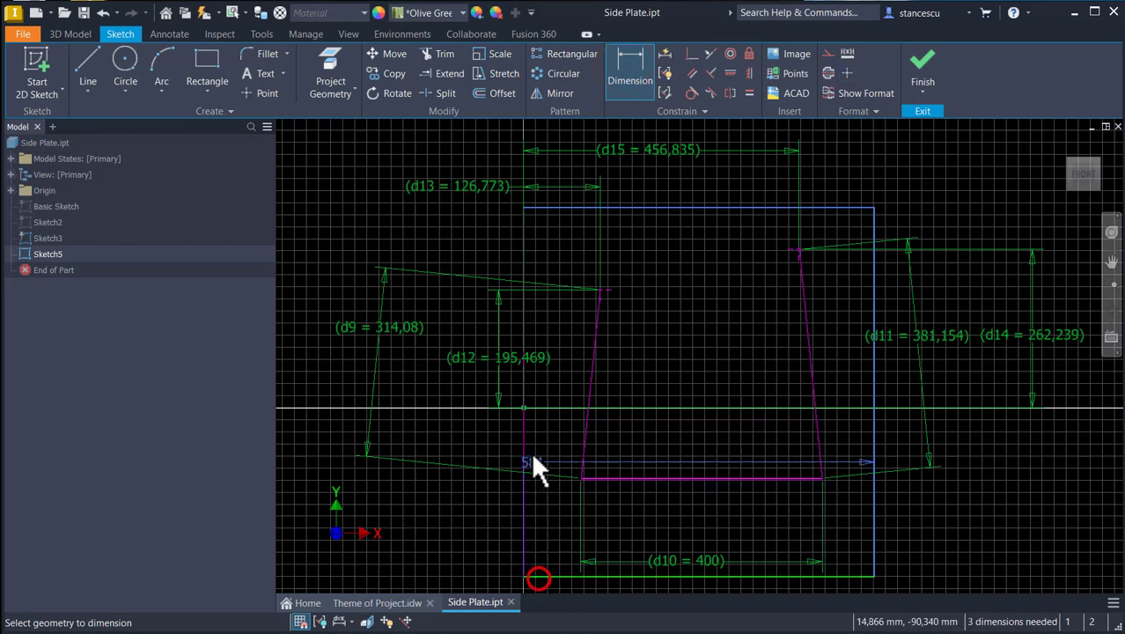
{"action": "left_click", "coordinate": [522, 406]}
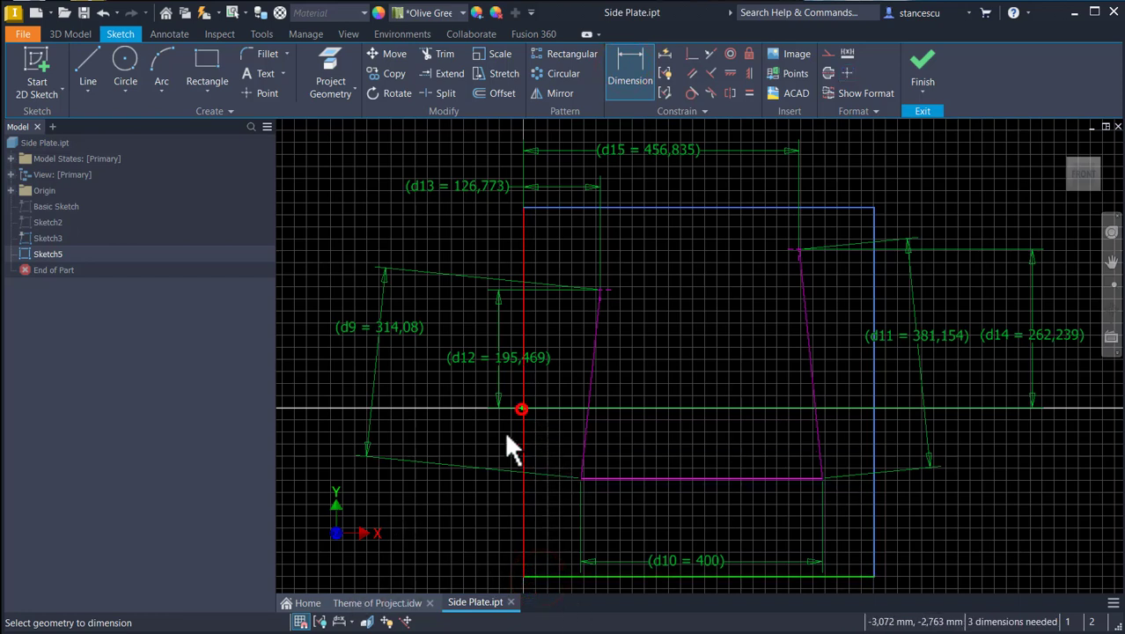
{"action": "left_click", "coordinate": [461, 483]}
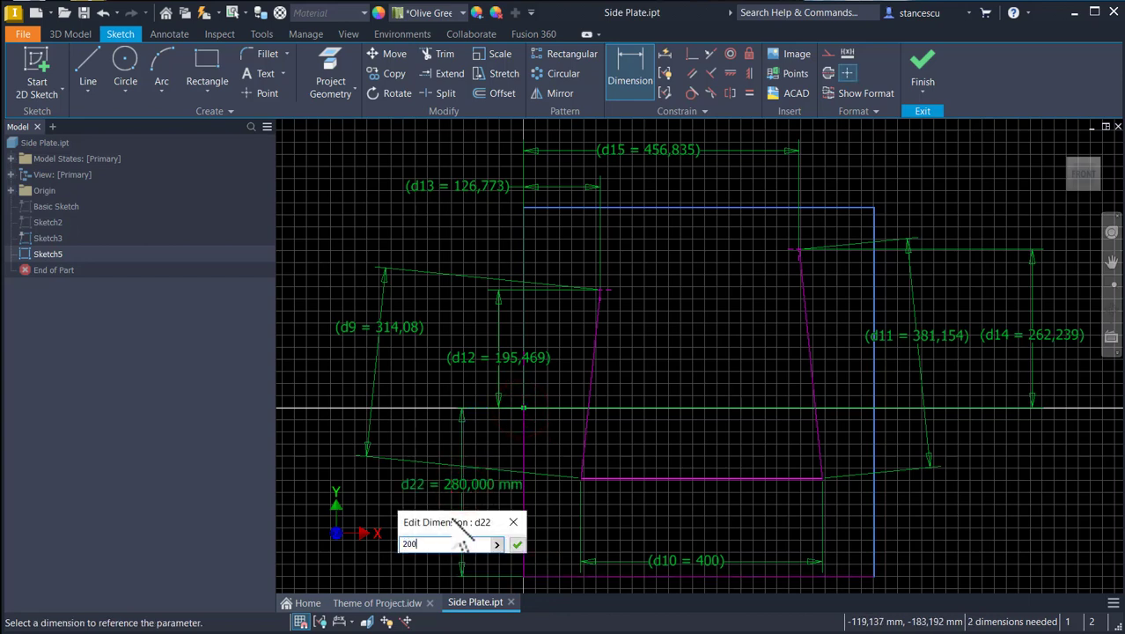
{"action": "type", "text": "200"}
{"action": "key", "text": "Return"}
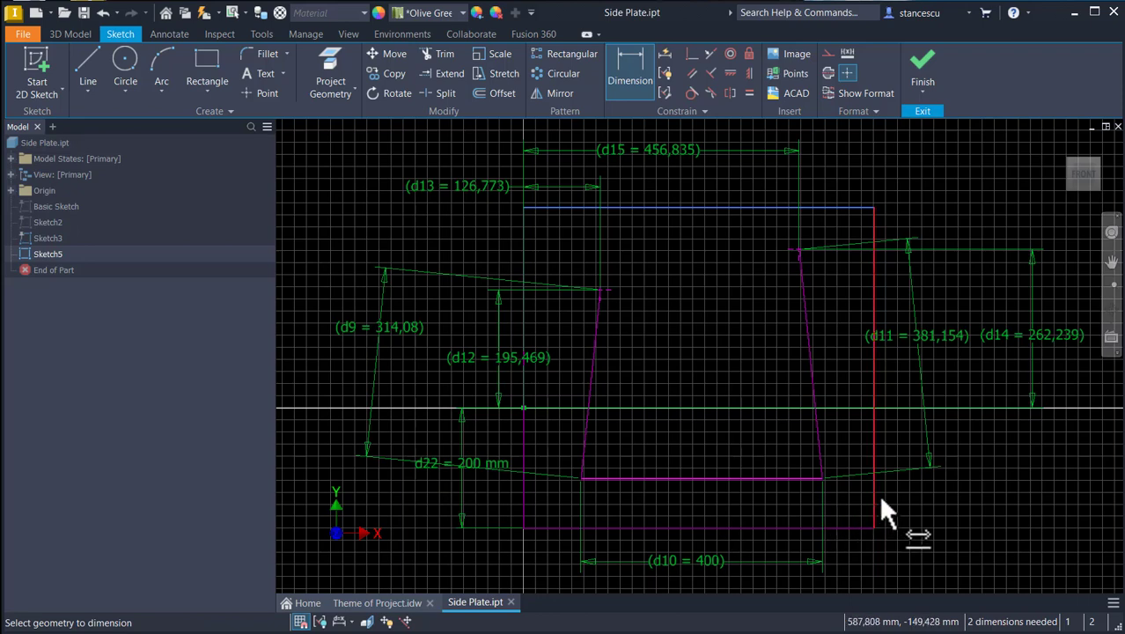
Dimension the rectangle's top edge to set its width to 550 mm.
{"action": "left_click", "coordinate": [756, 207]}
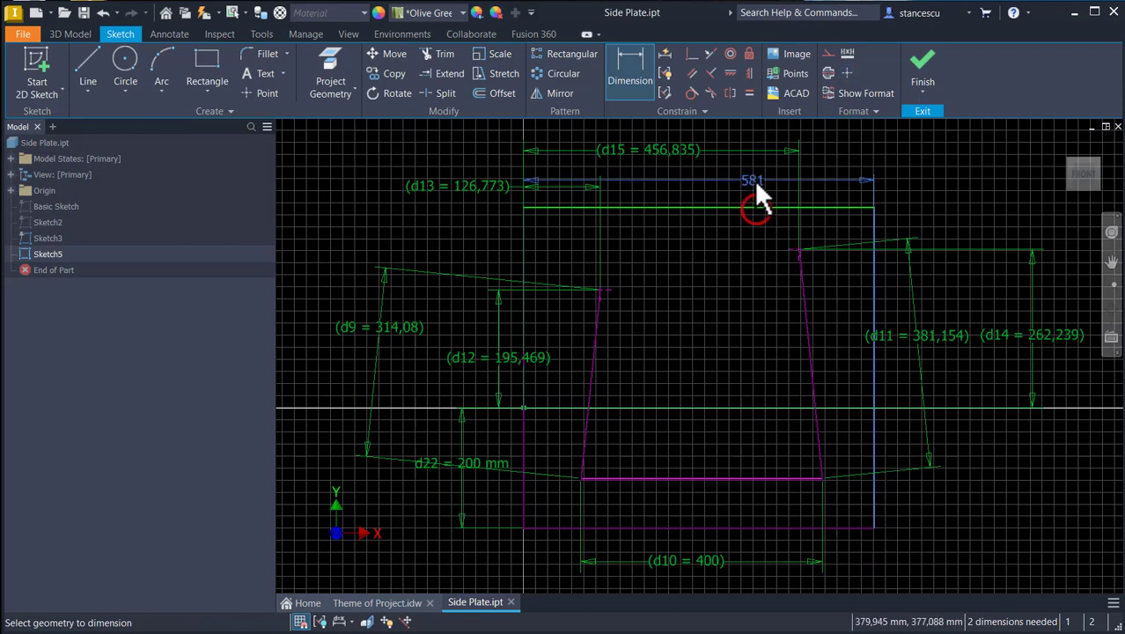
{"action": "left_click", "coordinate": [754, 178]}
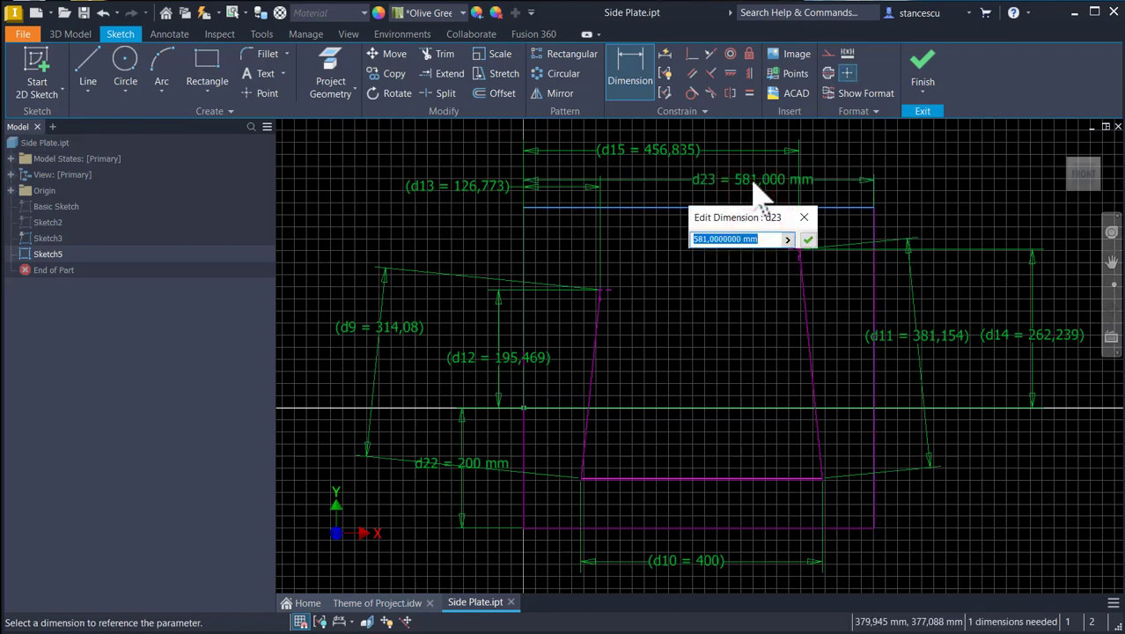
{"action": "type", "text": "550"}
{"action": "key", "text": "Return"}
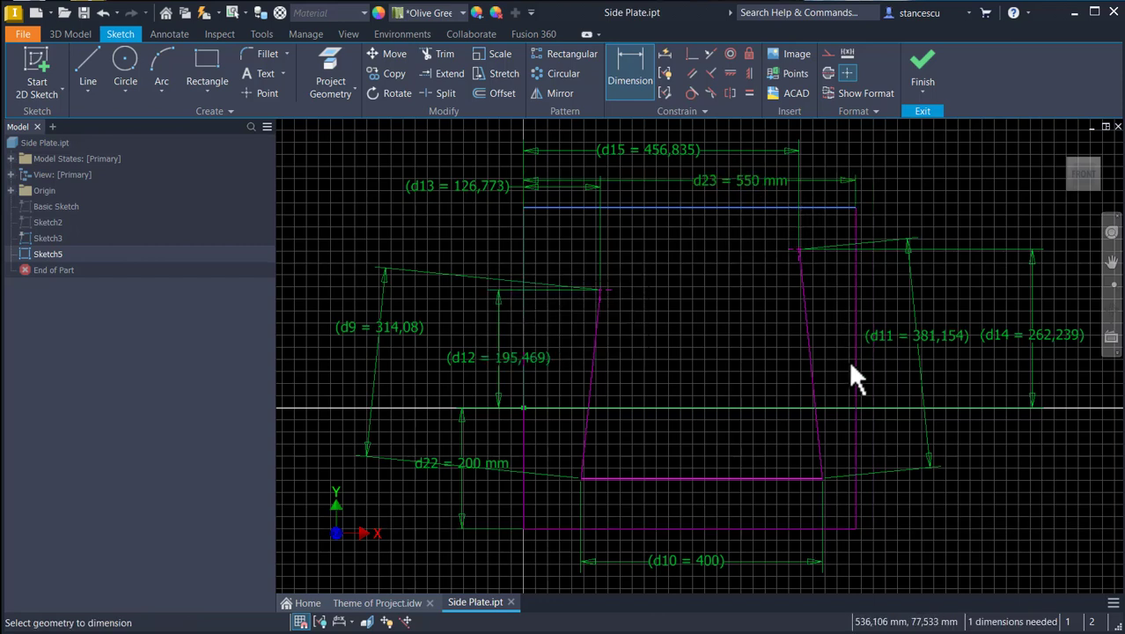
Dimension the rectangle's right edge to set its height to 540 mm.
{"action": "left_click", "coordinate": [856, 366]}
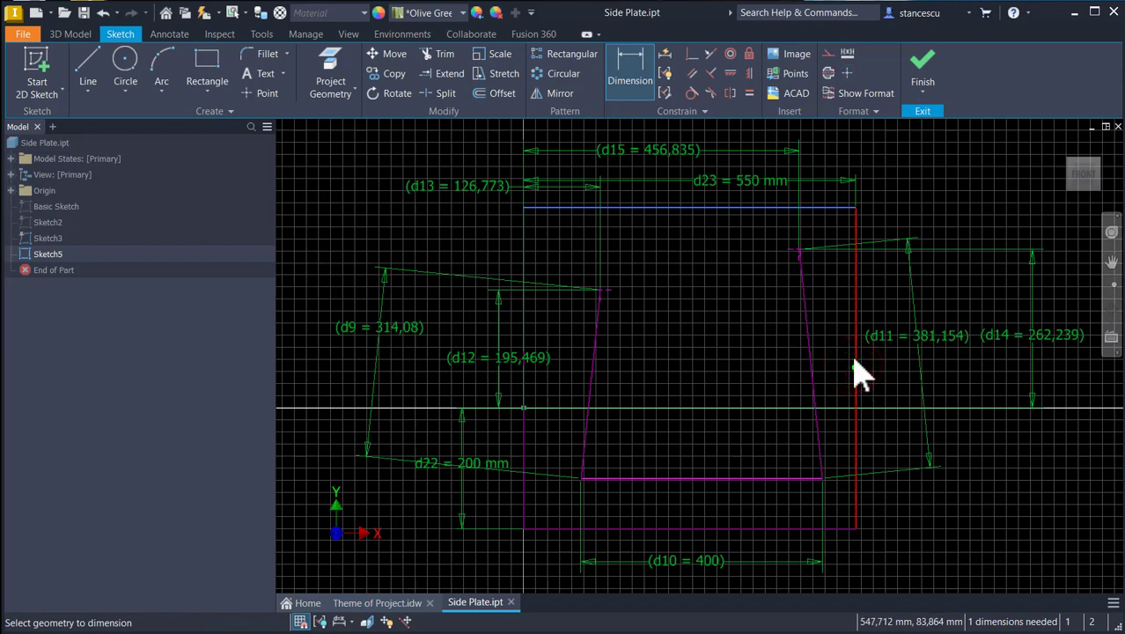
{"action": "key", "text": "Escape"}
{"action": "left_click", "coordinate": [636, 60]}
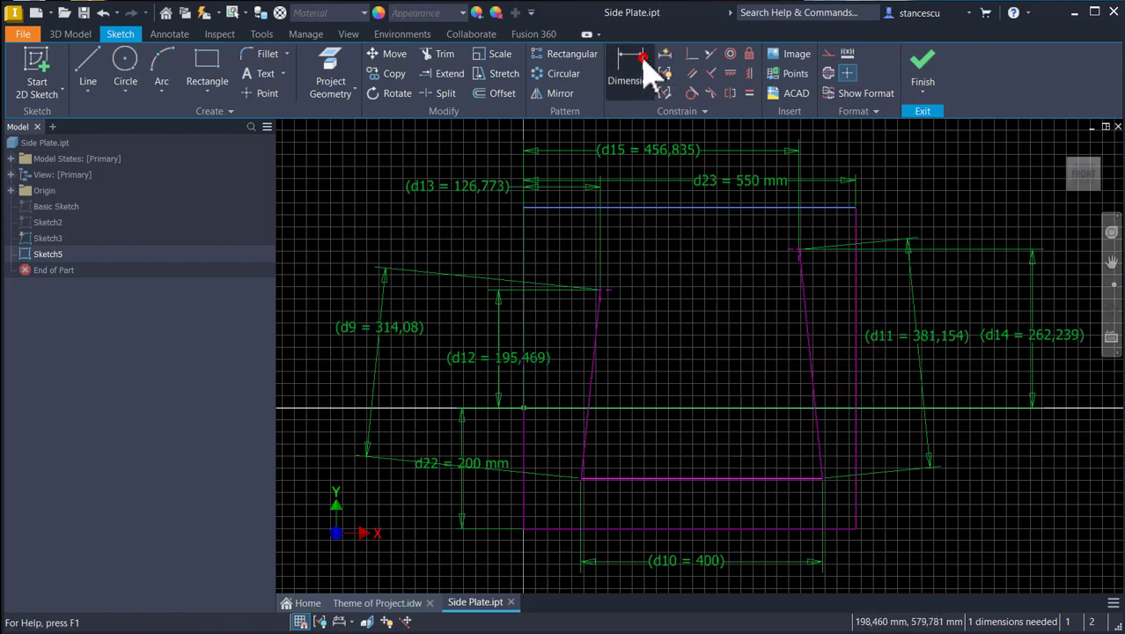
{"action": "left_click", "coordinate": [855, 283]}
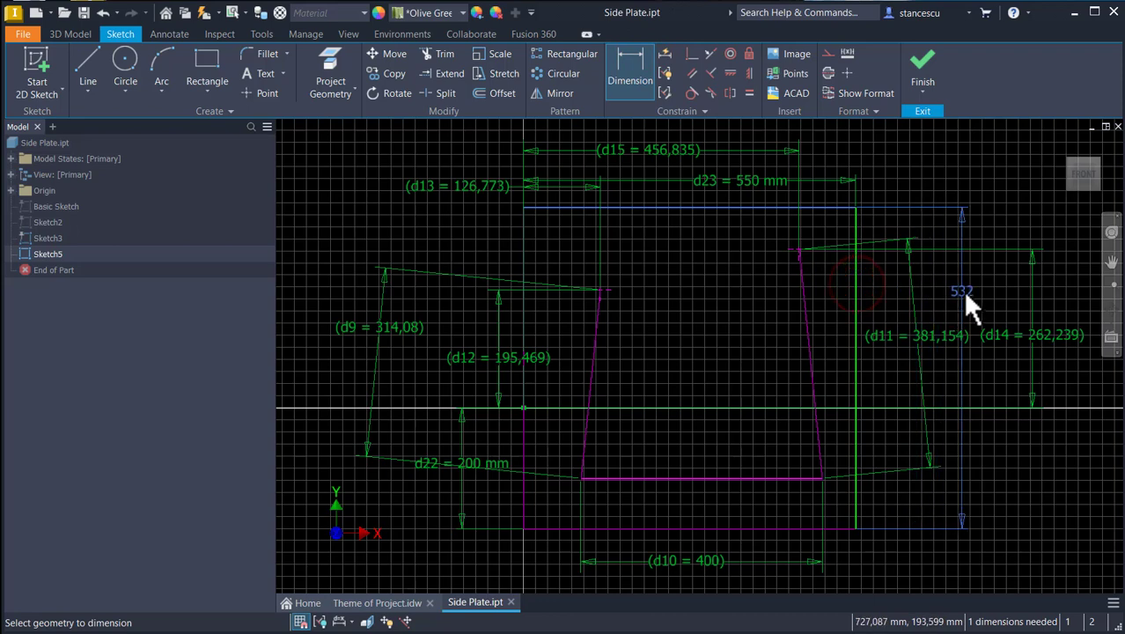
{"action": "left_click", "coordinate": [961, 289]}
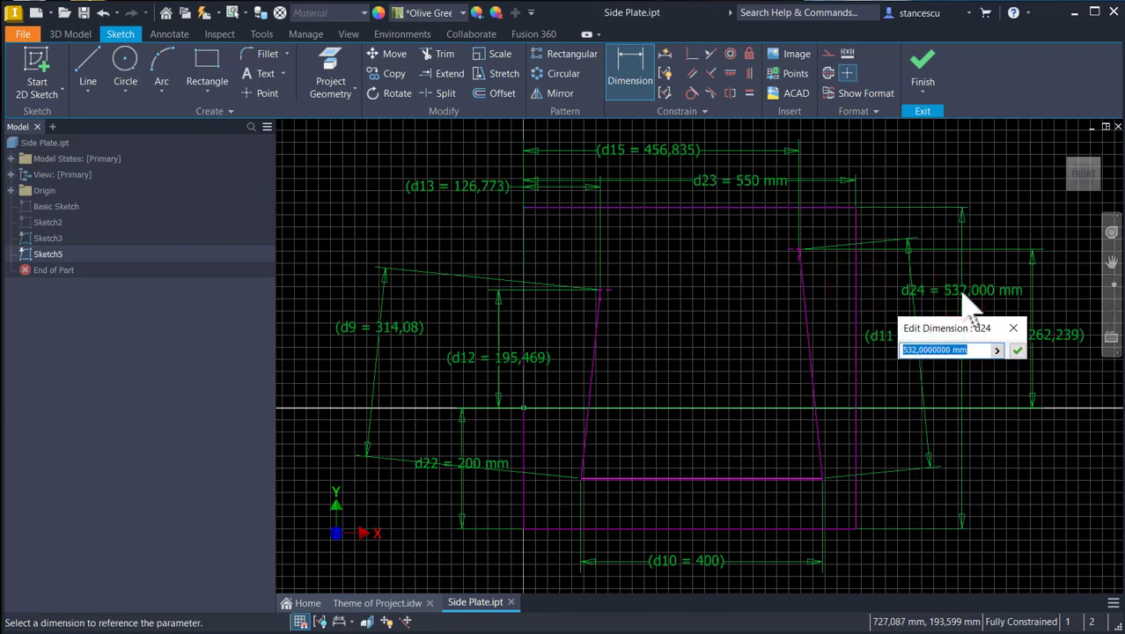
{"action": "type", "text": "540"}
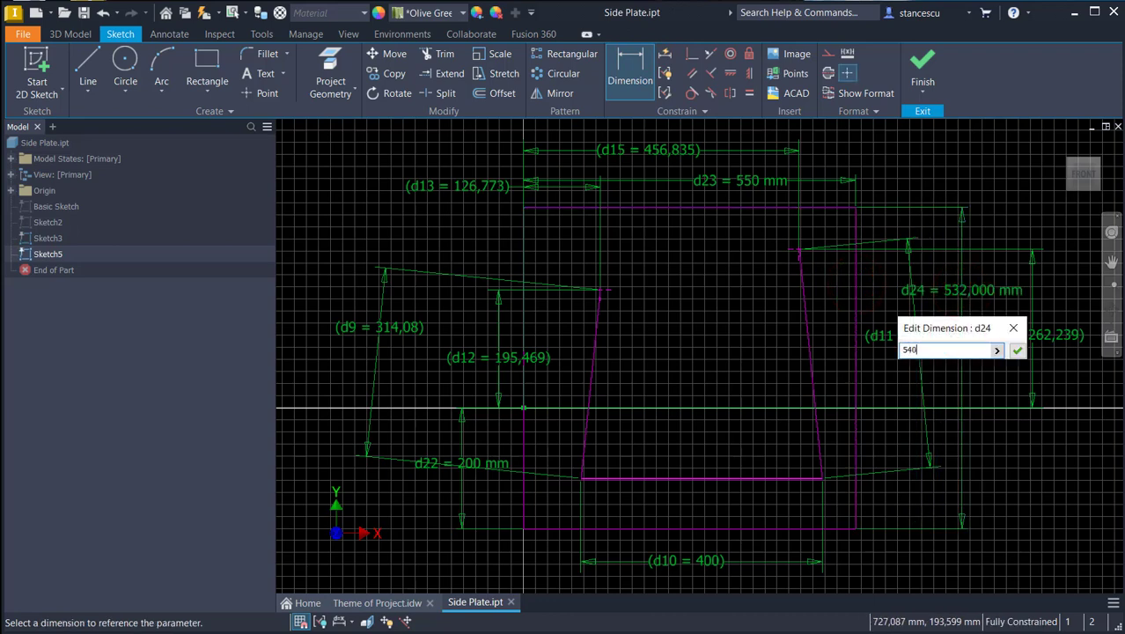
{"action": "key", "text": "Return"}
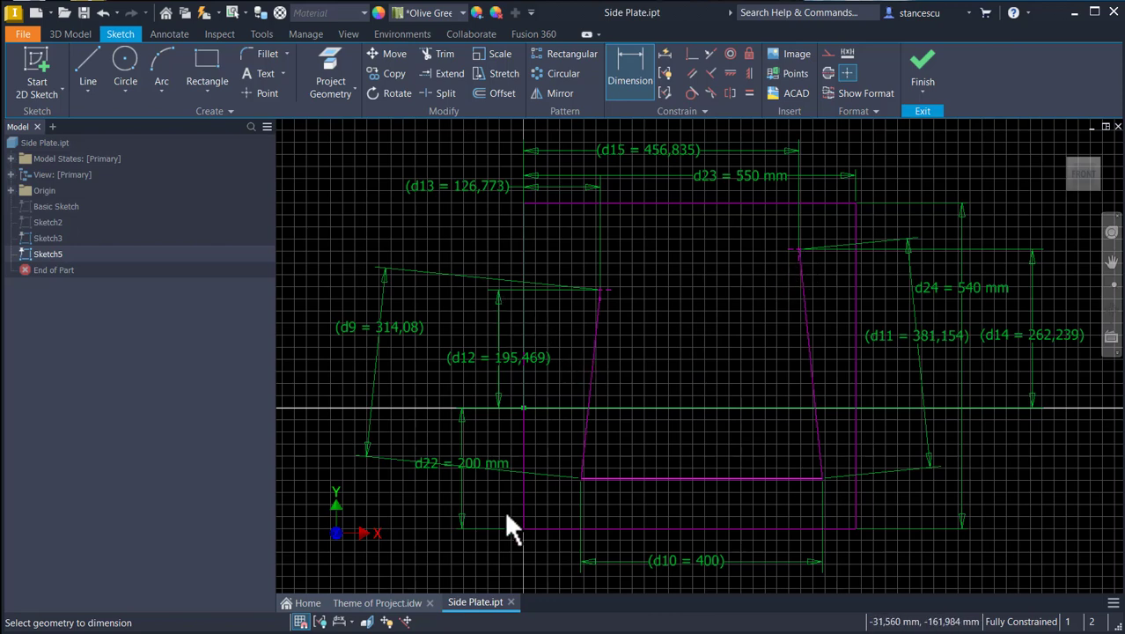
Draw a trapezoidal notch about 342 mm wide and 29 mm high with three connected lines on the rectangle's bottom edge.
{"action": "left_click", "coordinate": [88, 70]}
{"action": "scroll", "coordinate": [605, 497], "scroll_direction": "up", "scroll_amount": 2}
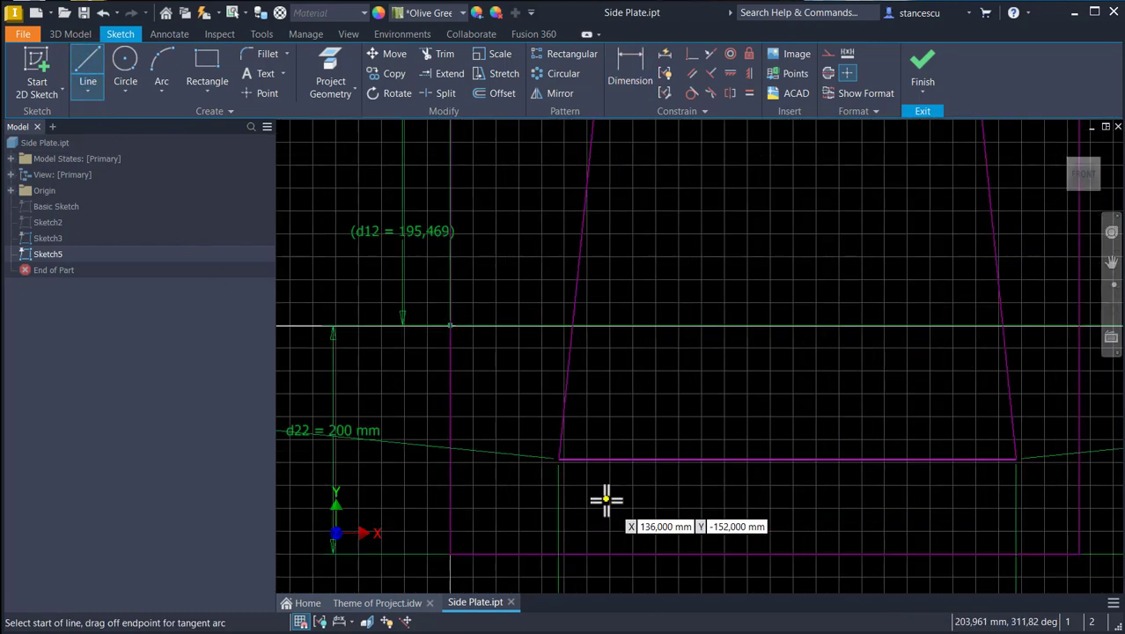
{"action": "left_click", "coordinate": [536, 553]}
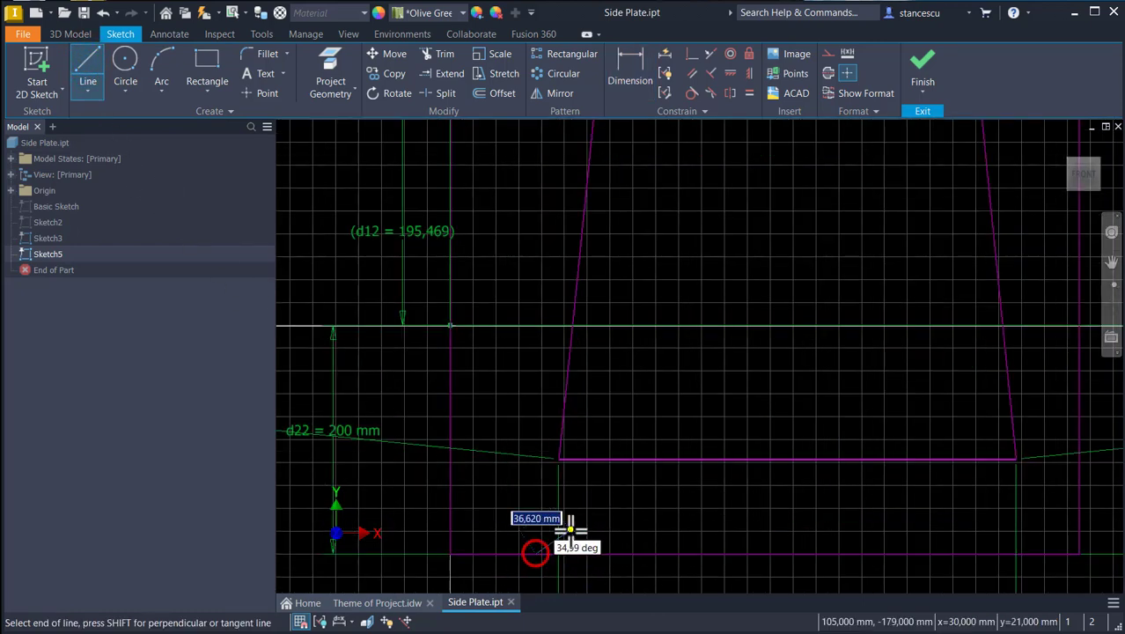
{"action": "left_click", "coordinate": [579, 525]}
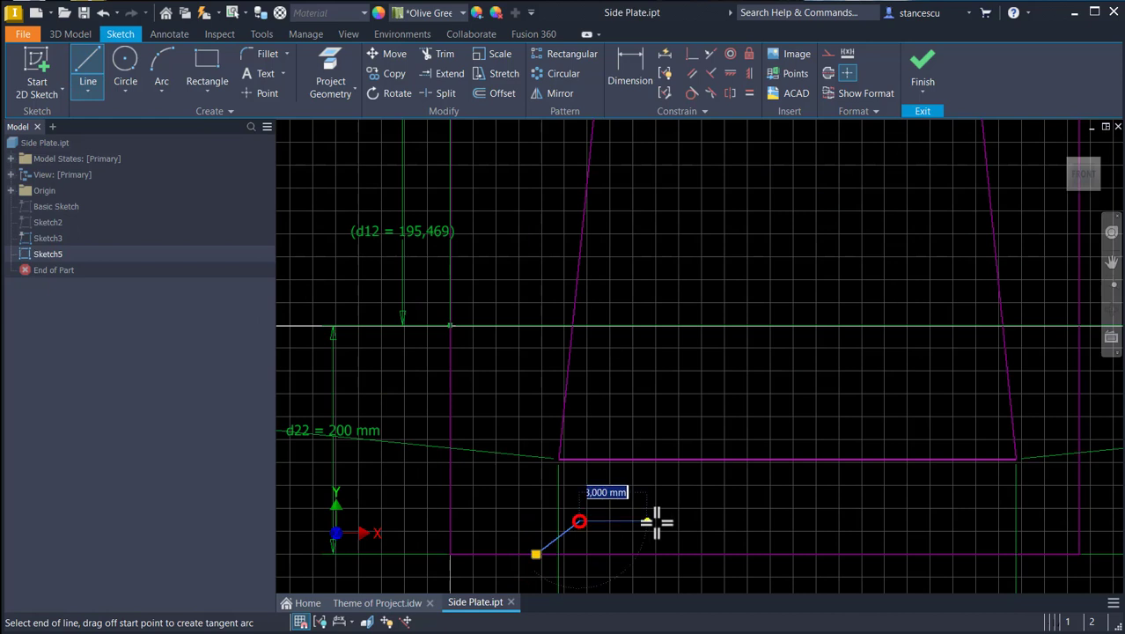
{"action": "left_click", "coordinate": [885, 520]}
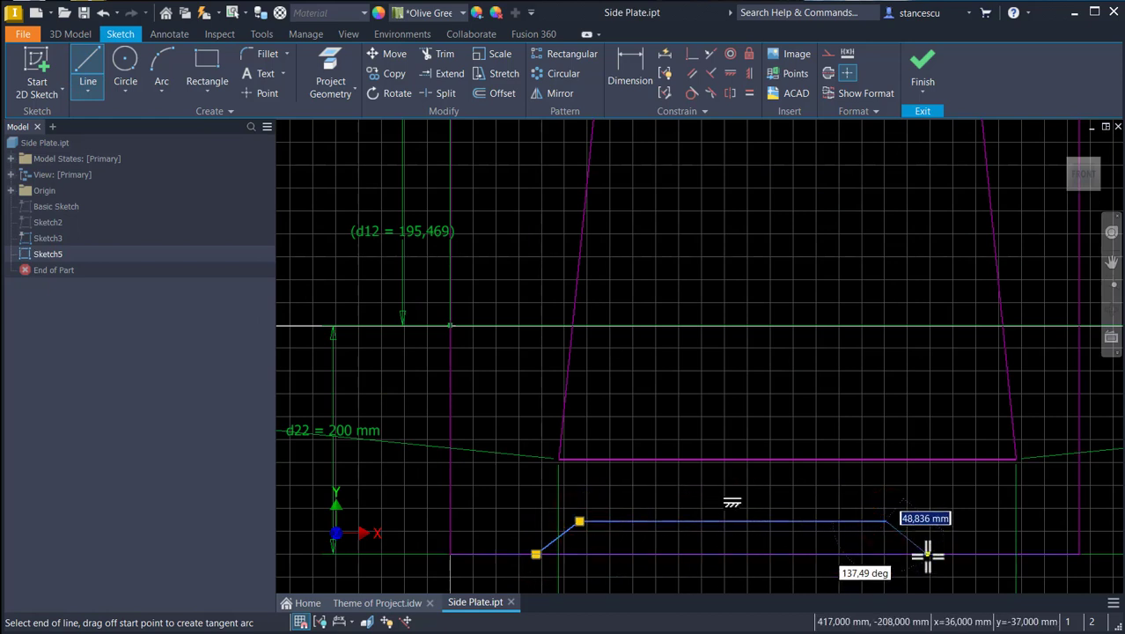
{"action": "left_click", "coordinate": [926, 553]}
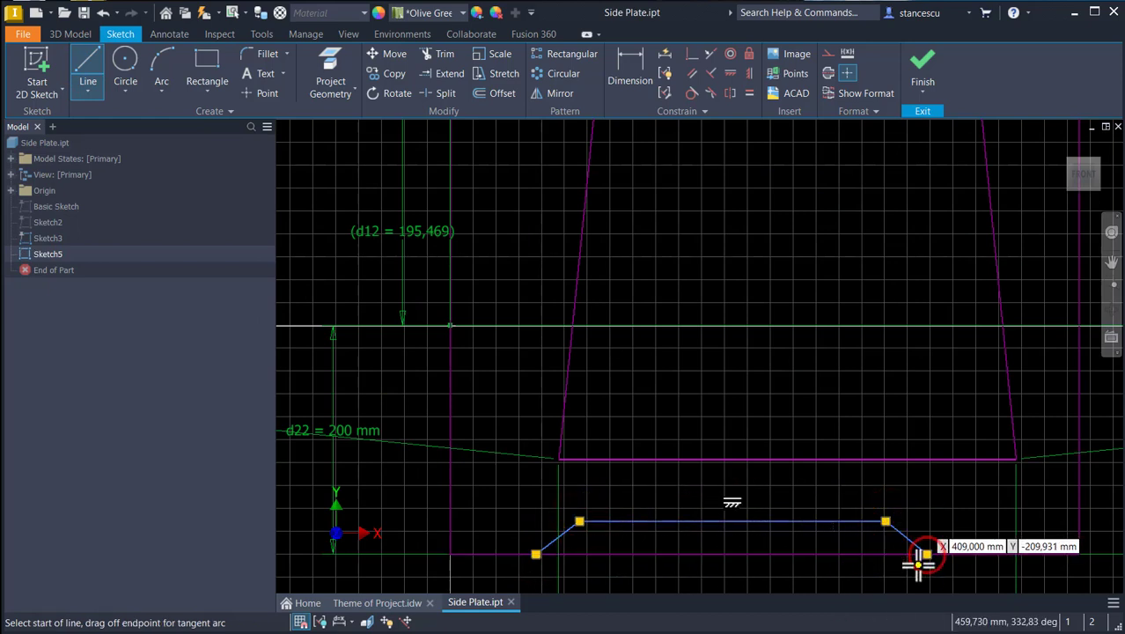
{"action": "key", "text": "Escape"}
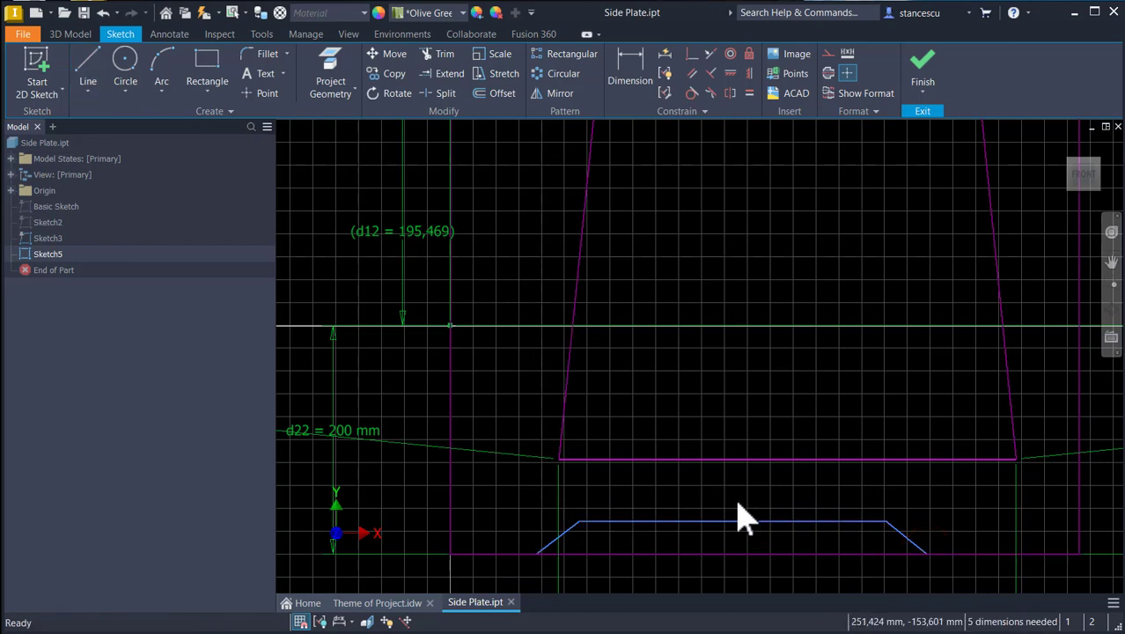
Dimension the notch's height above the rectangle's bottom edge as 40 mm.
{"action": "left_click", "coordinate": [625, 58]}
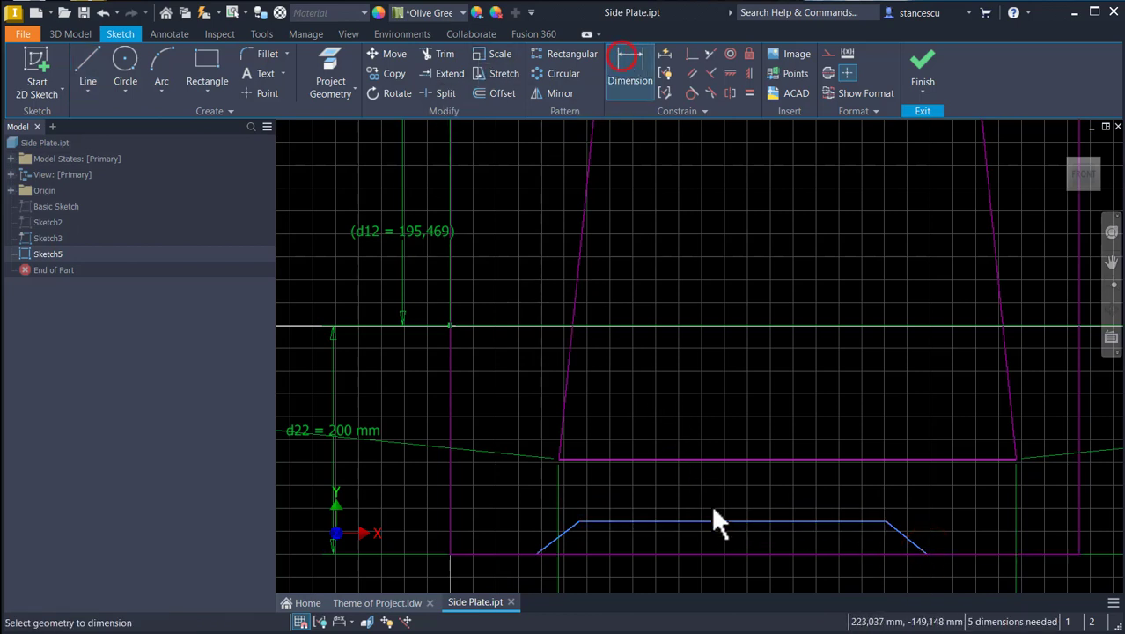
{"action": "left_click", "coordinate": [826, 519]}
{"action": "left_click", "coordinate": [825, 550]}
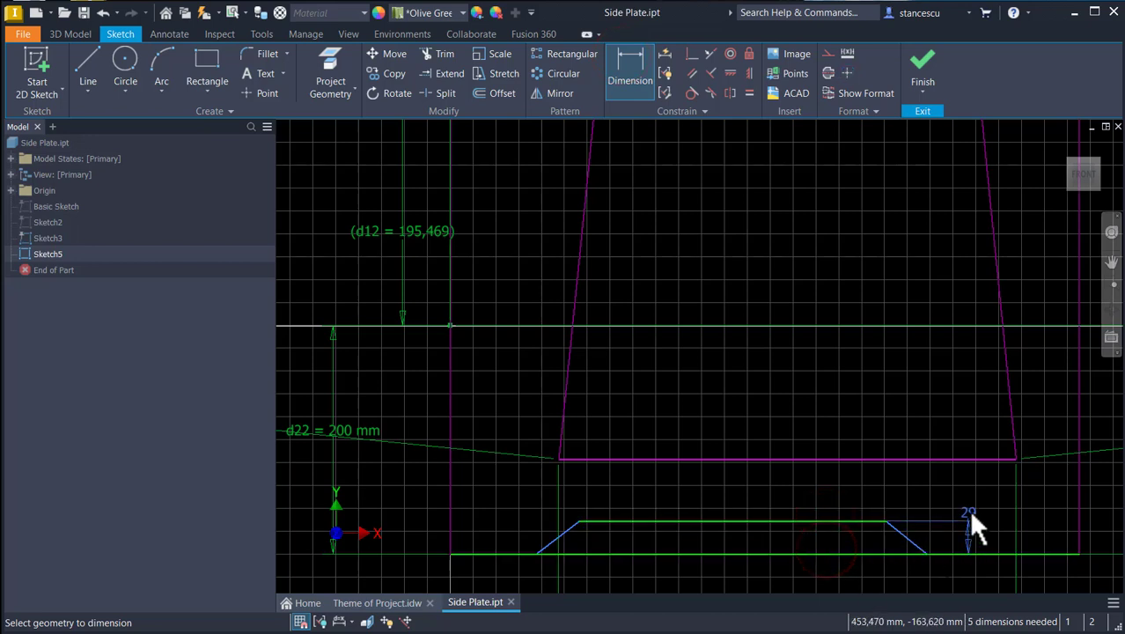
{"action": "left_click", "coordinate": [967, 490]}
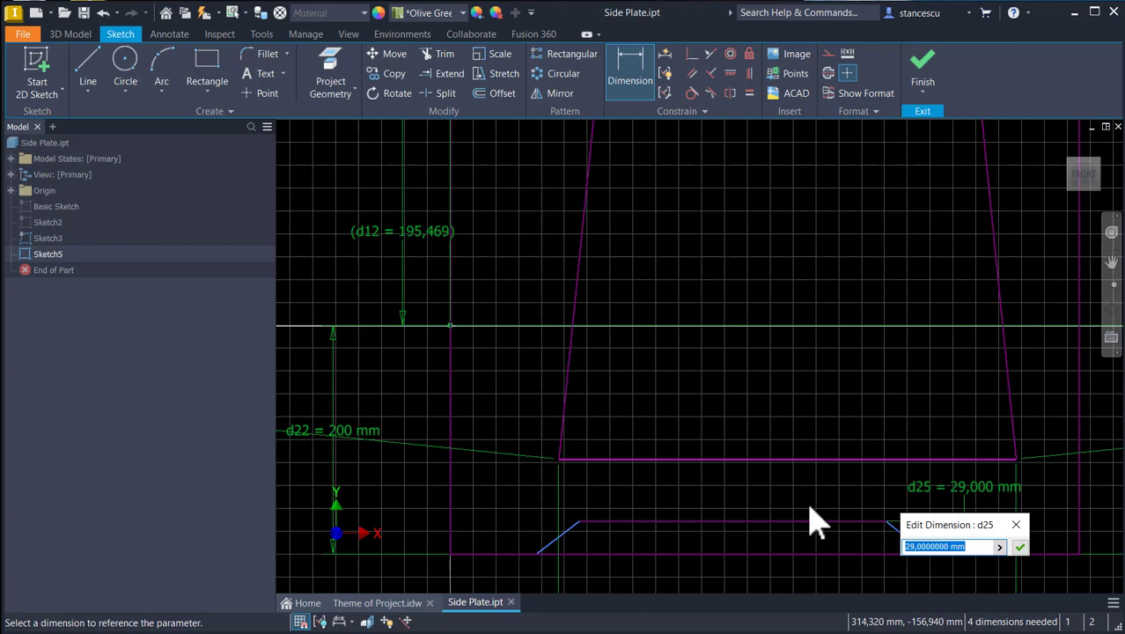
{"action": "key", "text": "Return"}
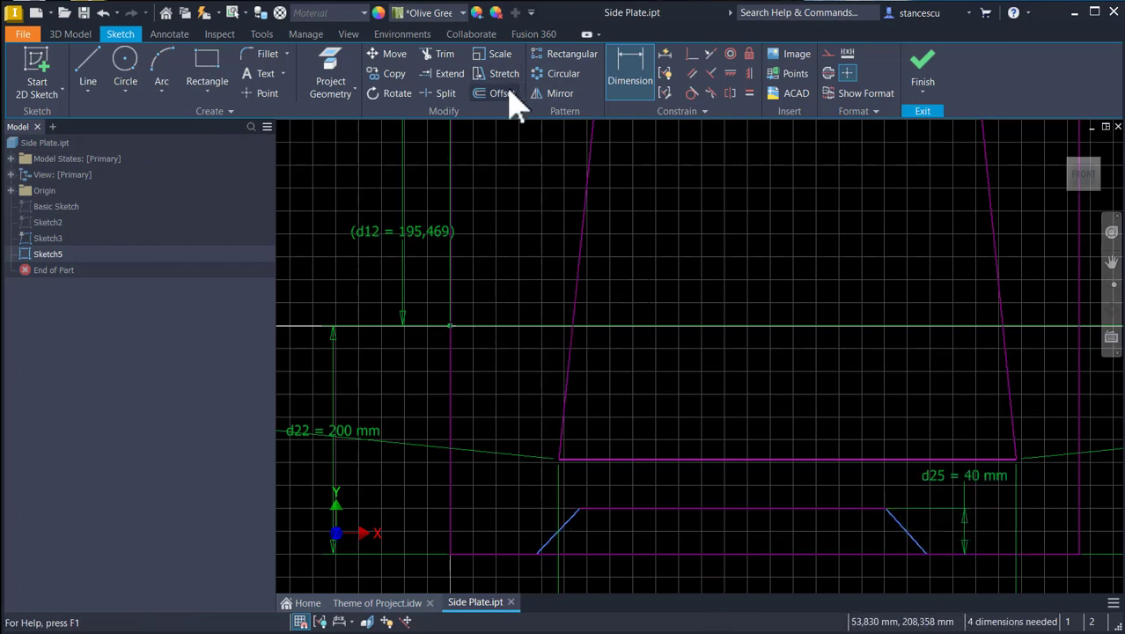
Split the bottom edge at the notch's ends and set the angle between the left slanted line and the bottom edge to 45 degrees.
{"action": "left_click", "coordinate": [443, 93]}
{"action": "left_click", "coordinate": [725, 555]}
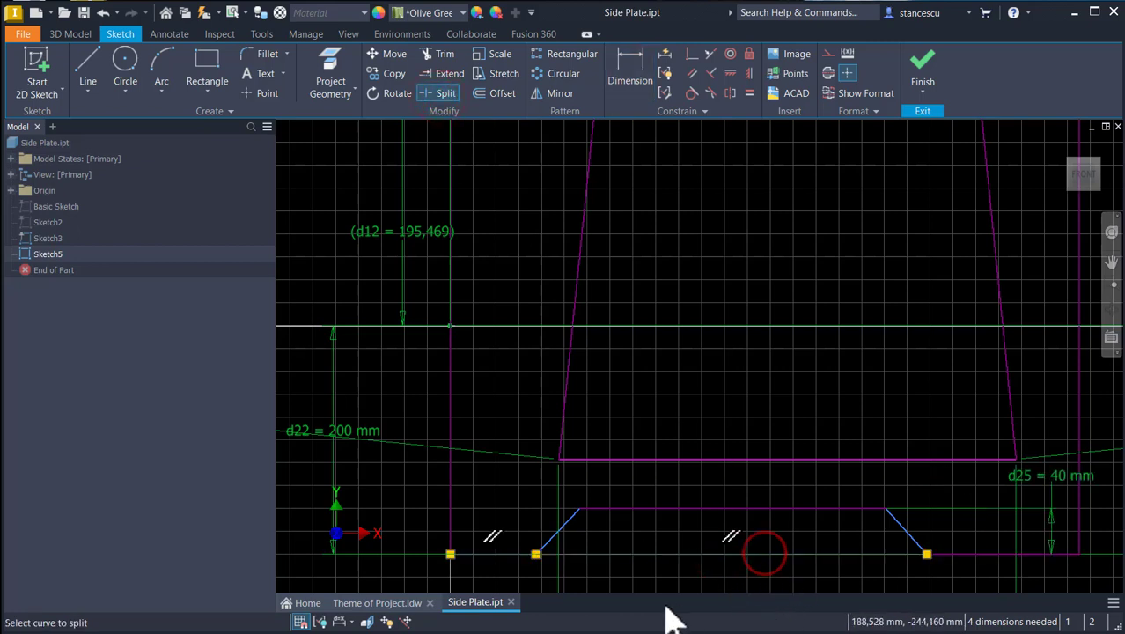
{"action": "left_click", "coordinate": [645, 77]}
{"action": "left_click", "coordinate": [571, 516]}
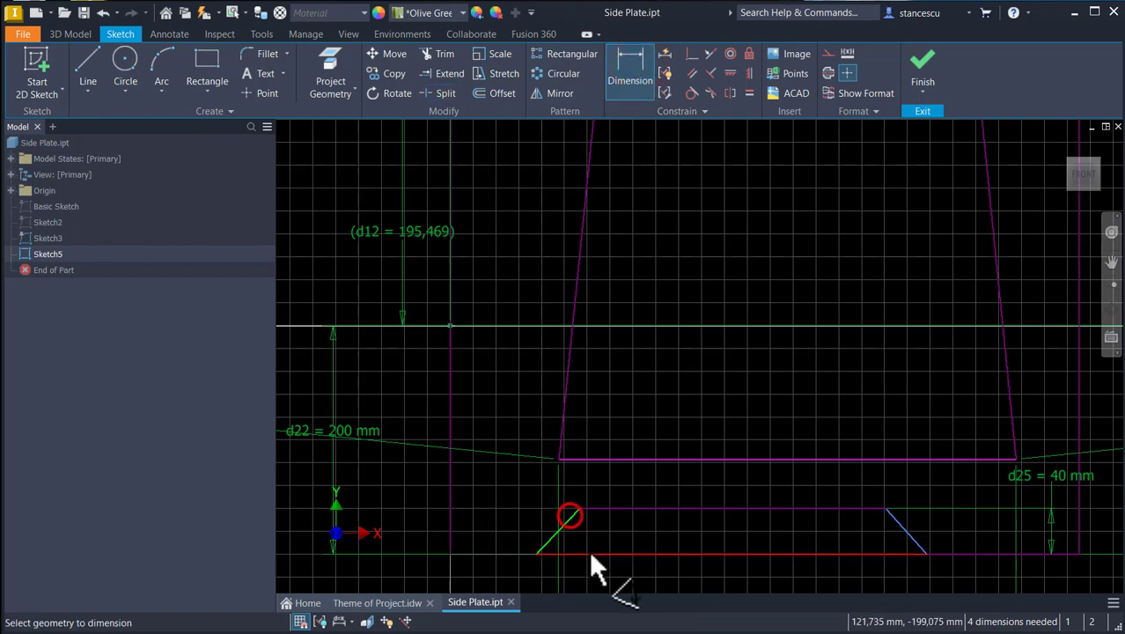
{"action": "left_click", "coordinate": [592, 553]}
{"action": "left_click", "coordinate": [602, 533]}
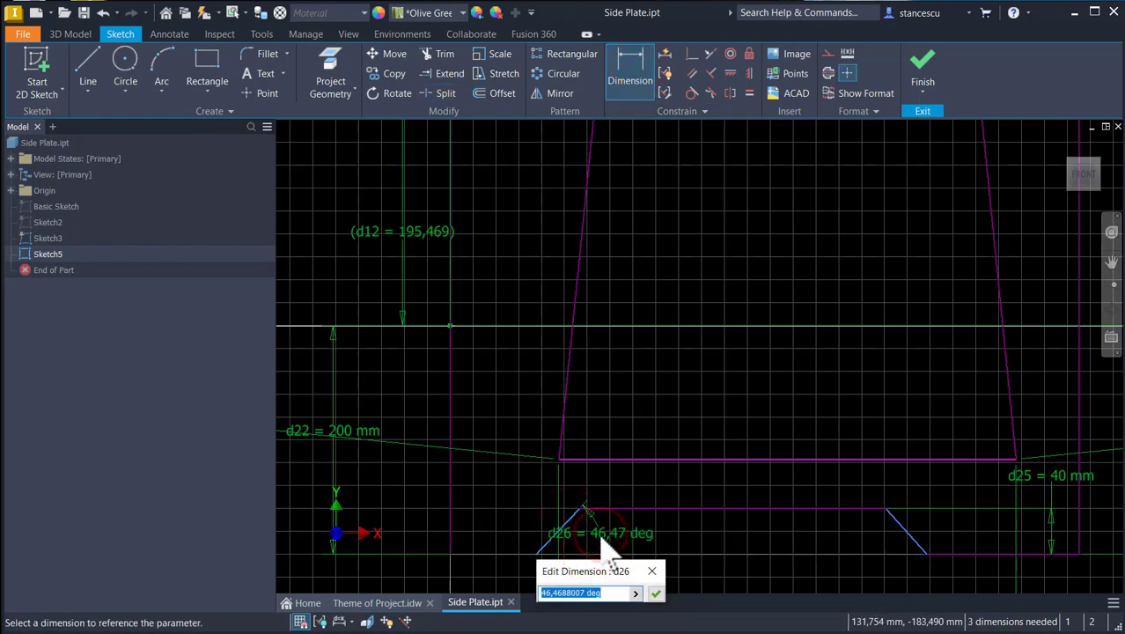
{"action": "type", "text": "45"}
{"action": "key", "text": "Return"}
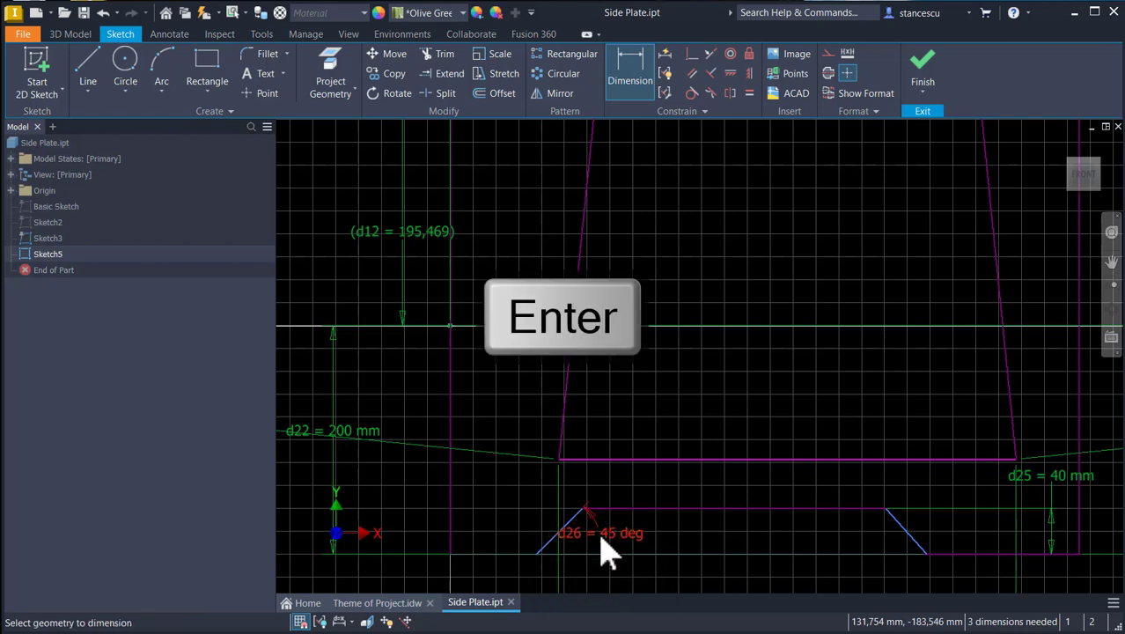
Constrain the notch's two slanted lines to be perpendicular to each other.
{"action": "left_click", "coordinate": [711, 73]}
{"action": "left_click", "coordinate": [923, 543]}
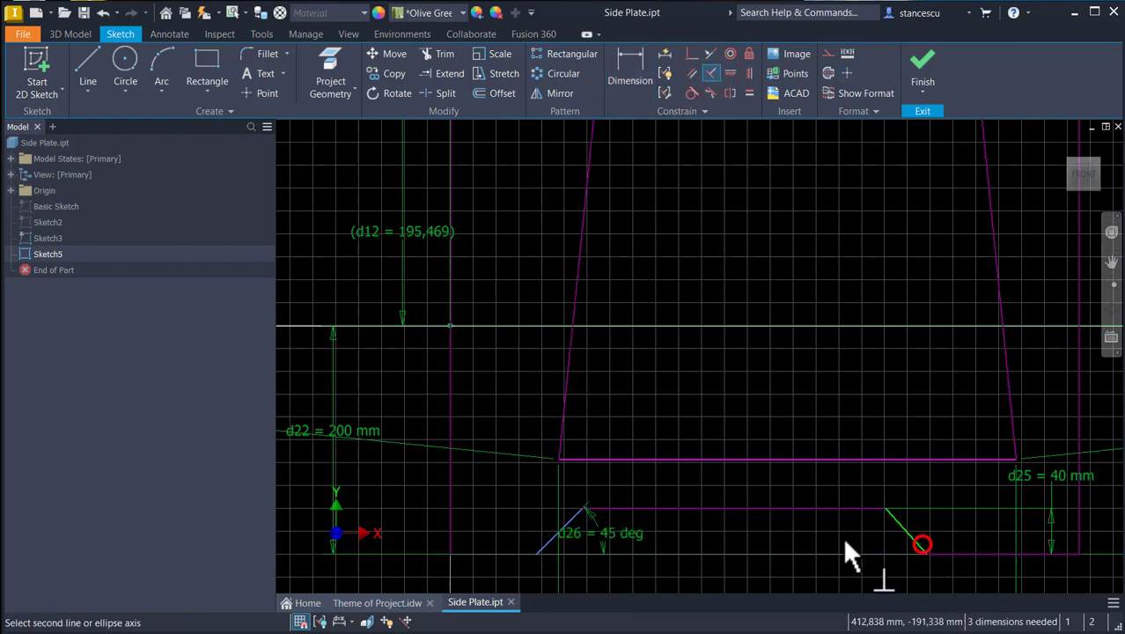
{"action": "left_click", "coordinate": [552, 534]}
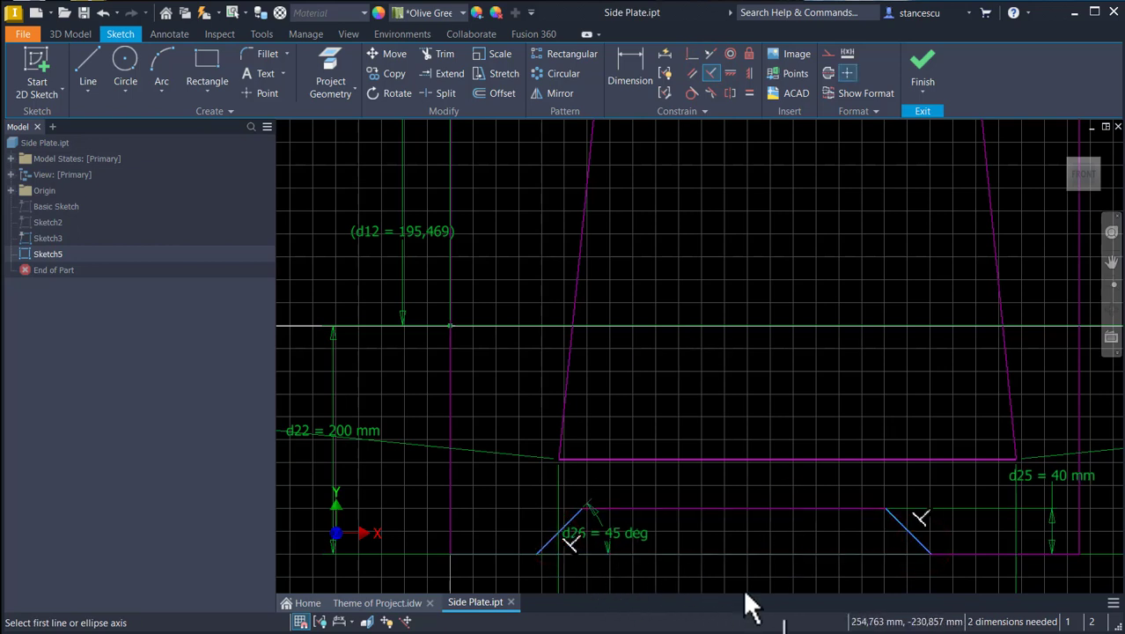
{"action": "key", "text": "Escape"}
Make the bottom segment under the notch a construction line and constrain the two outer bottom segments to equal length.
{"action": "left_click", "coordinate": [751, 554]}
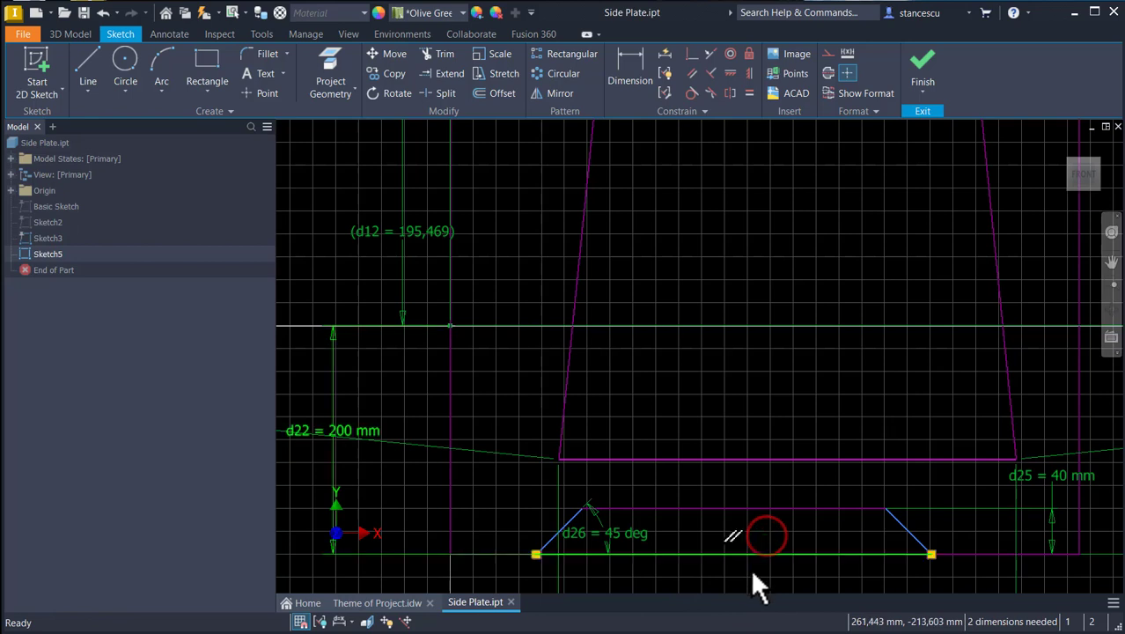
{"action": "left_click", "coordinate": [827, 54]}
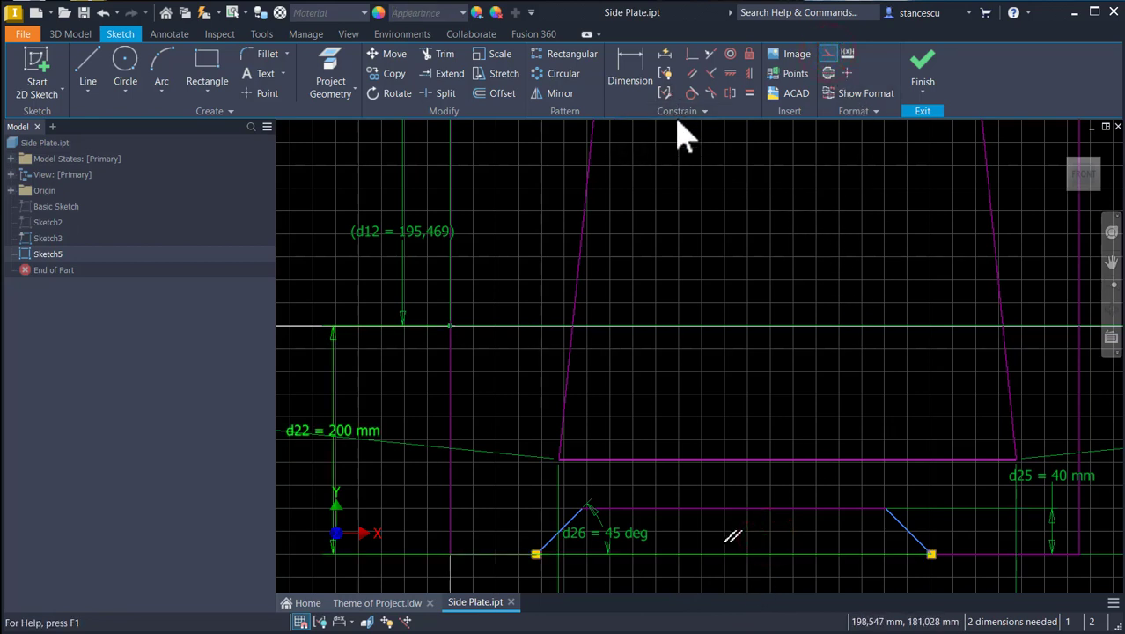
{"action": "left_click", "coordinate": [749, 93]}
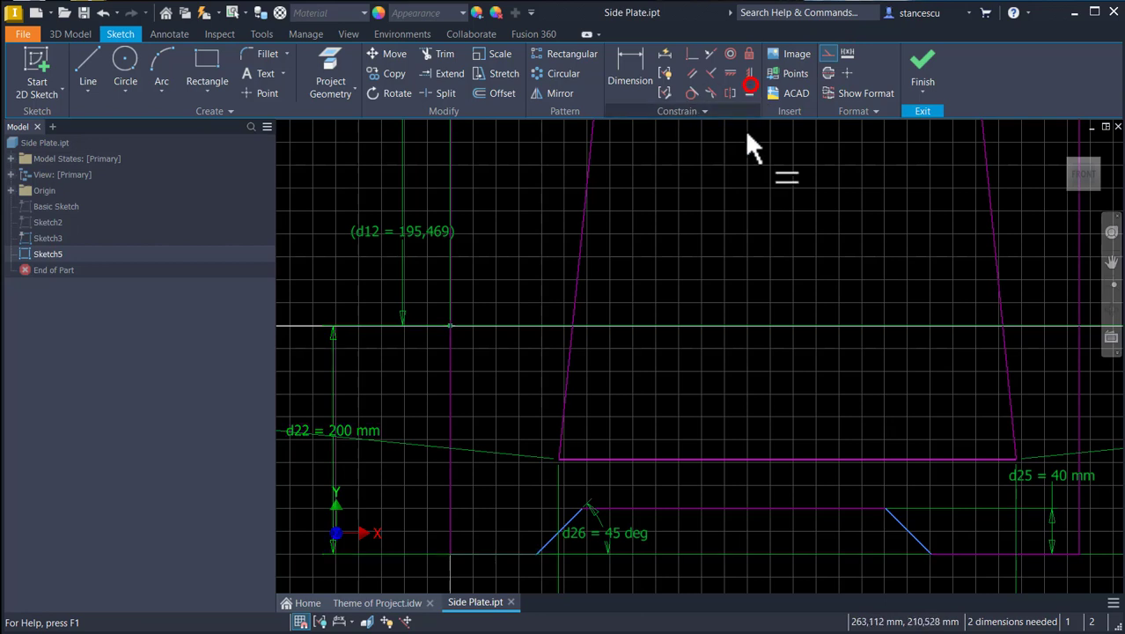
{"action": "left_click", "coordinate": [499, 554]}
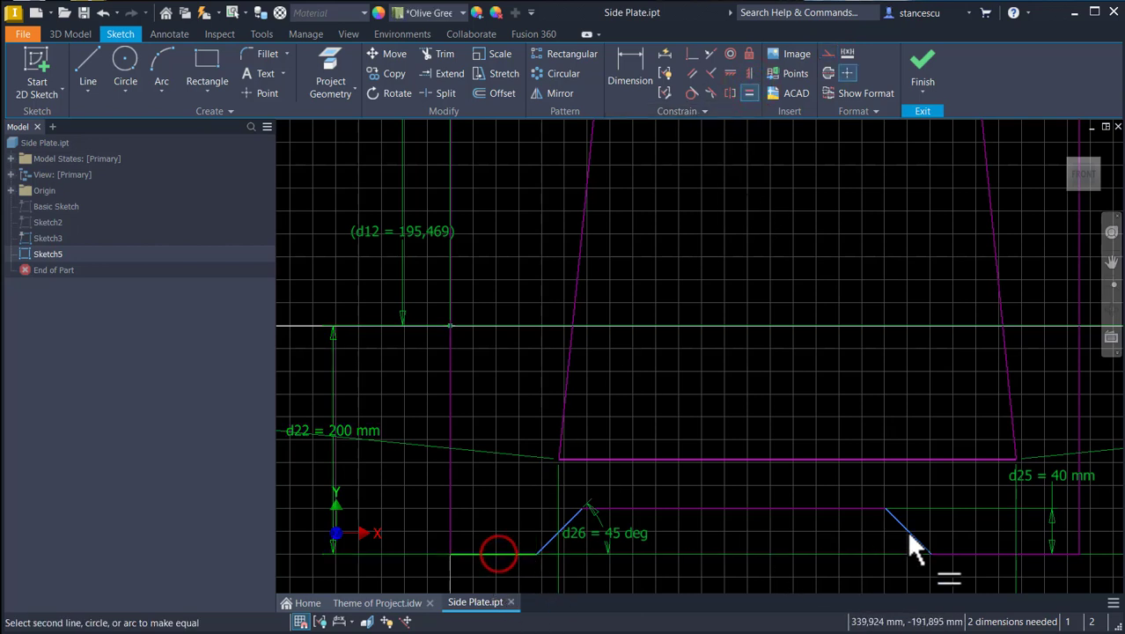
{"action": "left_click", "coordinate": [990, 553]}
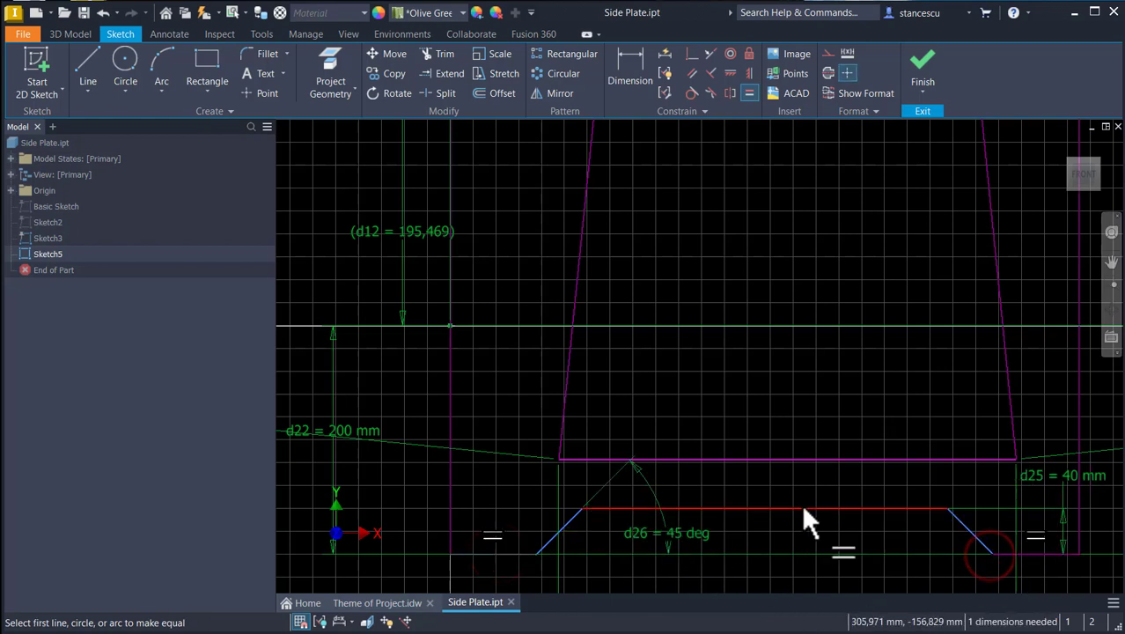
Dimension the left outer segment of the bottom edge as 50 mm.
{"action": "left_click", "coordinate": [630, 77]}
{"action": "left_click", "coordinate": [515, 553]}
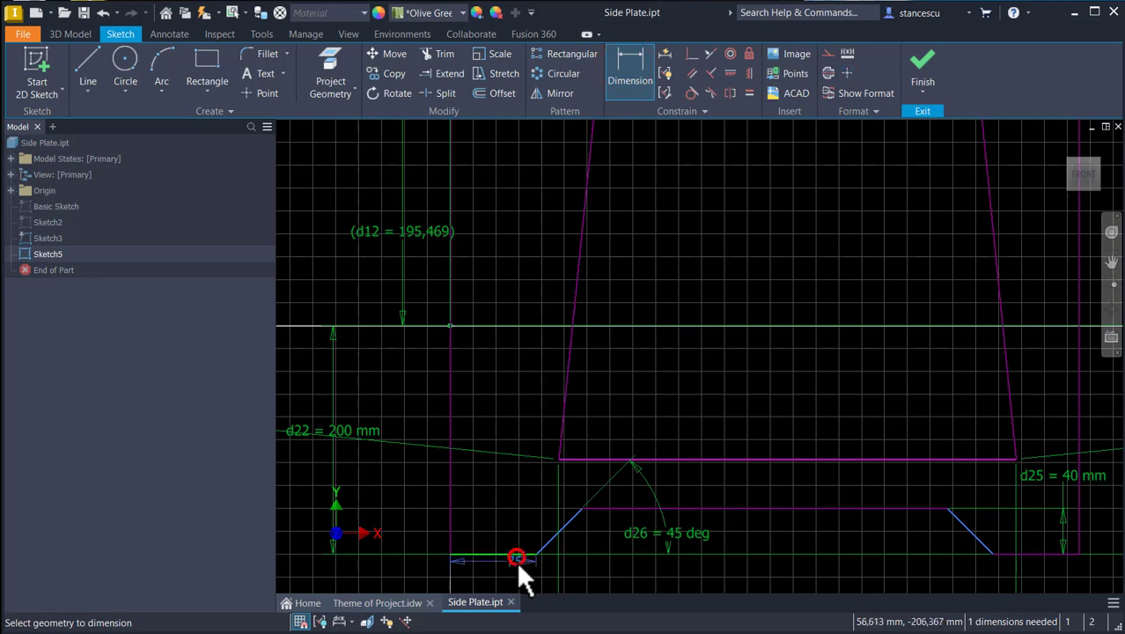
{"action": "left_click", "coordinate": [517, 586]}
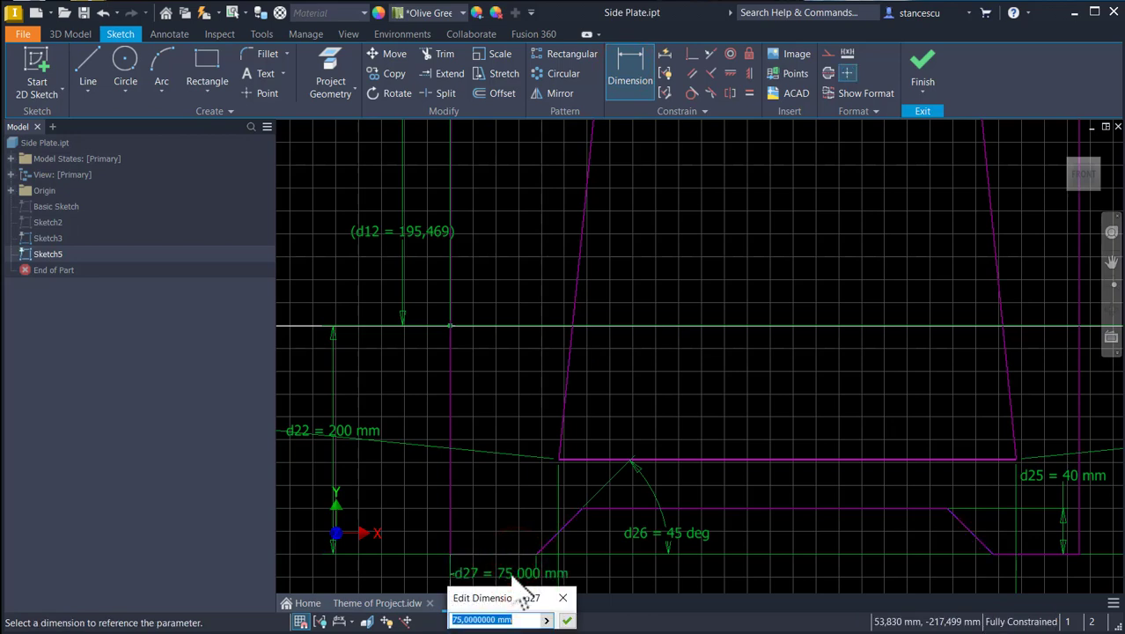
{"action": "type", "text": "50"}
{"action": "key", "text": "Return"}
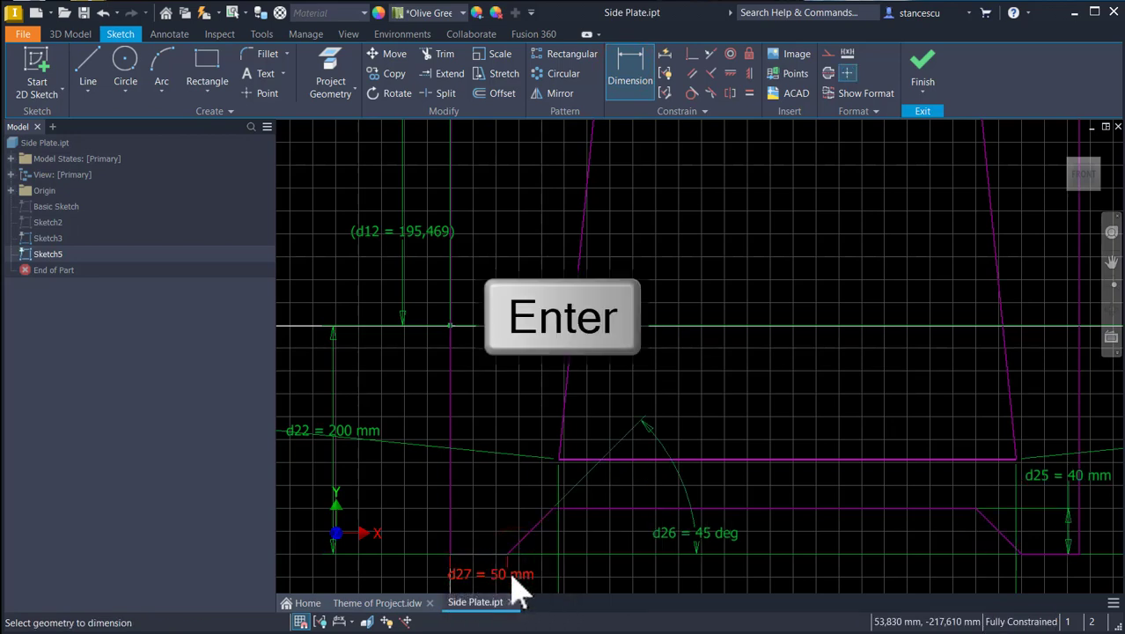
Fillet the plate outline's two upper corners with a 40 mm radius and finish the sketch.
{"action": "scroll", "coordinate": [512, 551], "scroll_direction": "down", "scroll_amount": 3}
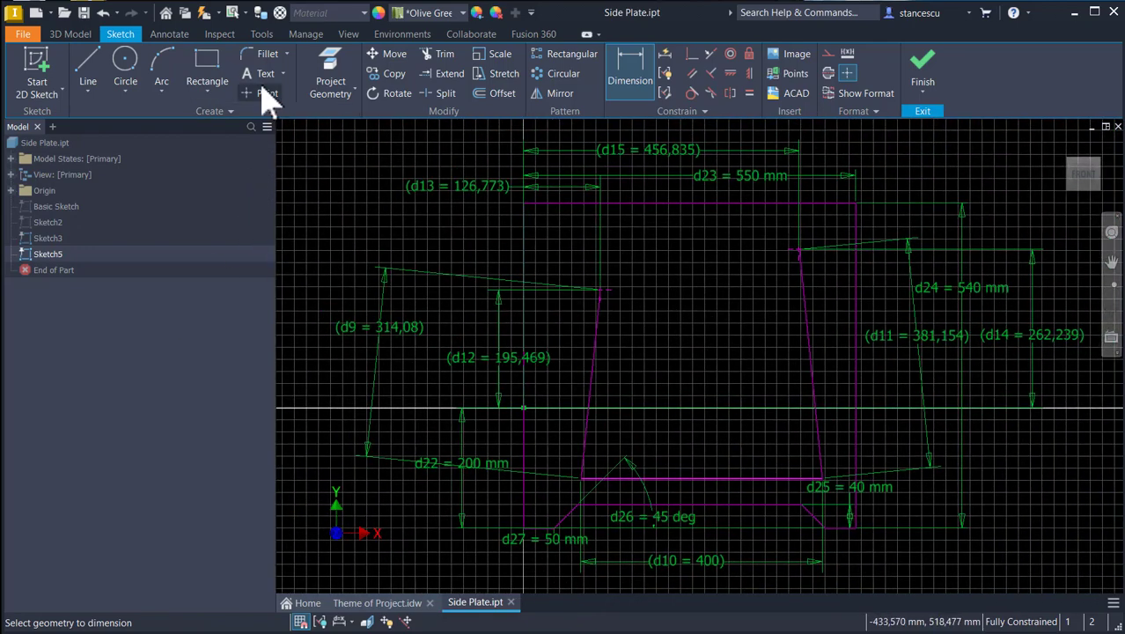
{"action": "left_click", "coordinate": [266, 58]}
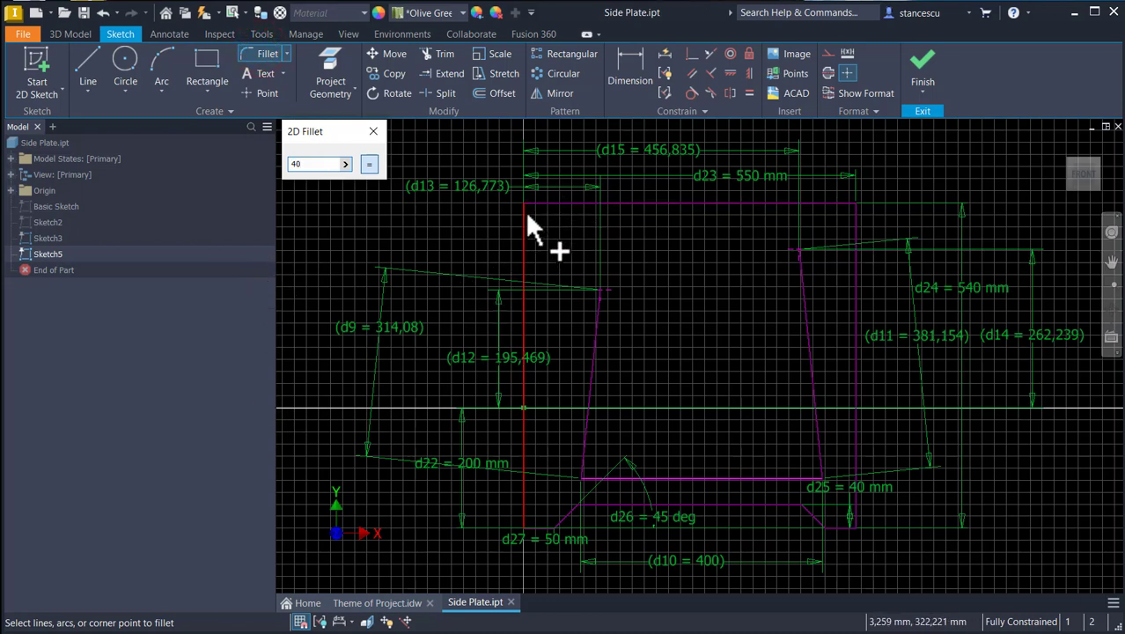
{"action": "left_click", "coordinate": [525, 206]}
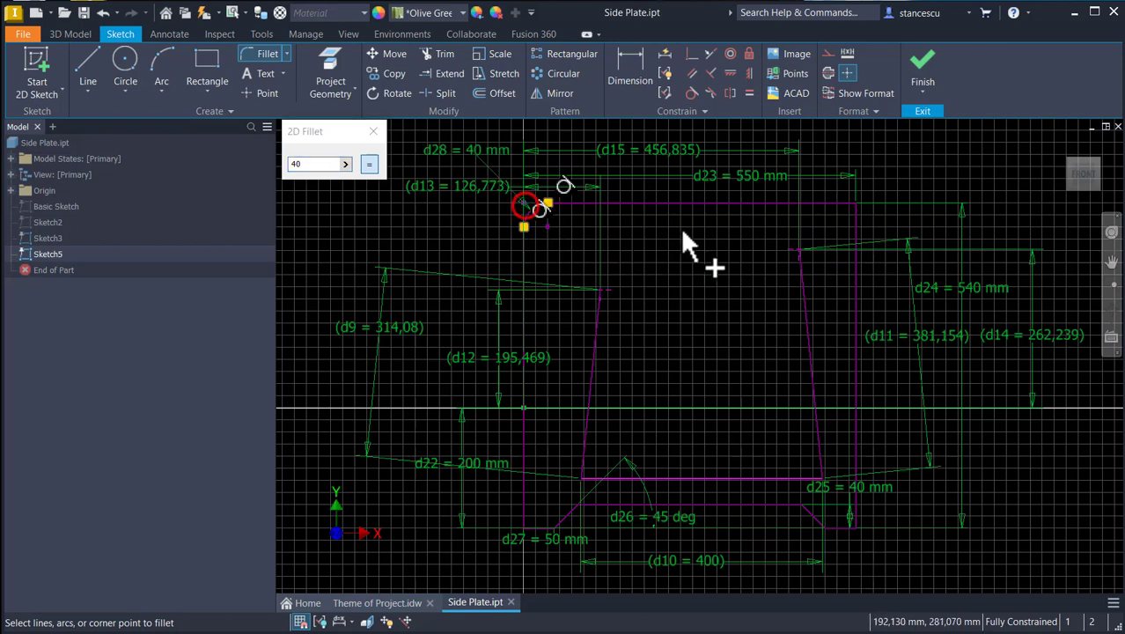
{"action": "left_click", "coordinate": [851, 204]}
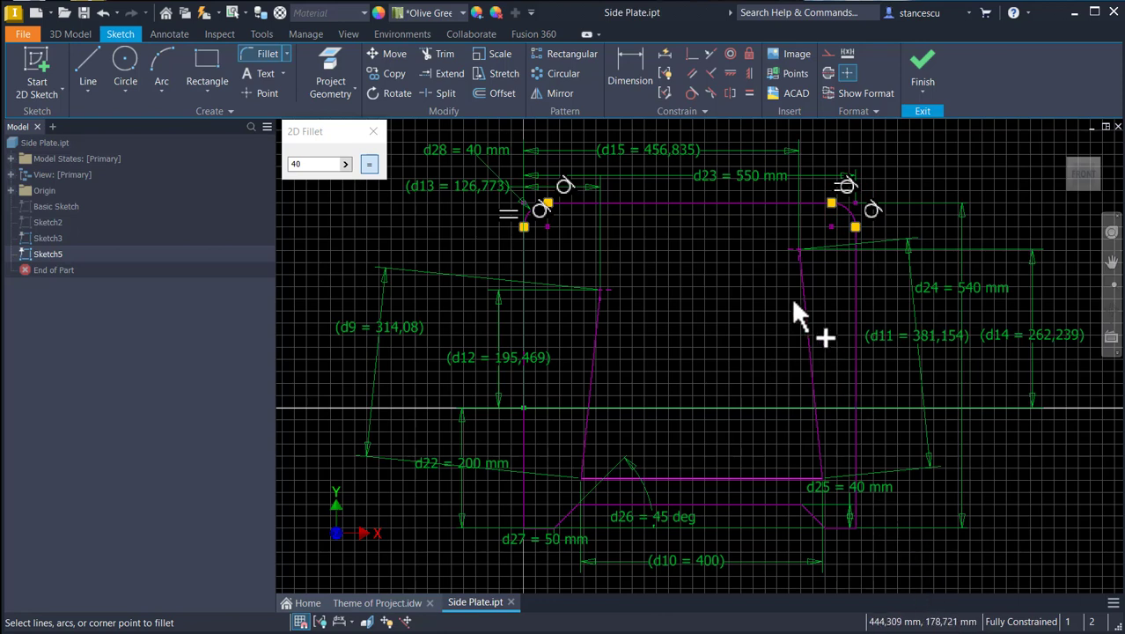
{"action": "left_click", "coordinate": [924, 74]}
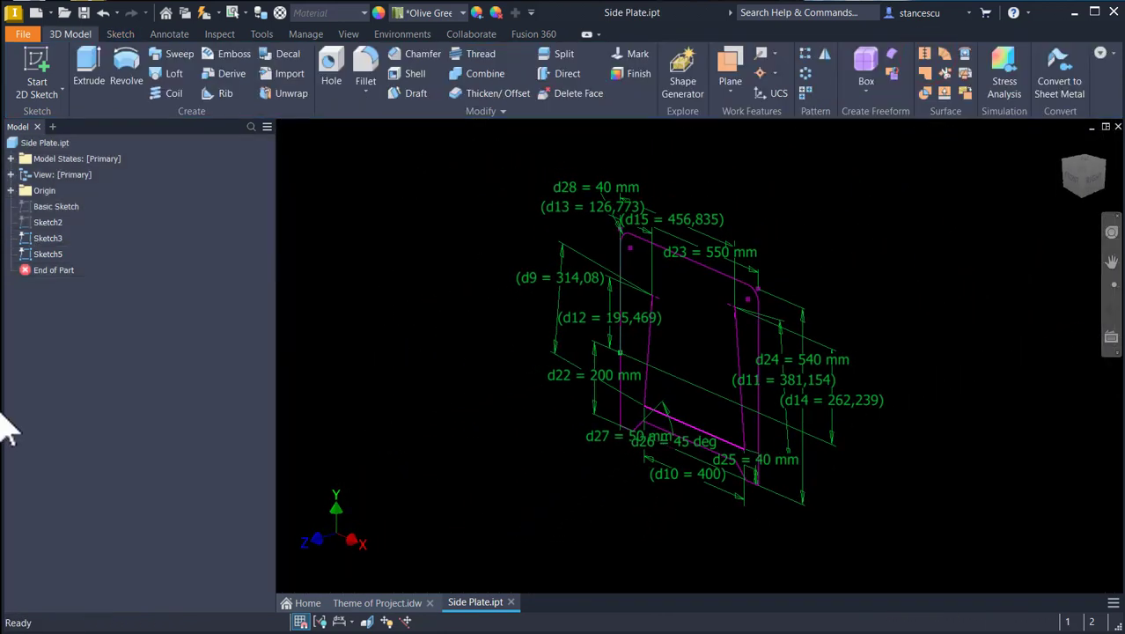
Extrude the side plate profile 10 mm as a new solid and hide the remaining visible linkage sketch, Sketch3.
{"action": "left_click", "coordinate": [77, 75]}
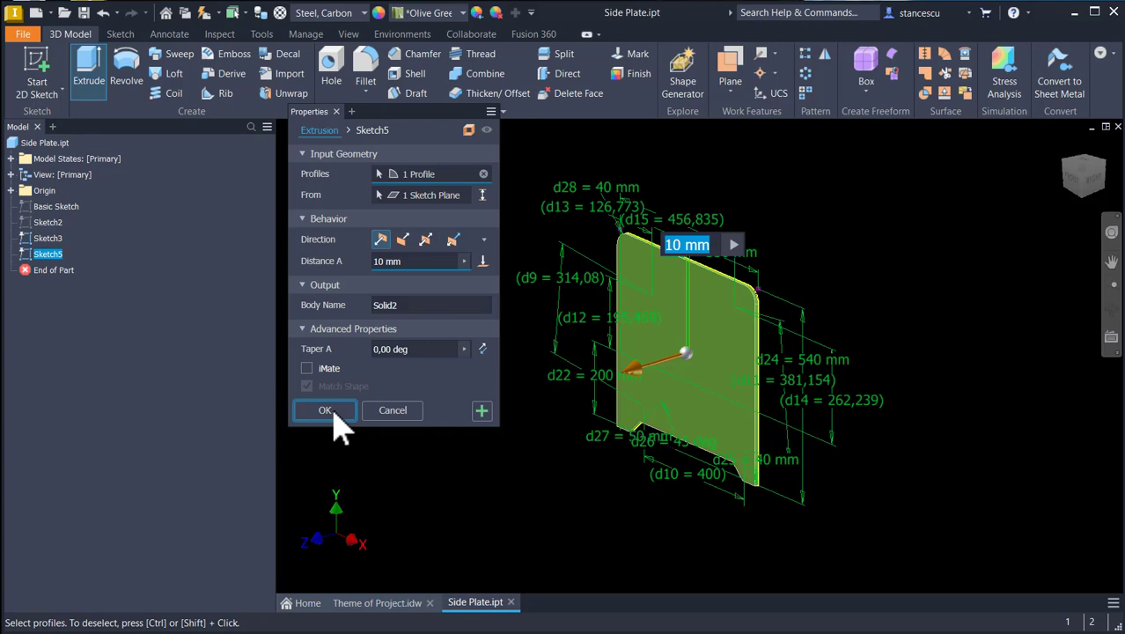
{"action": "left_click", "coordinate": [324, 411]}
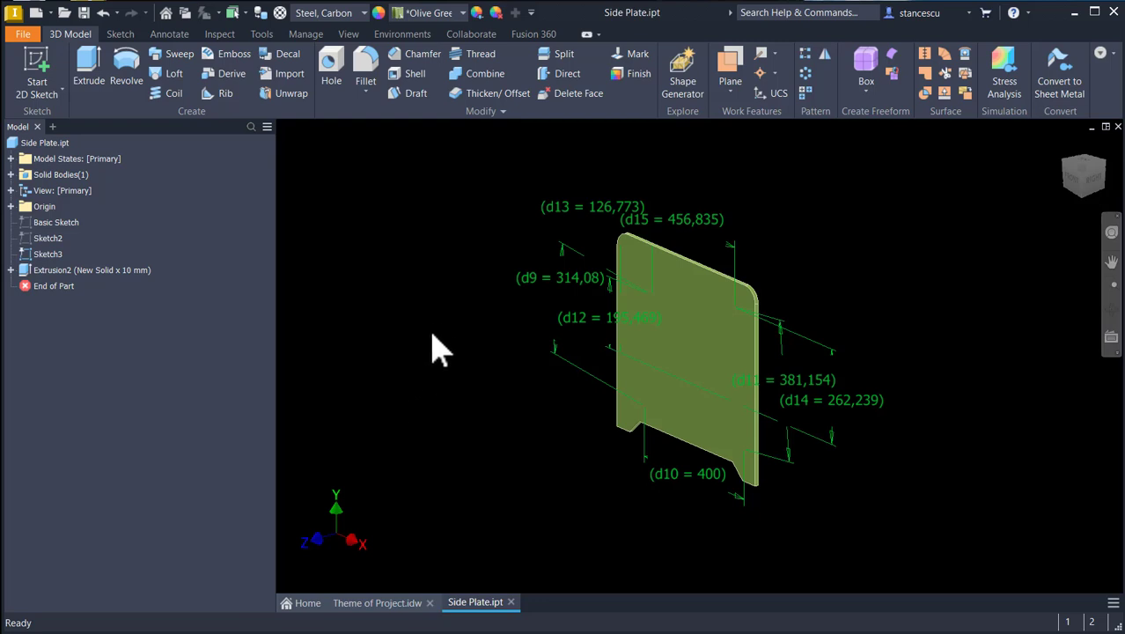
{"action": "right_click", "coordinate": [26, 254]}
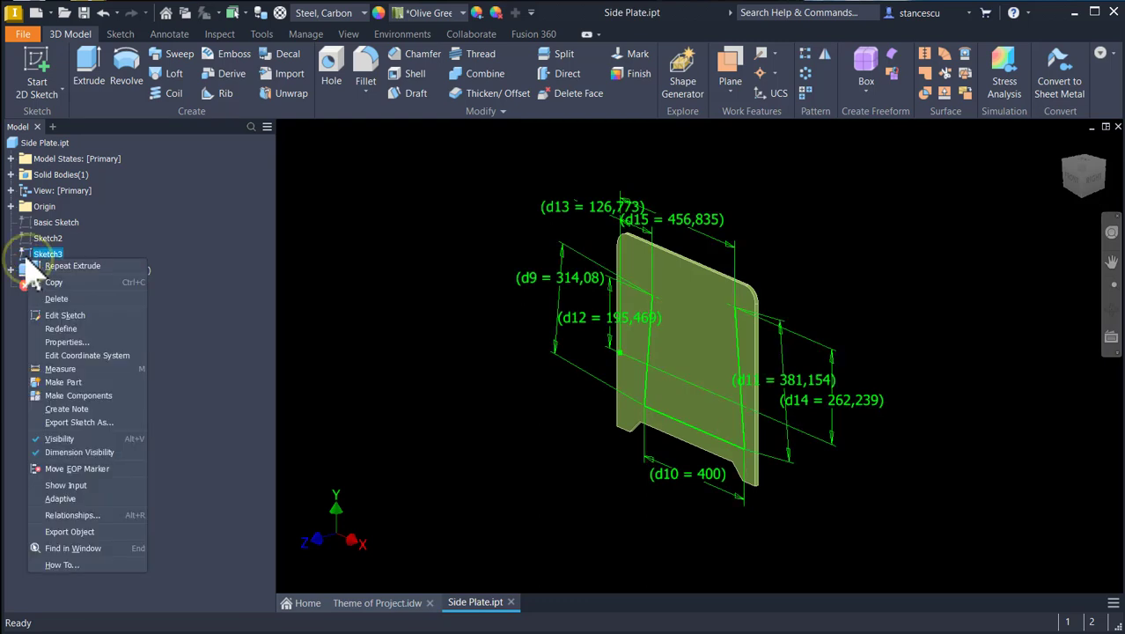
{"action": "left_click", "coordinate": [66, 440]}
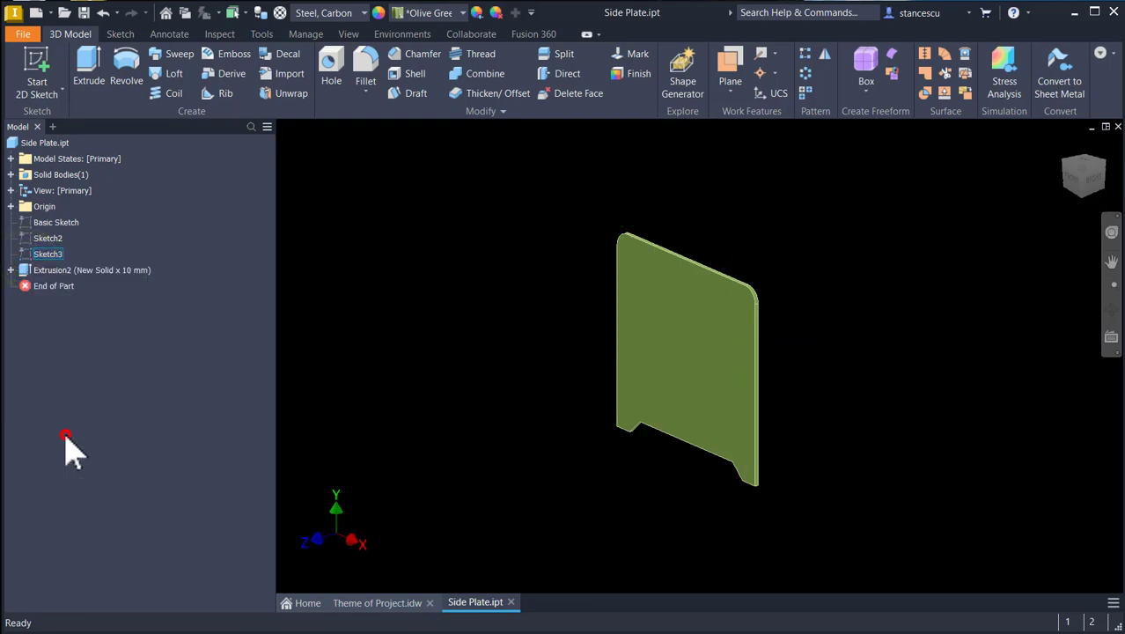
Start a sketch on the plate's front face and place two points in its upper half, the left one about 137 mm from the left edge.
{"action": "left_click", "coordinate": [655, 306]}
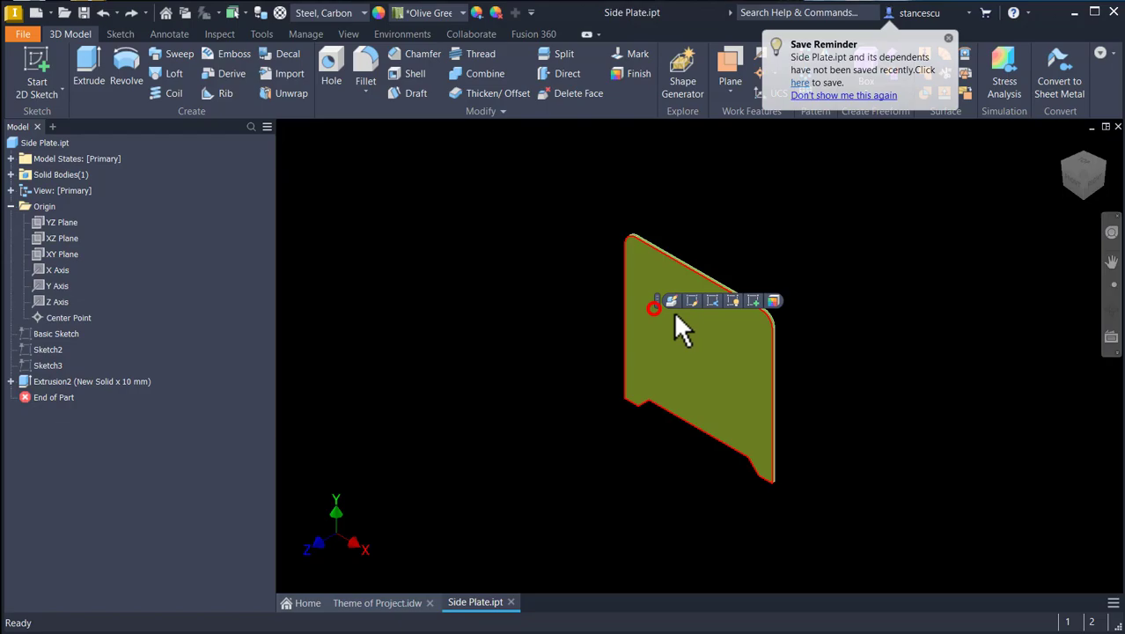
{"action": "left_click", "coordinate": [754, 301]}
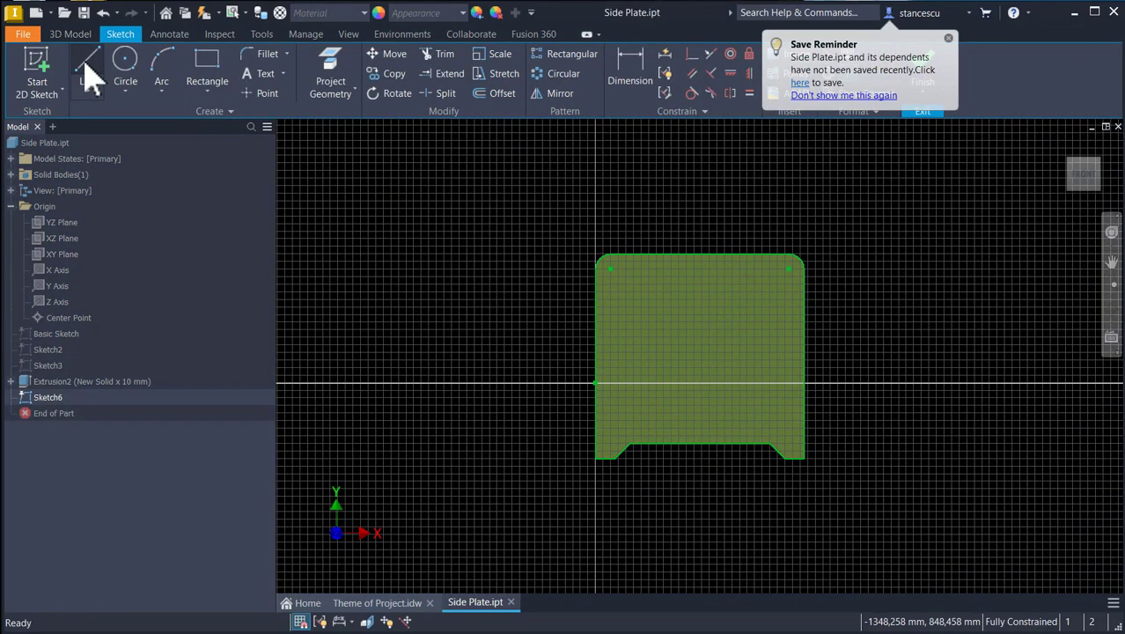
{"action": "left_click", "coordinate": [266, 93]}
{"action": "left_click", "coordinate": [648, 322]}
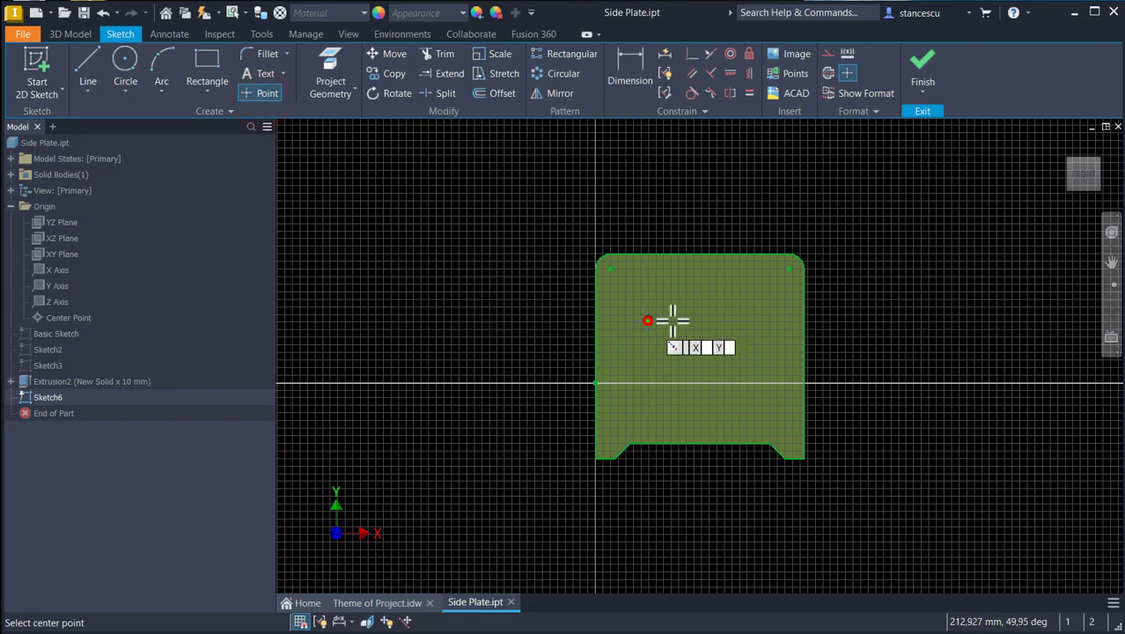
{"action": "left_click", "coordinate": [743, 299]}
{"action": "key", "text": "Escape"}
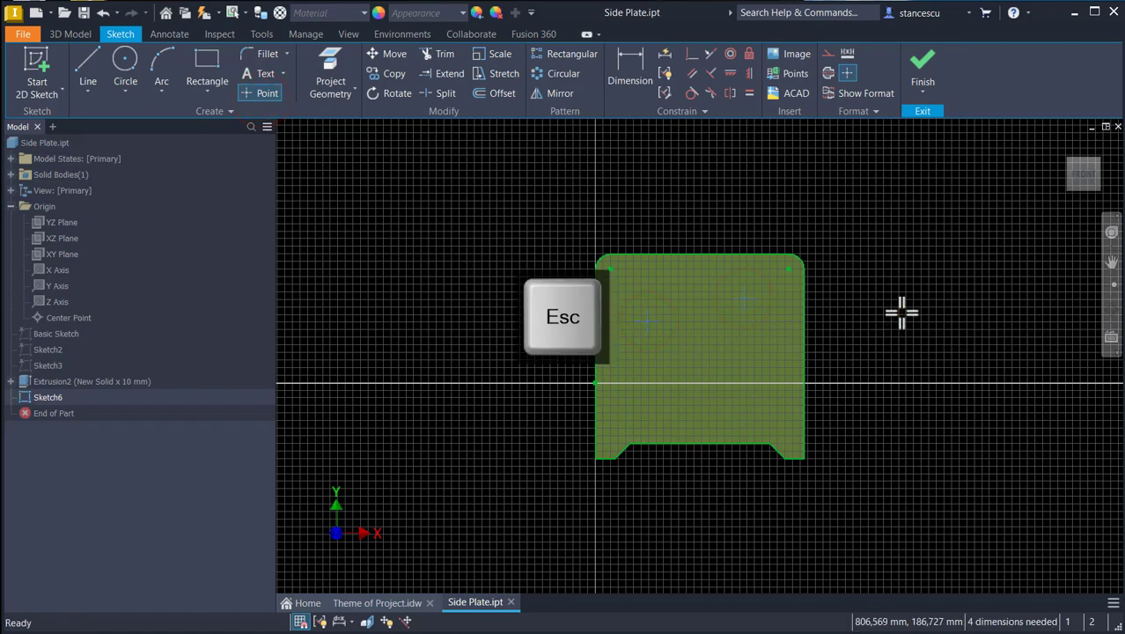
Dimension the left sketch point's horizontal distance from the plate's left edge.
{"action": "key", "text": "Home"}
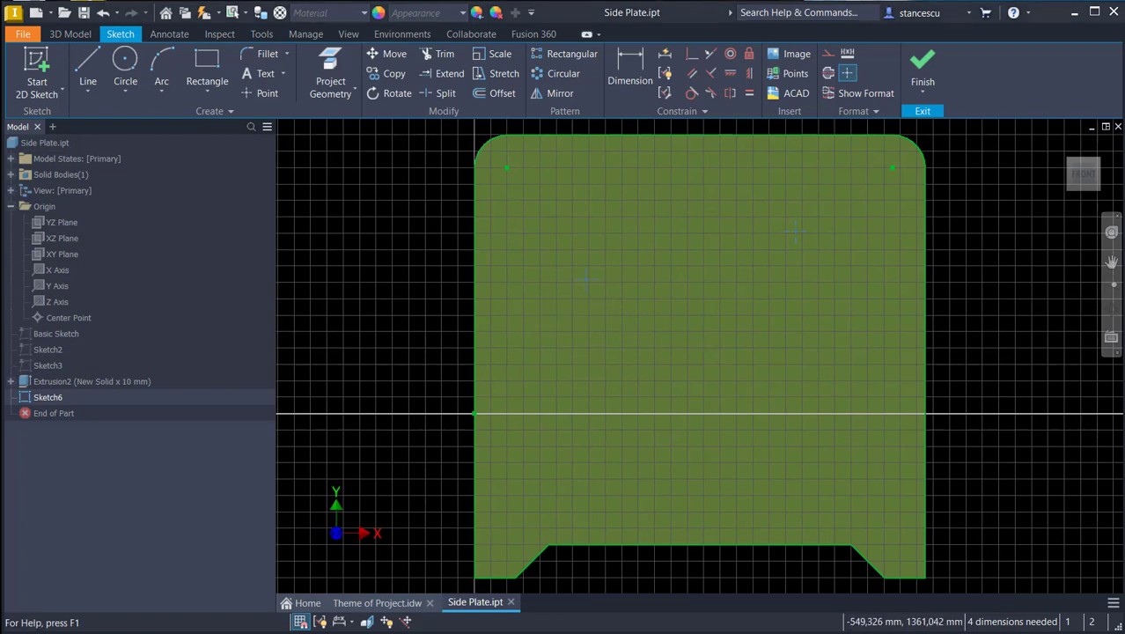
{"action": "left_click", "coordinate": [627, 75]}
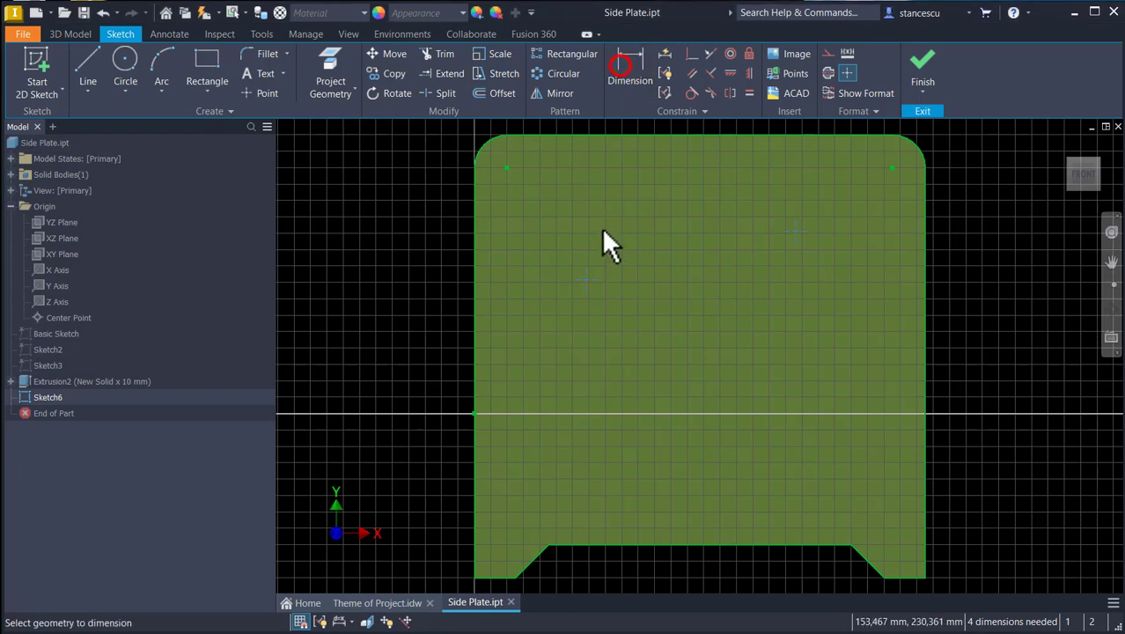
{"action": "left_click", "coordinate": [584, 281]}
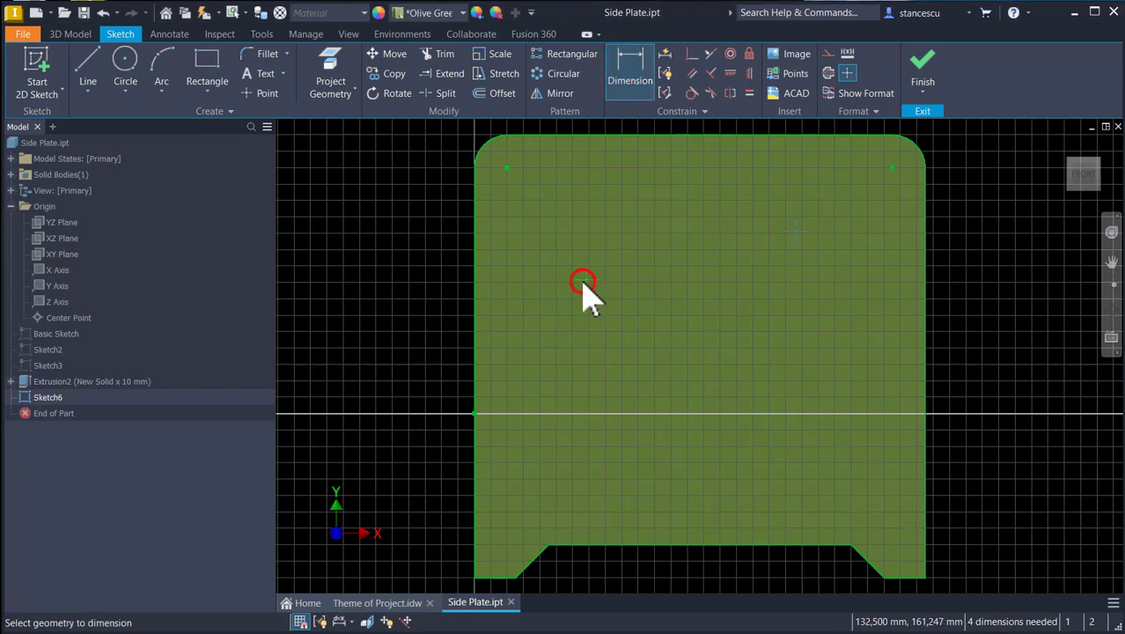
{"action": "left_click", "coordinate": [474, 288]}
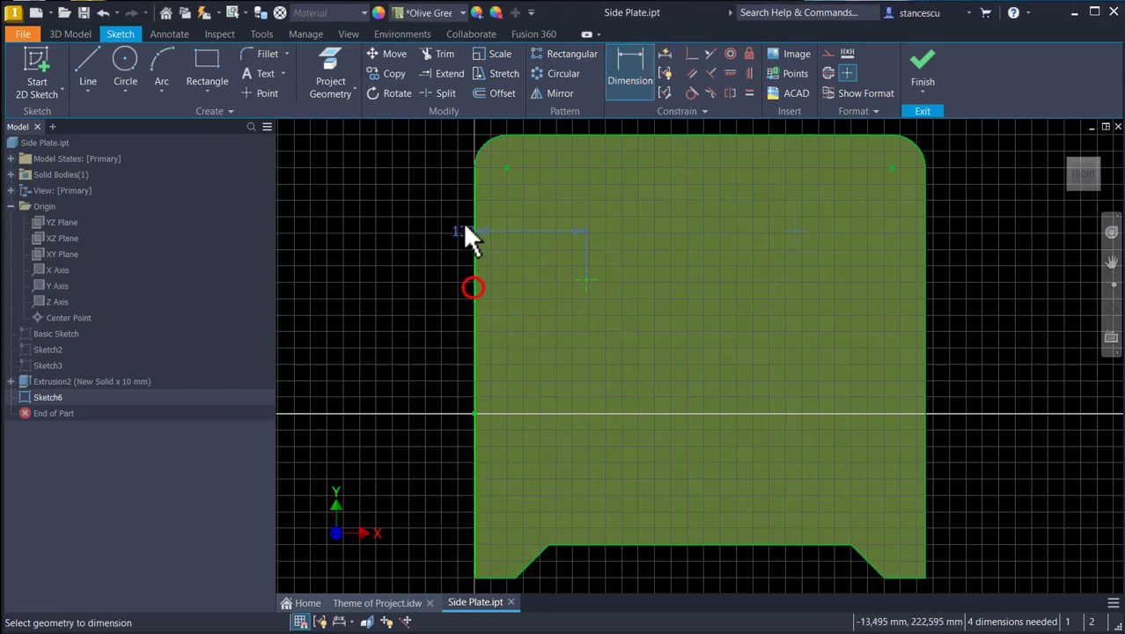
{"action": "left_click", "coordinate": [411, 218]}
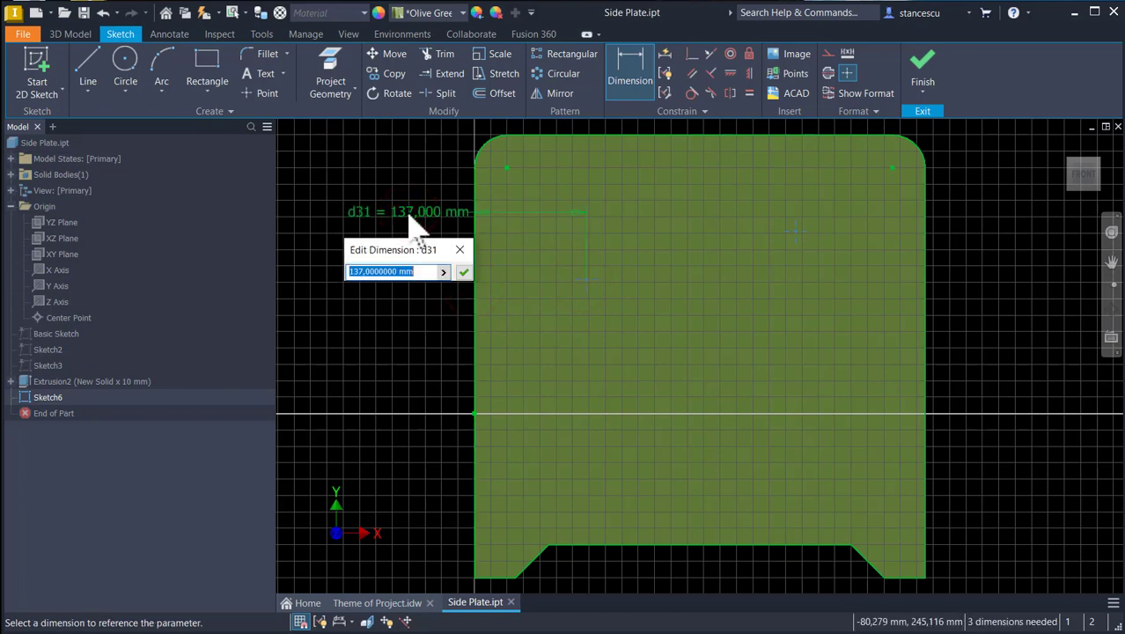
Set the upper-left hole point's horizontal distance from the plate's side edge to d13 and dimension its height above the origin as d12.
{"action": "type", "text": "d"}
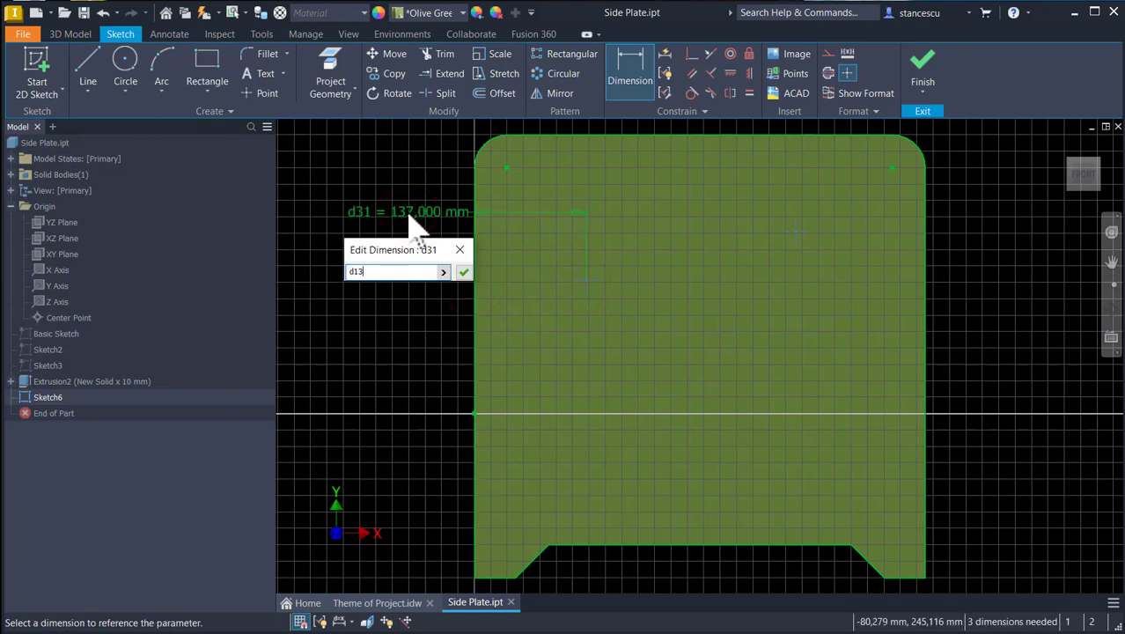
{"action": "type", "text": "13"}
{"action": "key", "text": "Return"}
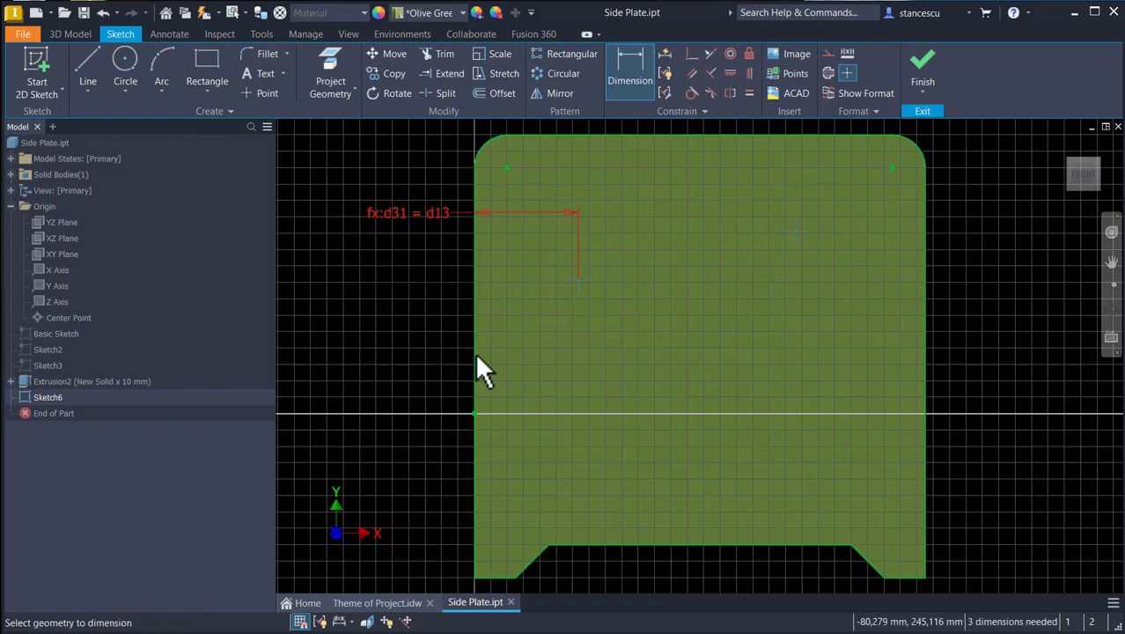
{"action": "left_click", "coordinate": [576, 281]}
{"action": "left_click", "coordinate": [474, 409]}
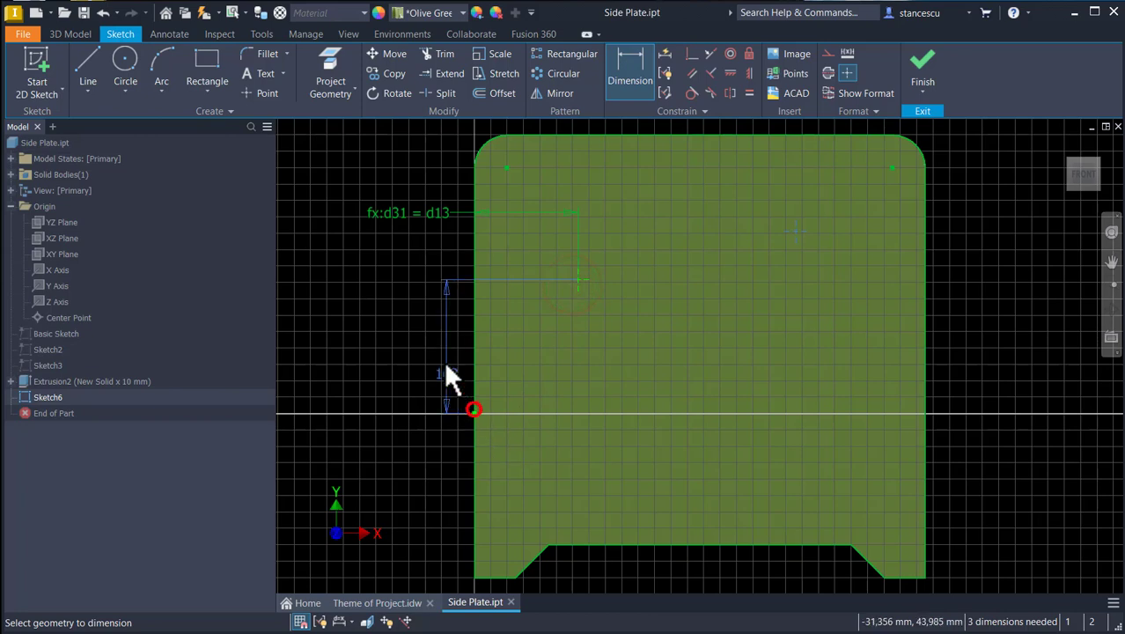
{"action": "left_click", "coordinate": [432, 333]}
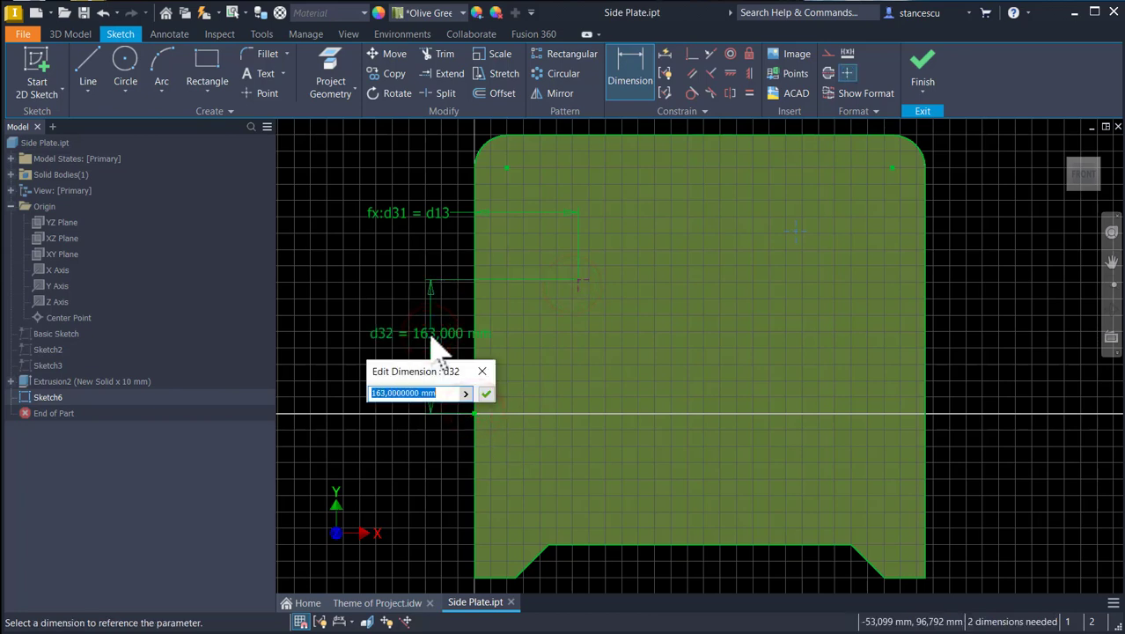
{"action": "type", "text": "d12"}
{"action": "key", "text": "Return"}
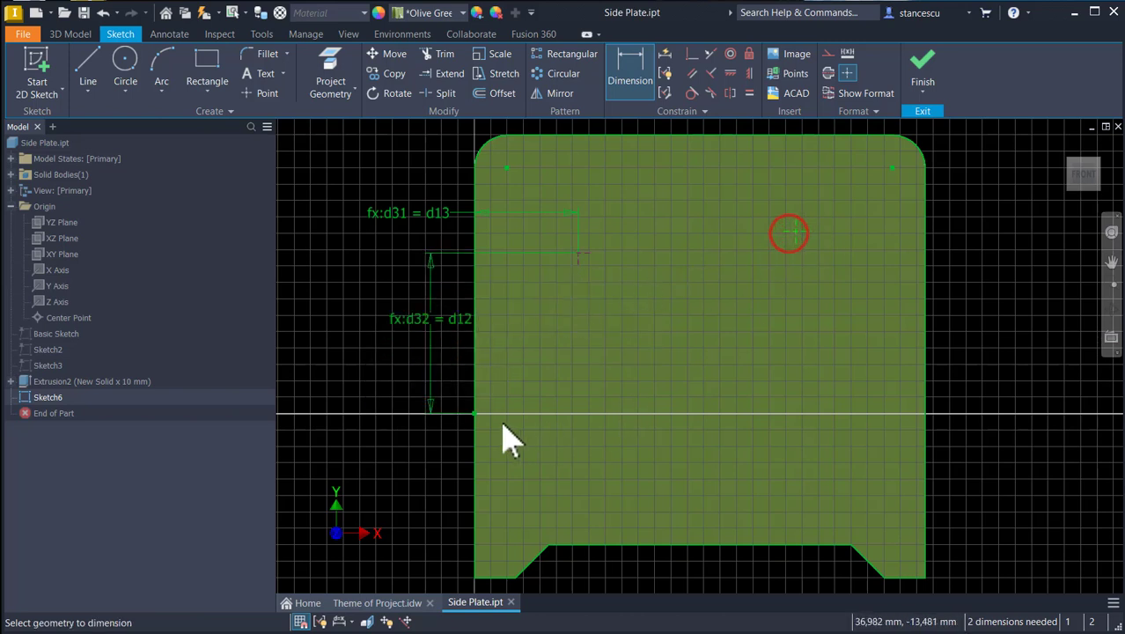
Dimension the second hole point from the origin with horizontal distance d15 and vertical distance d14.
{"action": "left_click", "coordinate": [476, 413]}
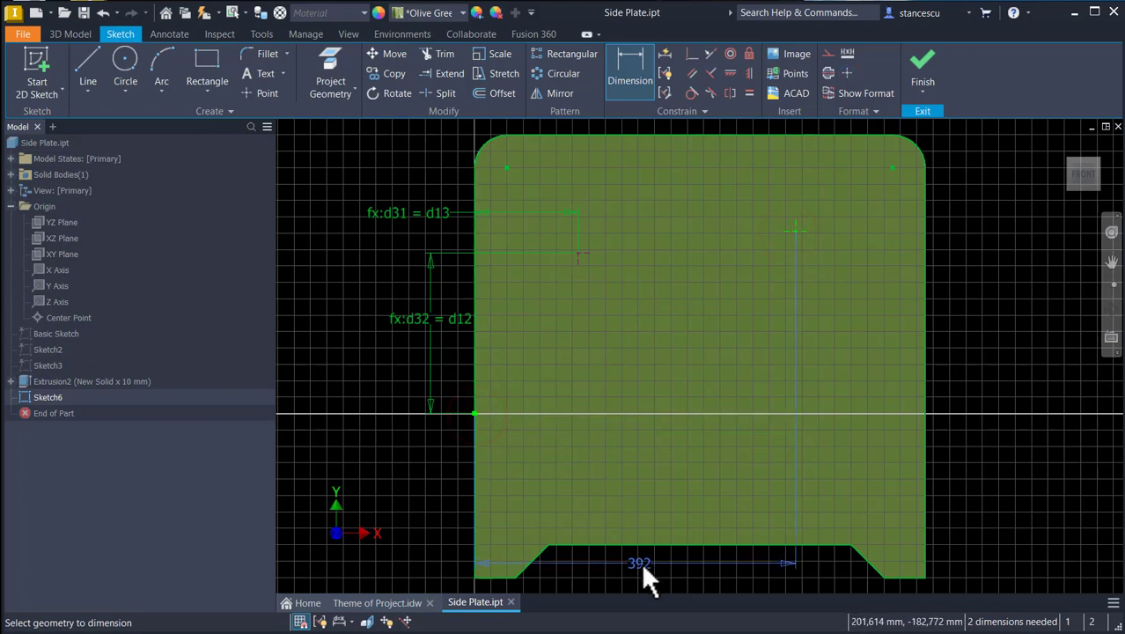
{"action": "left_click", "coordinate": [639, 562]}
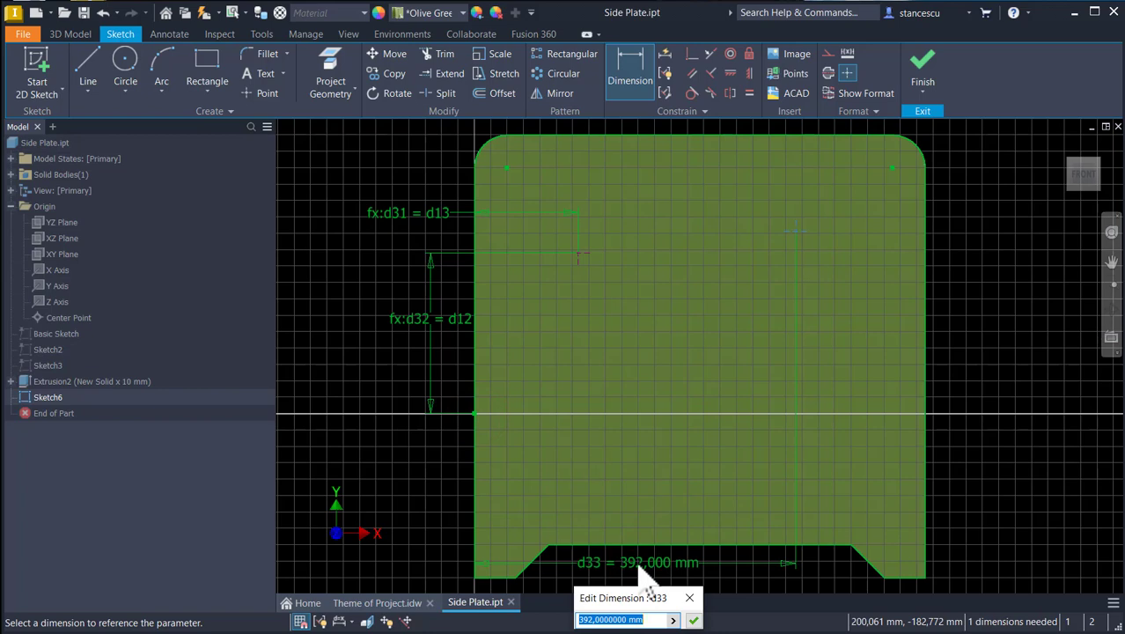
{"action": "type", "text": "d15"}
{"action": "key", "text": "Return"}
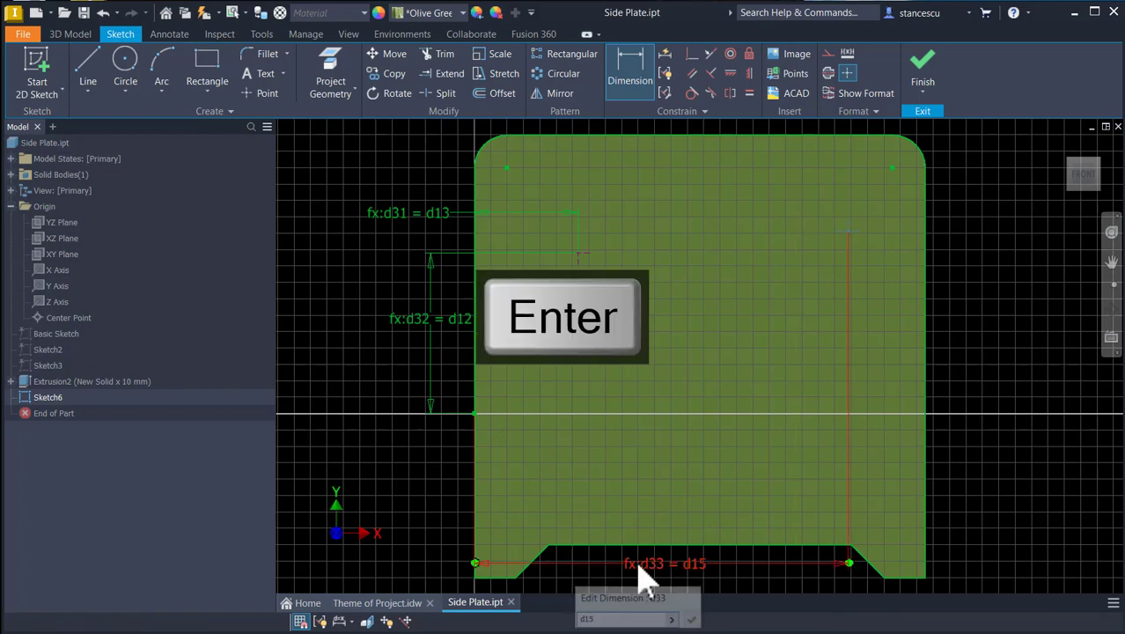
{"action": "left_click", "coordinate": [846, 228]}
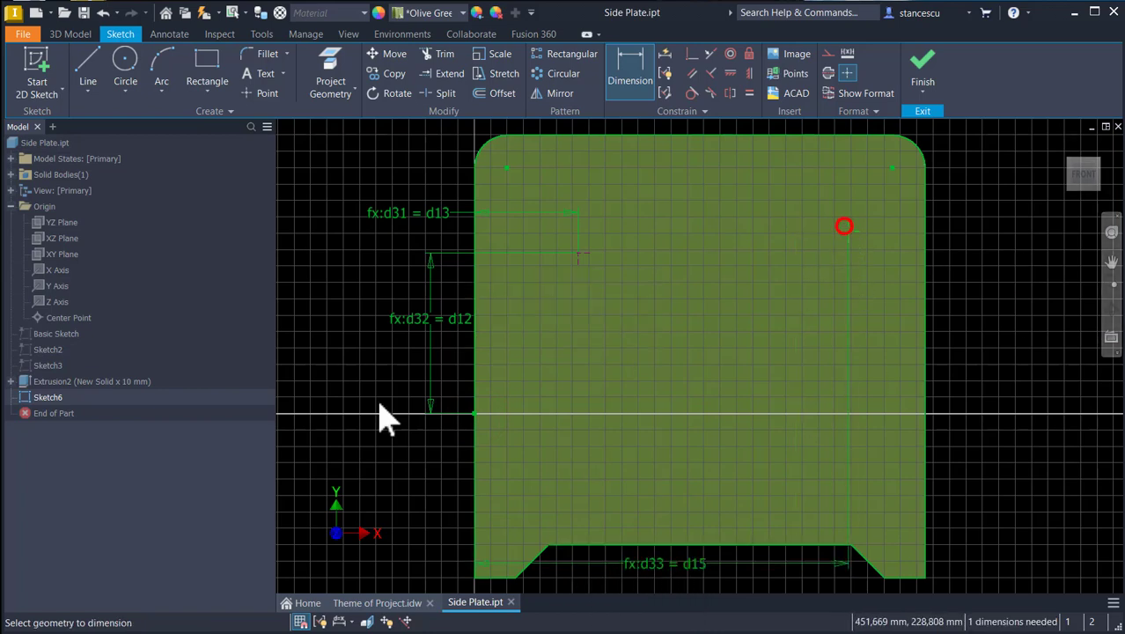
{"action": "left_click", "coordinate": [476, 413]}
{"action": "left_click", "coordinate": [983, 312]}
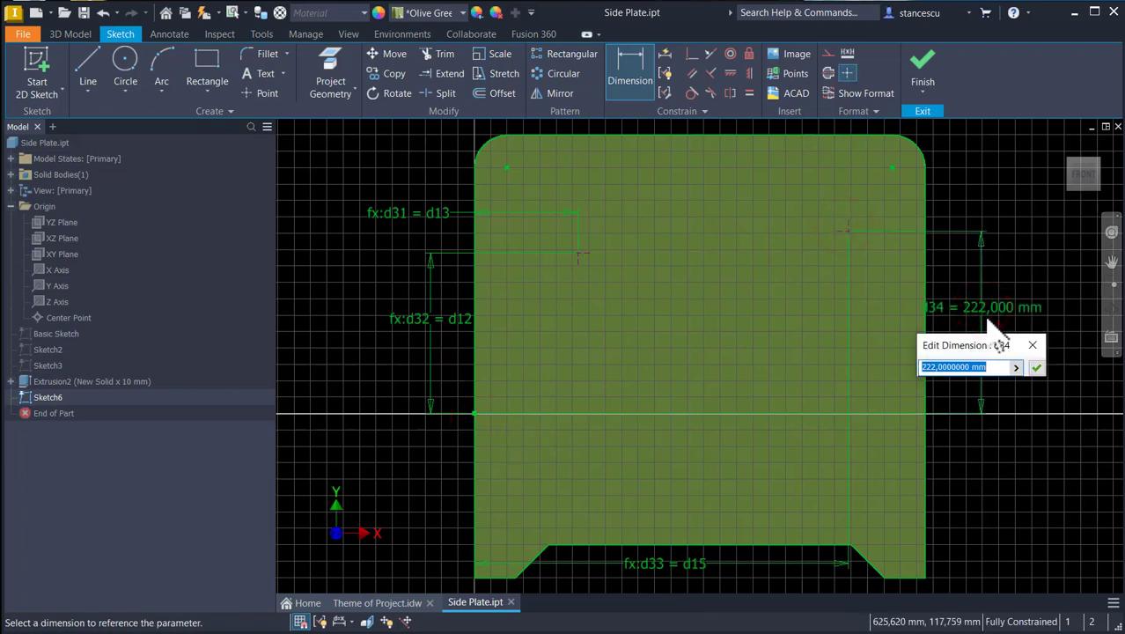
{"action": "type", "text": "d"}
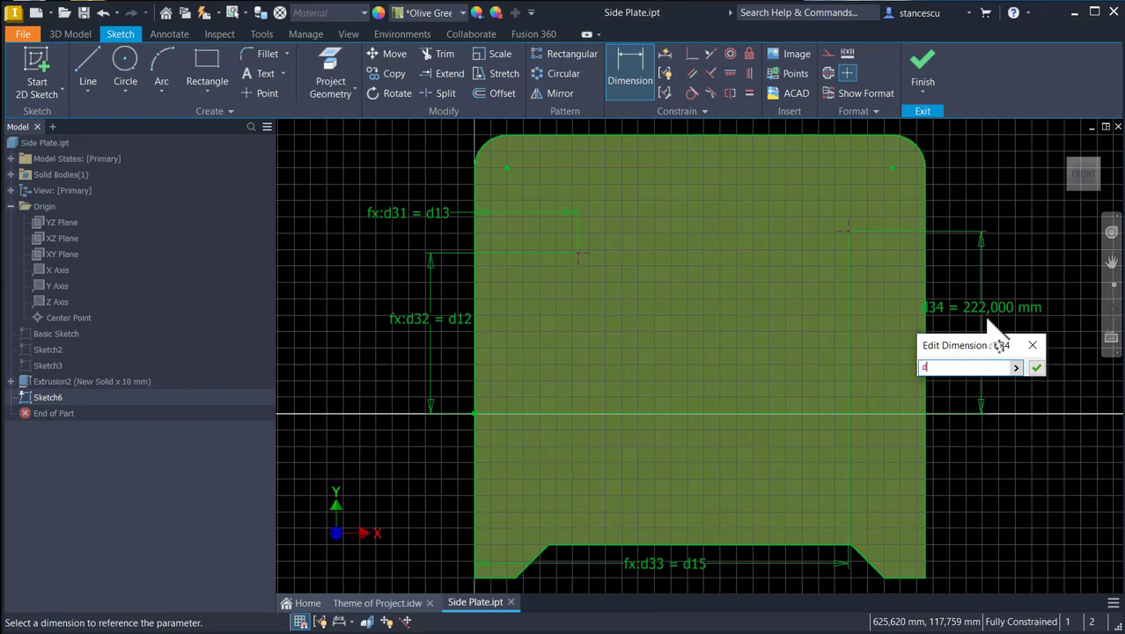
{"action": "type", "text": "14"}
{"action": "key", "text": "Return"}
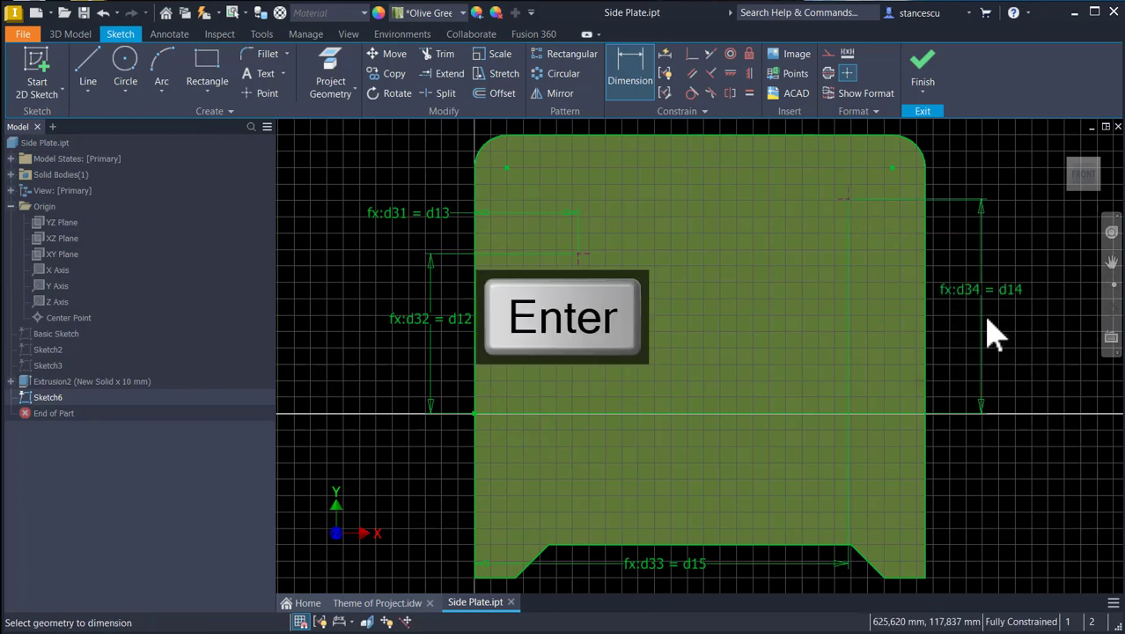
Finish the sketch and create 15 mm simple through-all holes at its two center points.
{"action": "left_click", "coordinate": [924, 72]}
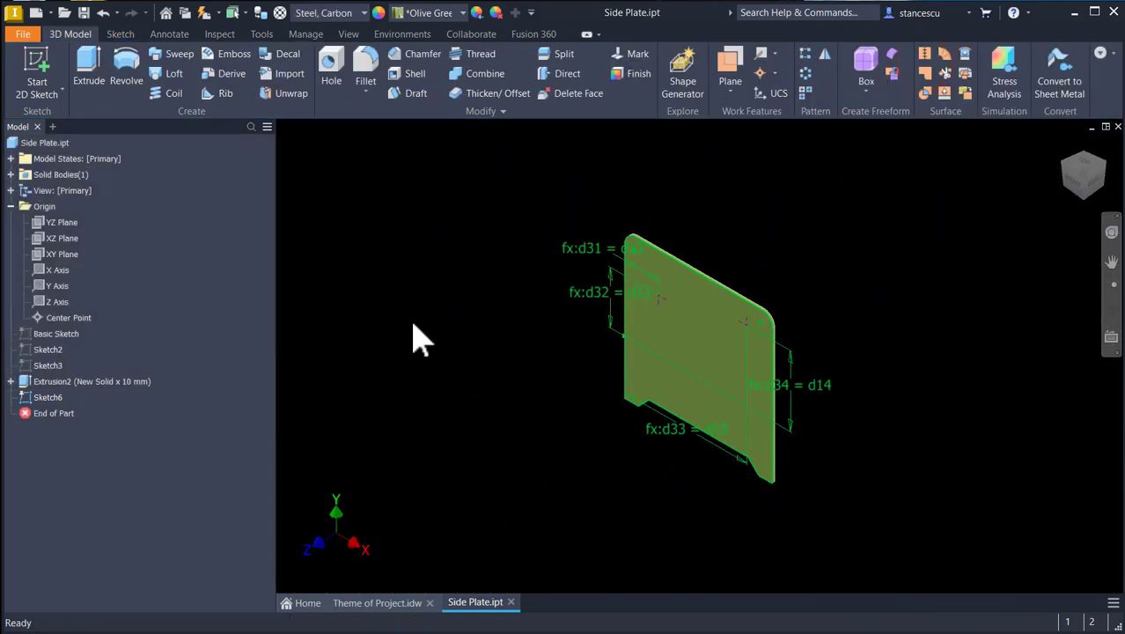
{"action": "left_click", "coordinate": [340, 64]}
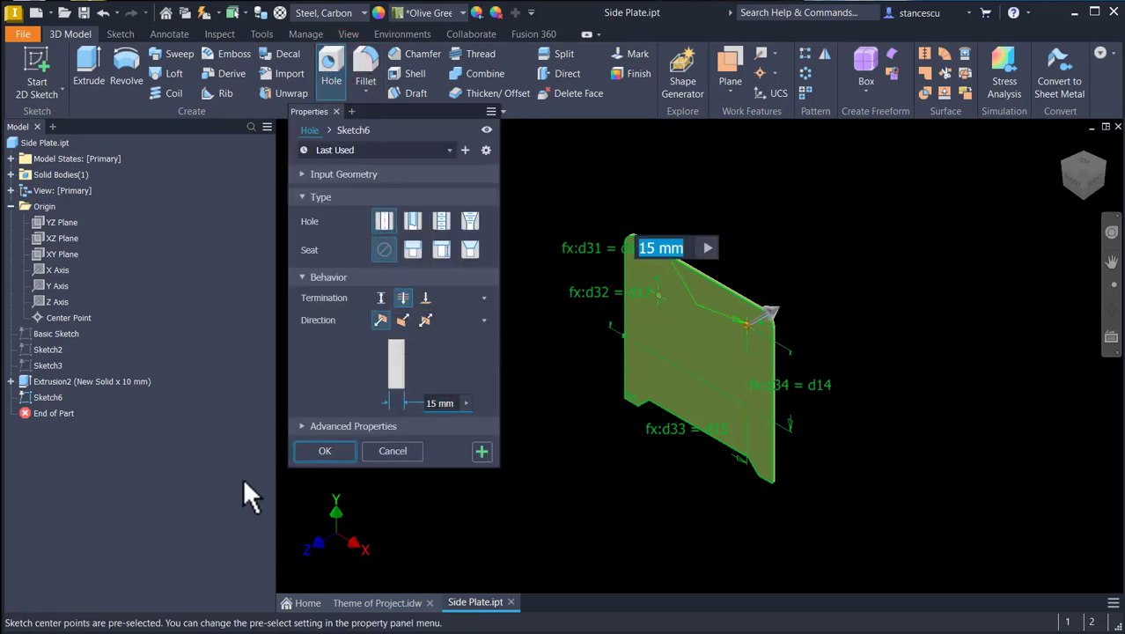
{"action": "left_click", "coordinate": [307, 454]}
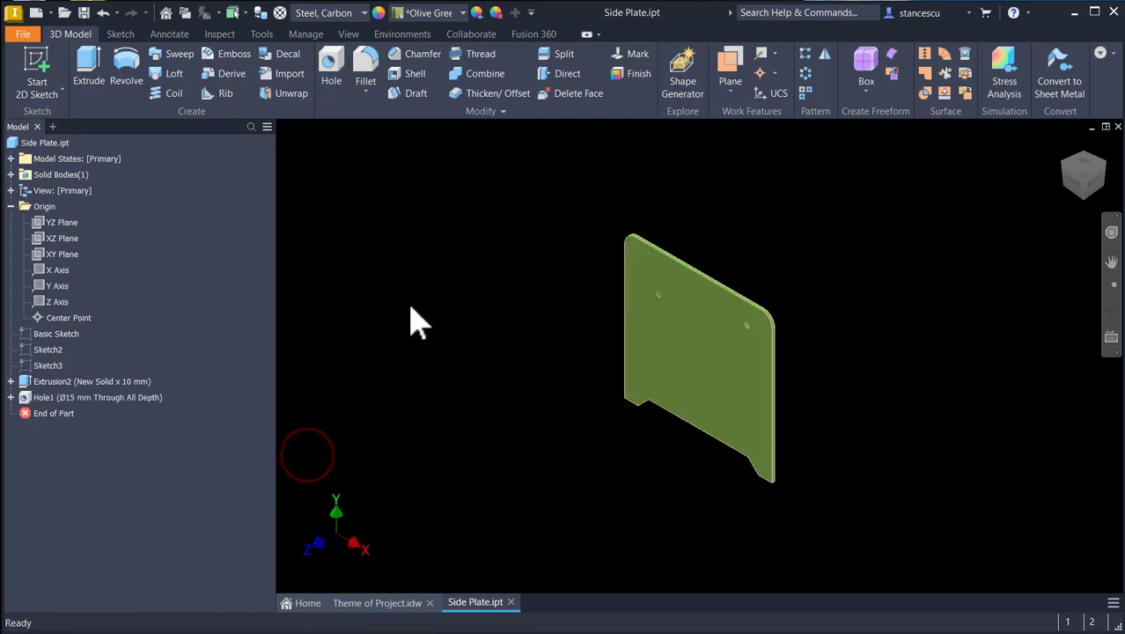
Clear the Olive Green appearance override from the side plate.
{"action": "key", "text": "F6"}
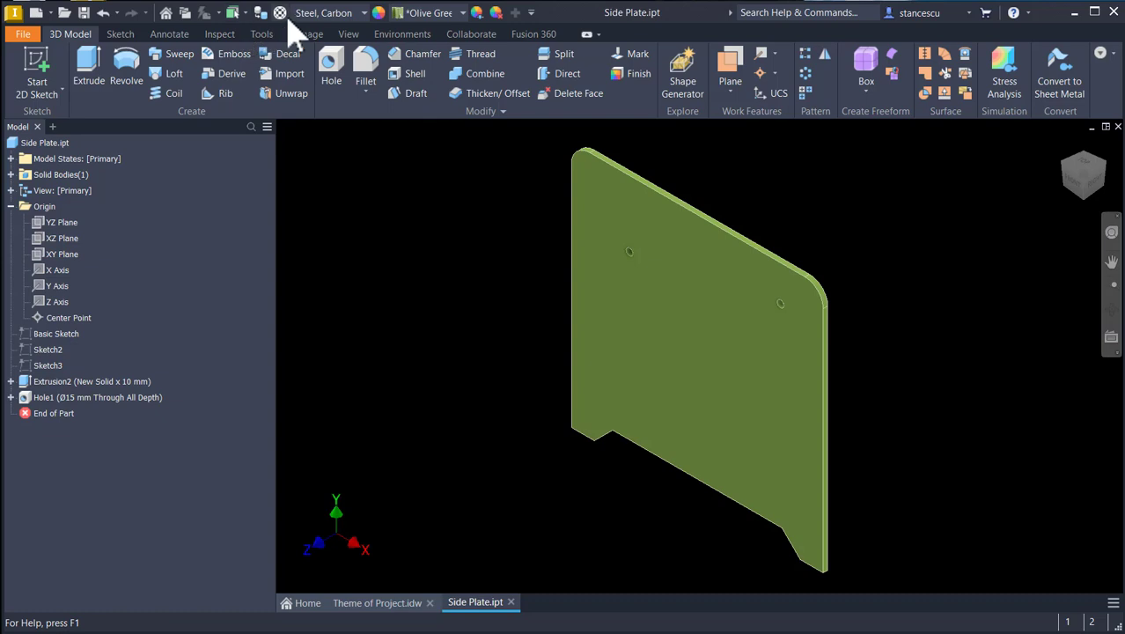
{"action": "left_click", "coordinate": [413, 12]}
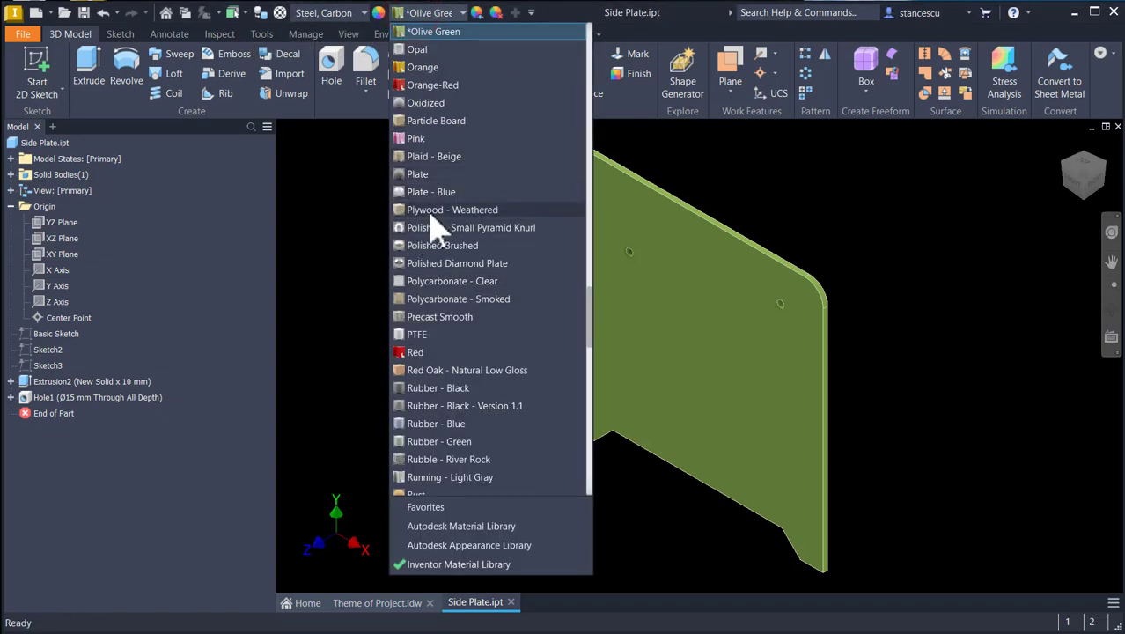
{"action": "scroll", "coordinate": [433, 227], "scroll_direction": "up", "scroll_amount": 15}
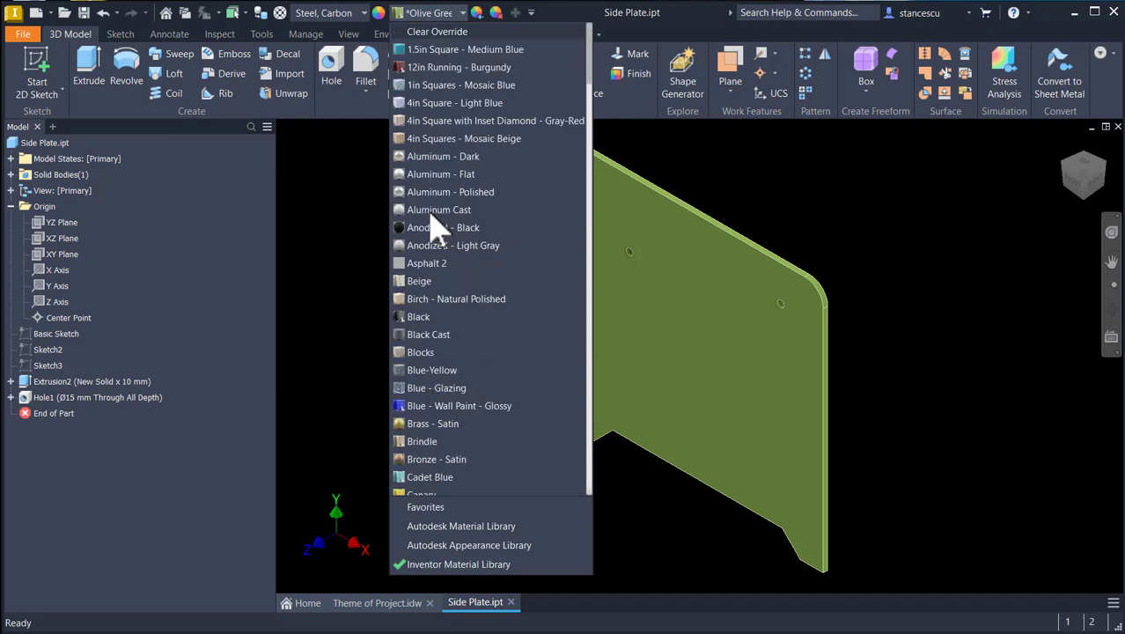
{"action": "left_click", "coordinate": [431, 33]}
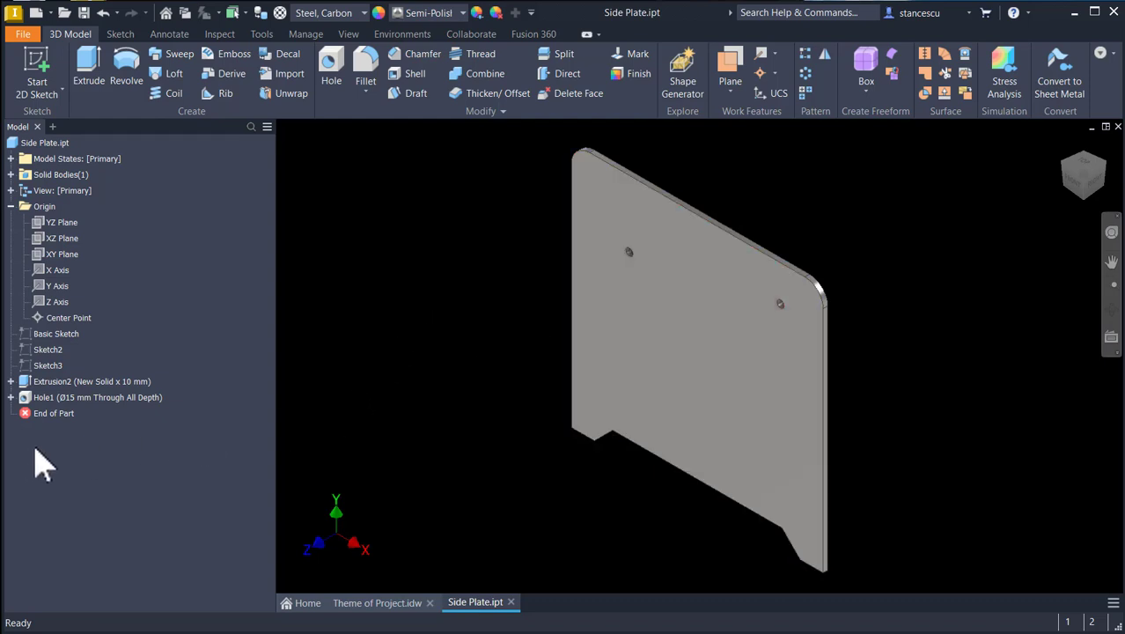
Redefine Sketch5 of the plate extrusion onto the YZ Plane.
{"action": "left_click", "coordinate": [10, 381]}
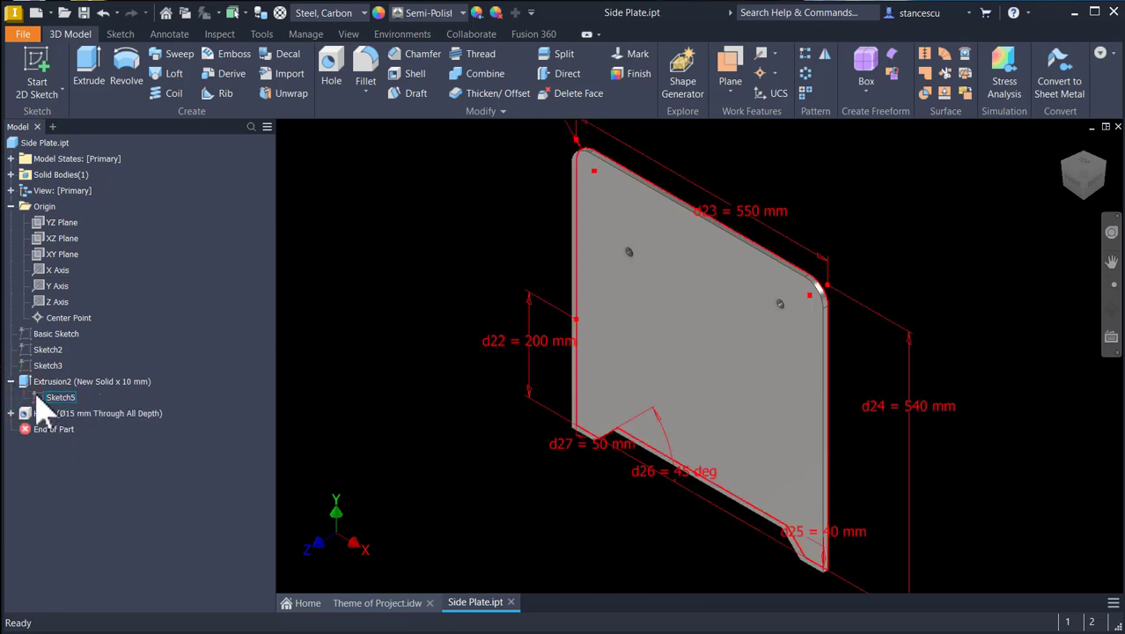
{"action": "left_click", "coordinate": [54, 397]}
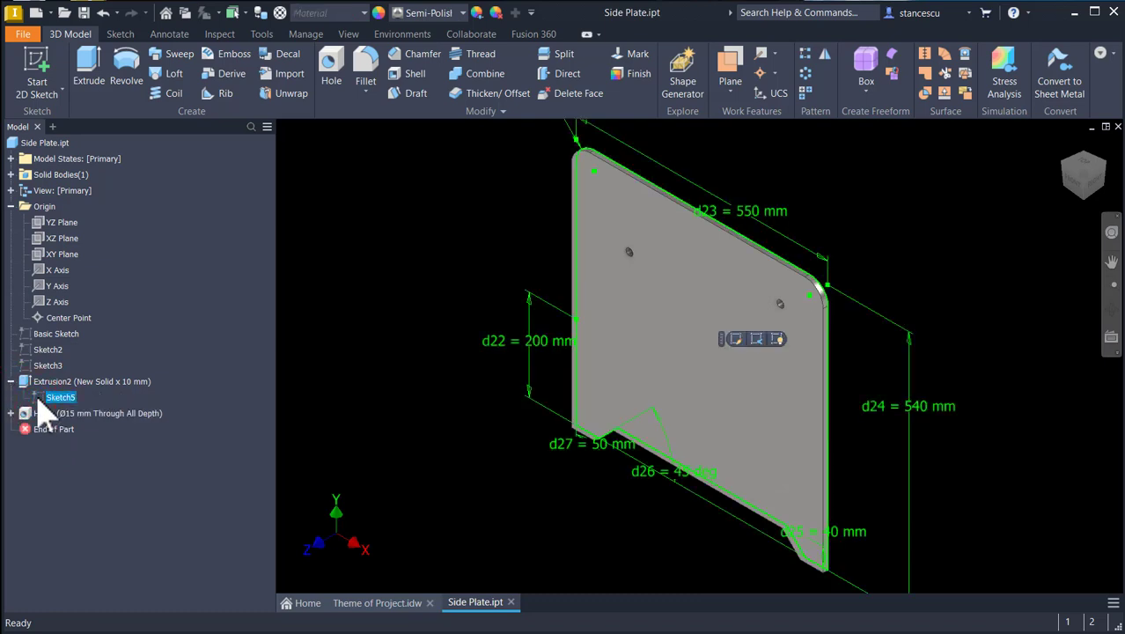
{"action": "right_click", "coordinate": [38, 401]}
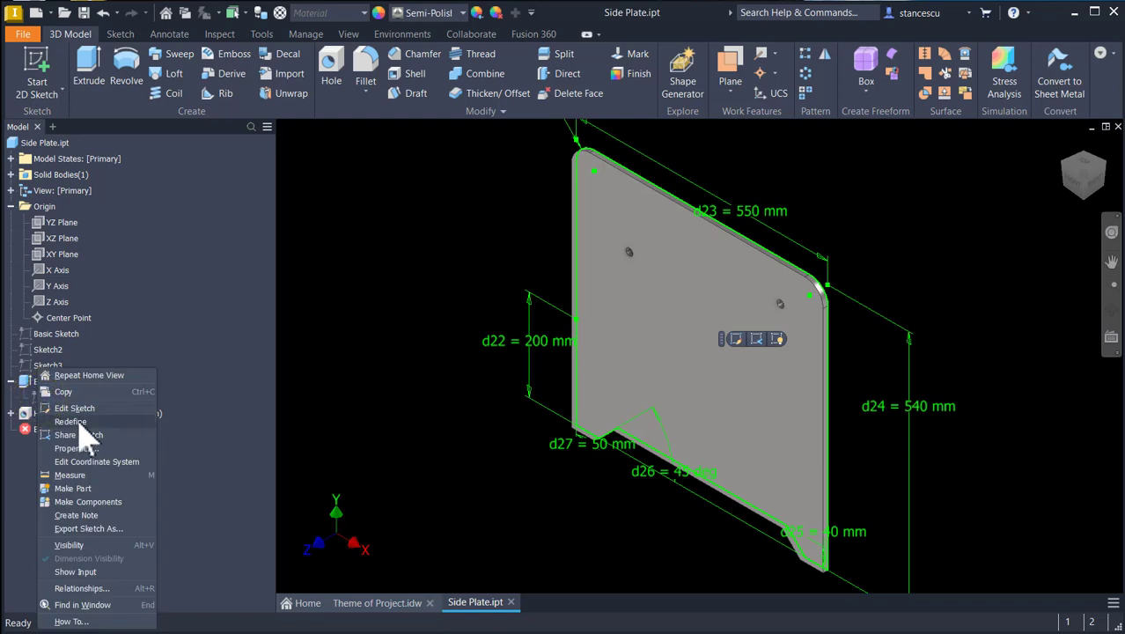
{"action": "left_click", "coordinate": [79, 422]}
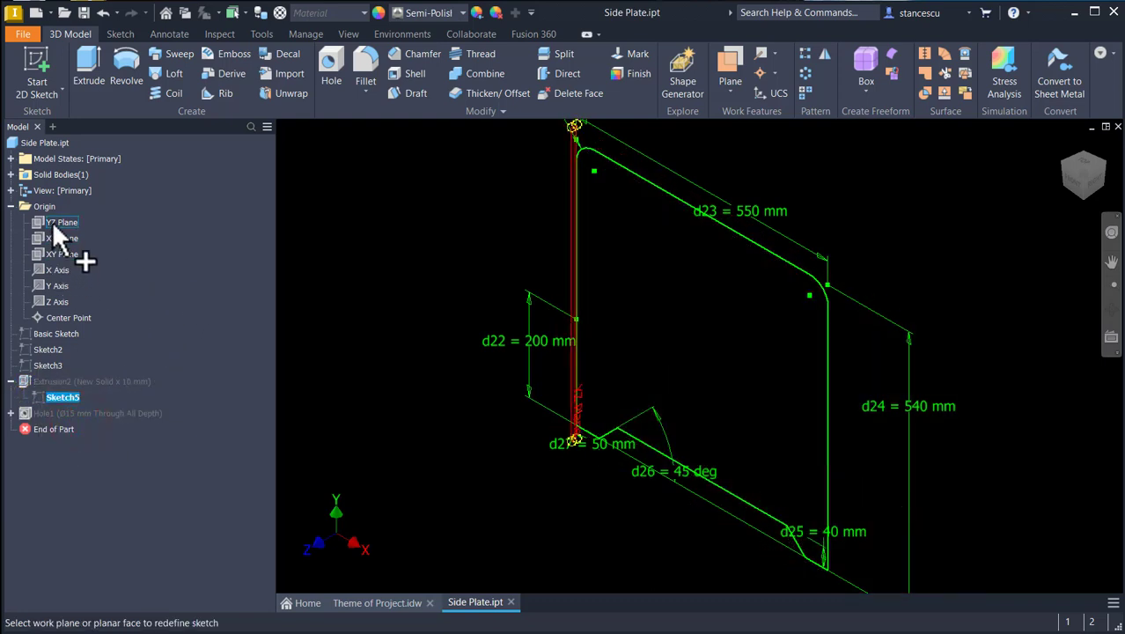
{"action": "left_click", "coordinate": [52, 221]}
{"action": "key", "text": "Num_Lock"}
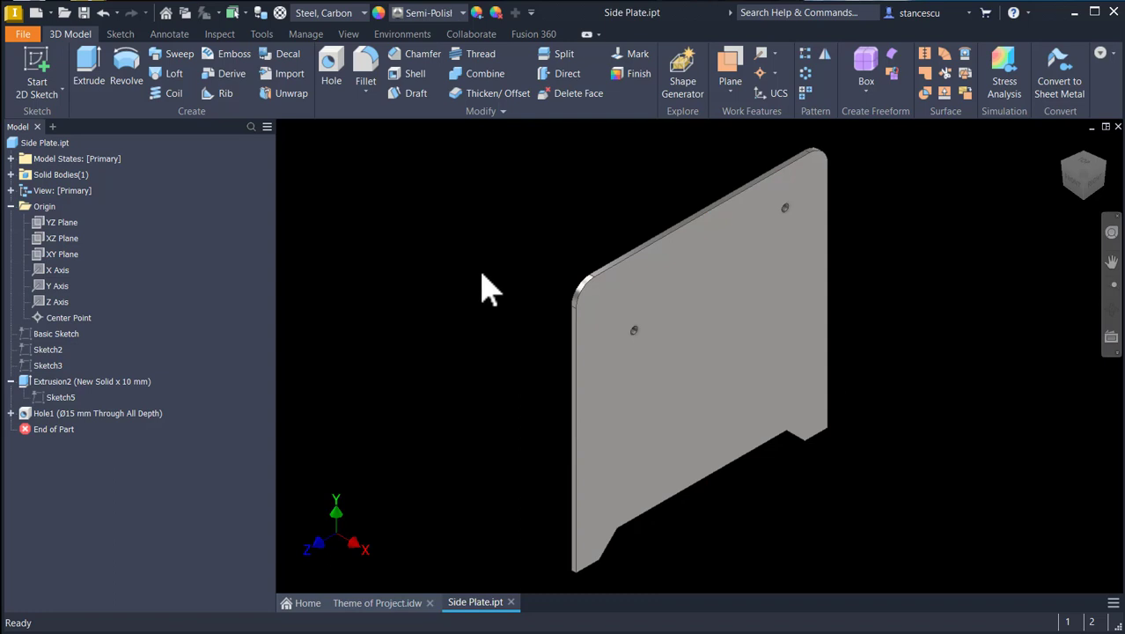
{"action": "key", "text": "F6"}
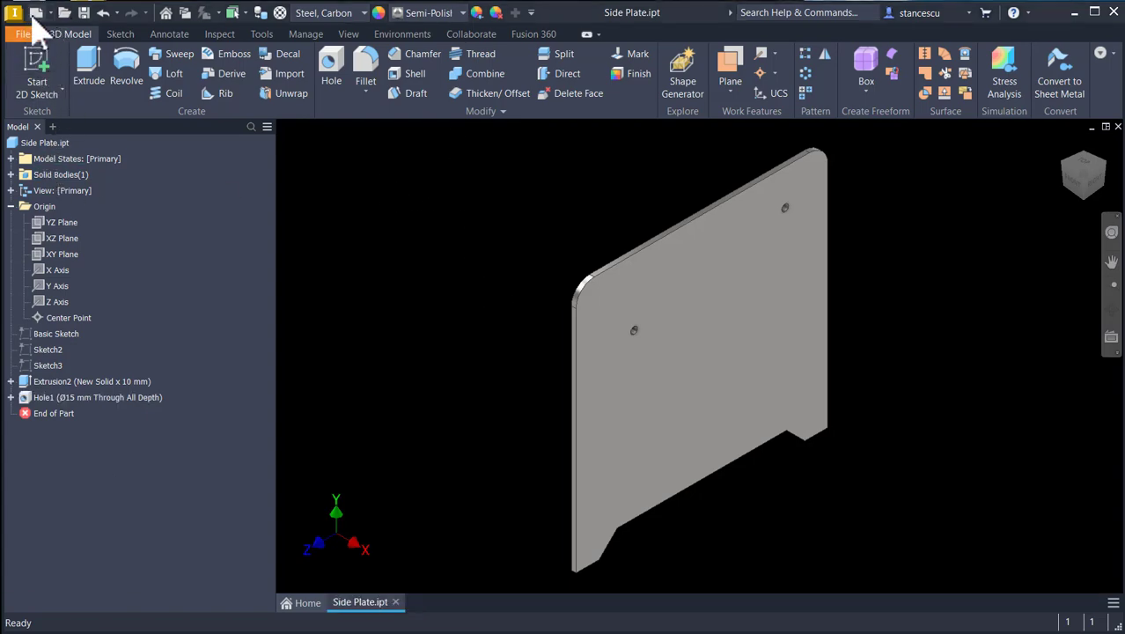
Create a new part from the metric Standard (mm).ipt template and start a 2D sketch on the XY plane.
{"action": "left_click", "coordinate": [35, 13]}
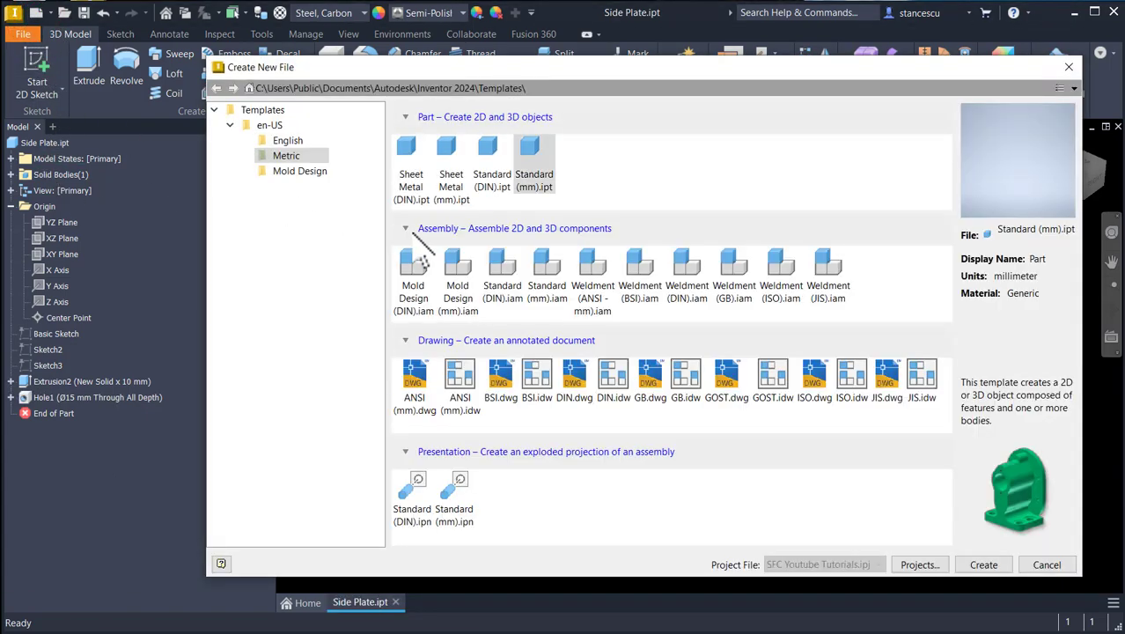
{"action": "left_click", "coordinate": [537, 165]}
{"action": "double_click", "coordinate": [537, 164]}
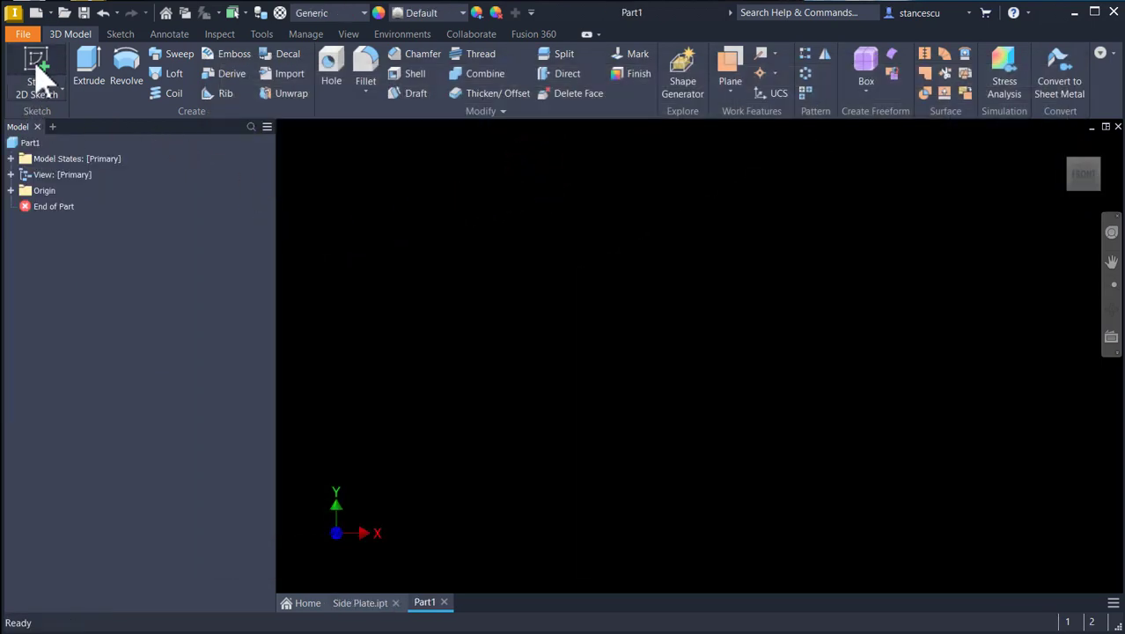
{"action": "left_click", "coordinate": [39, 69]}
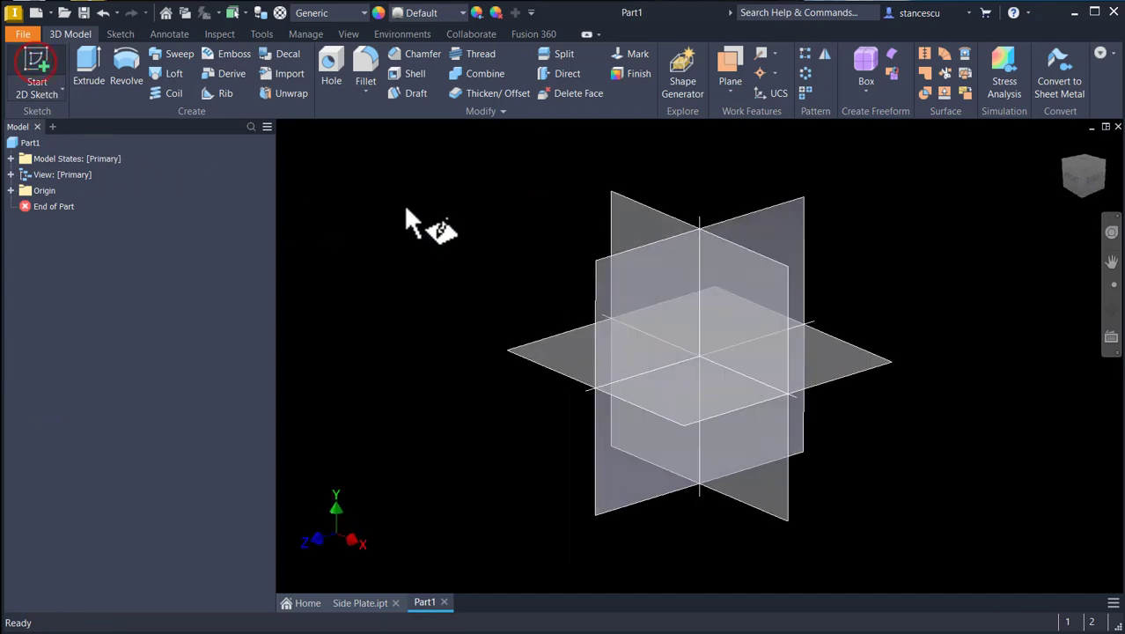
{"action": "left_click", "coordinate": [619, 226]}
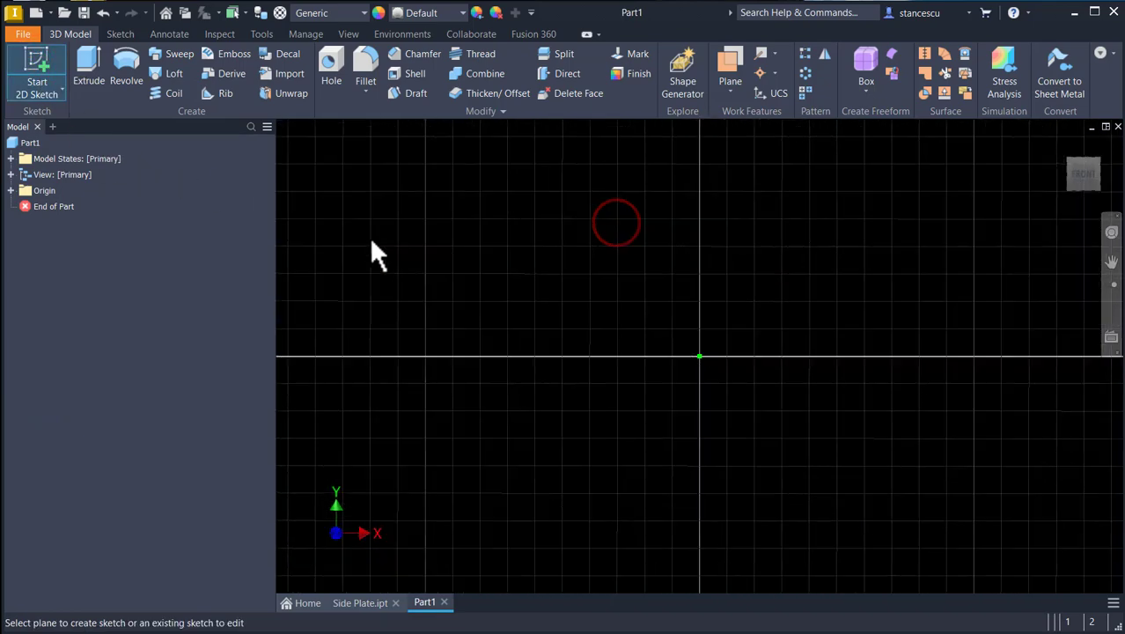
Sketch a closed stepped profile about 21 mm long with a short raised section in the middle using the Line tool.
{"action": "left_click", "coordinate": [89, 65]}
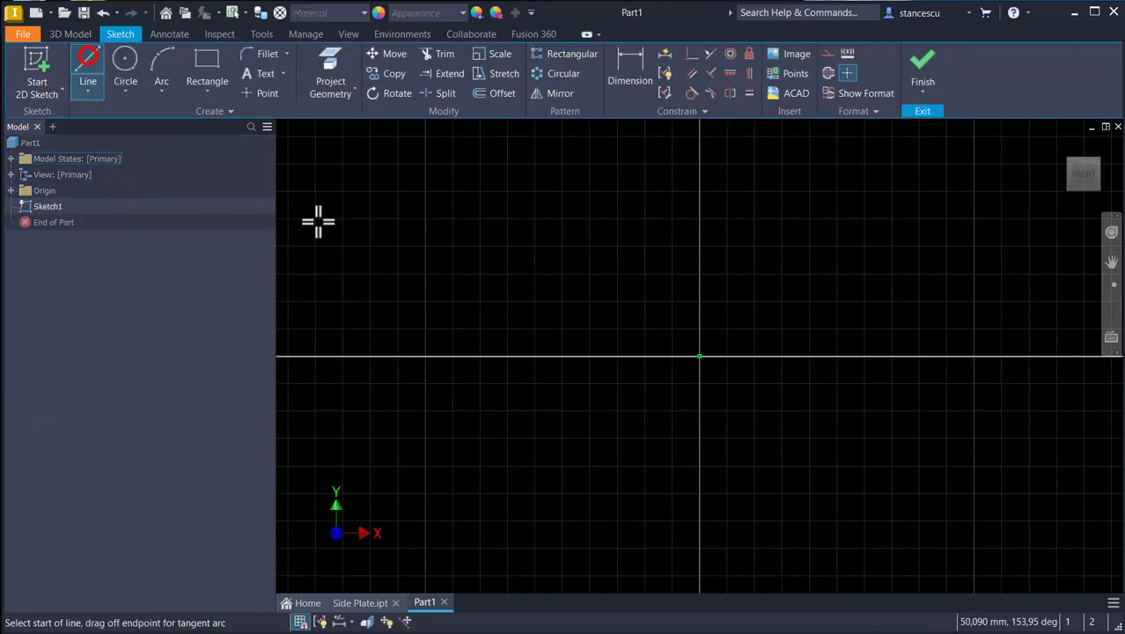
{"action": "left_click", "coordinate": [463, 335]}
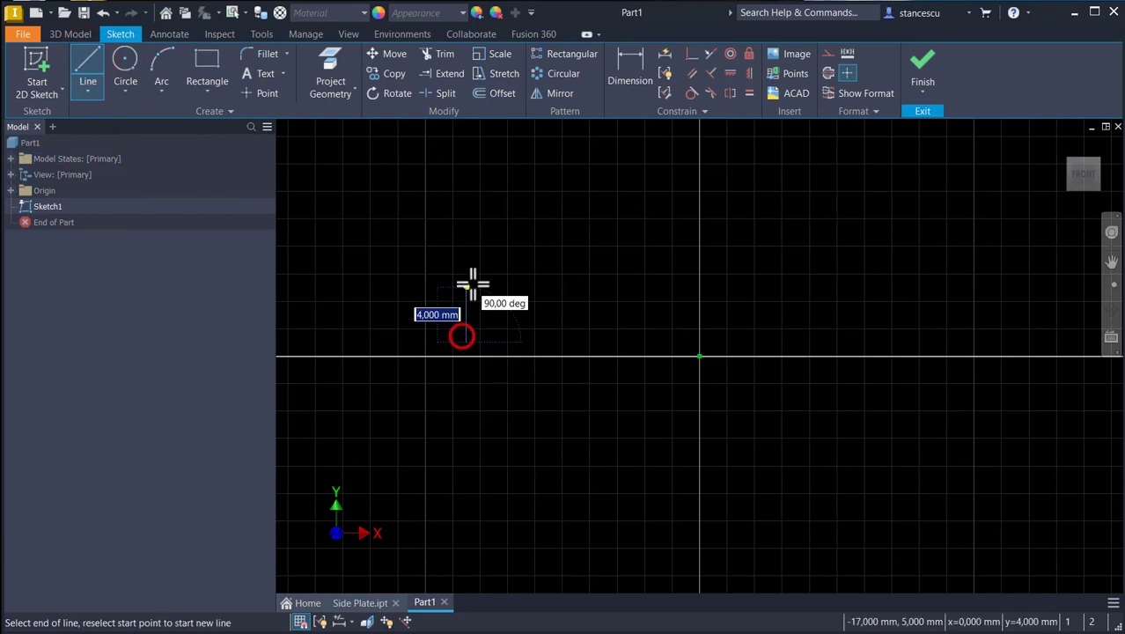
{"action": "left_click", "coordinate": [576, 277]}
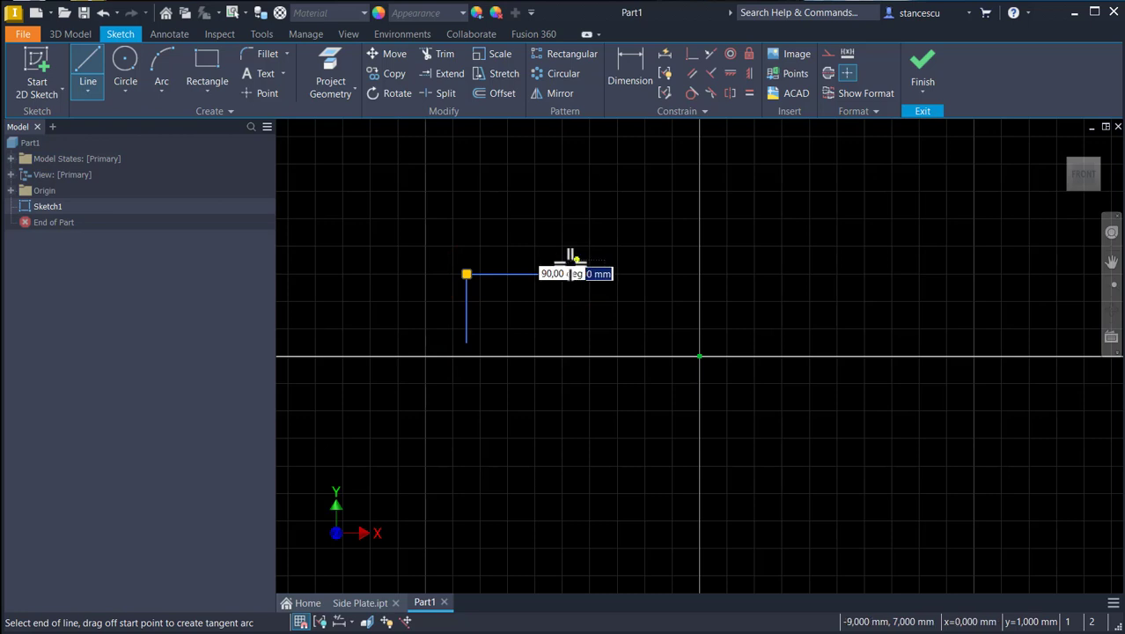
{"action": "left_click", "coordinate": [626, 280]}
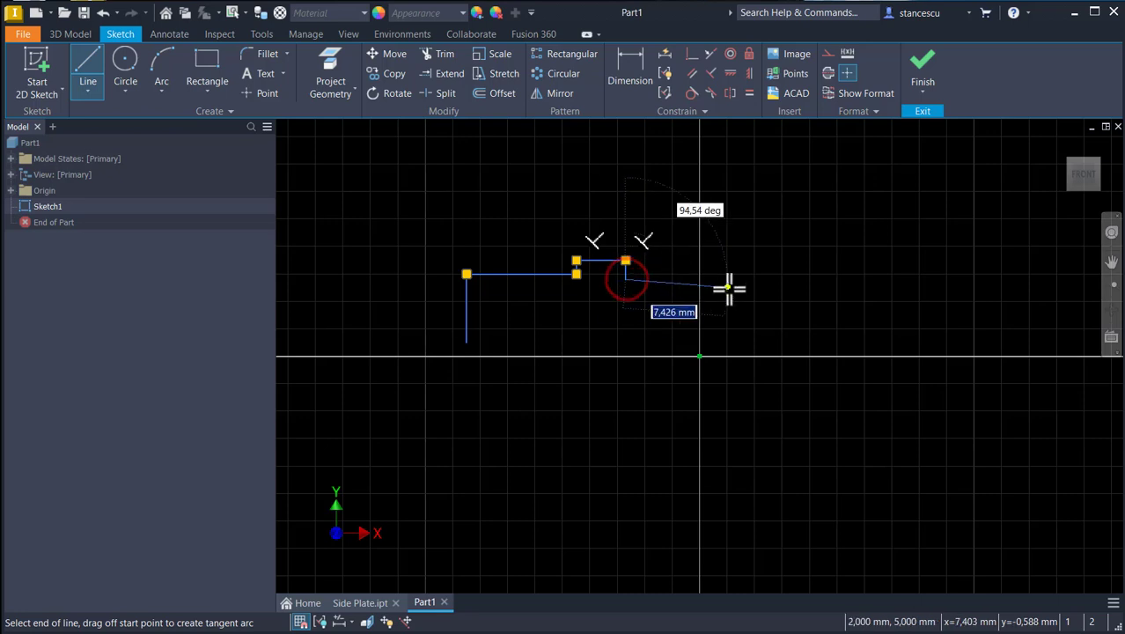
{"action": "left_click", "coordinate": [755, 280]}
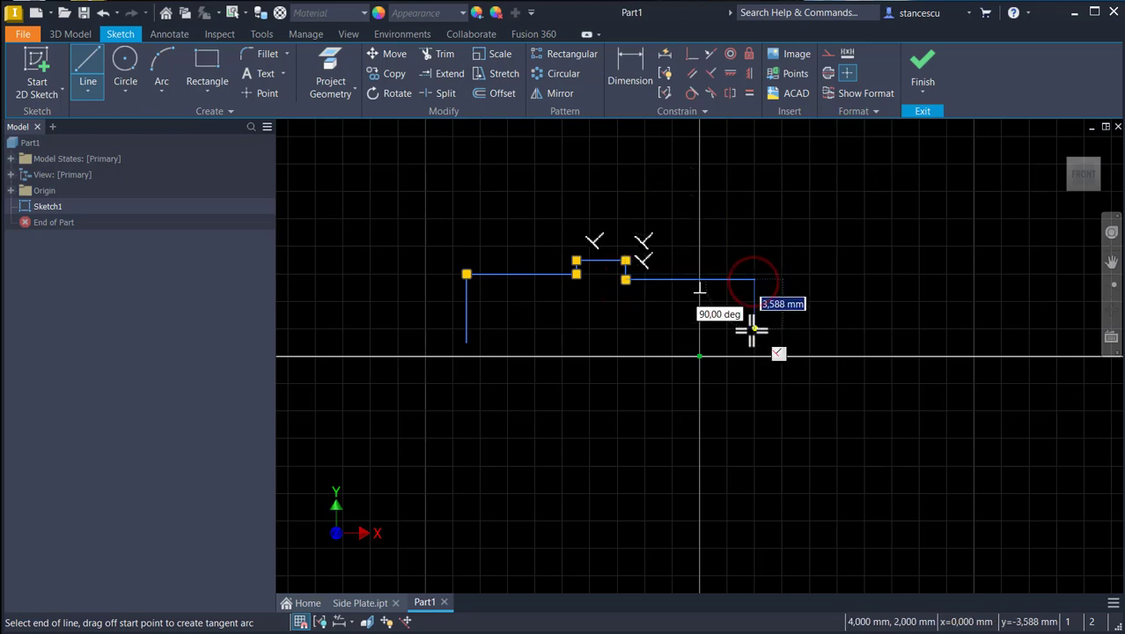
{"action": "left_click", "coordinate": [750, 339]}
{"action": "right_click", "coordinate": [713, 315]}
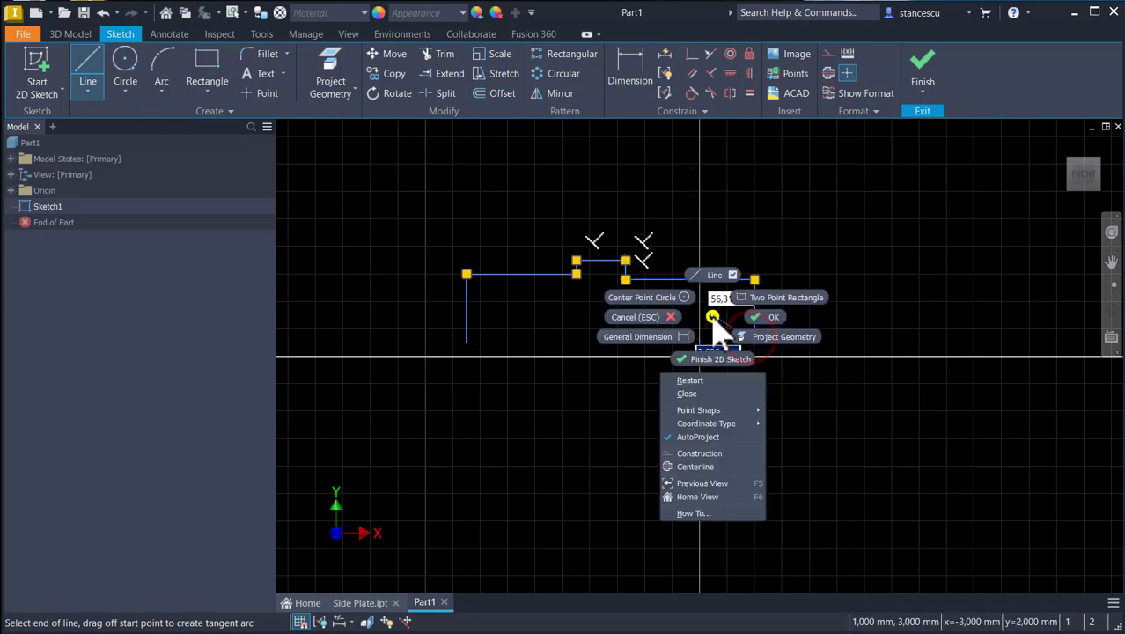
{"action": "left_click", "coordinate": [690, 394]}
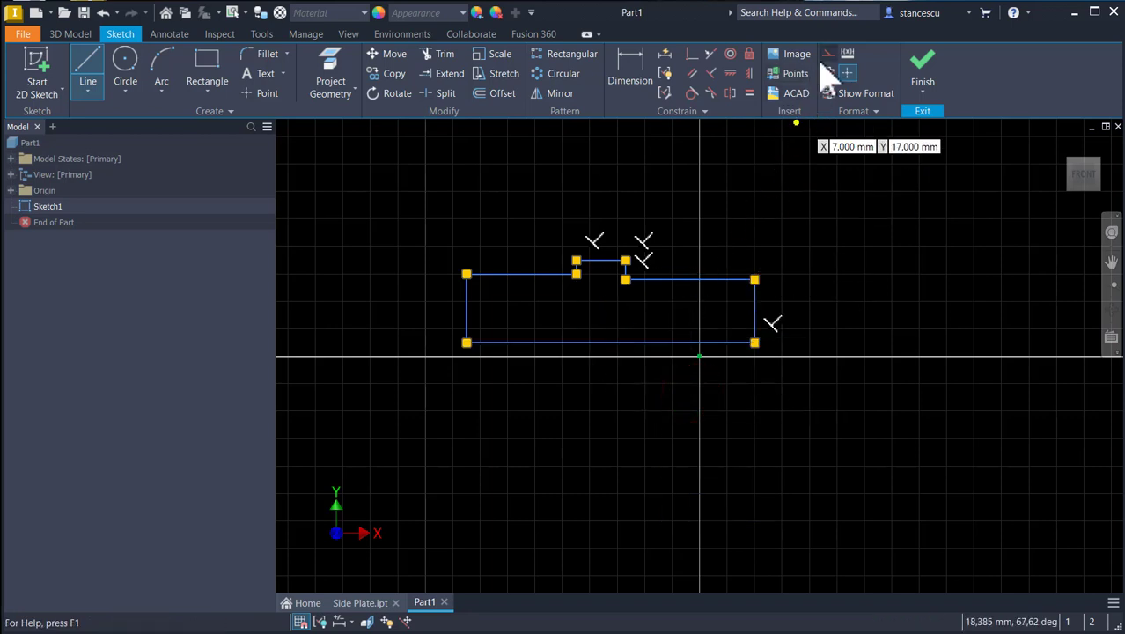
Make the base line's midpoint coincident with the origin and align the raised edge's midpoint vertically with the origin.
{"action": "left_click", "coordinate": [691, 56]}
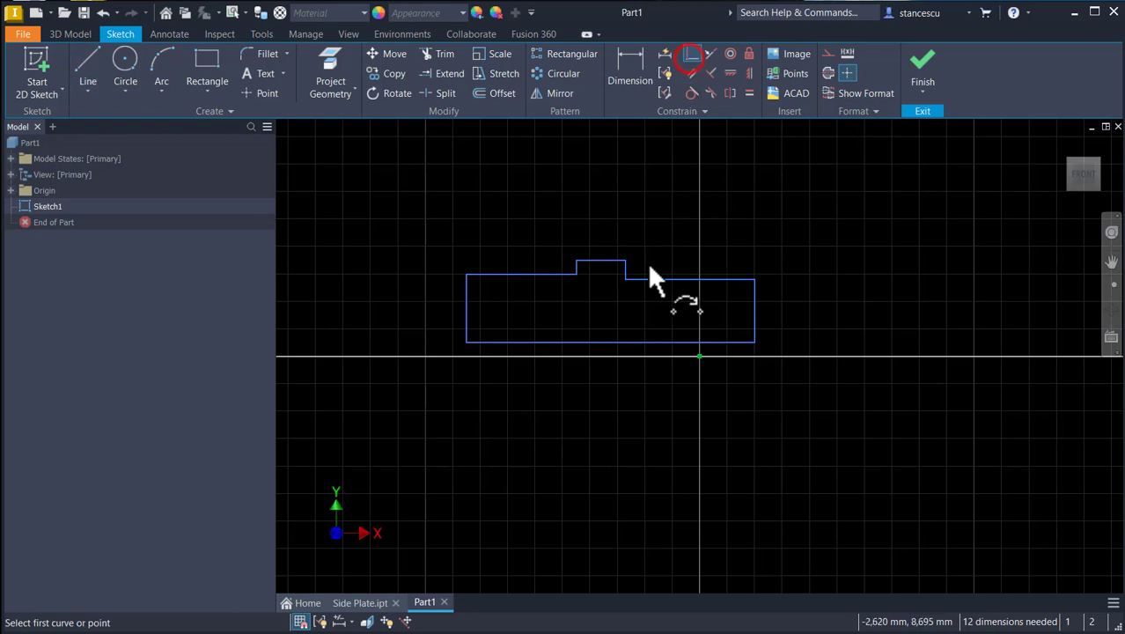
{"action": "left_click", "coordinate": [611, 342]}
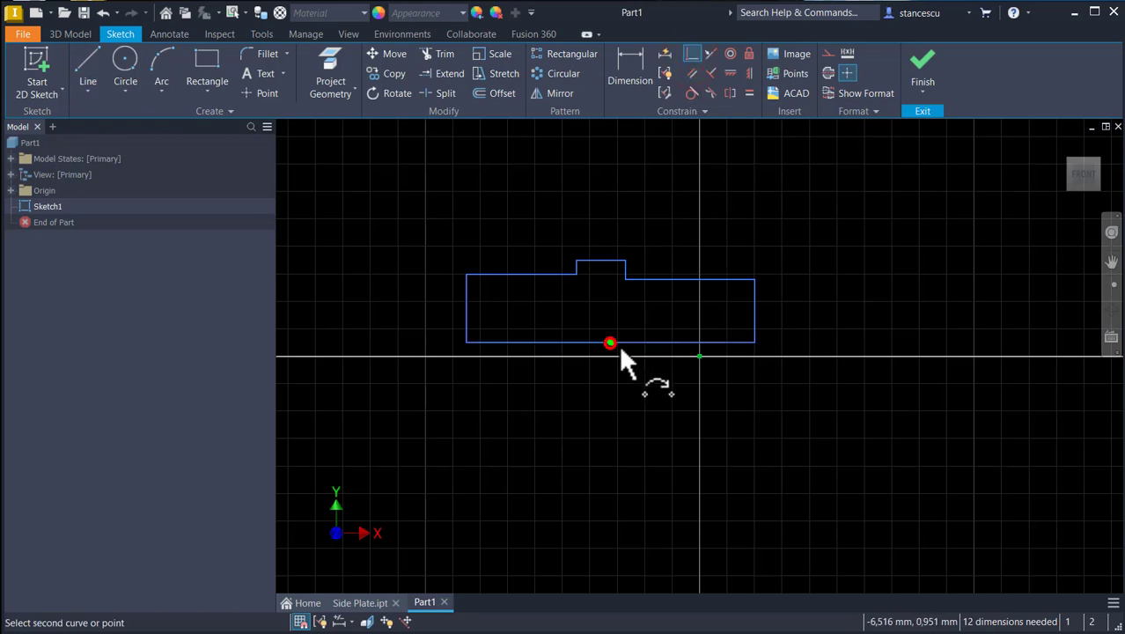
{"action": "left_click", "coordinate": [699, 355]}
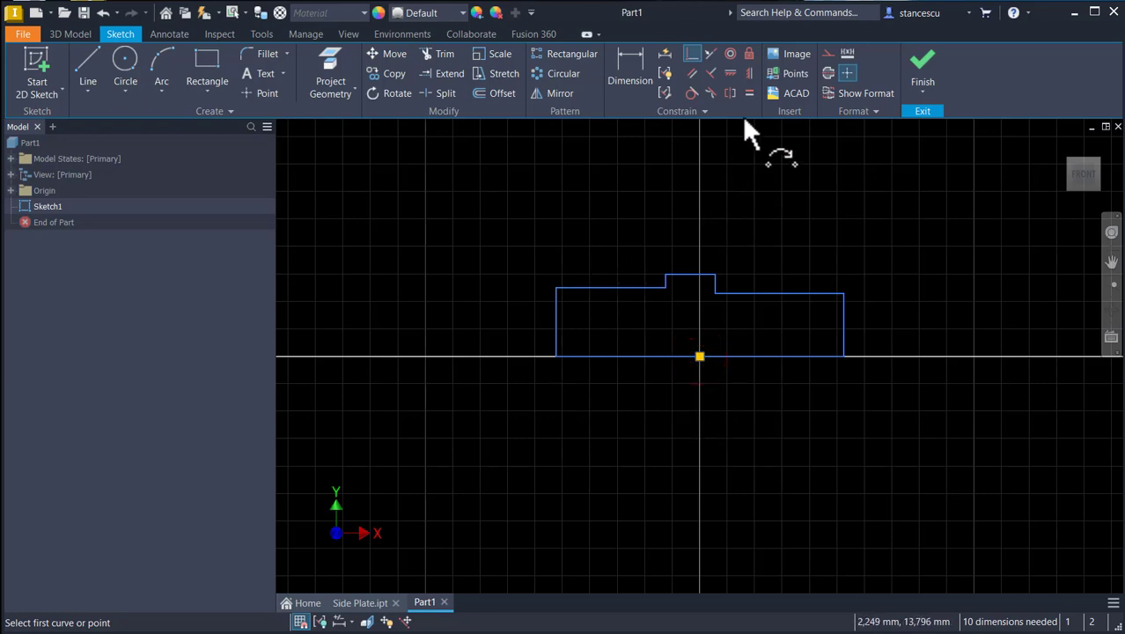
{"action": "left_click", "coordinate": [749, 73]}
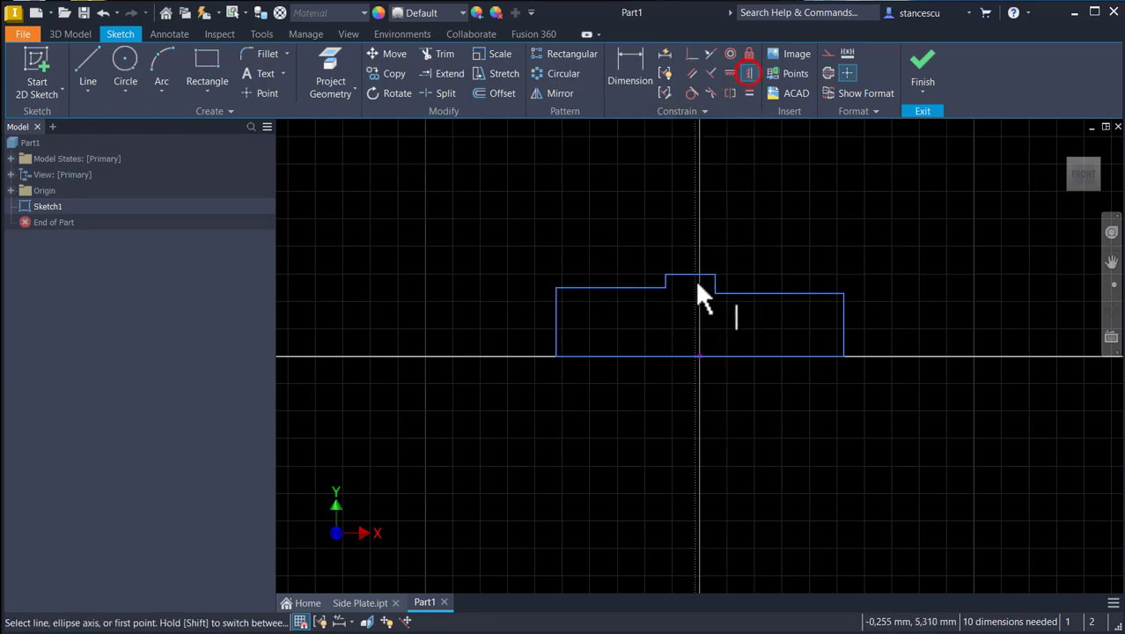
{"action": "left_click", "coordinate": [689, 276]}
{"action": "left_click", "coordinate": [699, 355]}
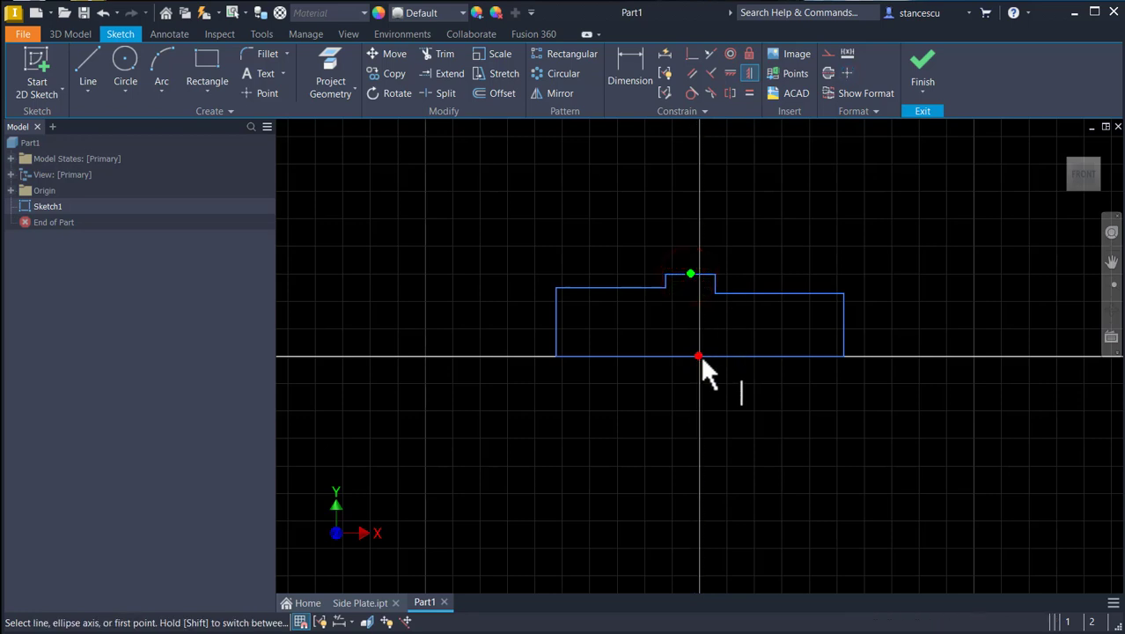
Make the two shoulder lines on either side of the raised section collinear.
{"action": "left_click", "coordinate": [711, 55]}
{"action": "left_click", "coordinate": [634, 285]}
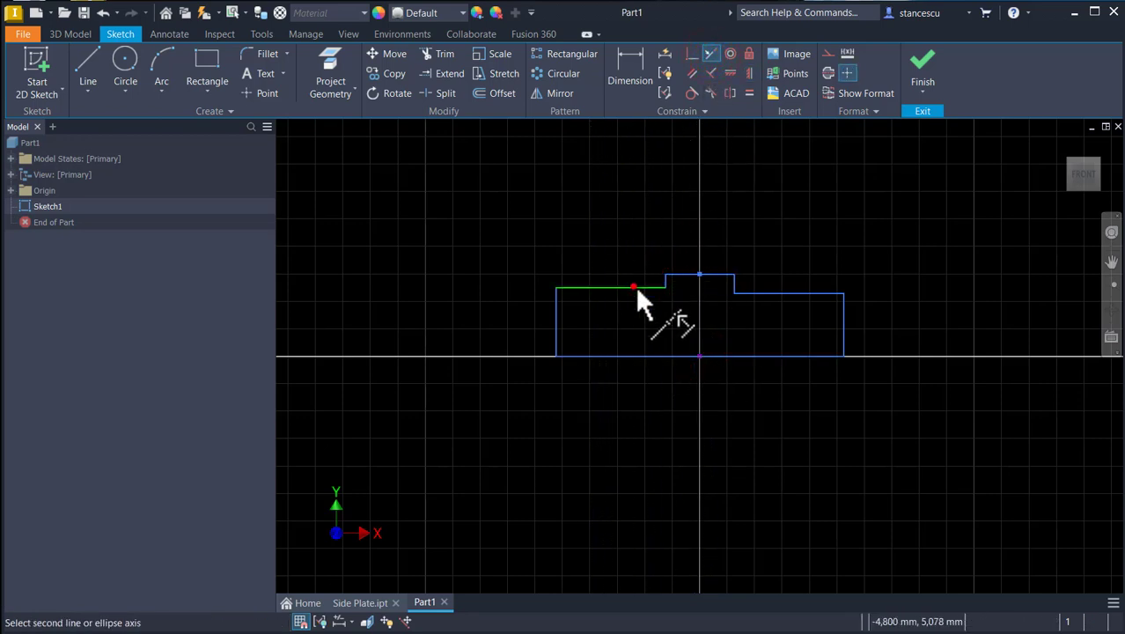
{"action": "left_click", "coordinate": [745, 293]}
{"action": "left_click", "coordinate": [747, 292]}
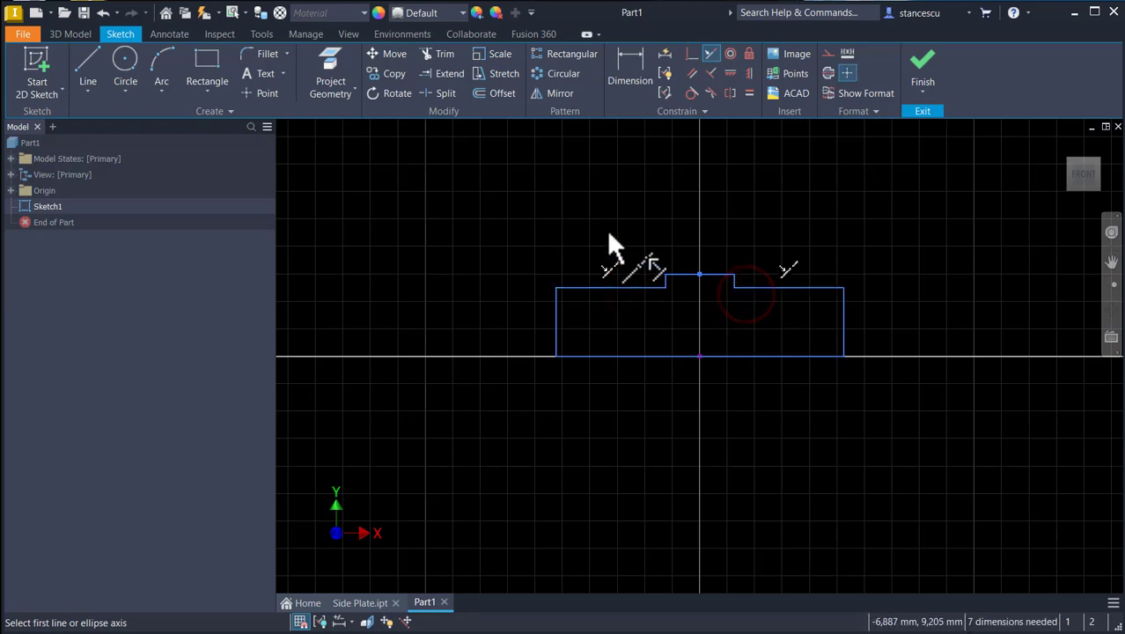
{"action": "key", "text": "Escape"}
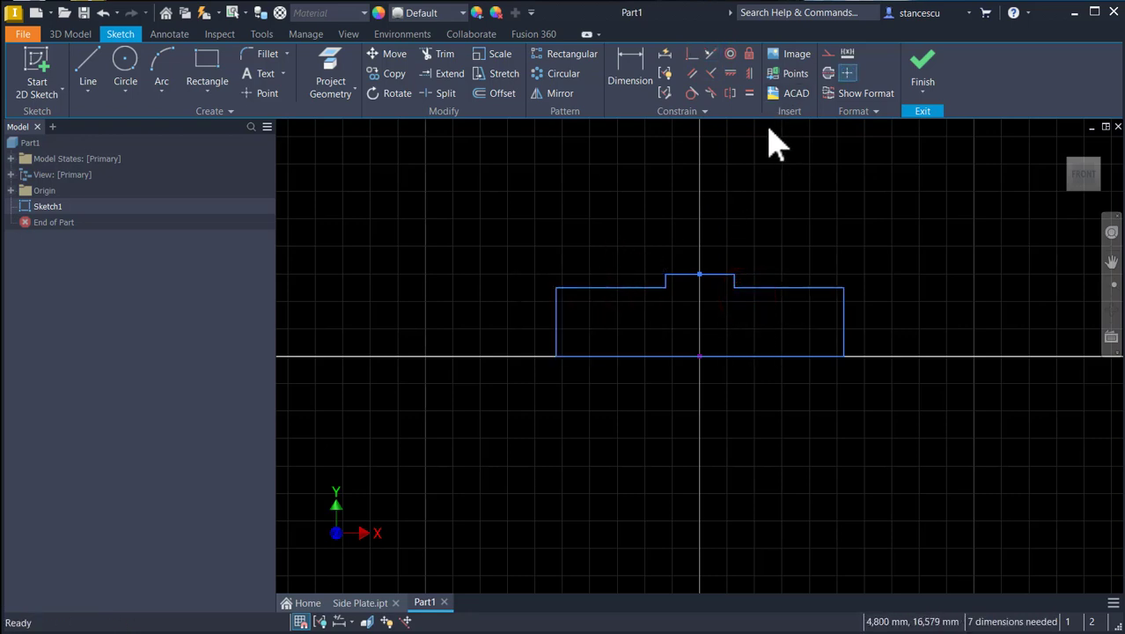
Convert the profile's base line to a centerline.
{"action": "left_click", "coordinate": [738, 356]}
{"action": "left_click", "coordinate": [827, 73]}
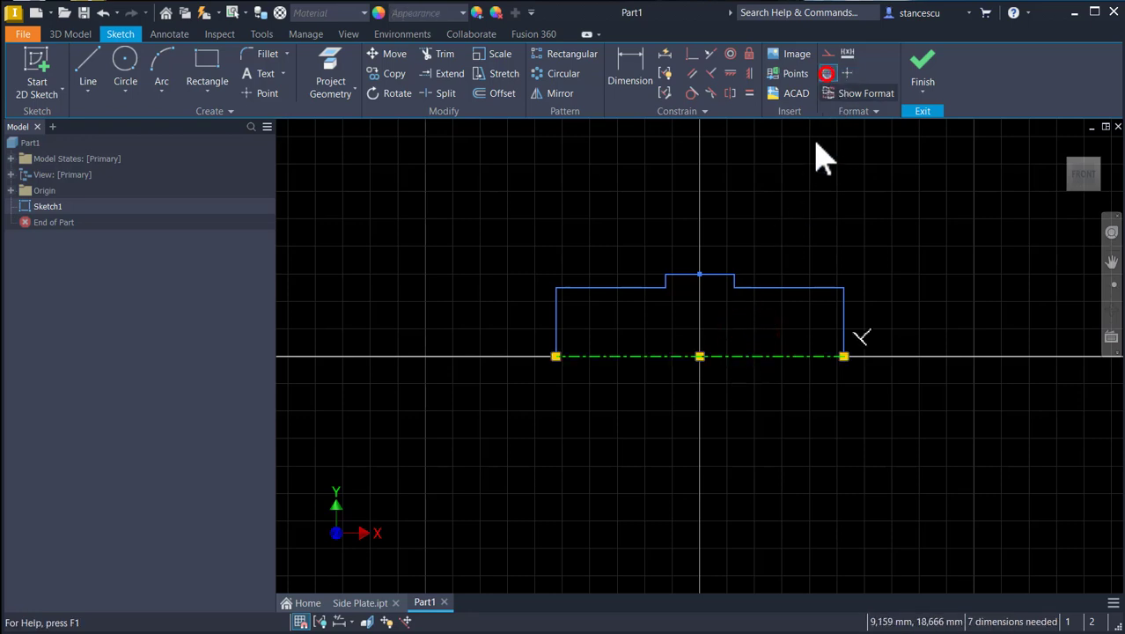
{"action": "left_click", "coordinate": [861, 183]}
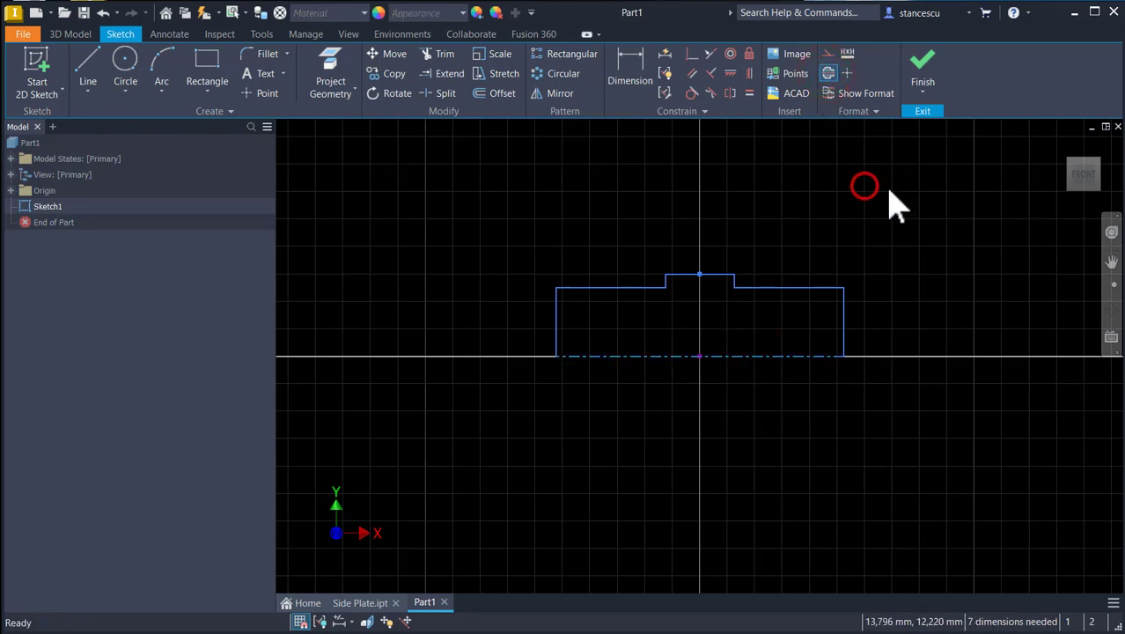
Dimension the shoulder line from the centerline as a 15 mm diameter.
{"action": "left_click", "coordinate": [634, 70]}
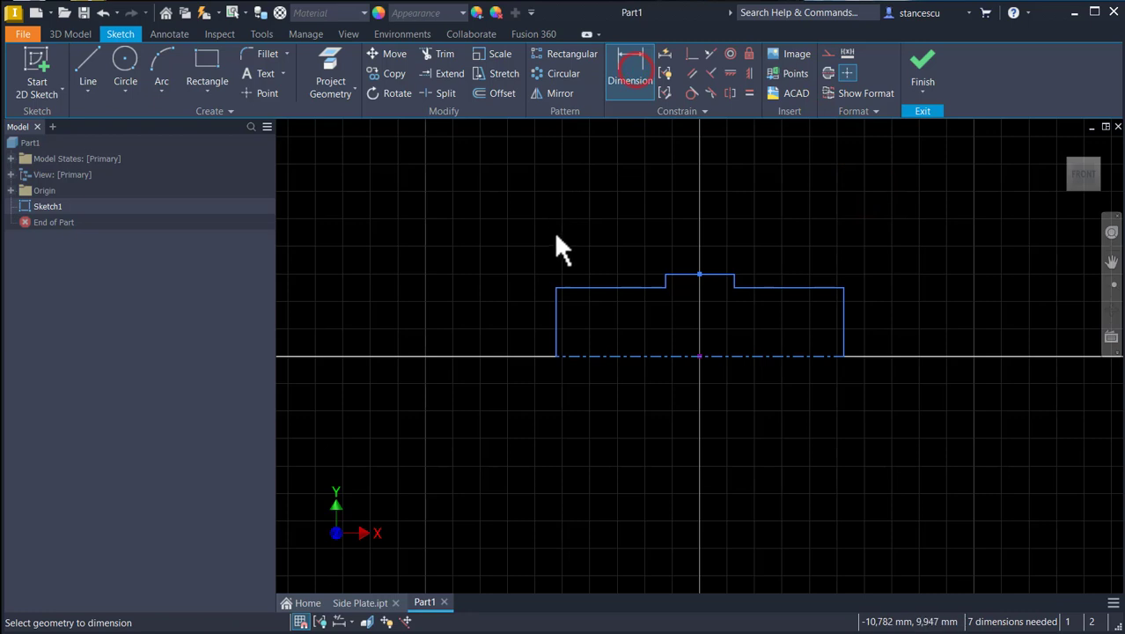
{"action": "left_click", "coordinate": [582, 286]}
{"action": "left_click", "coordinate": [588, 352]}
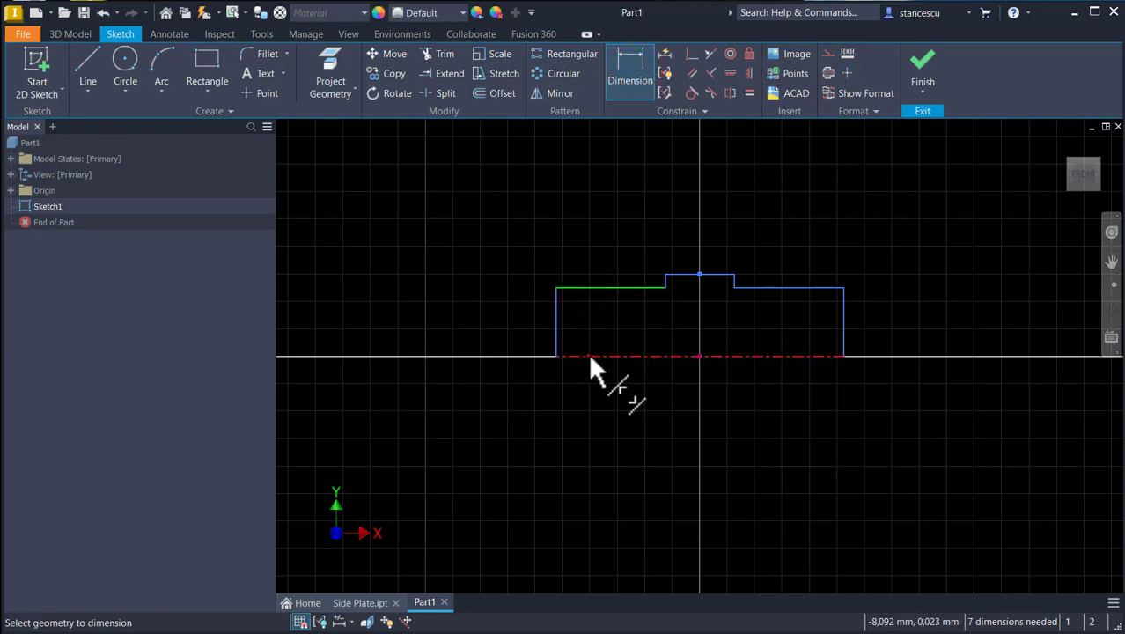
{"action": "left_click", "coordinate": [510, 325]}
{"action": "type", "text": "15"}
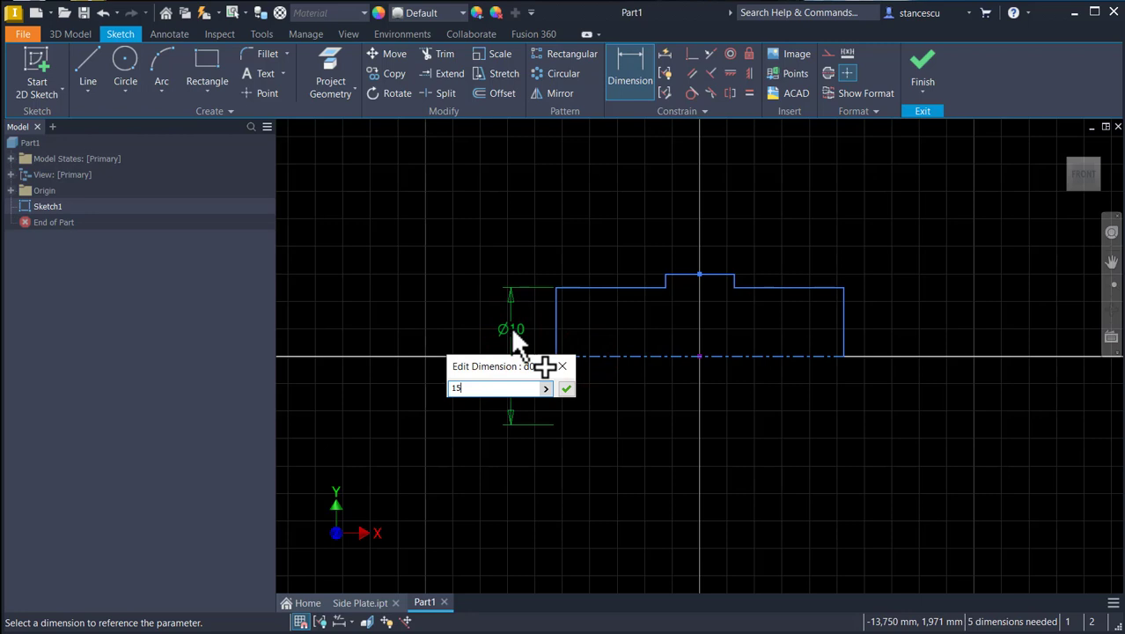
{"action": "key", "text": "Return"}
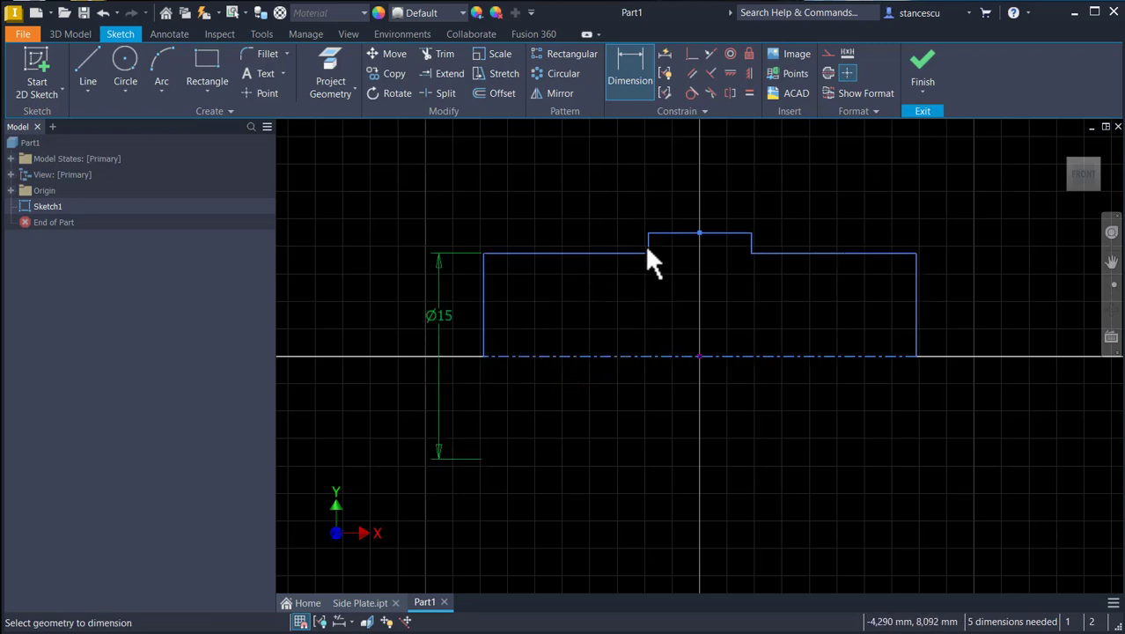
Dimension the raised section's width as 5 mm and the left shoulder's length as 10 mm.
{"action": "left_click", "coordinate": [680, 233]}
{"action": "left_click", "coordinate": [679, 197]}
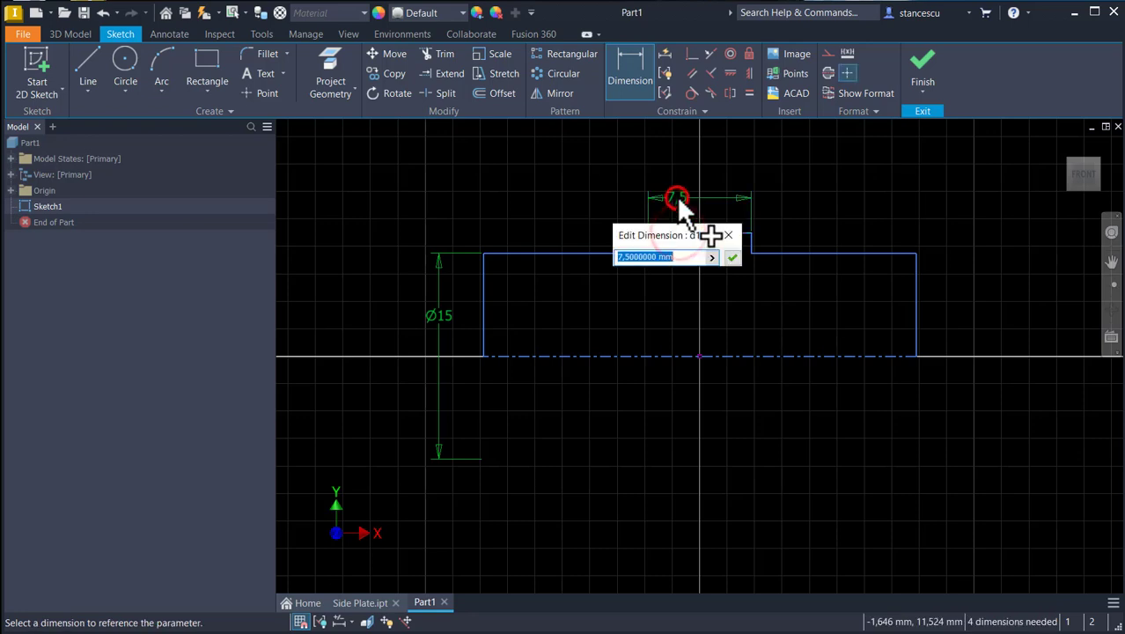
{"action": "type", "text": "5"}
{"action": "key", "text": "Return"}
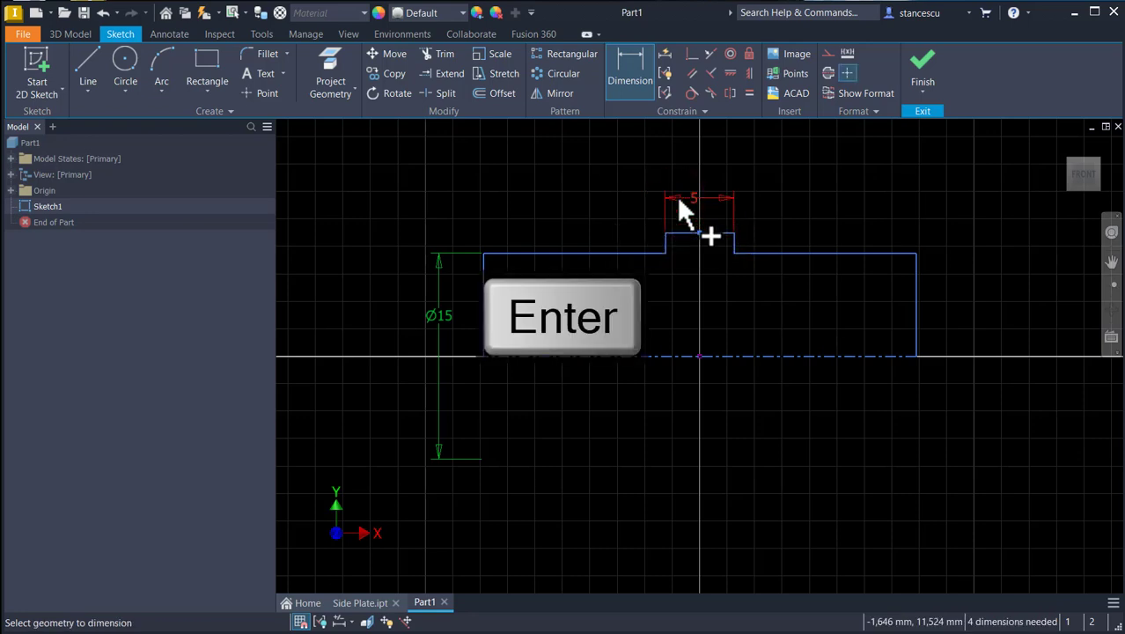
{"action": "left_click", "coordinate": [593, 254]}
{"action": "left_click", "coordinate": [584, 220]}
{"action": "type", "text": "10"}
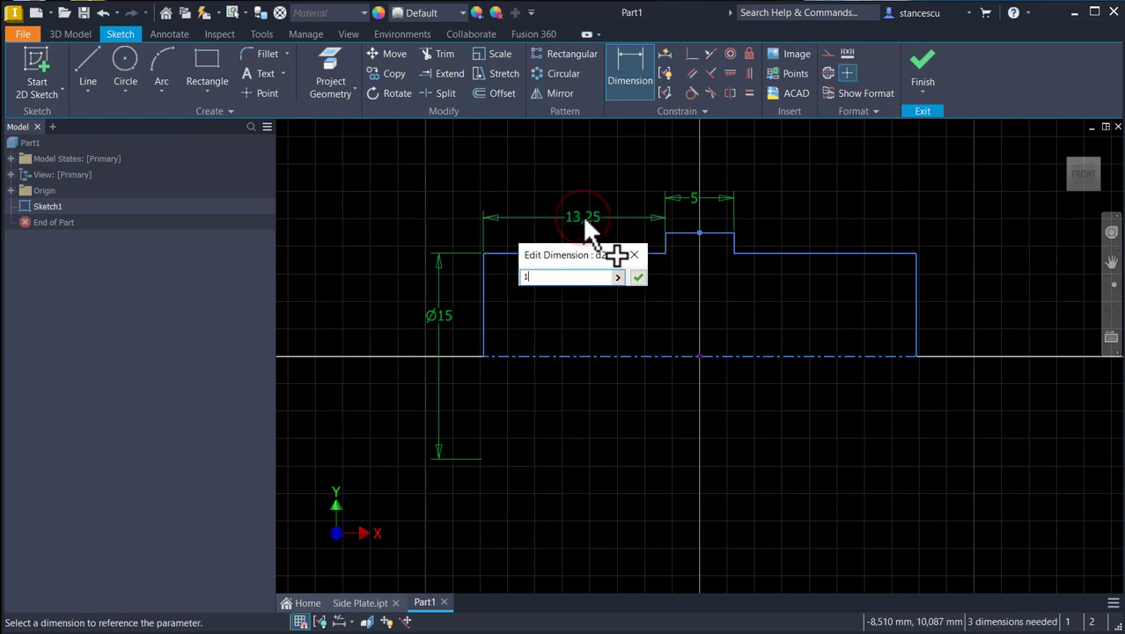
{"action": "key", "text": "Return"}
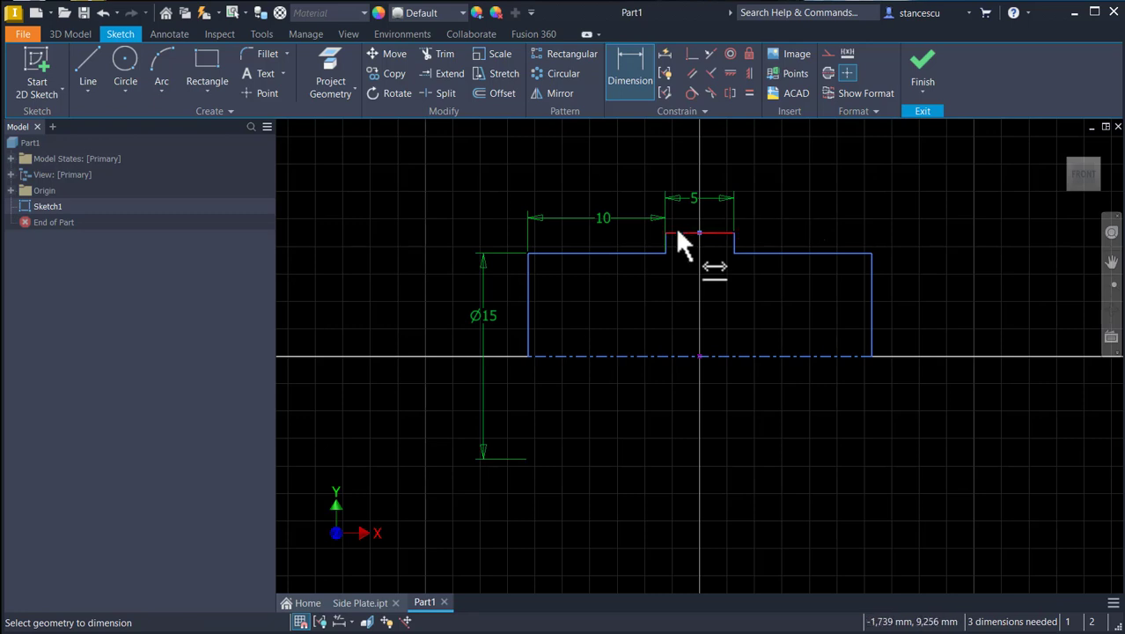
Dimension the raised edge from the centerline as a 20 mm diameter.
{"action": "left_click", "coordinate": [718, 231]}
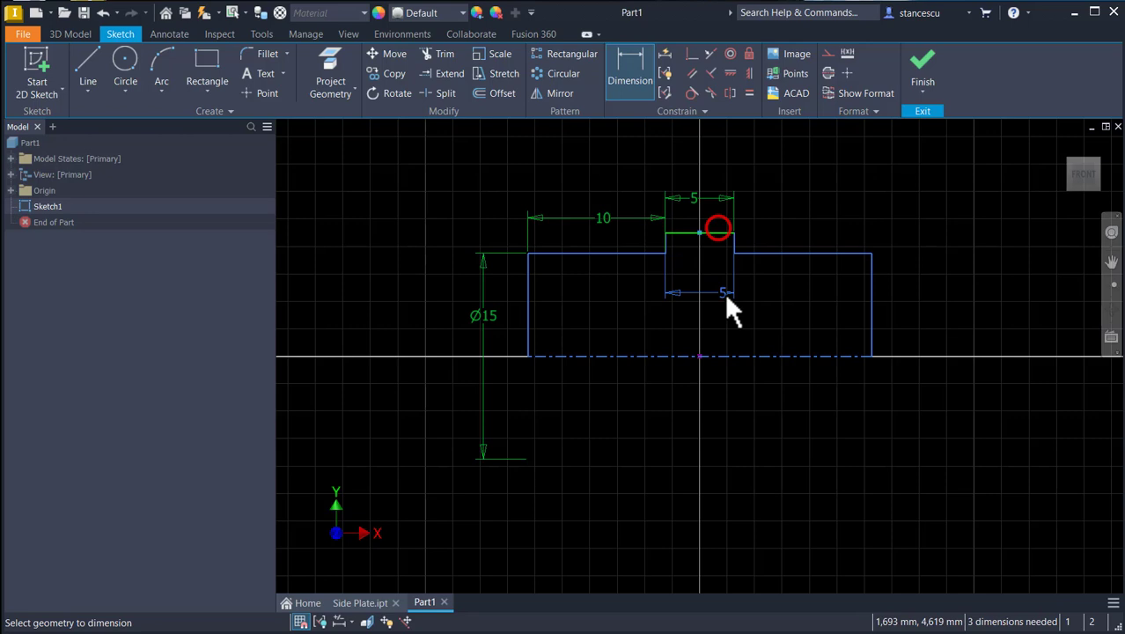
{"action": "left_click", "coordinate": [739, 353]}
{"action": "left_click", "coordinate": [945, 295]}
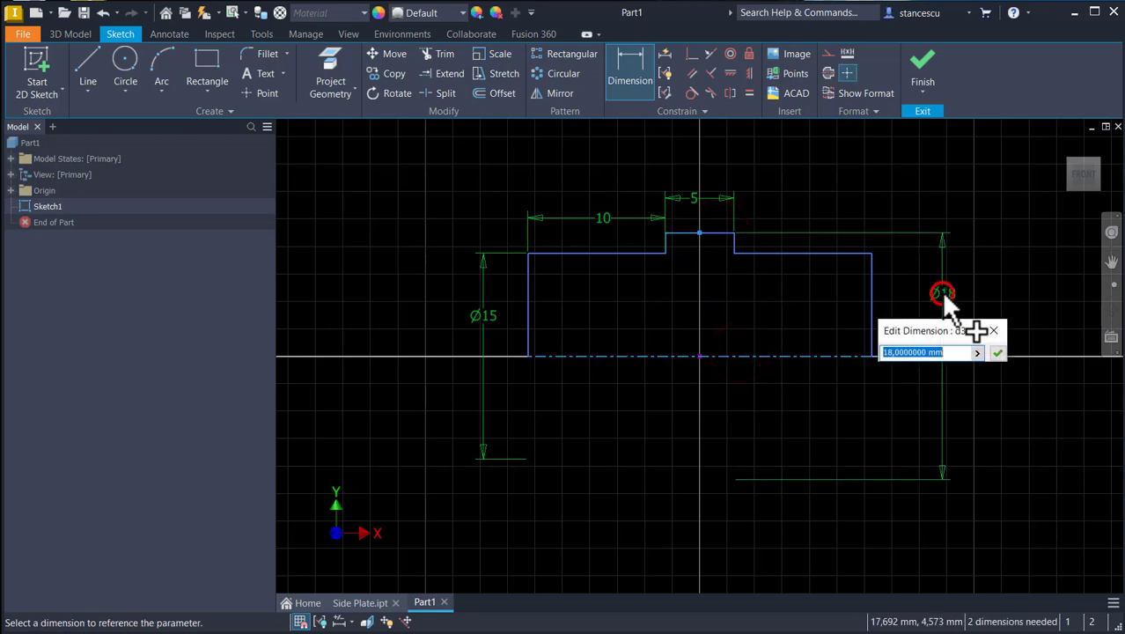
{"action": "type", "text": "20"}
{"action": "key", "text": "Return"}
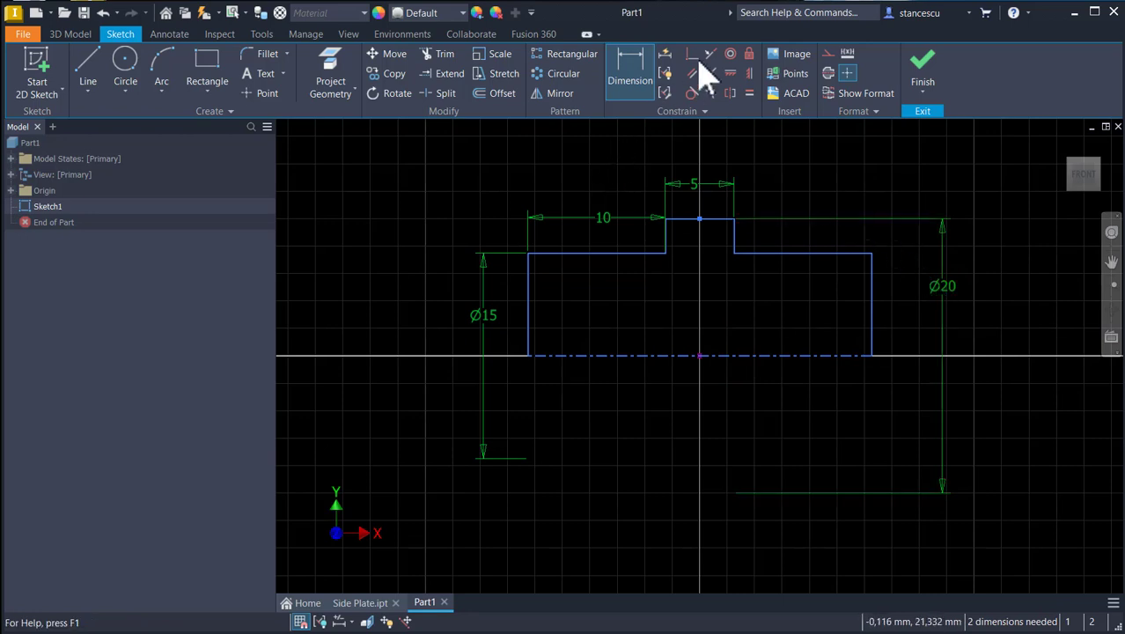
Fully constrain the sketch by applying Auto Dimension with both dimensions and constraints enabled.
{"action": "left_click", "coordinate": [666, 54]}
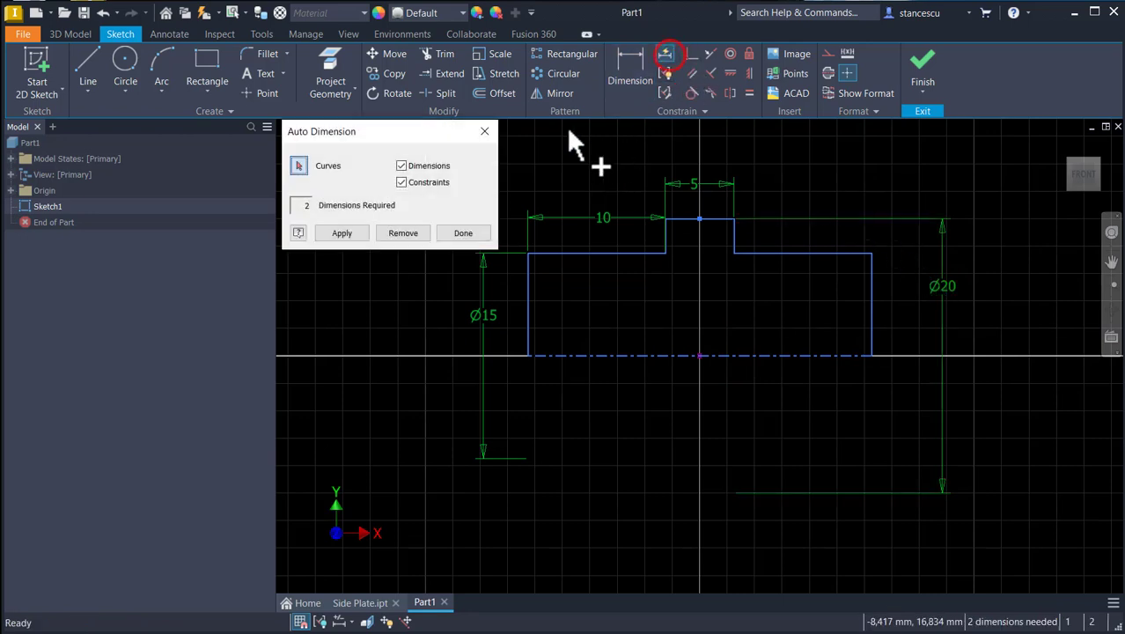
{"action": "left_click", "coordinate": [345, 233]}
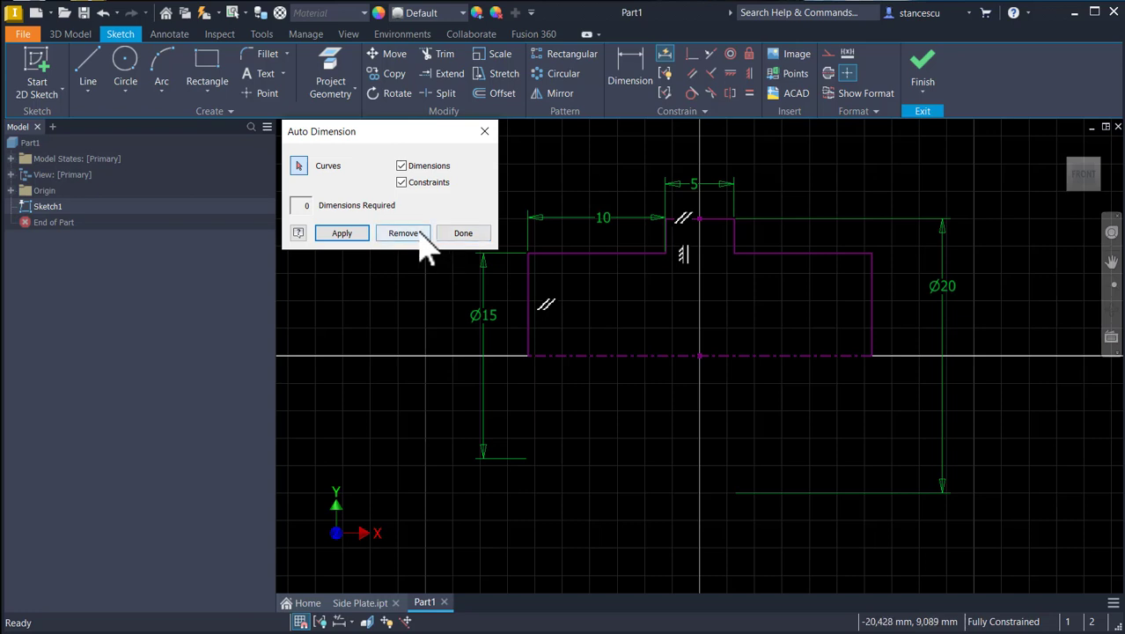
{"action": "left_click", "coordinate": [464, 234]}
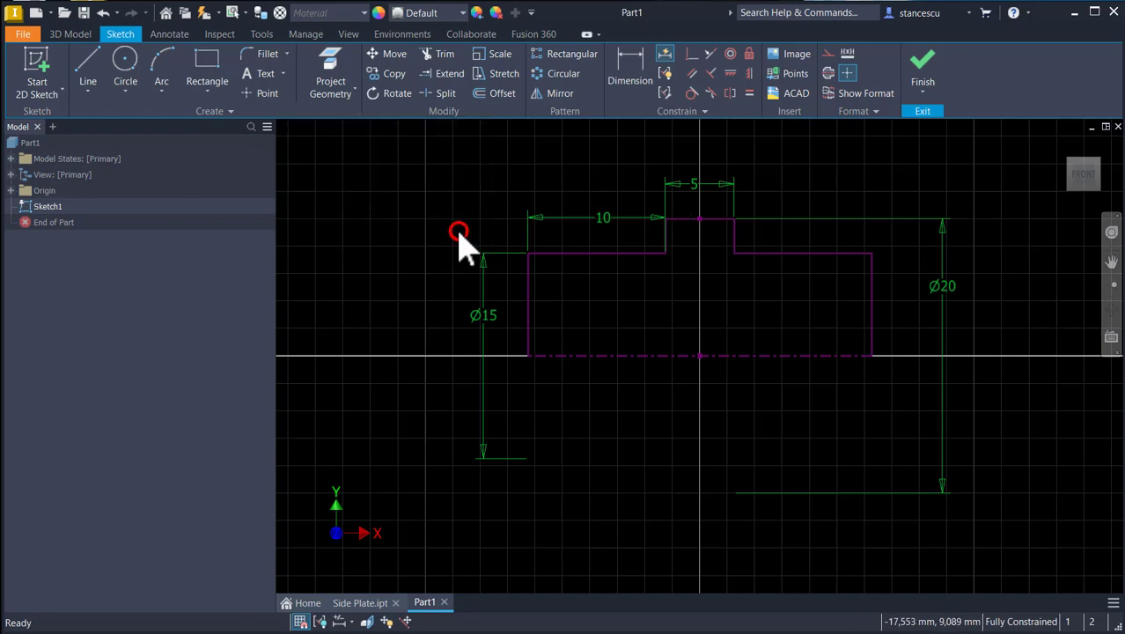
Finish the sketch and revolve the stepped profile 360° about its centerline into a solid.
{"action": "left_click", "coordinate": [921, 81]}
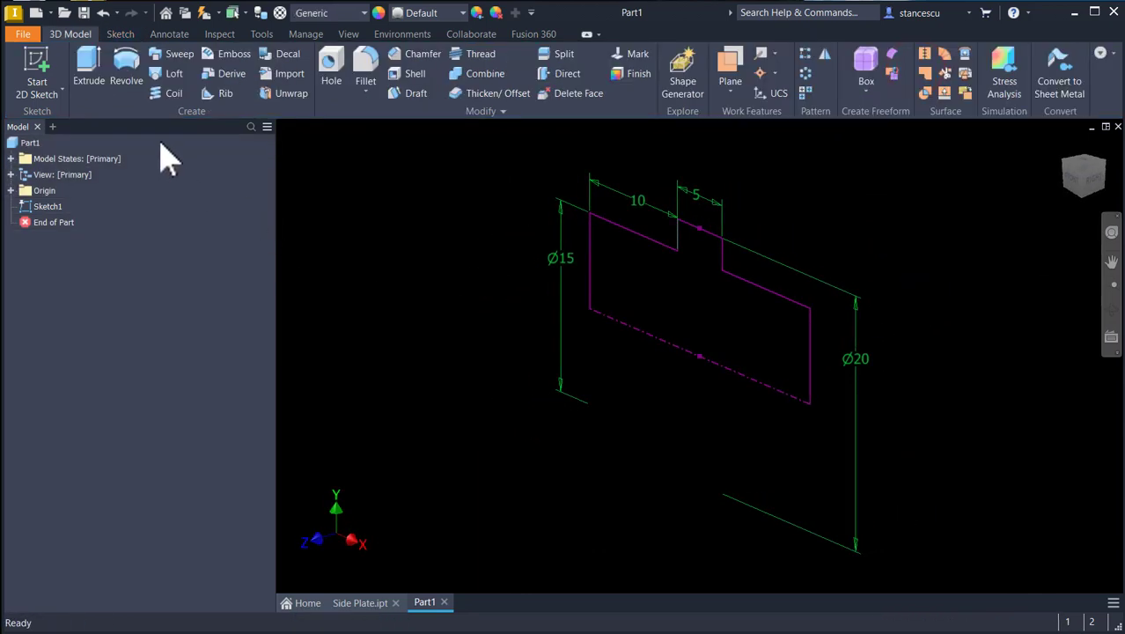
{"action": "left_click", "coordinate": [133, 61]}
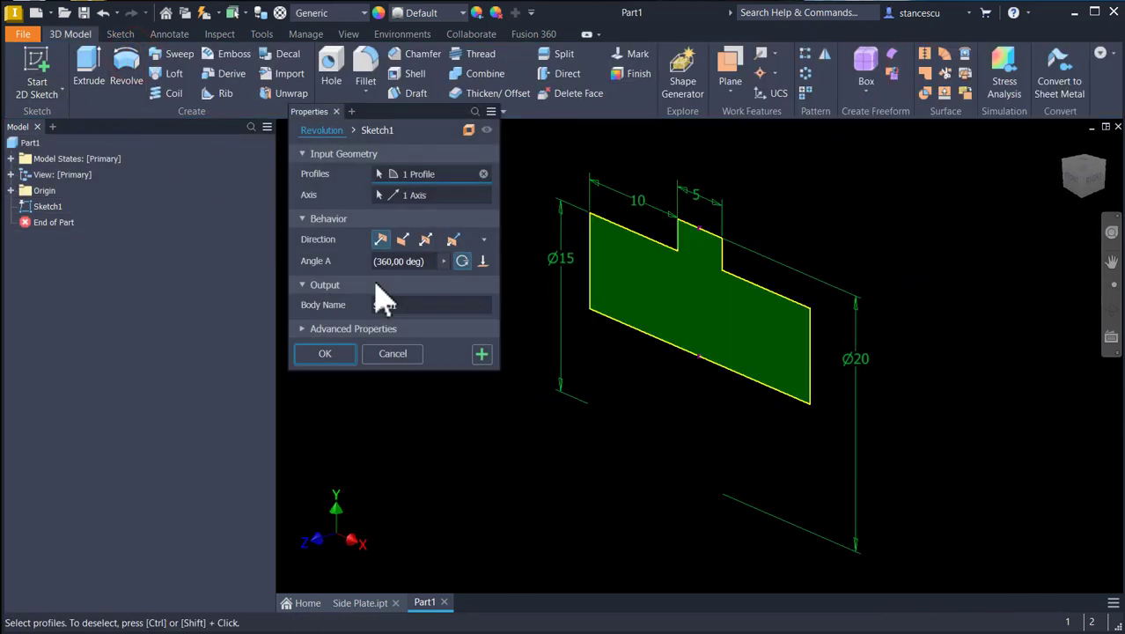
{"action": "left_click", "coordinate": [312, 357]}
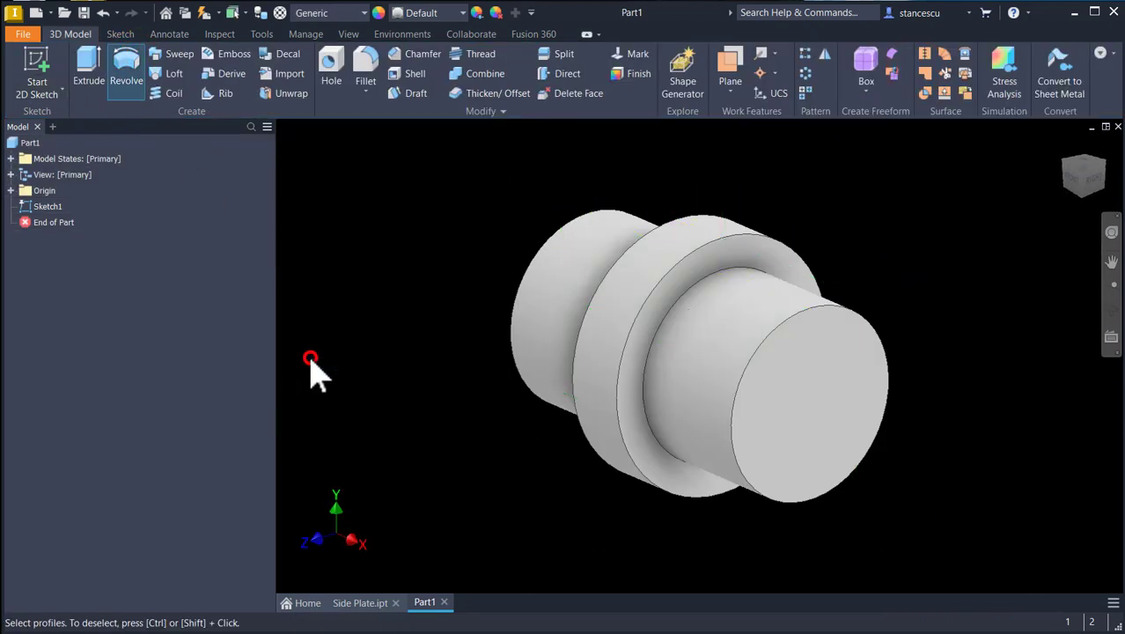
Chamfer the circular edges at both ends of the stepped pin with a 1 mm distance.
{"action": "left_click", "coordinate": [564, 227]}
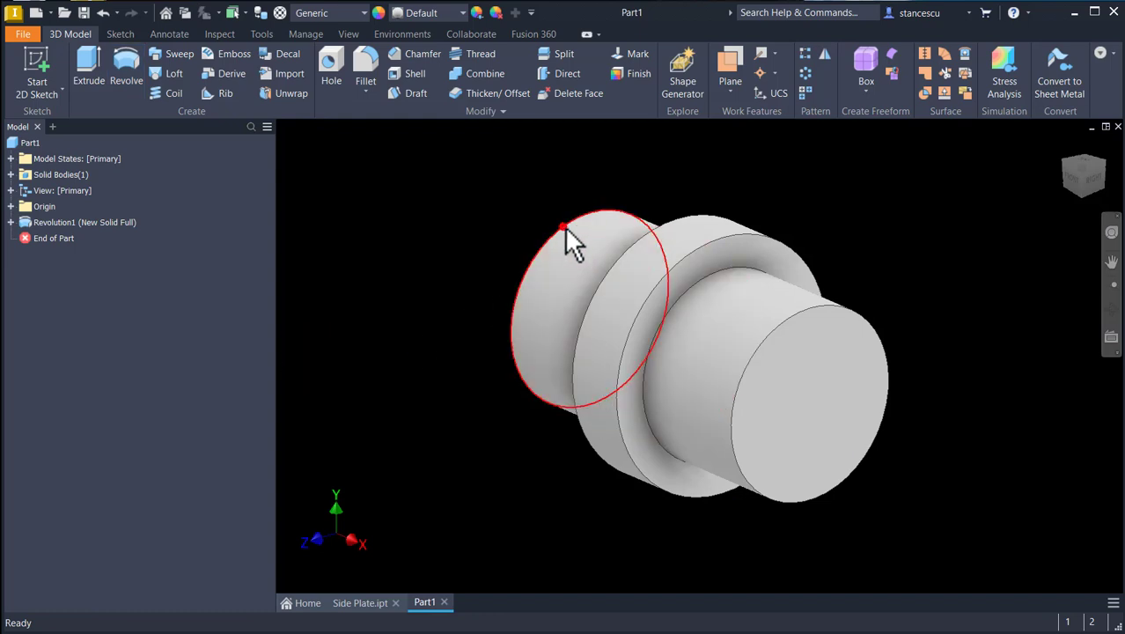
{"action": "left_click", "coordinate": [603, 216]}
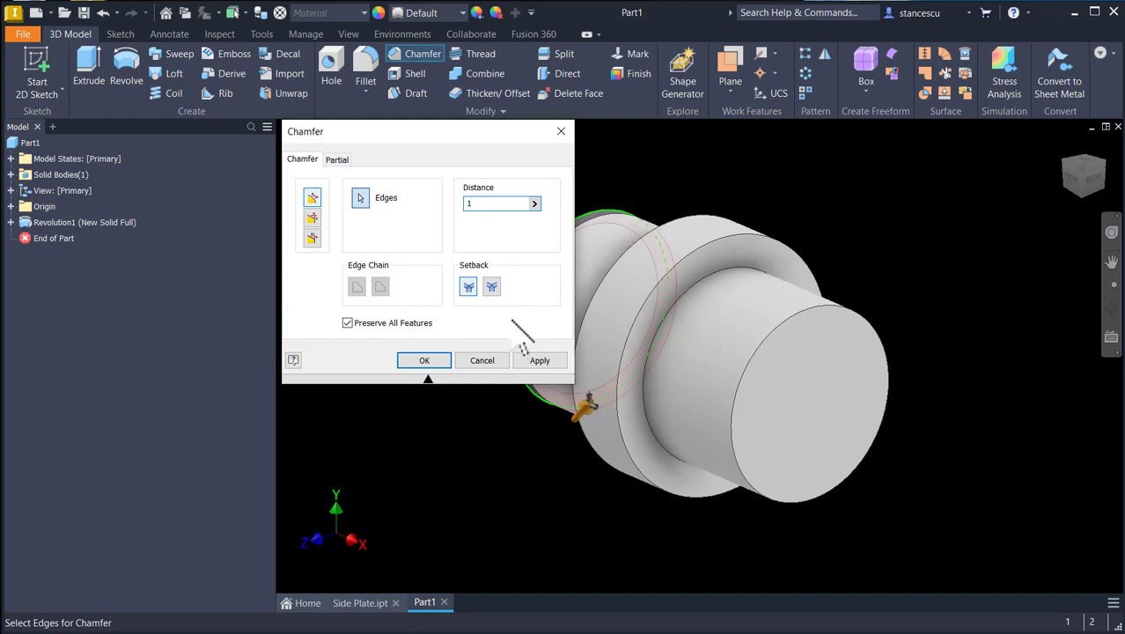
{"action": "left_click", "coordinate": [790, 334]}
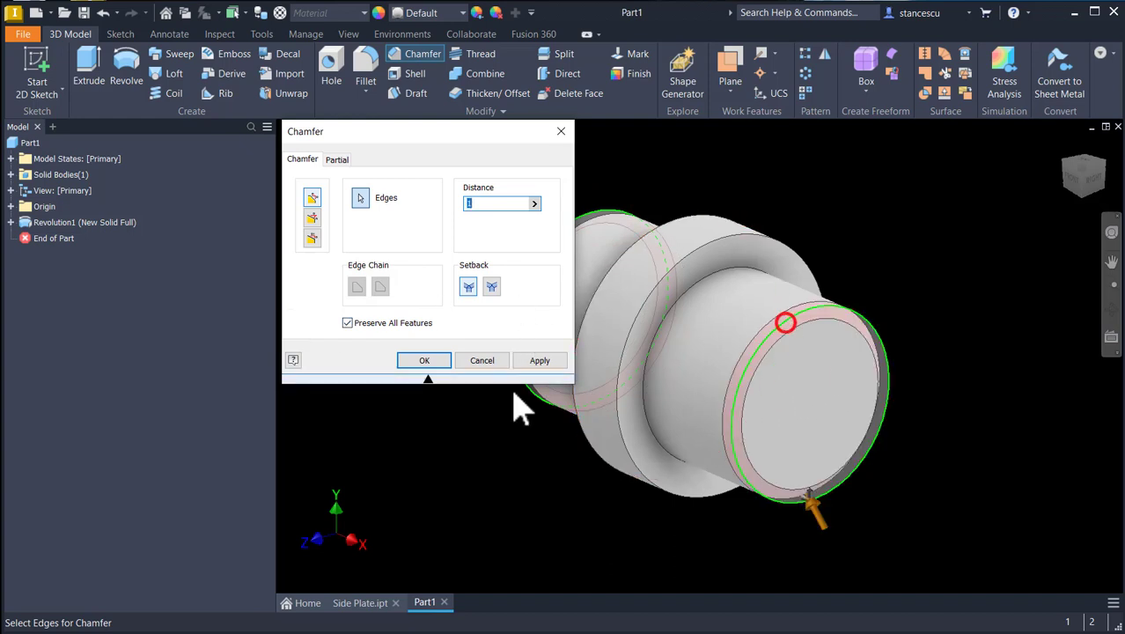
{"action": "left_click", "coordinate": [440, 363]}
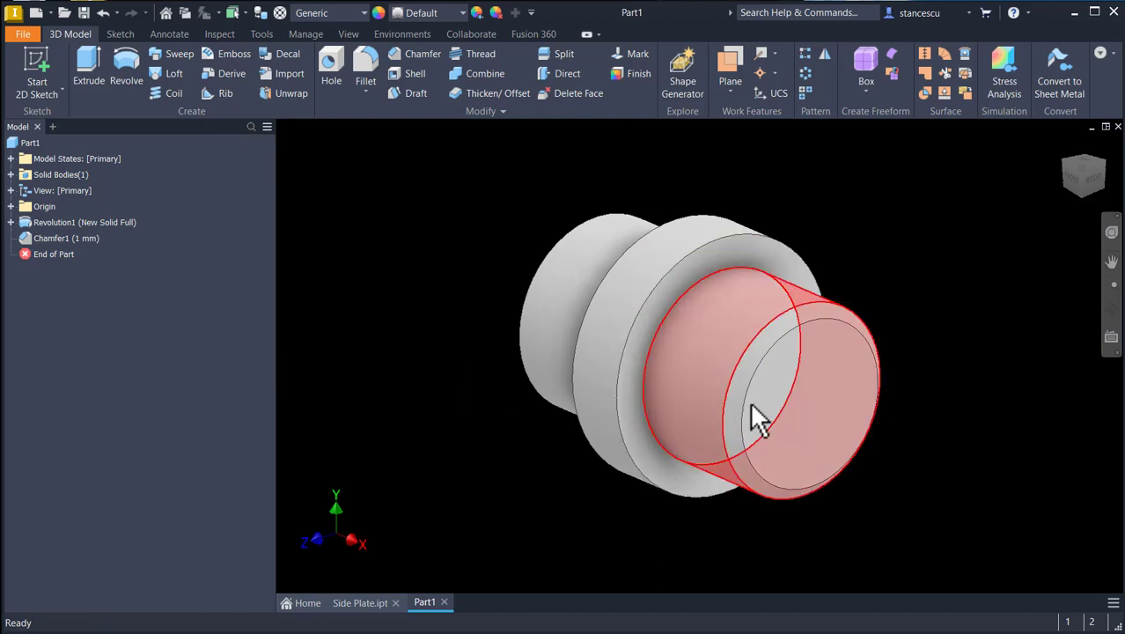
Assign the Steel, Carbon material to the stepped pin.
{"action": "middle_click_drag", "start_coordinate": [844, 336], "coordinate": [896, 296], "text": "shift"}
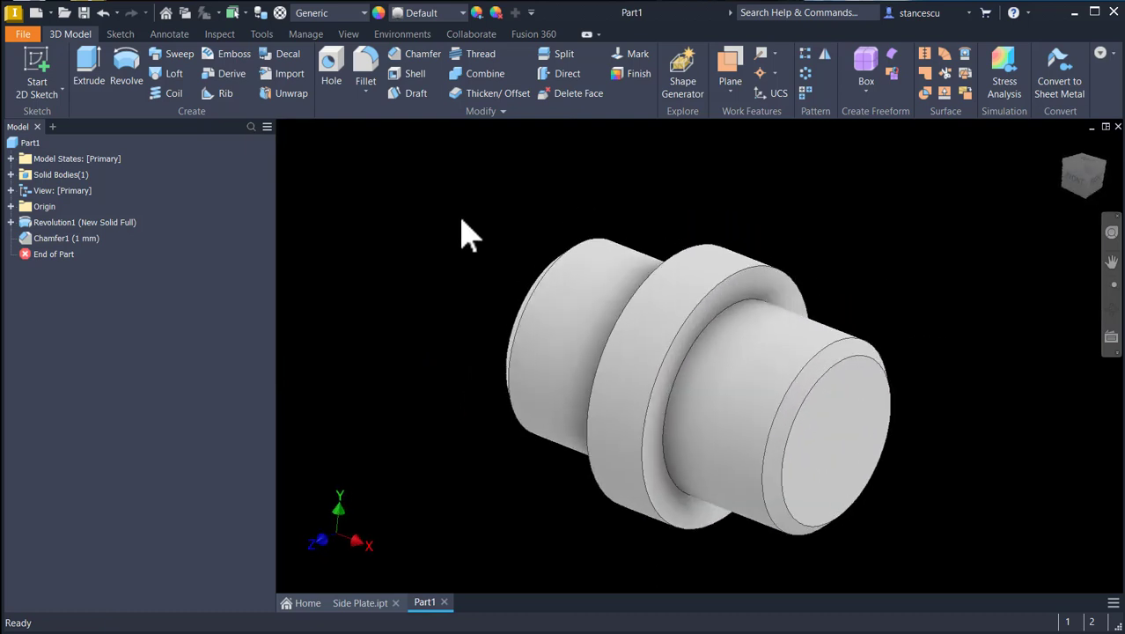
{"action": "left_click", "coordinate": [357, 12]}
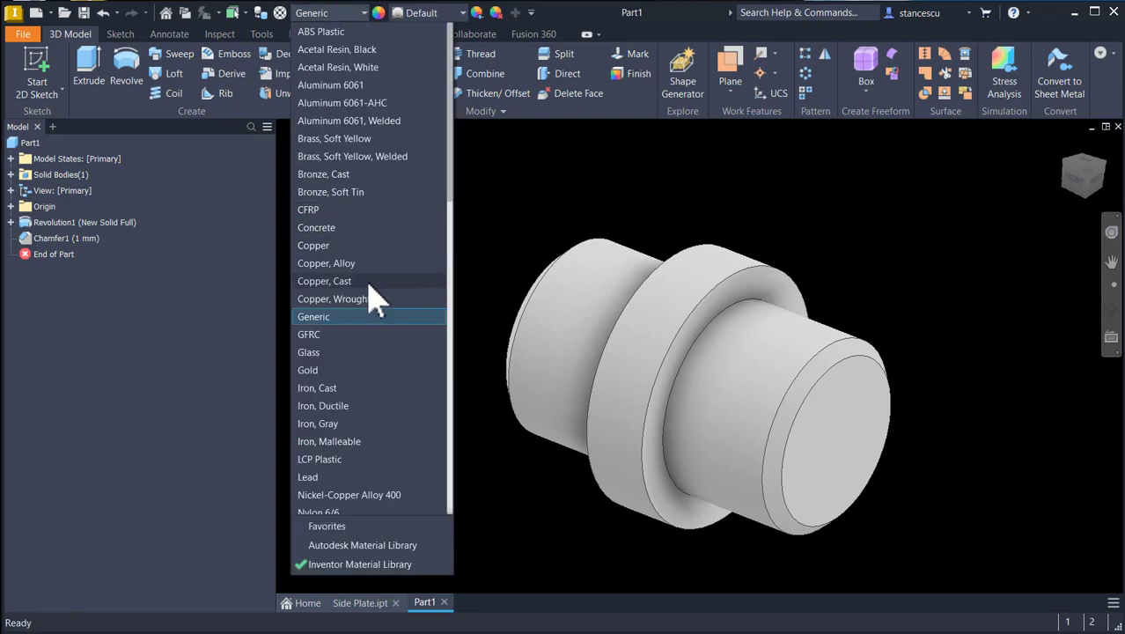
{"action": "scroll", "coordinate": [369, 298], "scroll_direction": "down", "scroll_amount": 10}
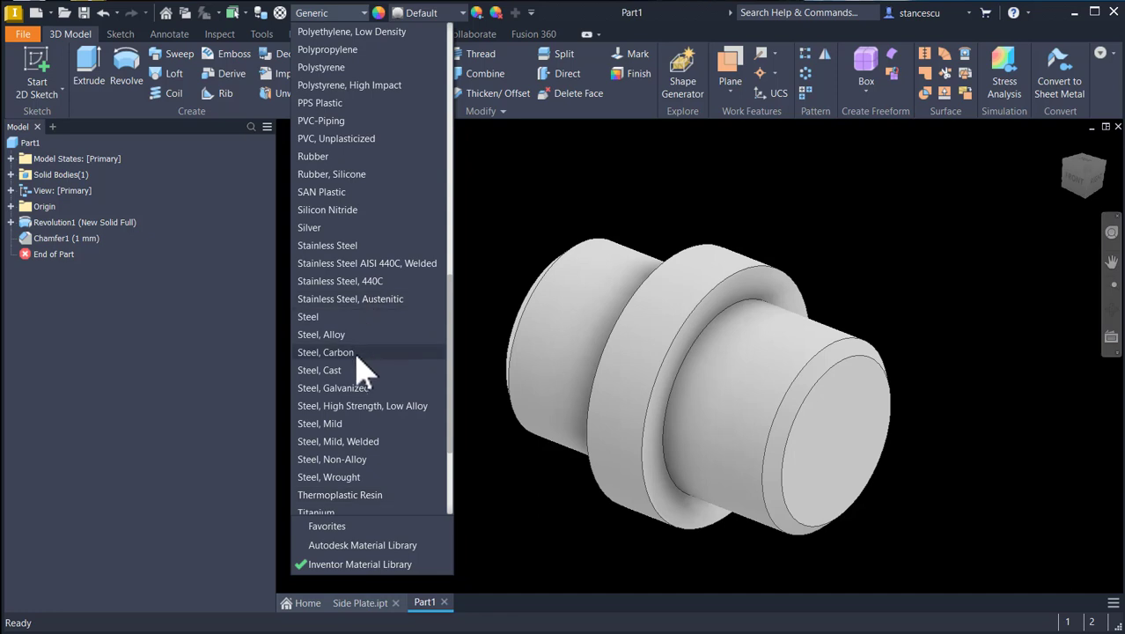
{"action": "left_click", "coordinate": [325, 352]}
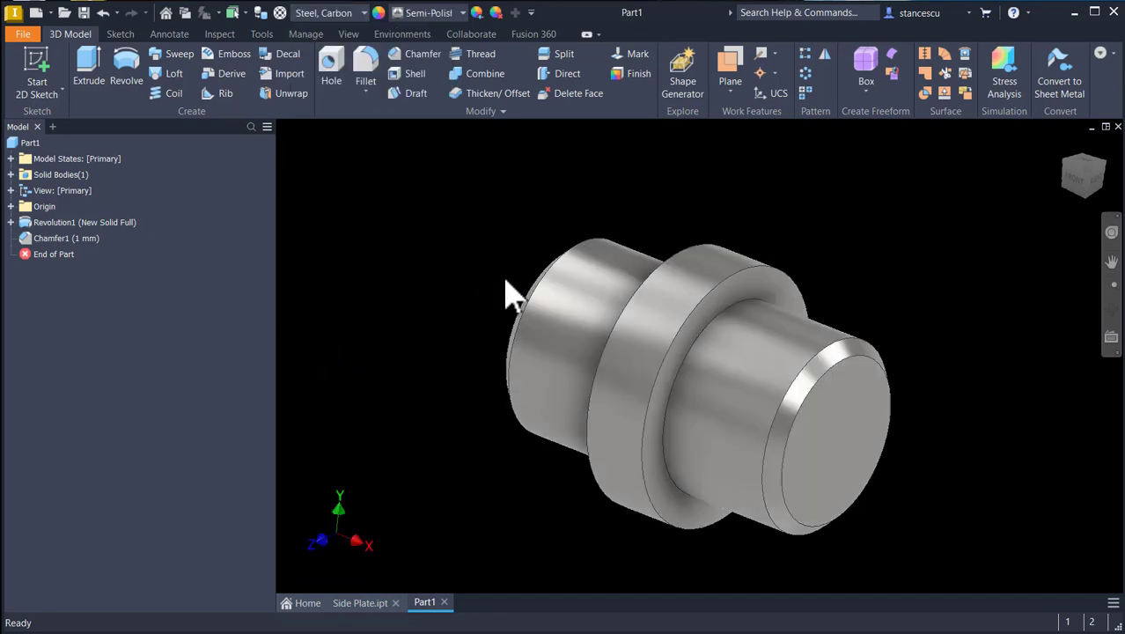
Save the stepped pin part under the file name Shaft.
{"action": "key", "text": "F6"}
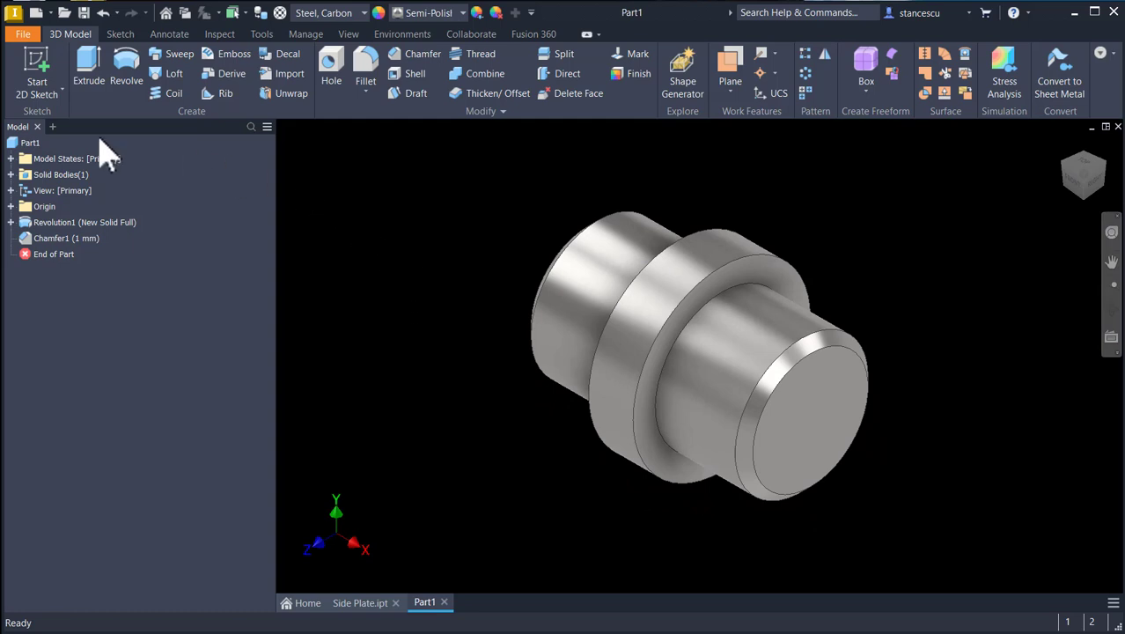
{"action": "left_click", "coordinate": [84, 13]}
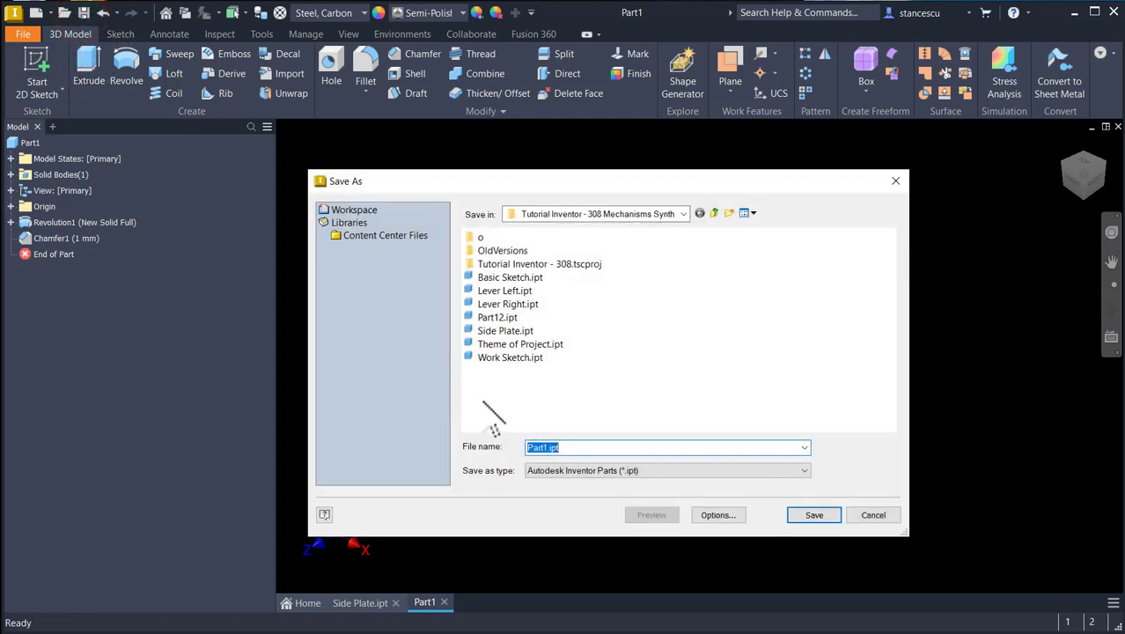
{"action": "type", "text": "Shaft"}
{"action": "left_click", "coordinate": [813, 515]}
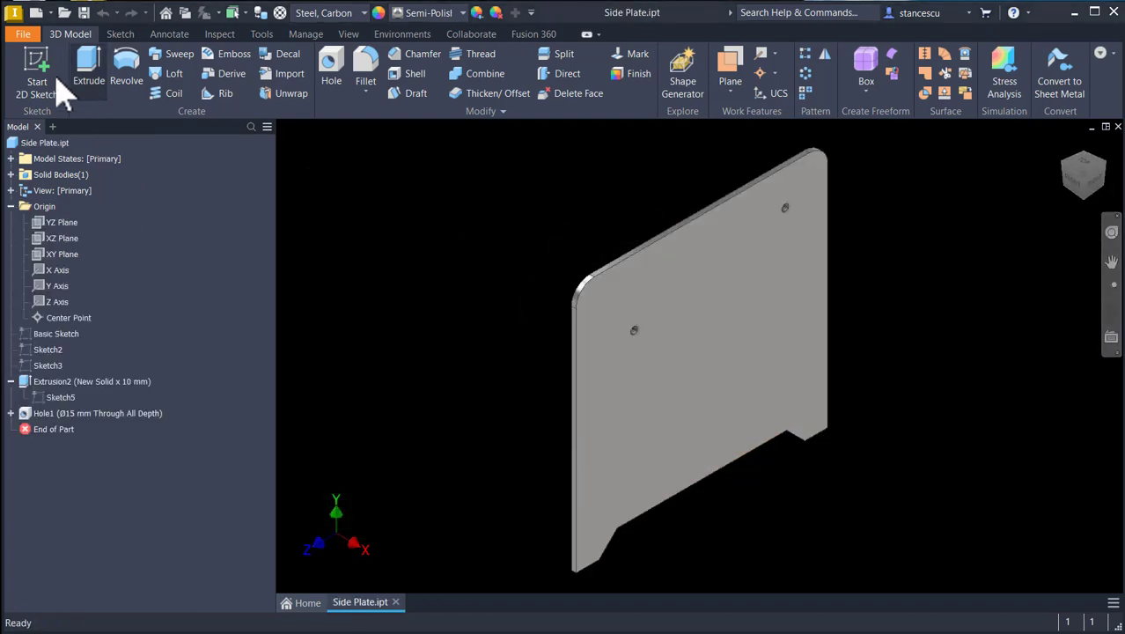
Create a new standard part and start a 2D sketch on its XY plane.
{"action": "left_click", "coordinate": [35, 13]}
{"action": "left_click", "coordinate": [531, 155]}
{"action": "double_click", "coordinate": [532, 155]}
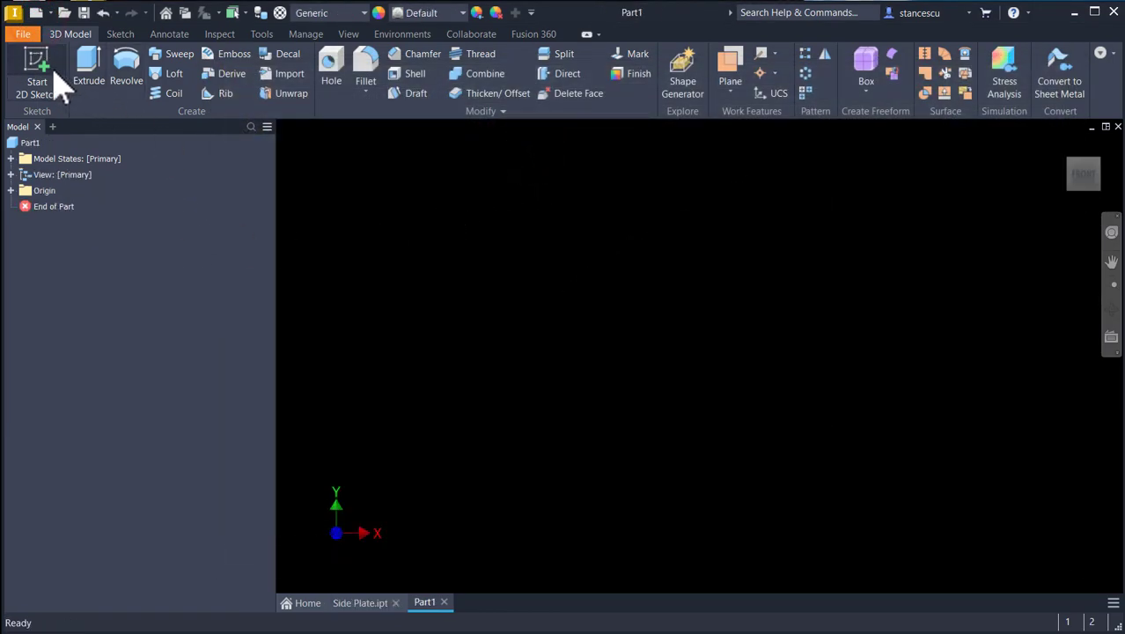
{"action": "left_click", "coordinate": [38, 75]}
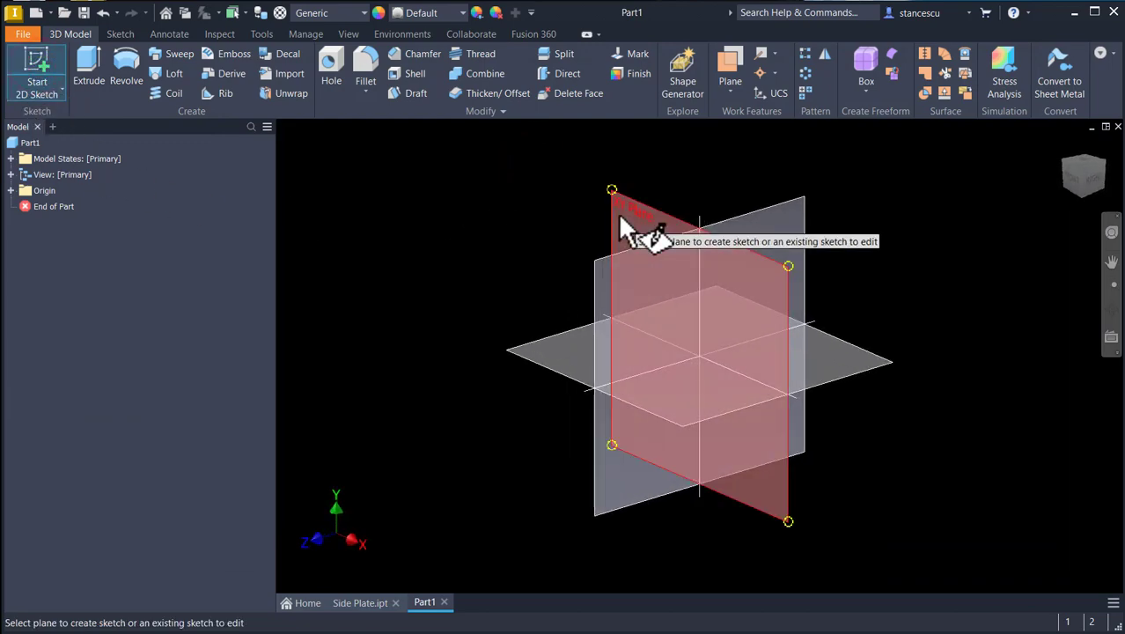
{"action": "left_click", "coordinate": [615, 212]}
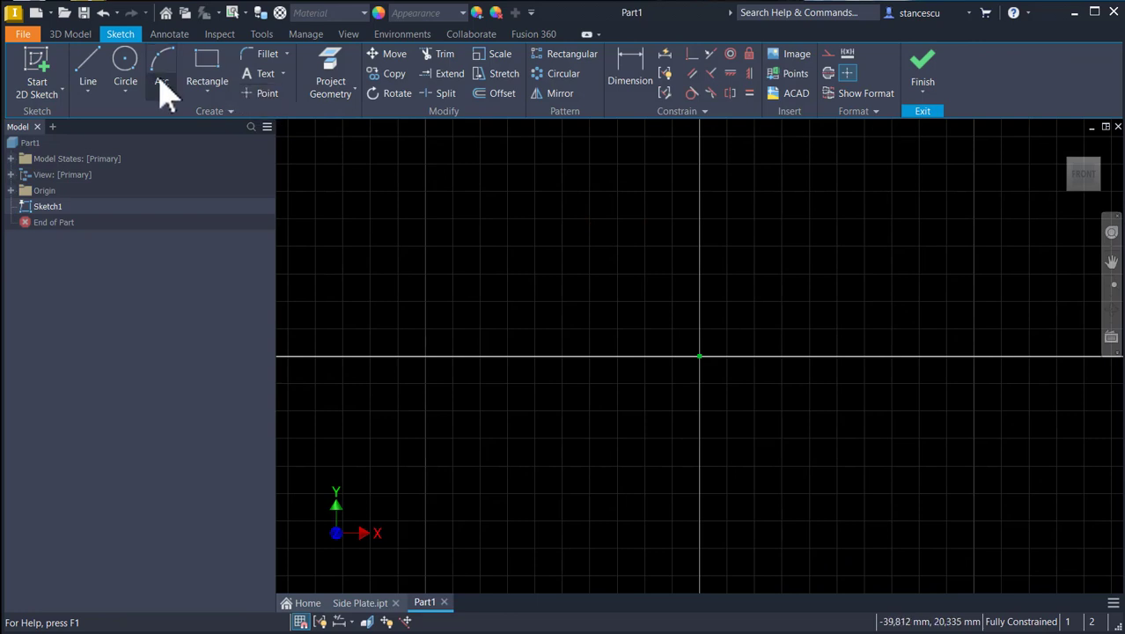
Draw an upright two-point rectangle that encloses the sketch origin.
{"action": "left_click", "coordinate": [212, 63]}
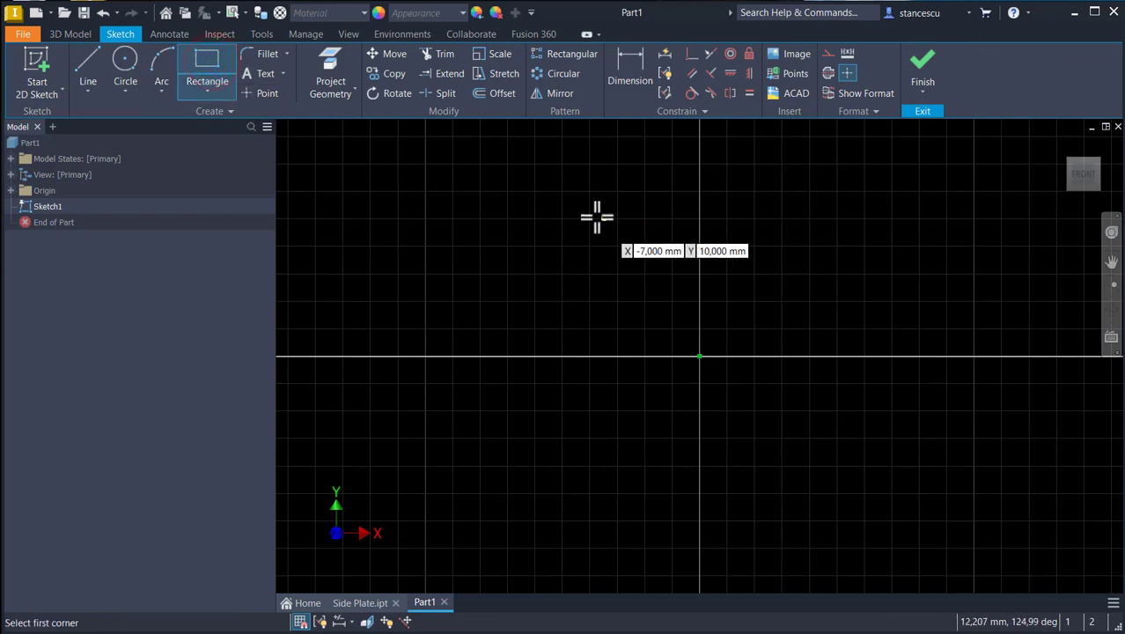
{"action": "left_click", "coordinate": [590, 201]}
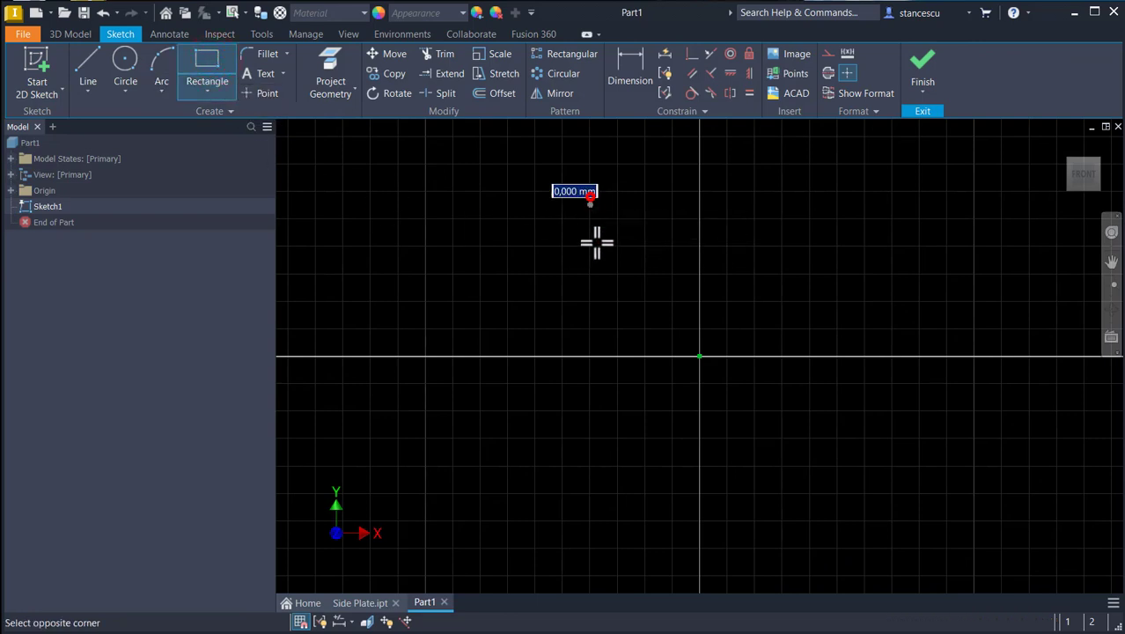
{"action": "left_click", "coordinate": [783, 494]}
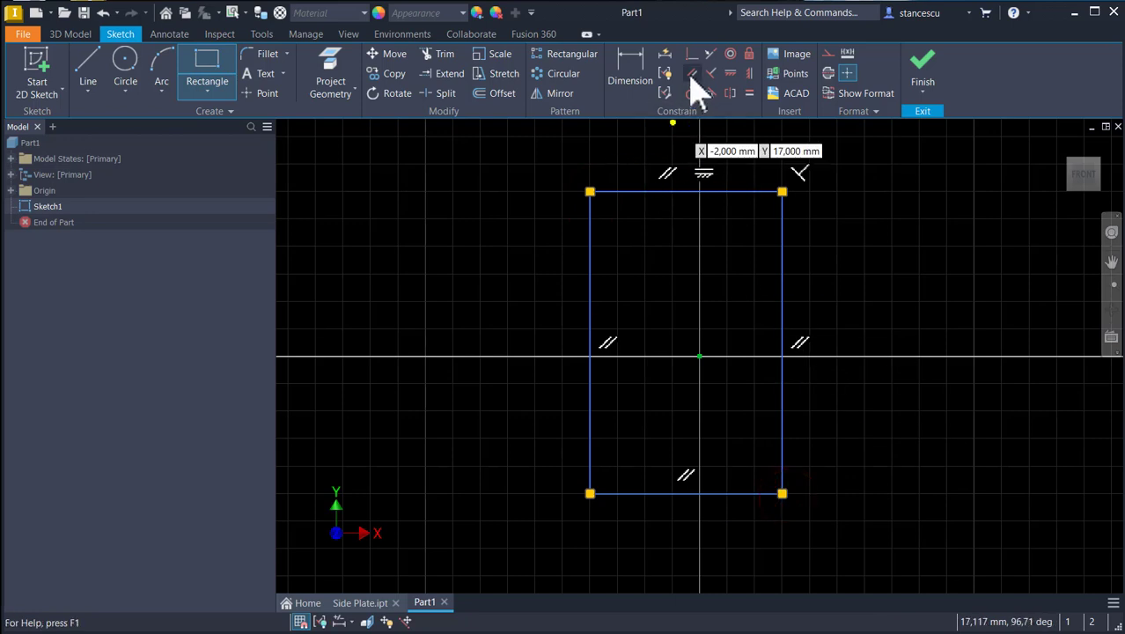
Center the rectangle on the origin by aligning the right edge's midpoint horizontally and the top edge's midpoint vertically with it.
{"action": "left_click", "coordinate": [730, 74]}
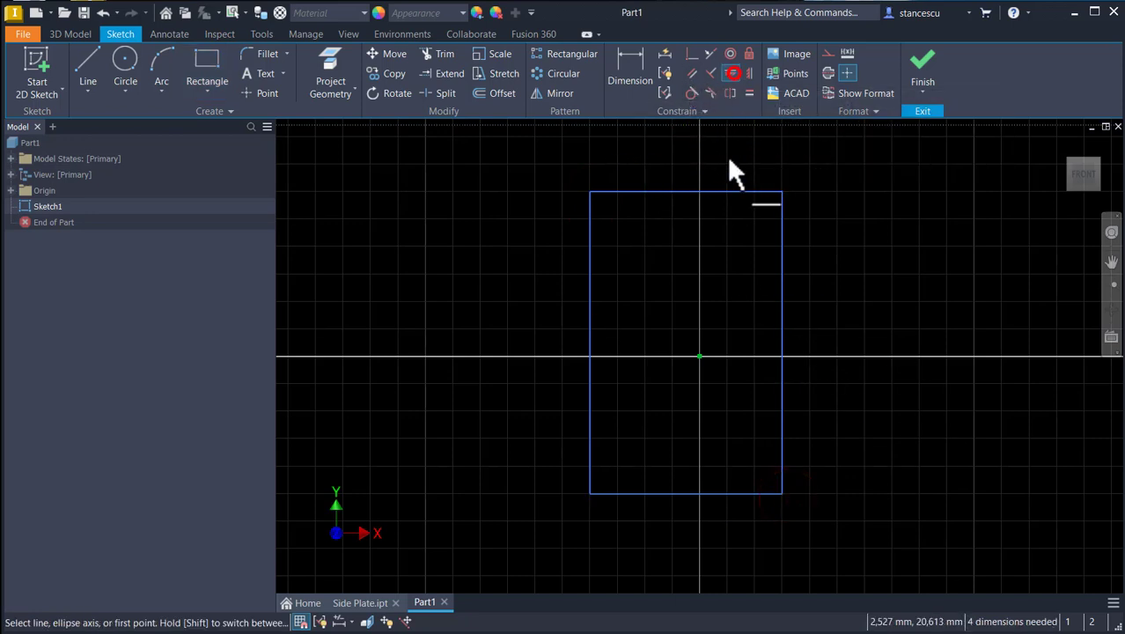
{"action": "left_click", "coordinate": [782, 342]}
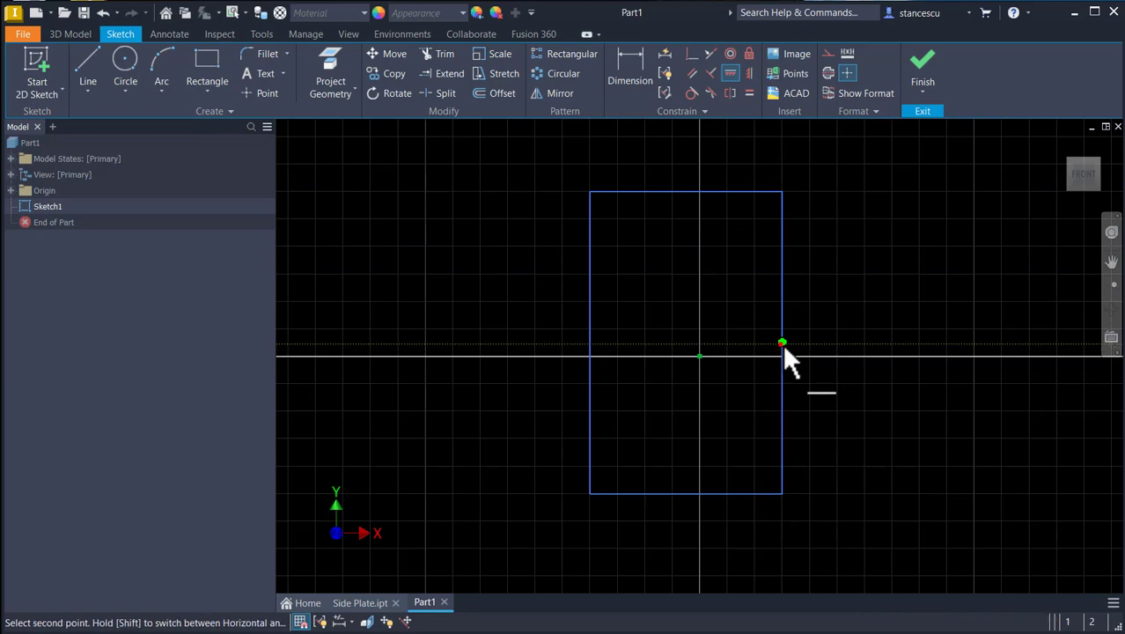
{"action": "left_click", "coordinate": [700, 357]}
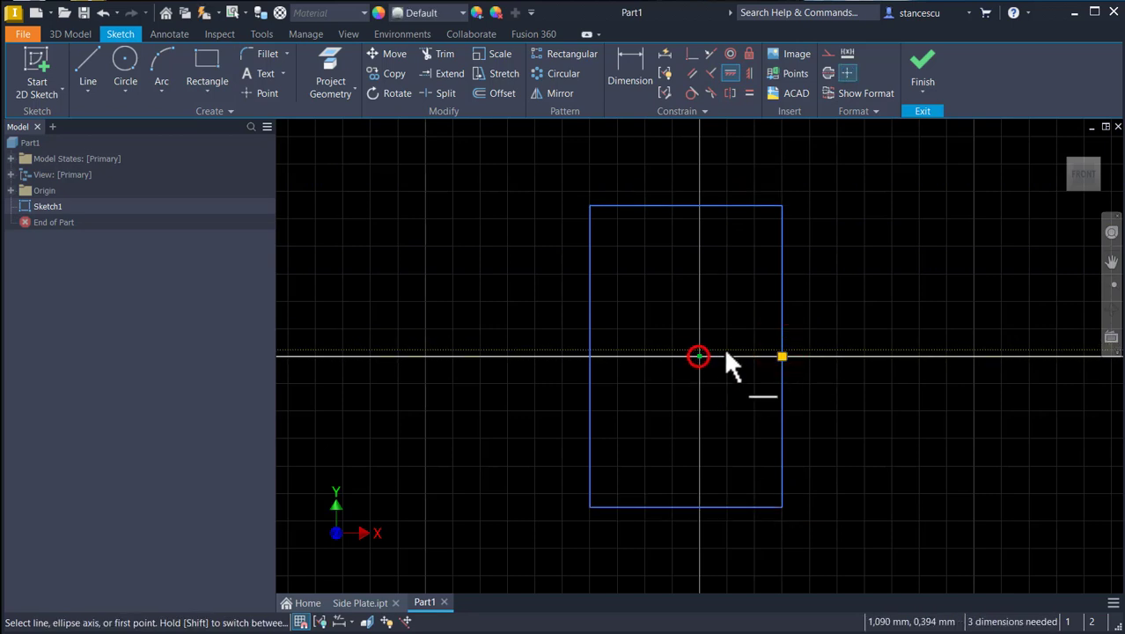
{"action": "left_click", "coordinate": [748, 73]}
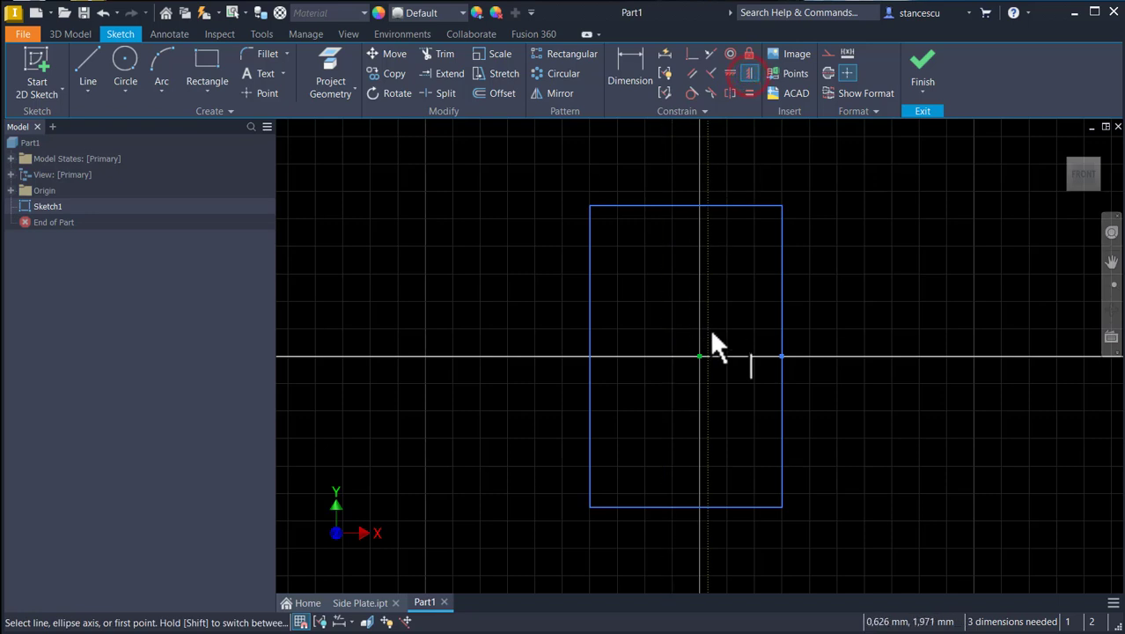
{"action": "left_click", "coordinate": [701, 356]}
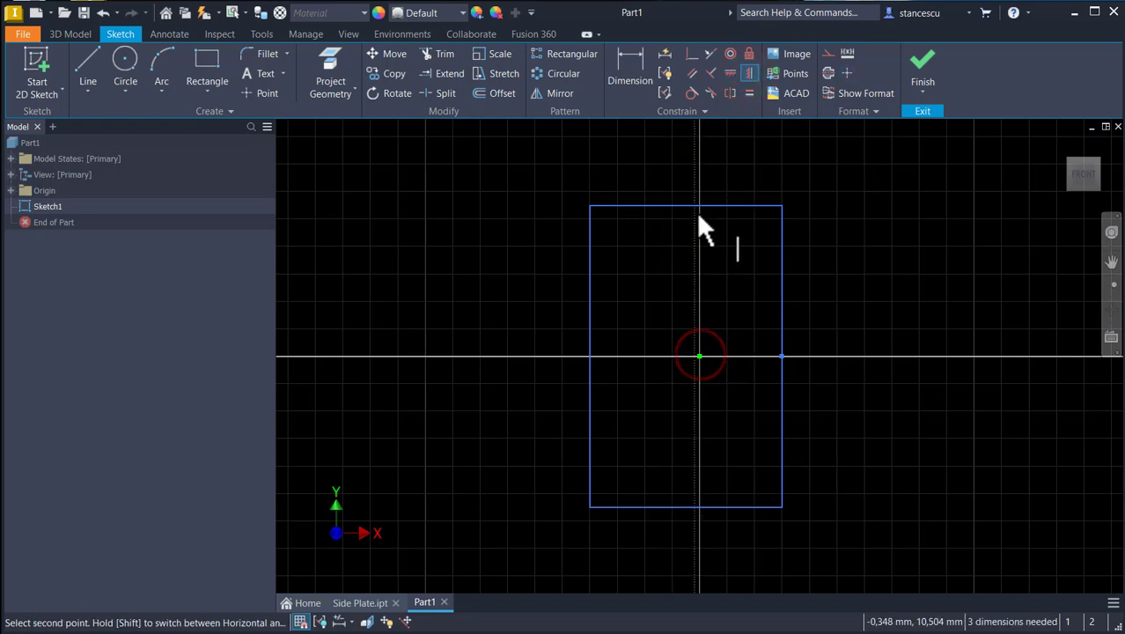
{"action": "left_click", "coordinate": [689, 207]}
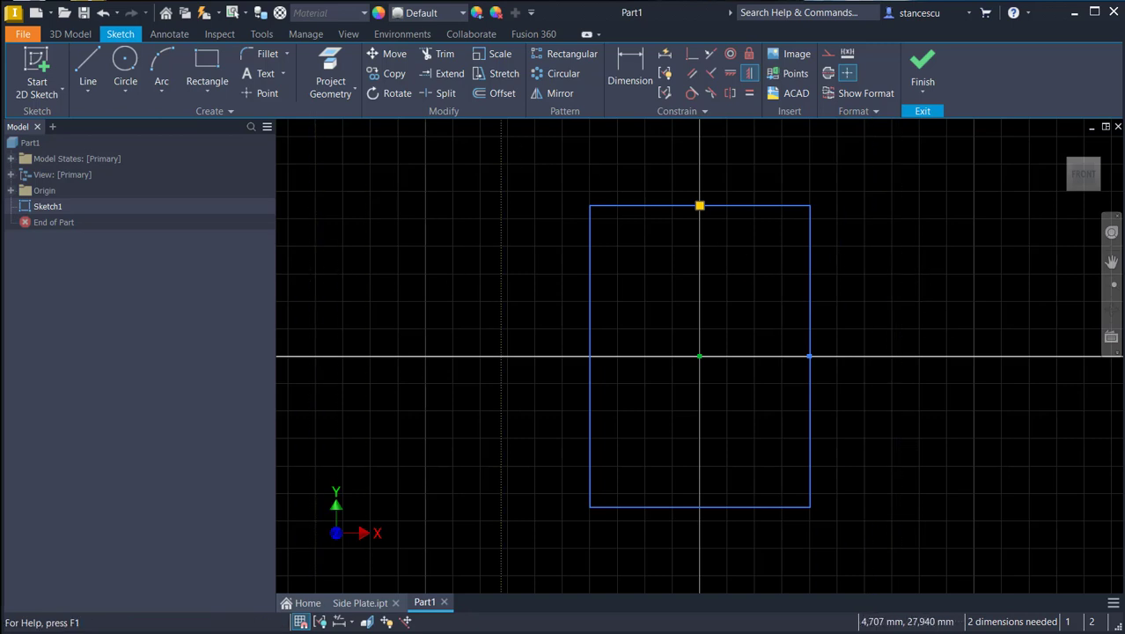
Dimension the rectangle's top edge as 500 mm wide.
{"action": "left_click", "coordinate": [633, 66]}
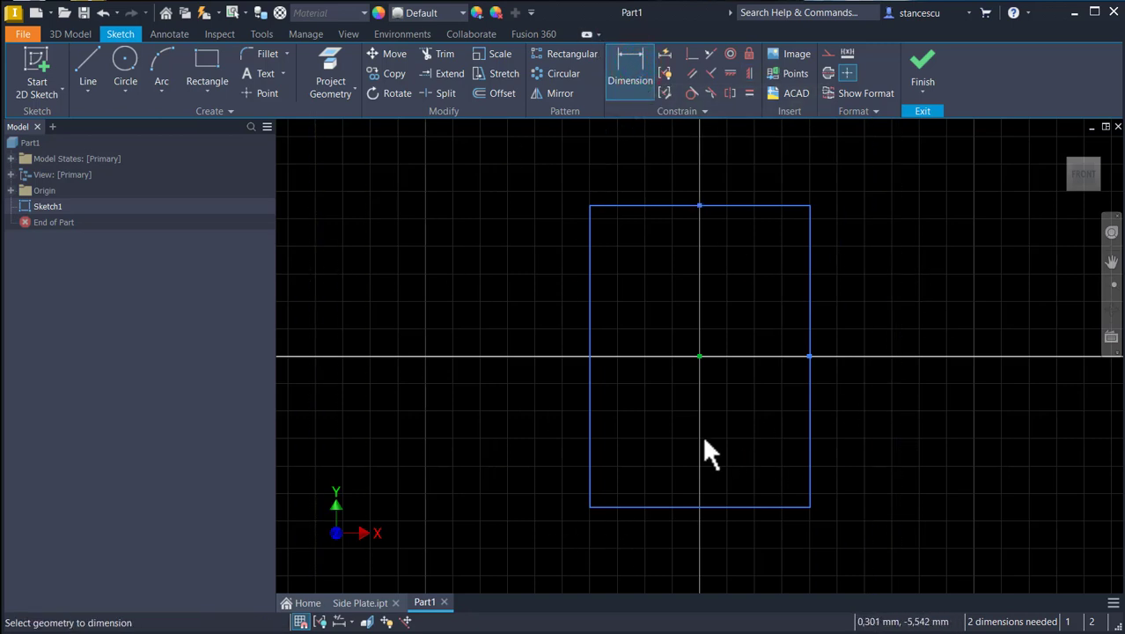
{"action": "left_click", "coordinate": [757, 209]}
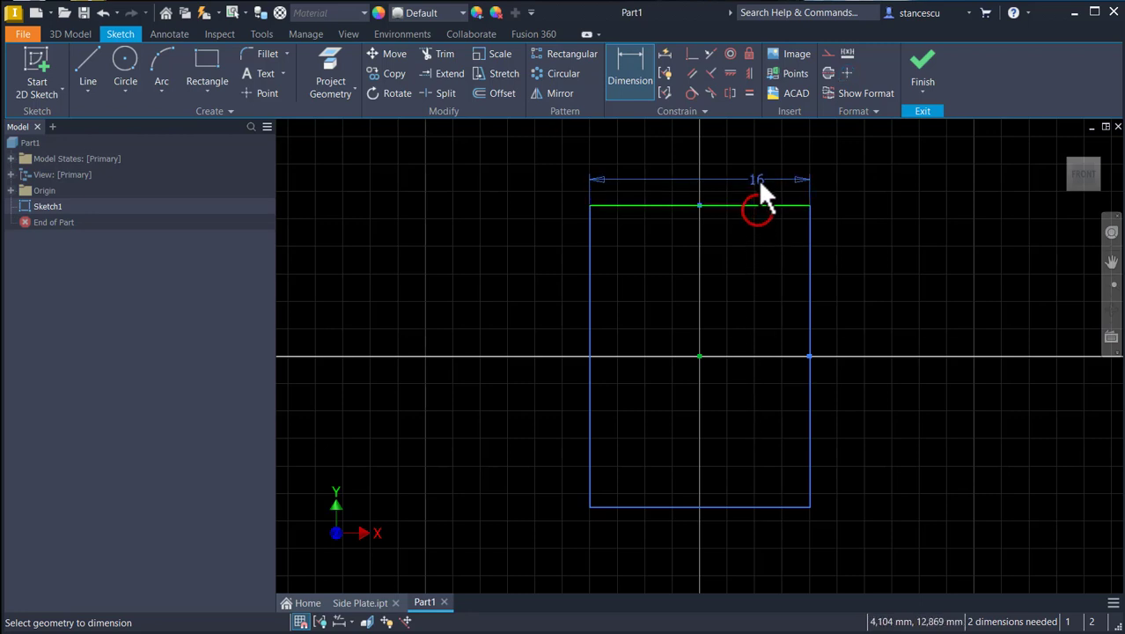
{"action": "left_click", "coordinate": [757, 176]}
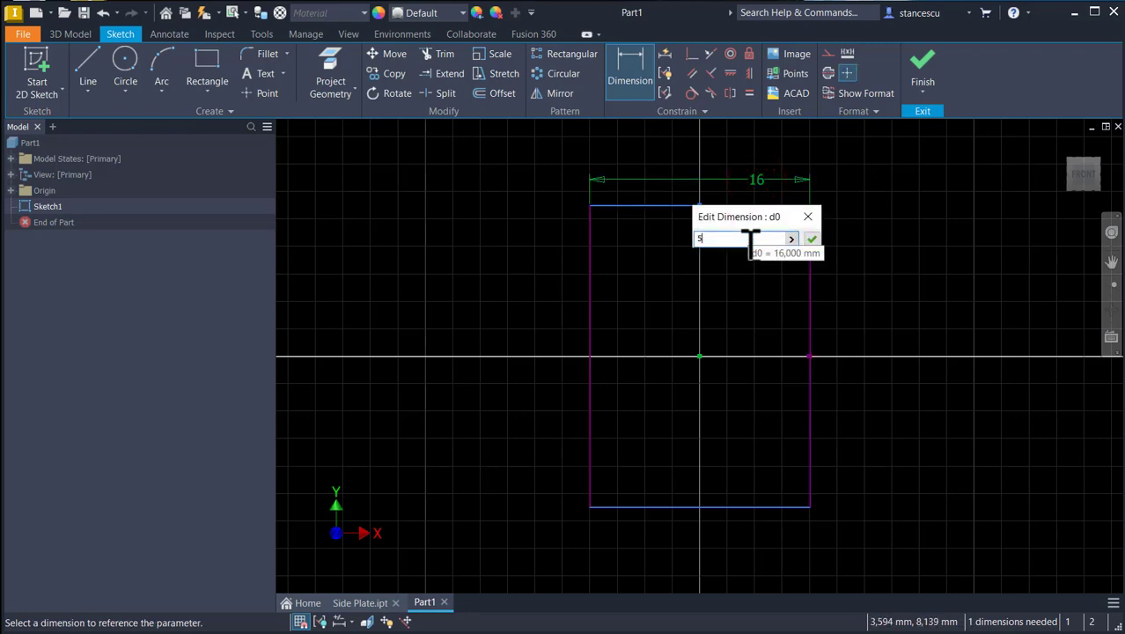
{"action": "key", "text": "Return"}
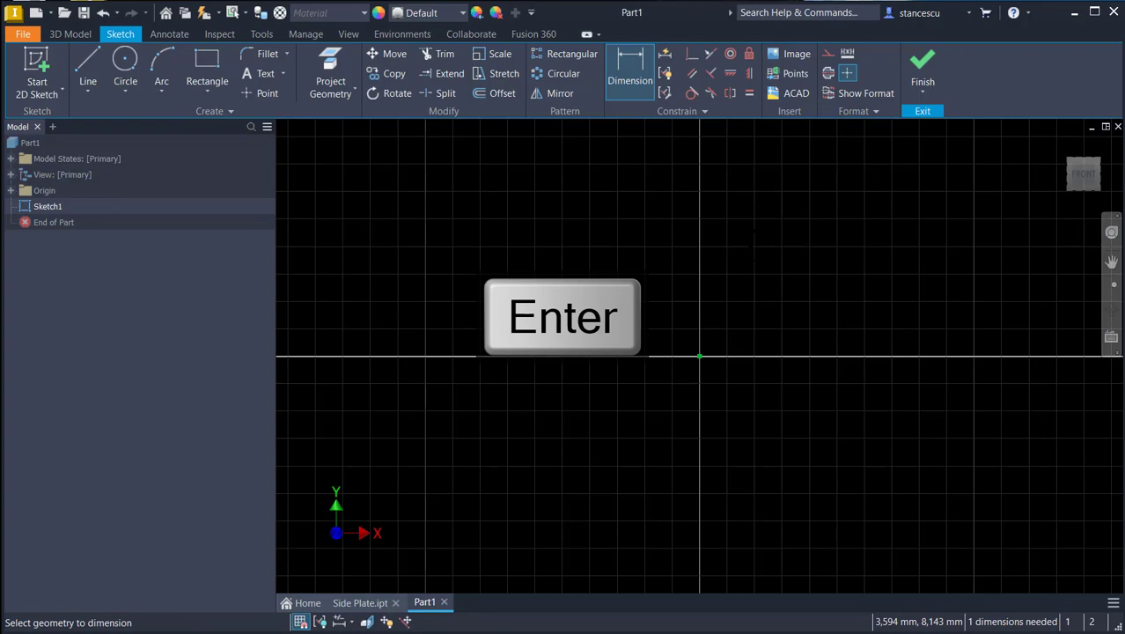
Dimension the rectangle's right edge as 800 mm high and leave the Dimension command.
{"action": "key", "text": "Num_Lock"}
{"action": "left_click", "coordinate": [864, 283]}
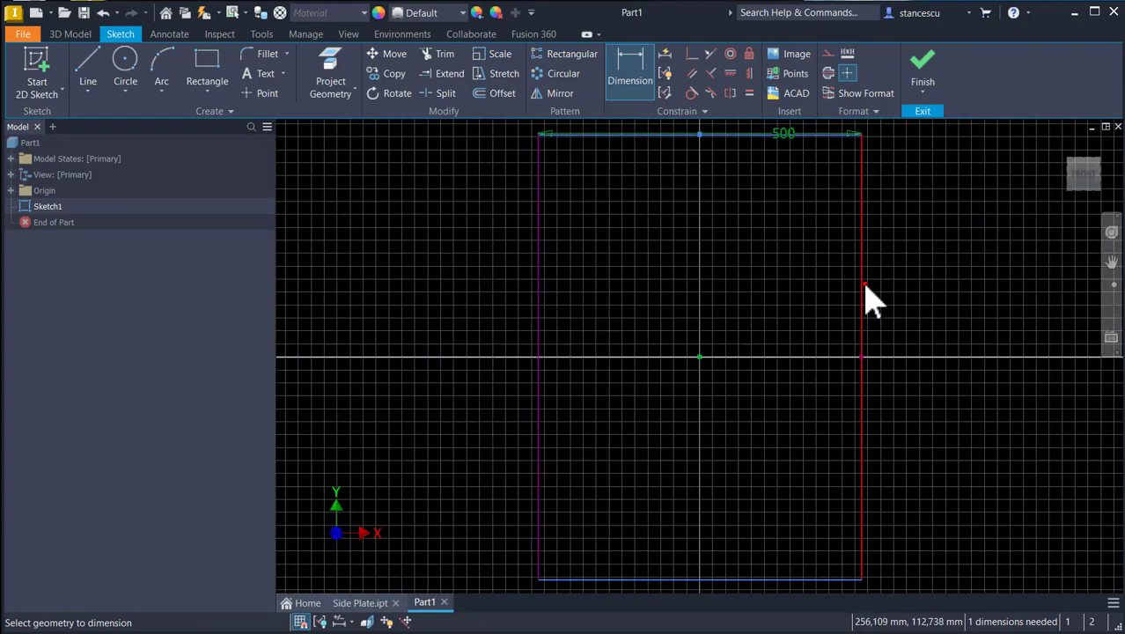
{"action": "left_click", "coordinate": [907, 296]}
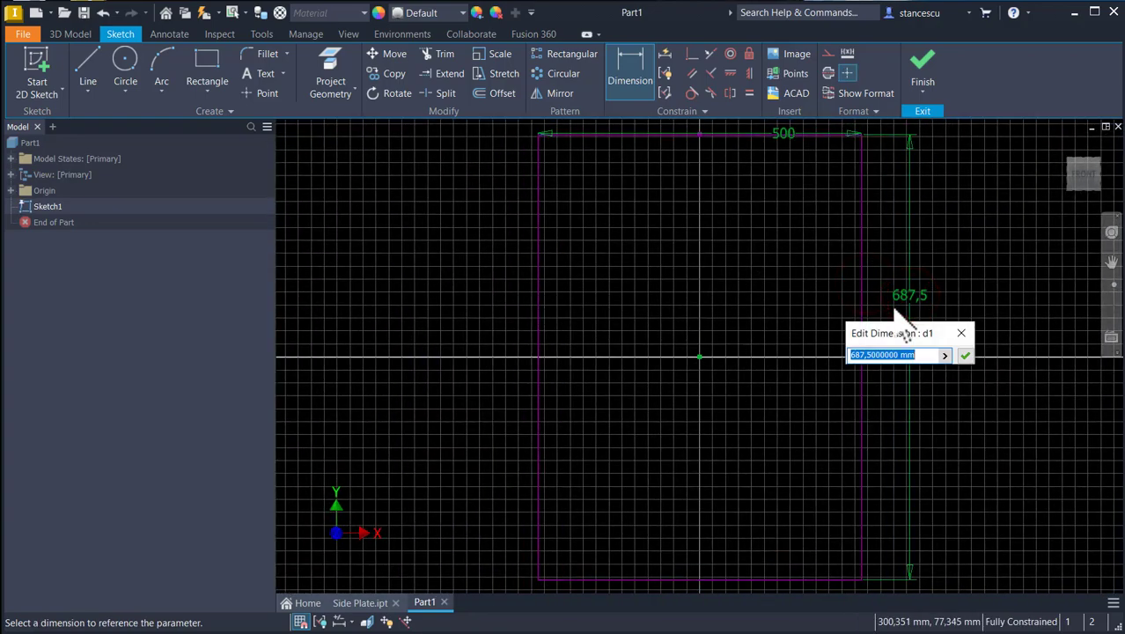
{"action": "type", "text": "800"}
{"action": "key", "text": "Return"}
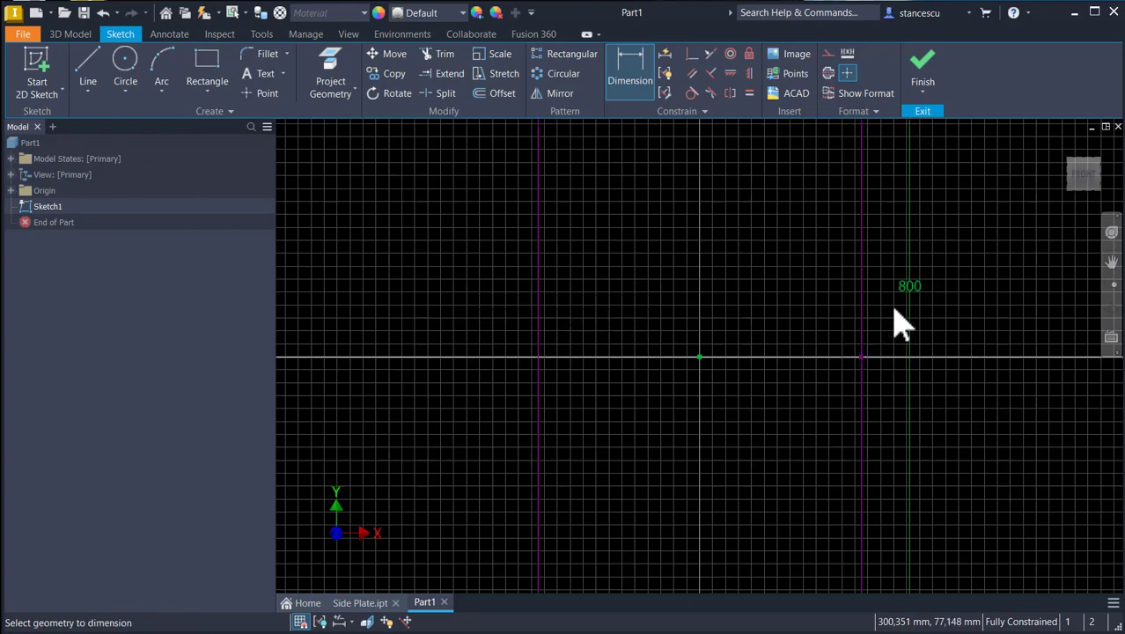
{"action": "key", "text": "Num_Lock"}
{"action": "key", "text": "Escape"}
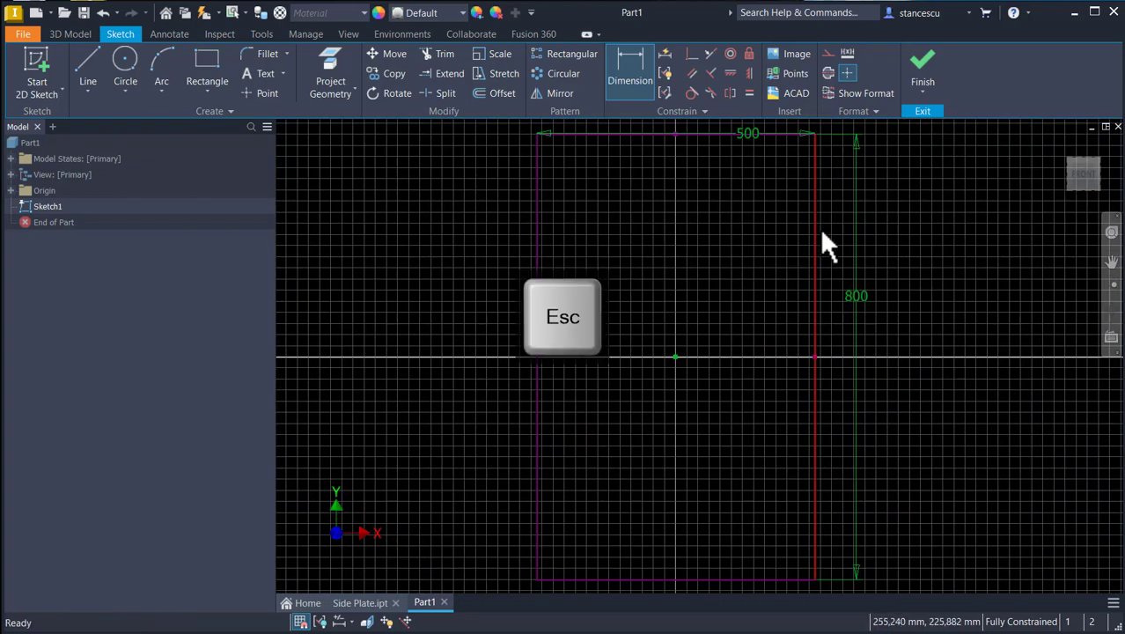
Move the 500 mm width dimension clear above the rectangle's top edge and finish the sketch.
{"action": "left_click", "coordinate": [748, 132]}
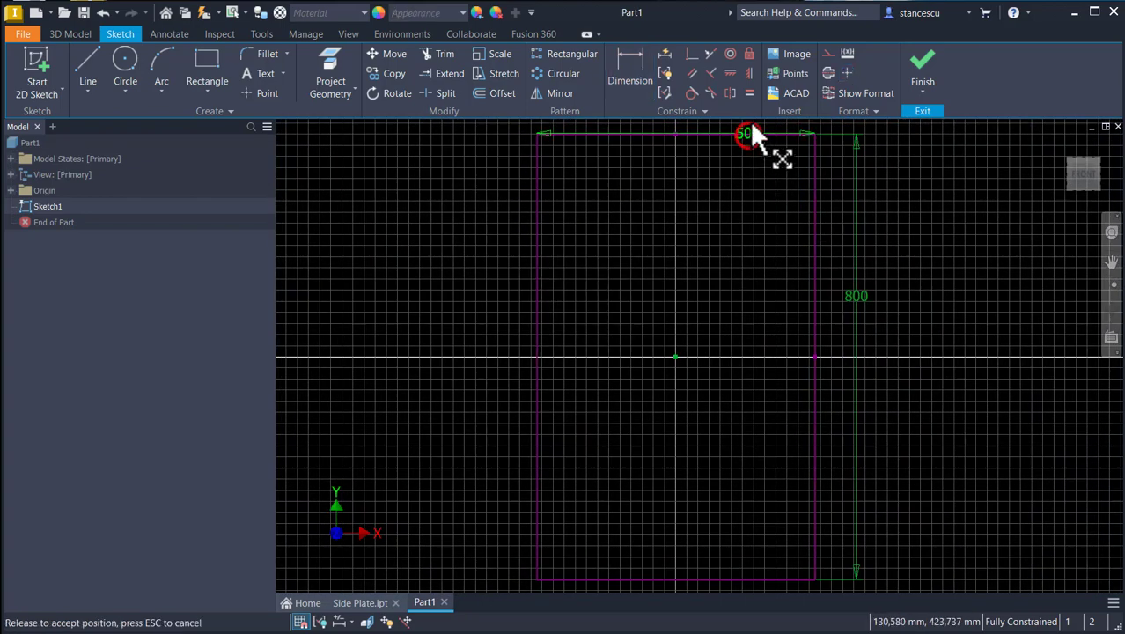
{"action": "left_click_drag", "start_coordinate": [751, 98], "coordinate": [749, 96]}
{"action": "key", "text": "Num_Lock"}
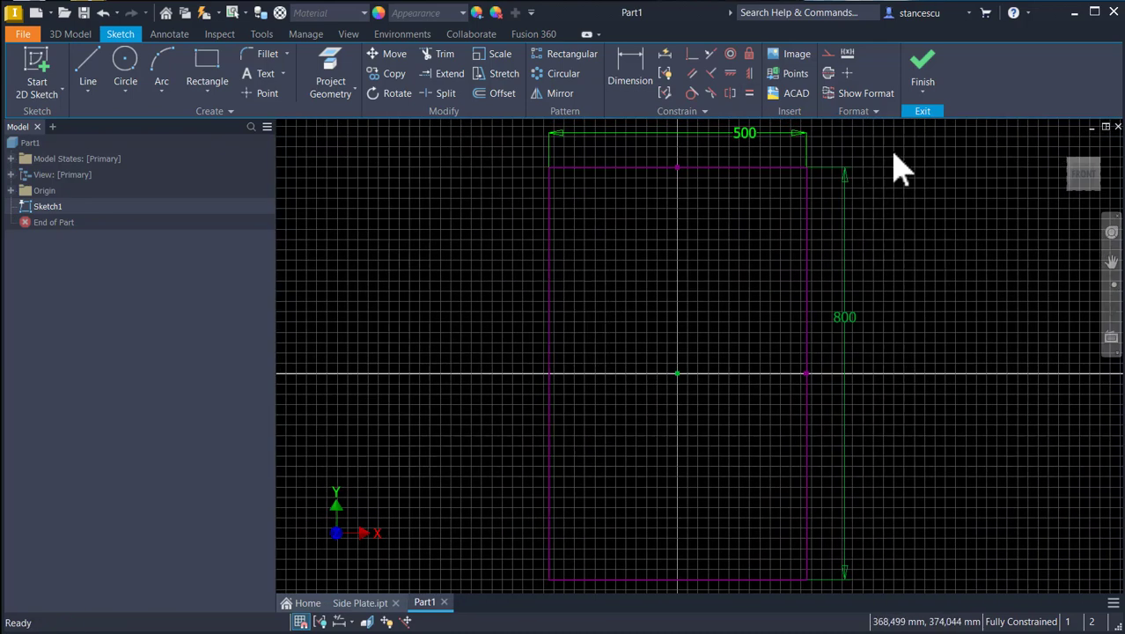
{"action": "left_click", "coordinate": [924, 69]}
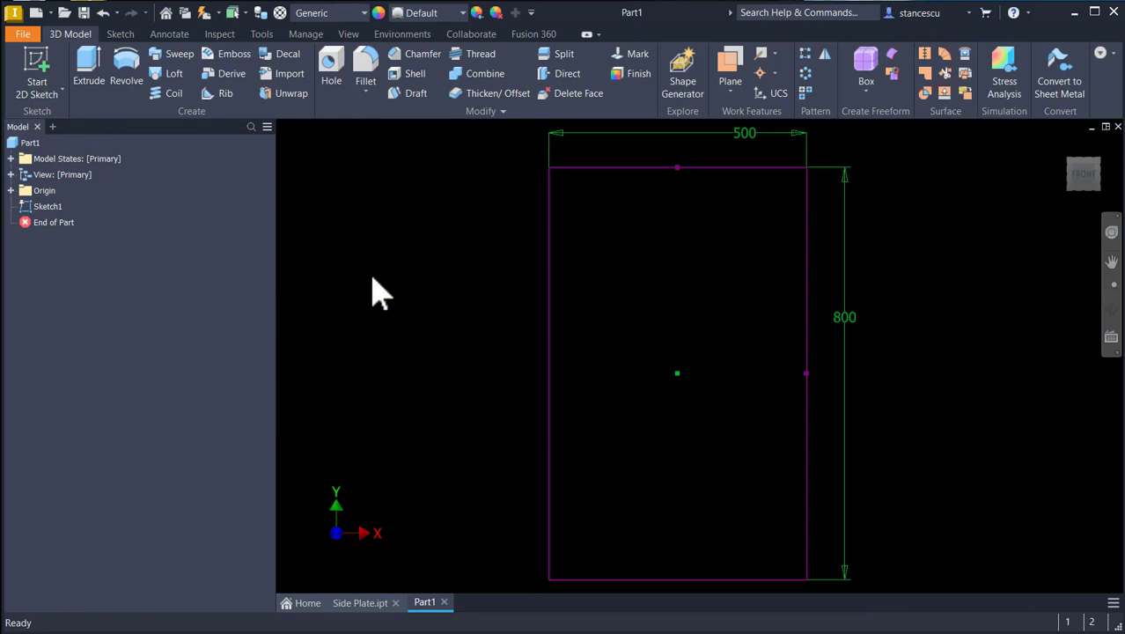
{"action": "key", "text": "F6"}
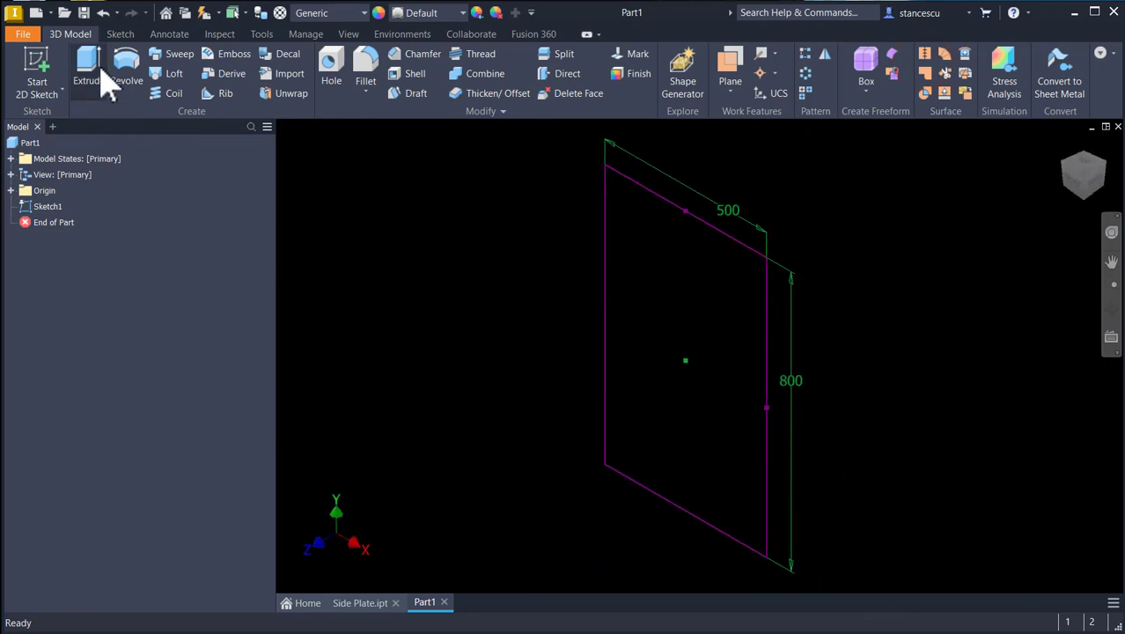
Extrude the rectangle 50 mm symmetrically about its sketch plane as a new solid.
{"action": "left_click", "coordinate": [95, 67]}
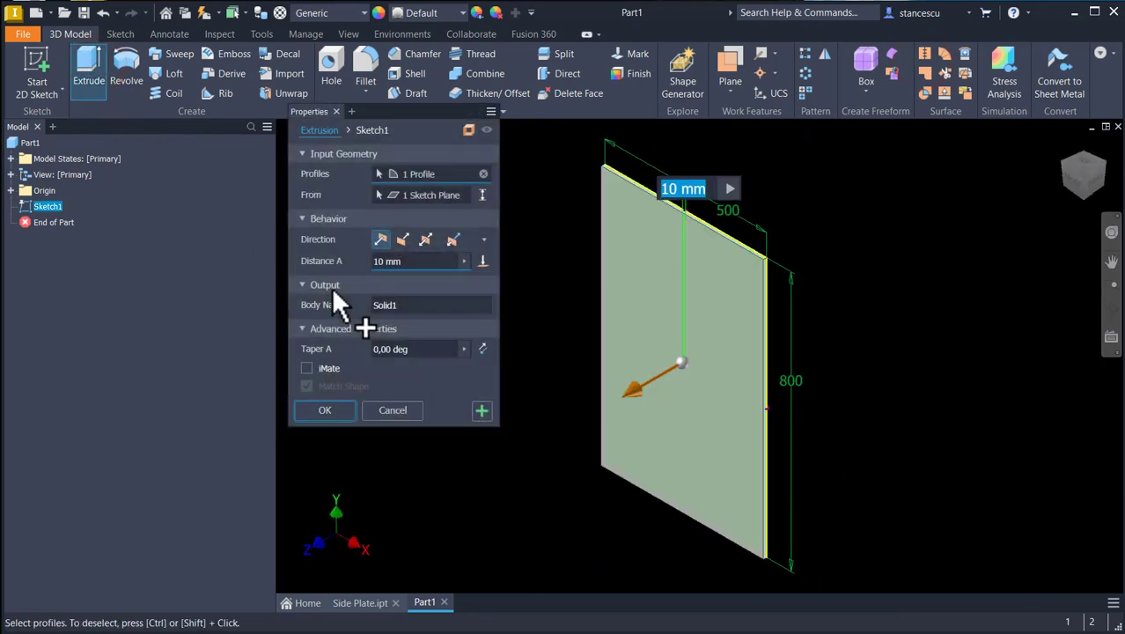
{"action": "left_click", "coordinate": [424, 239]}
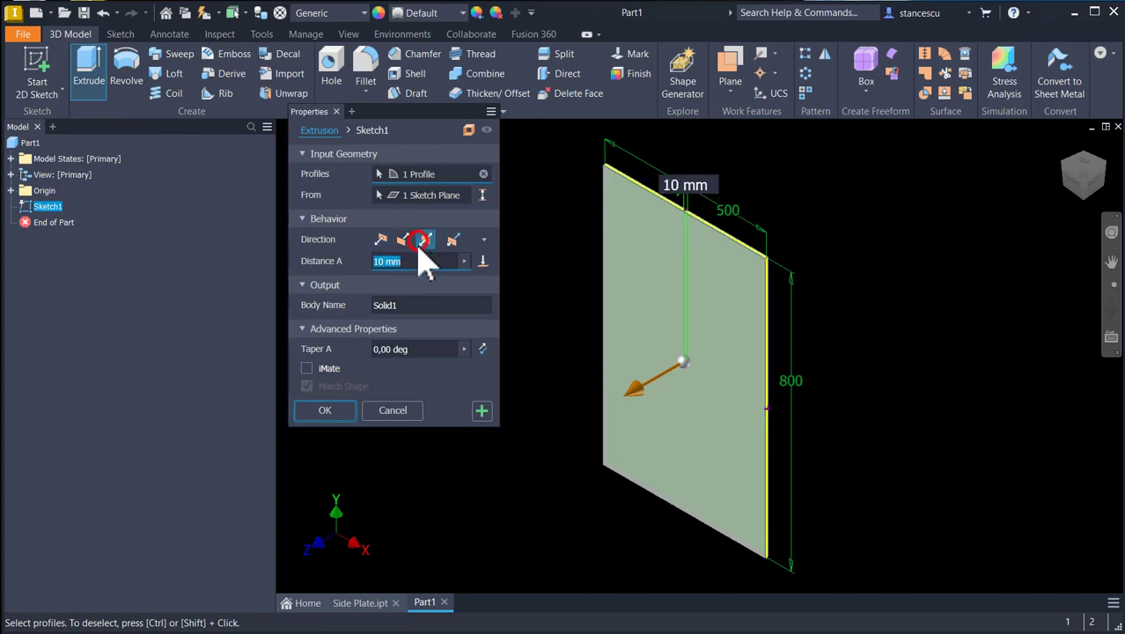
{"action": "type", "text": "5"}
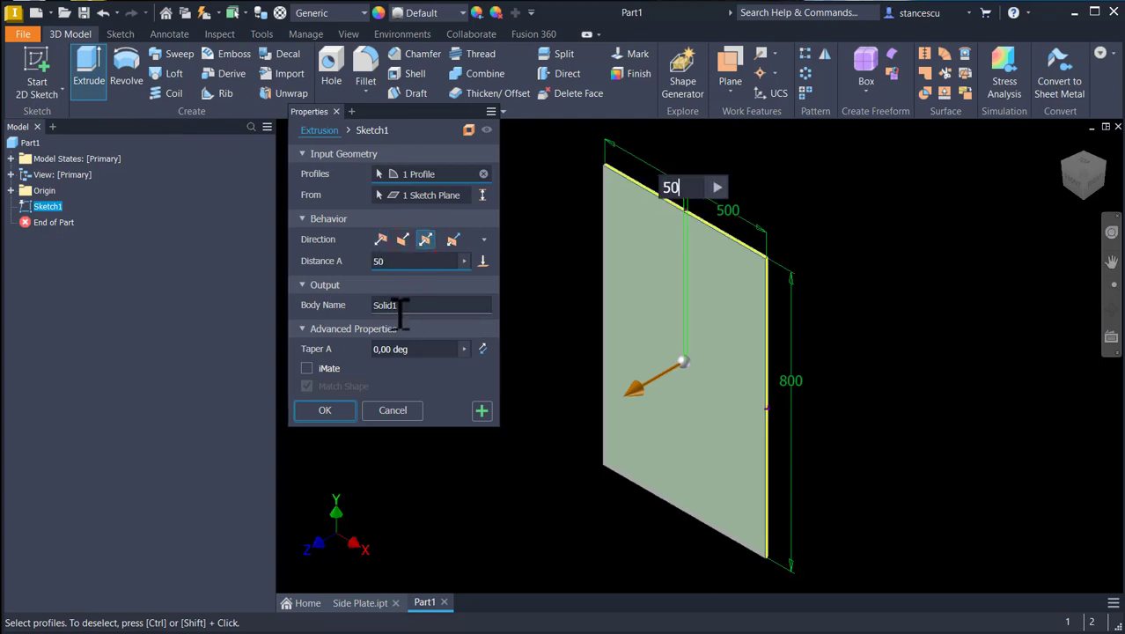
{"action": "type", "text": "0"}
{"action": "key", "text": "Return"}
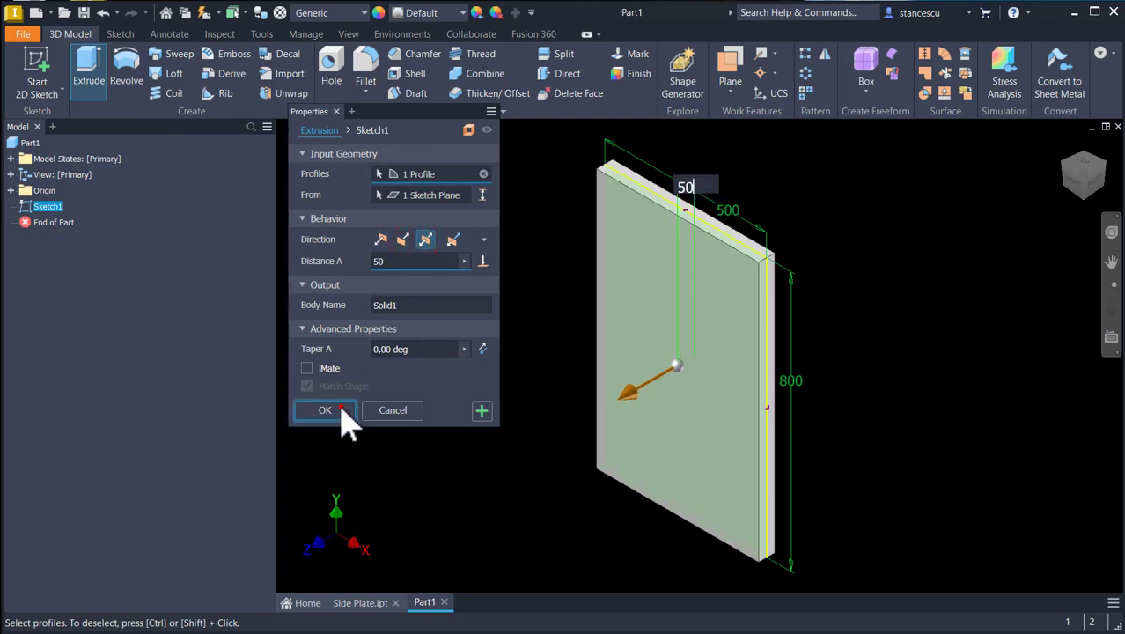
{"action": "left_click", "coordinate": [342, 406]}
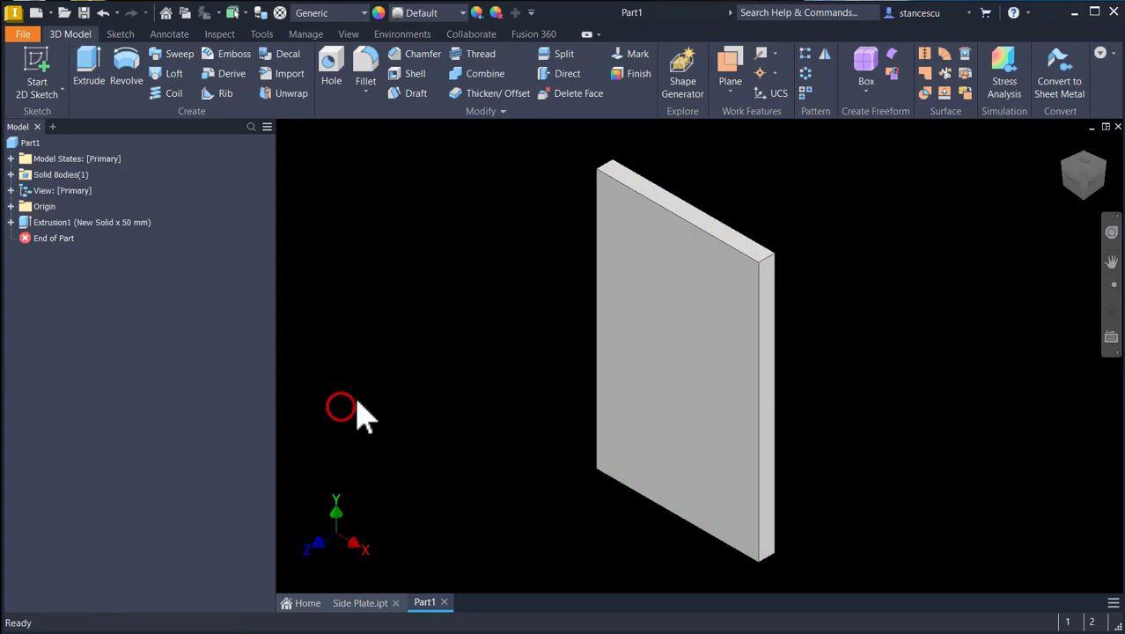
Fillet the plate's four short corner edges with a 30 mm radius.
{"action": "left_click", "coordinate": [605, 165]}
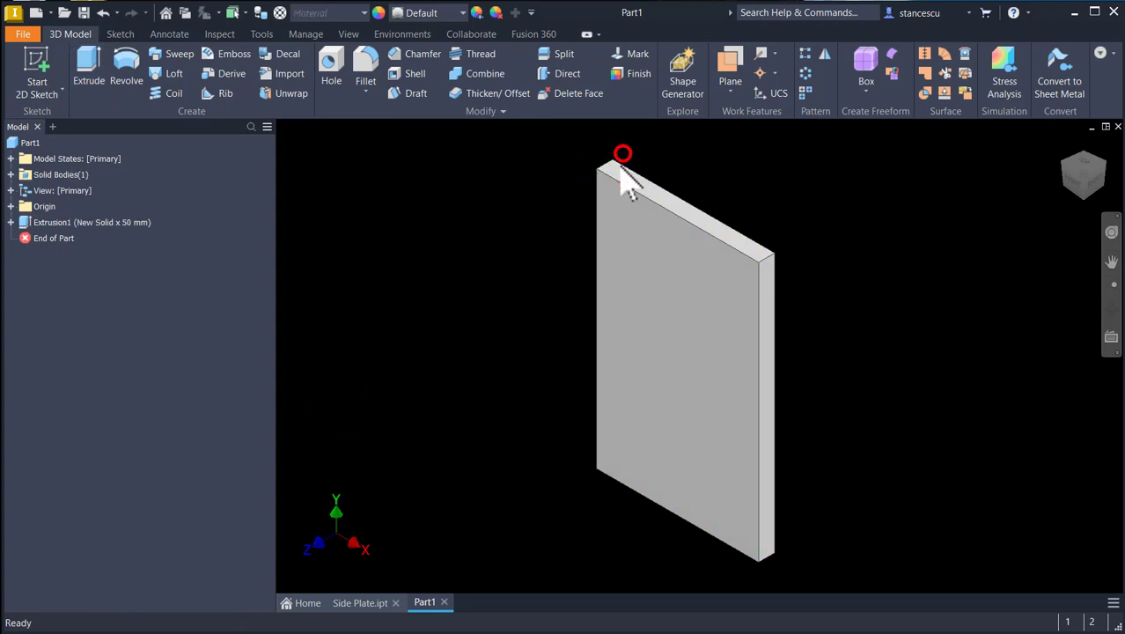
{"action": "key", "text": "f"}
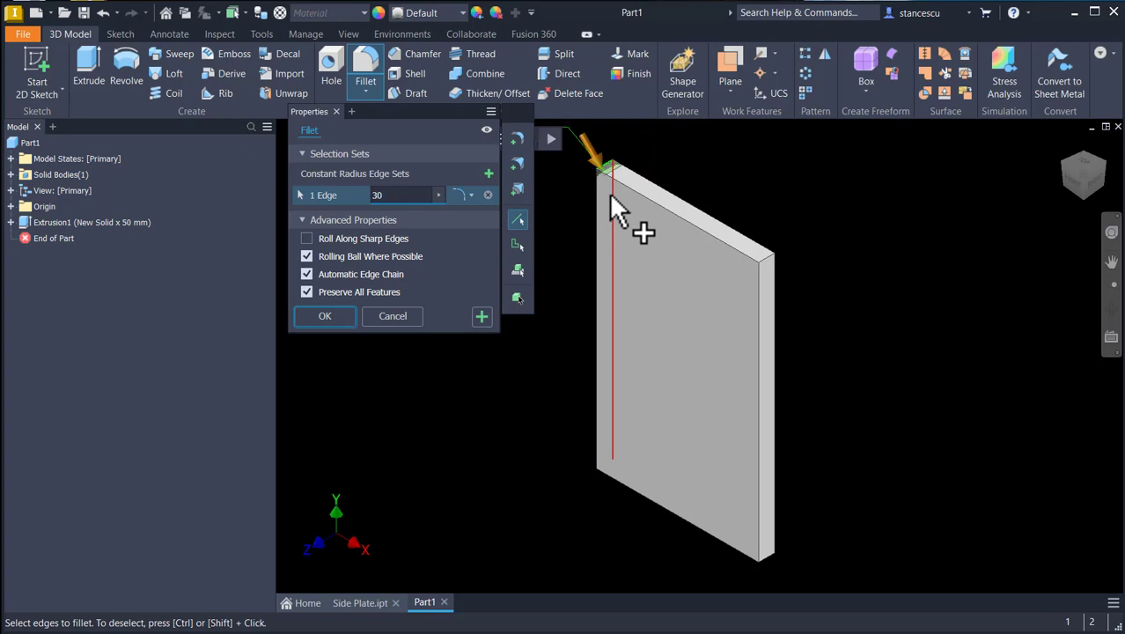
{"action": "left_click", "coordinate": [765, 254]}
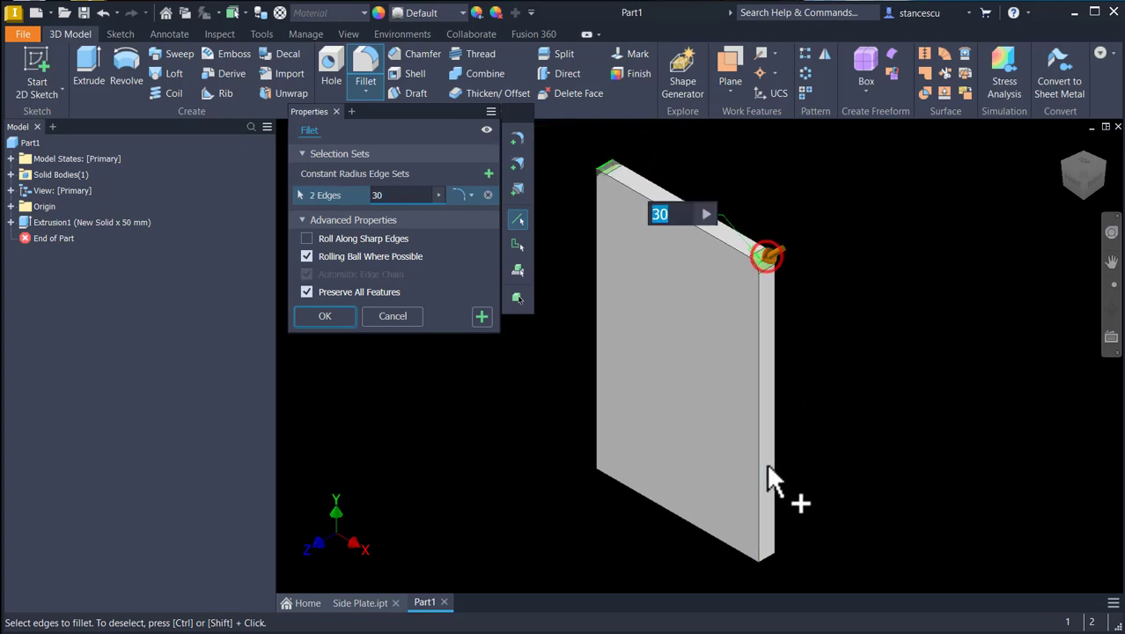
{"action": "left_click", "coordinate": [765, 551]}
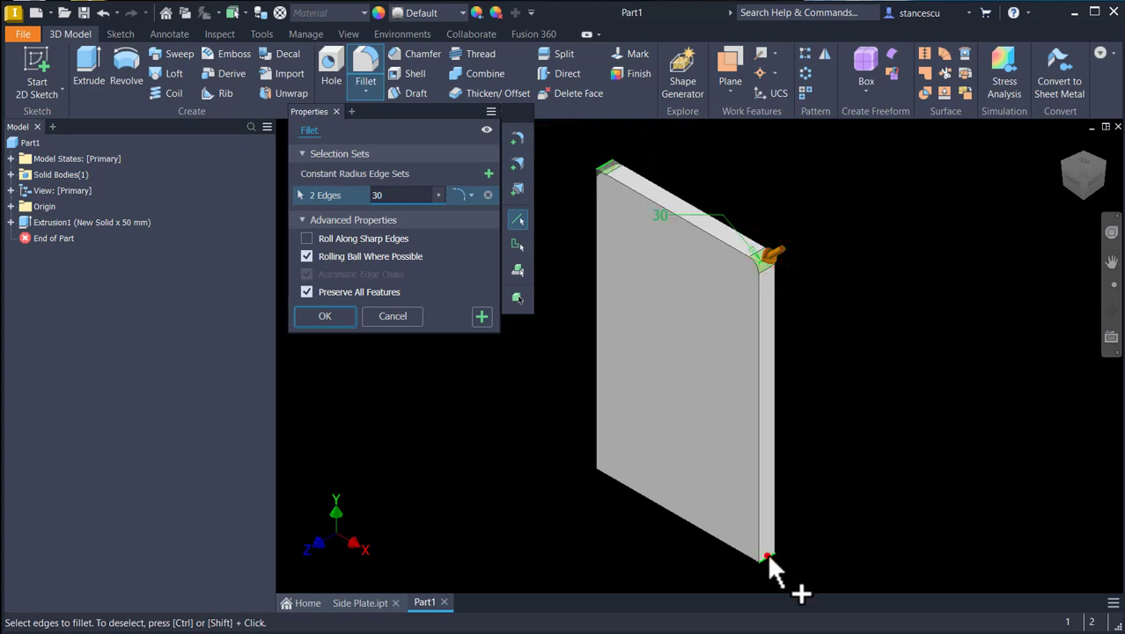
{"action": "left_click", "coordinate": [605, 464]}
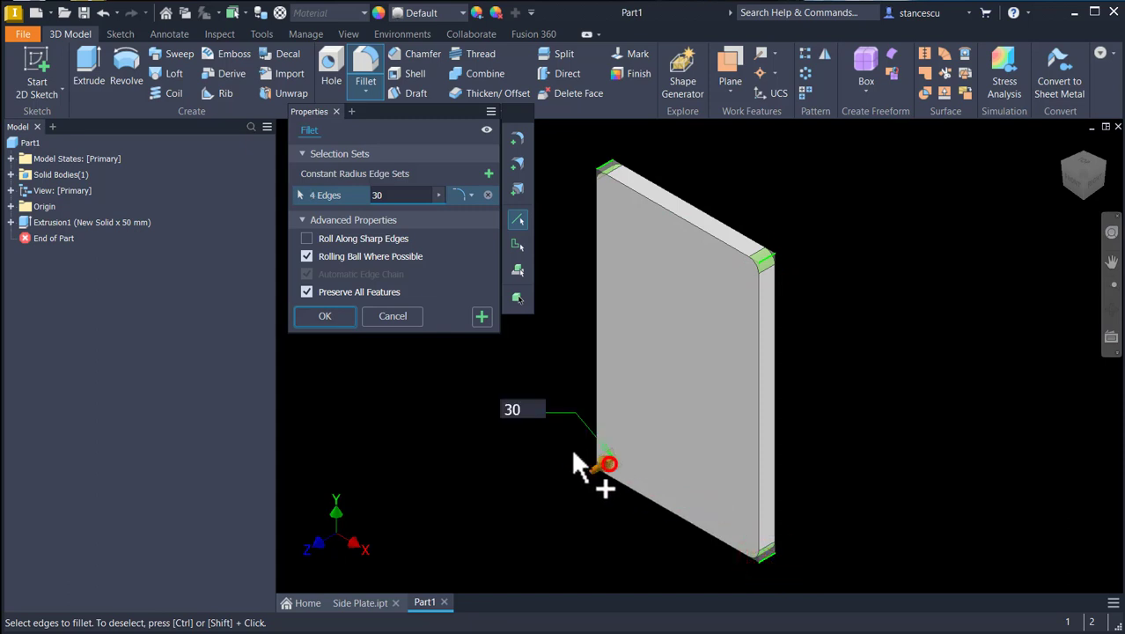
{"action": "left_click", "coordinate": [327, 316]}
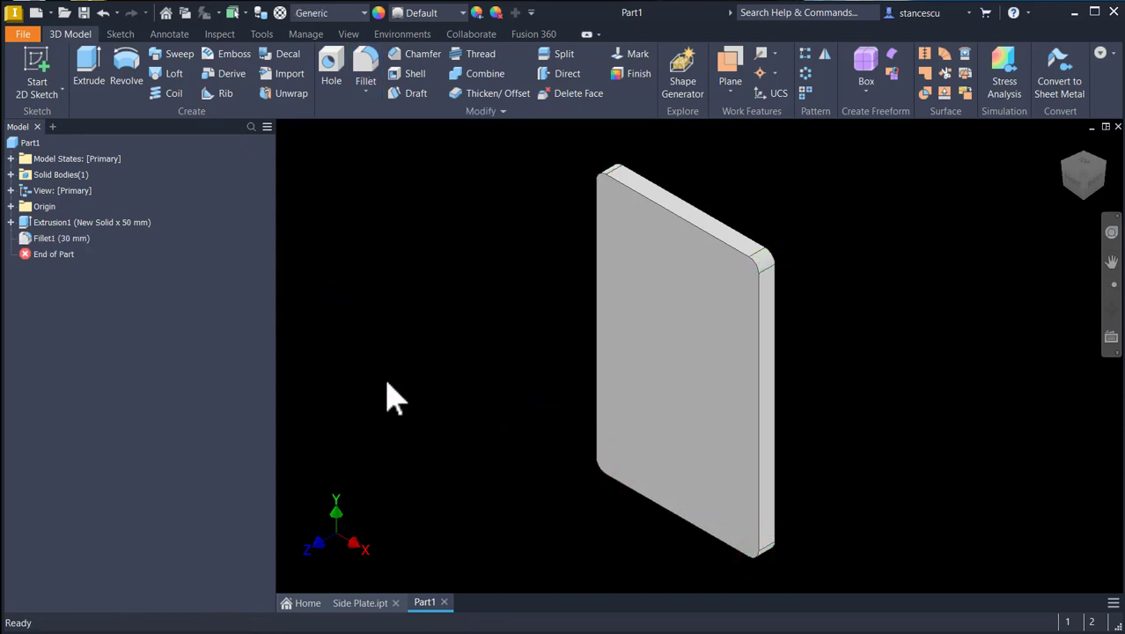
Start a sketch on the plate's narrow top face and convert the projected face edges to construction lines.
{"action": "left_click", "coordinate": [655, 192]}
{"action": "left_click", "coordinate": [753, 186]}
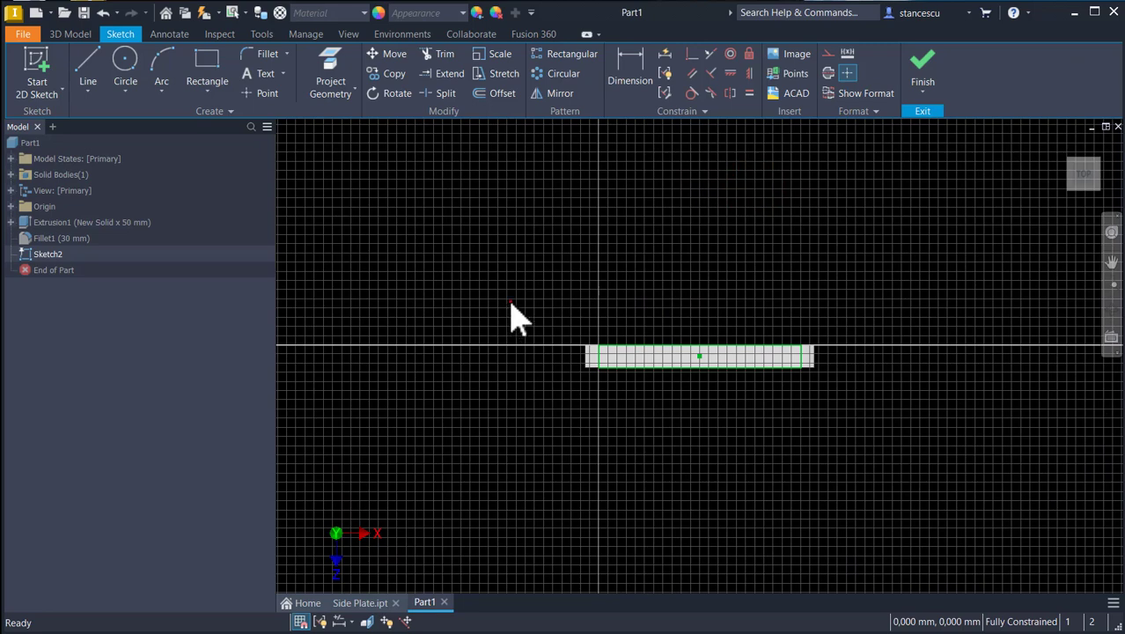
{"action": "left_click_drag", "start_coordinate": [509, 302], "coordinate": [850, 409]}
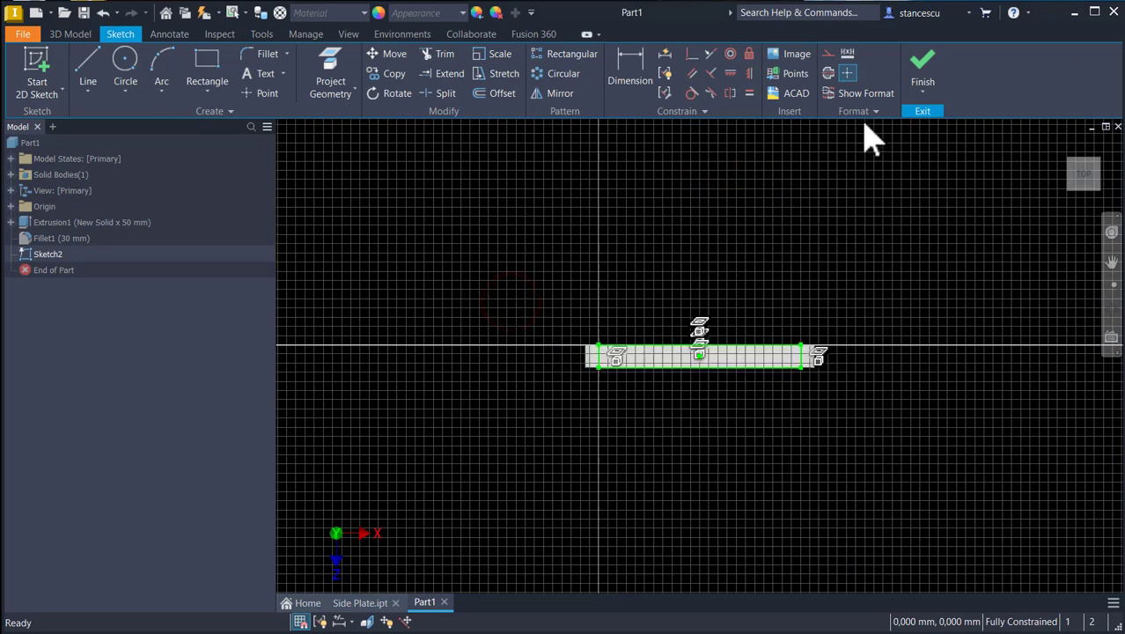
{"action": "left_click", "coordinate": [827, 54]}
{"action": "left_click", "coordinate": [726, 175]}
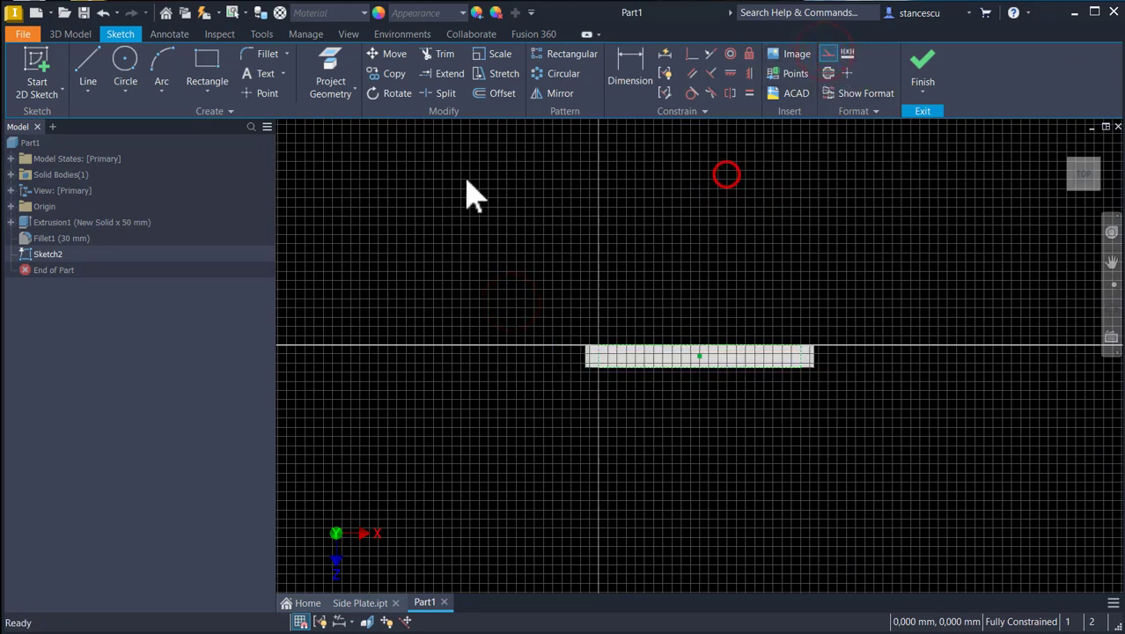
Draw a 15 mm diameter circle on the top face near its left end.
{"action": "left_click", "coordinate": [125, 60]}
{"action": "scroll", "coordinate": [552, 255], "scroll_direction": "up", "scroll_amount": 3}
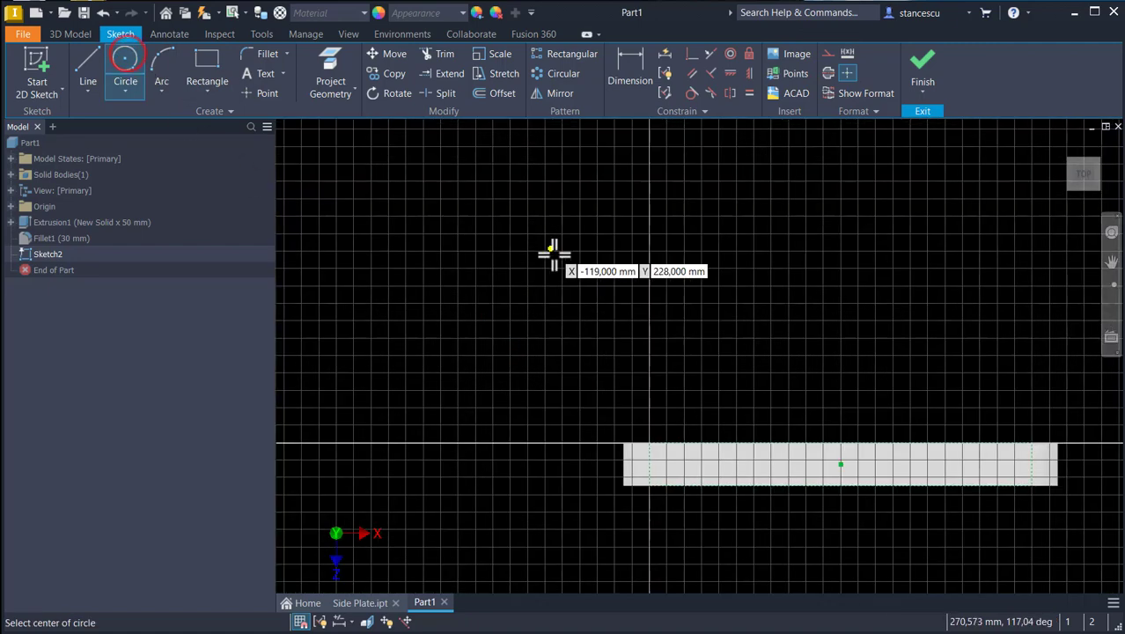
{"action": "middle_click_drag", "start_coordinate": [653, 346], "coordinate": [520, 268]}
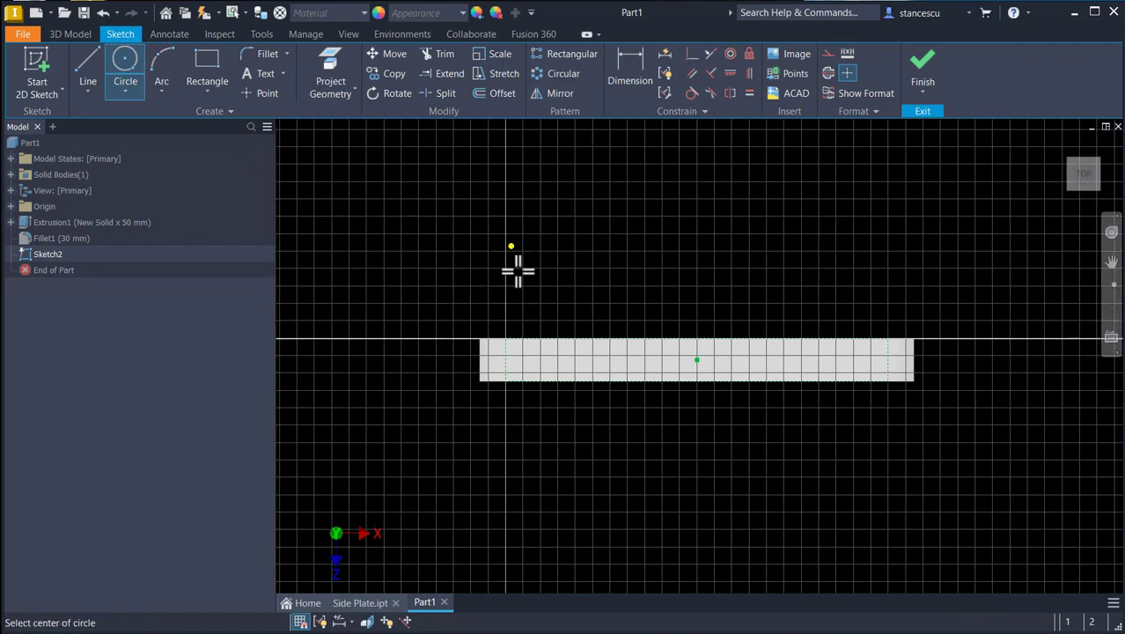
{"action": "left_click", "coordinate": [547, 360]}
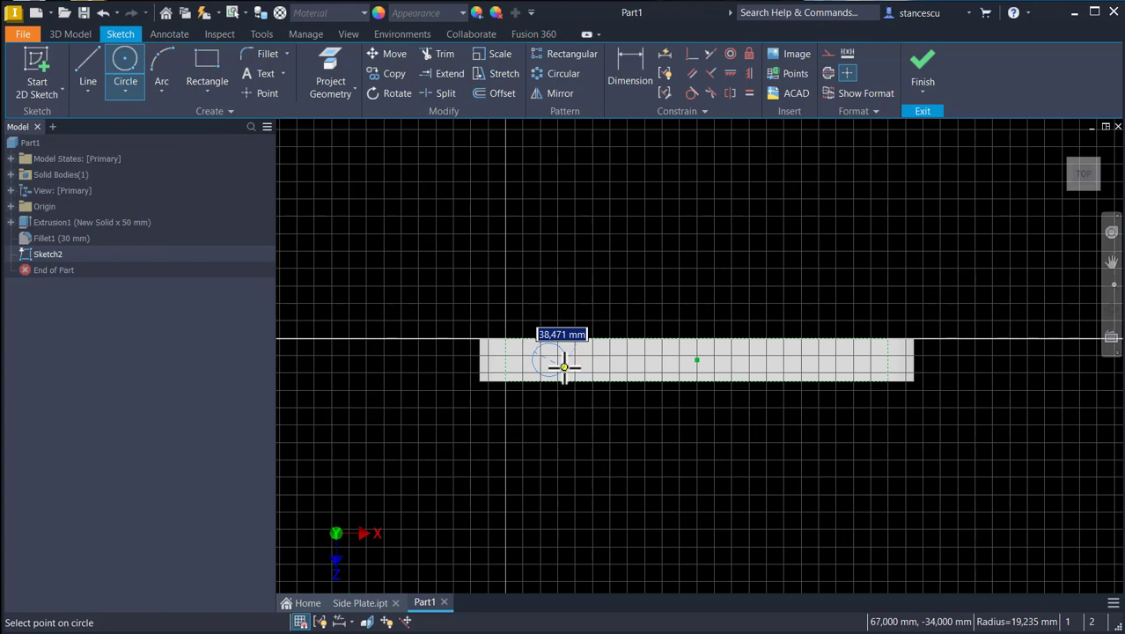
{"action": "key", "text": "Return"}
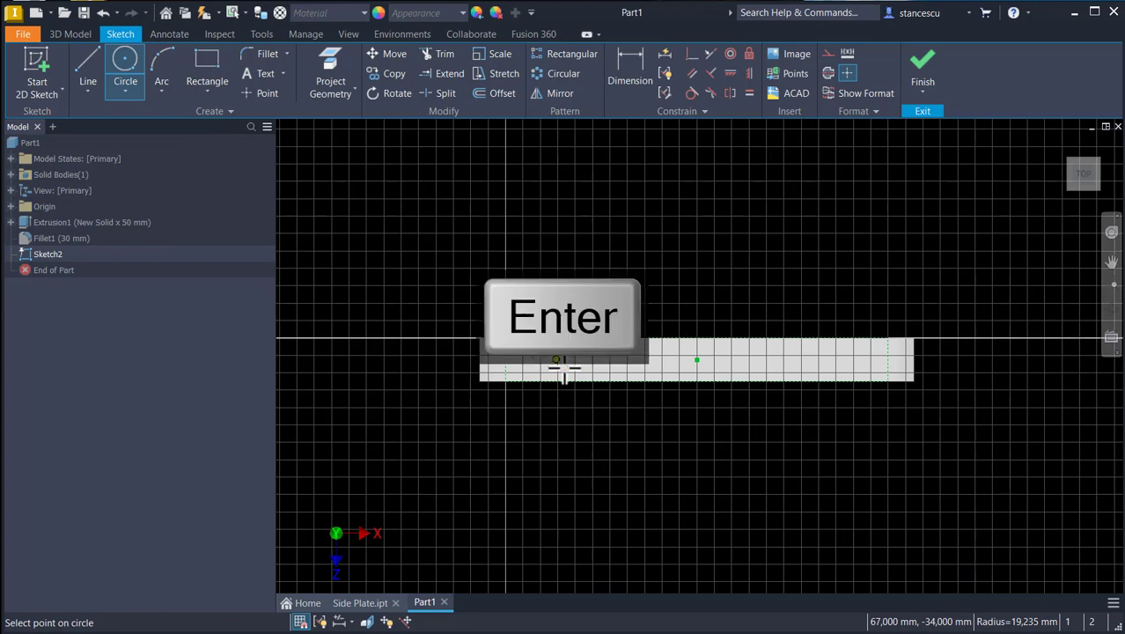
Draw a second circle toward the face's right end and constrain it equal to the 15 mm circle.
{"action": "left_click", "coordinate": [804, 366]}
{"action": "left_click", "coordinate": [821, 363]}
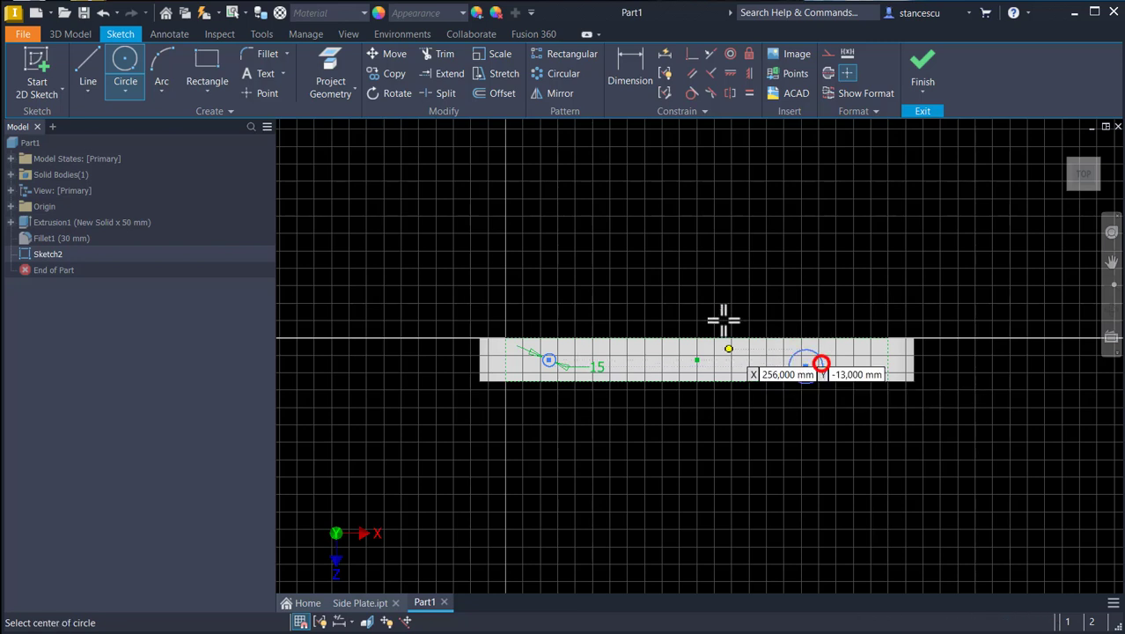
{"action": "left_click", "coordinate": [749, 93]}
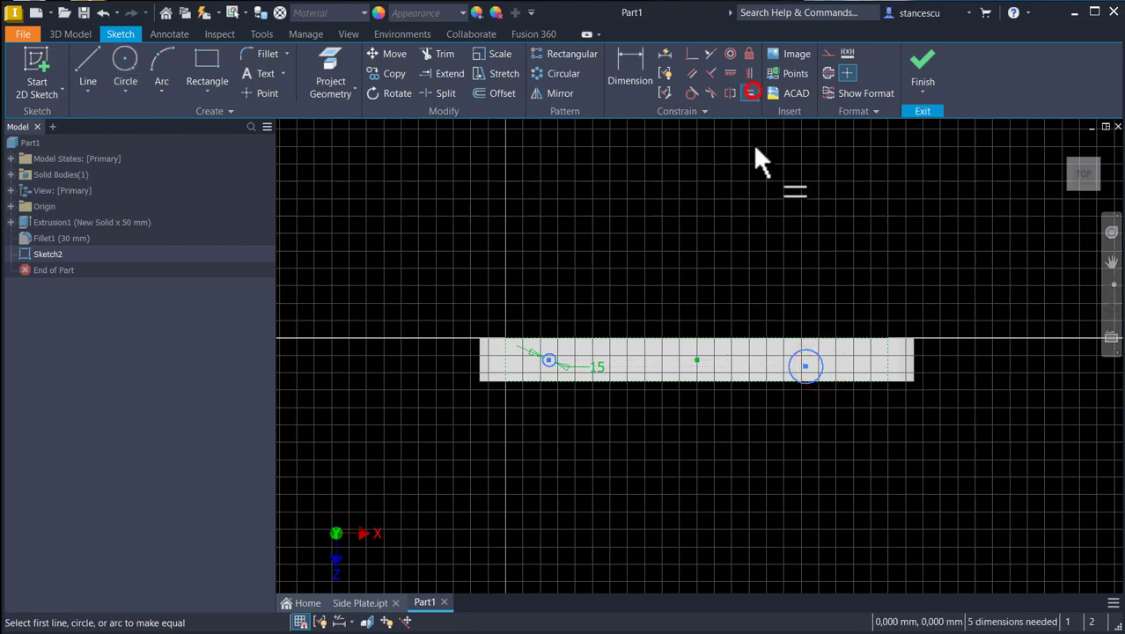
{"action": "left_click", "coordinate": [808, 353]}
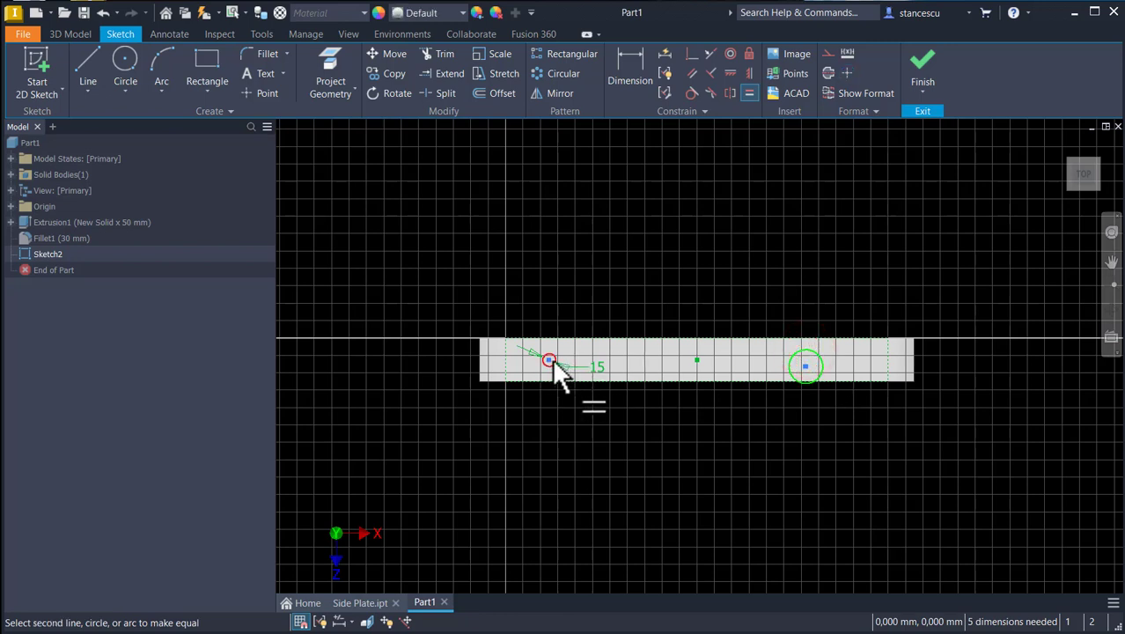
{"action": "left_click", "coordinate": [550, 361]}
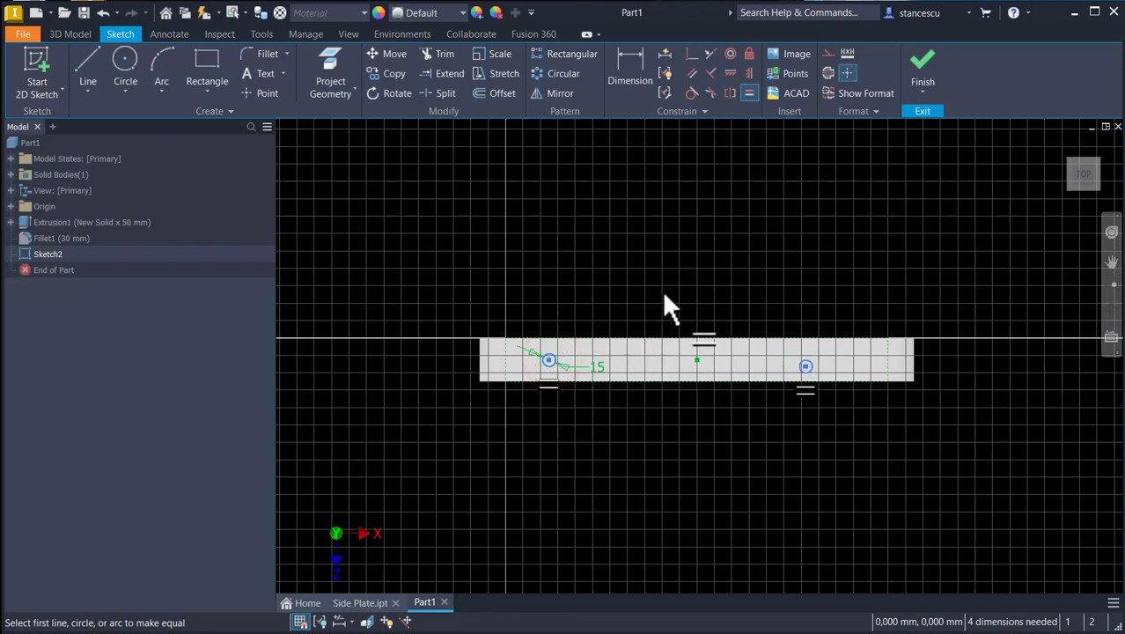
Align both circle centers horizontally with each other and with the center point of the face.
{"action": "left_click", "coordinate": [732, 74]}
{"action": "left_click", "coordinate": [806, 365]}
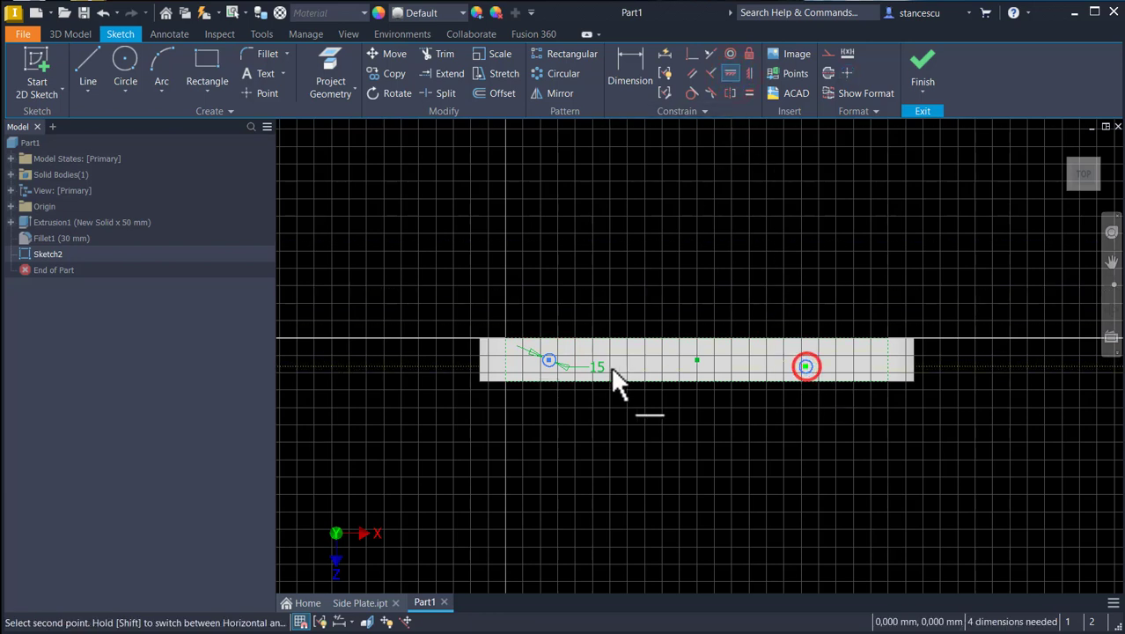
{"action": "left_click", "coordinate": [550, 361]}
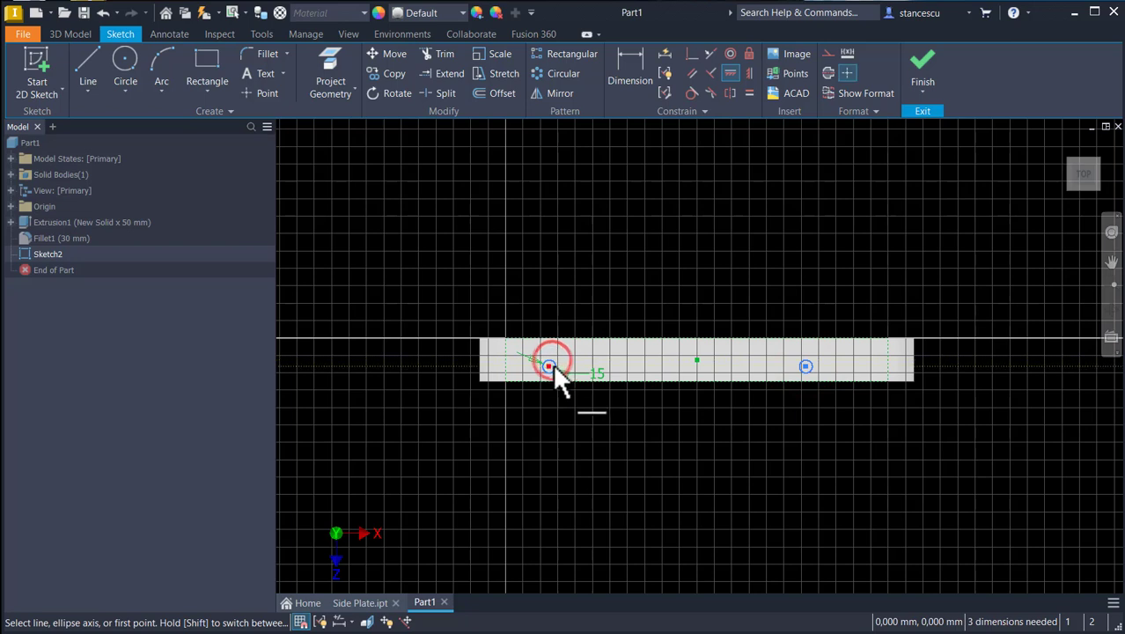
{"action": "left_click", "coordinate": [551, 363]}
{"action": "left_click", "coordinate": [695, 360]}
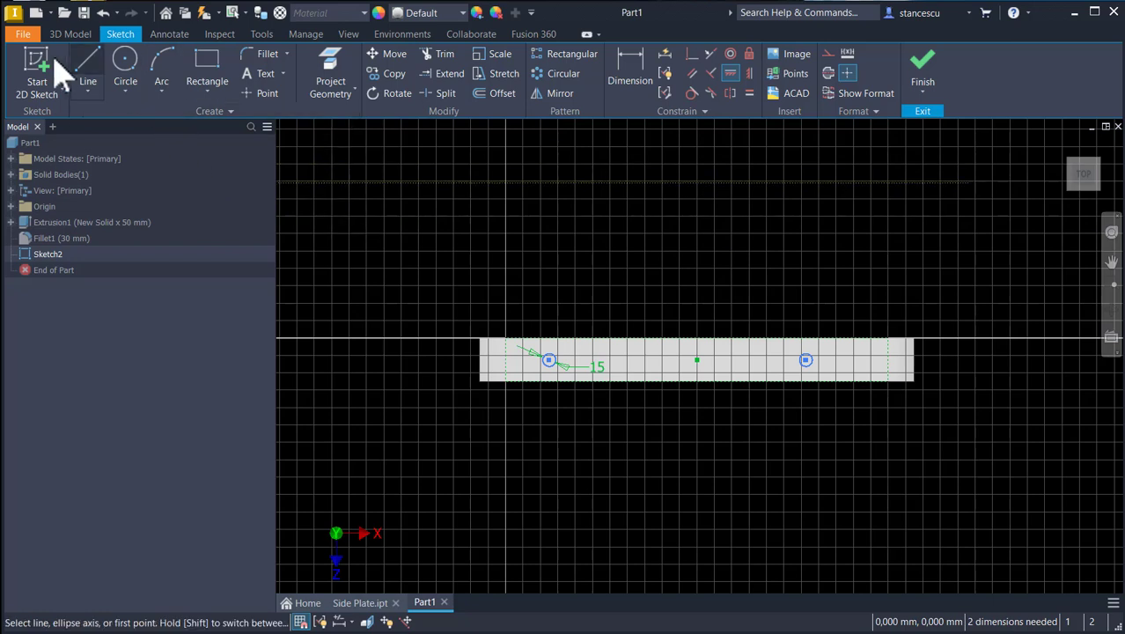
Draw a line connecting the two circle centers and convert it to a construction line.
{"action": "left_click", "coordinate": [88, 70]}
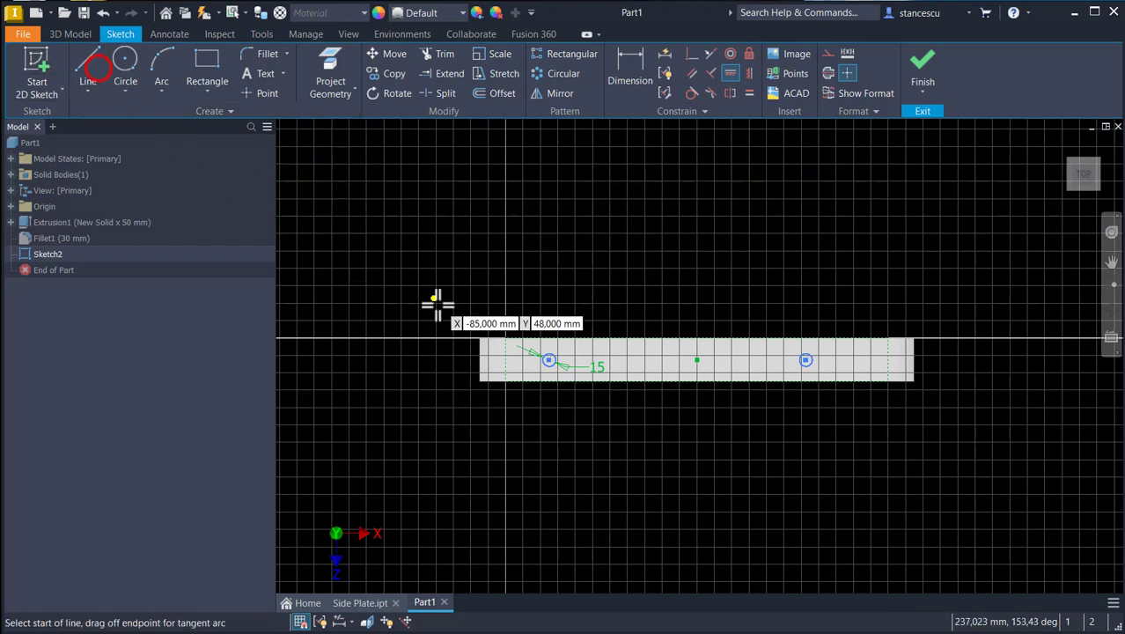
{"action": "left_click", "coordinate": [549, 360]}
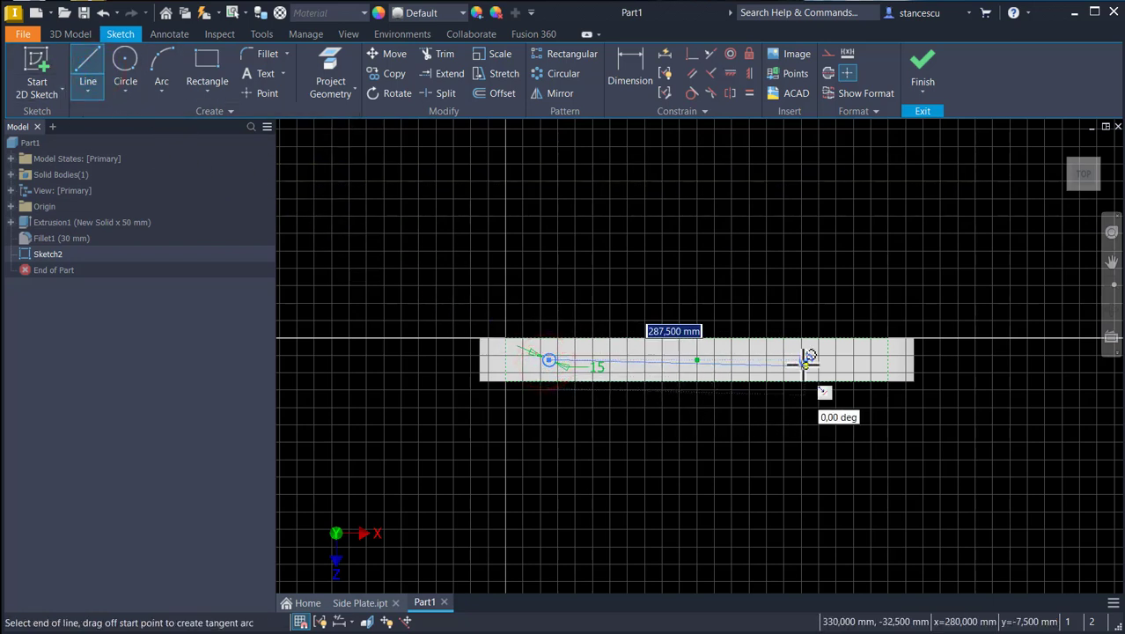
{"action": "left_click", "coordinate": [805, 360]}
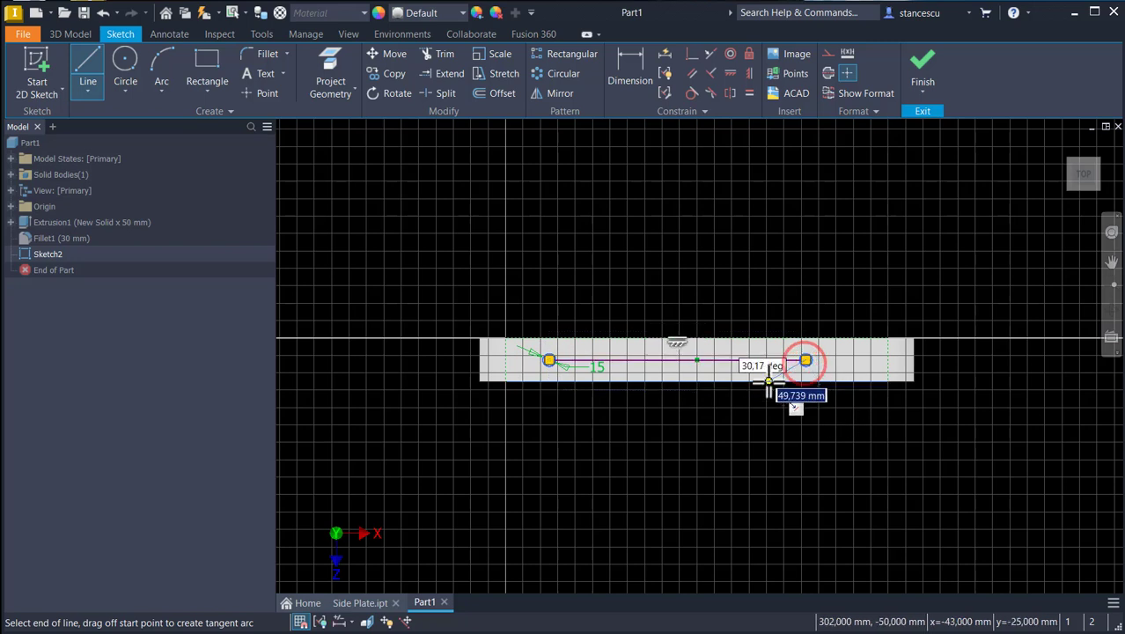
{"action": "key", "text": "Escape"}
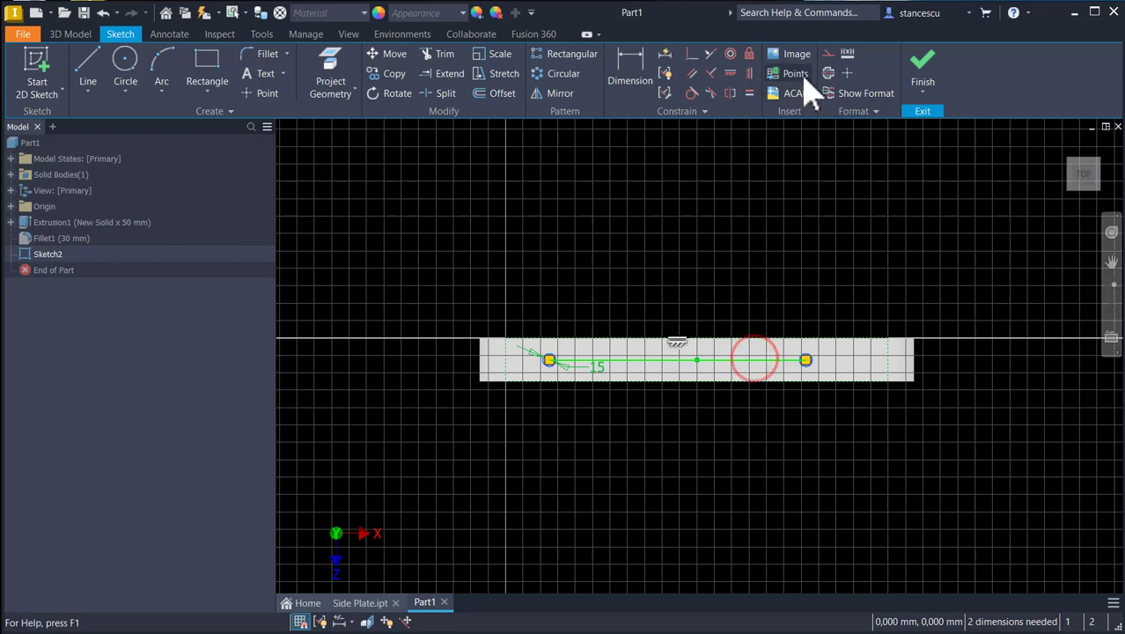
{"action": "left_click", "coordinate": [828, 55]}
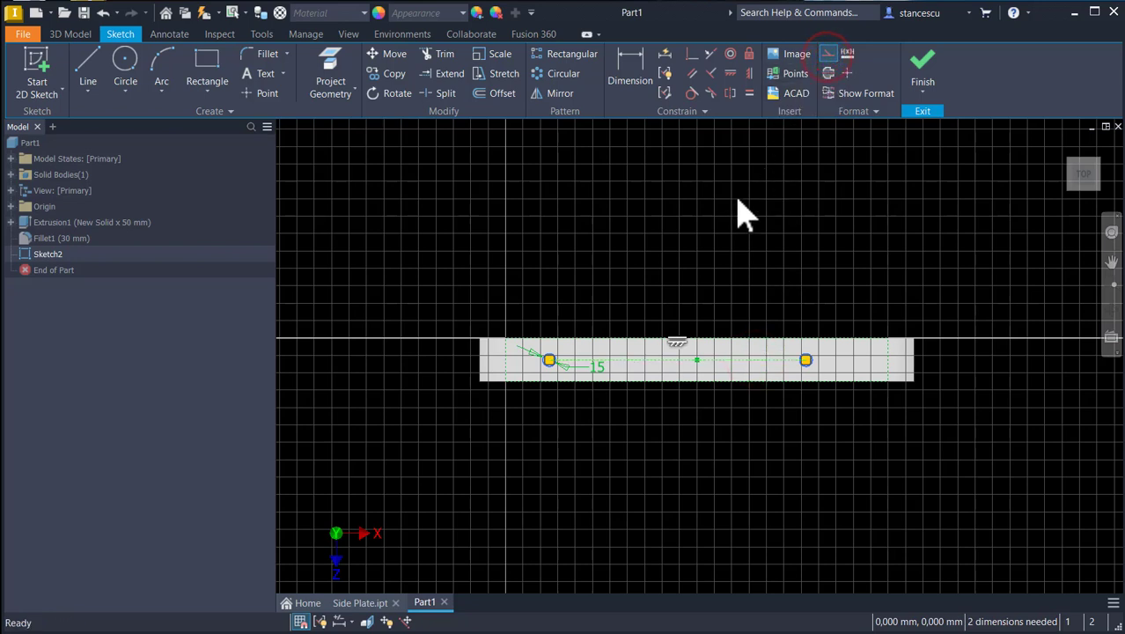
Make the construction line's midpoint coincident with the center point of the face.
{"action": "left_click", "coordinate": [688, 56]}
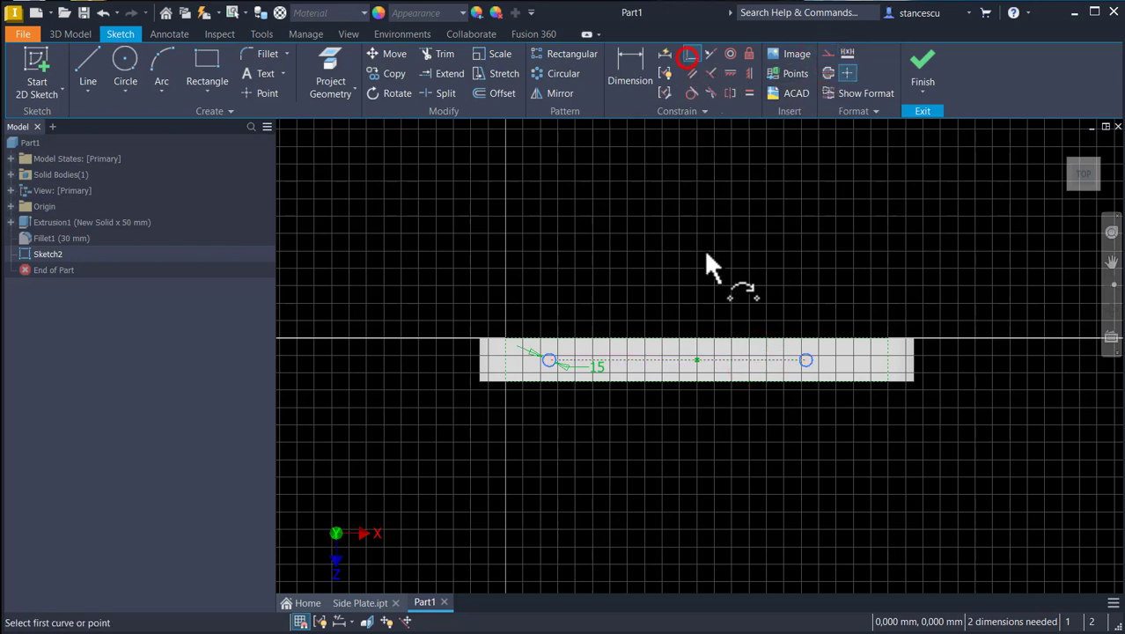
{"action": "left_click", "coordinate": [680, 360]}
{"action": "left_click", "coordinate": [697, 360]}
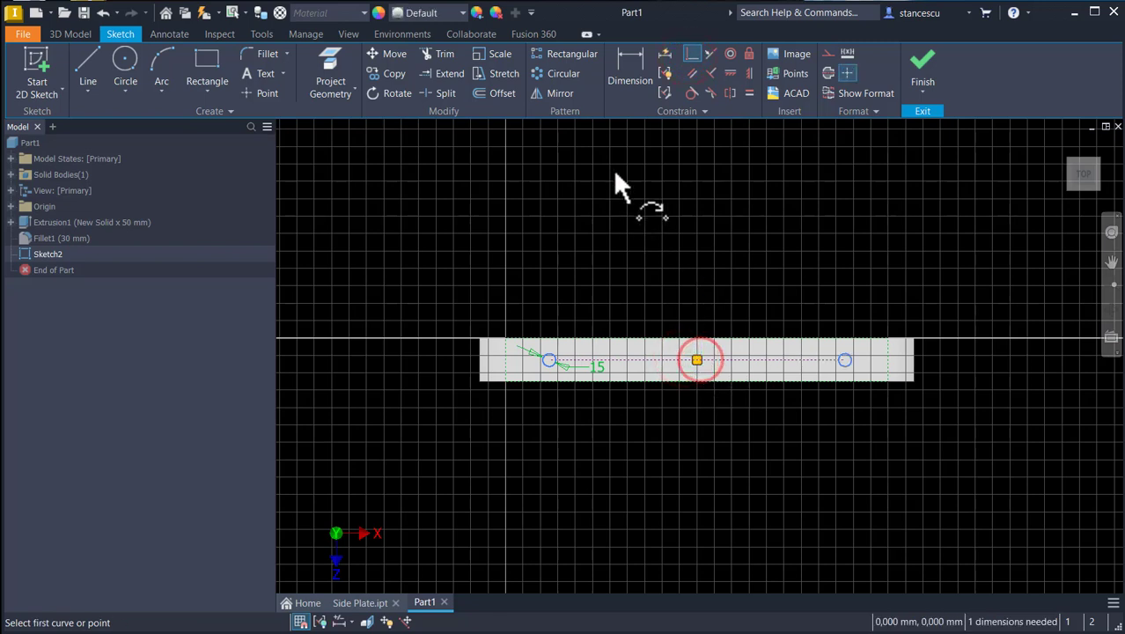
Dimension the distance between the two circles at 400 mm and finish the sketch.
{"action": "left_click", "coordinate": [630, 58]}
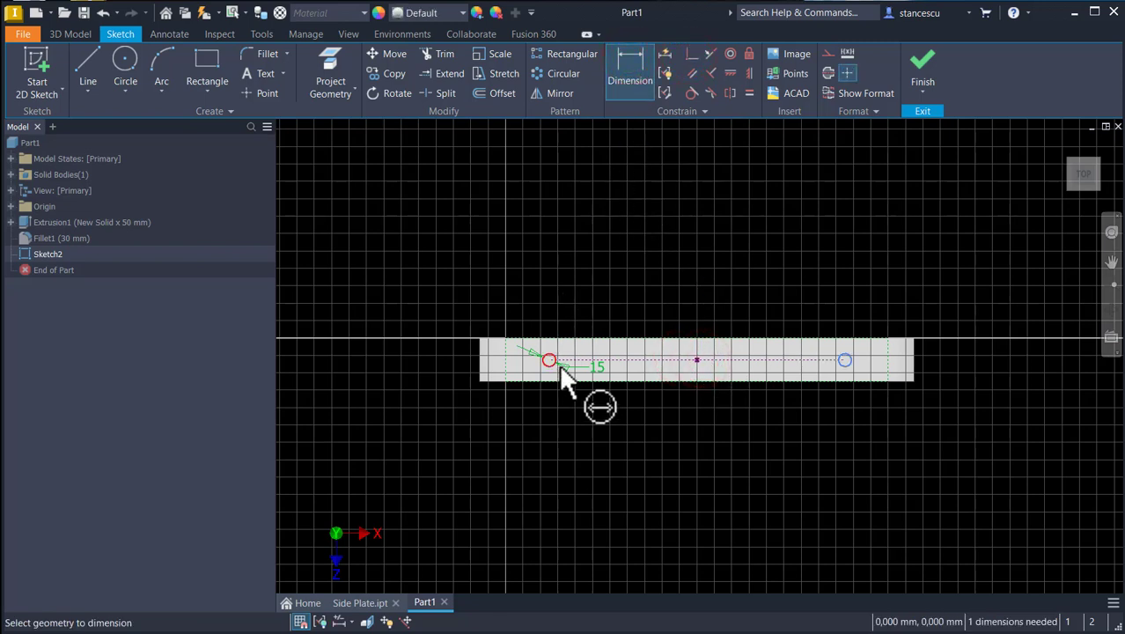
{"action": "scroll", "coordinate": [558, 363], "scroll_direction": "up", "scroll_amount": 3}
{"action": "middle_click_drag", "start_coordinate": [561, 360], "coordinate": [486, 341]}
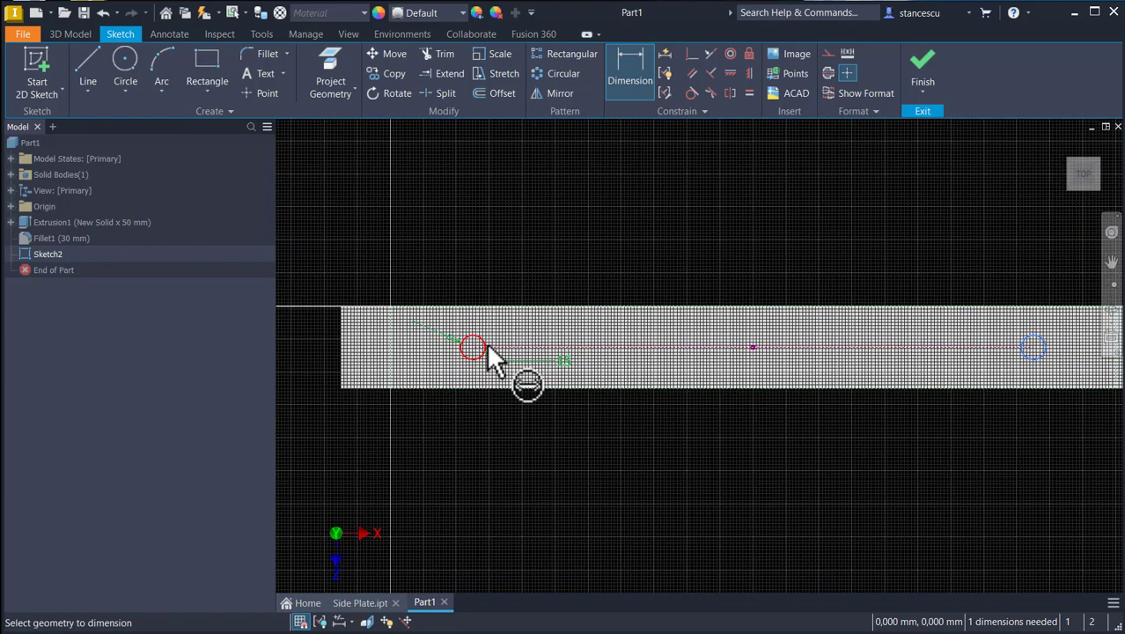
{"action": "left_click", "coordinate": [485, 341]}
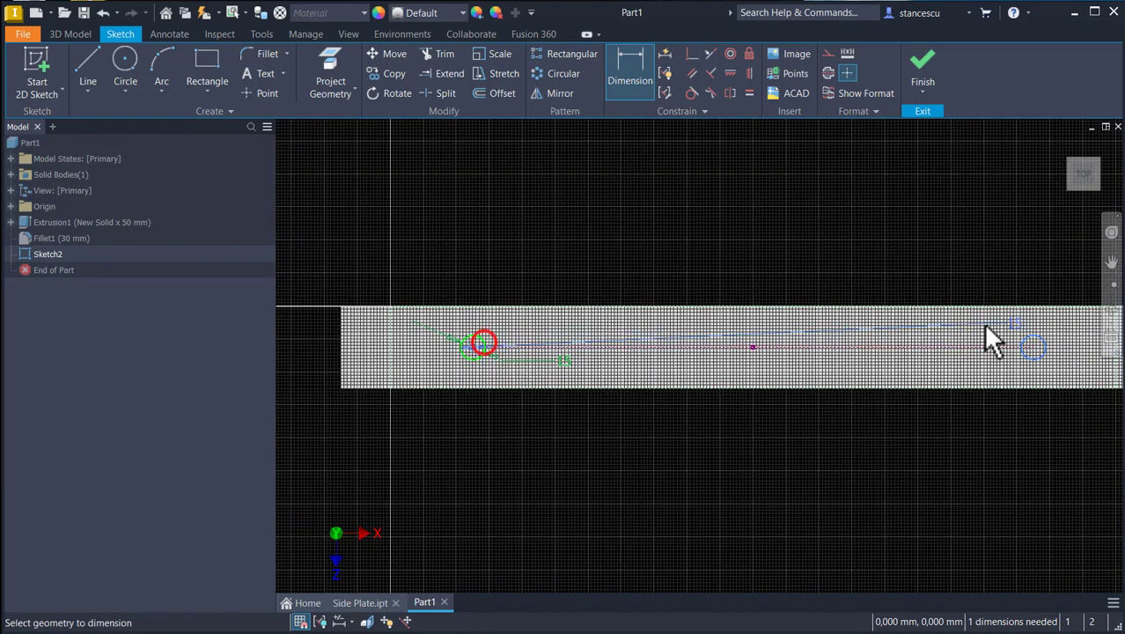
{"action": "left_click", "coordinate": [1032, 347]}
{"action": "left_click", "coordinate": [751, 234]}
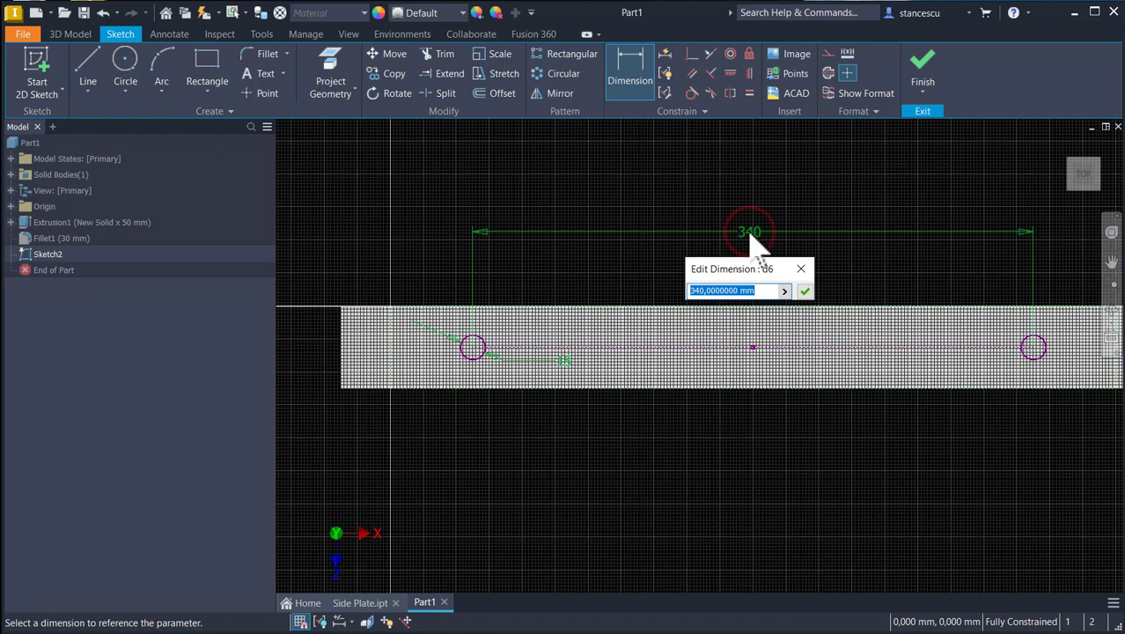
{"action": "type", "text": "400"}
{"action": "key", "text": "Return"}
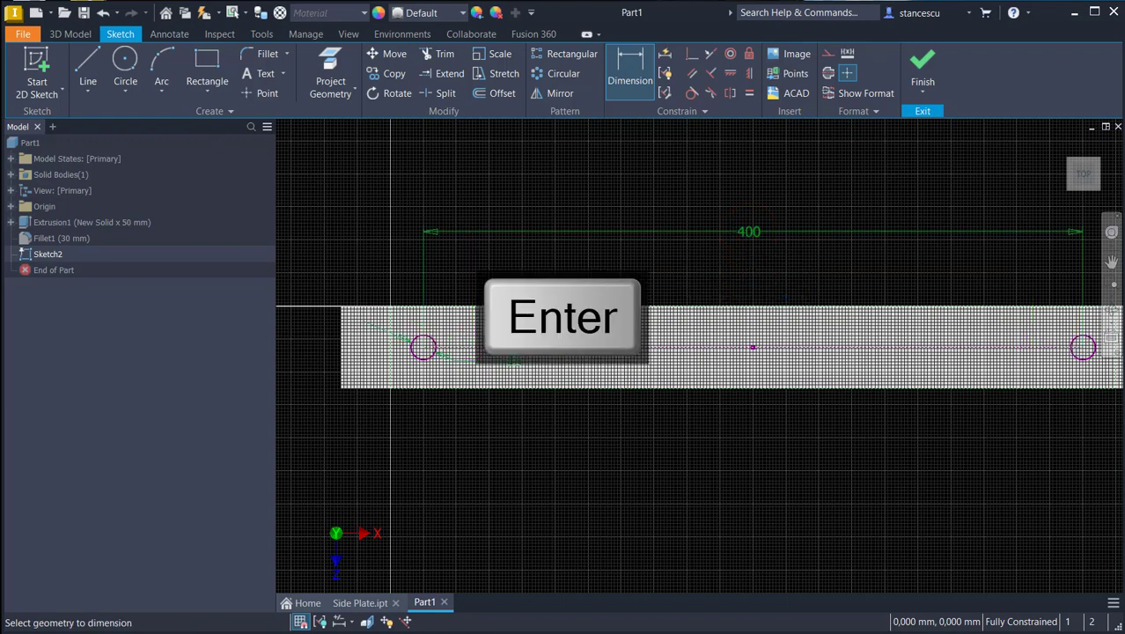
{"action": "left_click", "coordinate": [921, 69]}
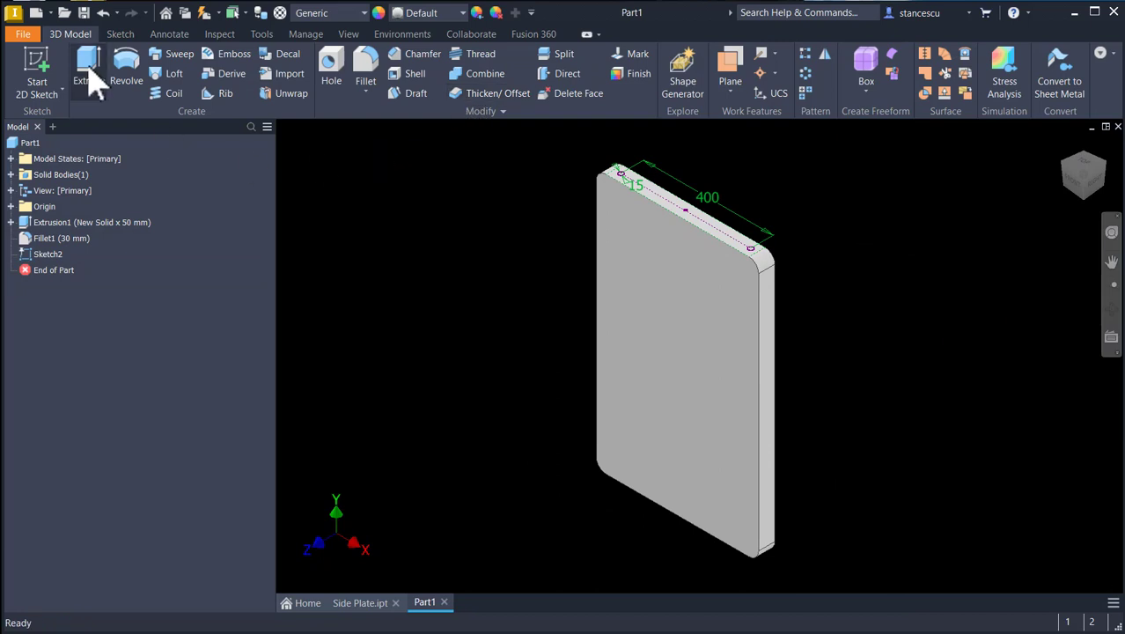
Extrude both 15 mm circles 10 mm outward from the plate's top edge face, joined to the body.
{"action": "left_click", "coordinate": [89, 74]}
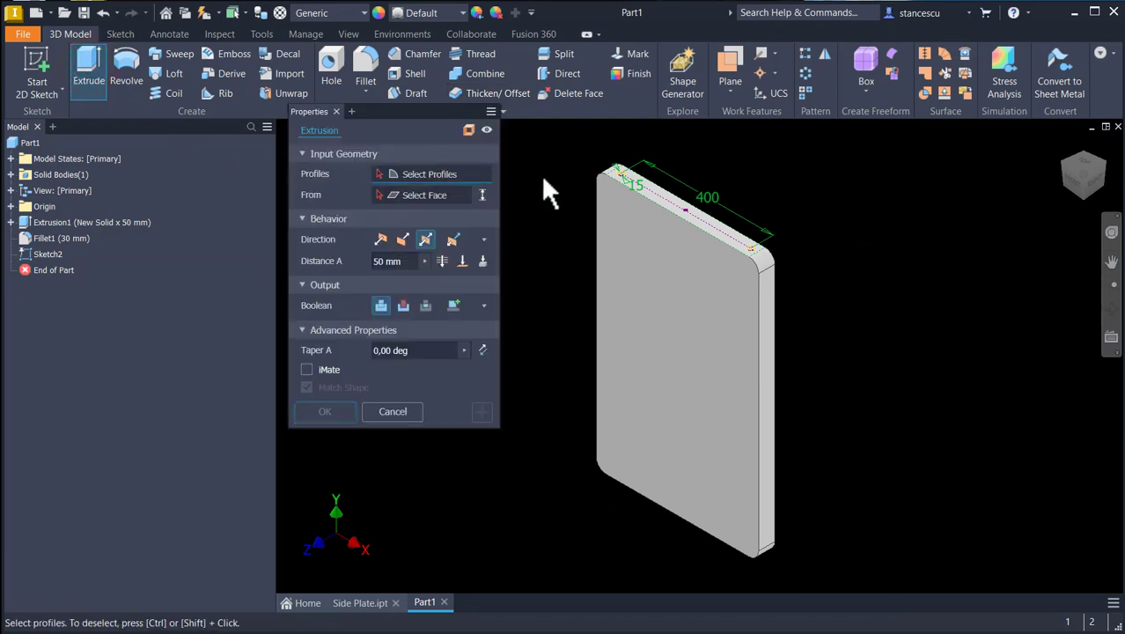
{"action": "scroll", "coordinate": [555, 194], "scroll_direction": "down", "scroll_amount": 5}
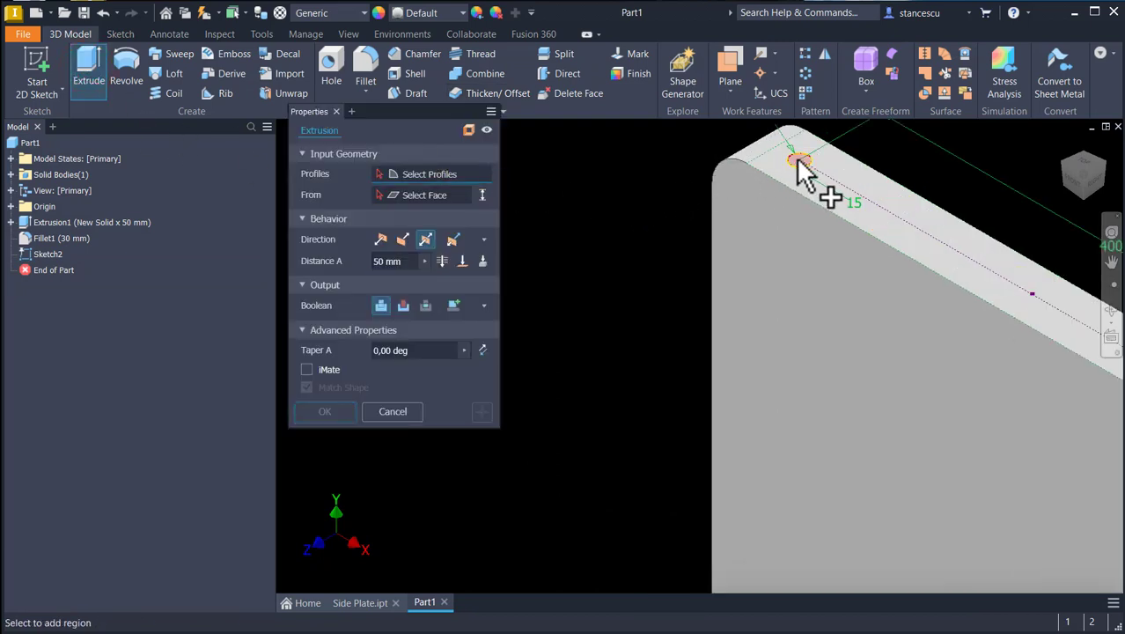
{"action": "left_click", "coordinate": [799, 172]}
{"action": "middle_click_drag", "start_coordinate": [879, 252], "coordinate": [638, 256]}
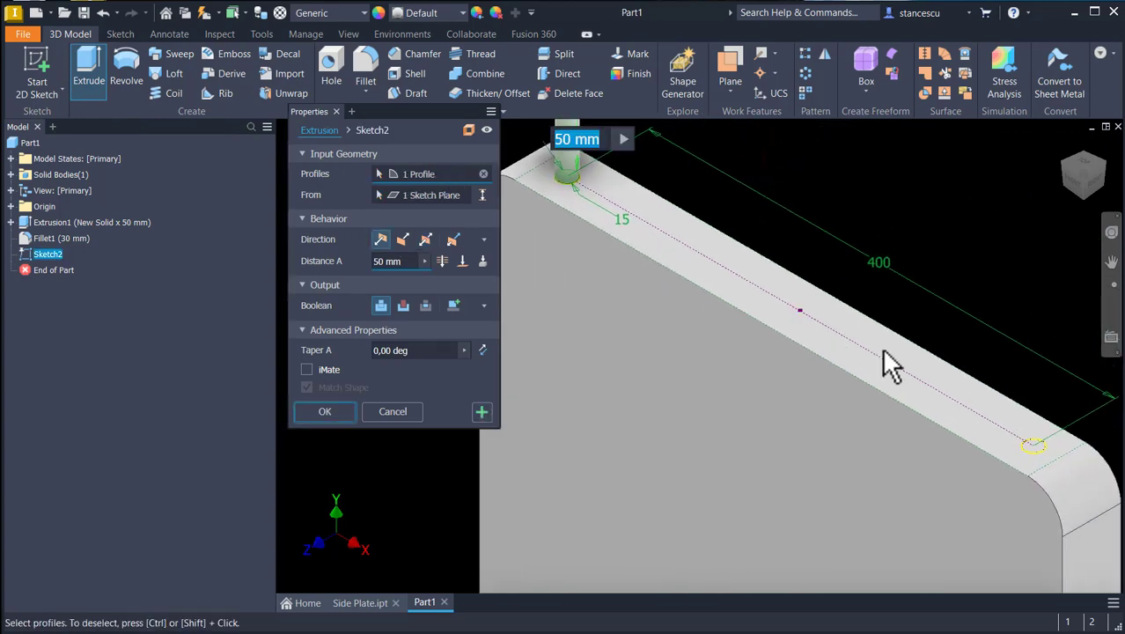
{"action": "middle_click_drag", "start_coordinate": [1009, 379], "coordinate": [990, 351]}
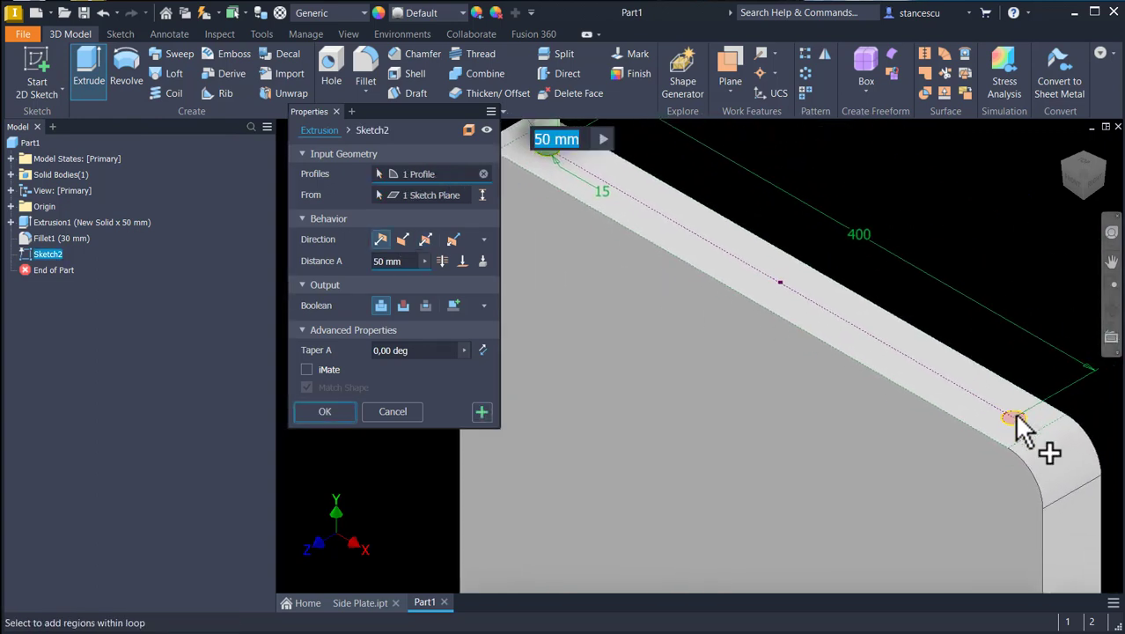
{"action": "left_click", "coordinate": [1014, 420]}
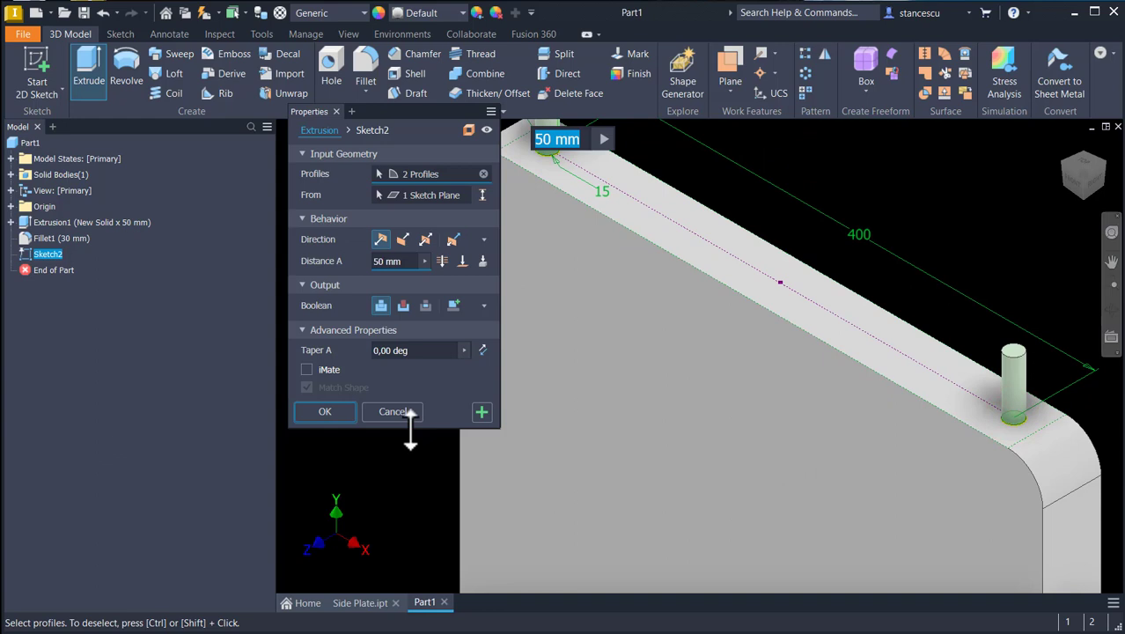
{"action": "key", "text": "Return"}
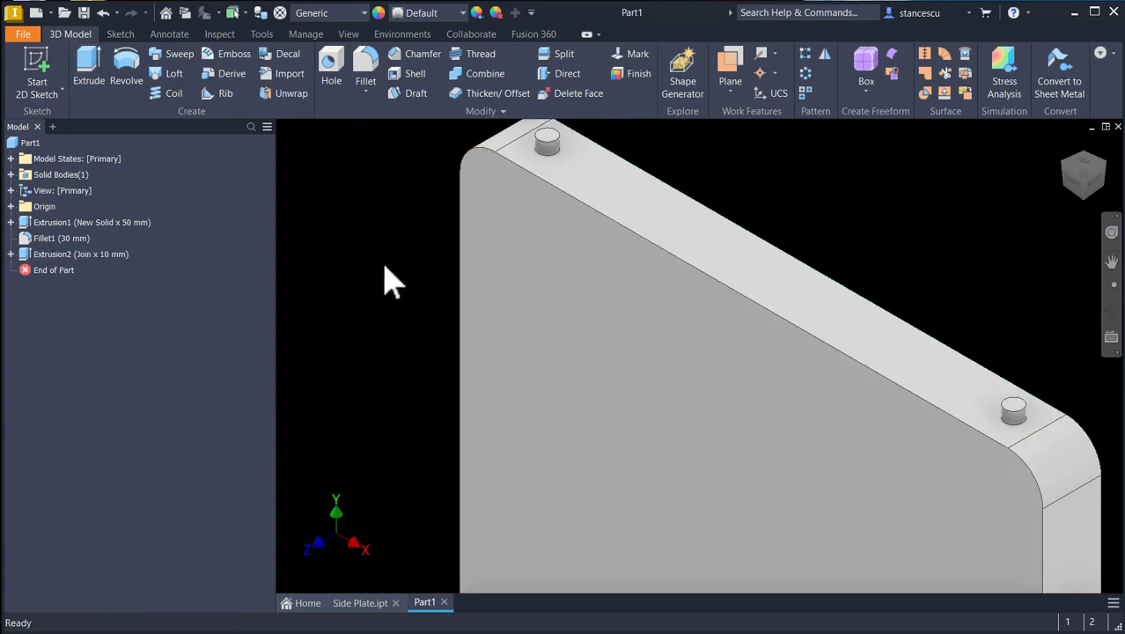
{"action": "key", "text": "Num_Lock"}
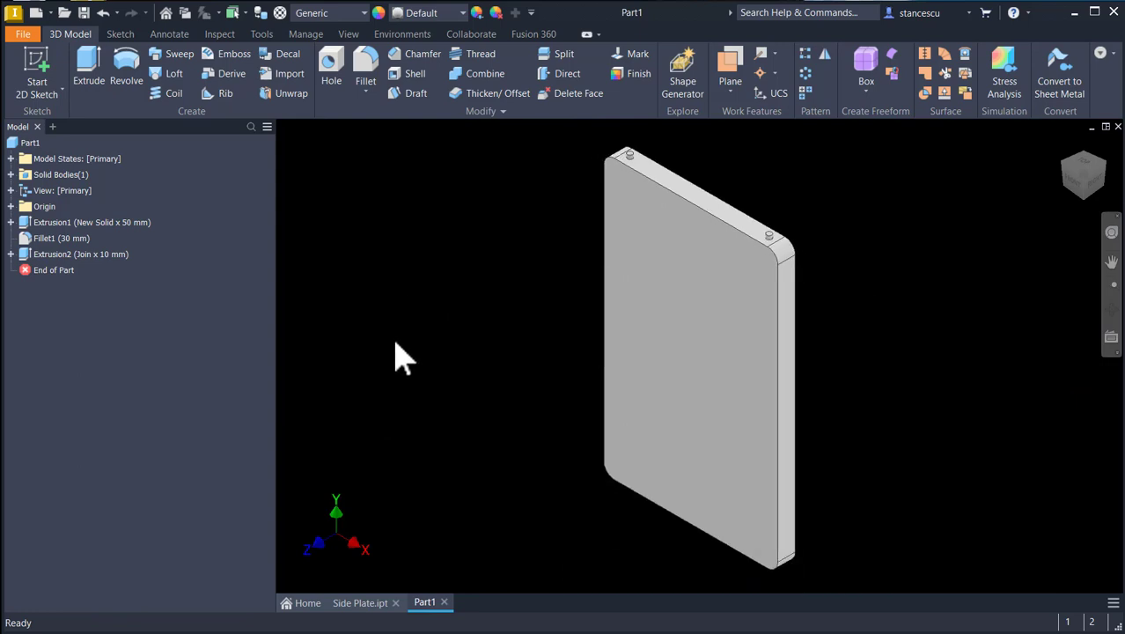
Sketch on the plate's large front face, offsetting its outline 5 mm inward, and finish the sketch.
{"action": "left_click", "coordinate": [673, 368]}
{"action": "left_click", "coordinate": [770, 351]}
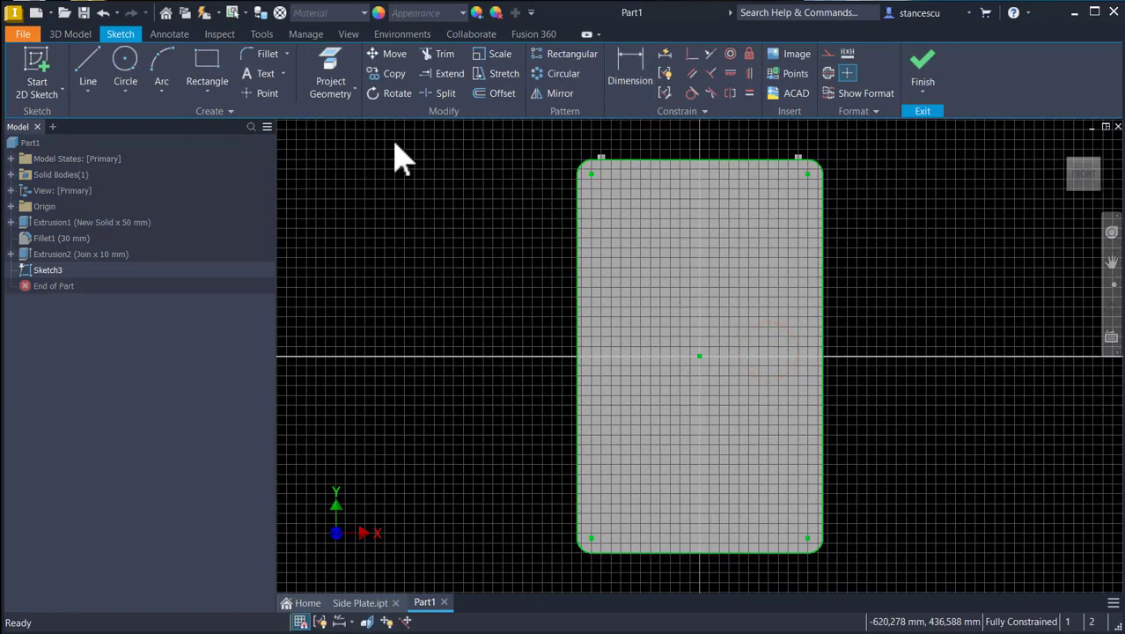
{"action": "left_click", "coordinate": [502, 93]}
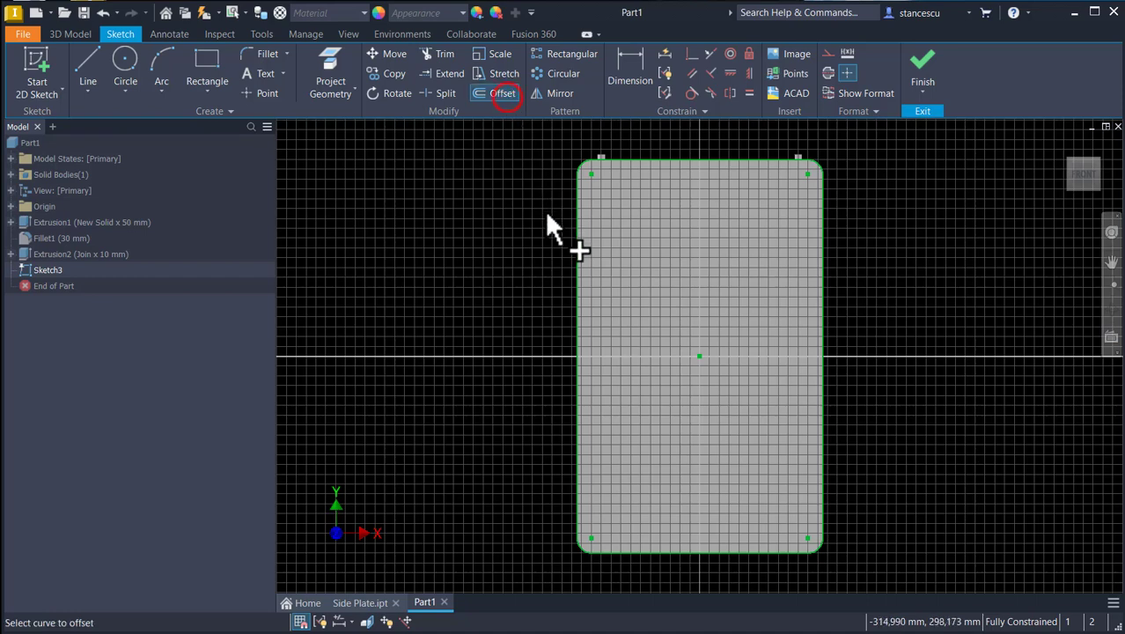
{"action": "left_click", "coordinate": [576, 278]}
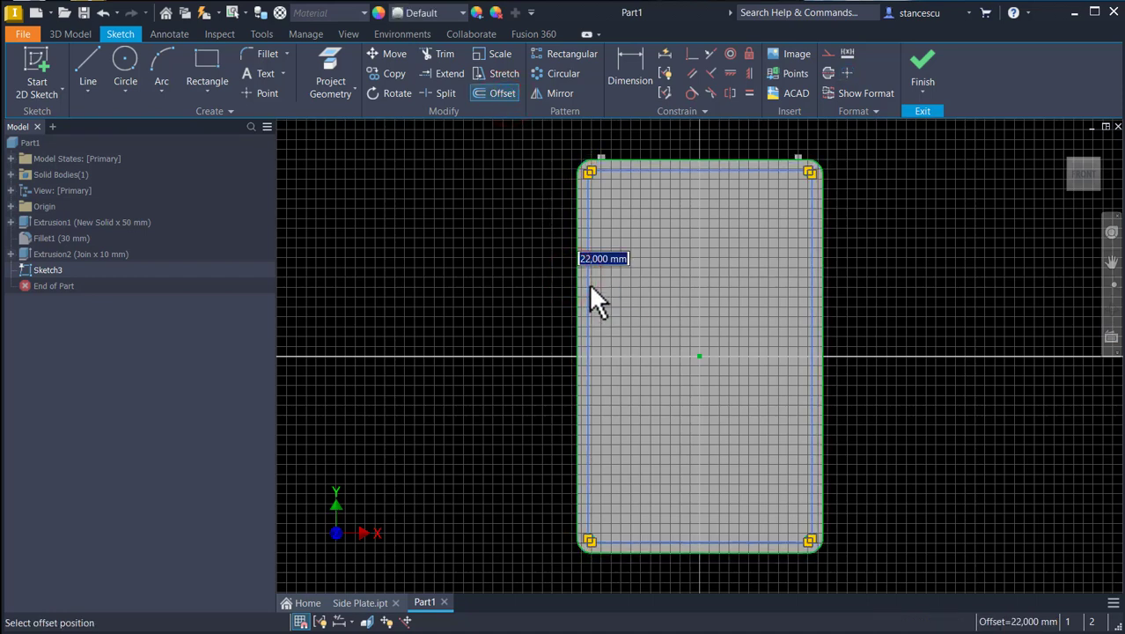
{"action": "type", "text": "6"}
{"action": "key", "text": "Return"}
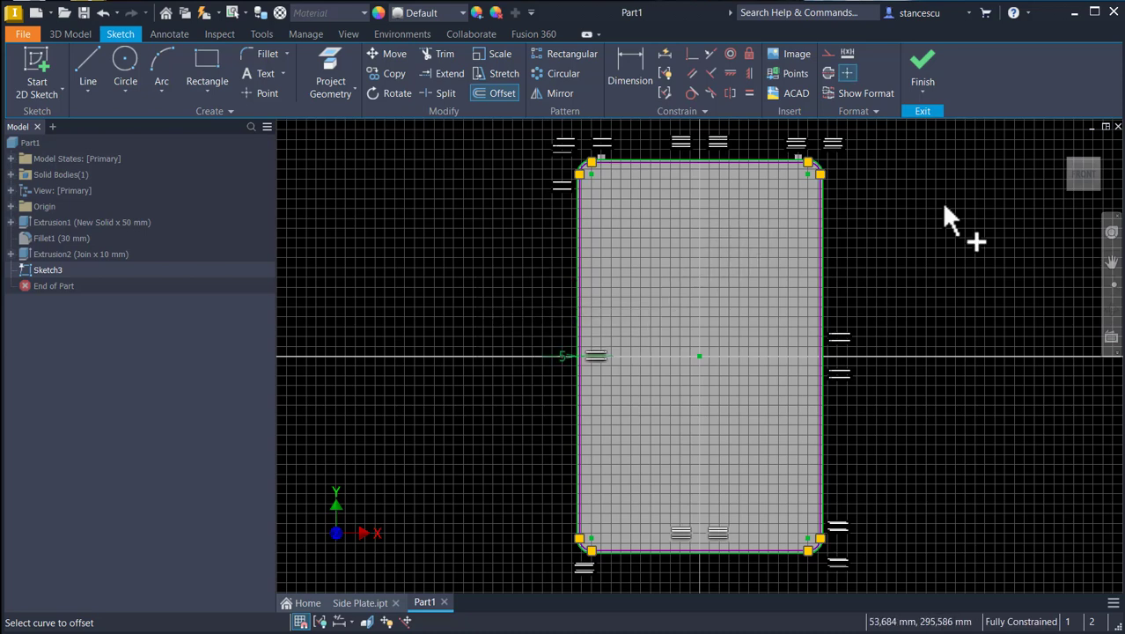
{"action": "left_click", "coordinate": [924, 69]}
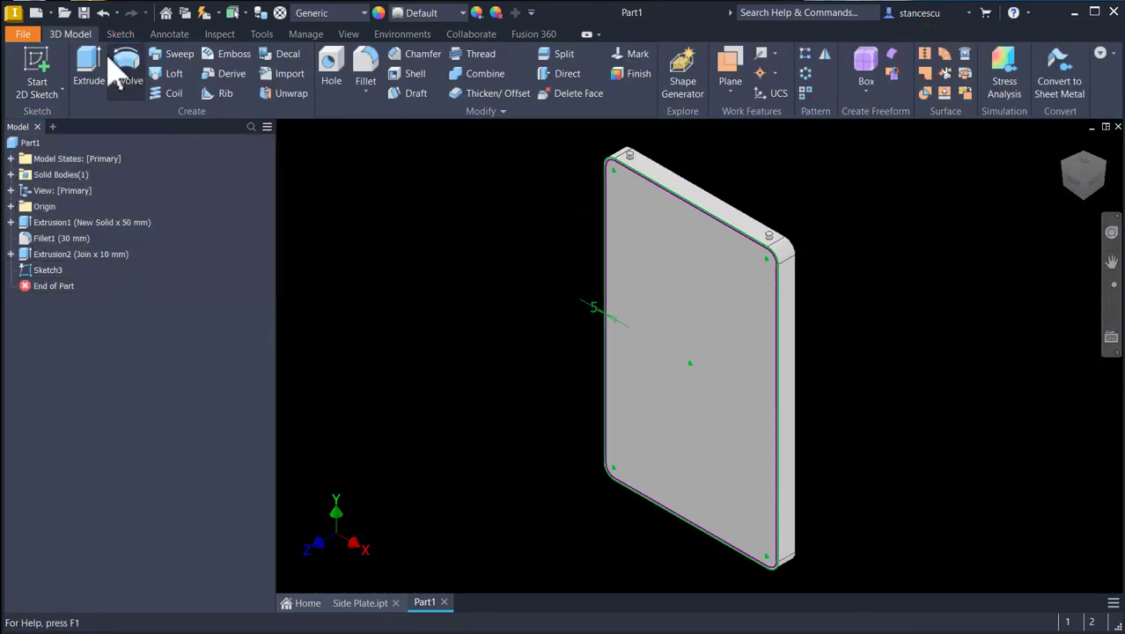
Cut the region inside the offset outline 20 mm deep into the plate's front face.
{"action": "left_click", "coordinate": [97, 68]}
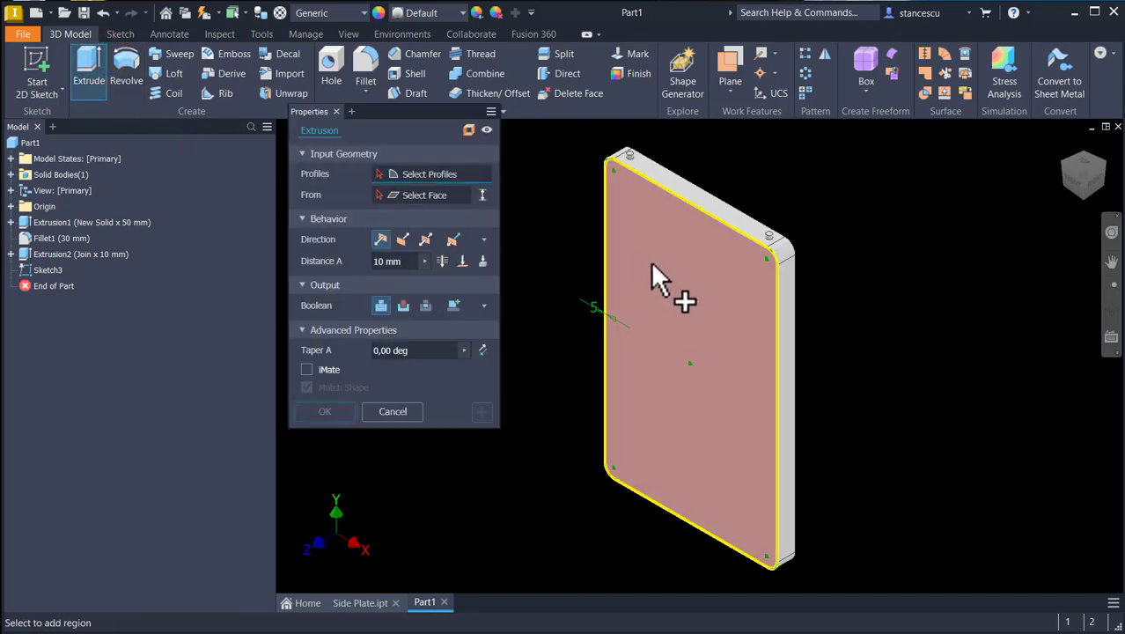
{"action": "left_click", "coordinate": [638, 257]}
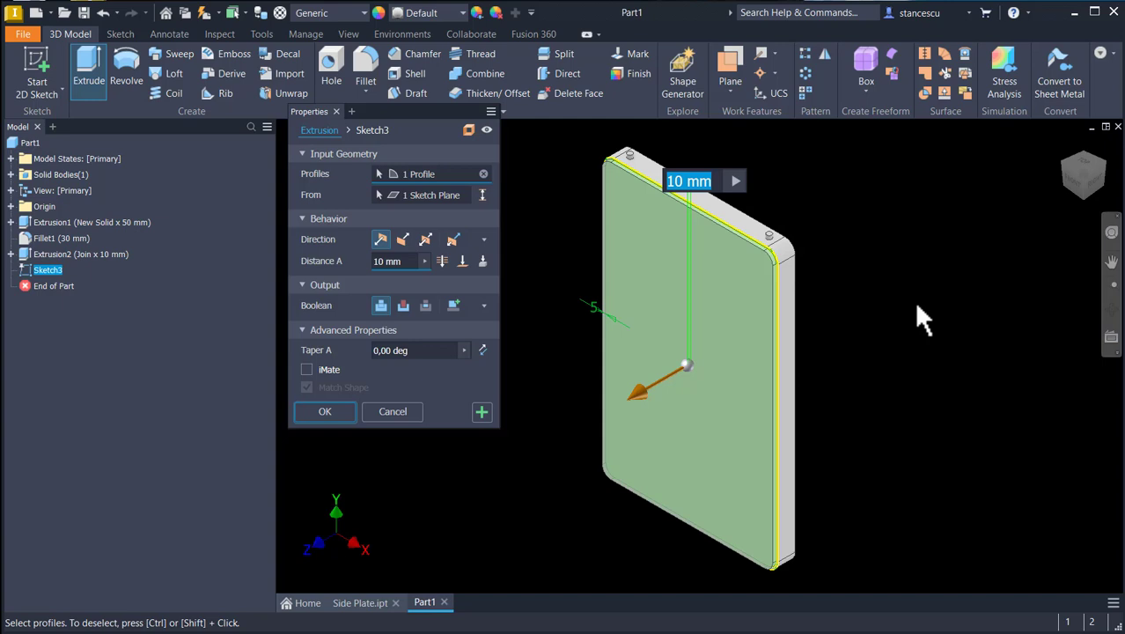
{"action": "type", "text": "20"}
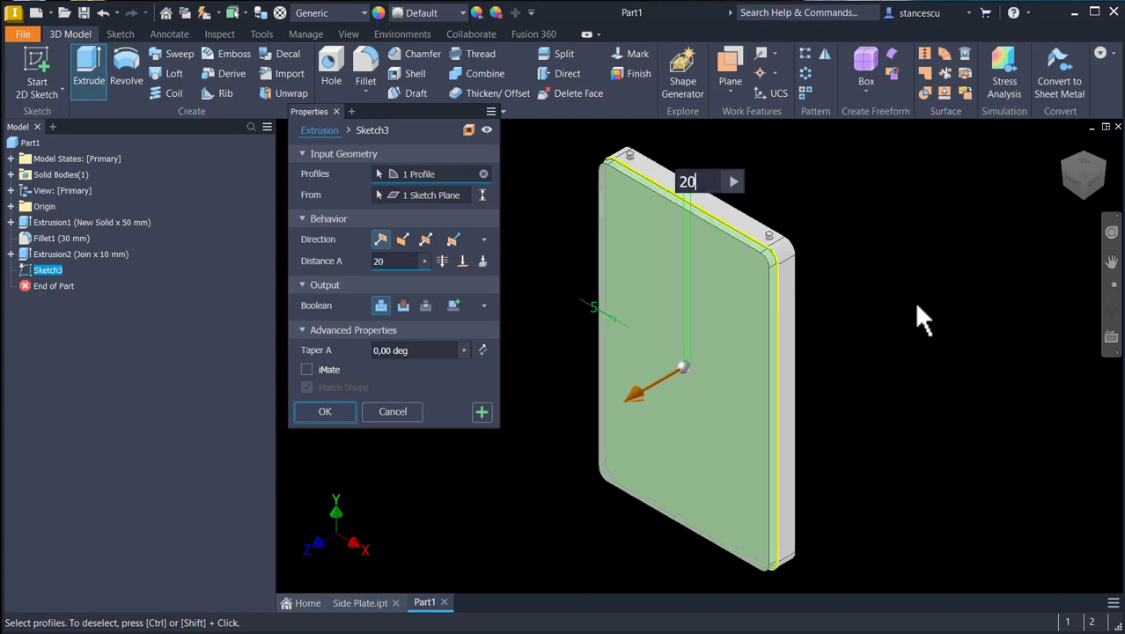
{"action": "left_click", "coordinate": [403, 305]}
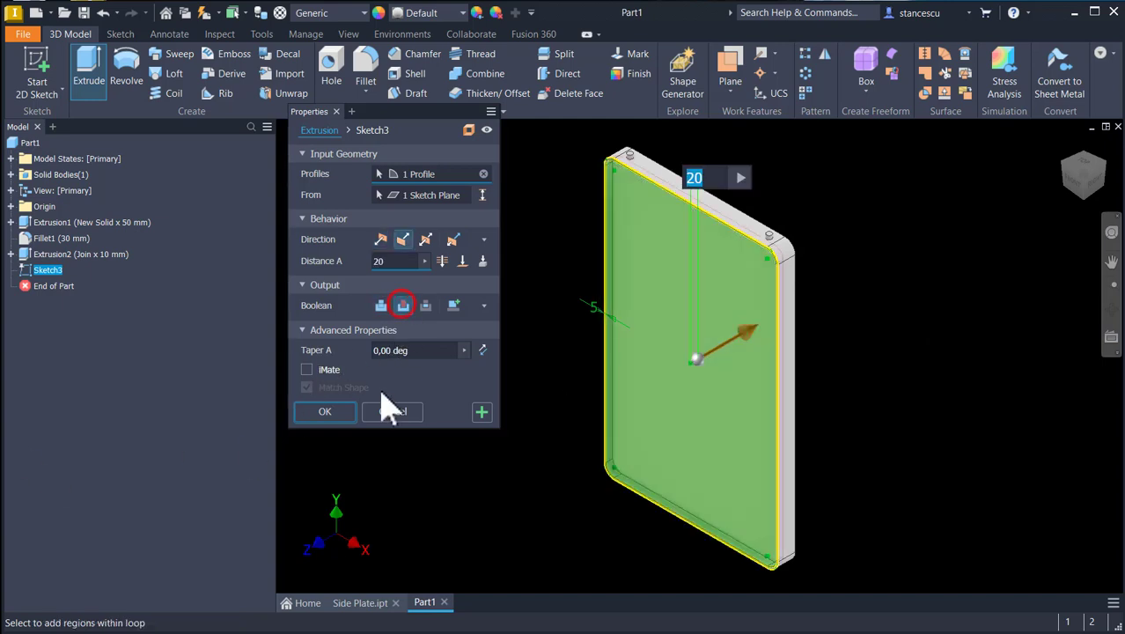
{"action": "left_click", "coordinate": [313, 410]}
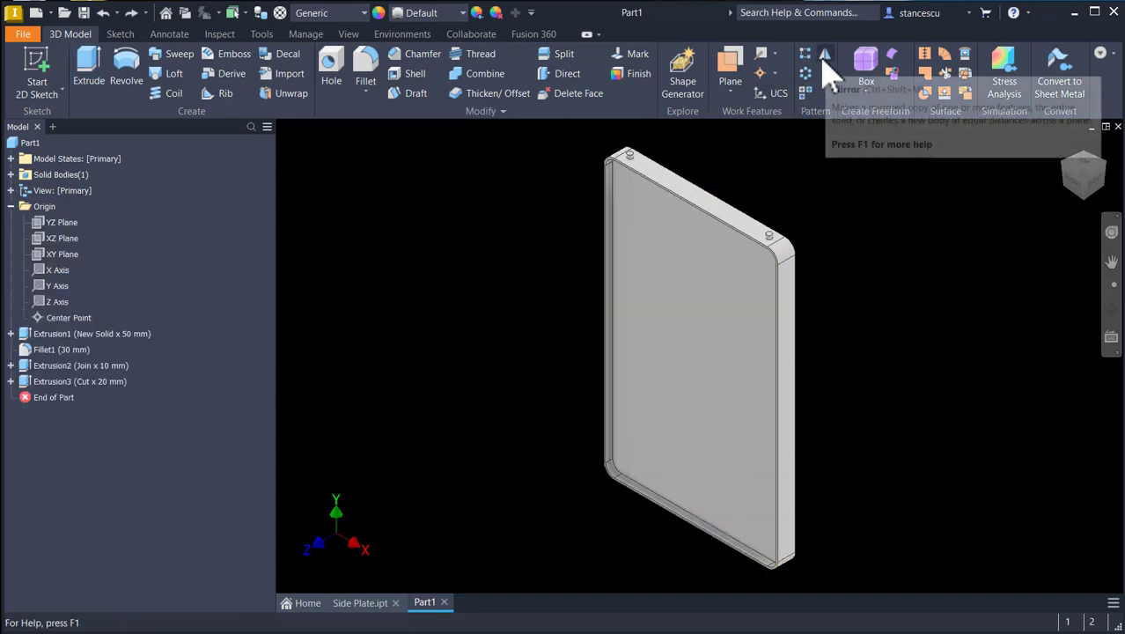
Mirror the two-pin extrusion about the XZ Plane onto the plate's opposite end.
{"action": "left_click", "coordinate": [823, 58]}
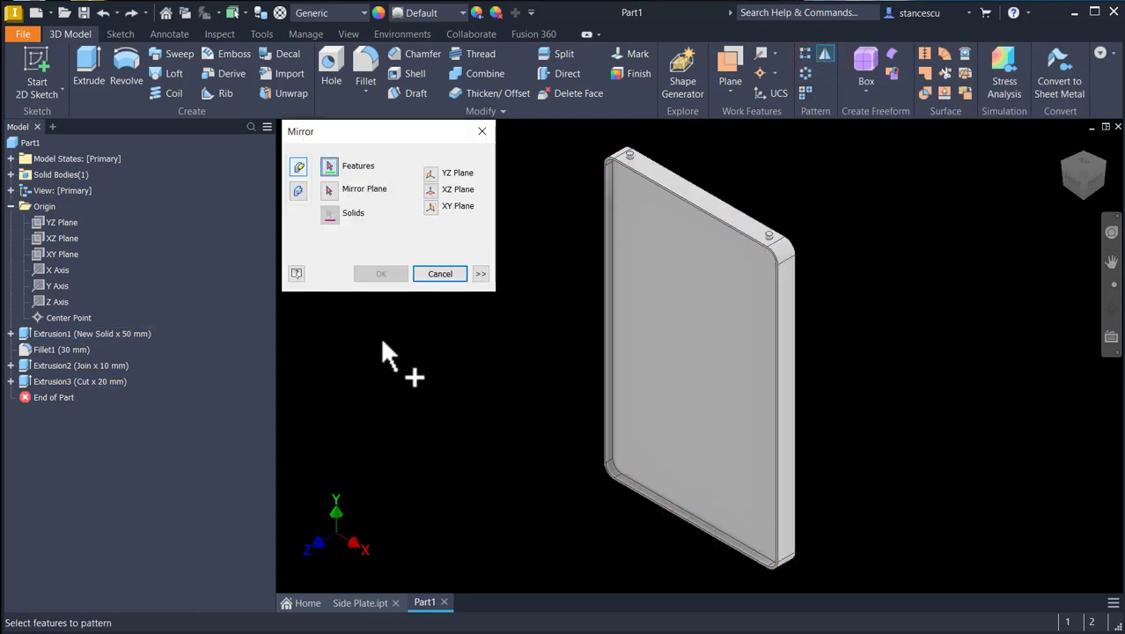
{"action": "left_click", "coordinate": [633, 157]}
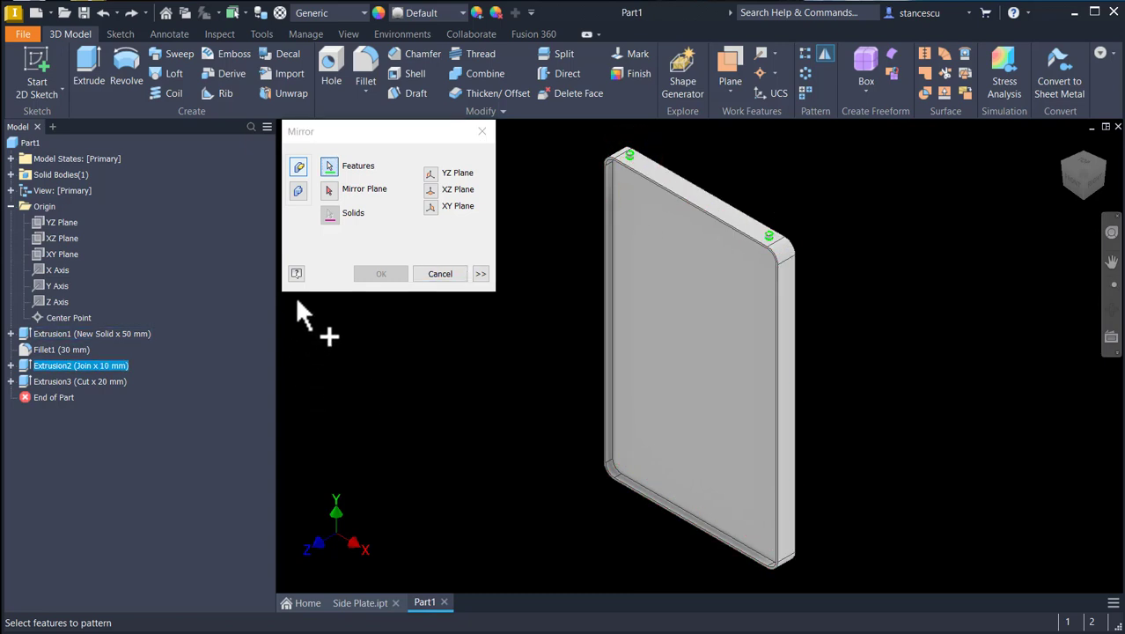
{"action": "left_click", "coordinate": [328, 191]}
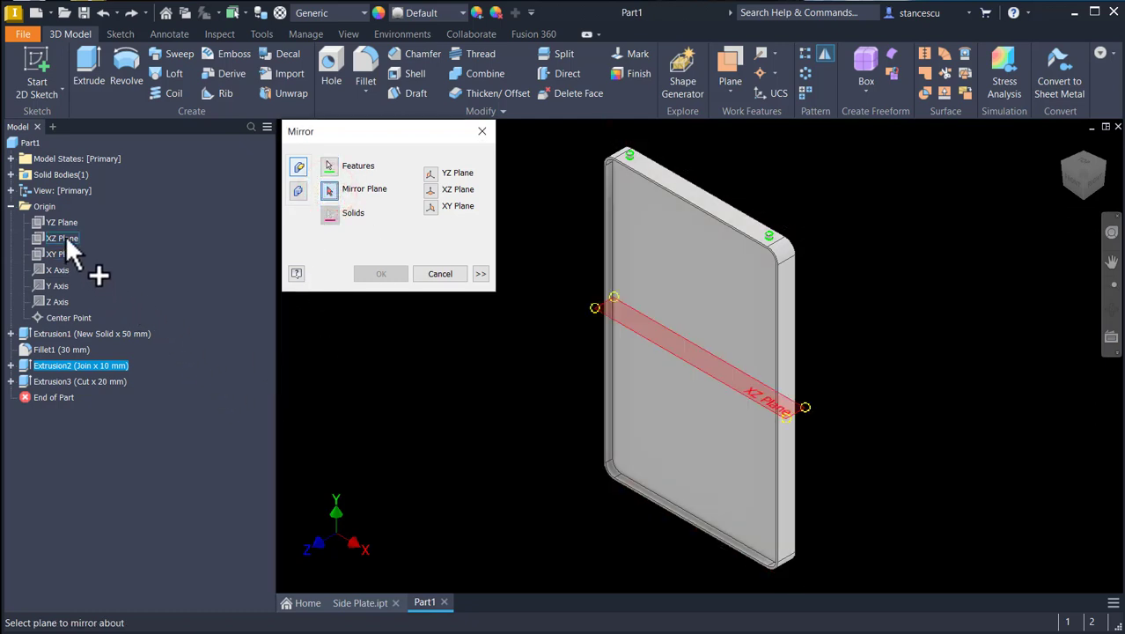
{"action": "left_click", "coordinate": [66, 242]}
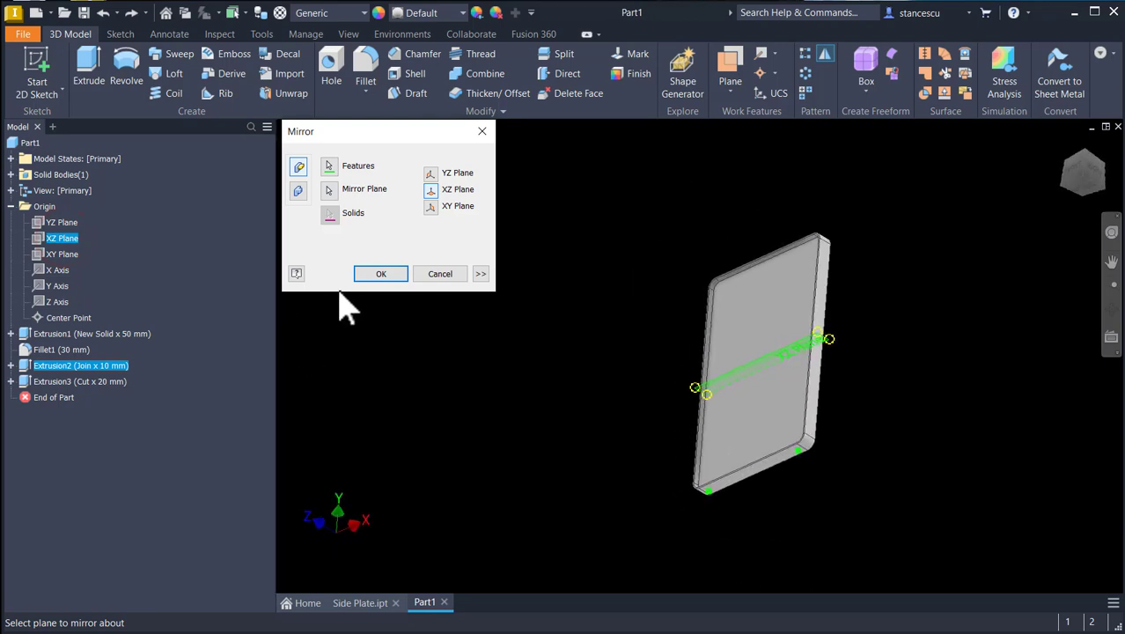
{"action": "left_click", "coordinate": [370, 276]}
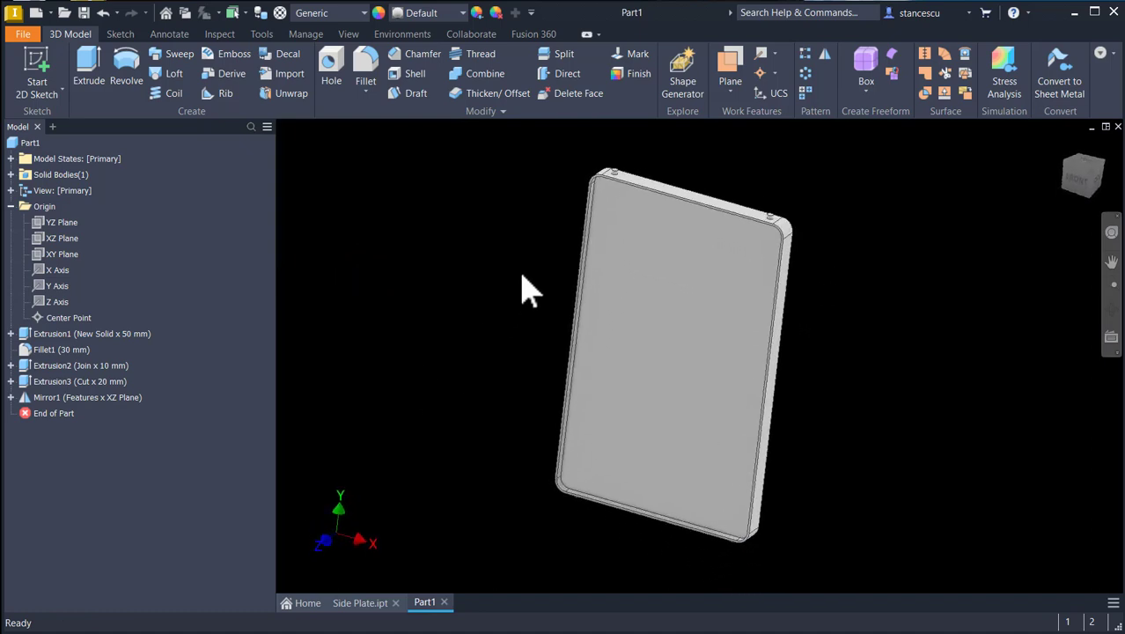
Mirror the 20 mm pocket cut about the XY Plane onto the plate's back face.
{"action": "left_click", "coordinate": [823, 54]}
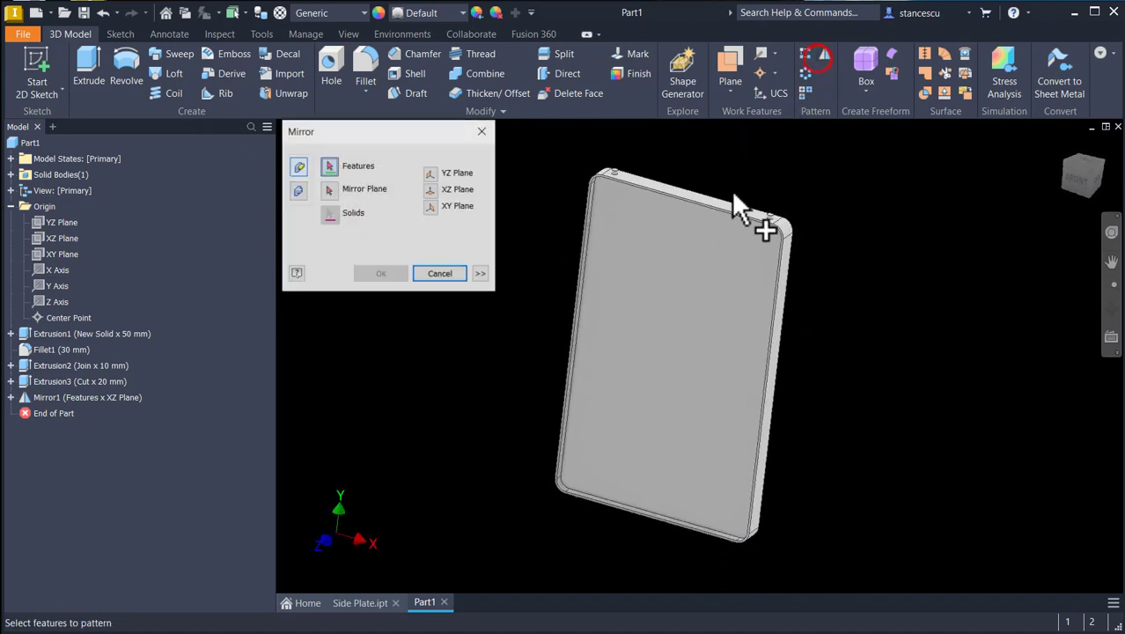
{"action": "left_click", "coordinate": [667, 265]}
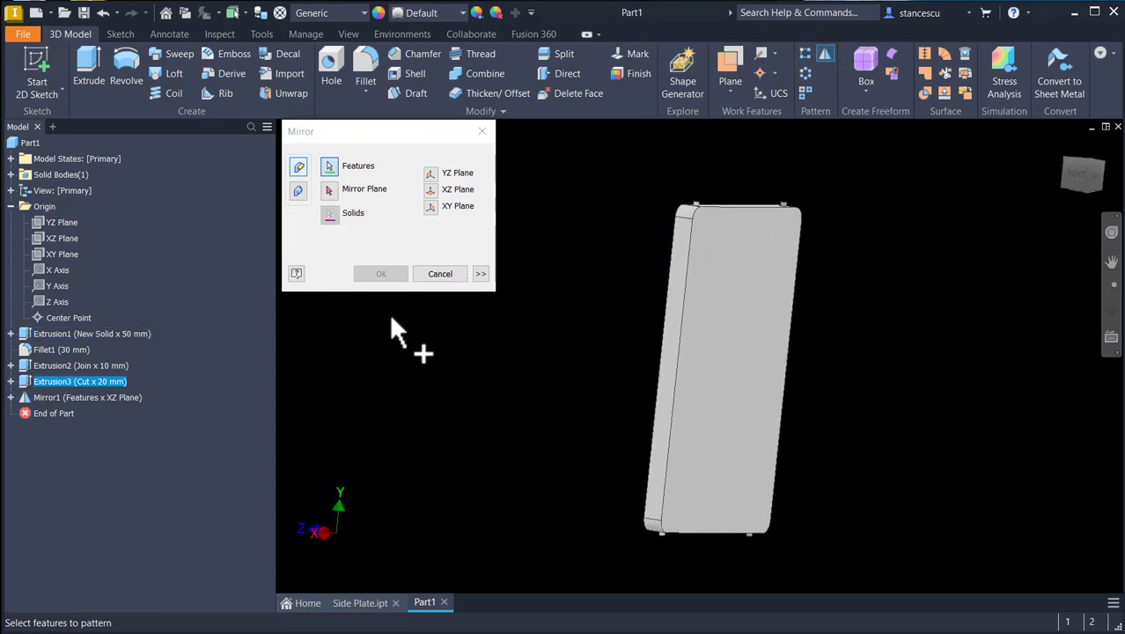
{"action": "left_click", "coordinate": [329, 190]}
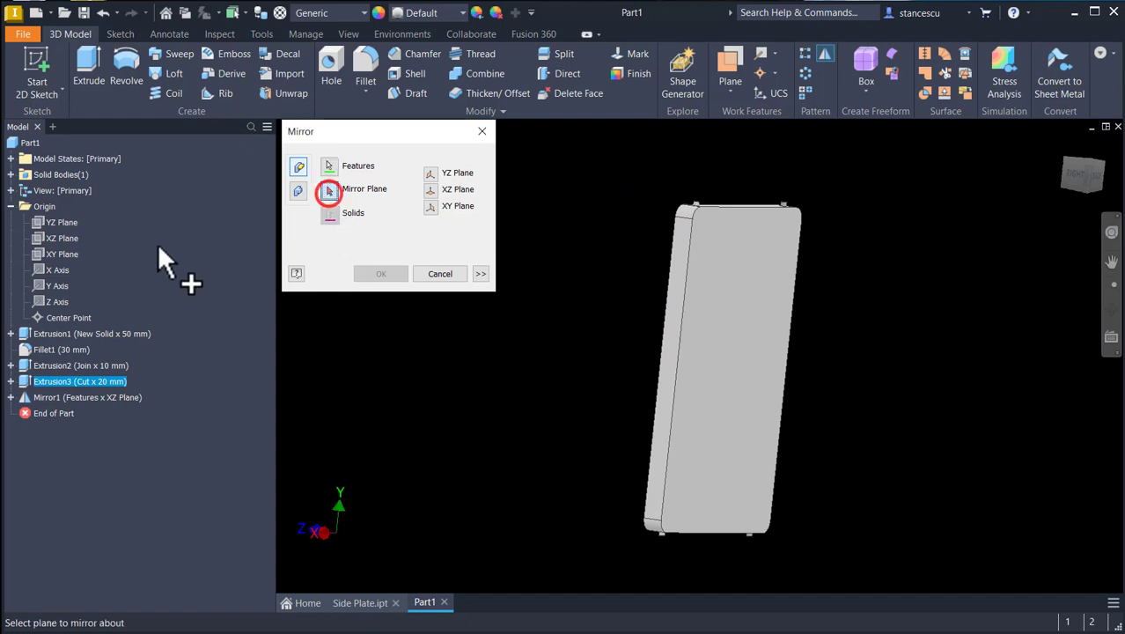
{"action": "left_click", "coordinate": [65, 254]}
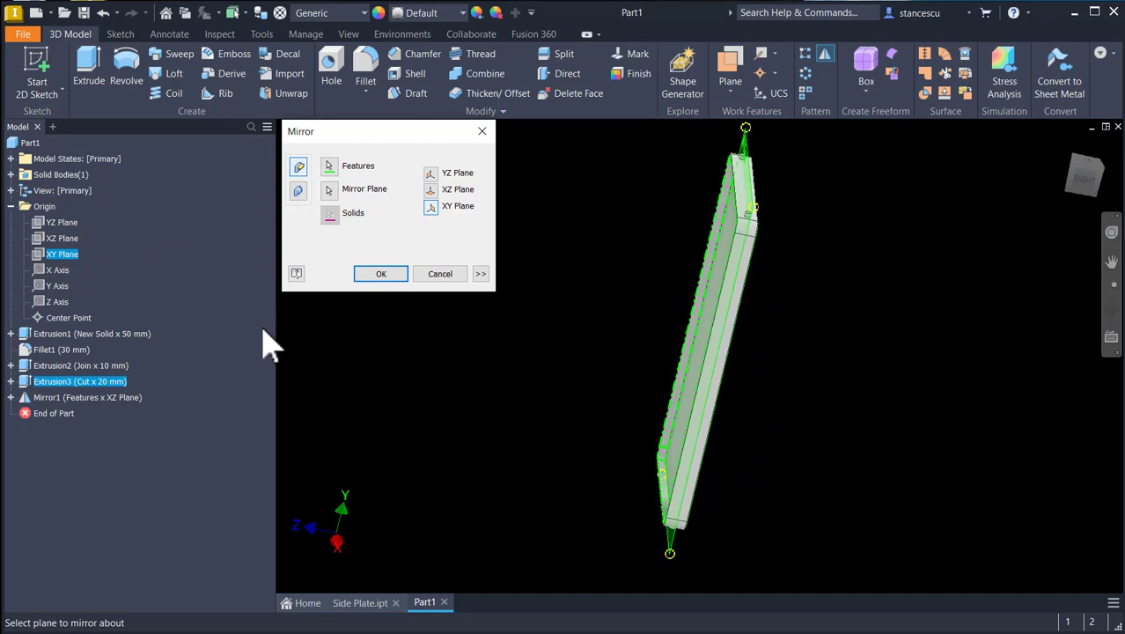
{"action": "left_click", "coordinate": [378, 275]}
{"action": "key", "text": "F6"}
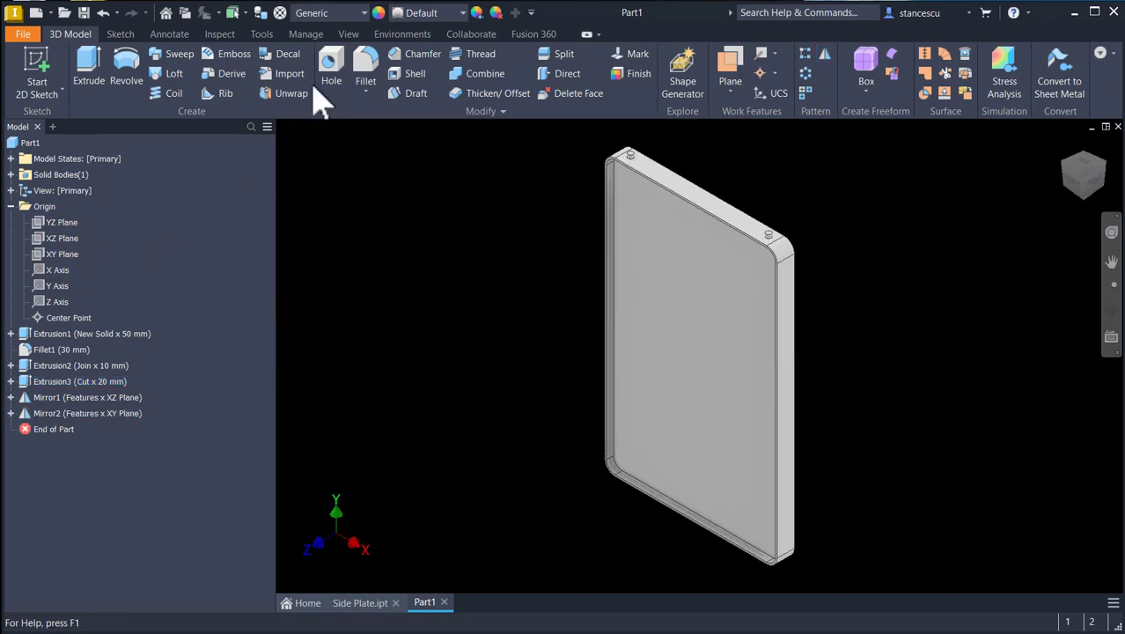
Assign the Steel, Carbon material to the part.
{"action": "left_click", "coordinate": [363, 14]}
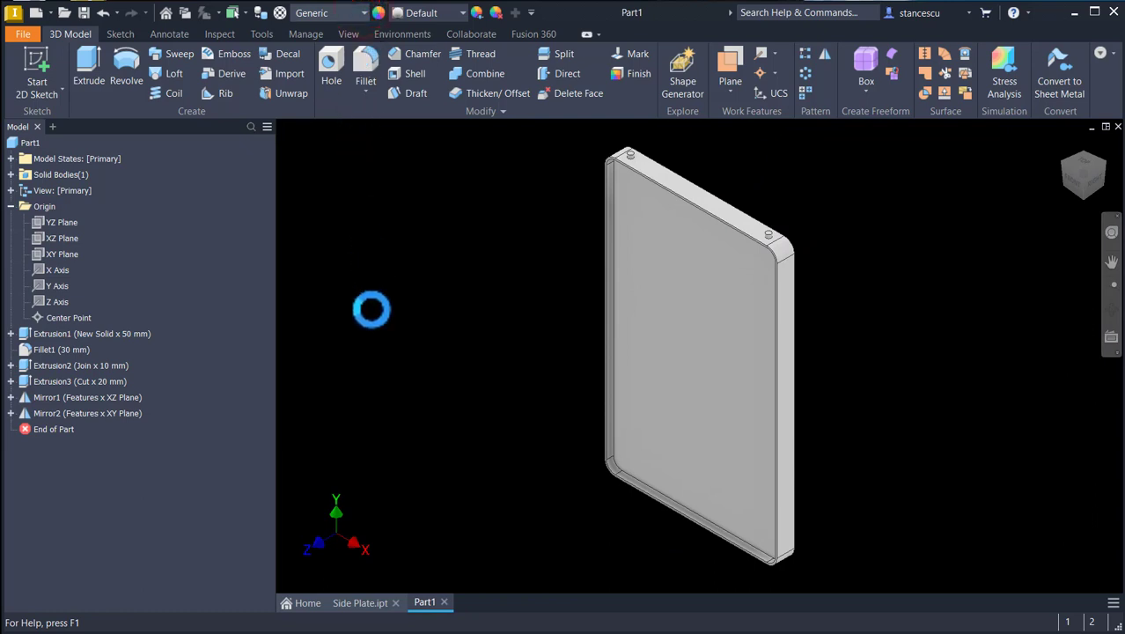
{"action": "scroll", "coordinate": [371, 308], "scroll_direction": "down", "scroll_amount": 12}
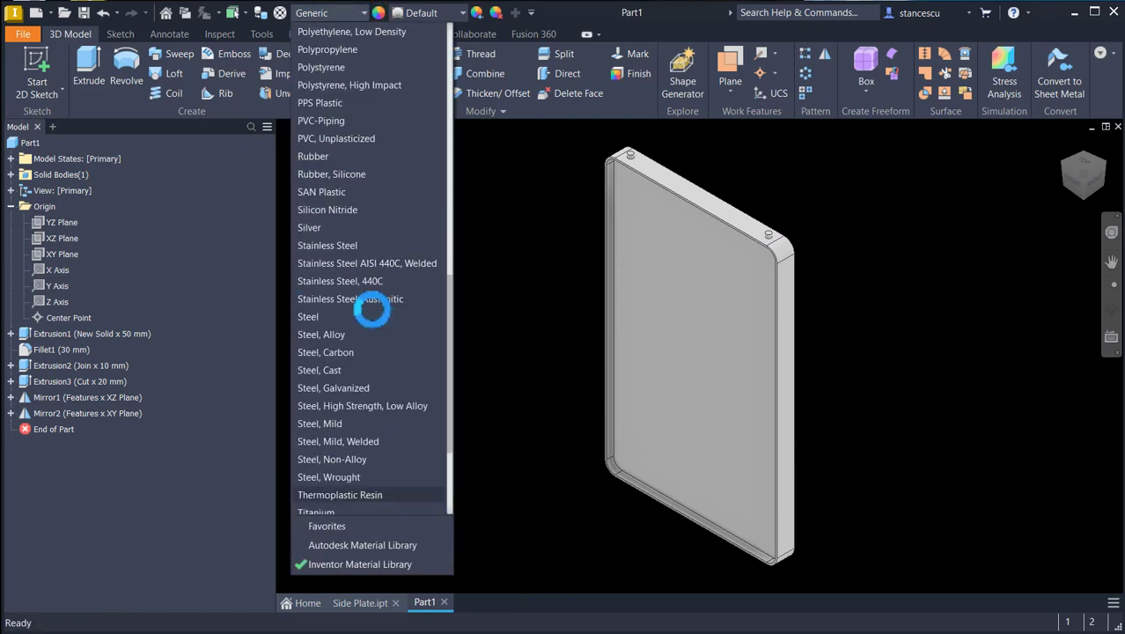
{"action": "left_click", "coordinate": [353, 353]}
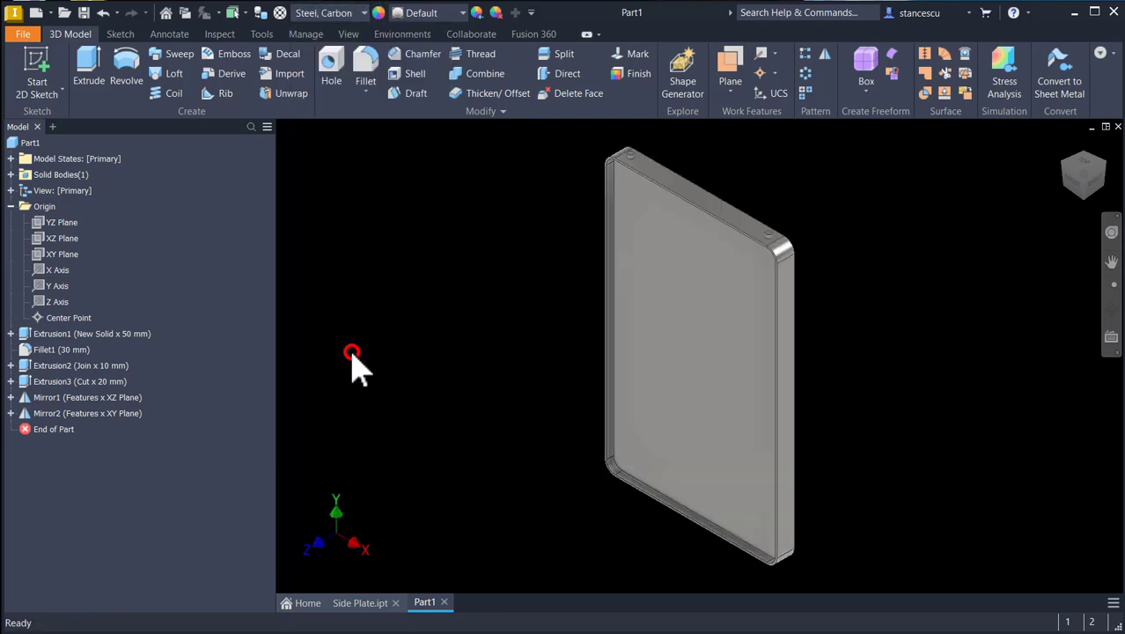
Apply the Blue - Wall Paint - Glossy appearance to the floor face of the plate's front pocket.
{"action": "left_click", "coordinate": [691, 384]}
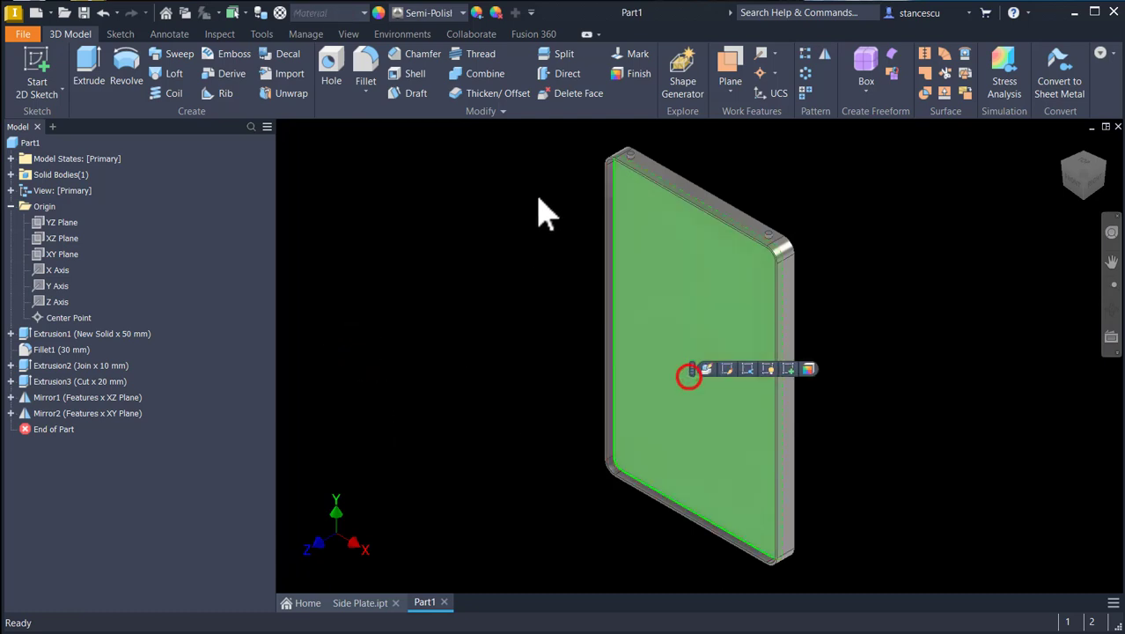
{"action": "left_click", "coordinate": [428, 19]}
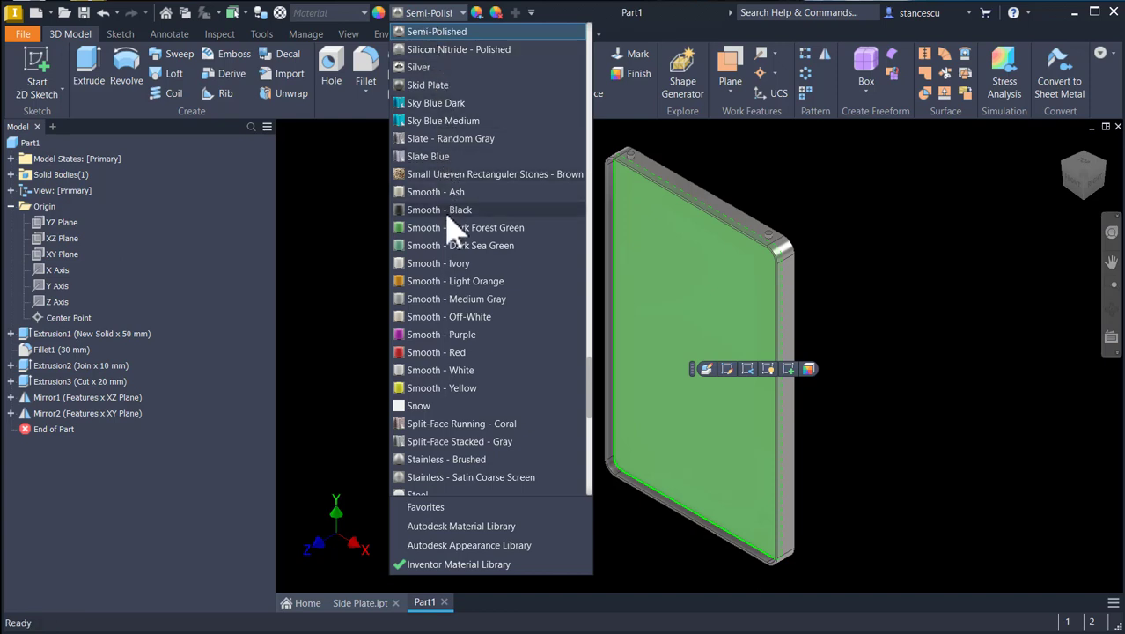
{"action": "scroll", "coordinate": [454, 227], "scroll_direction": "up", "scroll_amount": 20}
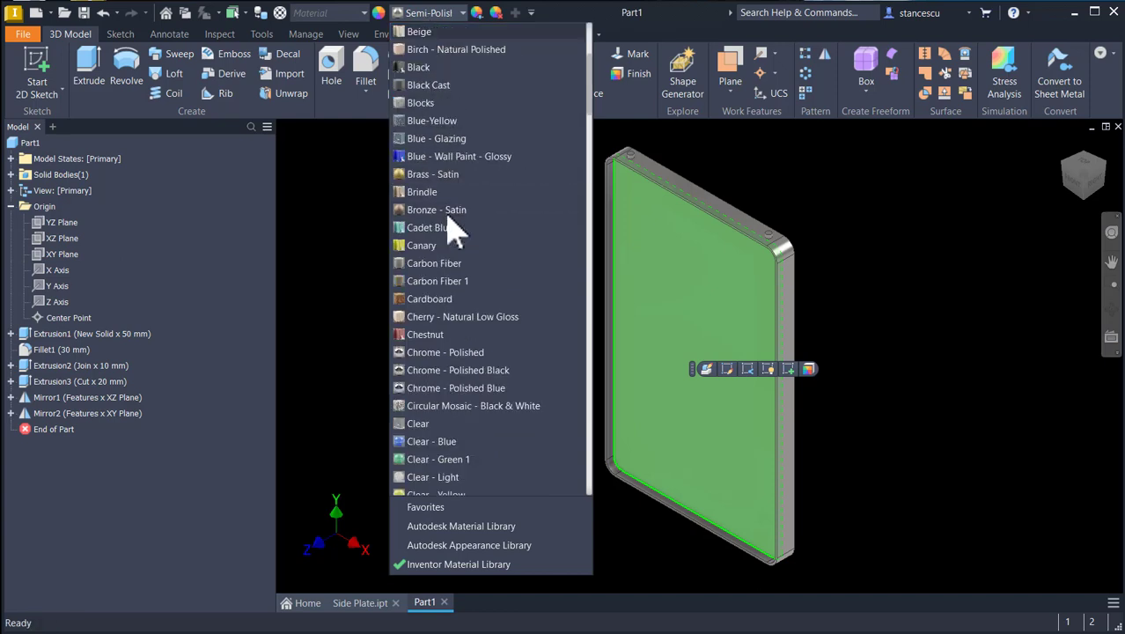
{"action": "left_click", "coordinate": [459, 157]}
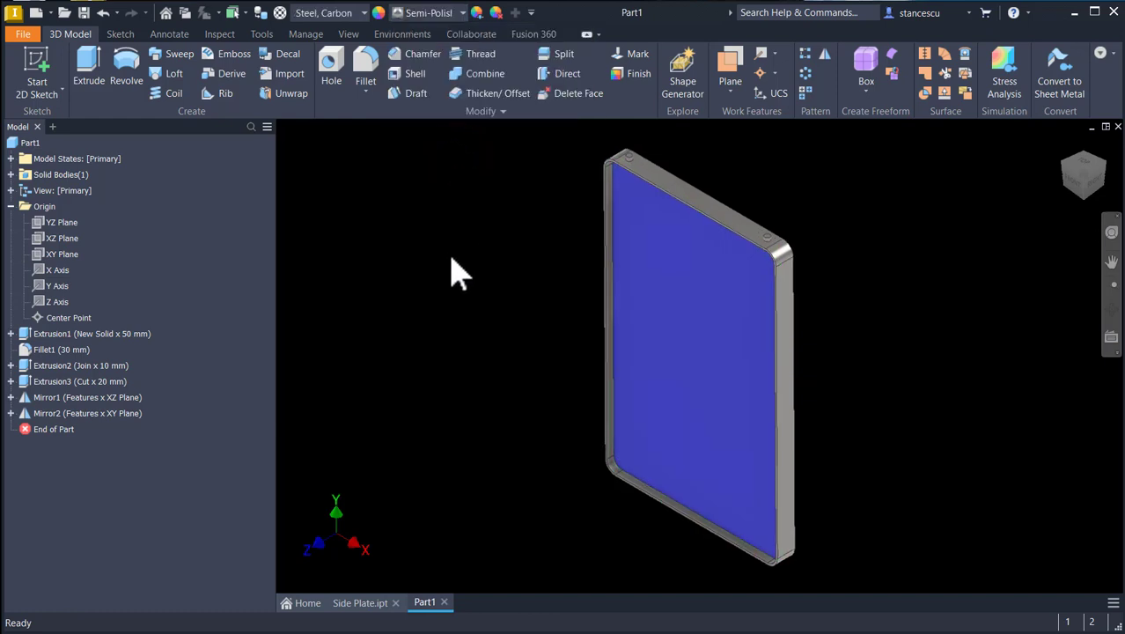
Apply the Red appearance to the floor face of the plate's back pocket and return to the home view.
{"action": "middle_click_drag", "start_coordinate": [451, 259], "coordinate": [667, 339], "text": "shift"}
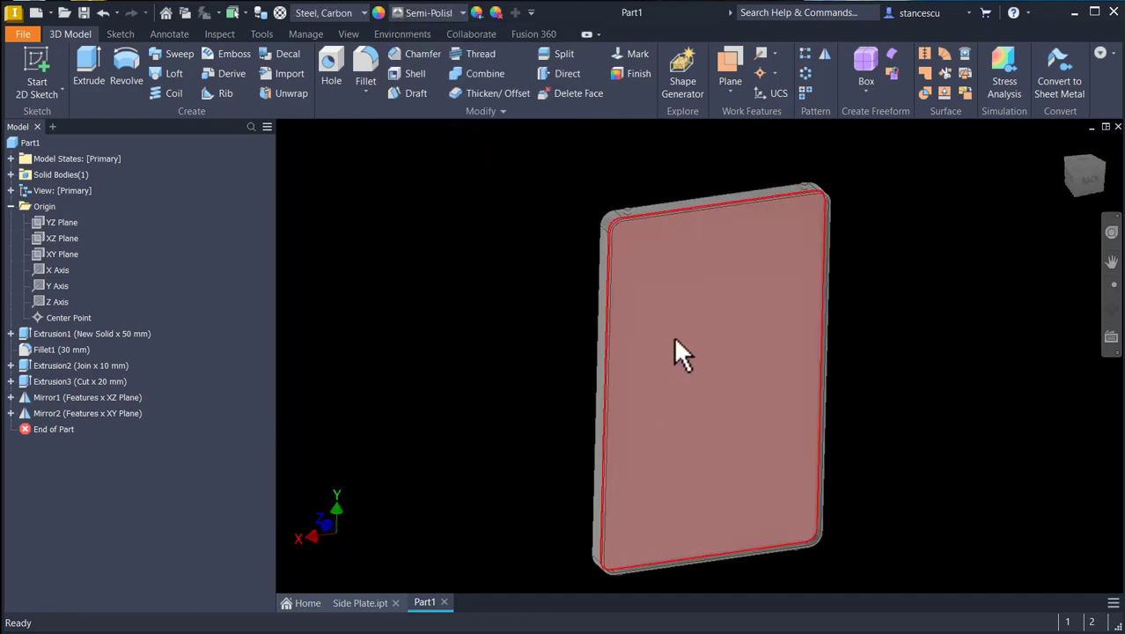
{"action": "left_click", "coordinate": [673, 335]}
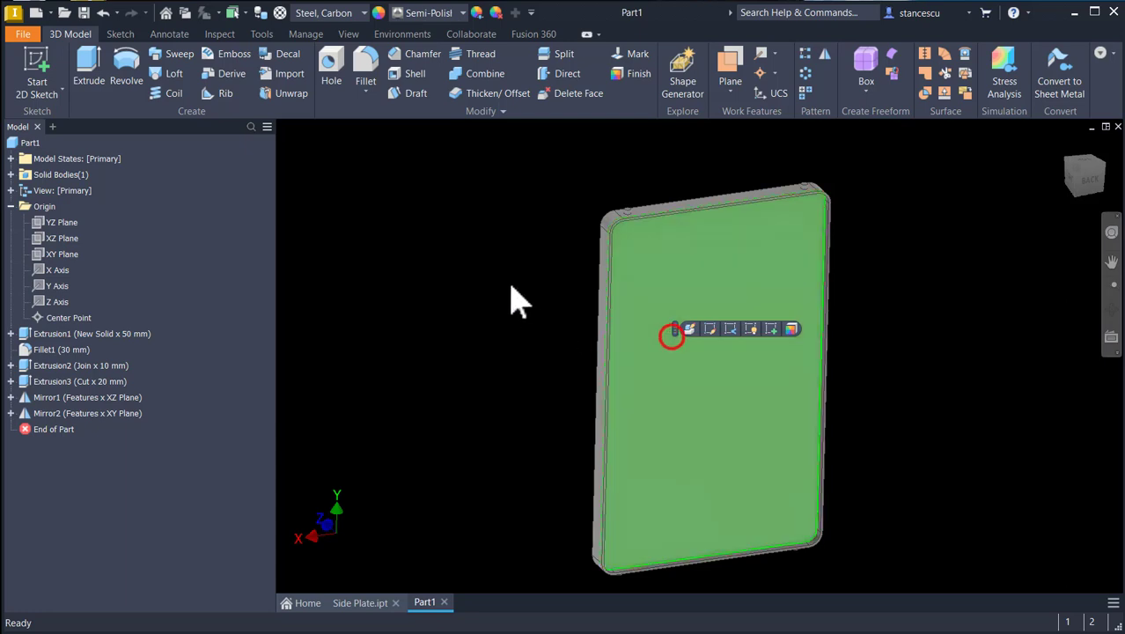
{"action": "left_click", "coordinate": [451, 14]}
{"action": "scroll", "coordinate": [471, 198], "scroll_direction": "up", "scroll_amount": 4}
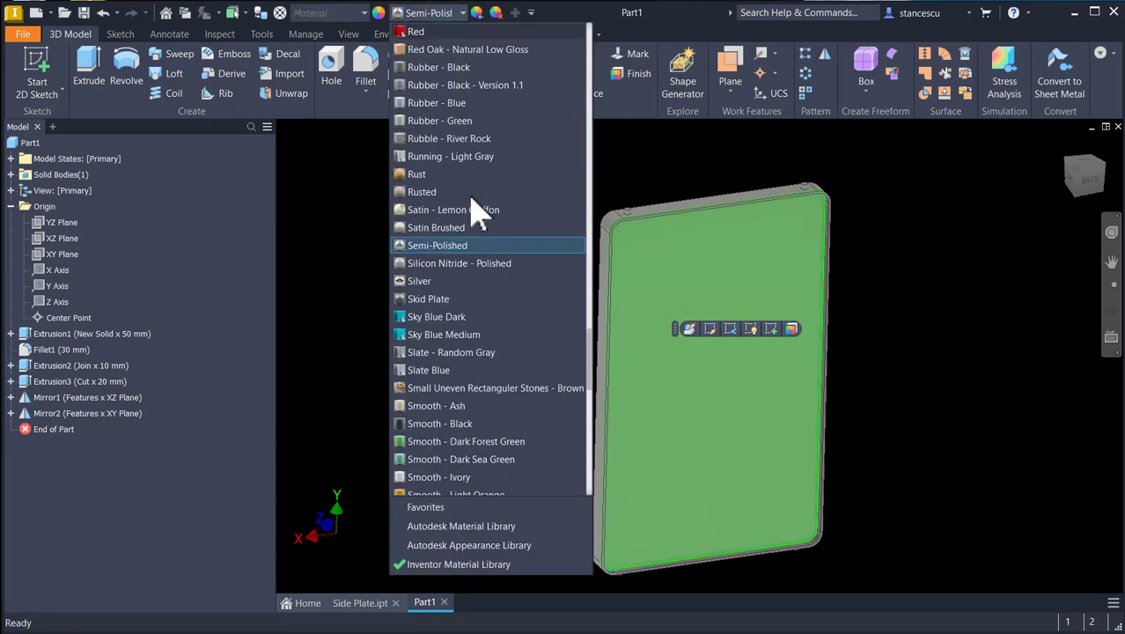
{"action": "left_click", "coordinate": [417, 36]}
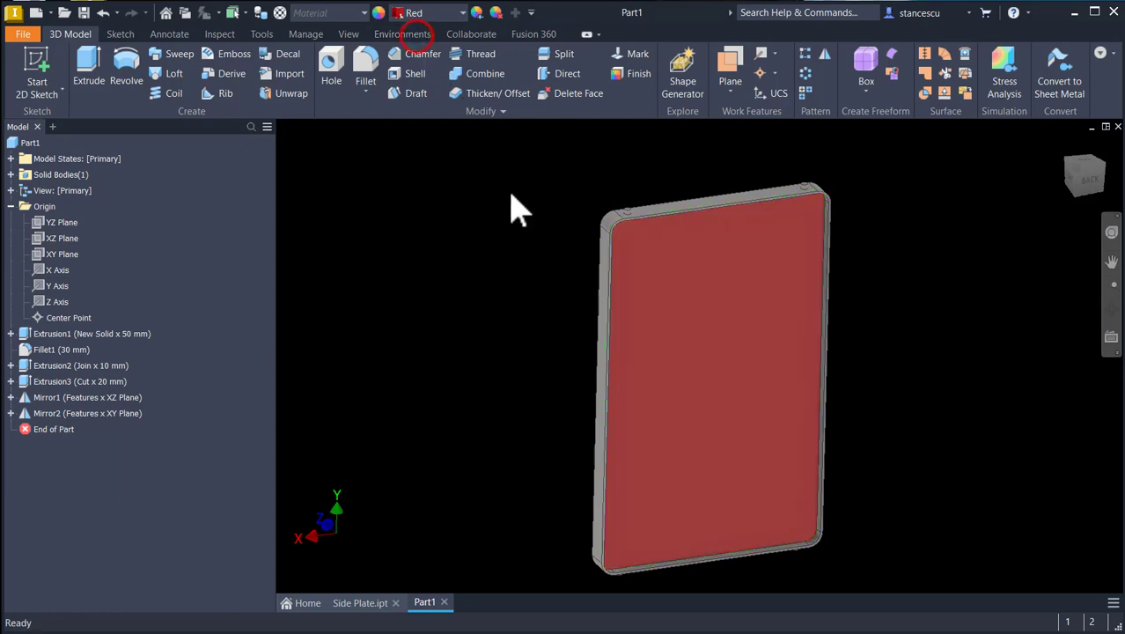
{"action": "left_click", "coordinate": [498, 195]}
{"action": "key", "text": "F6"}
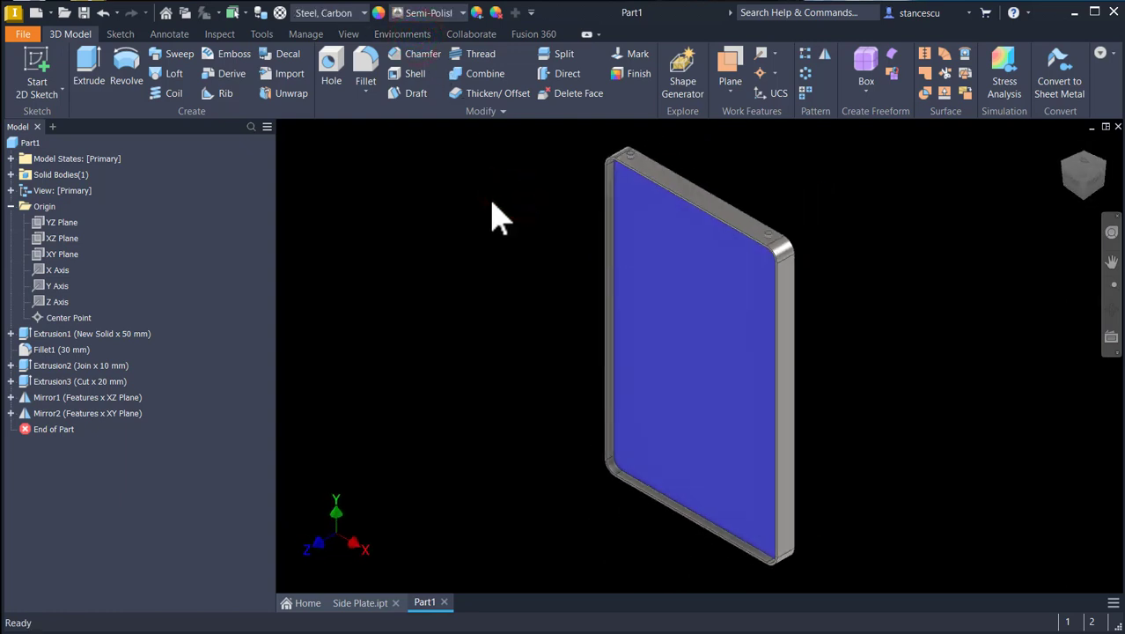
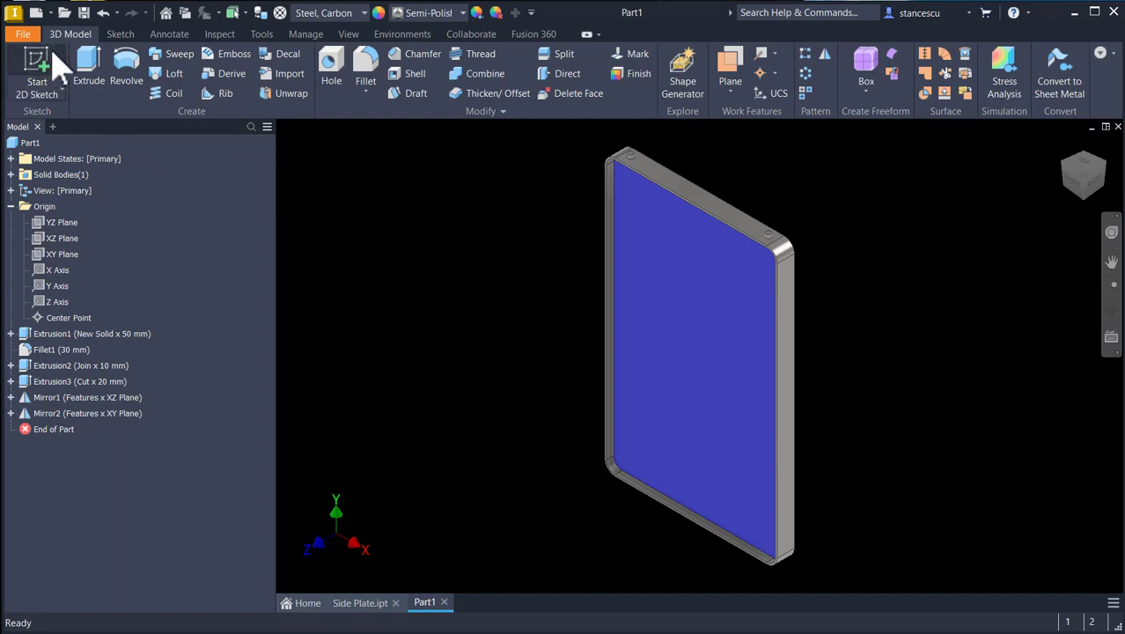
Save the part as Tray in the tutorial's project folder and collapse the Origin folder.
{"action": "key", "text": "ctrl+s"}
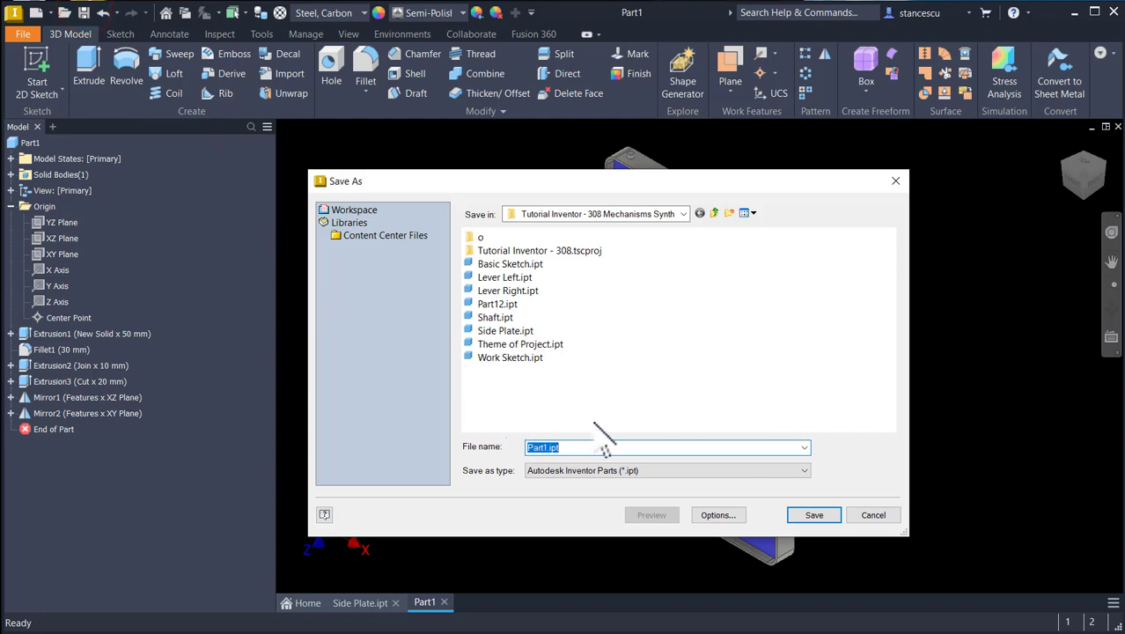
{"action": "type", "text": "Tray"}
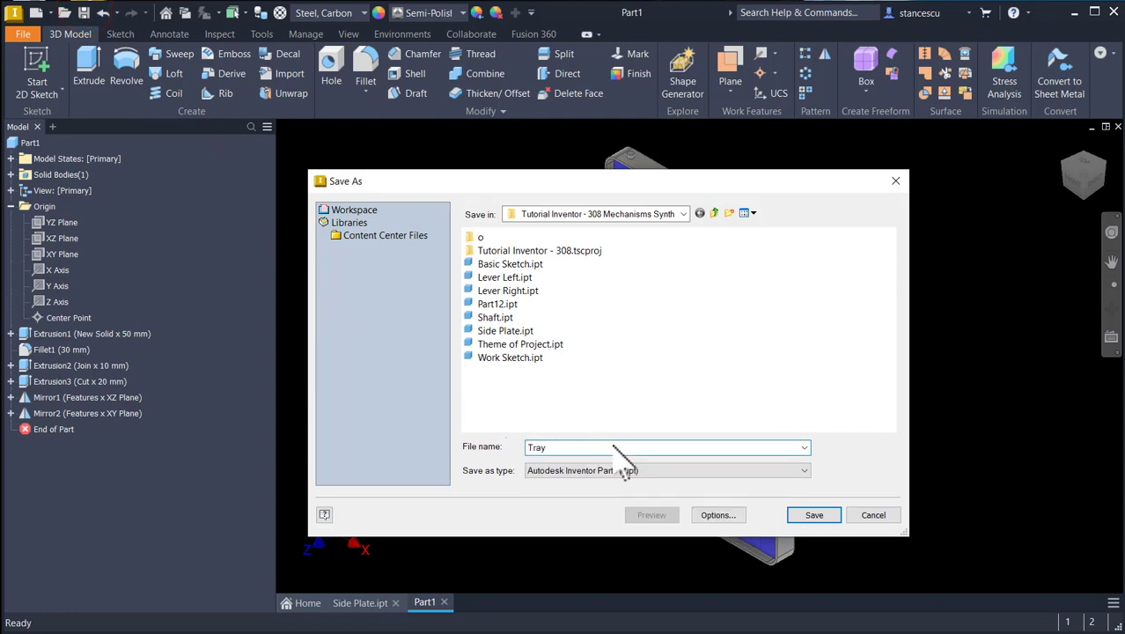
{"action": "left_click", "coordinate": [815, 517]}
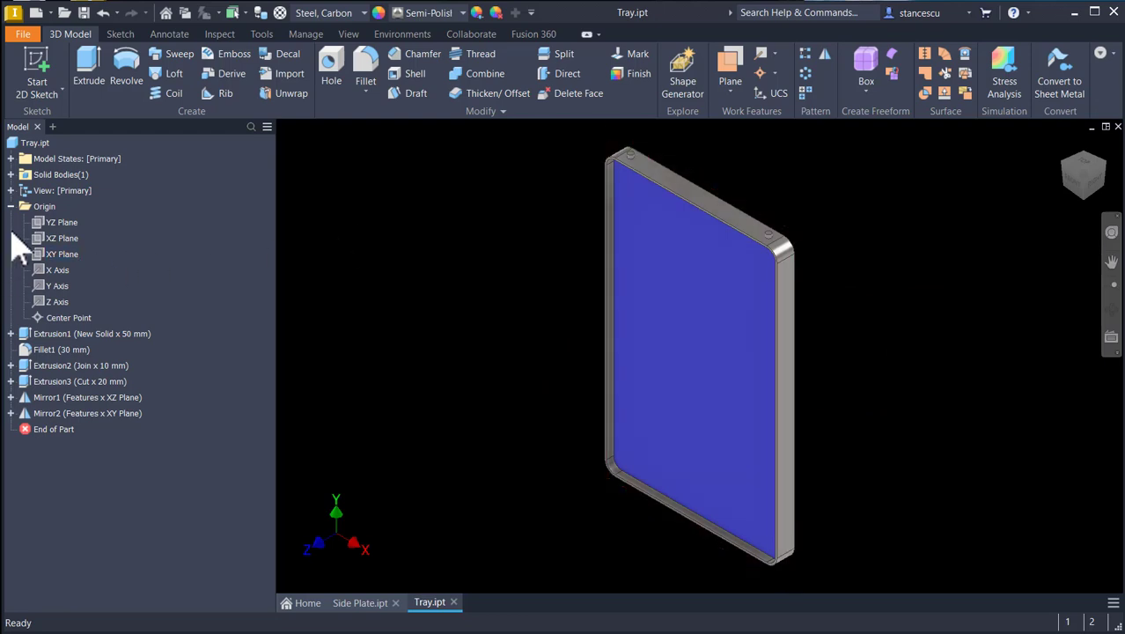
{"action": "left_click", "coordinate": [11, 207]}
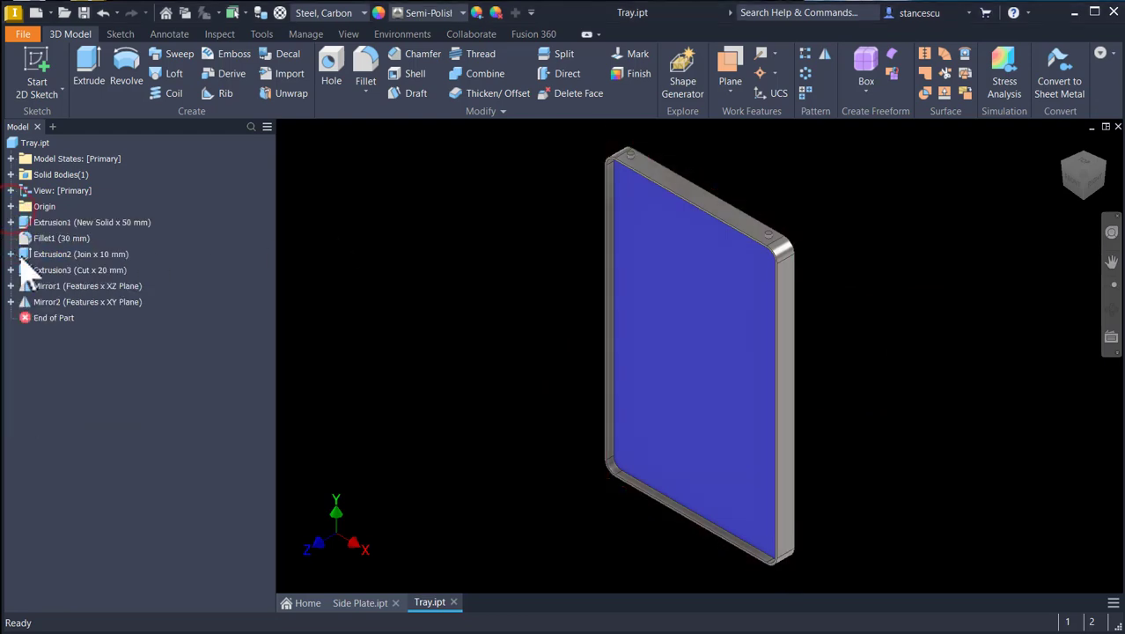
Create a new assembly from the metric Standard (mm).iam template and close the Tray and Side Plate files.
{"action": "left_click", "coordinate": [36, 14]}
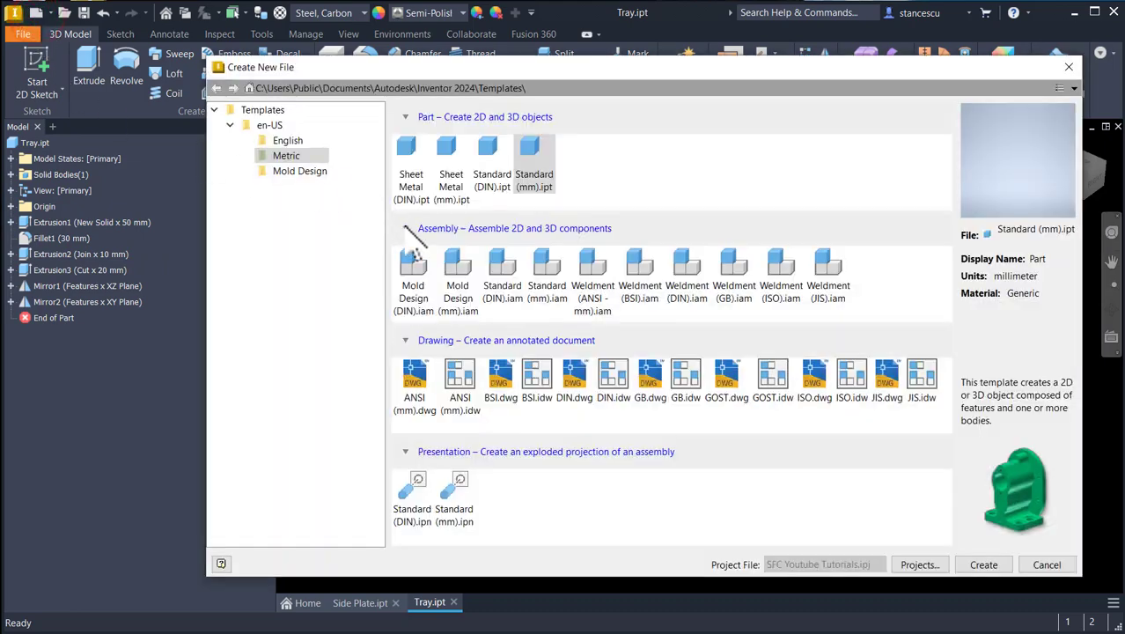
{"action": "double_click", "coordinate": [549, 275]}
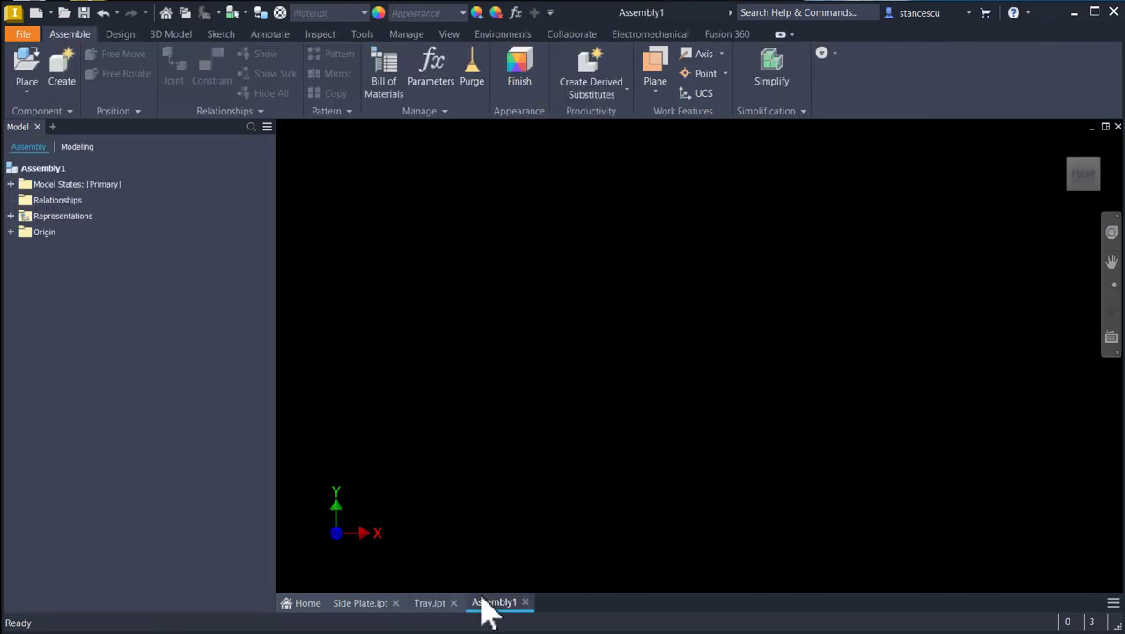
{"action": "left_click", "coordinate": [451, 603]}
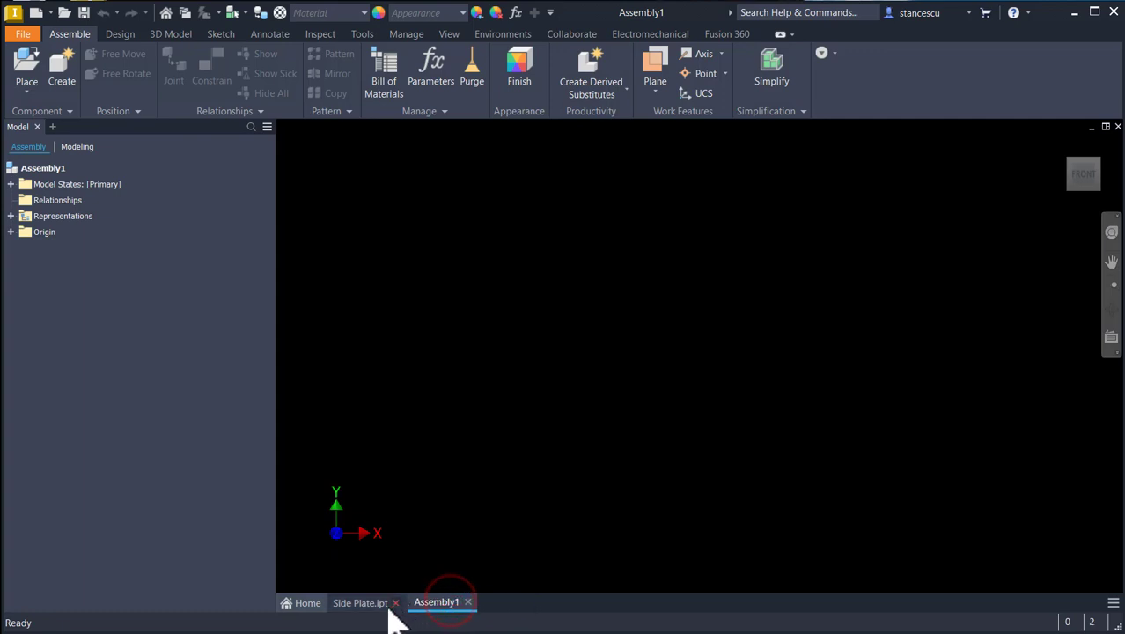
{"action": "left_click", "coordinate": [395, 602]}
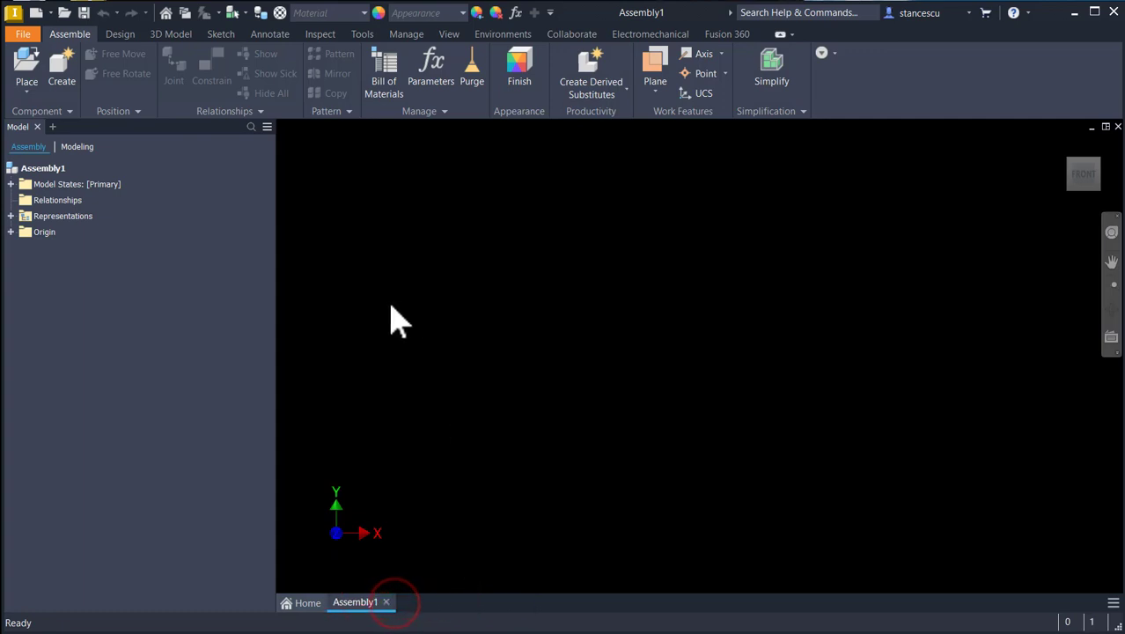
Place one Side Plate.ipt component in the assembly, grounded at the origin.
{"action": "left_click", "coordinate": [26, 77]}
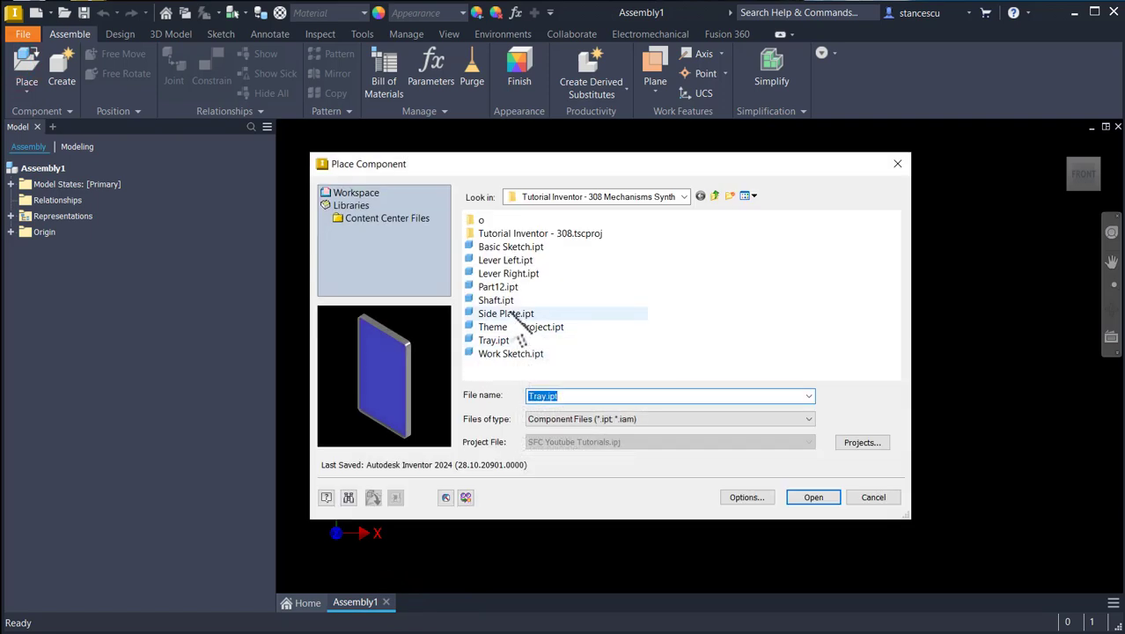
{"action": "double_click", "coordinate": [506, 313]}
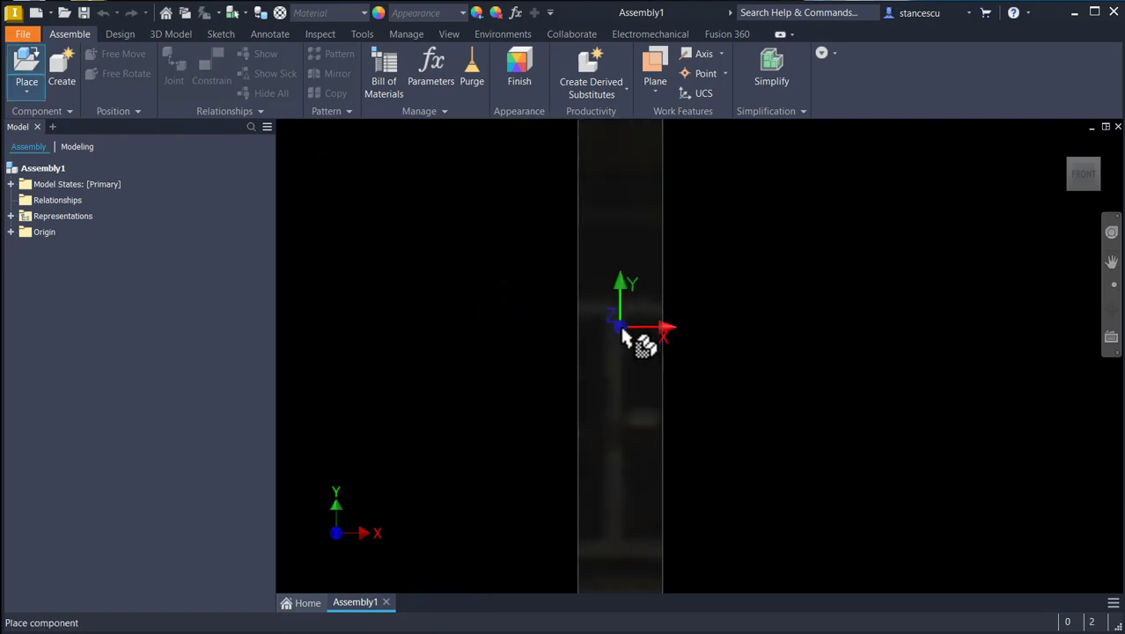
{"action": "right_click", "coordinate": [622, 334]}
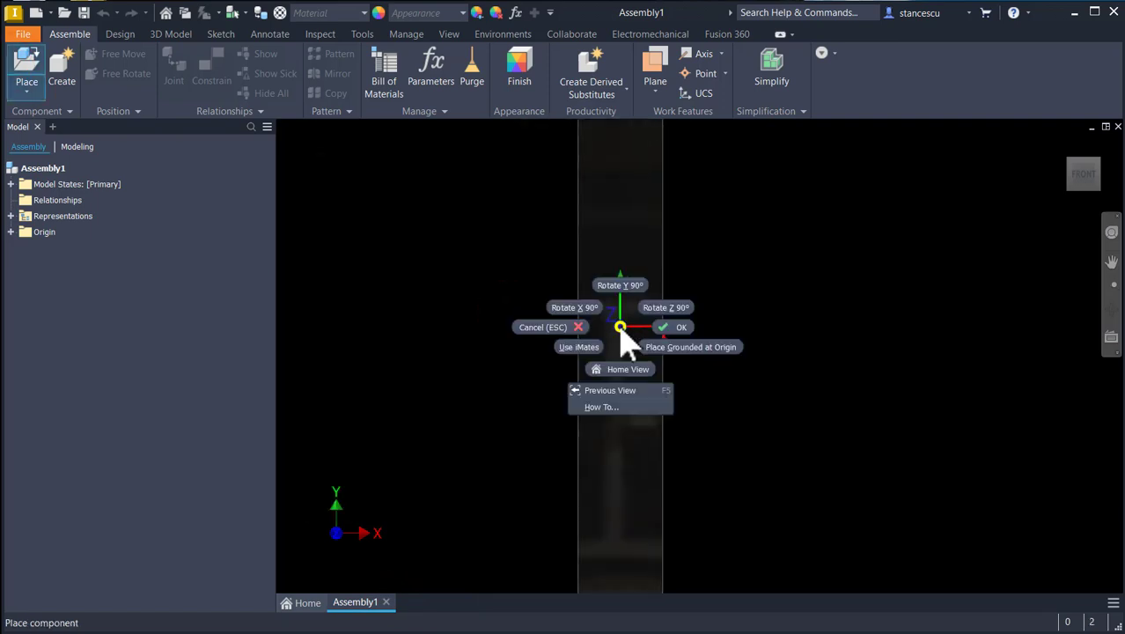
{"action": "left_click", "coordinate": [662, 356]}
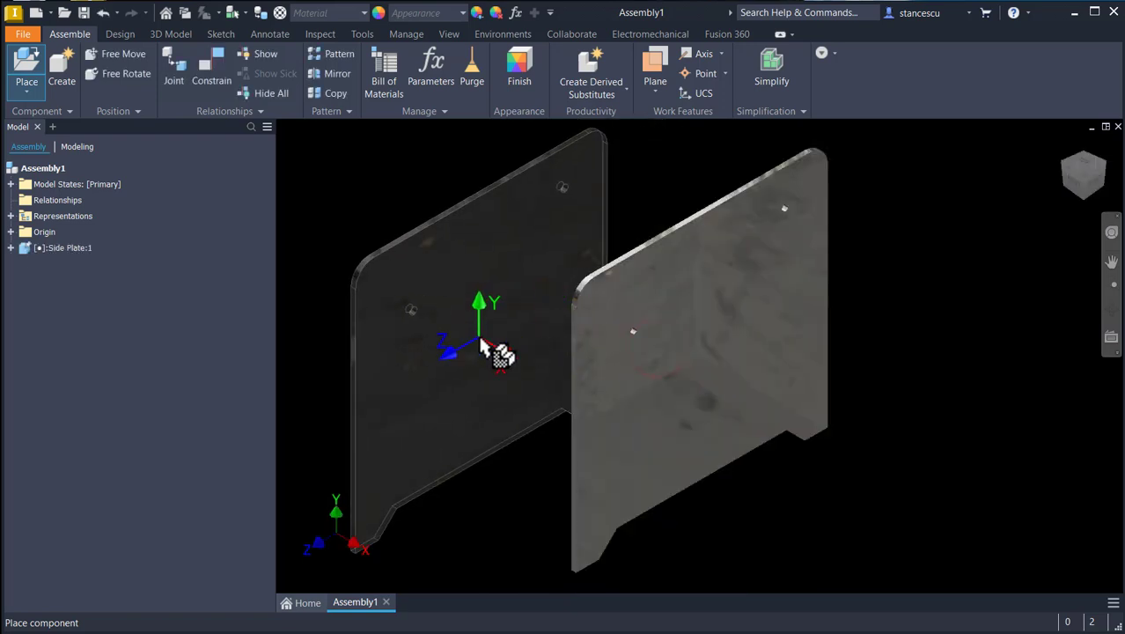
{"action": "key", "text": "Escape"}
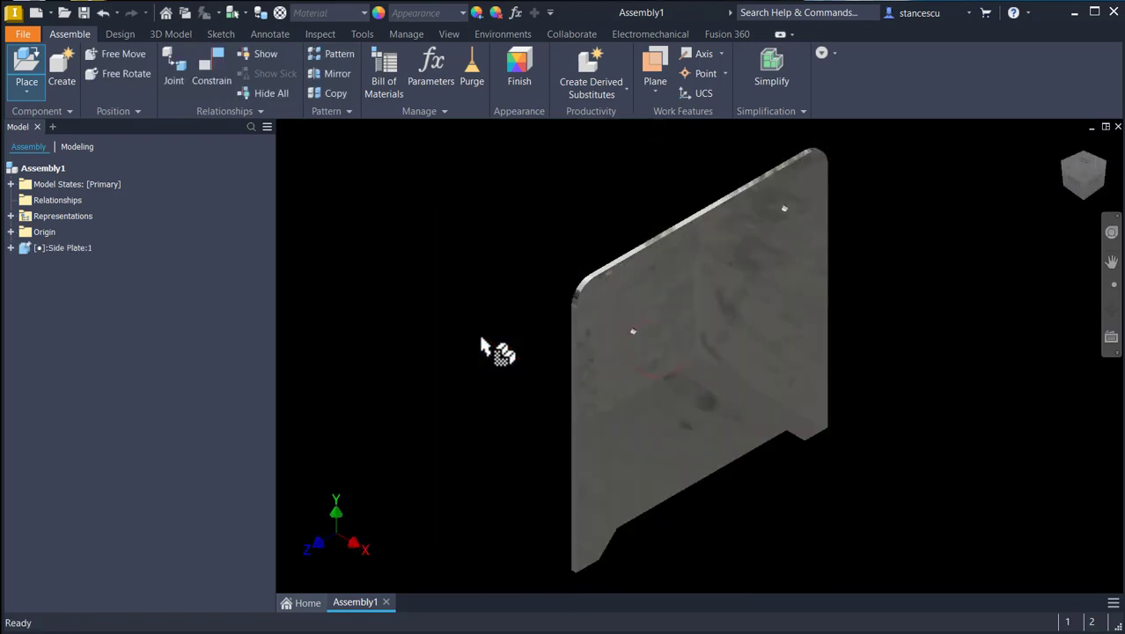
Change the in-canvas color scheme to Presentation in the application options.
{"action": "key", "text": "alt"}
{"action": "key", "text": "alt"}
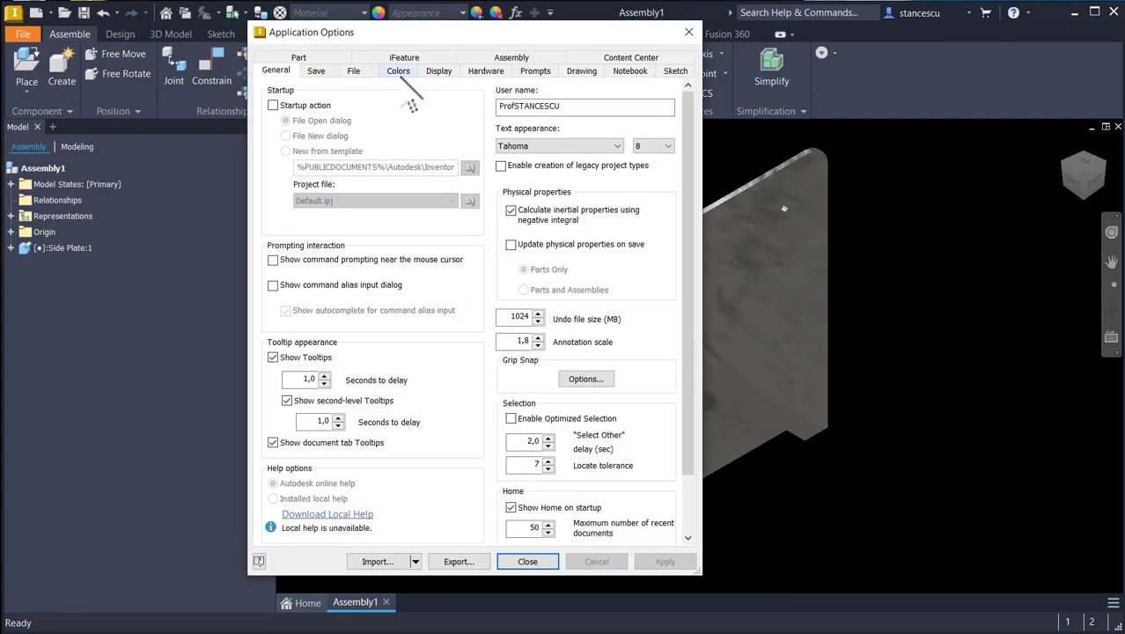
{"action": "left_click", "coordinate": [398, 72]}
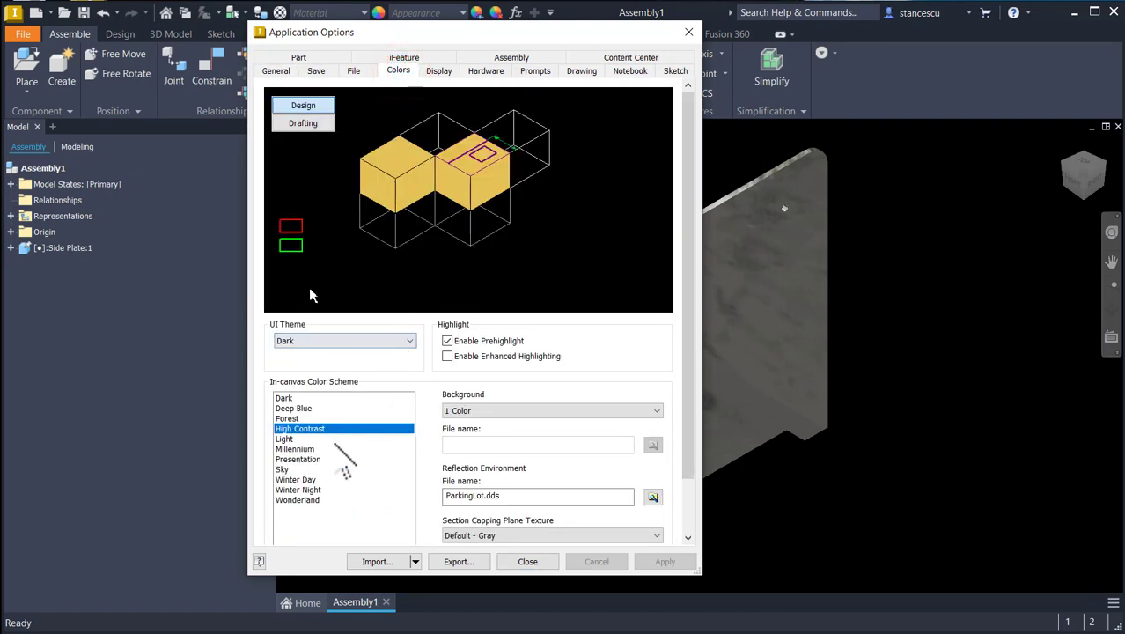
{"action": "left_click", "coordinate": [298, 458]}
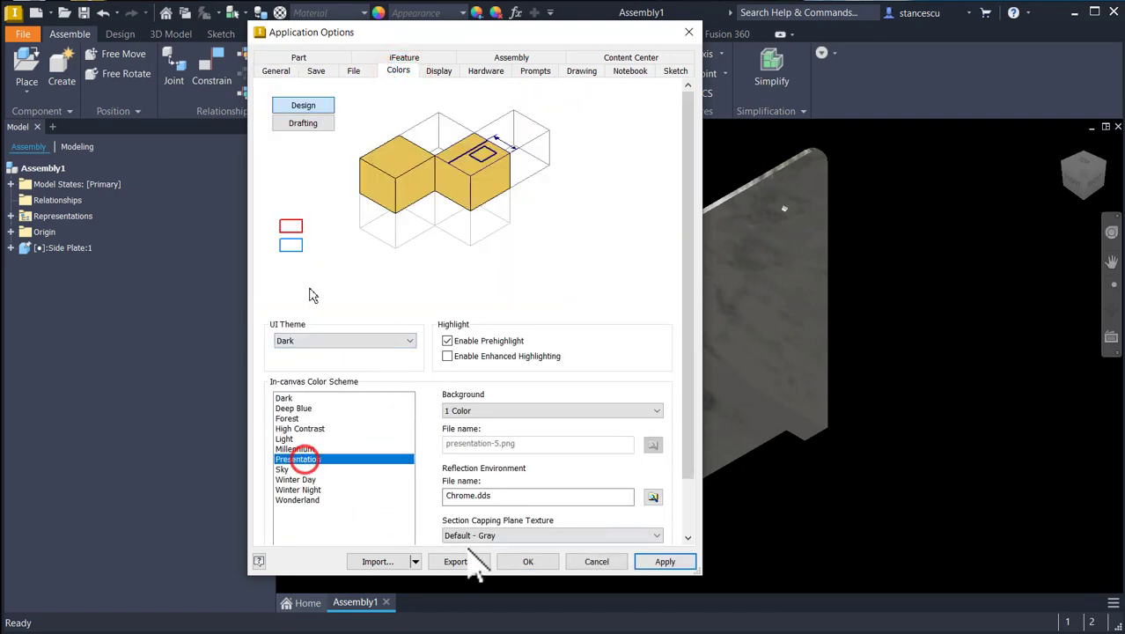
{"action": "left_click", "coordinate": [528, 561]}
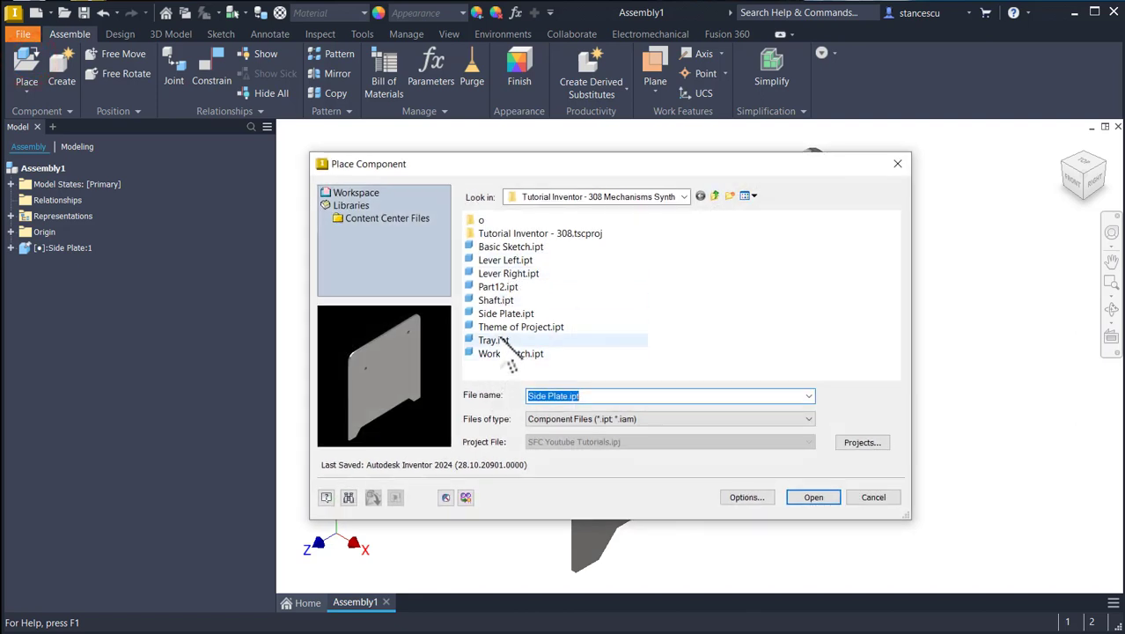
Place two instances of Shaft.ipt freely above the side plate's upper edge.
{"action": "double_click", "coordinate": [510, 314]}
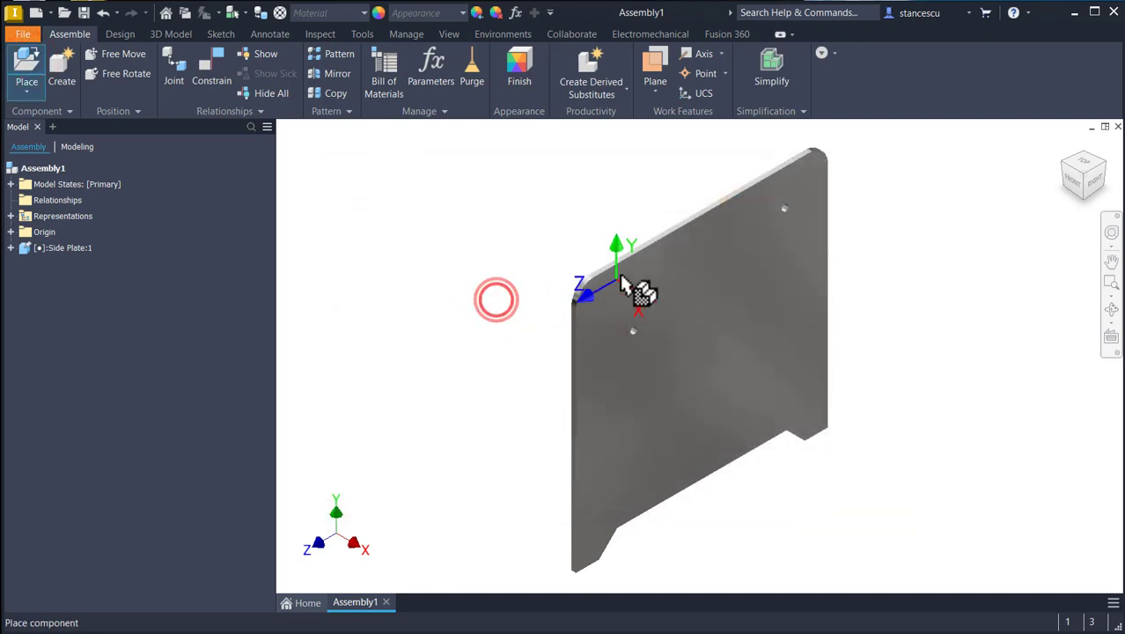
{"action": "left_click", "coordinate": [586, 218]}
{"action": "left_click", "coordinate": [714, 157]}
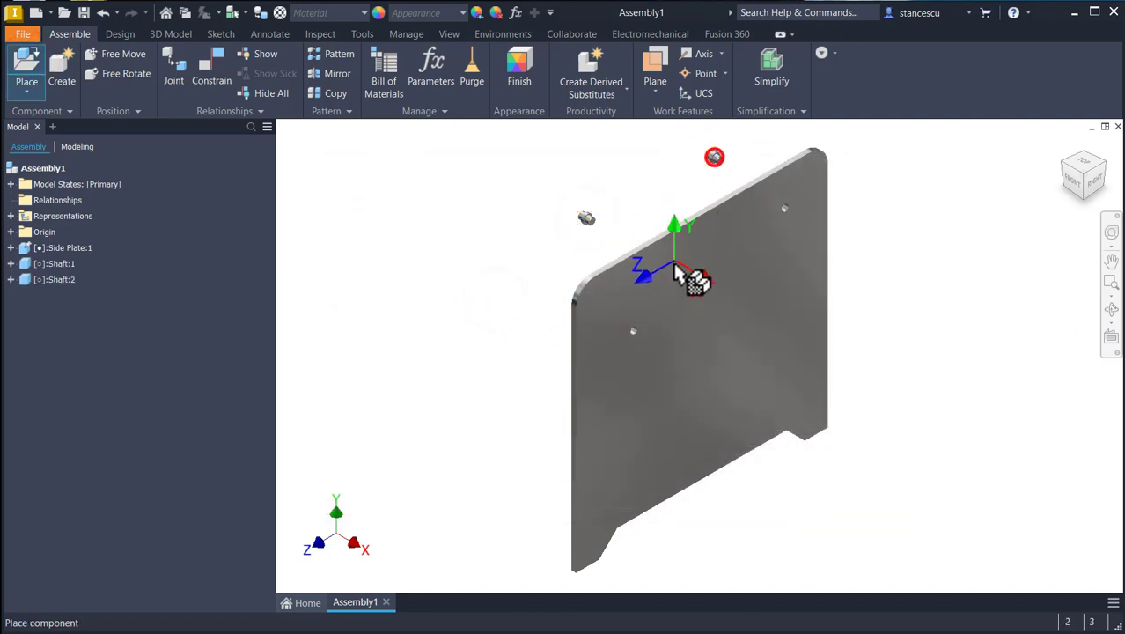
{"action": "key", "text": "Escape"}
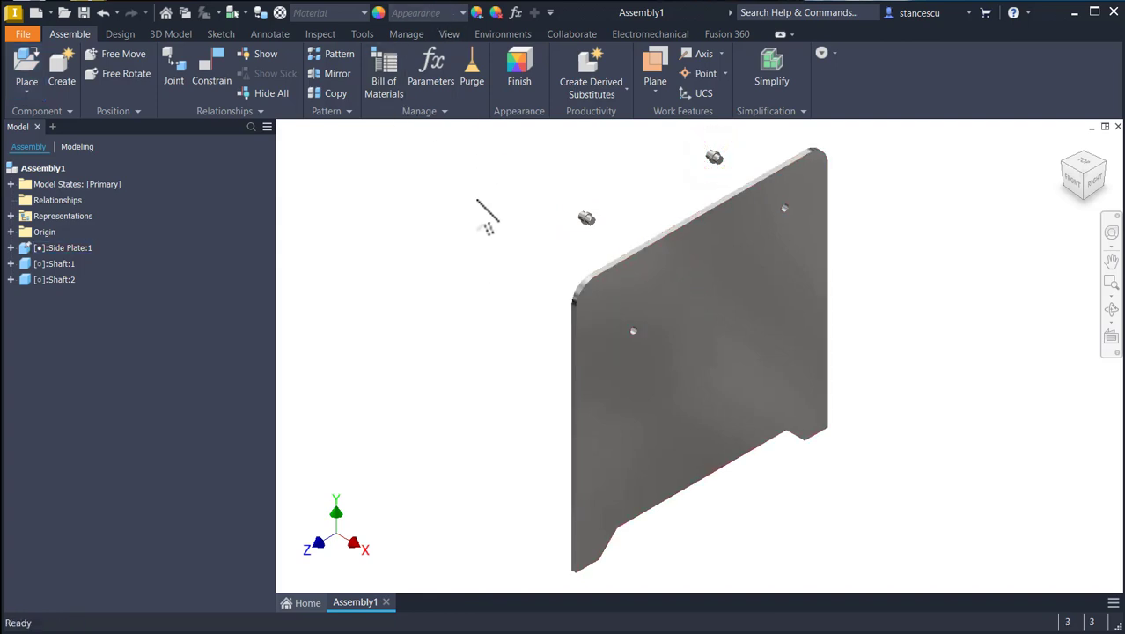
Add an Insert constraint with 0 mm offset seating the first shaft in the side plate's lower hole.
{"action": "scroll", "coordinate": [577, 207], "scroll_direction": "up", "scroll_amount": 3}
{"action": "middle_click_drag", "start_coordinate": [658, 272], "coordinate": [723, 321]}
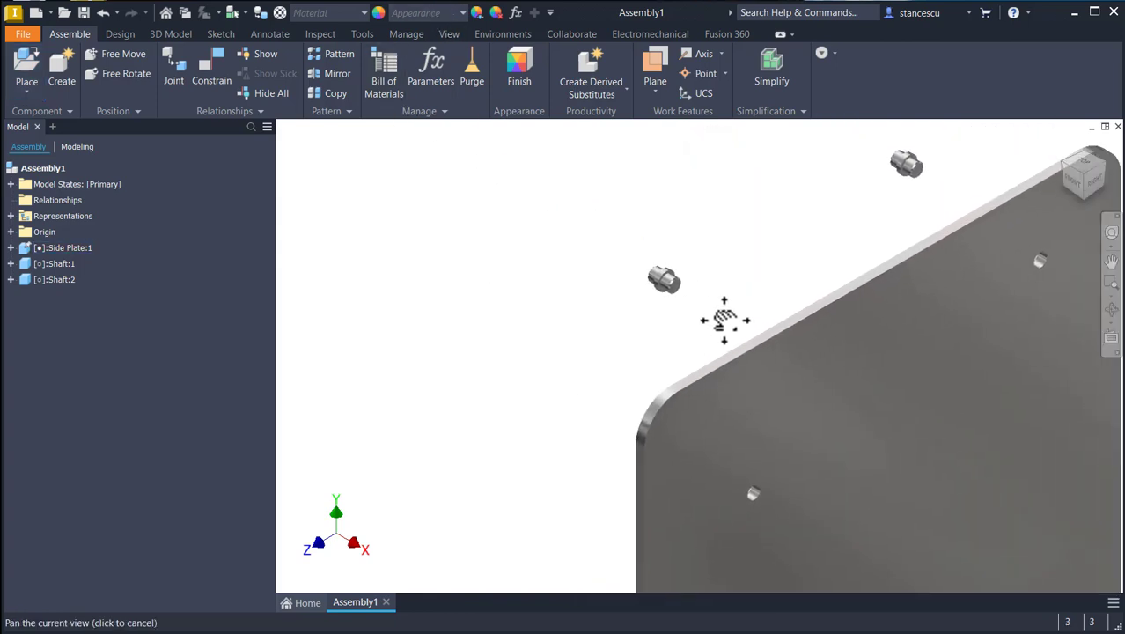
{"action": "left_click", "coordinate": [217, 75]}
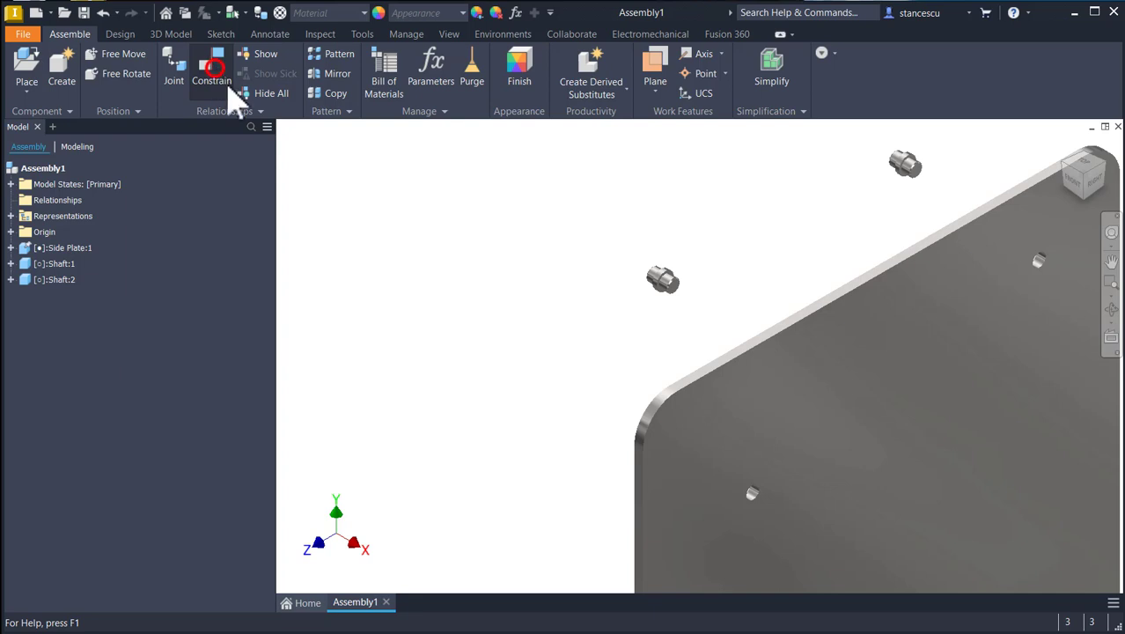
{"action": "left_click", "coordinate": [371, 194]}
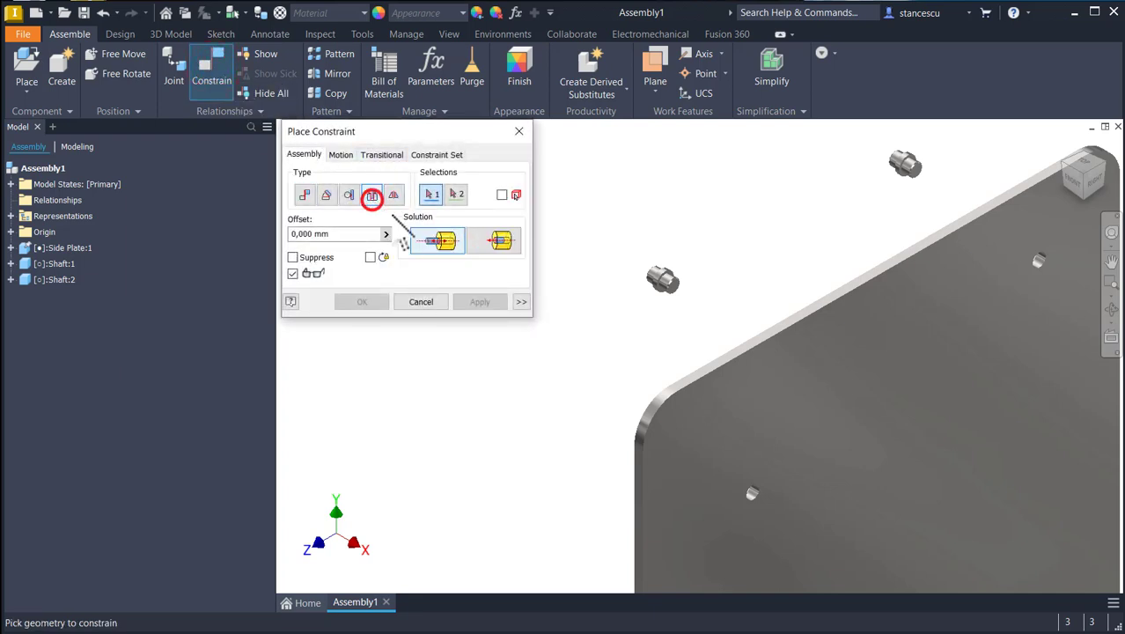
{"action": "left_click", "coordinate": [658, 277]}
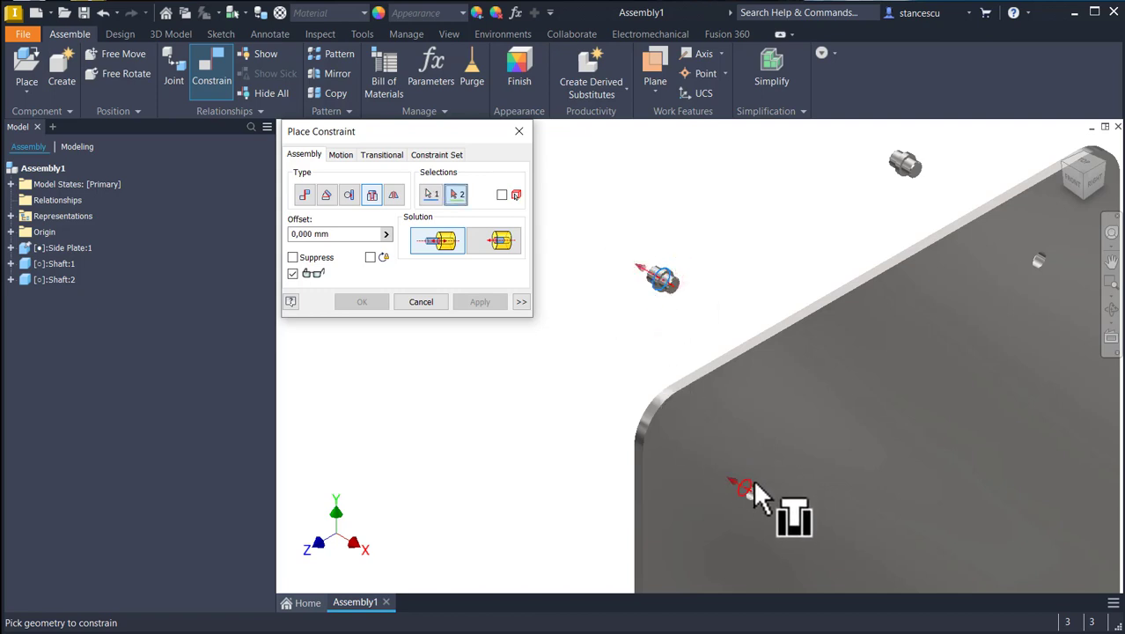
{"action": "left_click", "coordinate": [752, 484]}
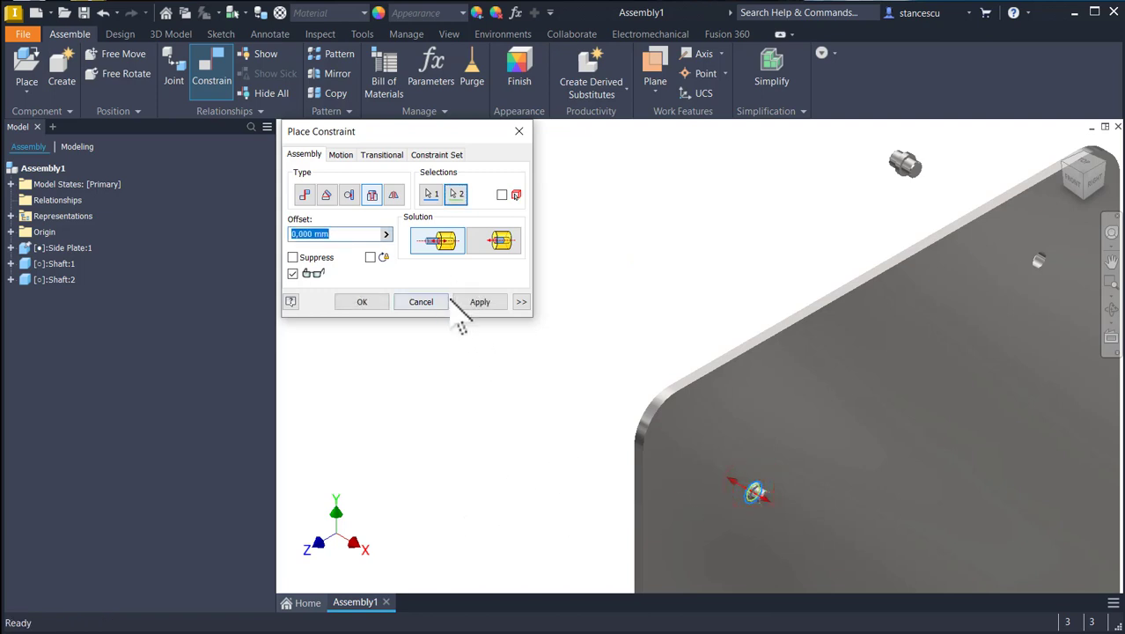
{"action": "left_click", "coordinate": [480, 302]}
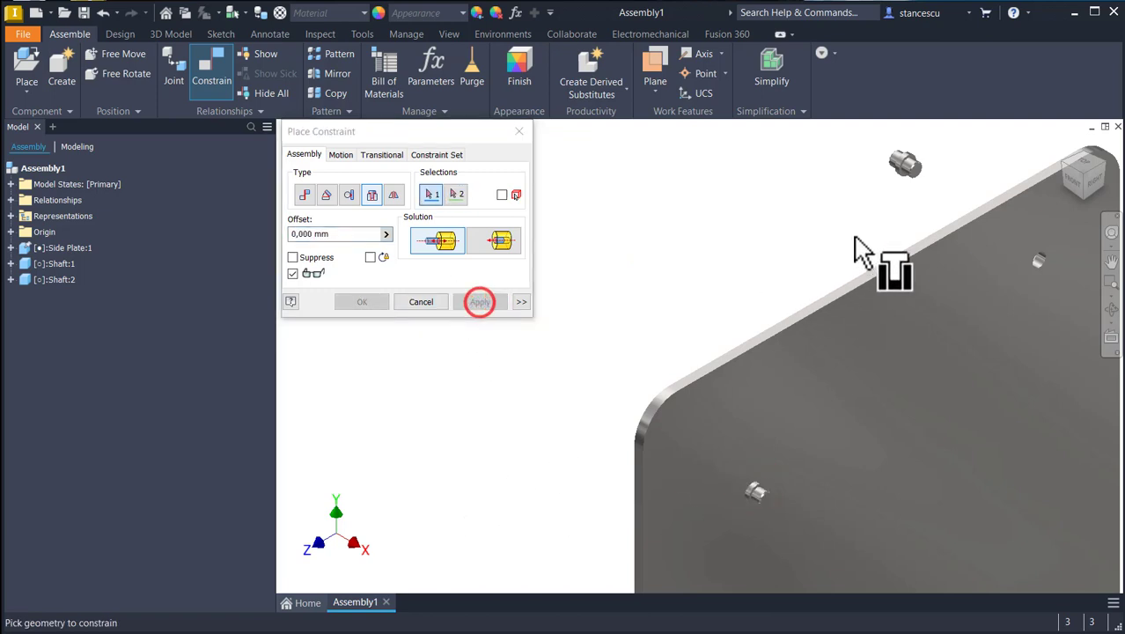
Add an Insert constraint with 0 mm offset seating the remaining loose shaft in the side plate's upper hole.
{"action": "left_click", "coordinate": [896, 174]}
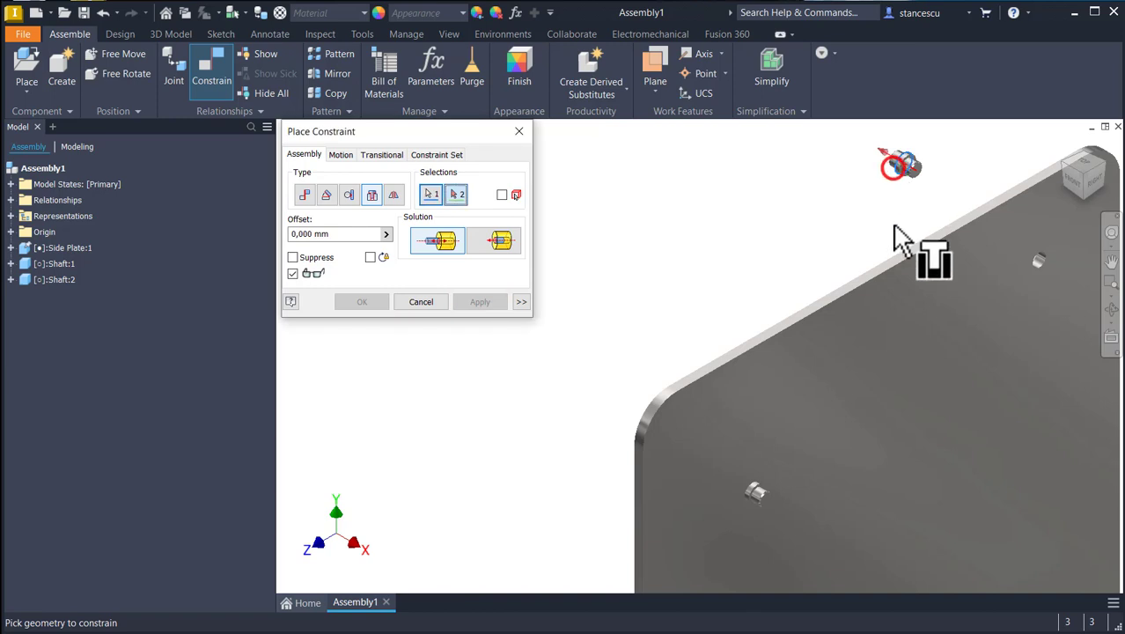
{"action": "left_click", "coordinate": [1040, 259]}
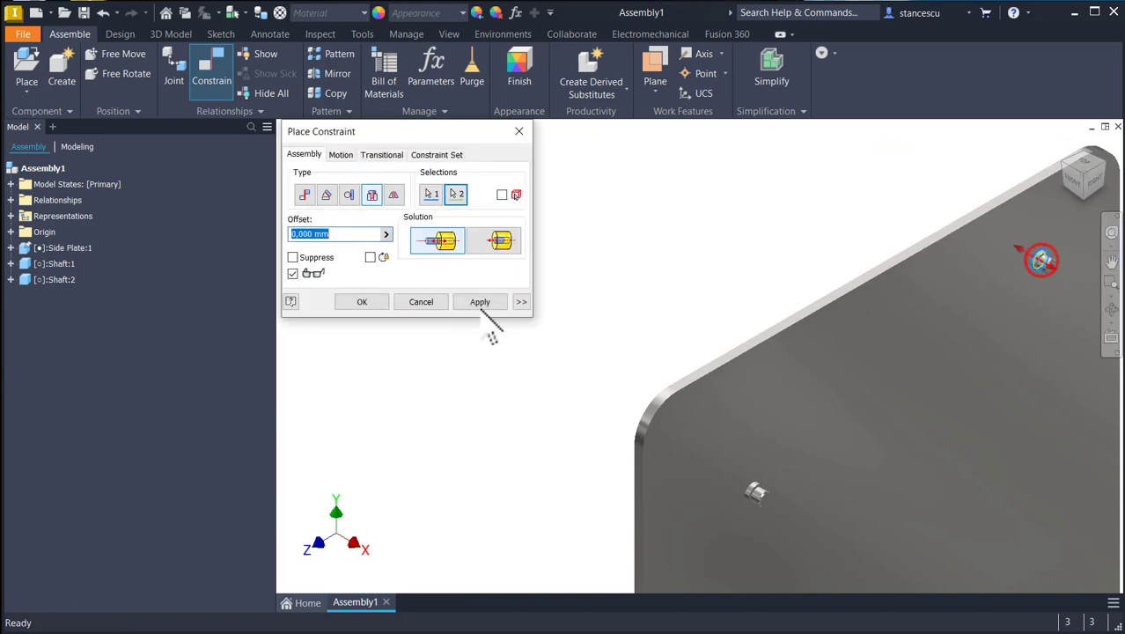
{"action": "left_click", "coordinate": [359, 304]}
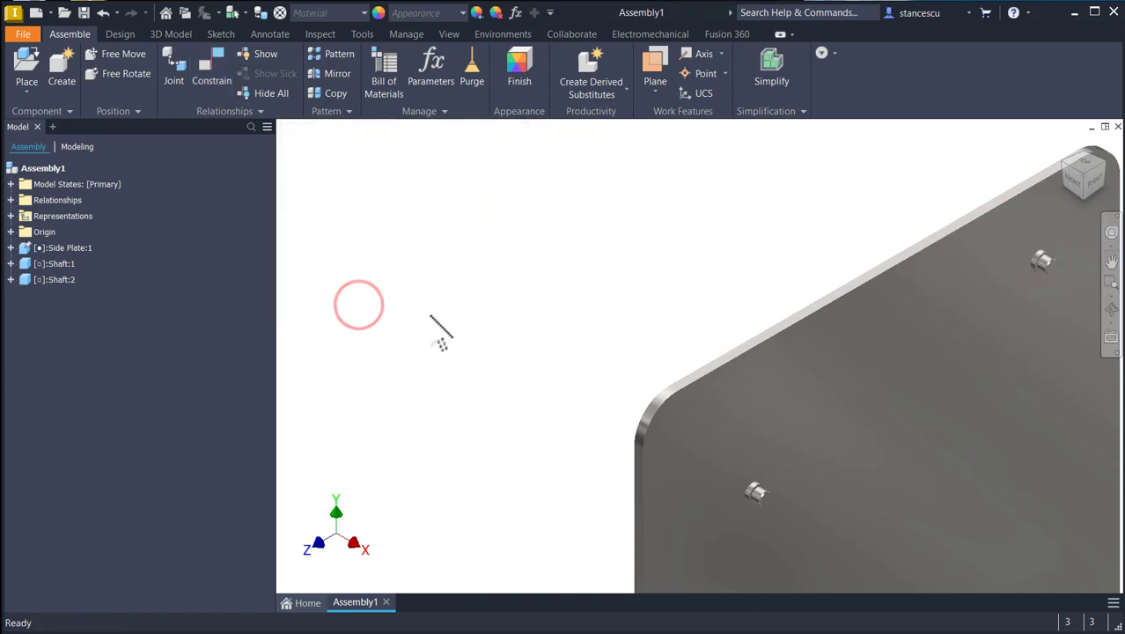
Place one instance each of Lever Left.ipt and Lever Right.ipt freely beyond the side plate's upper corner.
{"action": "left_click", "coordinate": [26, 71]}
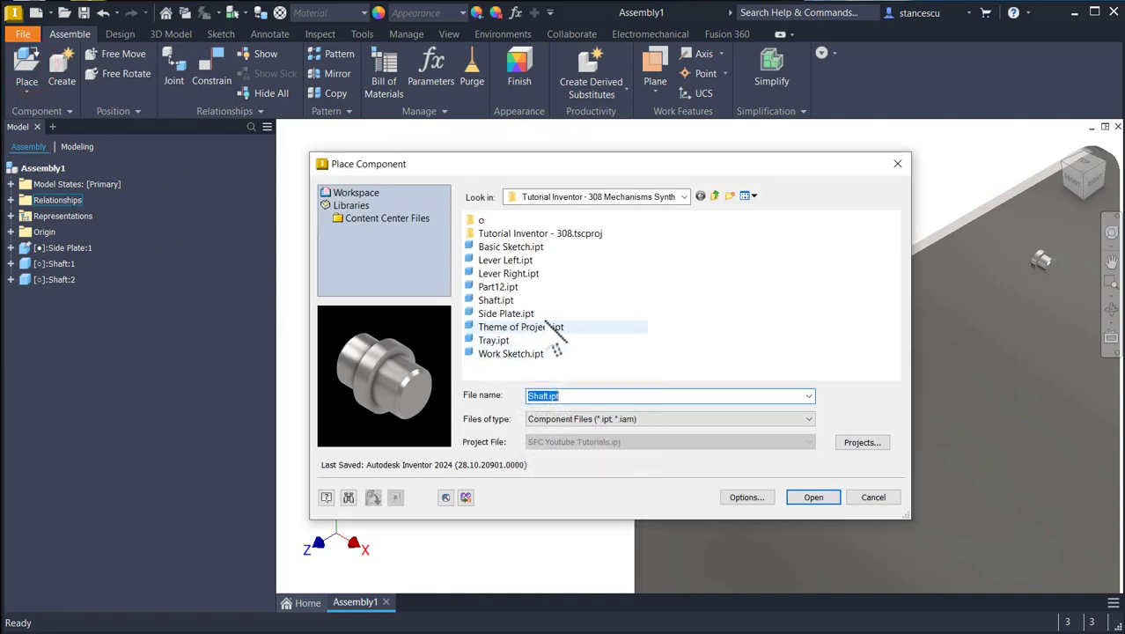
{"action": "left_click", "coordinate": [506, 259]}
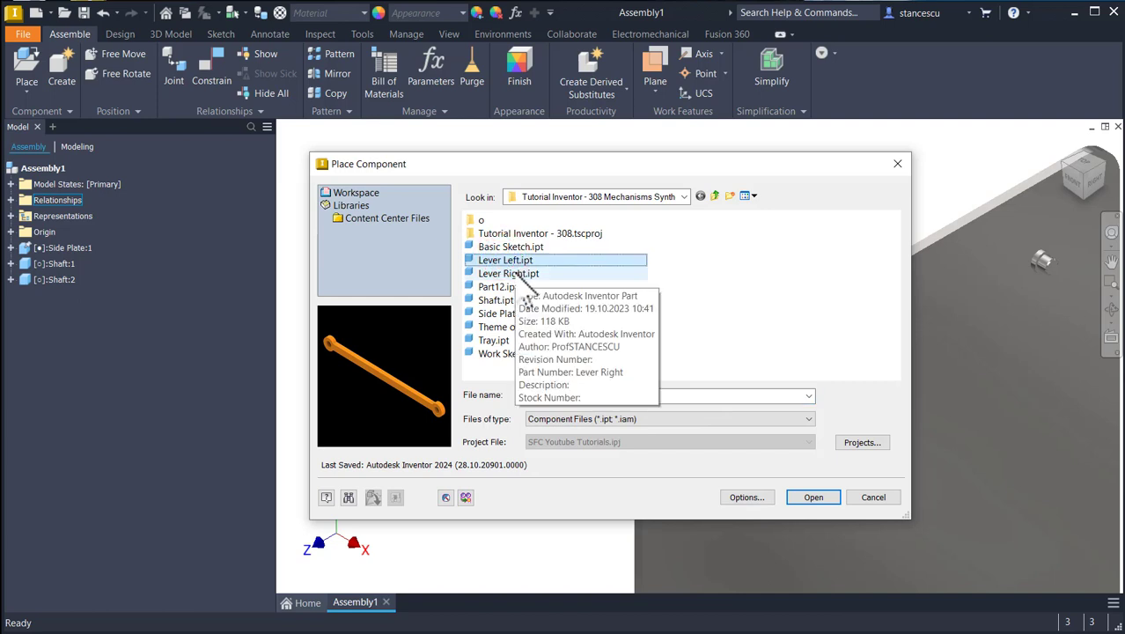
{"action": "left_click", "coordinate": [521, 274], "text": "ctrl"}
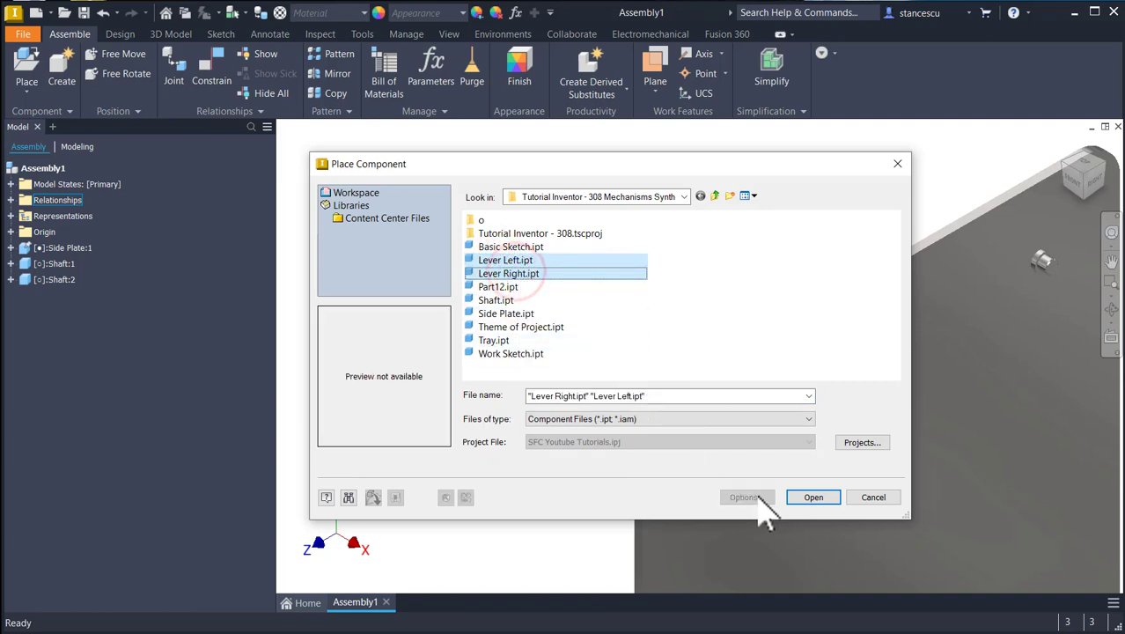
{"action": "left_click", "coordinate": [811, 497]}
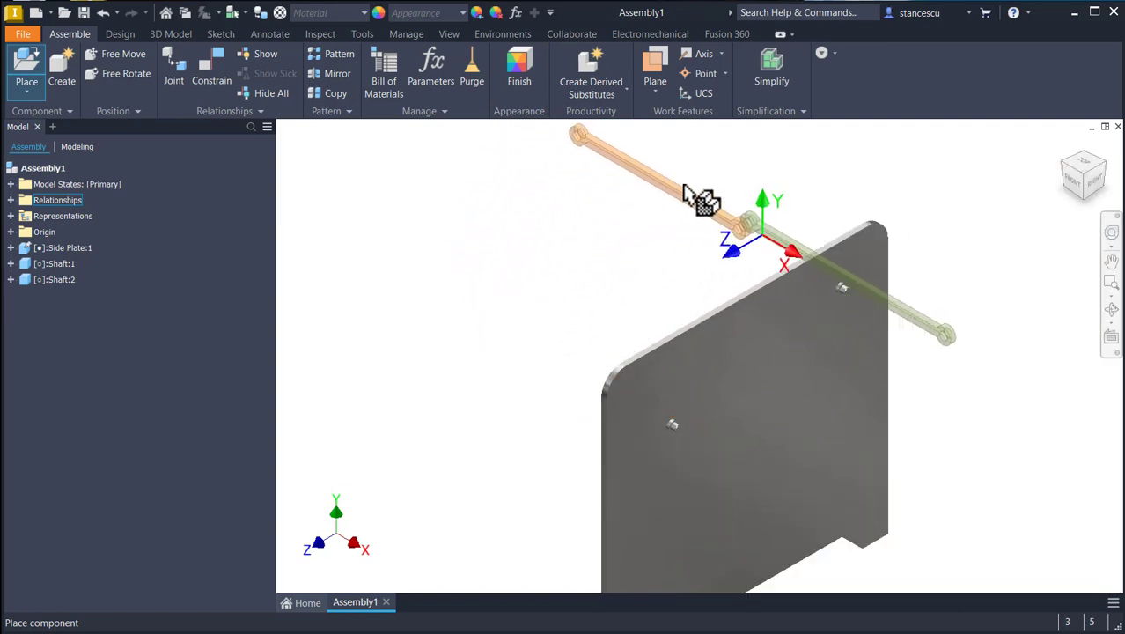
{"action": "left_click", "coordinate": [840, 184]}
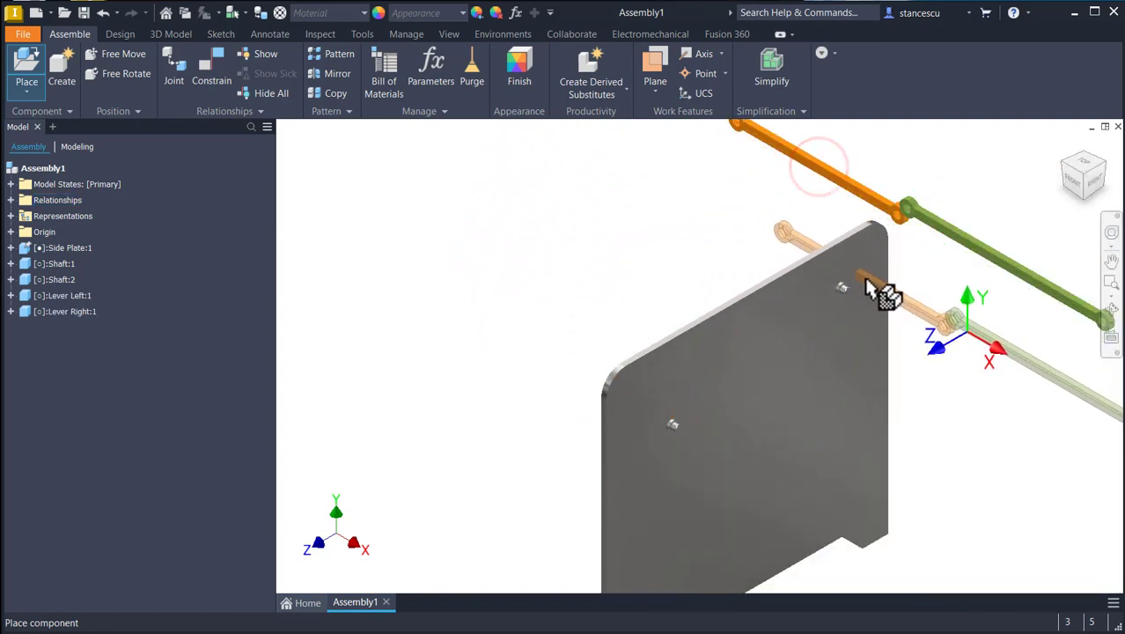
{"action": "key", "text": "Escape"}
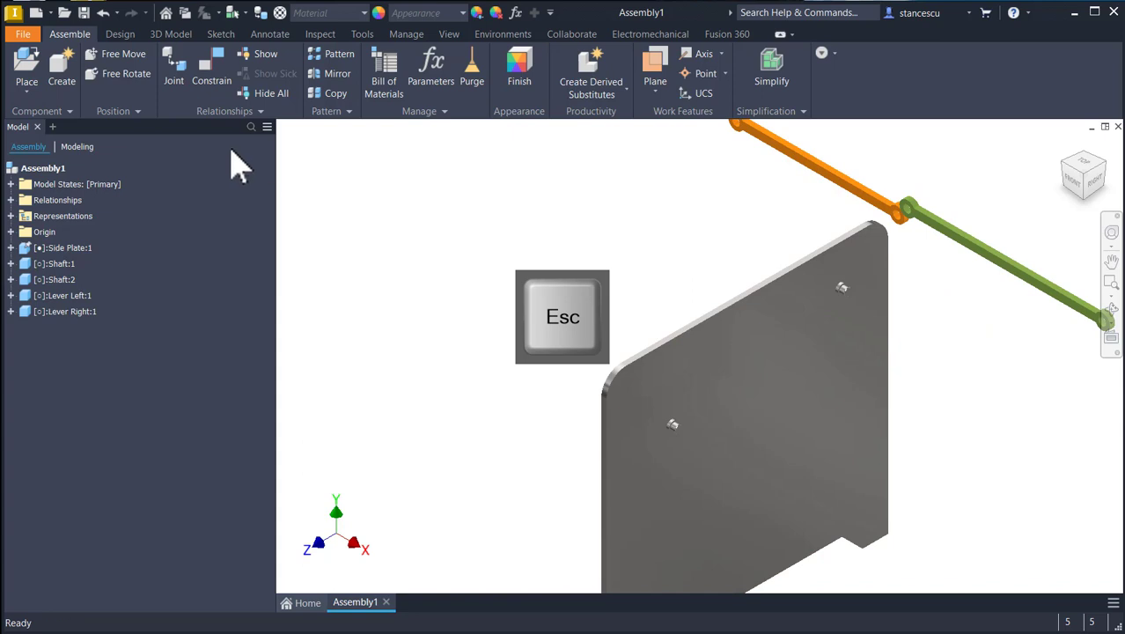
Add an Insert constraint with 0 mm offset joining an end hole of the orange Lever Left to the lower shaft.
{"action": "left_click", "coordinate": [207, 68]}
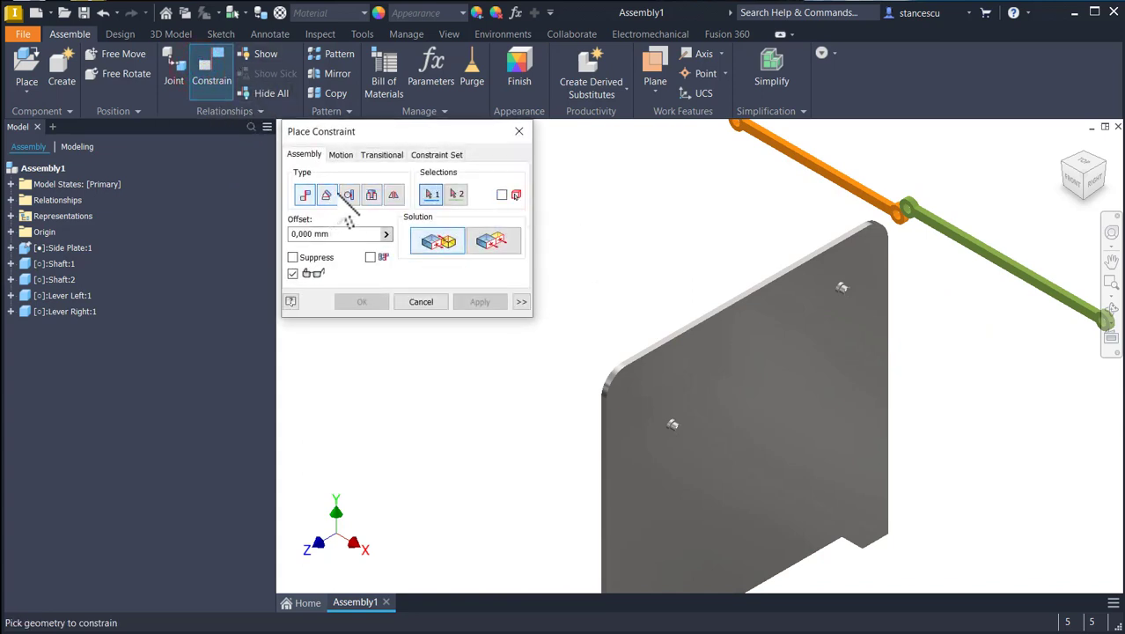
{"action": "left_click", "coordinate": [372, 195]}
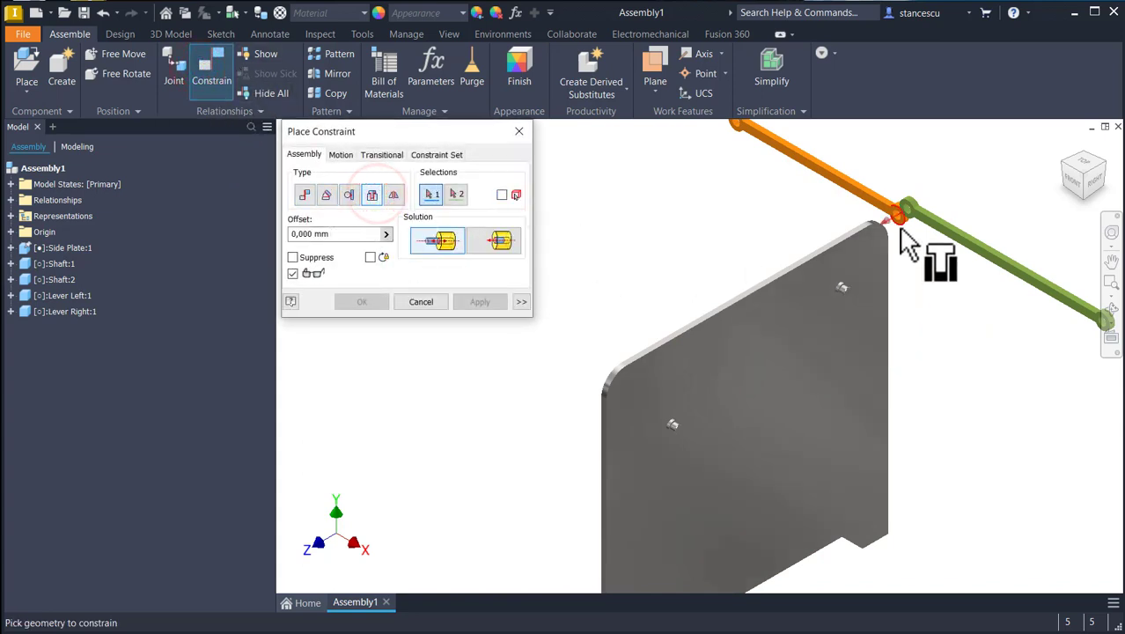
{"action": "scroll", "coordinate": [915, 238], "scroll_direction": "up", "scroll_amount": 2}
{"action": "left_click", "coordinate": [894, 212]}
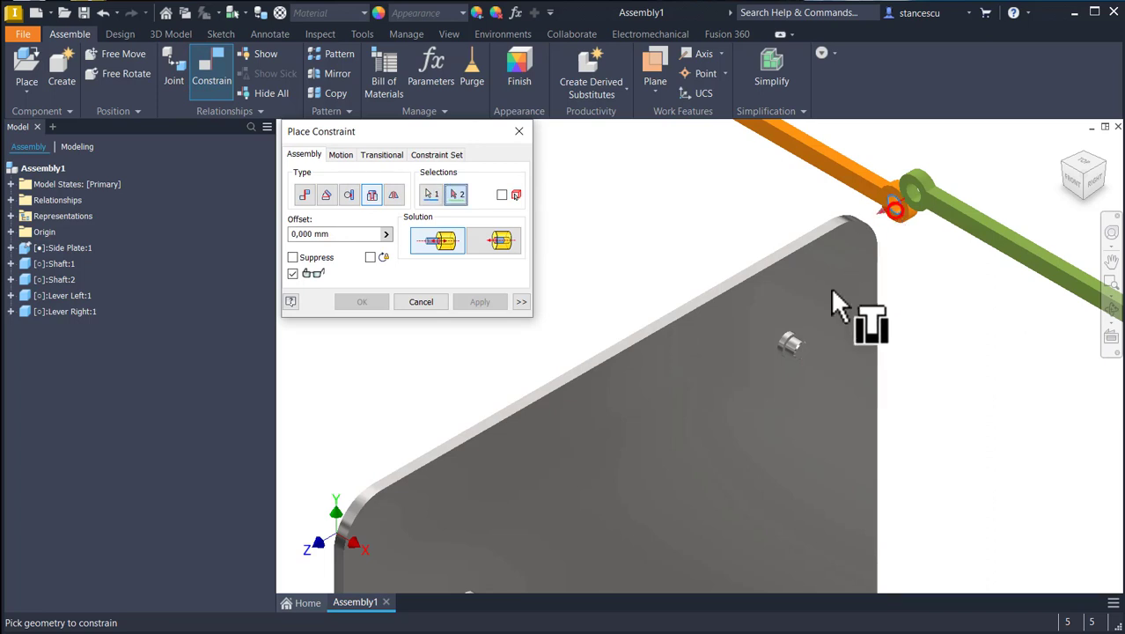
{"action": "scroll", "coordinate": [748, 345], "scroll_direction": "down", "scroll_amount": 2}
{"action": "scroll", "coordinate": [603, 489], "scroll_direction": "up", "scroll_amount": 5}
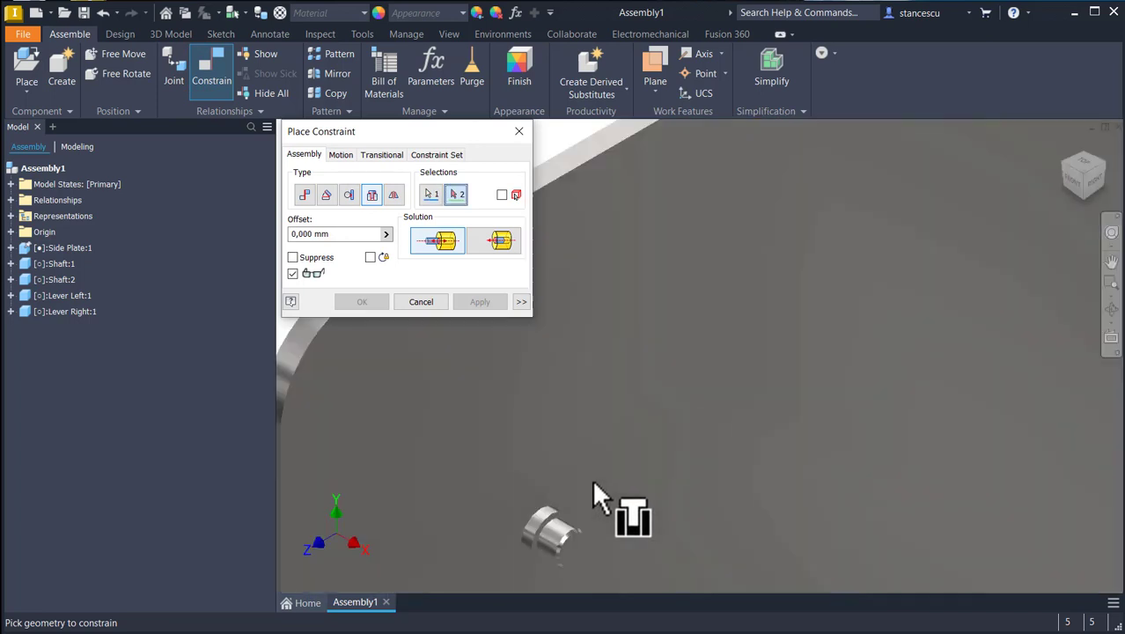
{"action": "left_click", "coordinate": [563, 535]}
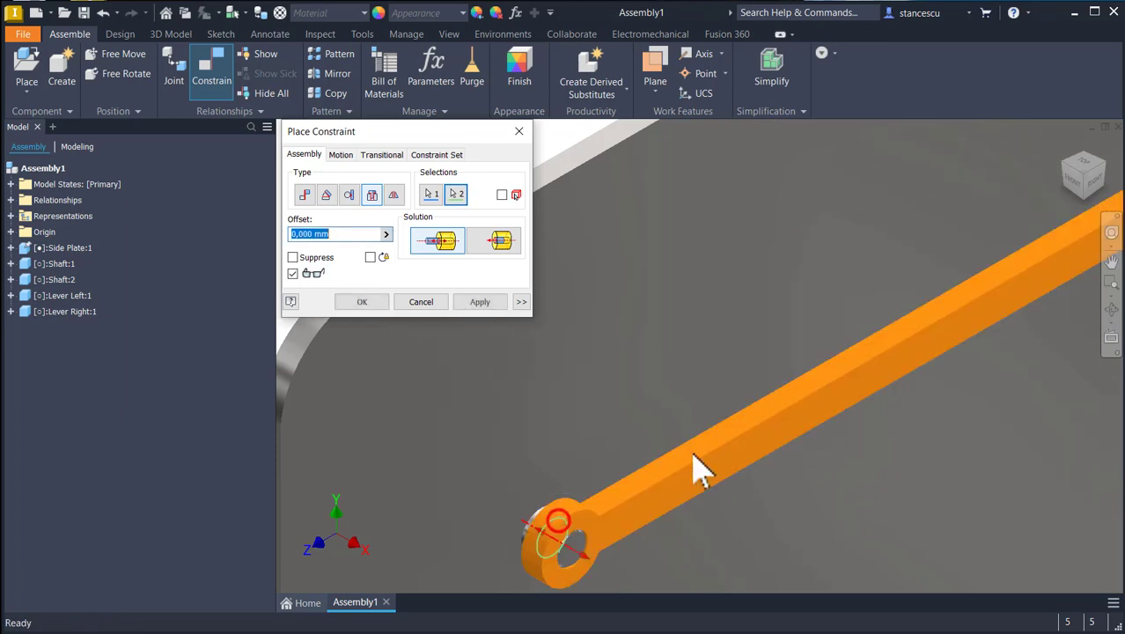
{"action": "left_click", "coordinate": [480, 302]}
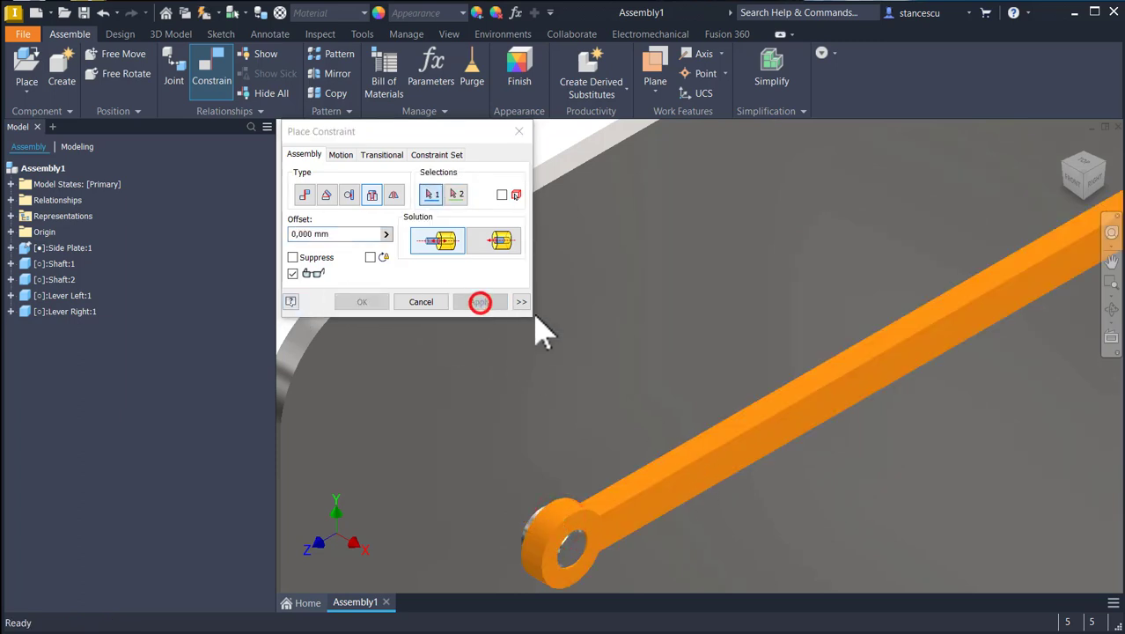
Add an Insert constraint with 0 mm offset joining an end hole of the green Lever Right to the upper shaft.
{"action": "key", "text": "F6"}
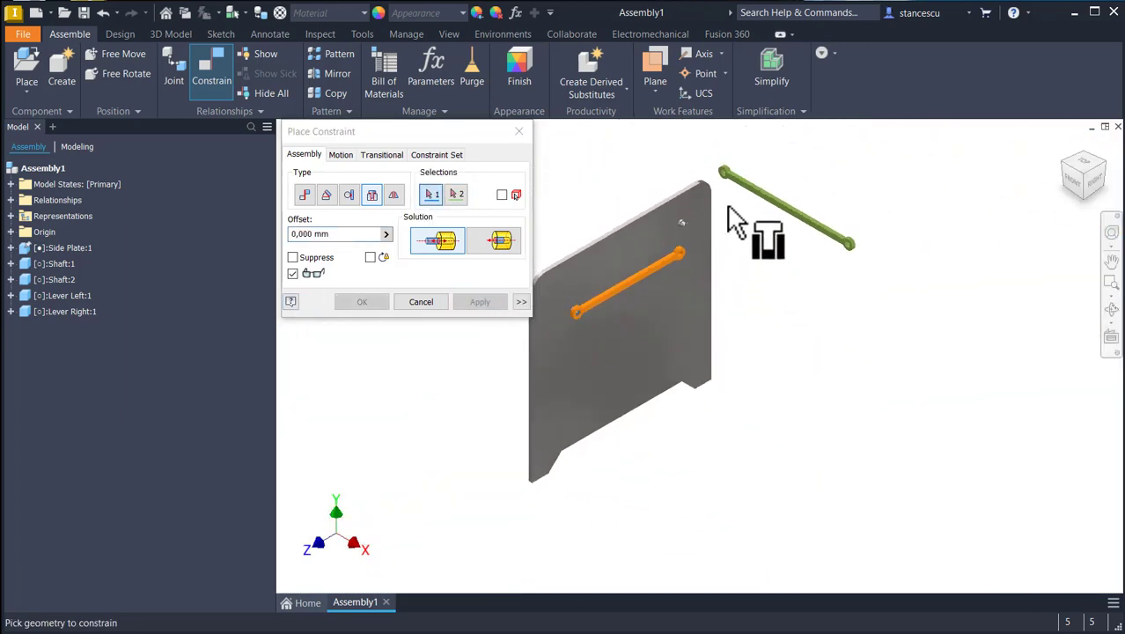
{"action": "scroll", "coordinate": [728, 203], "scroll_direction": "down", "scroll_amount": 3}
{"action": "middle_click_drag", "start_coordinate": [728, 203], "coordinate": [753, 297]}
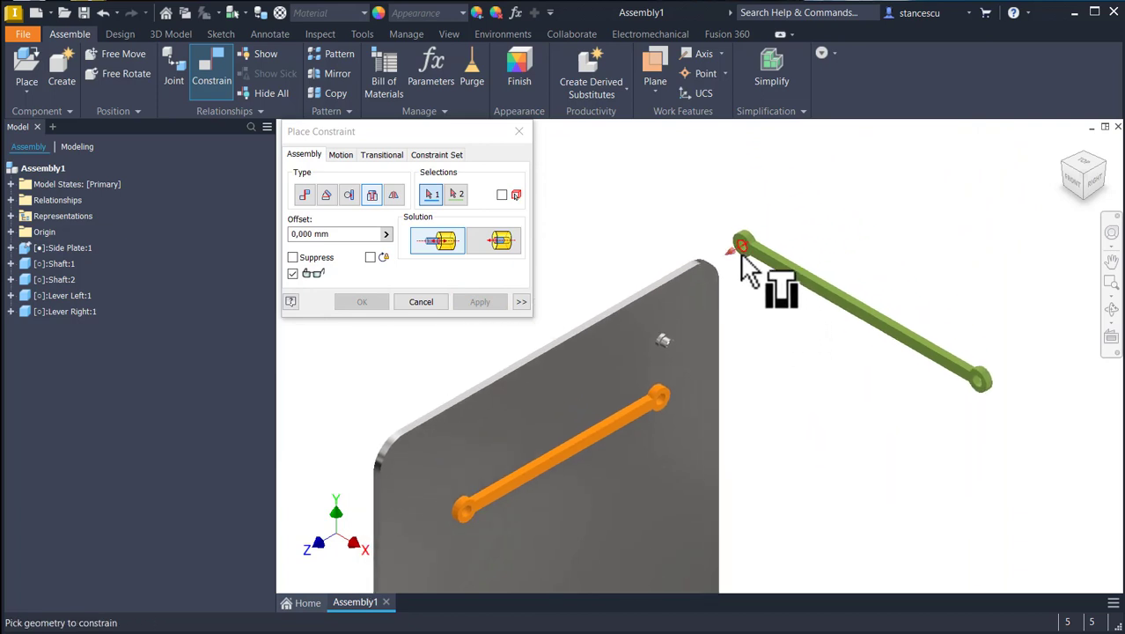
{"action": "left_click", "coordinate": [744, 244]}
{"action": "scroll", "coordinate": [673, 348], "scroll_direction": "down", "scroll_amount": 2}
{"action": "scroll", "coordinate": [677, 339], "scroll_direction": "down", "scroll_amount": 2}
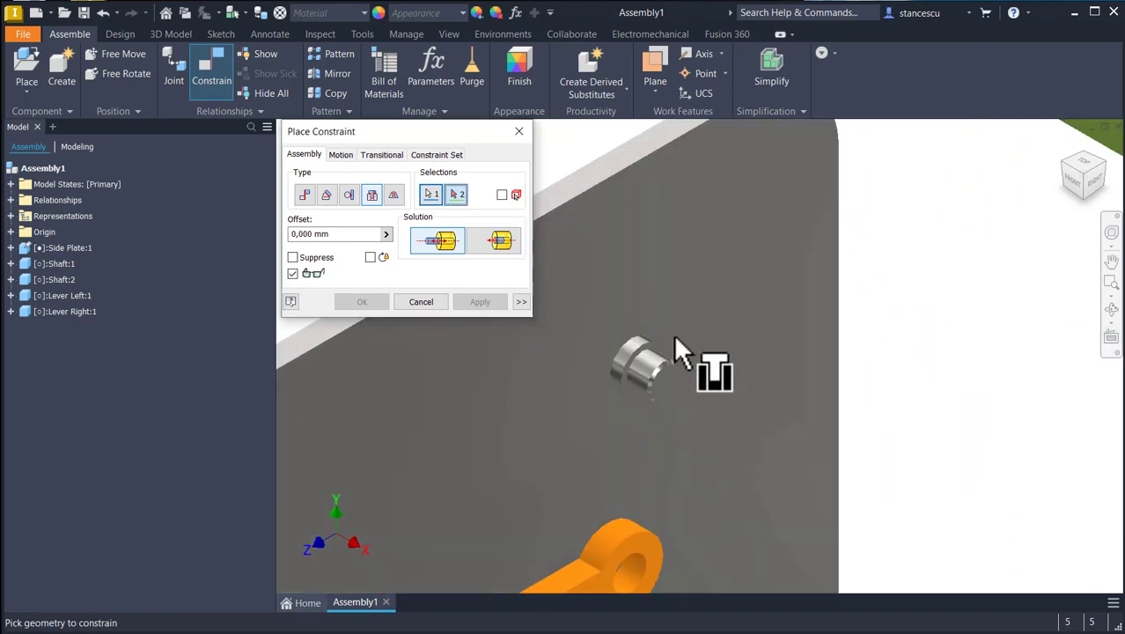
{"action": "left_click", "coordinate": [645, 356]}
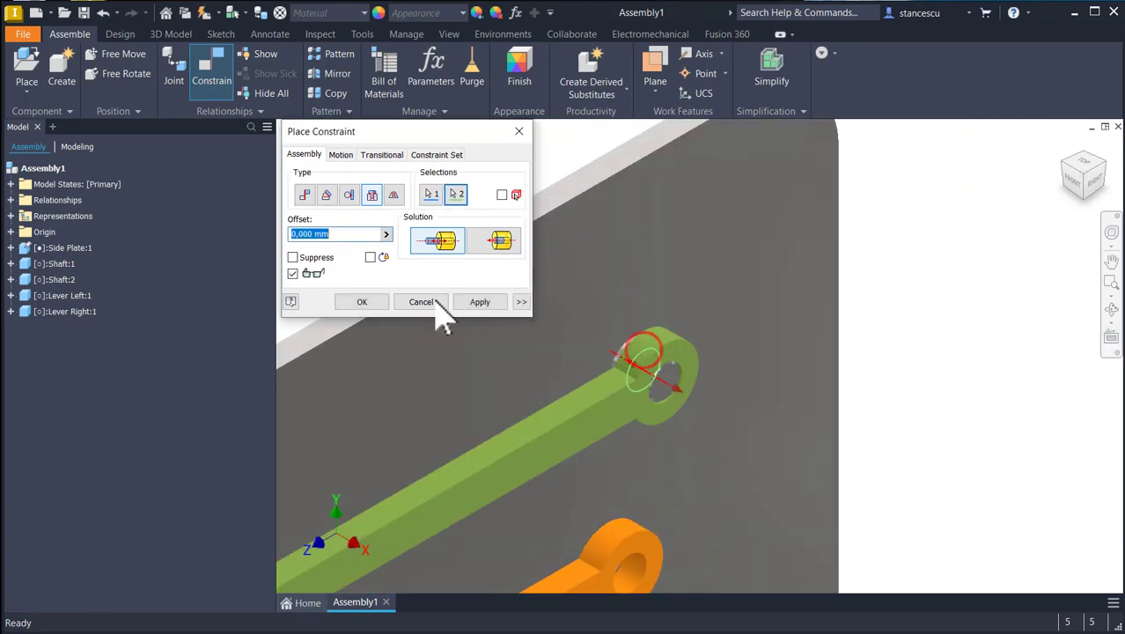
{"action": "left_click", "coordinate": [360, 302]}
Swing both levers about their shafts so they hang downward, the green one vertical and the orange one slightly tilted.
{"action": "key", "text": "Num_Lock"}
{"action": "scroll", "coordinate": [497, 298], "scroll_direction": "up", "scroll_amount": 3}
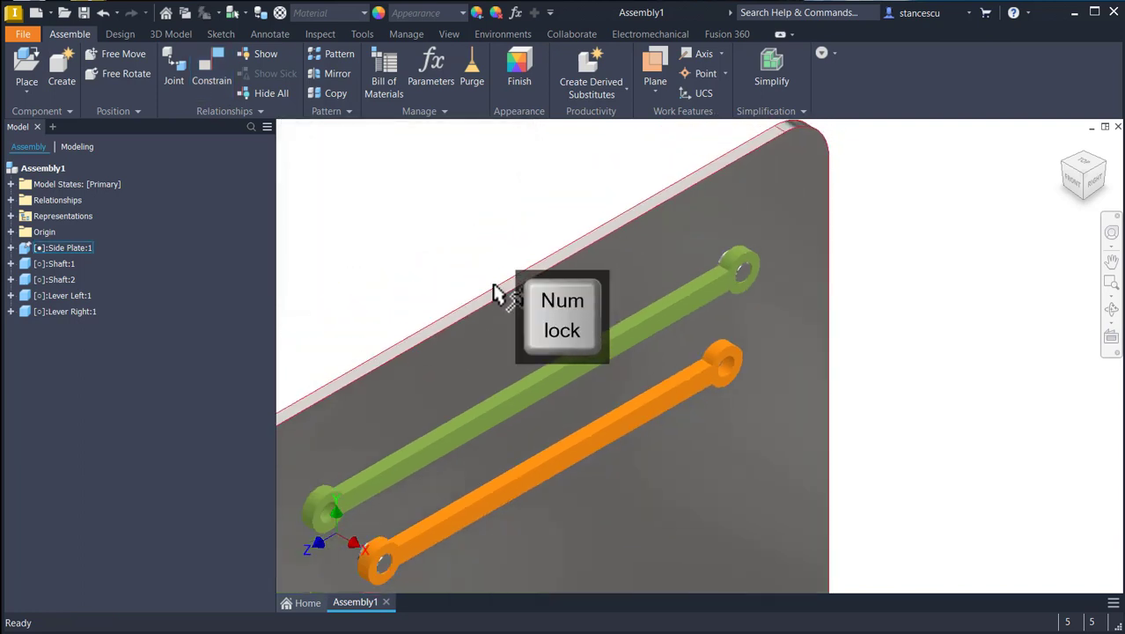
{"action": "scroll", "coordinate": [496, 295], "scroll_direction": "up", "scroll_amount": 3}
{"action": "left_click_drag", "start_coordinate": [759, 259], "coordinate": [668, 418]}
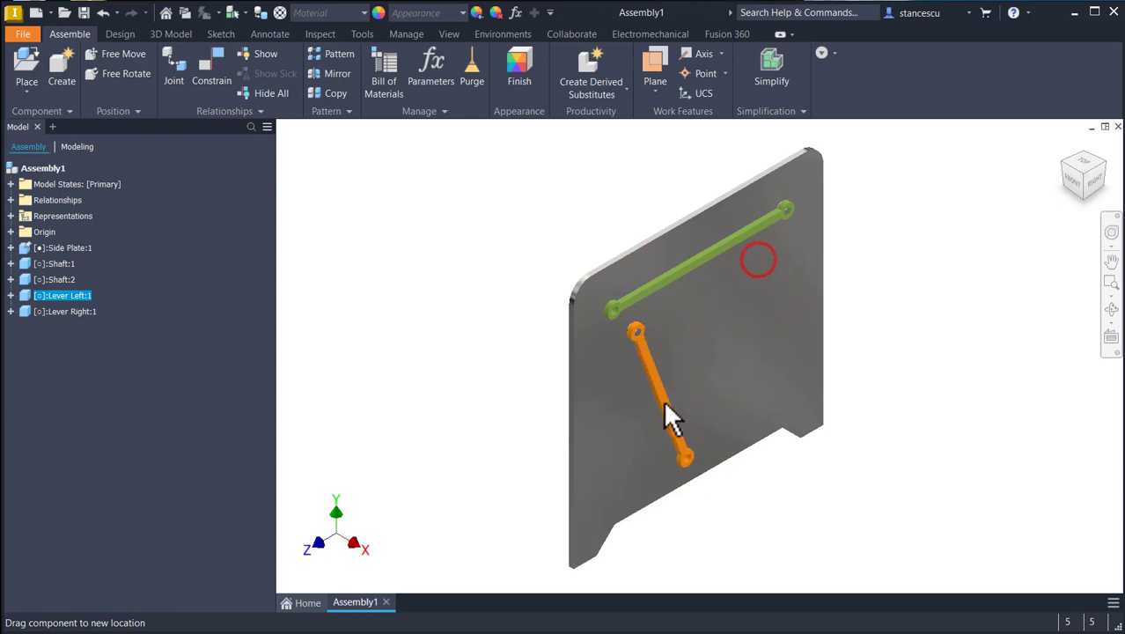
{"action": "left_click_drag", "start_coordinate": [626, 306], "coordinate": [788, 389]}
{"action": "left_click_drag", "start_coordinate": [686, 457], "coordinate": [620, 456]}
{"action": "left_click", "coordinate": [489, 398]}
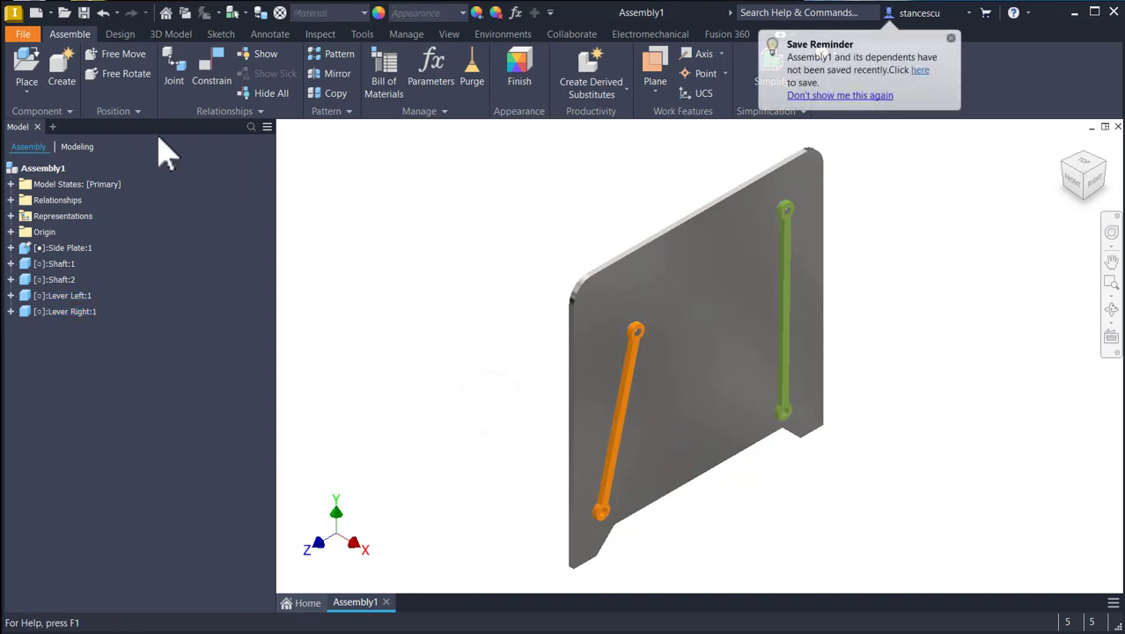
Place one instance of Tray.ipt freely beside the side plate.
{"action": "left_click", "coordinate": [27, 69]}
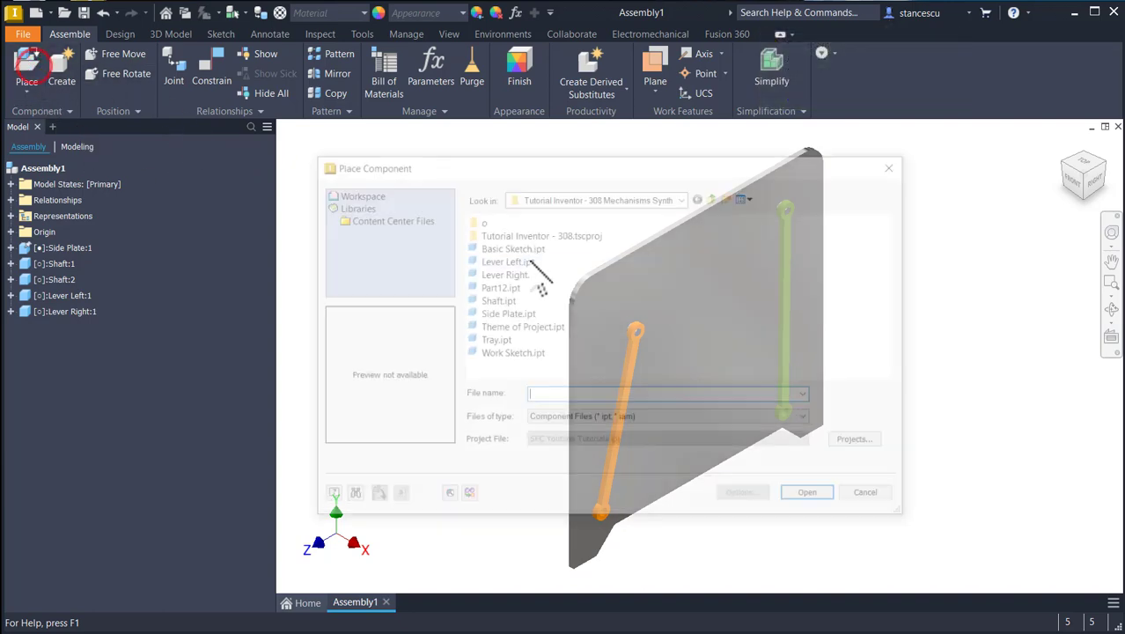
{"action": "double_click", "coordinate": [482, 344]}
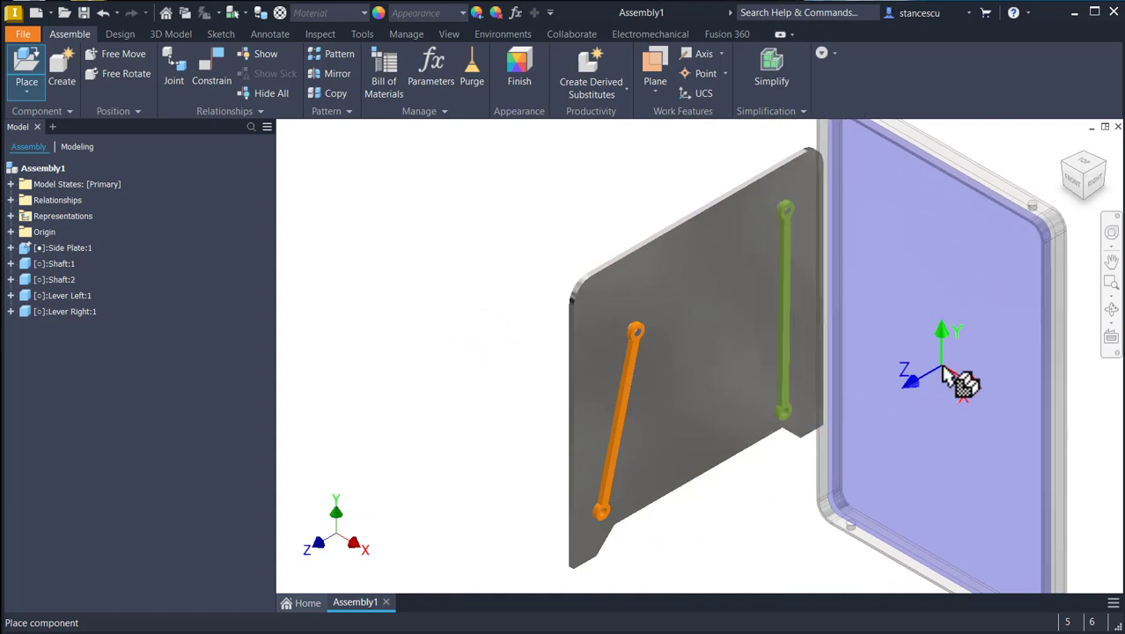
{"action": "left_click", "coordinate": [943, 368]}
{"action": "key", "text": "Escape"}
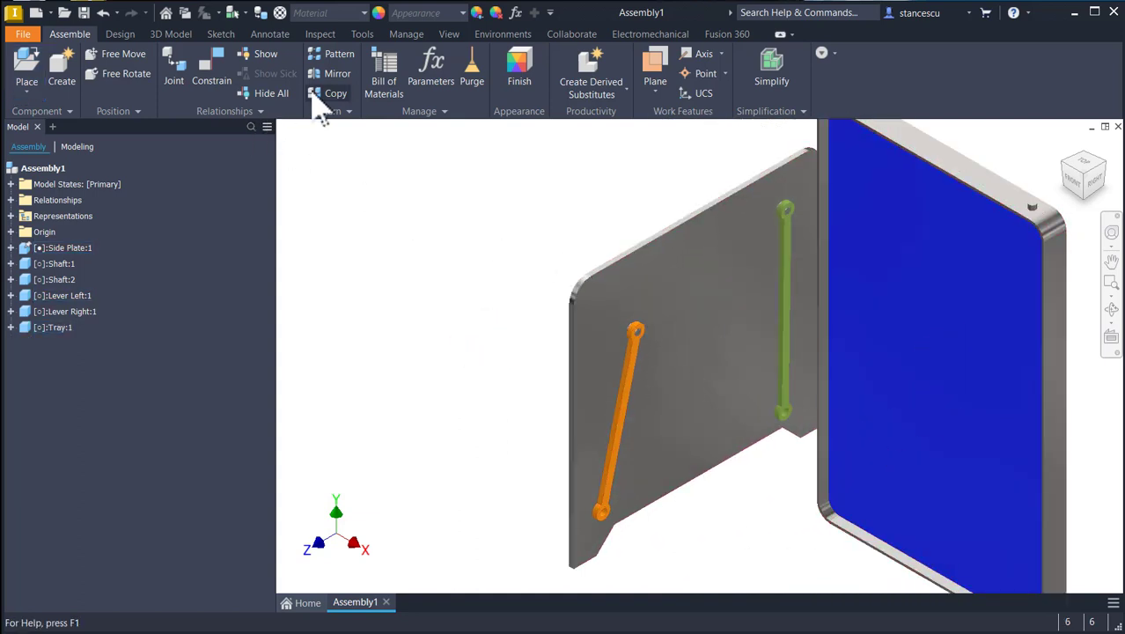
Add an Insert constraint with 0 mm offset joining a Tray pin to the lower hole of the green Lever Right.
{"action": "left_click", "coordinate": [211, 75]}
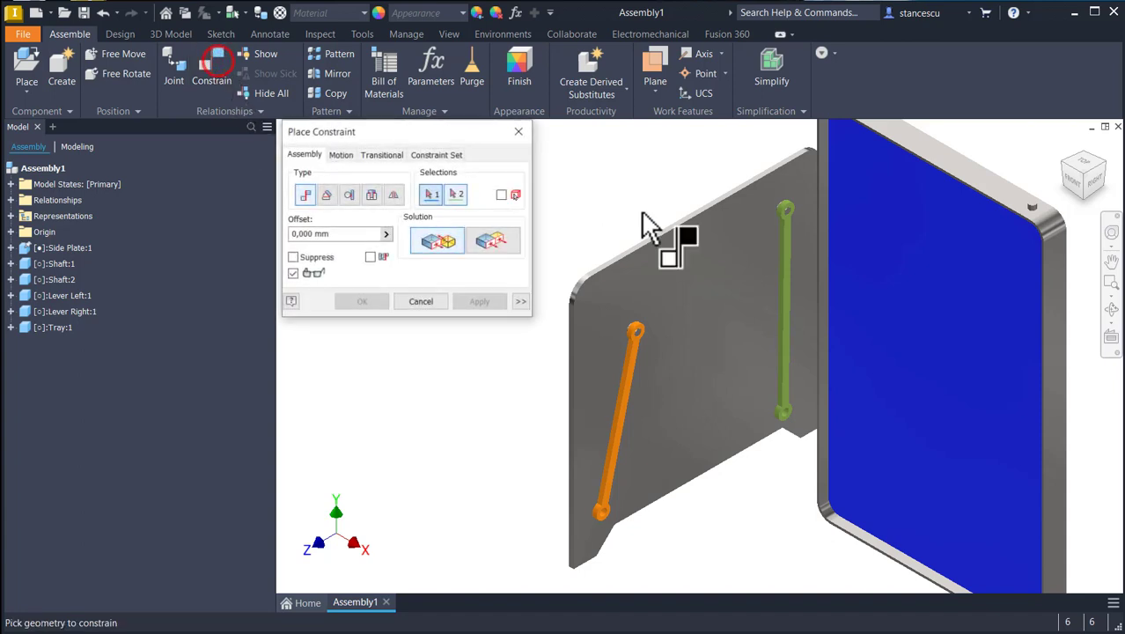
{"action": "left_click", "coordinate": [371, 194]}
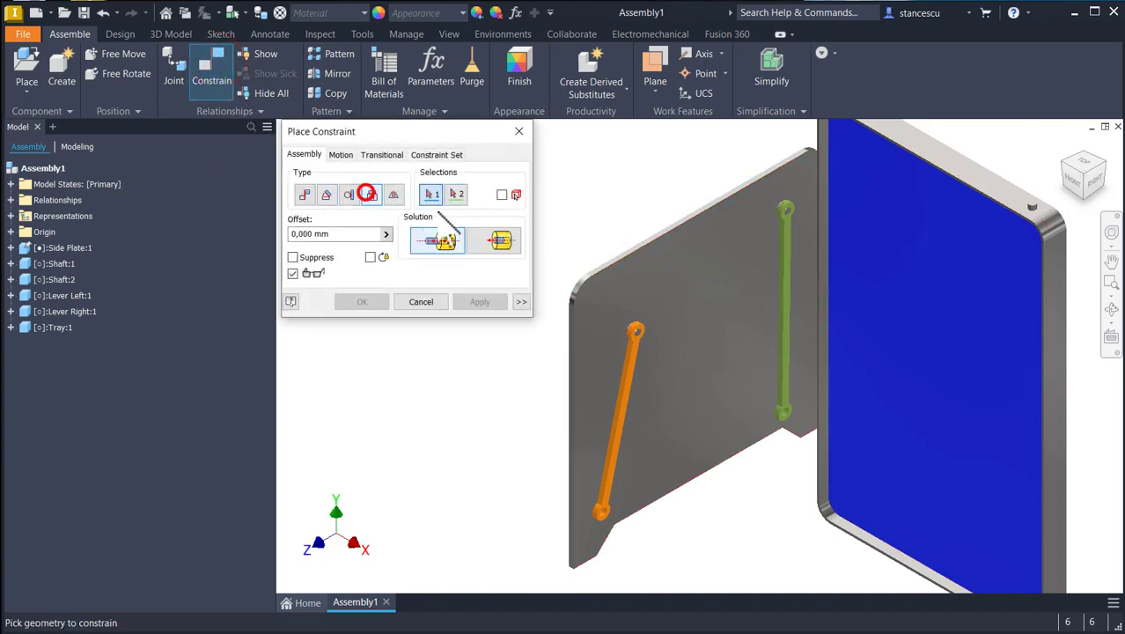
{"action": "scroll", "coordinate": [1038, 224], "scroll_direction": "down", "scroll_amount": 3}
{"action": "left_click", "coordinate": [1036, 216]}
{"action": "scroll", "coordinate": [1007, 236], "scroll_direction": "up", "scroll_amount": 3}
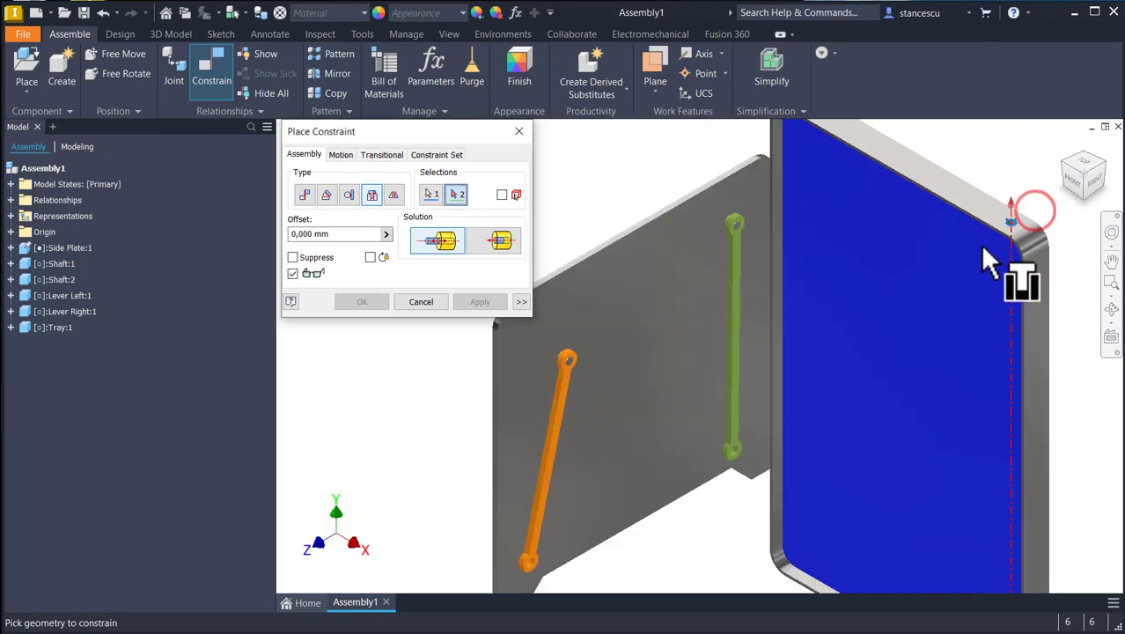
{"action": "left_click", "coordinate": [739, 451]}
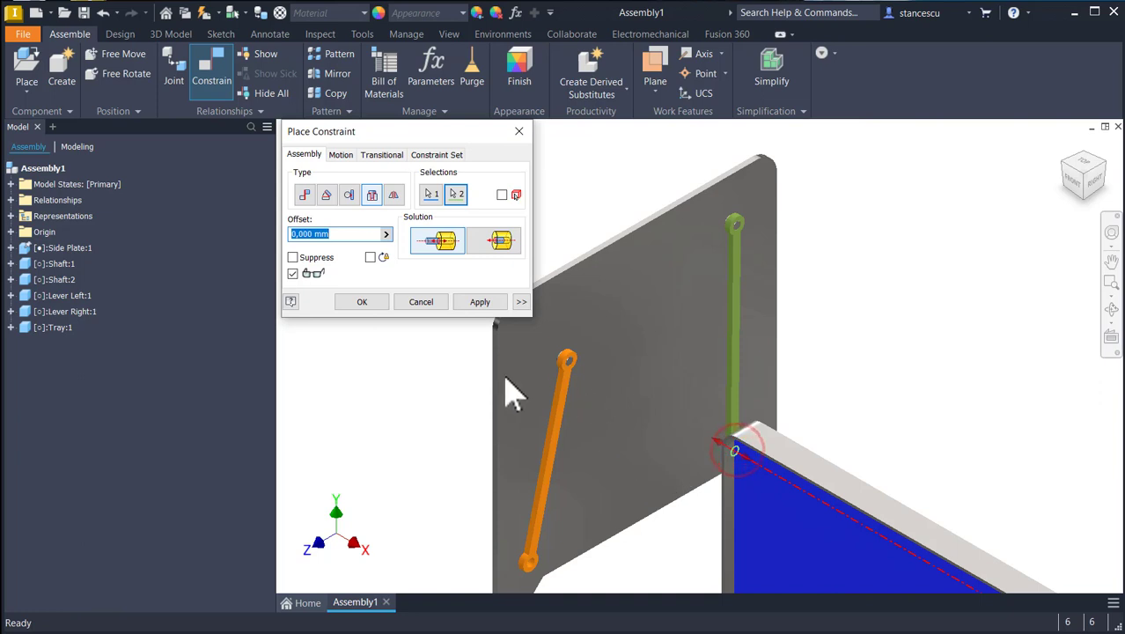
{"action": "left_click", "coordinate": [480, 300]}
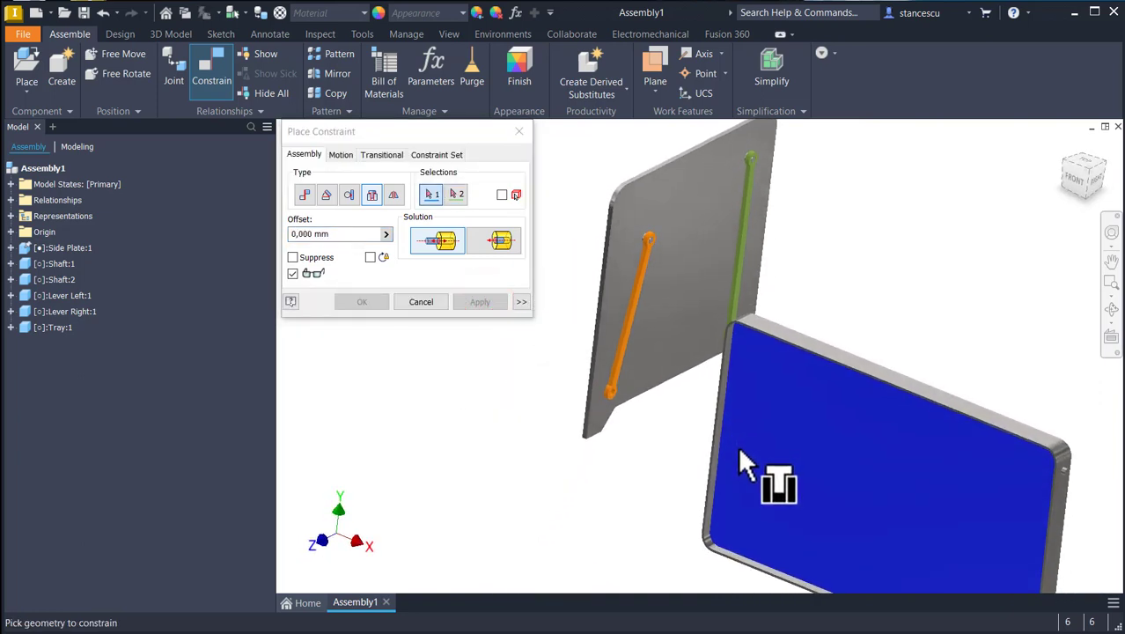
Add a Mate constraint with 0 mm offset aligning the Tray's other pin axis with the lower hole axis of the orange Lever Left.
{"action": "scroll", "coordinate": [670, 500], "scroll_direction": "down", "scroll_amount": 3}
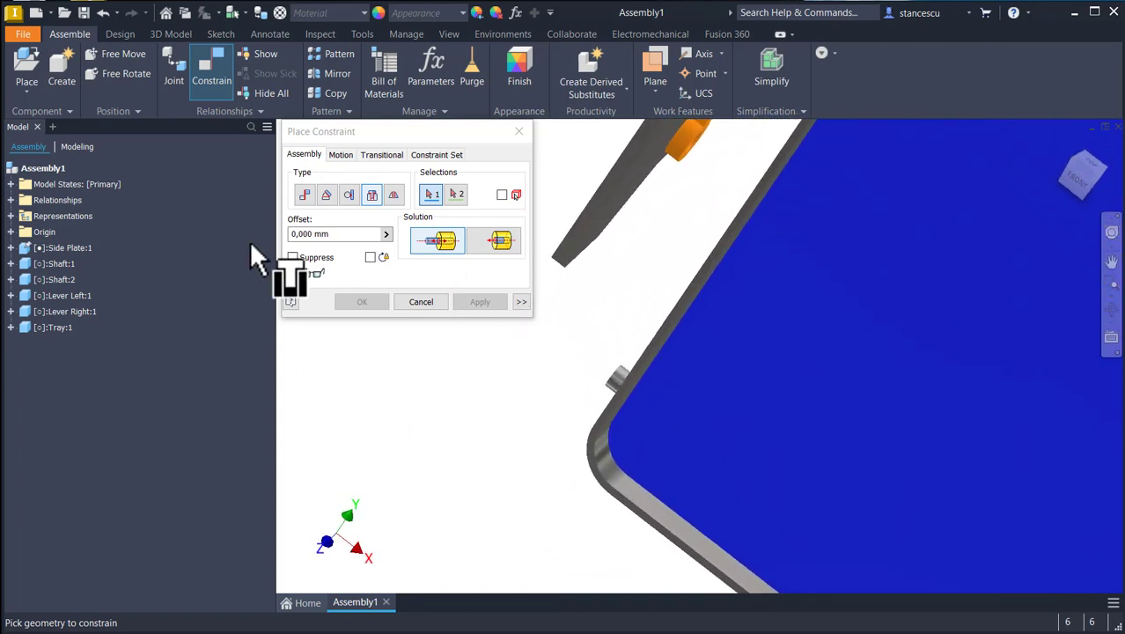
{"action": "left_click", "coordinate": [305, 194]}
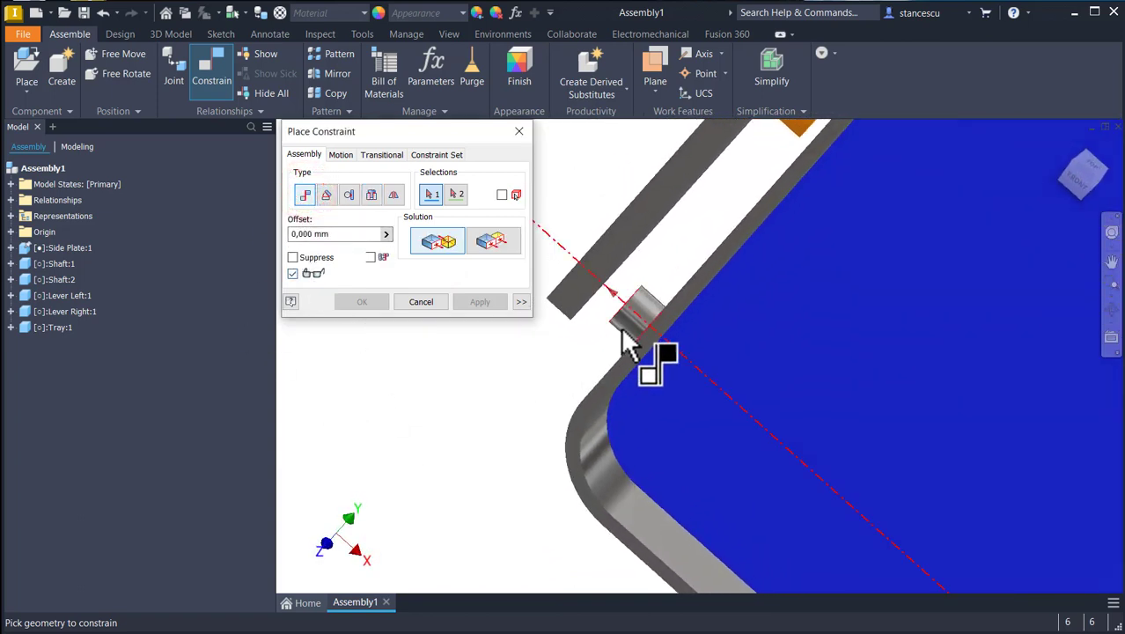
{"action": "left_click", "coordinate": [619, 329]}
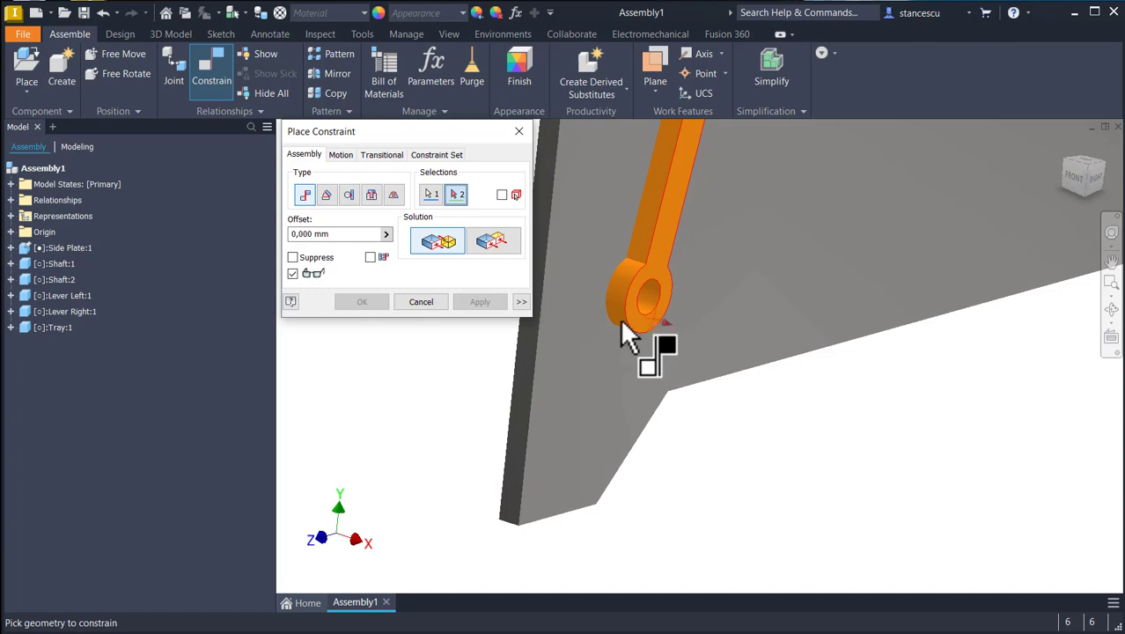
{"action": "left_click", "coordinate": [647, 304]}
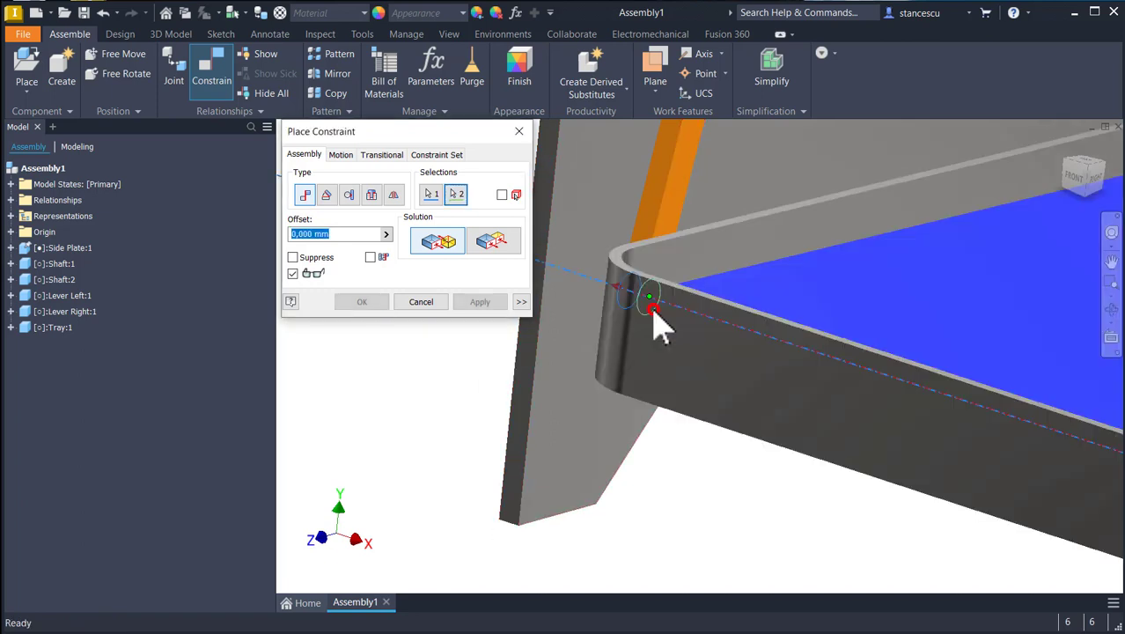
{"action": "left_click", "coordinate": [351, 302]}
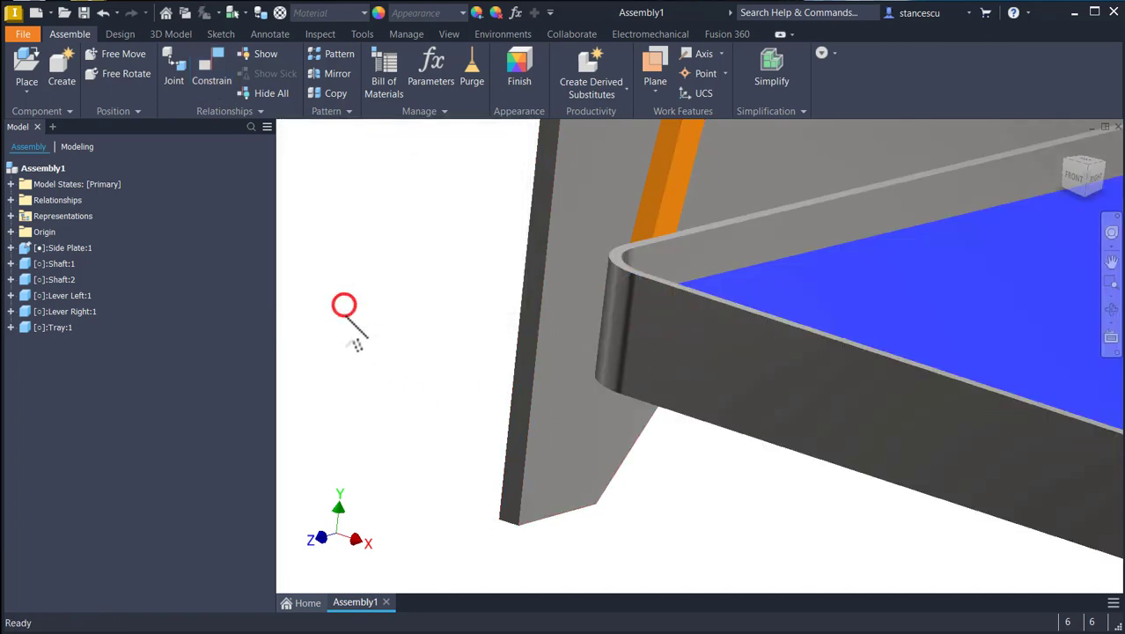
{"action": "key", "text": "Num_Lock"}
{"action": "key", "text": "F6"}
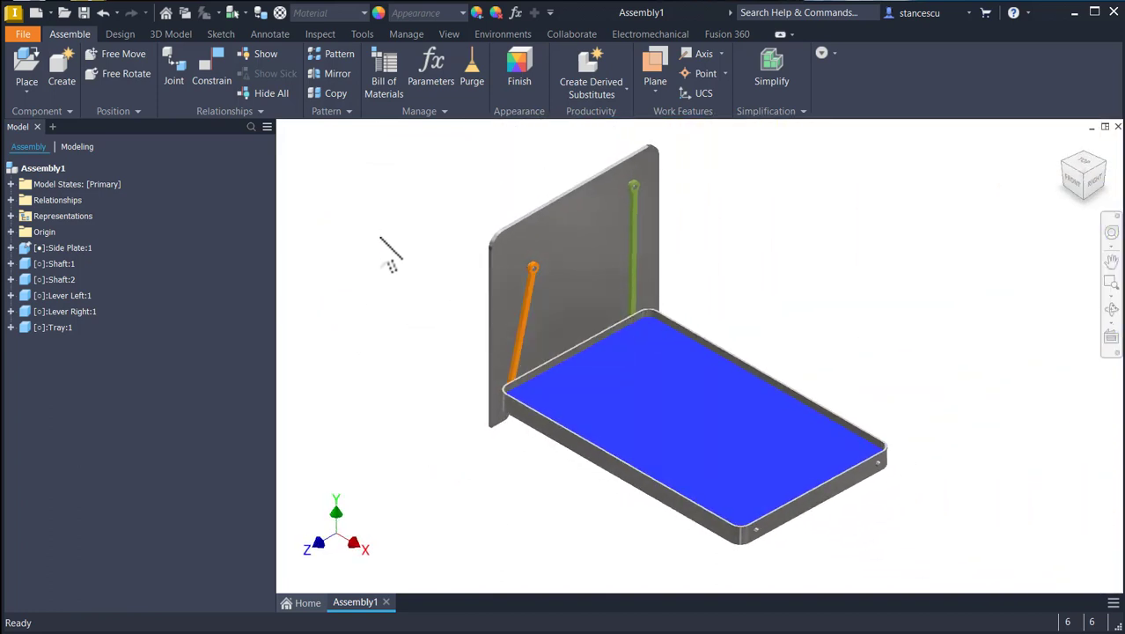
Test the linkage motion by swinging the levers to raise the Tray and lowering it back near the side plate's base.
{"action": "left_click", "coordinate": [772, 187]}
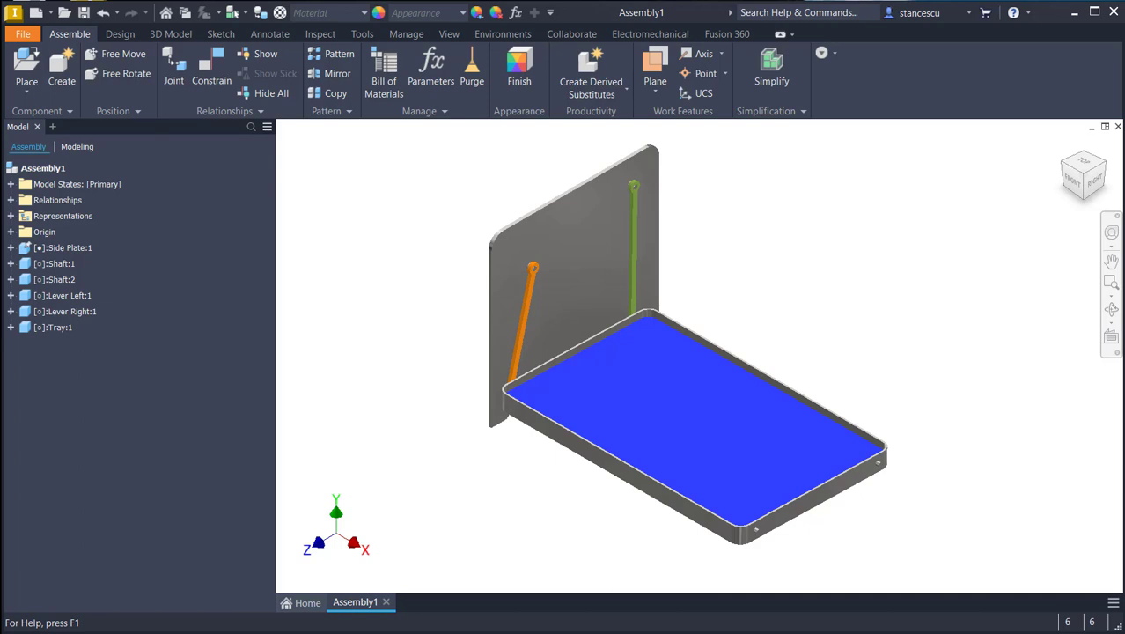
{"action": "left_click_drag", "start_coordinate": [525, 351], "coordinate": [673, 250]}
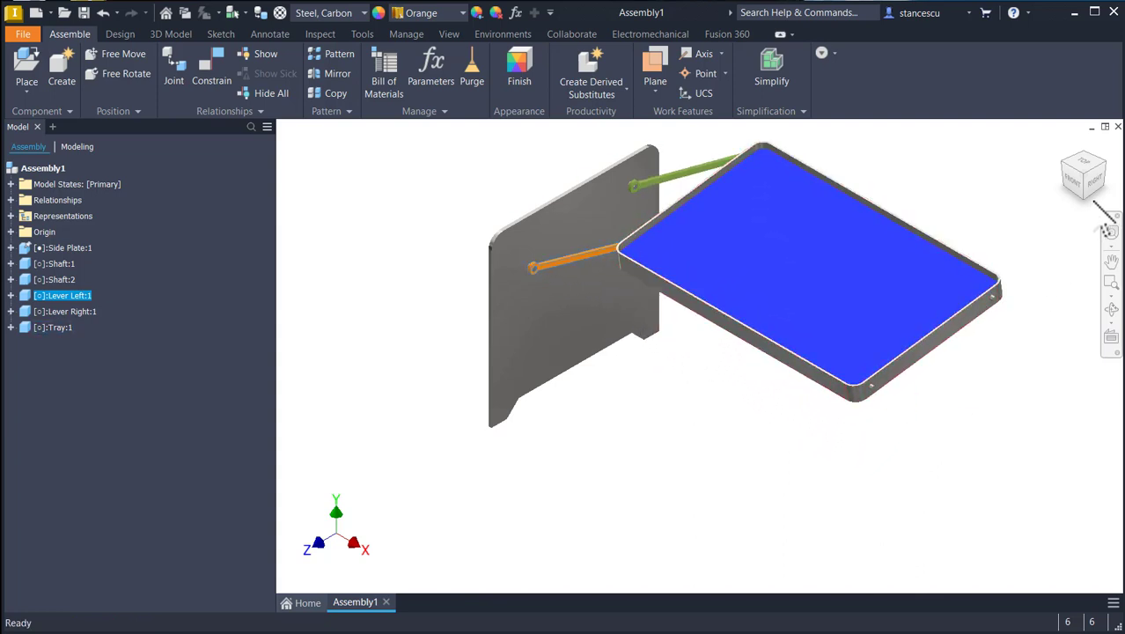
{"action": "left_click", "coordinate": [1096, 183]}
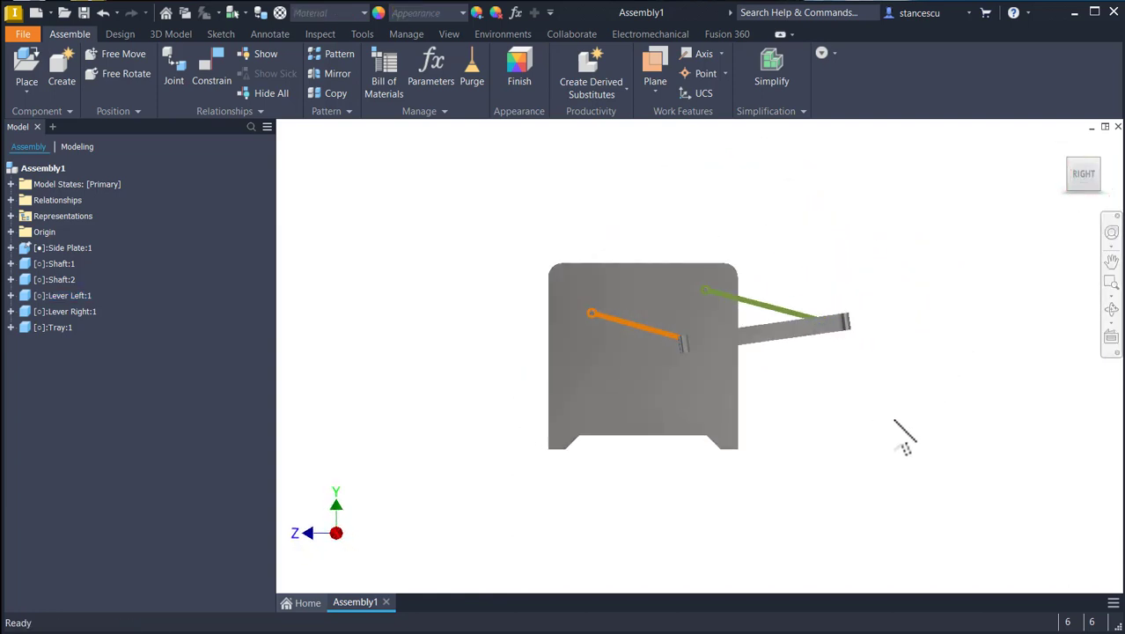
{"action": "left_click", "coordinate": [715, 341]}
{"action": "left_click_drag", "start_coordinate": [714, 342], "coordinate": [579, 464]}
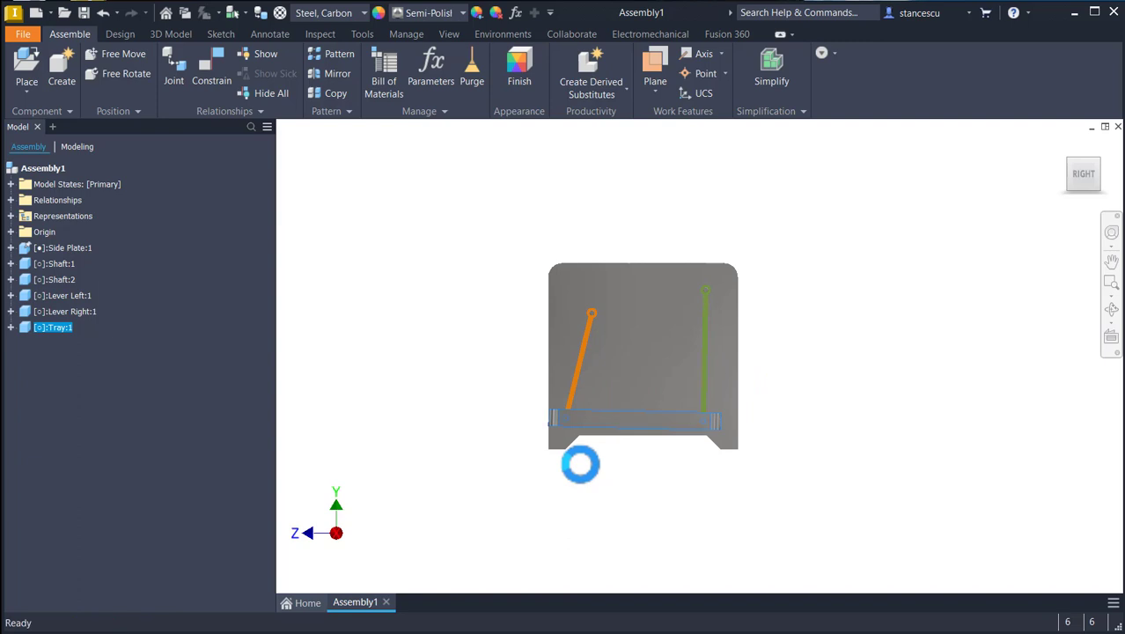
{"action": "key", "text": "F6"}
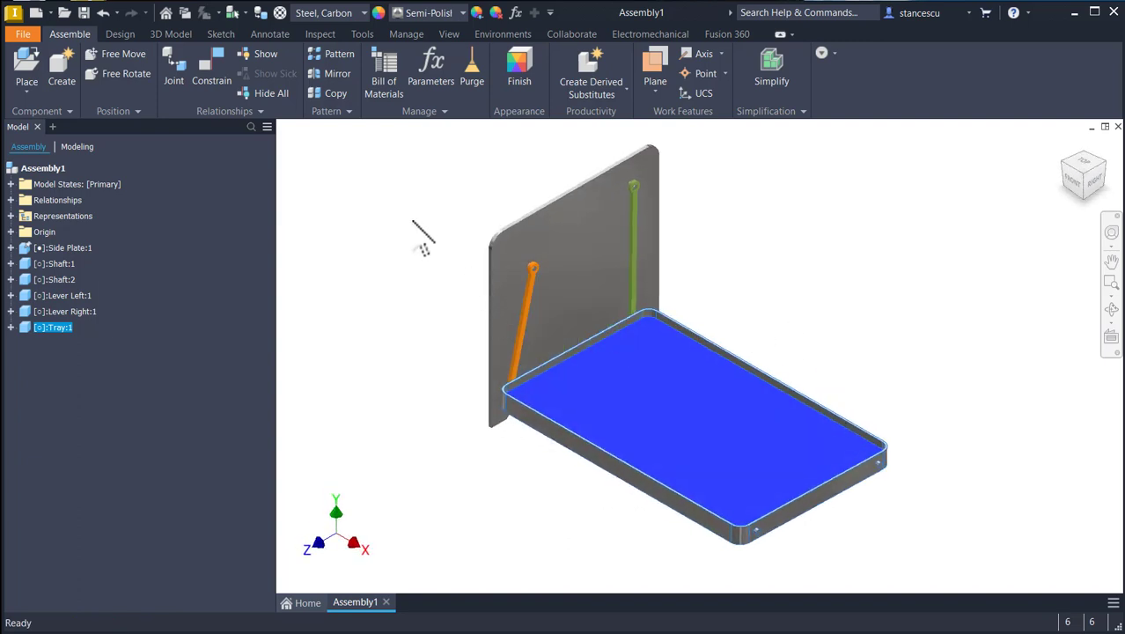
Add a 0° directed Angle constraint between the blue Tray floor and the top edge face of the side plate.
{"action": "left_click", "coordinate": [207, 75]}
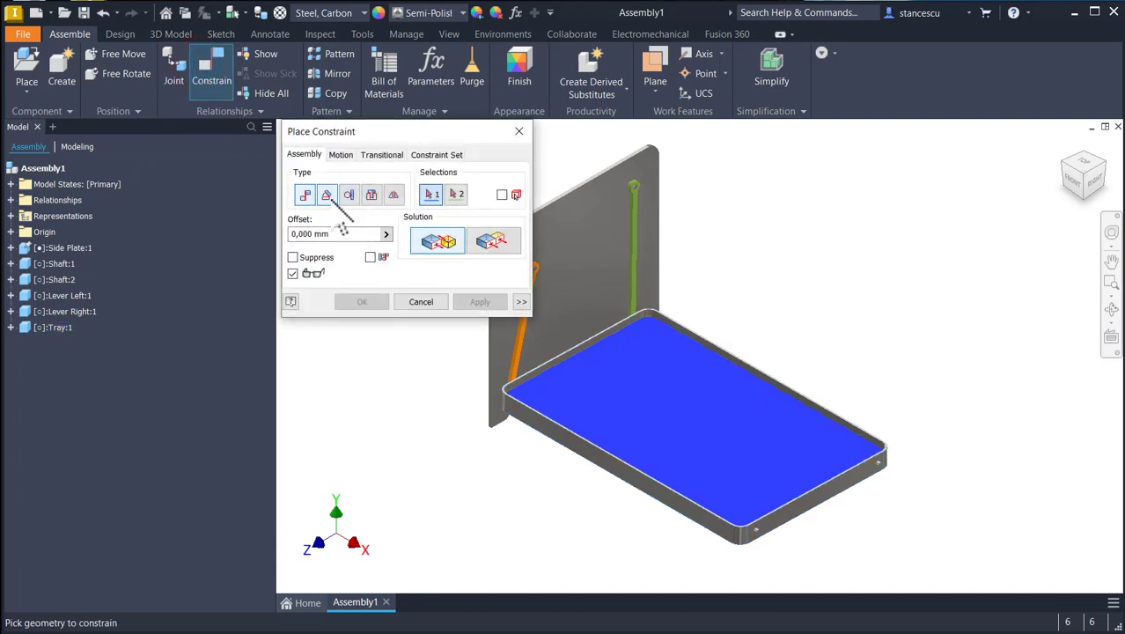
{"action": "left_click", "coordinate": [326, 195]}
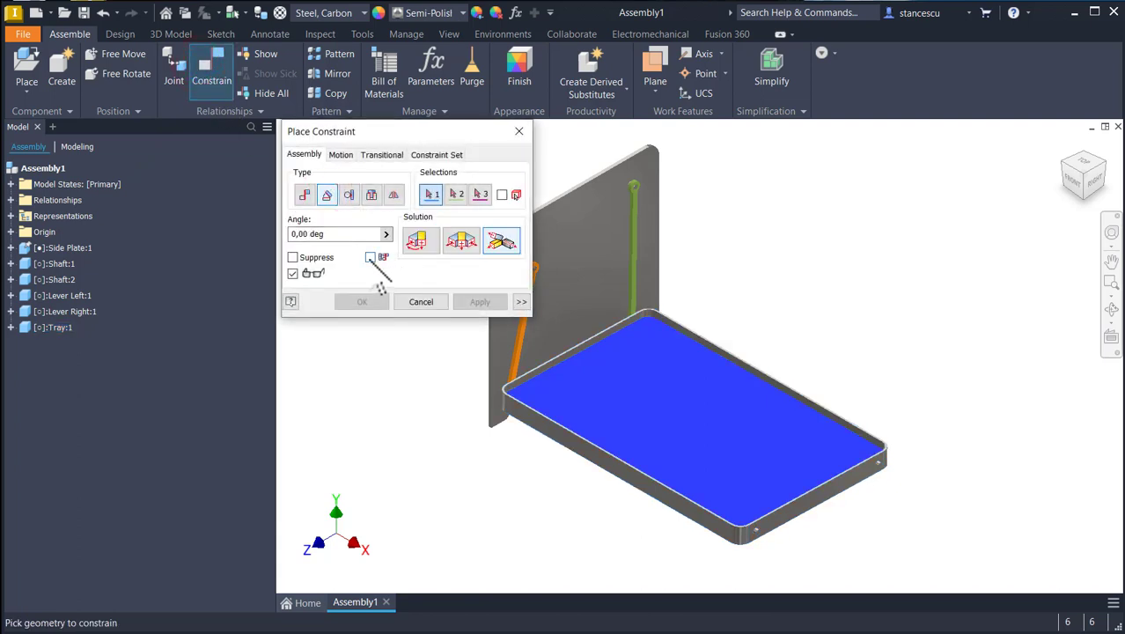
{"action": "left_click", "coordinate": [415, 239]}
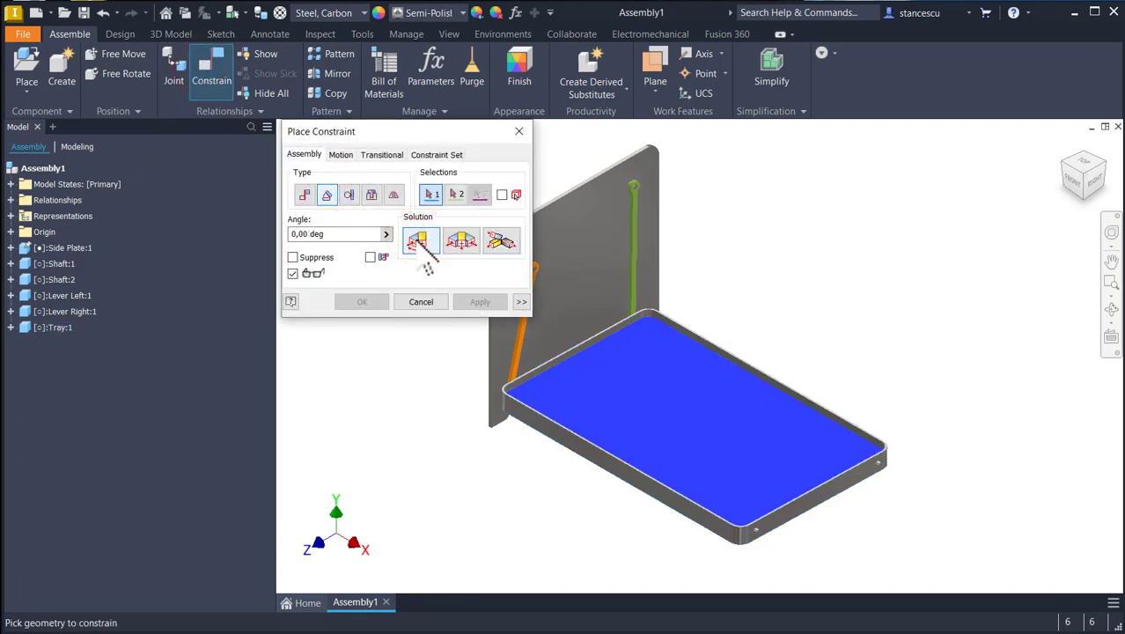
{"action": "left_click", "coordinate": [666, 392]}
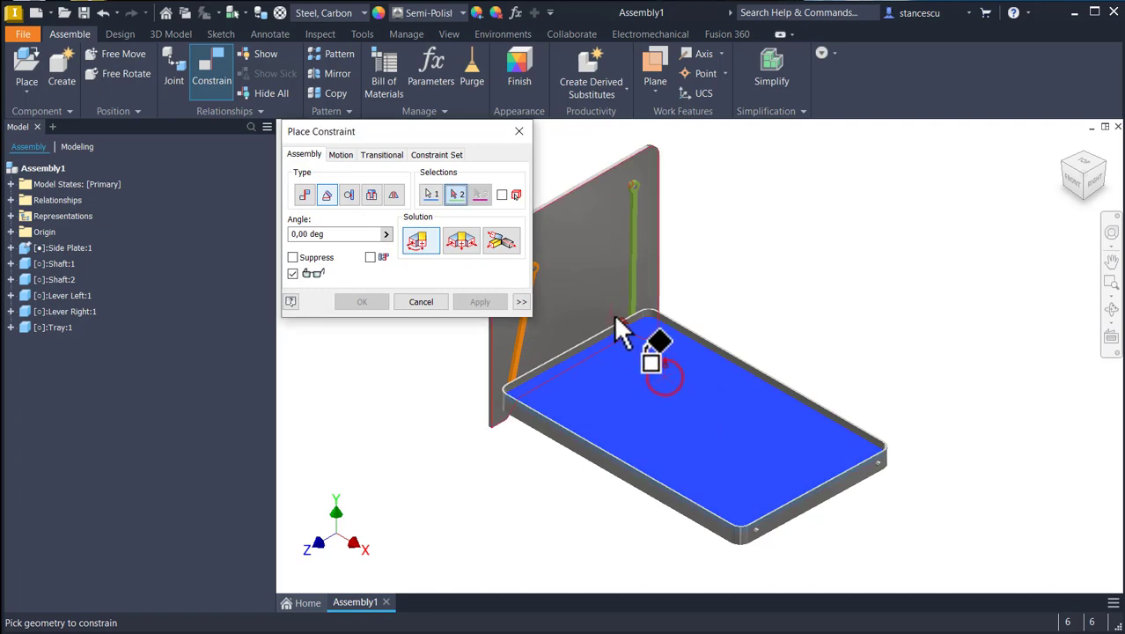
{"action": "scroll", "coordinate": [620, 317], "scroll_direction": "up", "scroll_amount": 5}
{"action": "scroll", "coordinate": [609, 270], "scroll_direction": "up", "scroll_amount": 3}
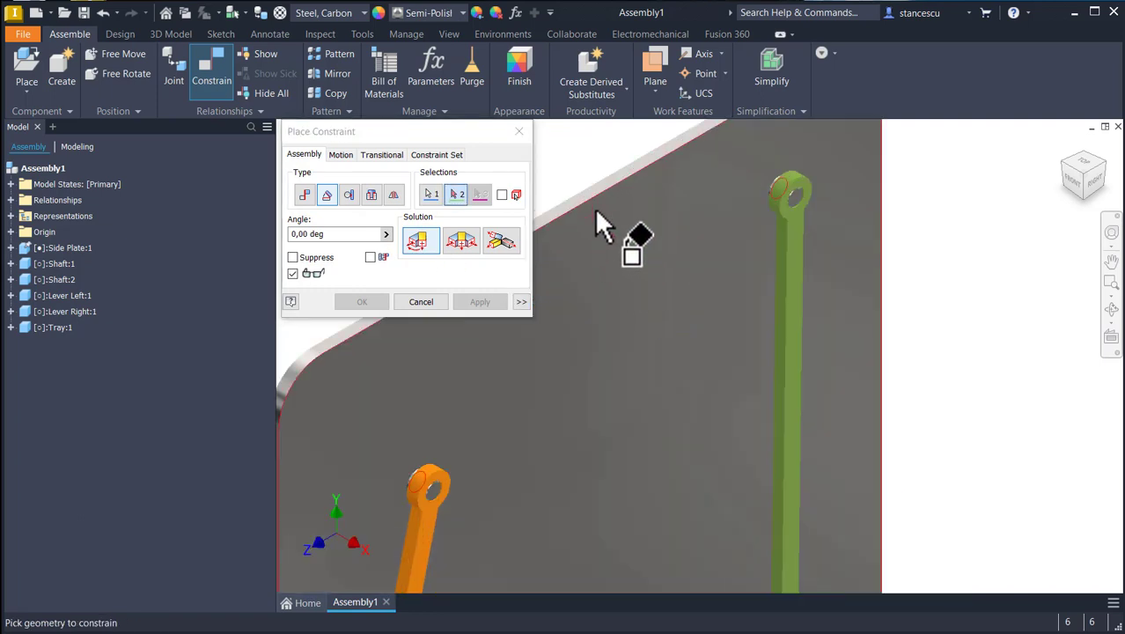
{"action": "scroll", "coordinate": [594, 200], "scroll_direction": "down", "scroll_amount": 2}
{"action": "scroll", "coordinate": [594, 200], "scroll_direction": "down", "scroll_amount": 3}
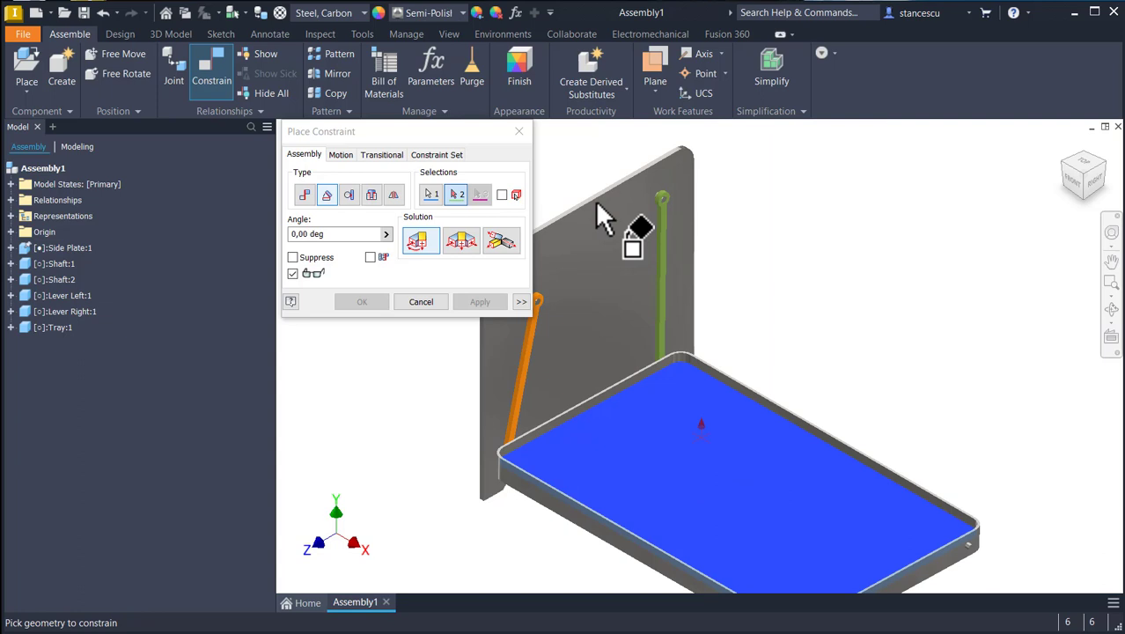
{"action": "scroll", "coordinate": [594, 200], "scroll_direction": "up", "scroll_amount": 5}
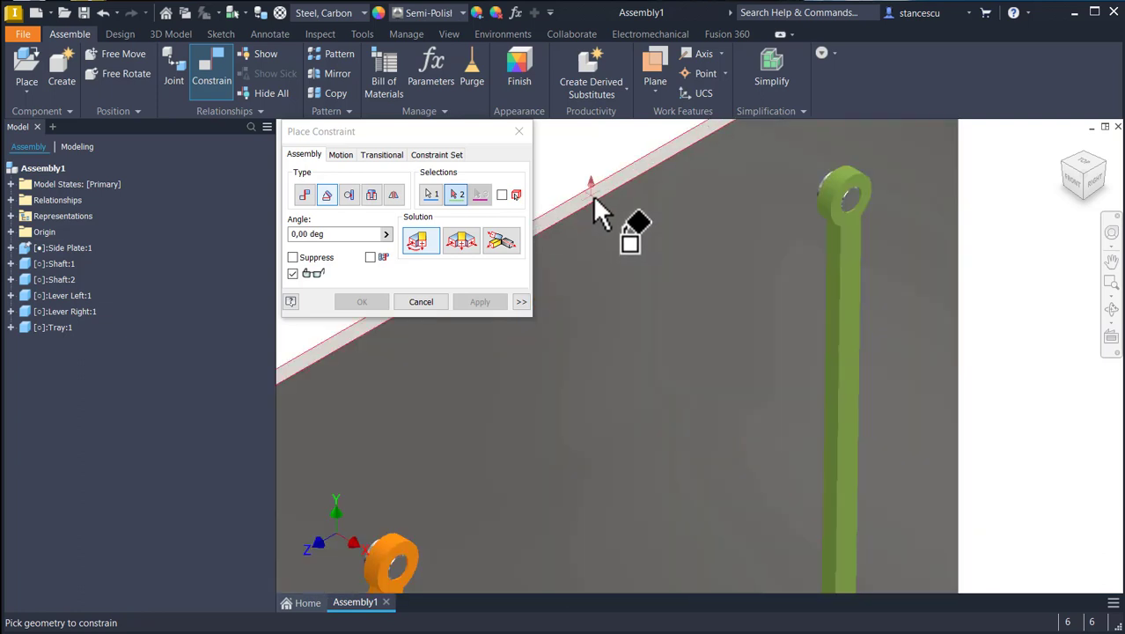
{"action": "left_click", "coordinate": [592, 195]}
{"action": "left_click", "coordinate": [476, 302]}
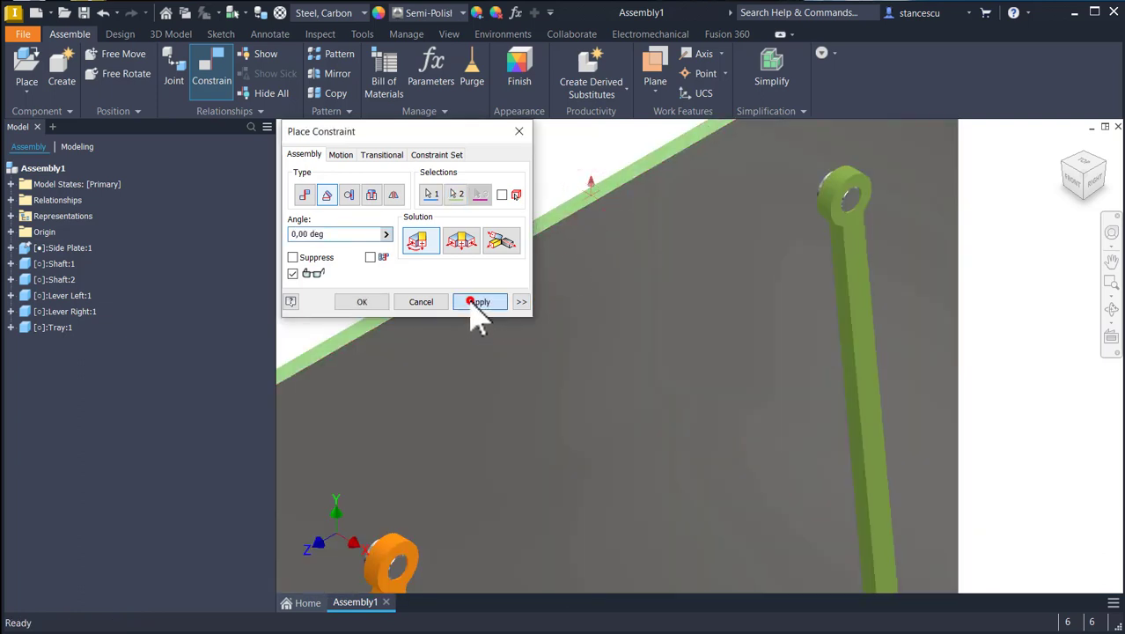
{"action": "left_click", "coordinate": [405, 298]}
{"action": "key", "text": "Num_Lock"}
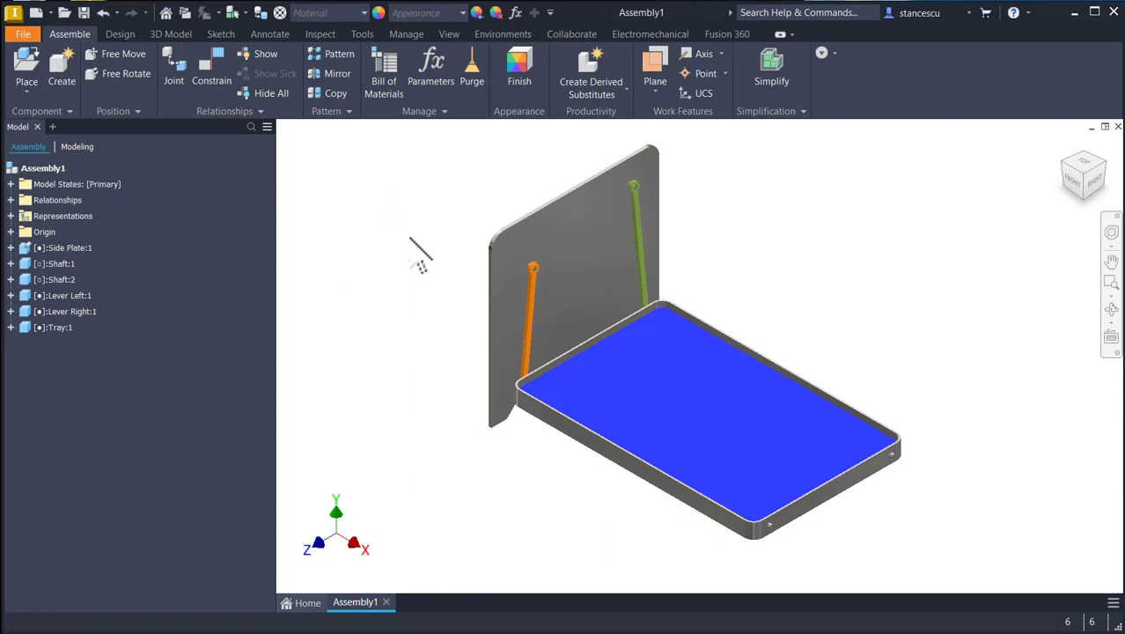
Measure the angle between the narrow side face of the orange Lever Left and the side plate's vertical edge face.
{"action": "key", "text": "m"}
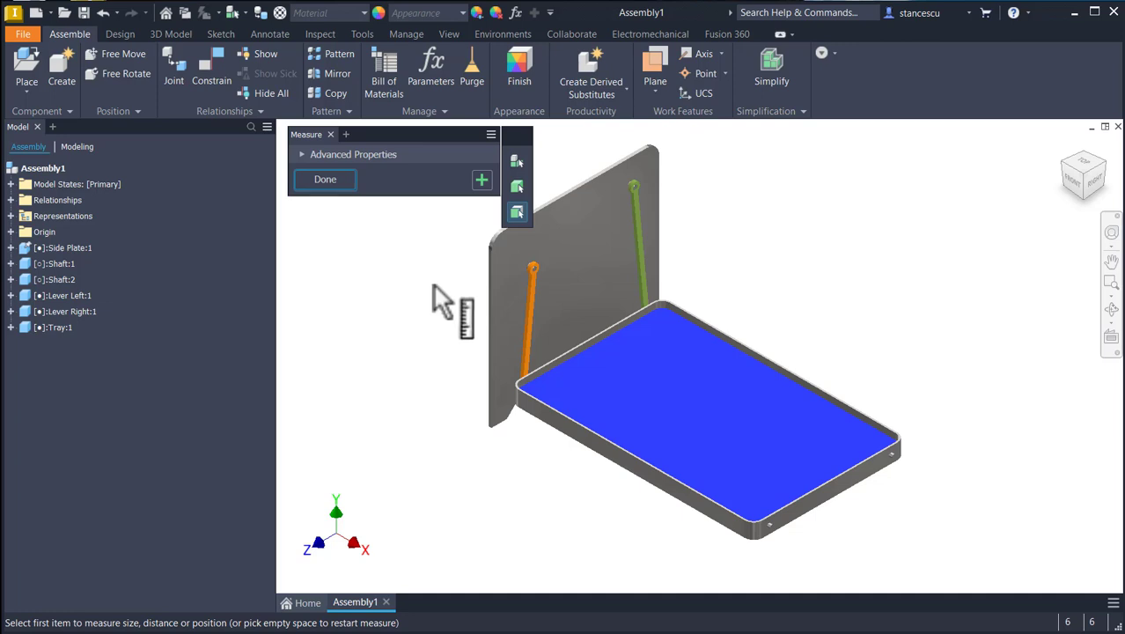
{"action": "scroll", "coordinate": [493, 342], "scroll_direction": "up", "scroll_amount": 4}
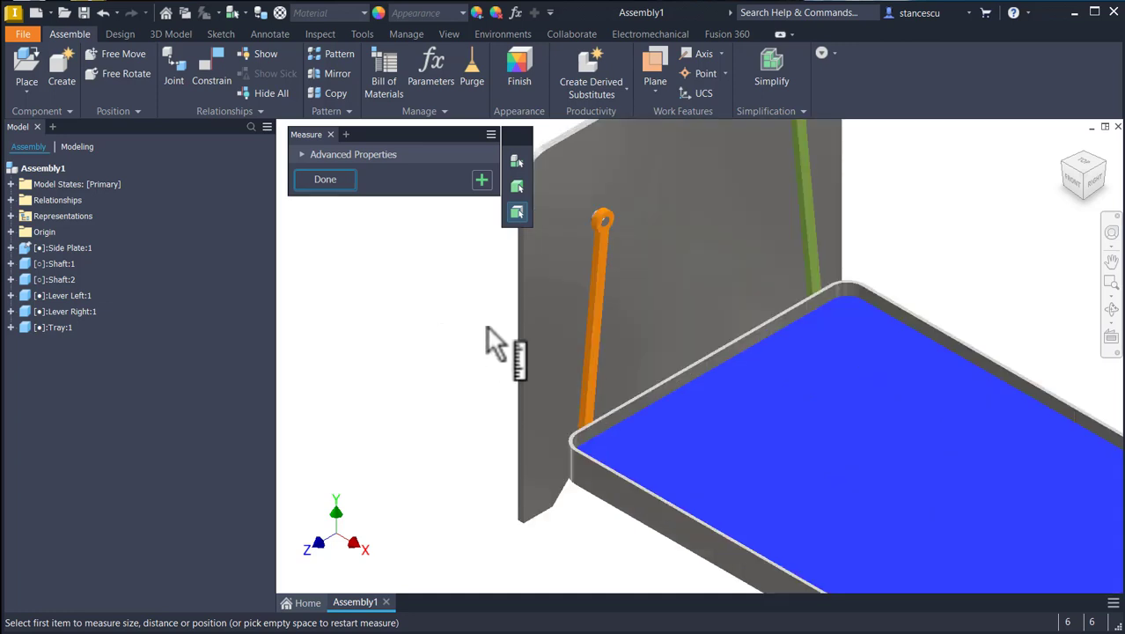
{"action": "scroll", "coordinate": [633, 369], "scroll_direction": "up", "scroll_amount": 2}
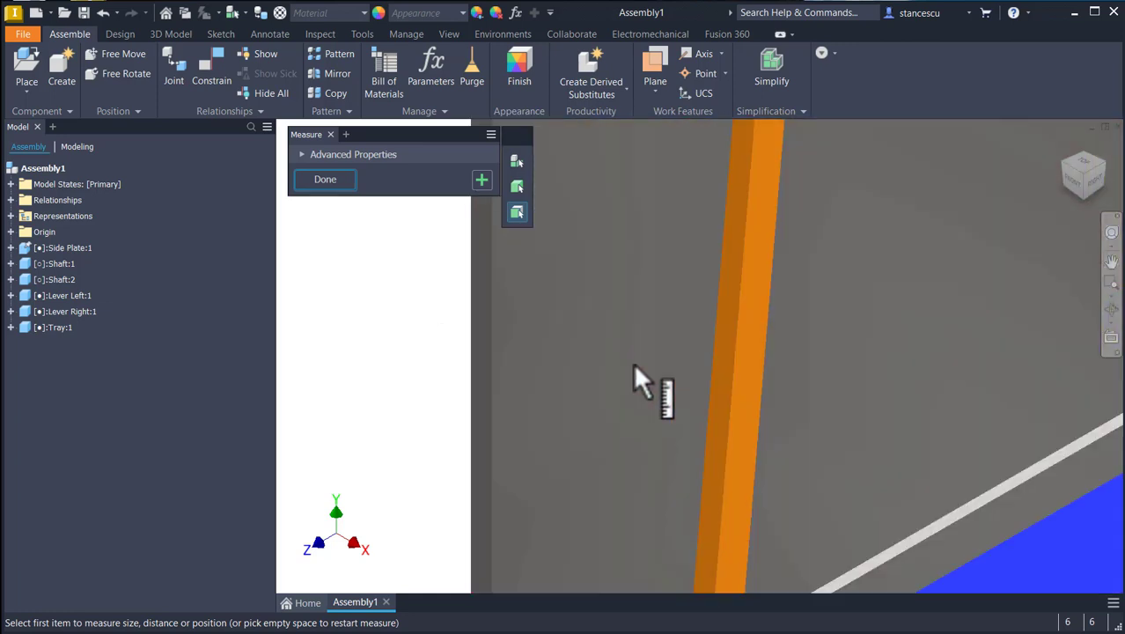
{"action": "left_click", "coordinate": [720, 392]}
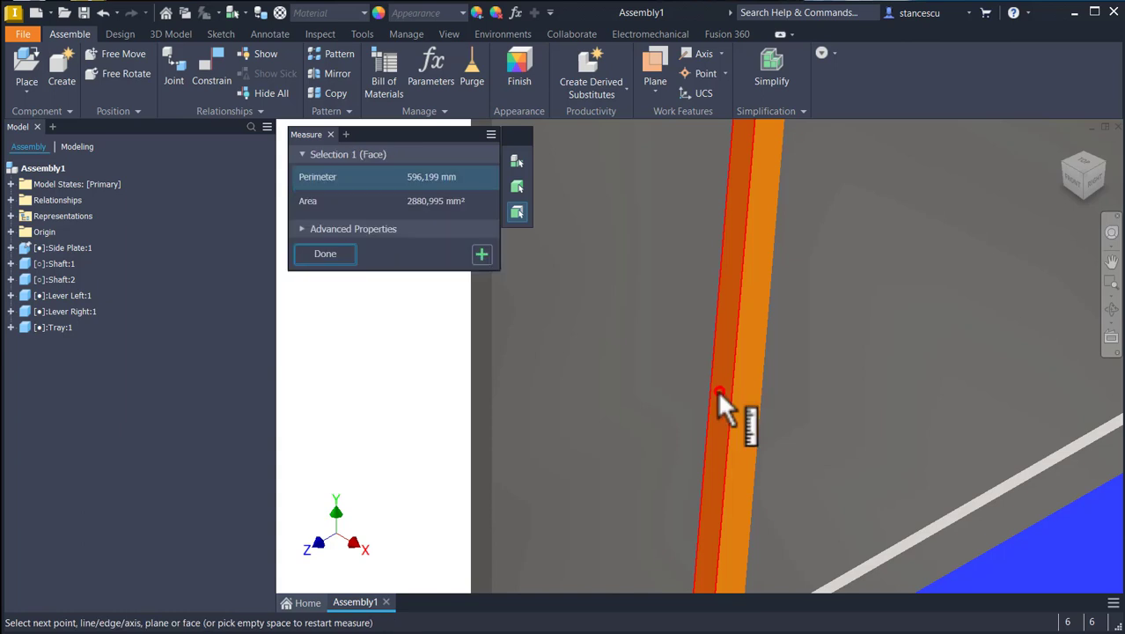
{"action": "left_click", "coordinate": [481, 405]}
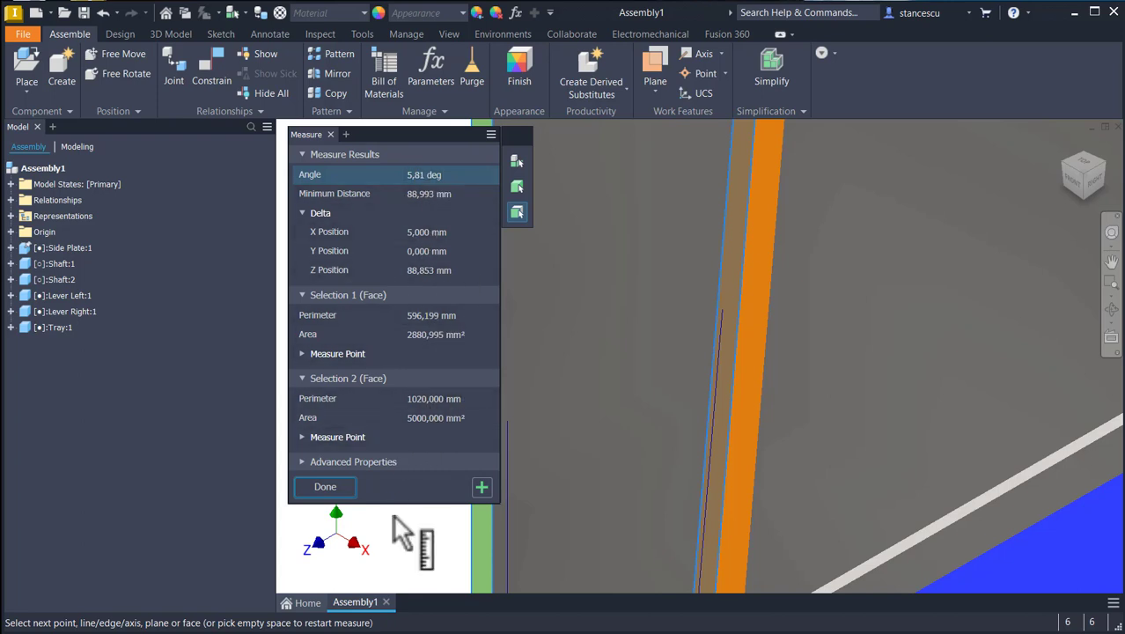
{"action": "left_click", "coordinate": [338, 491]}
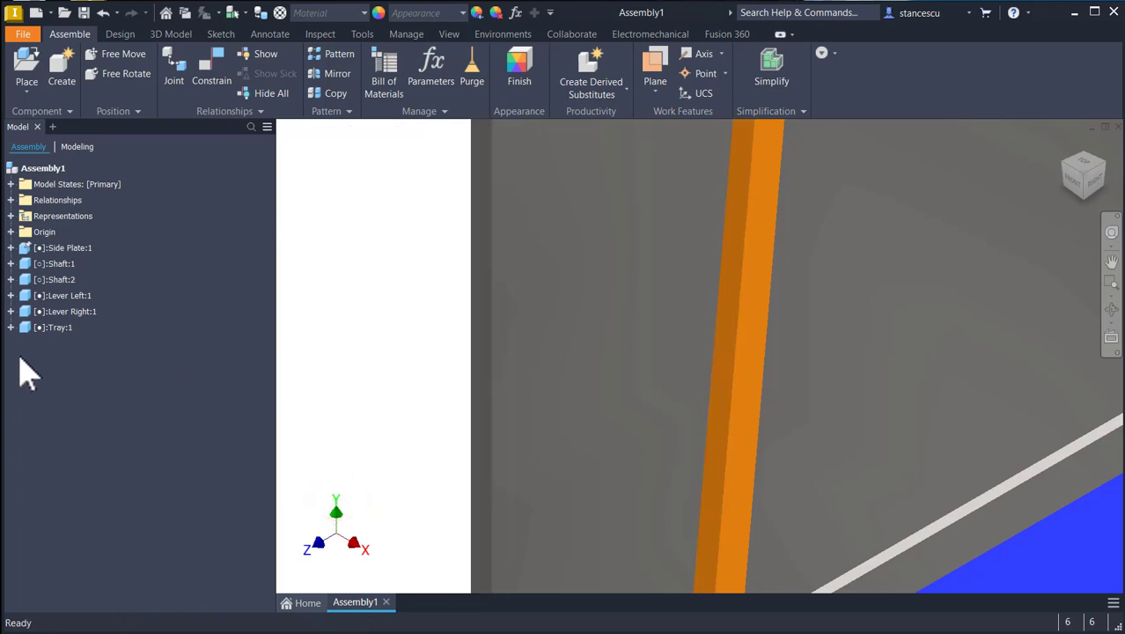
Suppress the Tray's Angle constraint so the mechanism can move again.
{"action": "left_click", "coordinate": [11, 328]}
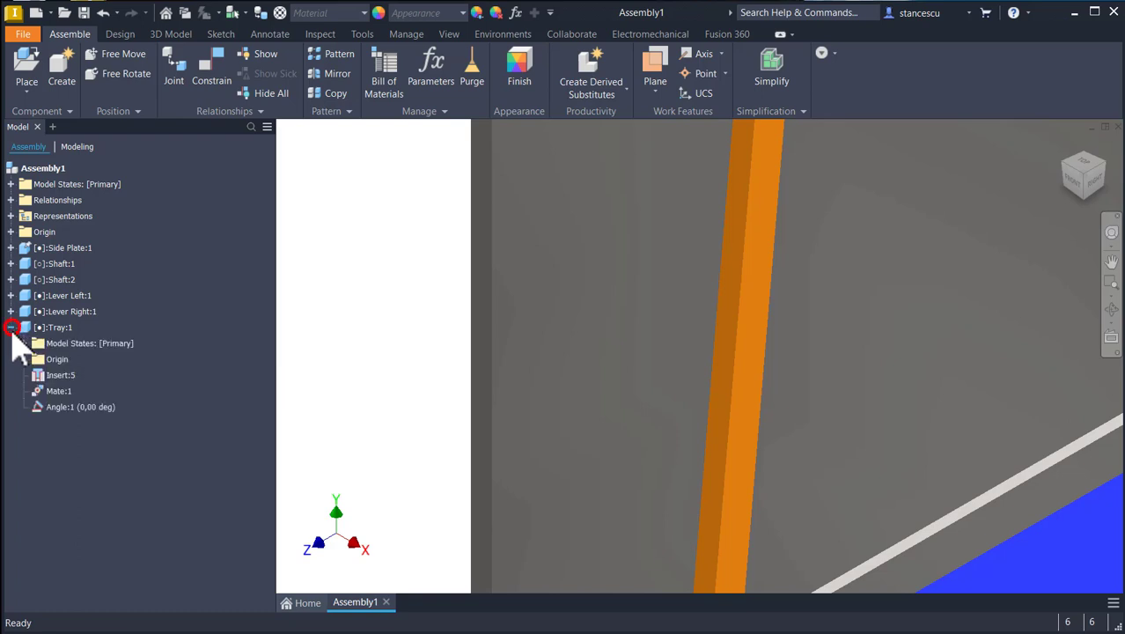
{"action": "right_click", "coordinate": [69, 409]}
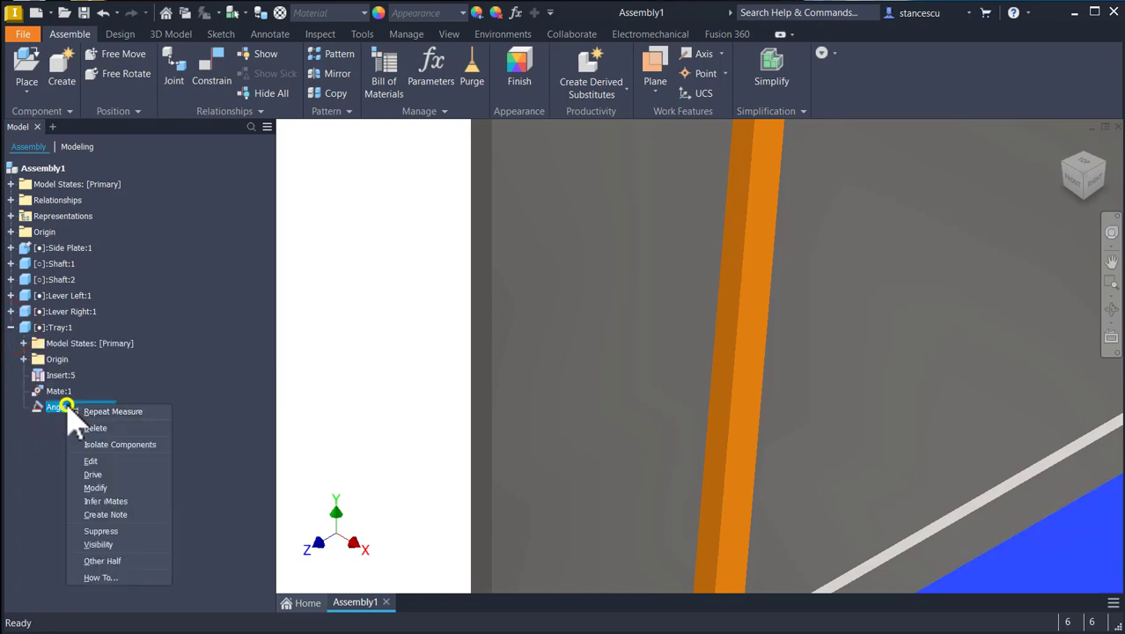
{"action": "key", "text": "Num_Lock"}
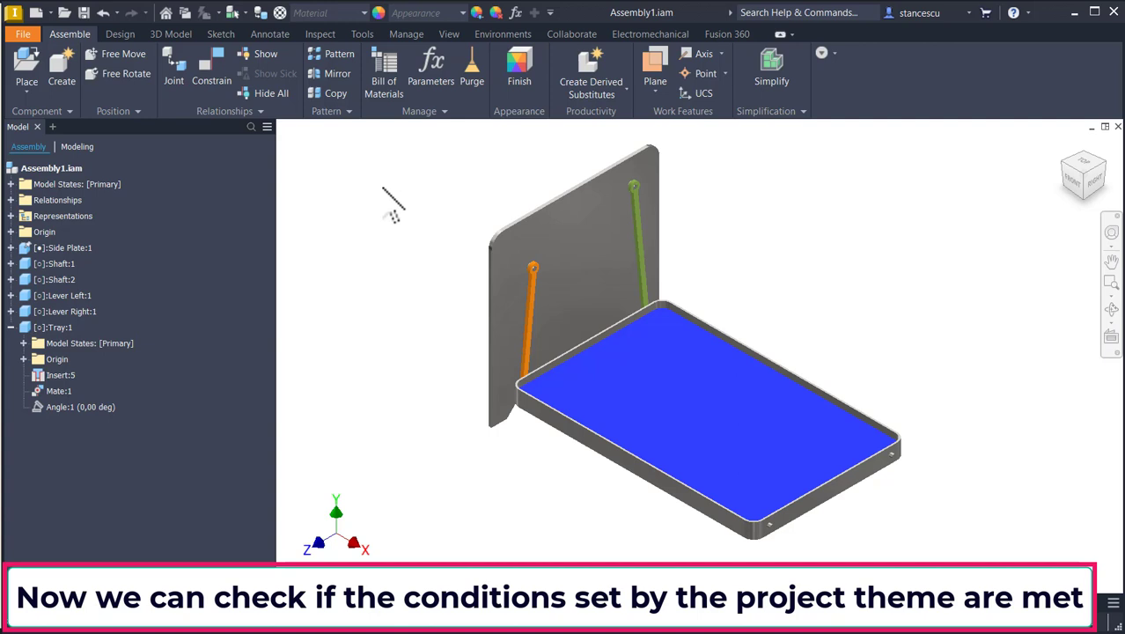
Add a -5.81° directed Angle constraint between the narrow side face of the orange Lever Left and the side plate's vertical edge face.
{"action": "left_click", "coordinate": [11, 327]}
{"action": "left_click", "coordinate": [10, 313]}
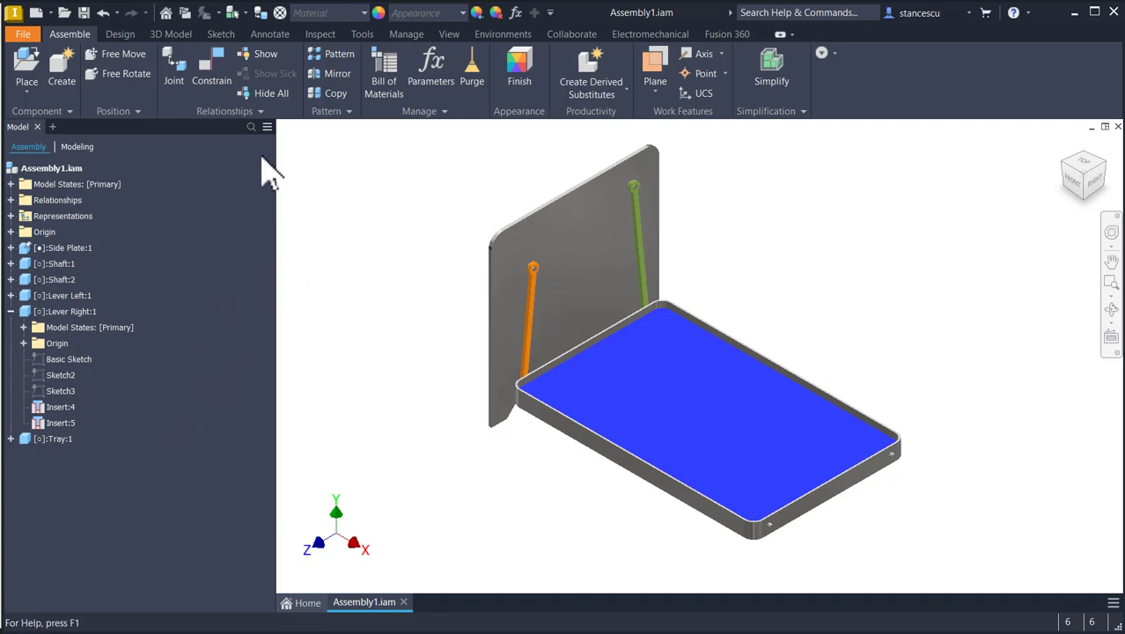
{"action": "left_click", "coordinate": [206, 69]}
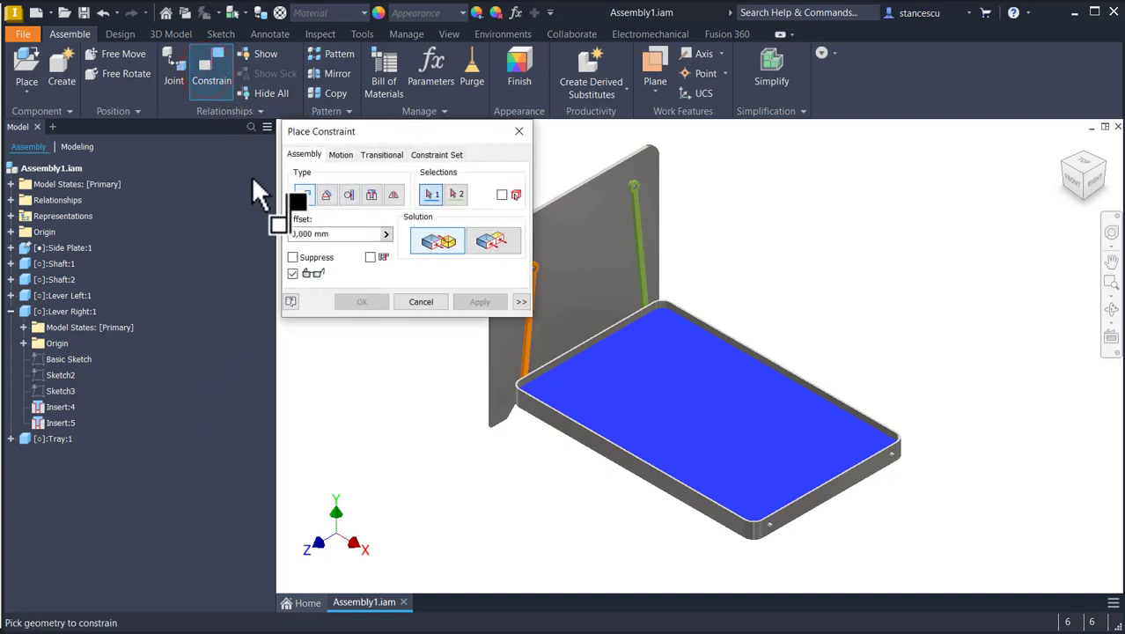
{"action": "left_click", "coordinate": [325, 195]}
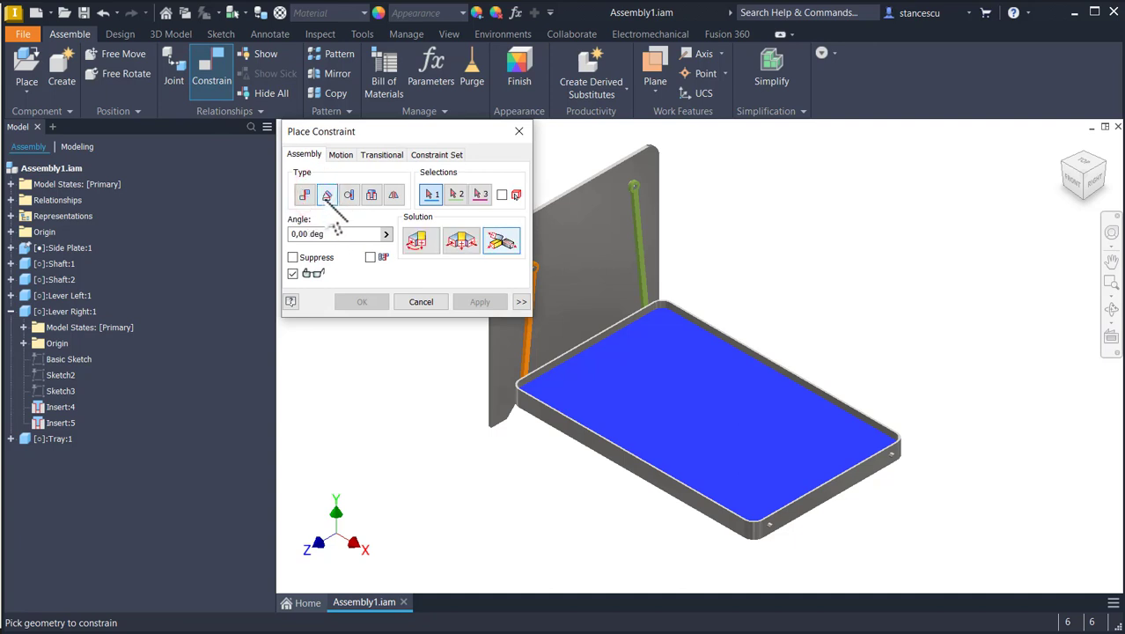
{"action": "left_click", "coordinate": [417, 241]}
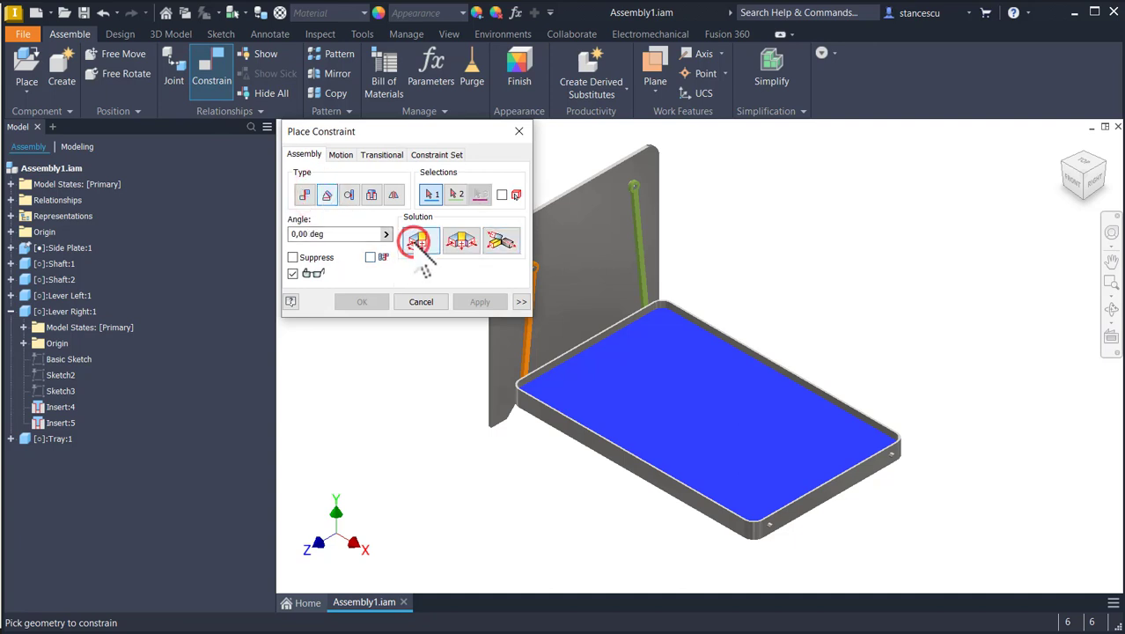
{"action": "double_click", "coordinate": [349, 234]}
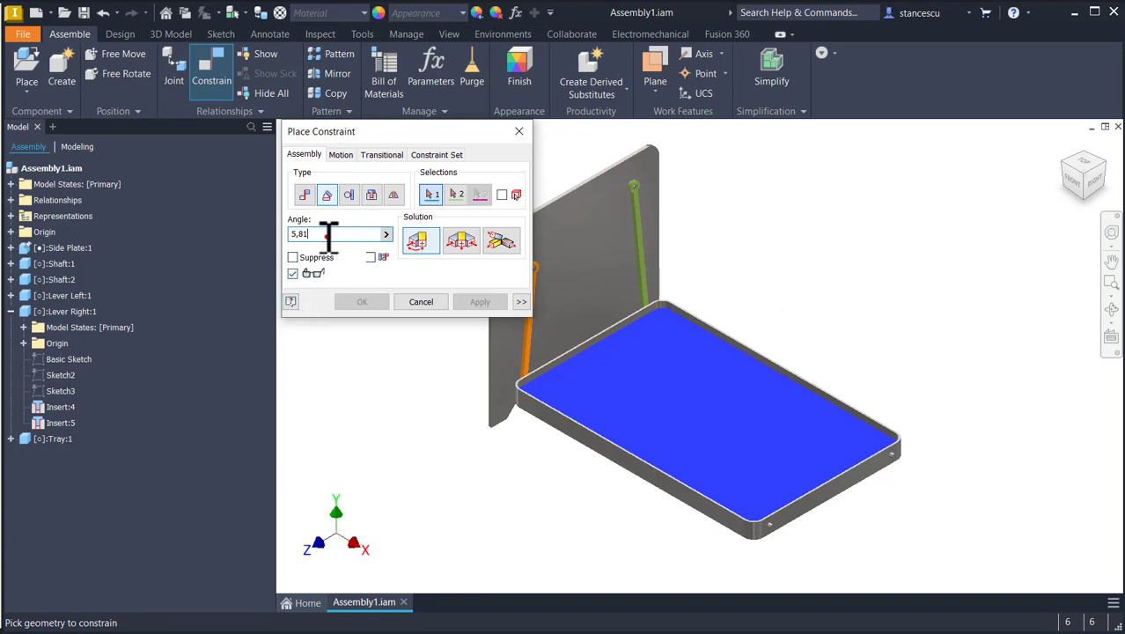
{"action": "key", "text": "Home"}
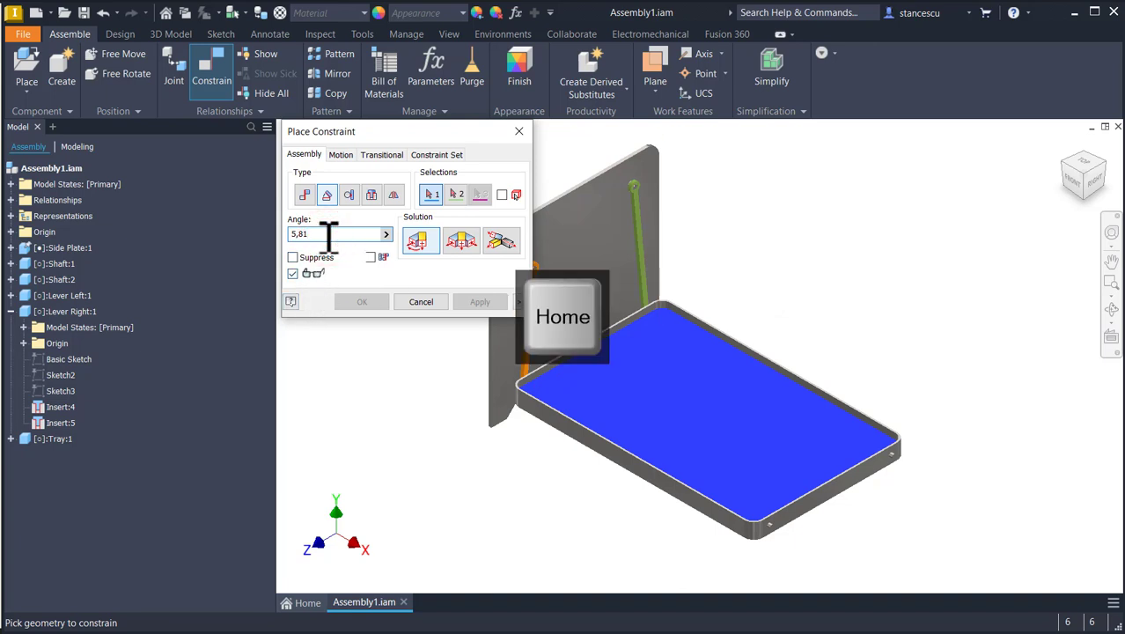
{"action": "type", "text": "-"}
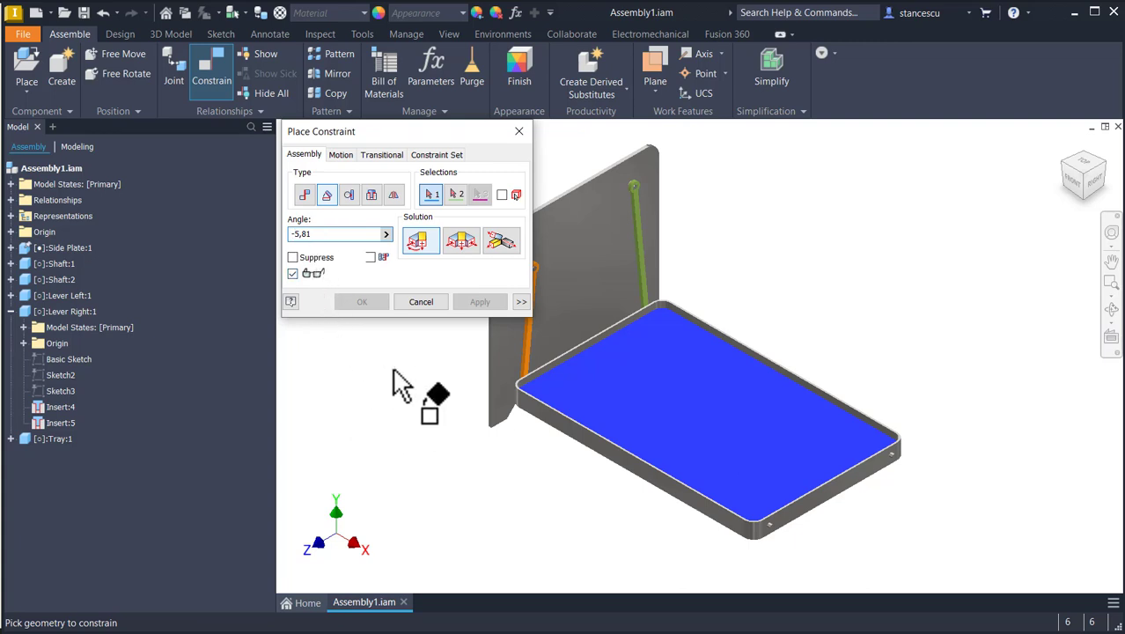
{"action": "scroll", "coordinate": [391, 382], "scroll_direction": "up", "scroll_amount": 2}
{"action": "middle_click_drag", "start_coordinate": [414, 389], "coordinate": [376, 439]}
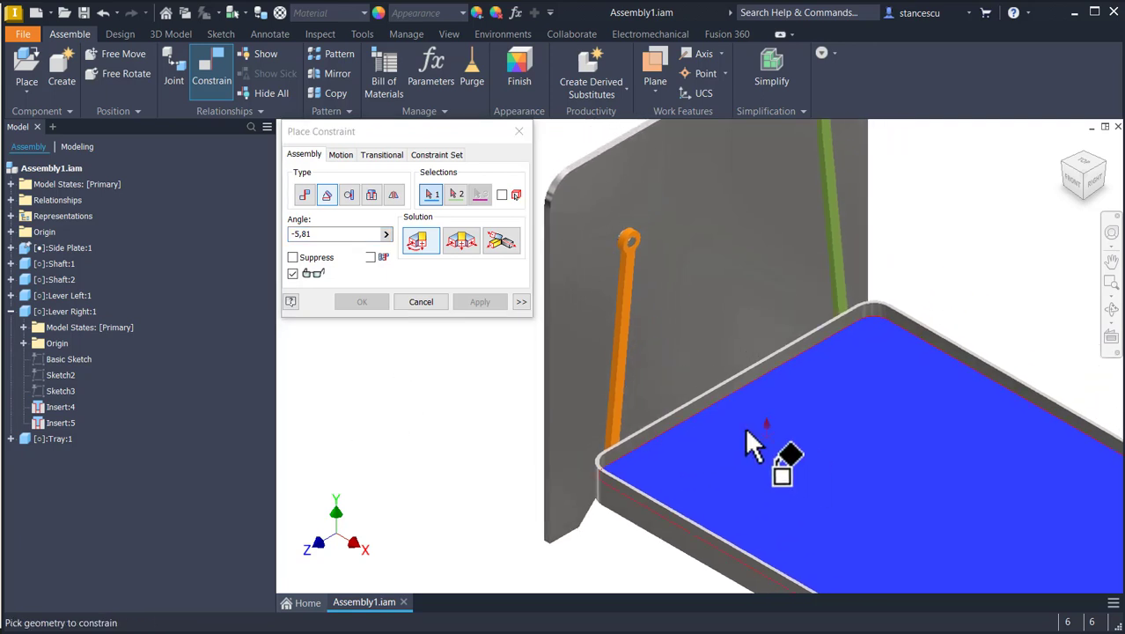
{"action": "scroll", "coordinate": [632, 370], "scroll_direction": "up", "scroll_amount": 3}
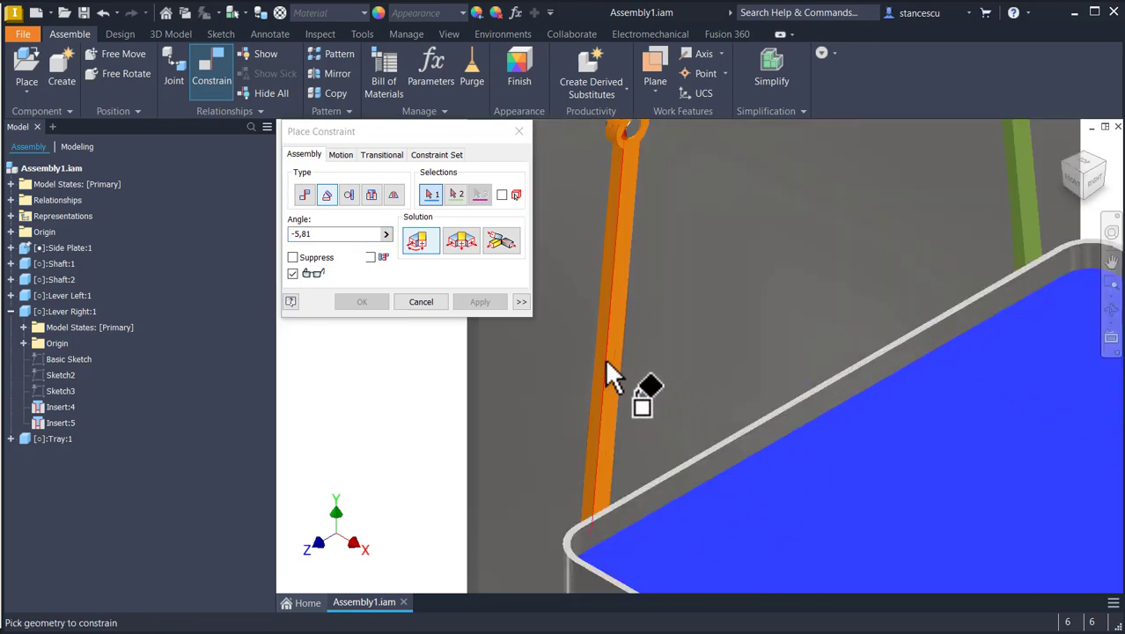
{"action": "scroll", "coordinate": [604, 363], "scroll_direction": "up", "scroll_amount": 2}
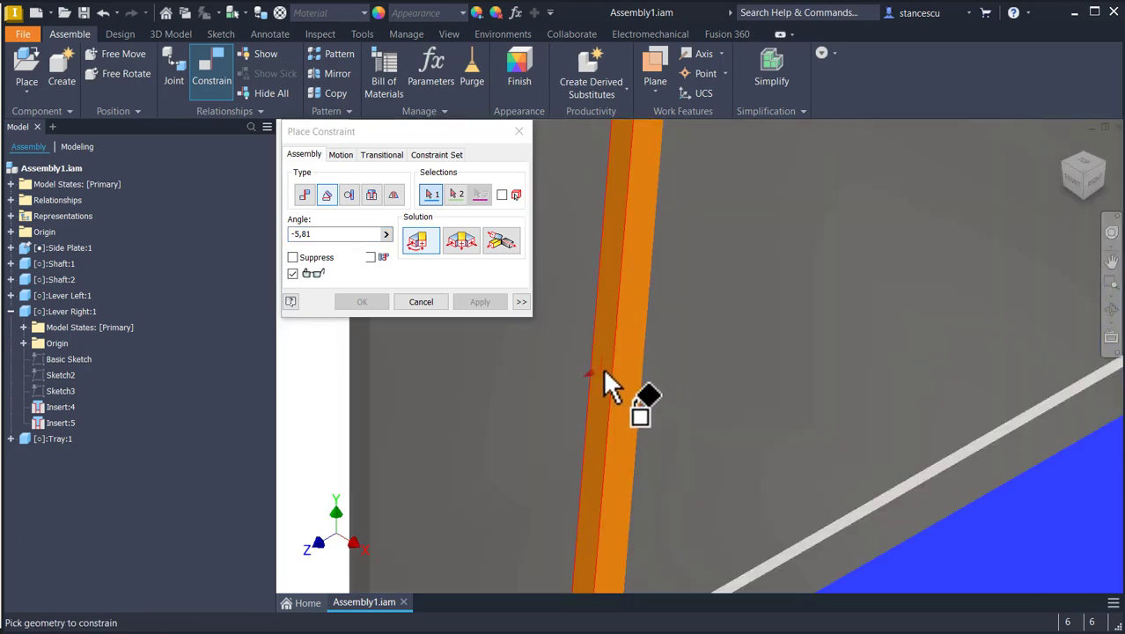
{"action": "left_click", "coordinate": [603, 367]}
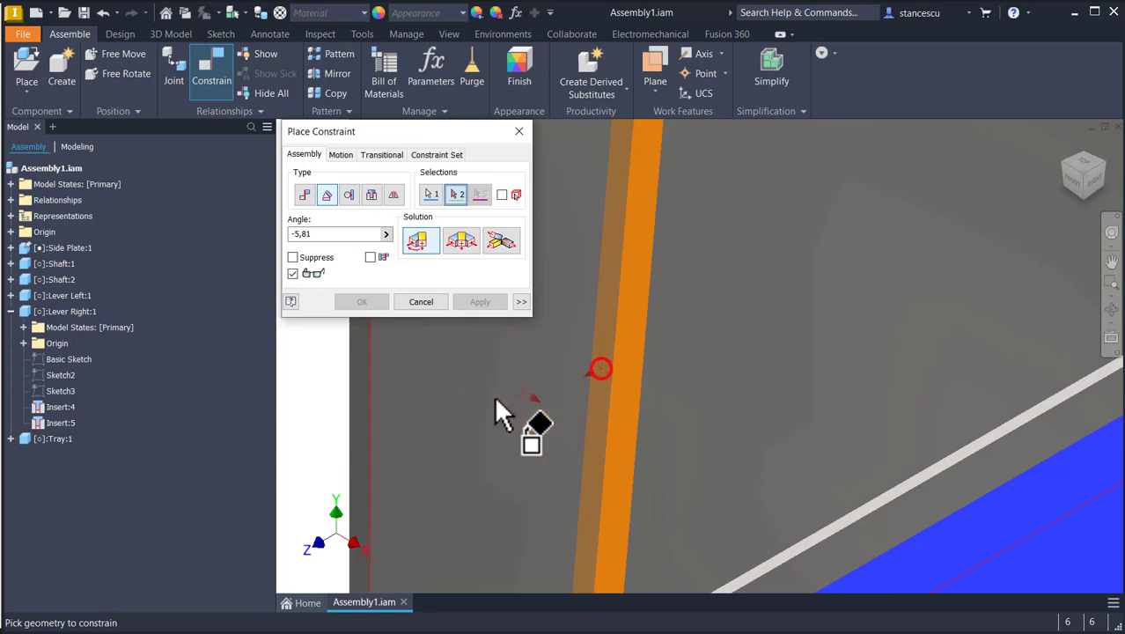
{"action": "left_click", "coordinate": [359, 416]}
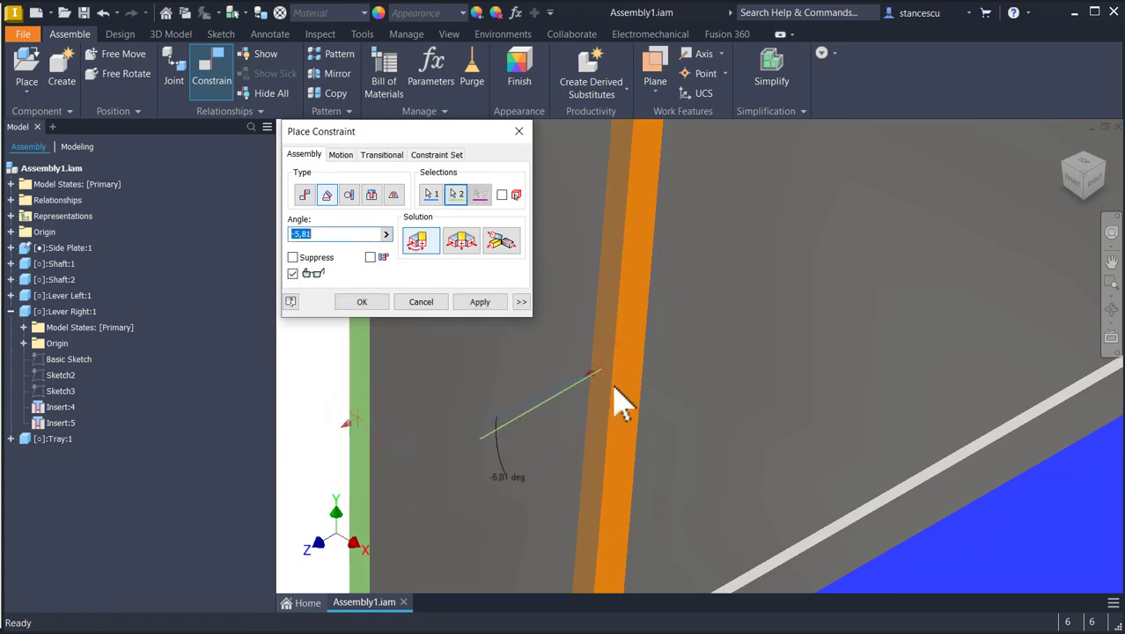
{"action": "left_click", "coordinate": [474, 308]}
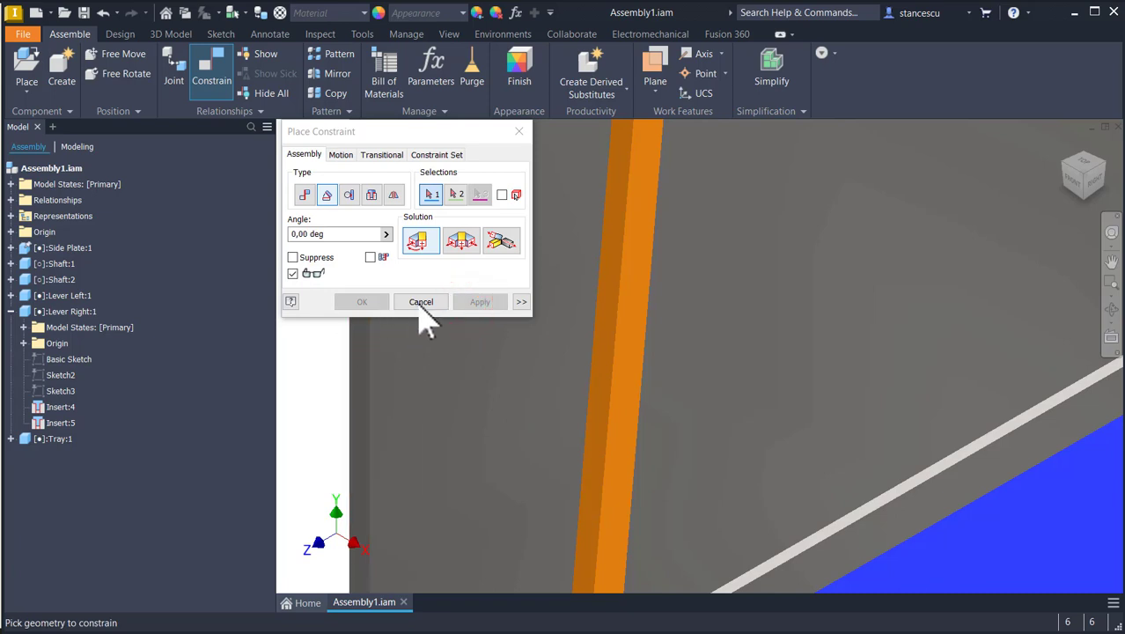
{"action": "left_click", "coordinate": [419, 303]}
{"action": "key", "text": "Home"}
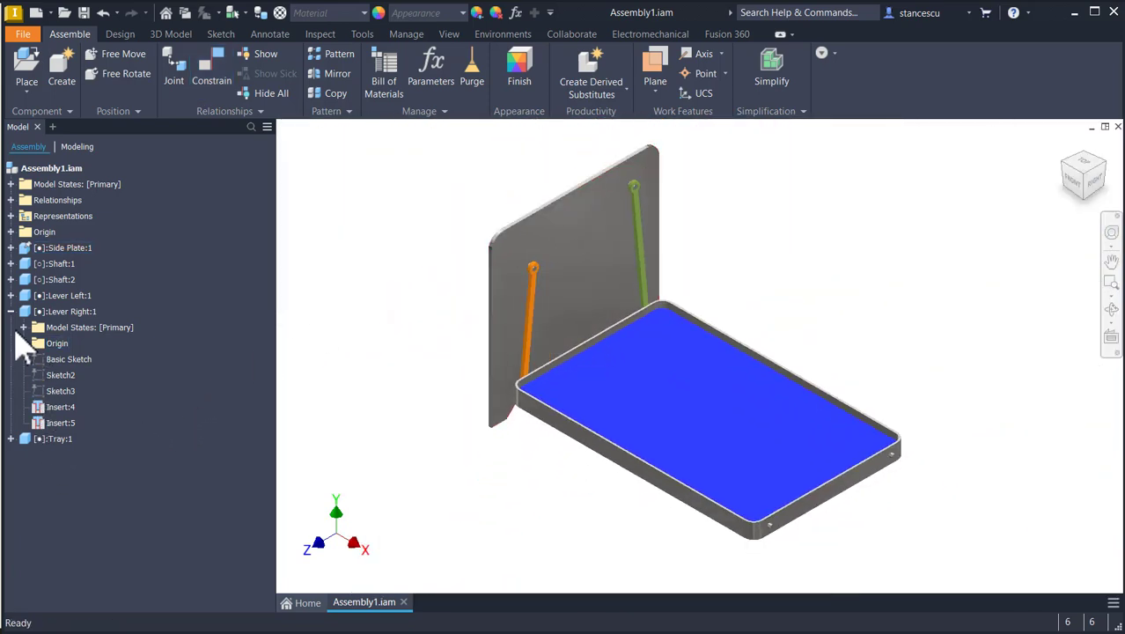
Drive Lever Left's Angle constraint from -5.81° to an end value of 50° and play the motion forward and in reverse.
{"action": "left_click", "coordinate": [11, 311]}
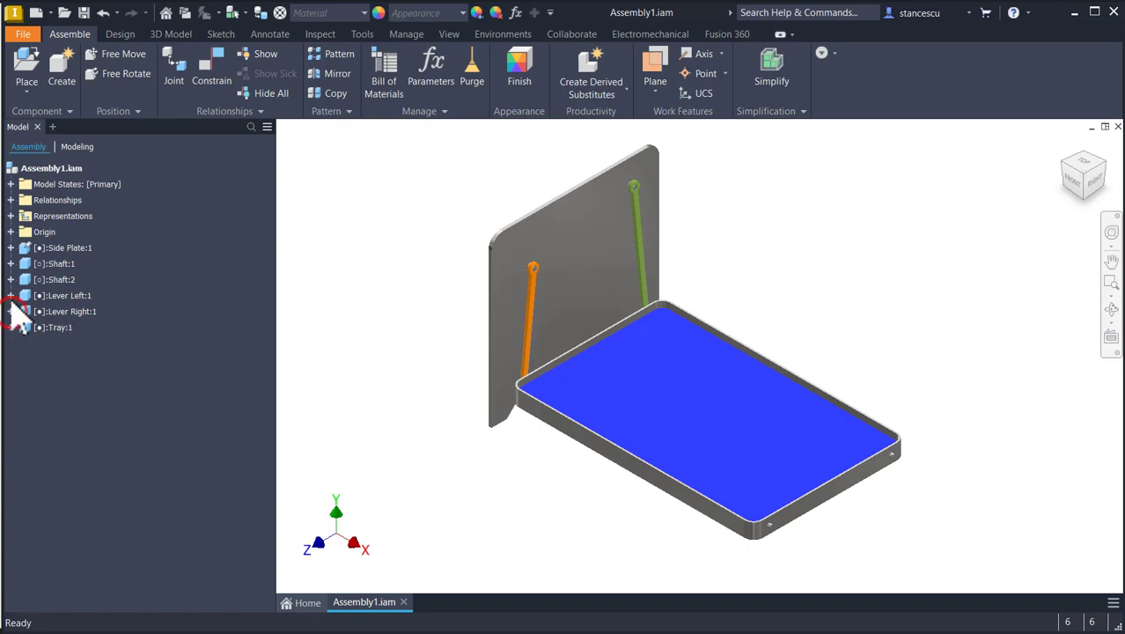
{"action": "left_click", "coordinate": [11, 295]}
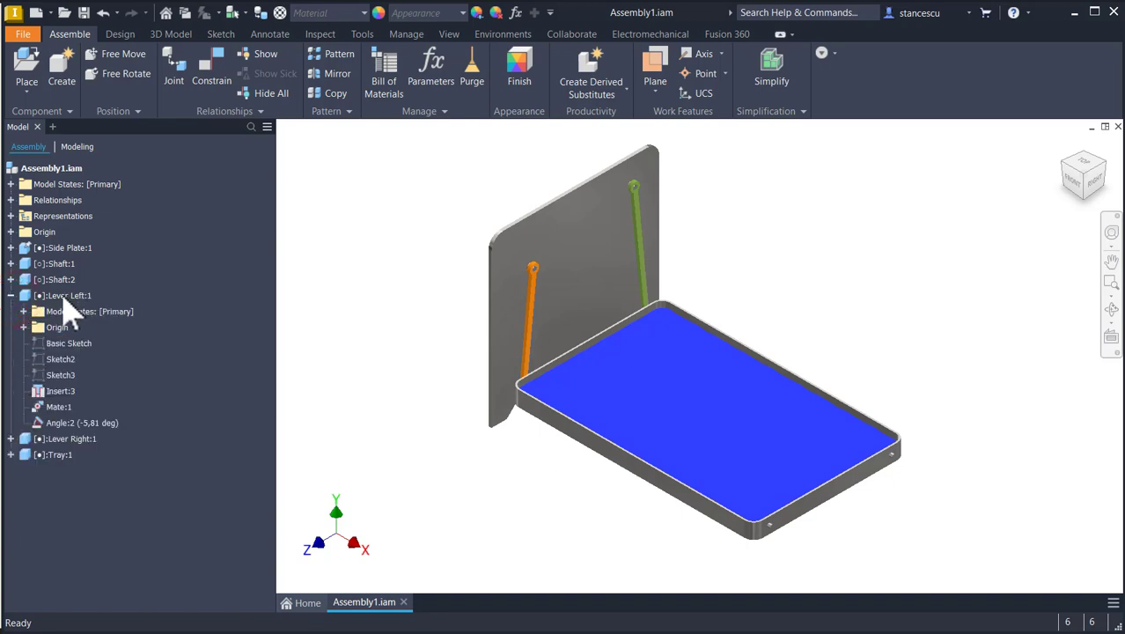
{"action": "left_click", "coordinate": [67, 424]}
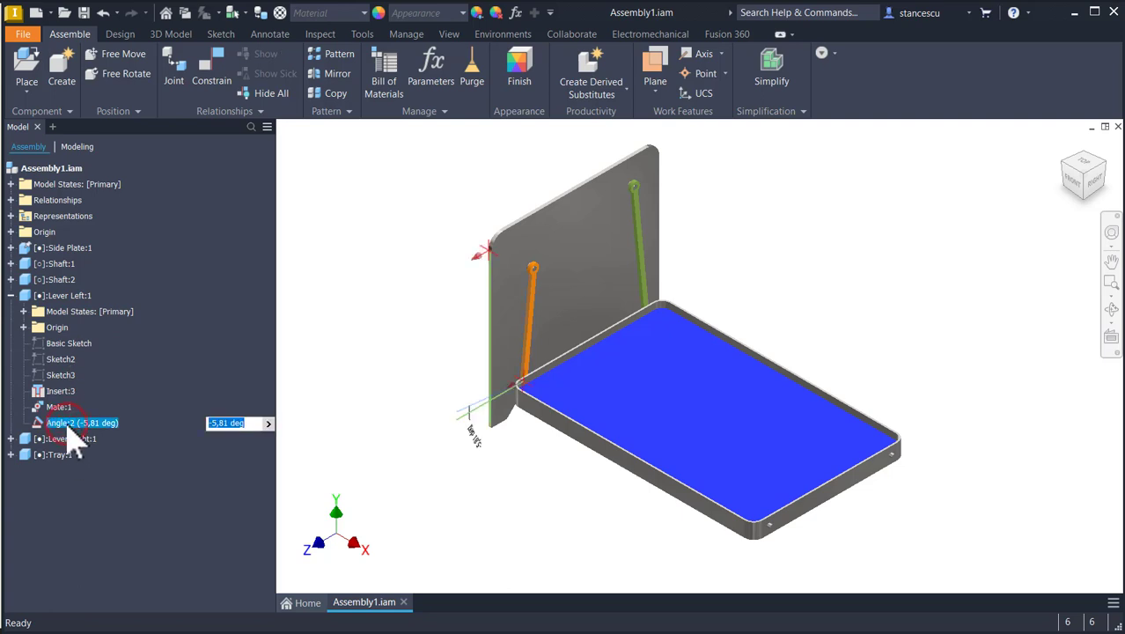
{"action": "right_click", "coordinate": [68, 424]}
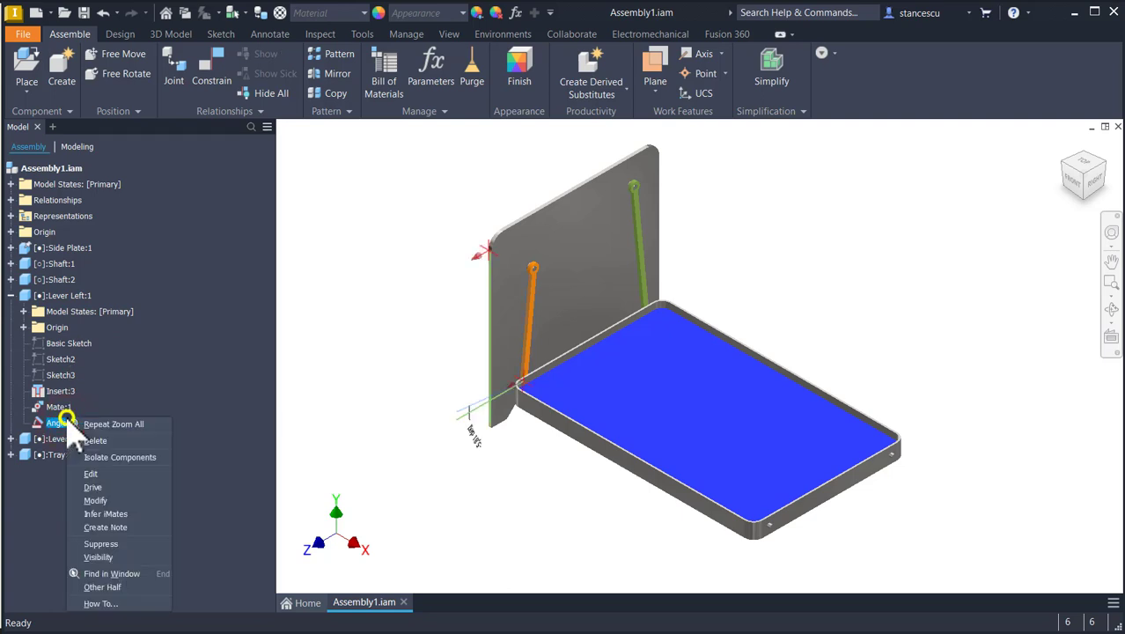
{"action": "left_click", "coordinate": [95, 488]}
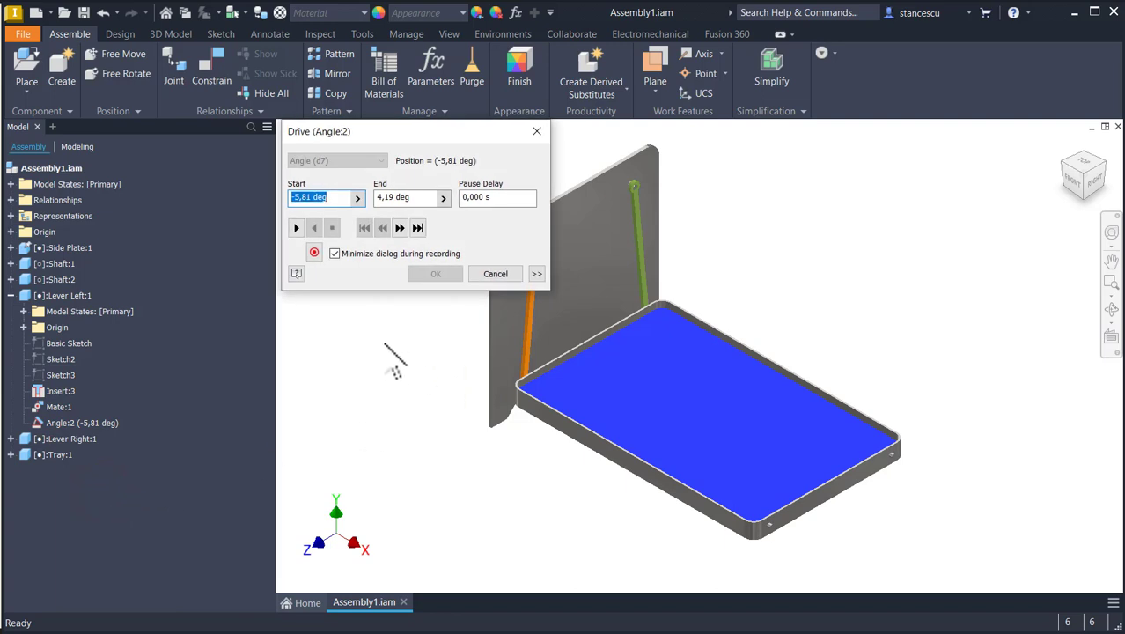
{"action": "left_click", "coordinate": [419, 197]}
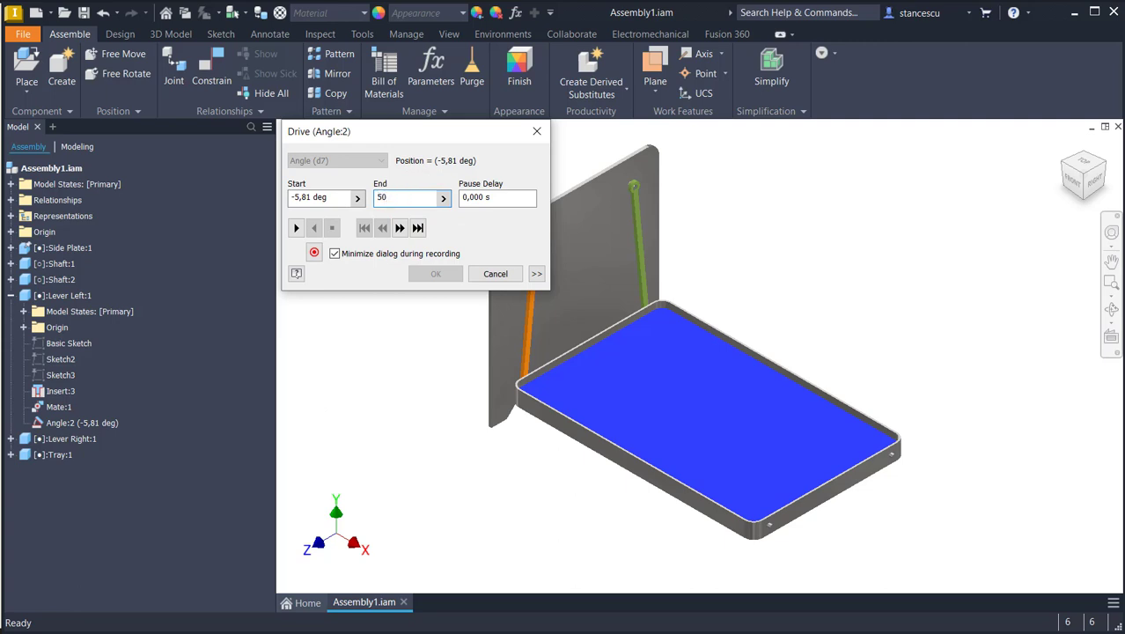
{"action": "left_click", "coordinate": [296, 228]}
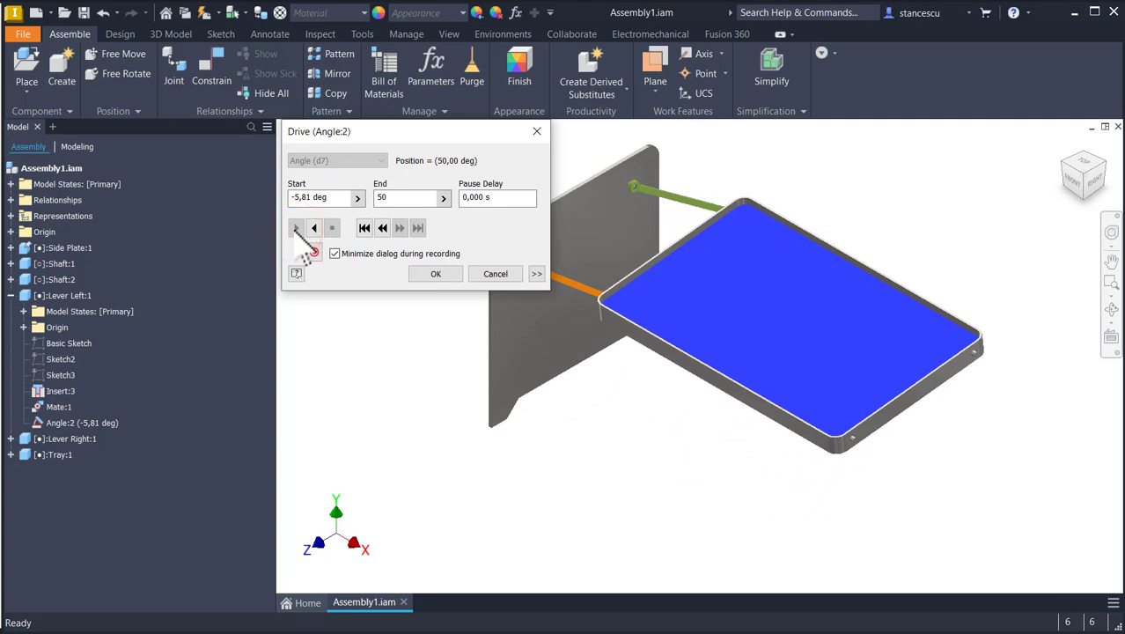
{"action": "left_click", "coordinate": [317, 229]}
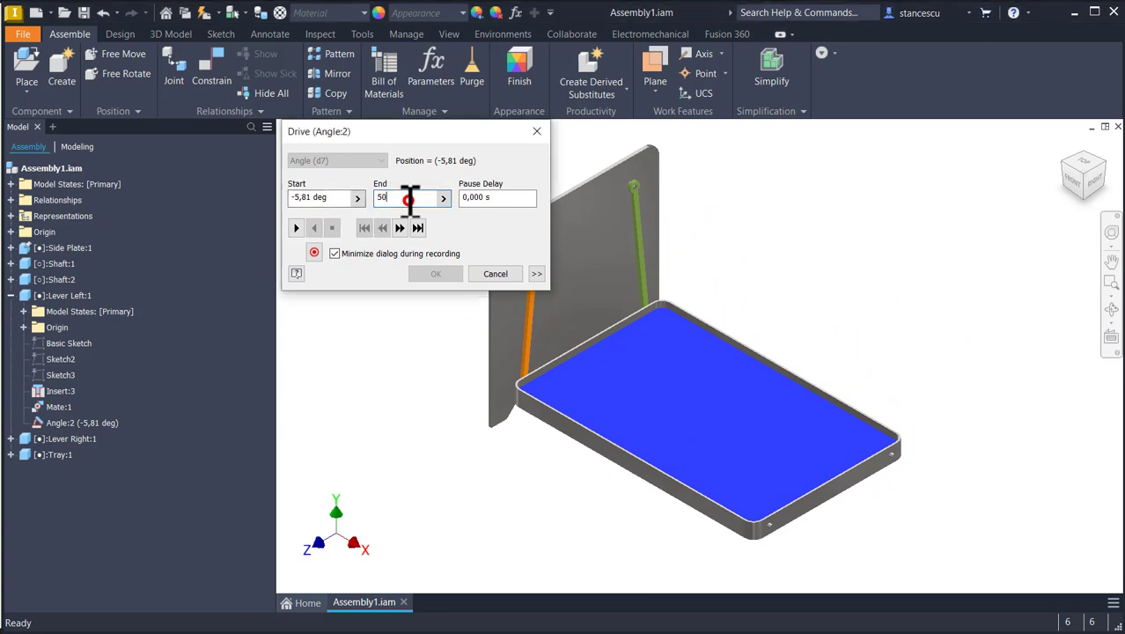
Set the drive's end angle to 110° and play the mechanism's motion forward and in reverse.
{"action": "left_click_drag", "start_coordinate": [410, 197], "coordinate": [380, 195]}
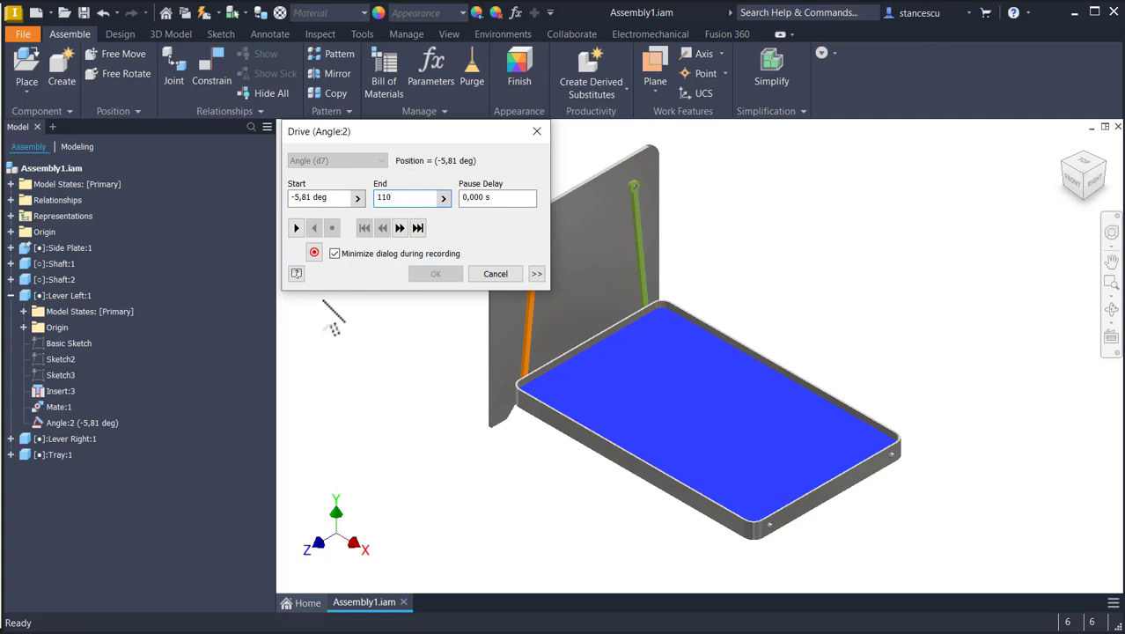
{"action": "type", "text": "110"}
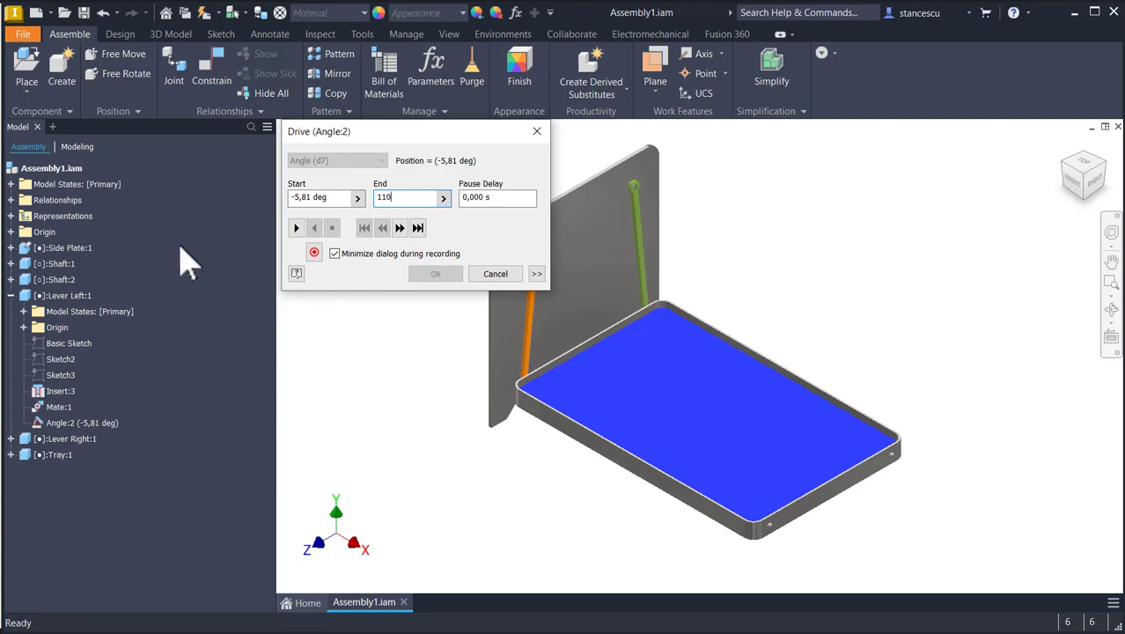
{"action": "left_click", "coordinate": [296, 228]}
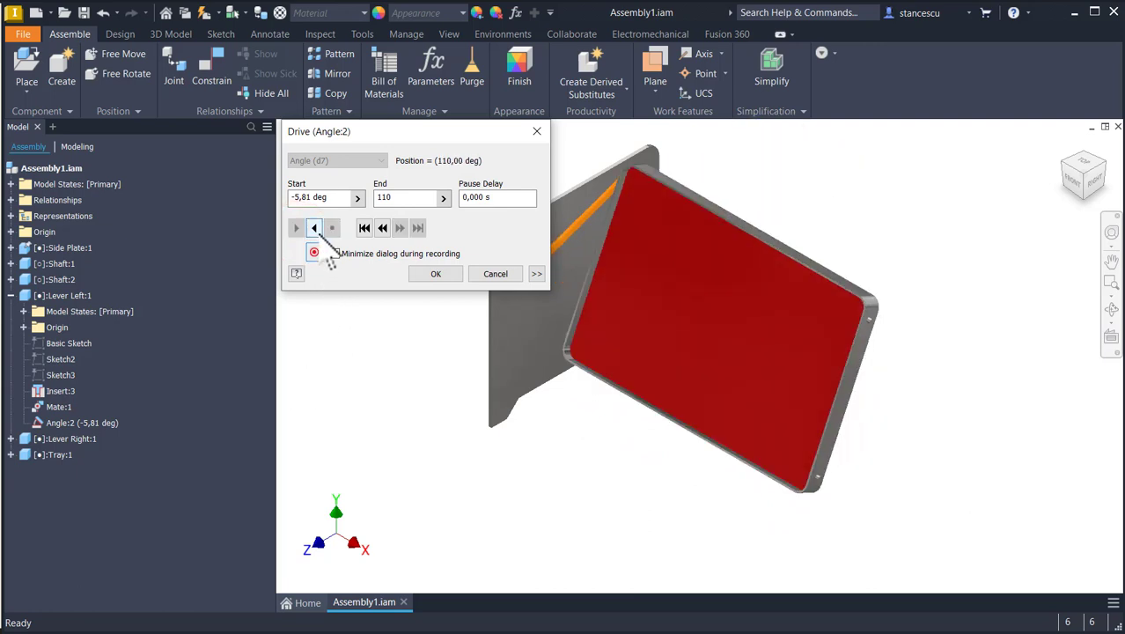
{"action": "left_click", "coordinate": [318, 230]}
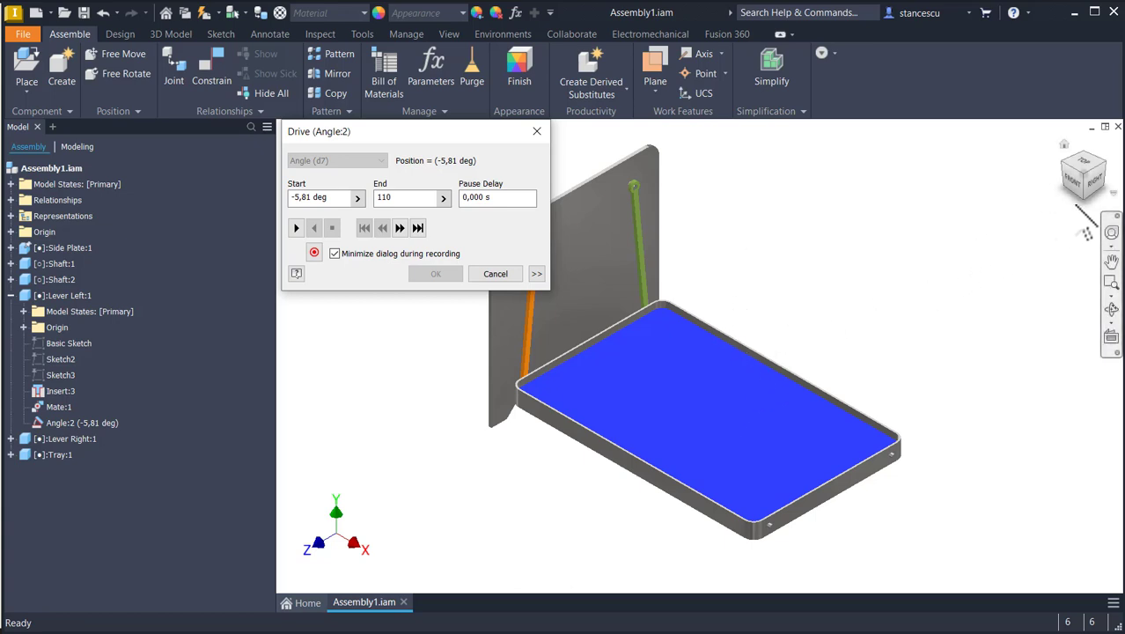
View the mechanism from the right side, drive Lever Left's angle to an end value of 80° and accept that position.
{"action": "left_click", "coordinate": [1092, 185]}
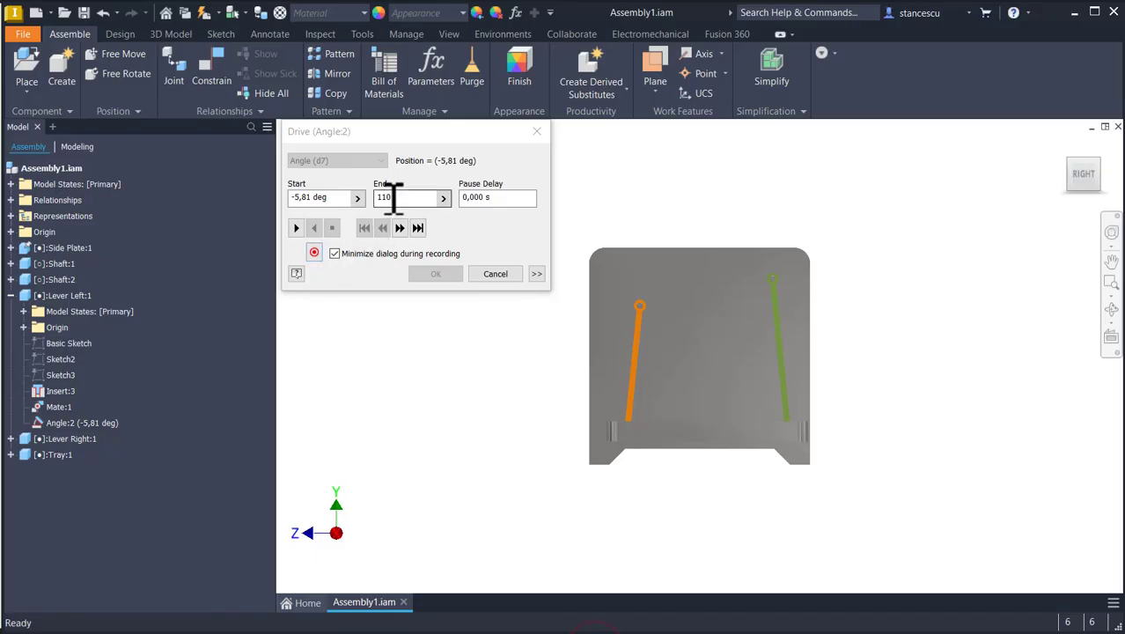
{"action": "double_click", "coordinate": [387, 197]}
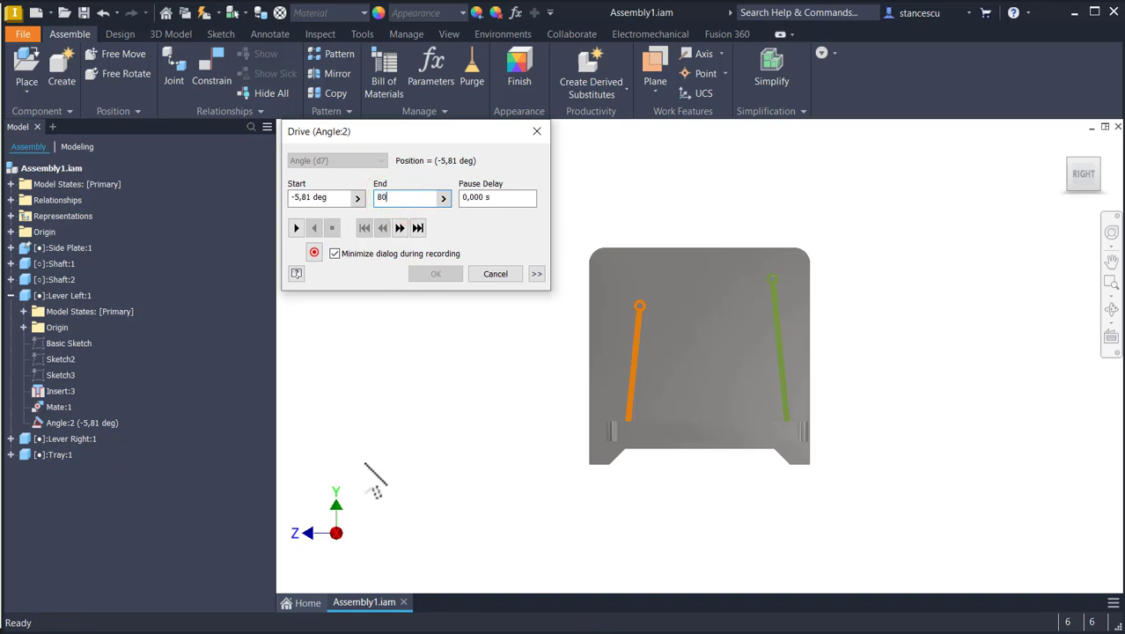
{"action": "left_click", "coordinate": [295, 228]}
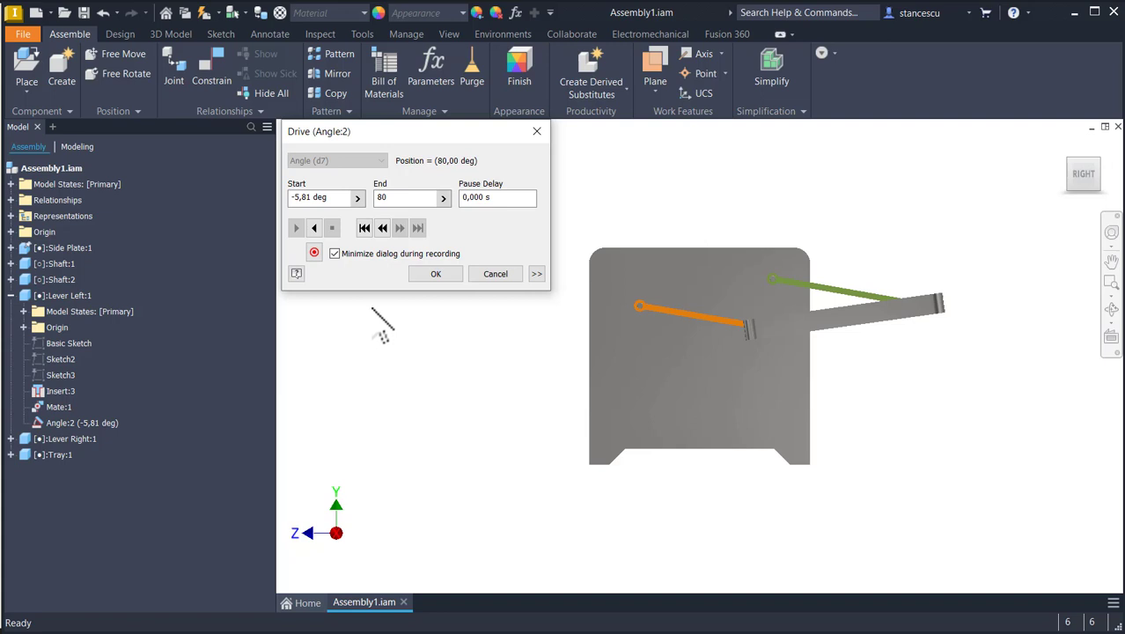
{"action": "left_click", "coordinate": [432, 376]}
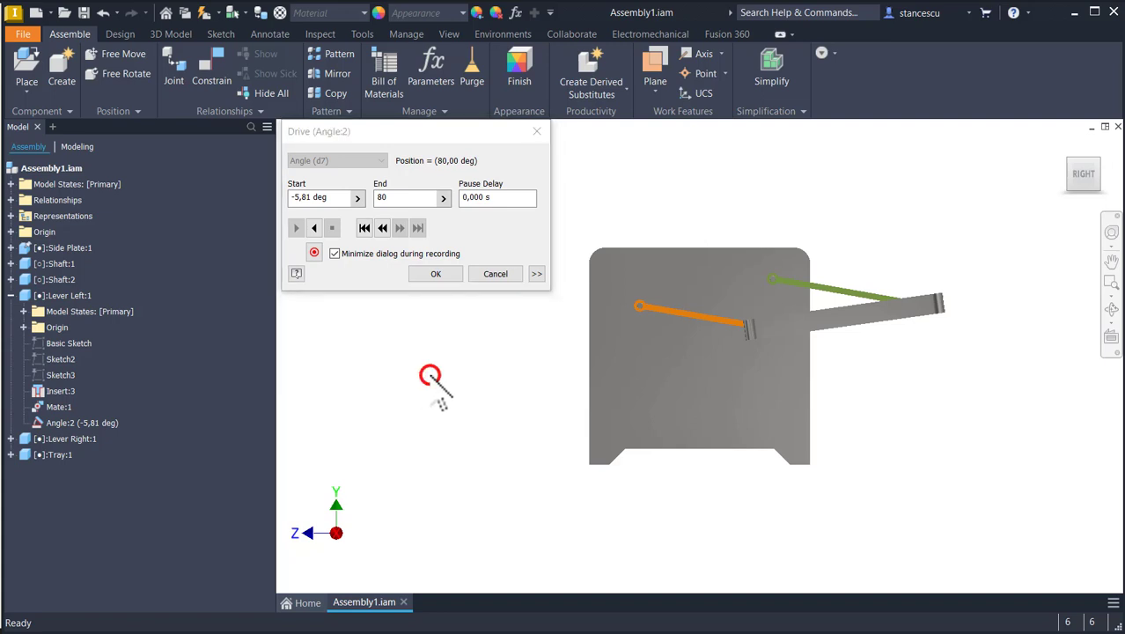
{"action": "left_click", "coordinate": [436, 273]}
Measure the angle between the Tray's blue inner face and the side plate's narrow top face, and close the measurement.
{"action": "key", "text": "F5"}
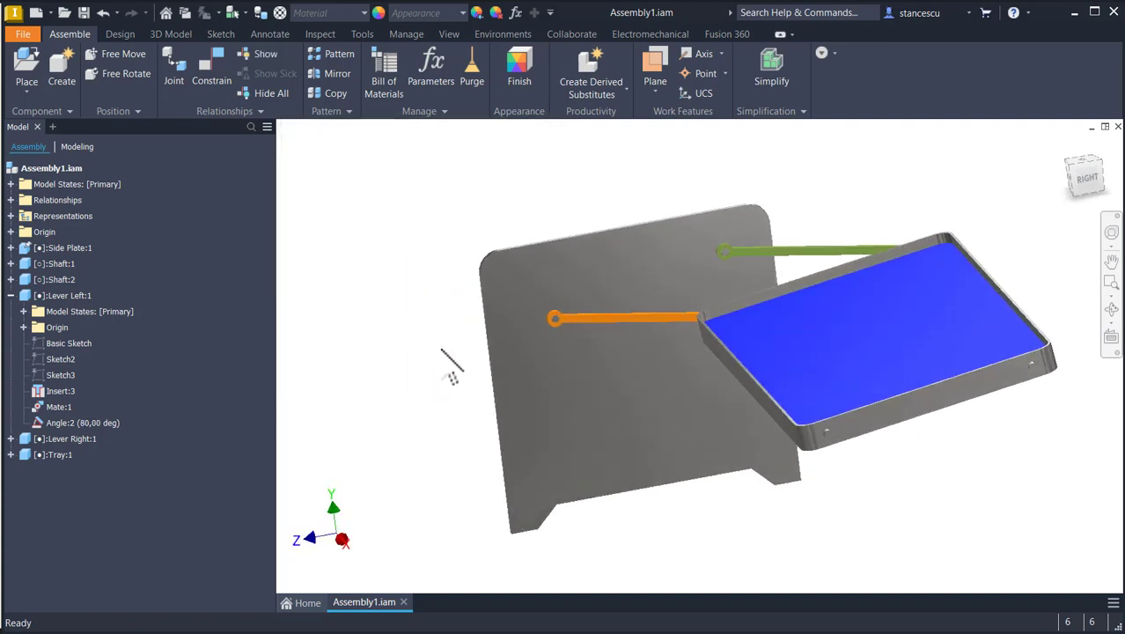
{"action": "left_click", "coordinate": [397, 188]}
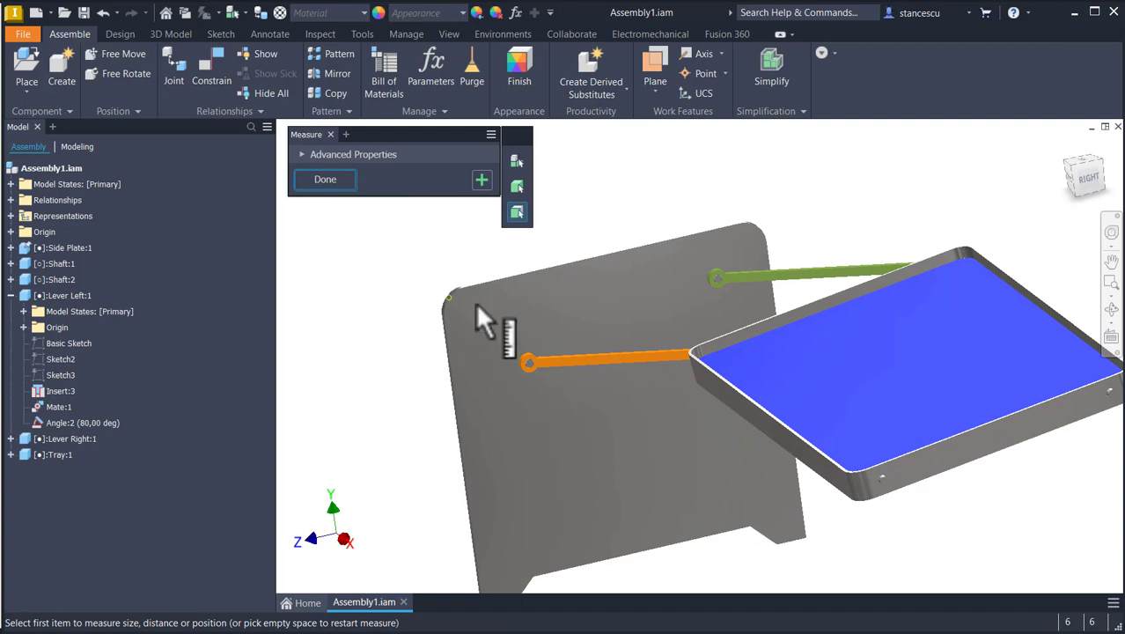
{"action": "left_click", "coordinate": [823, 362]}
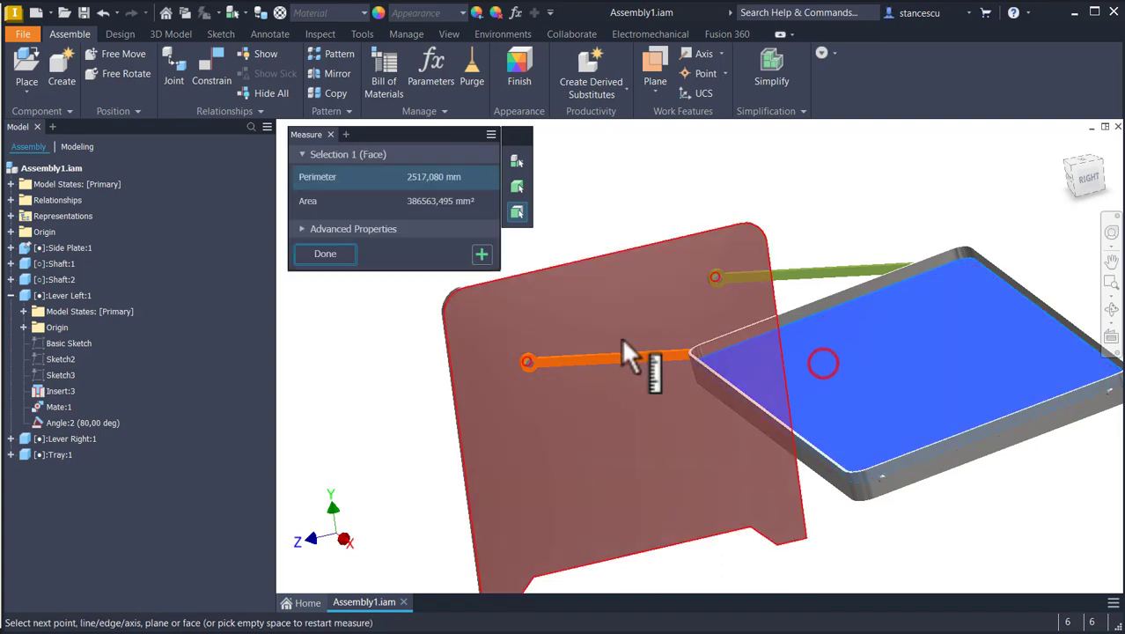
{"action": "scroll", "coordinate": [622, 313], "scroll_direction": "up", "scroll_amount": 5}
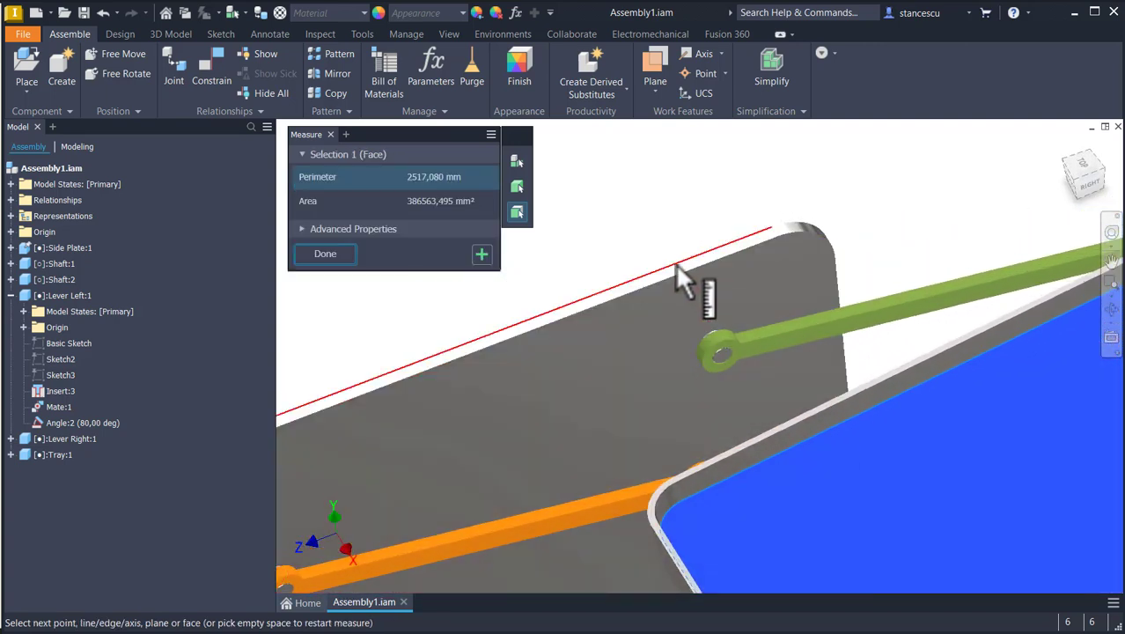
{"action": "scroll", "coordinate": [675, 269], "scroll_direction": "up", "scroll_amount": 3}
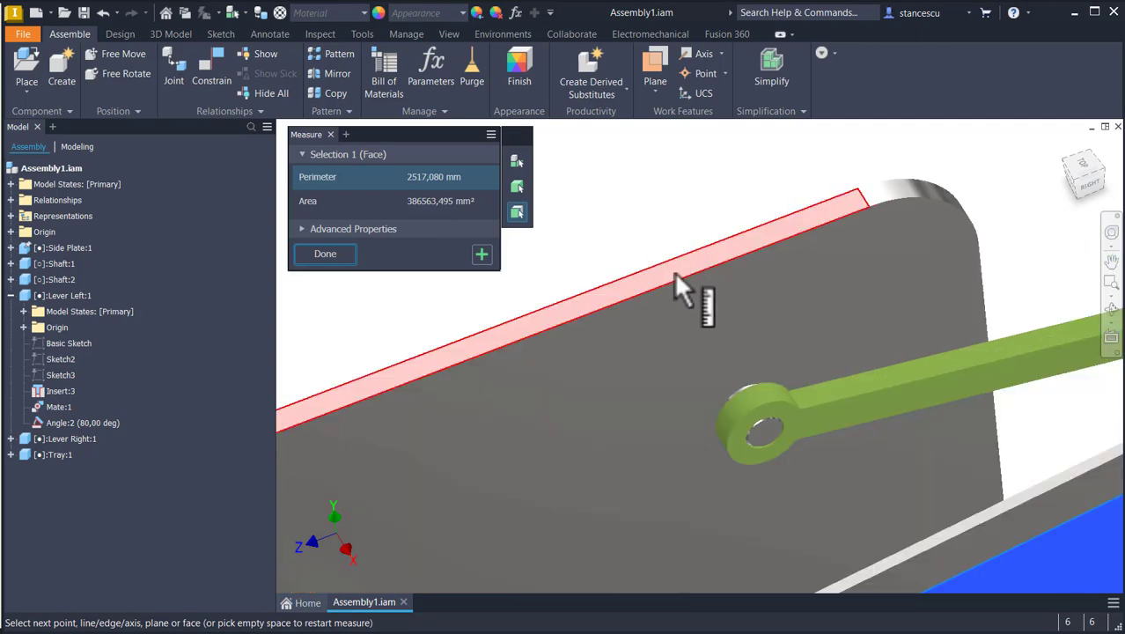
{"action": "left_click", "coordinate": [673, 272]}
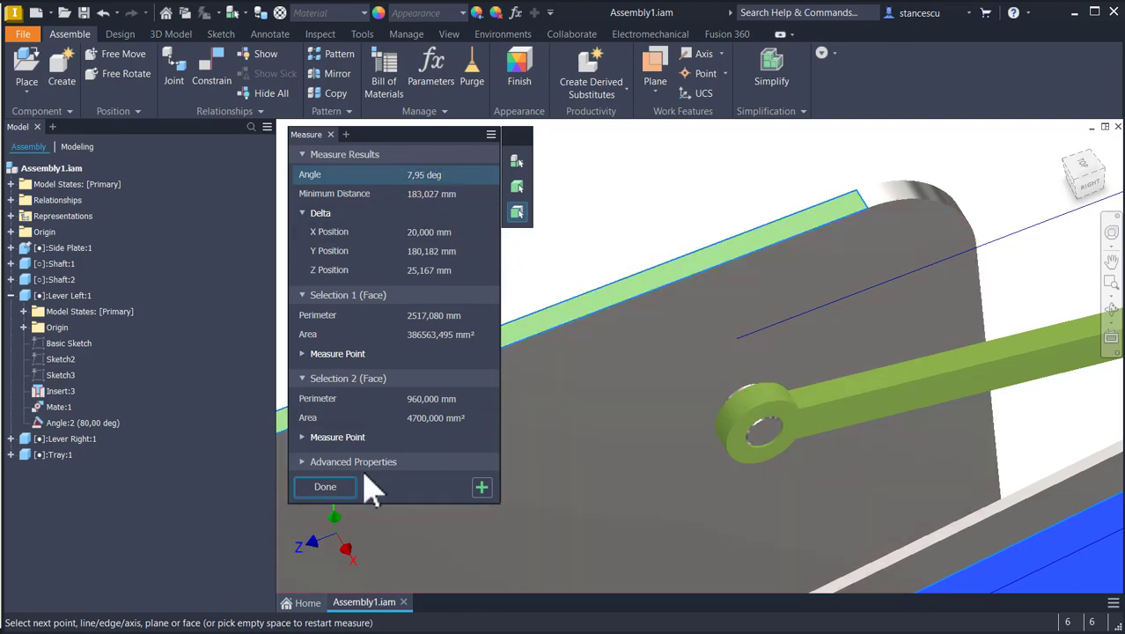
{"action": "left_click", "coordinate": [335, 491]}
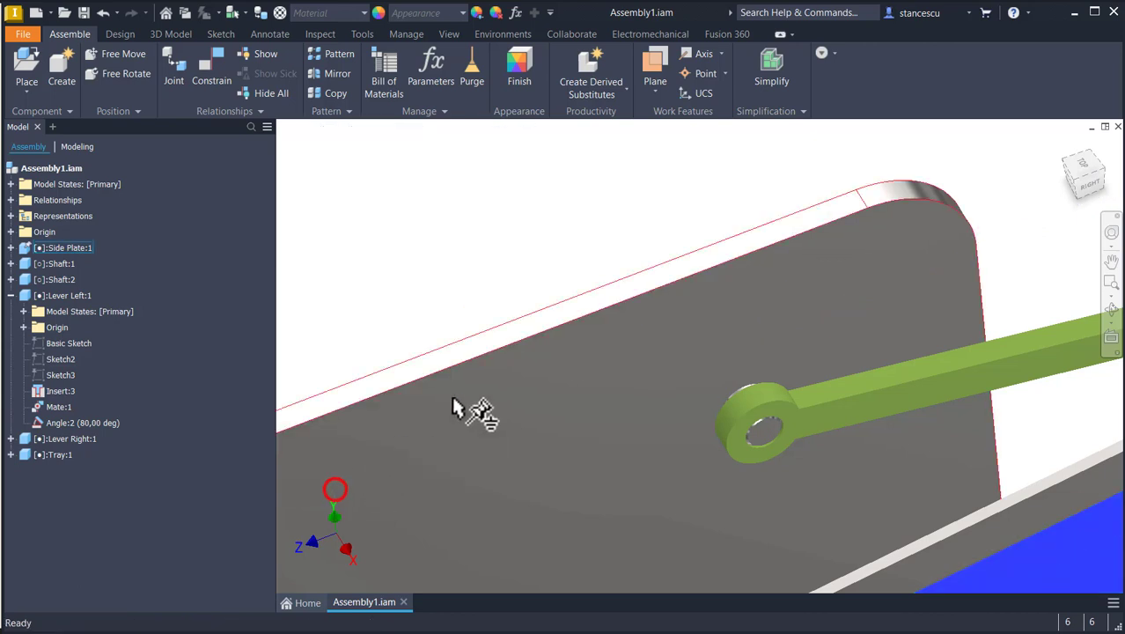
Inspect the raised Tray from the right side, drive Lever Left's Angle constraint in reverse to -5.81° and accept that position.
{"action": "key", "text": "Num_Lock"}
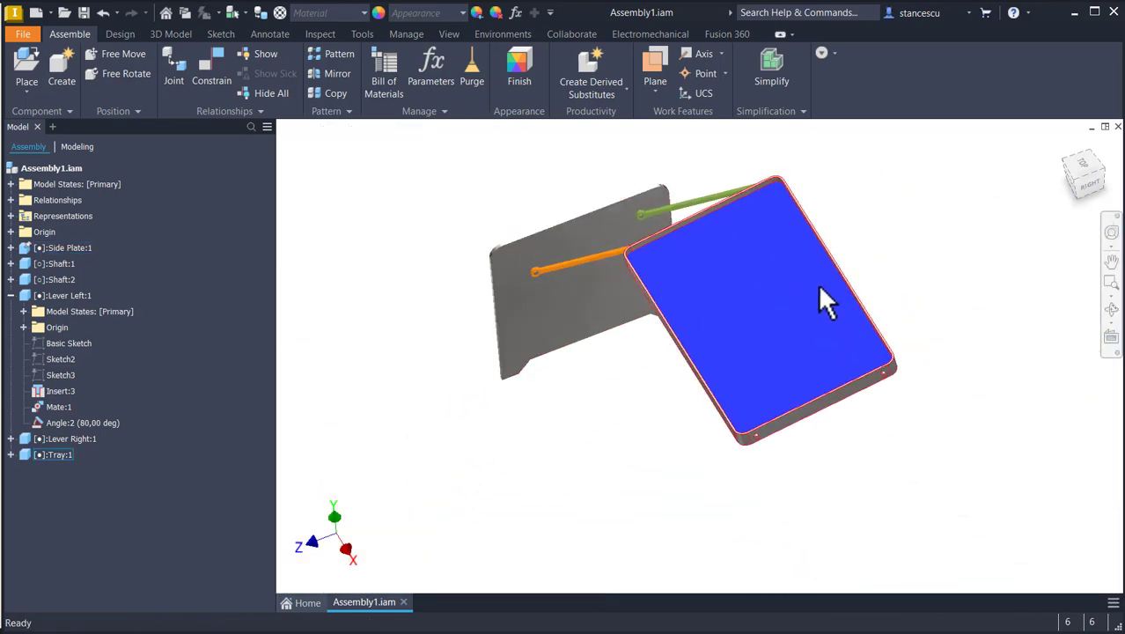
{"action": "left_click", "coordinate": [1084, 180]}
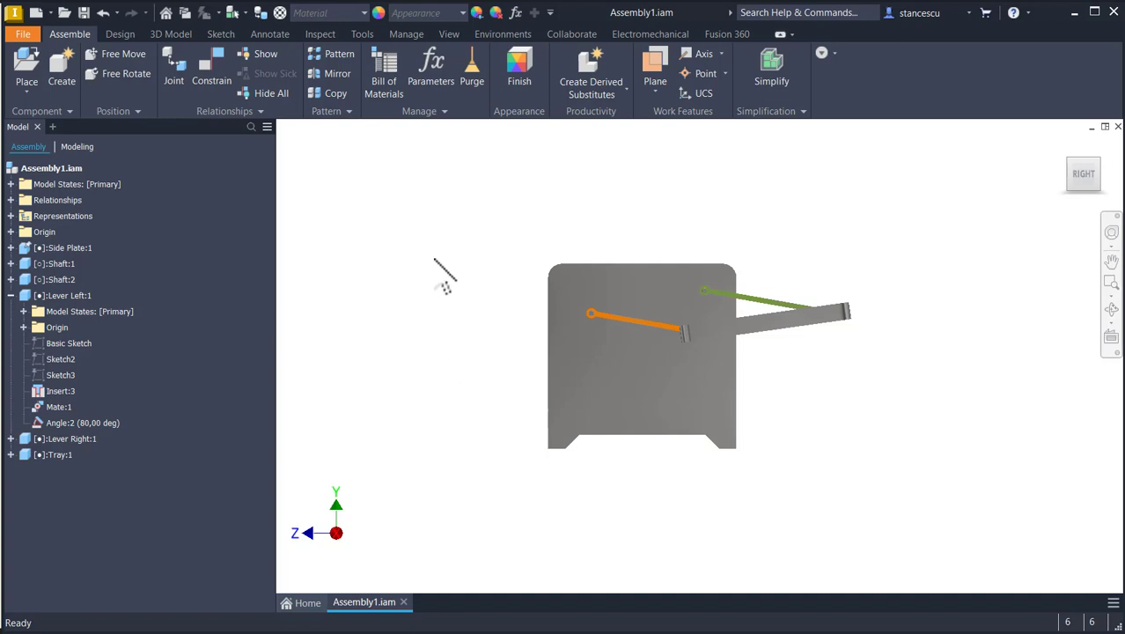
{"action": "key", "text": "Num_Lock"}
{"action": "scroll", "coordinate": [444, 275], "scroll_direction": "down", "scroll_amount": 5}
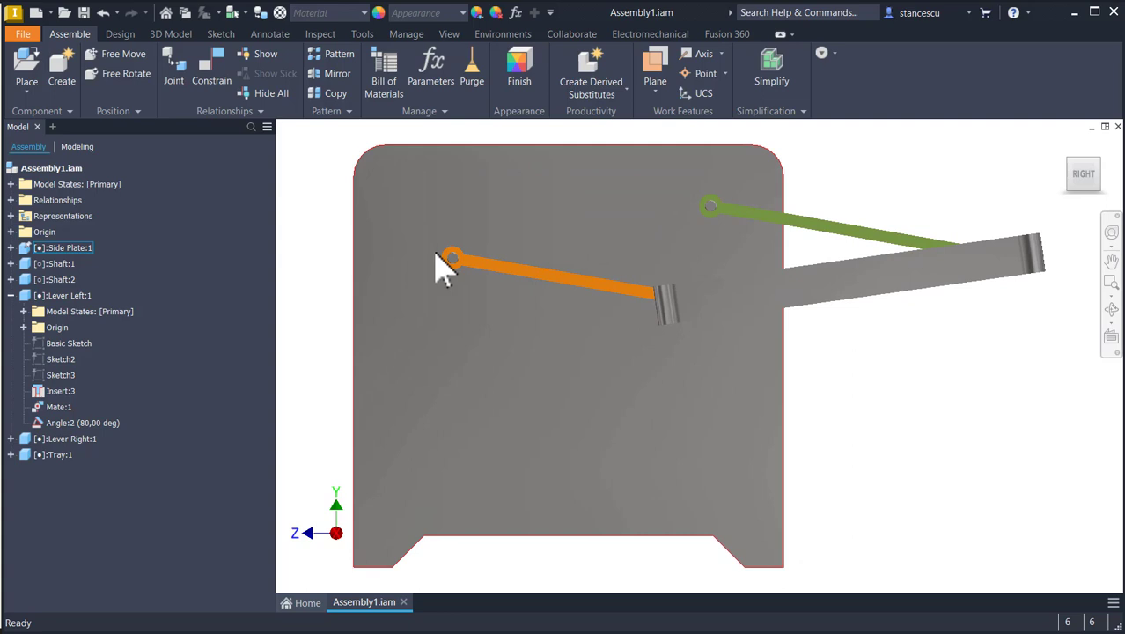
{"action": "key", "text": "F6"}
{"action": "left_click", "coordinate": [79, 423]}
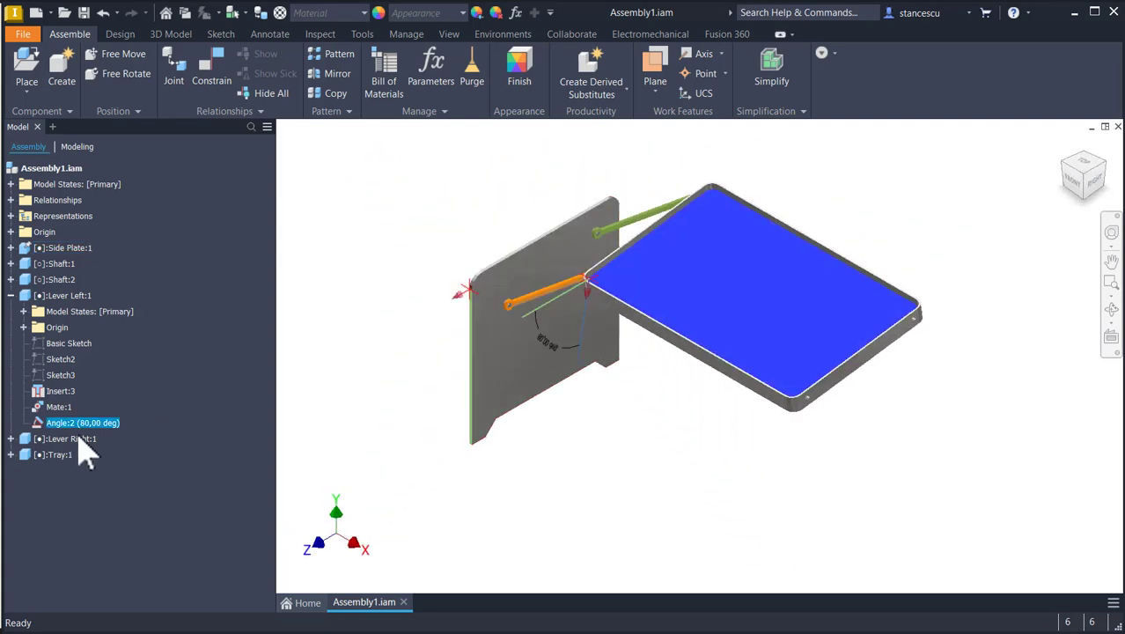
{"action": "right_click", "coordinate": [74, 424]}
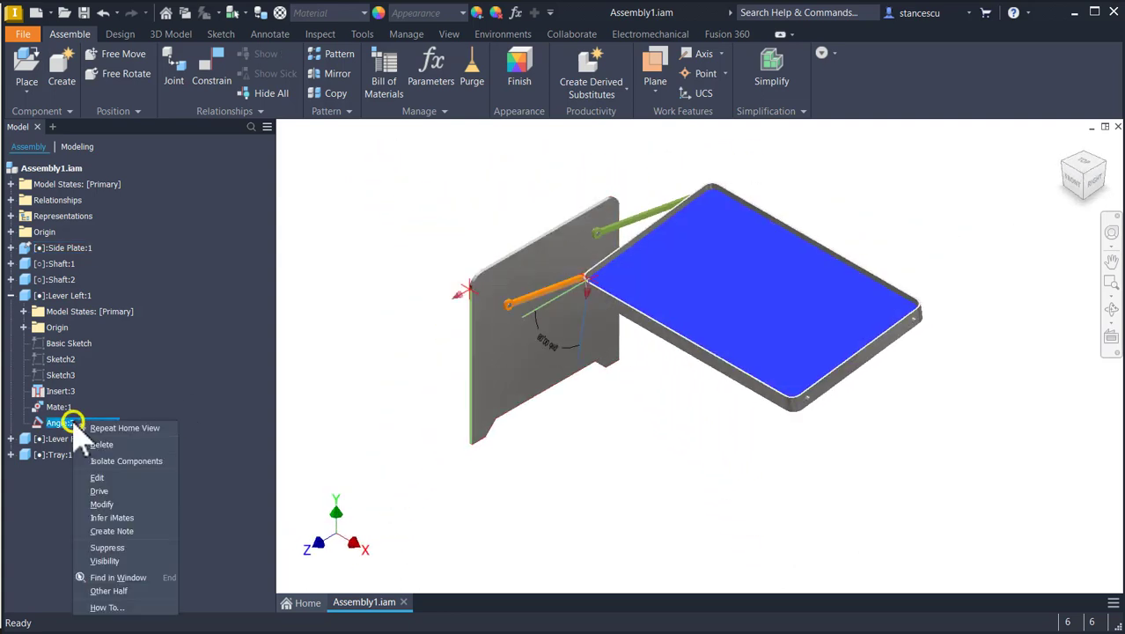
{"action": "left_click", "coordinate": [111, 487]}
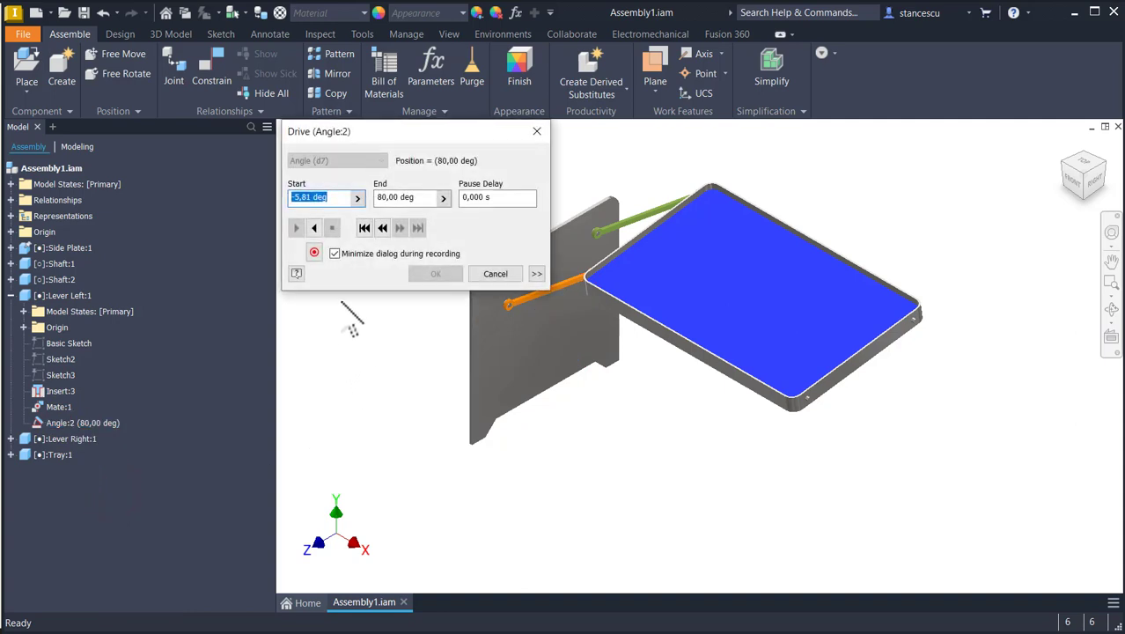
{"action": "left_click", "coordinate": [316, 227]}
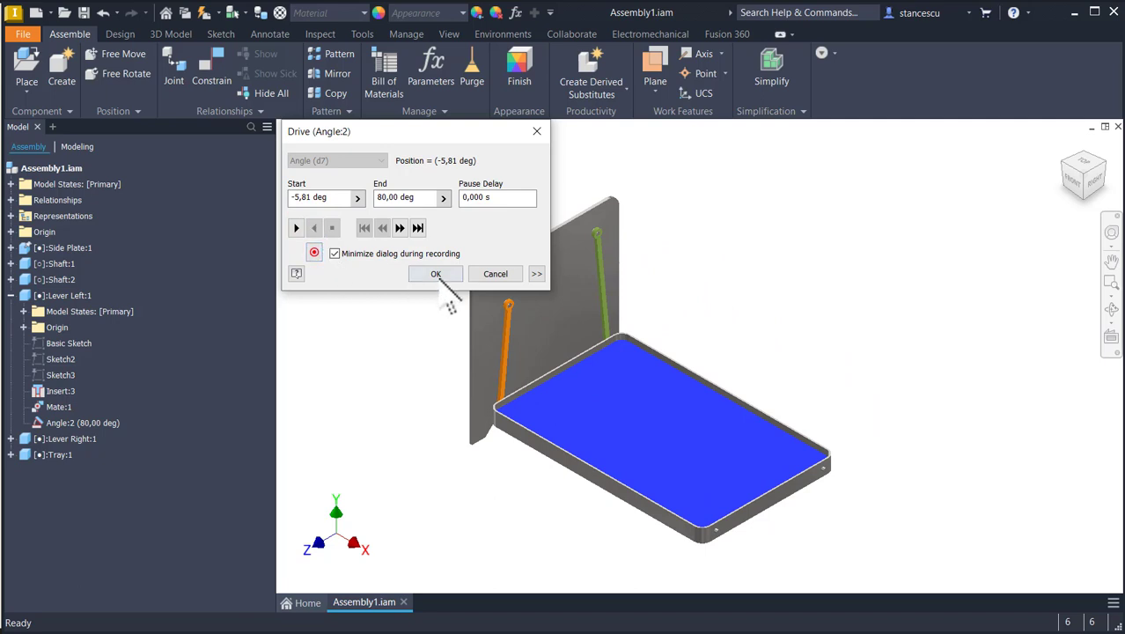
{"action": "left_click", "coordinate": [436, 273]}
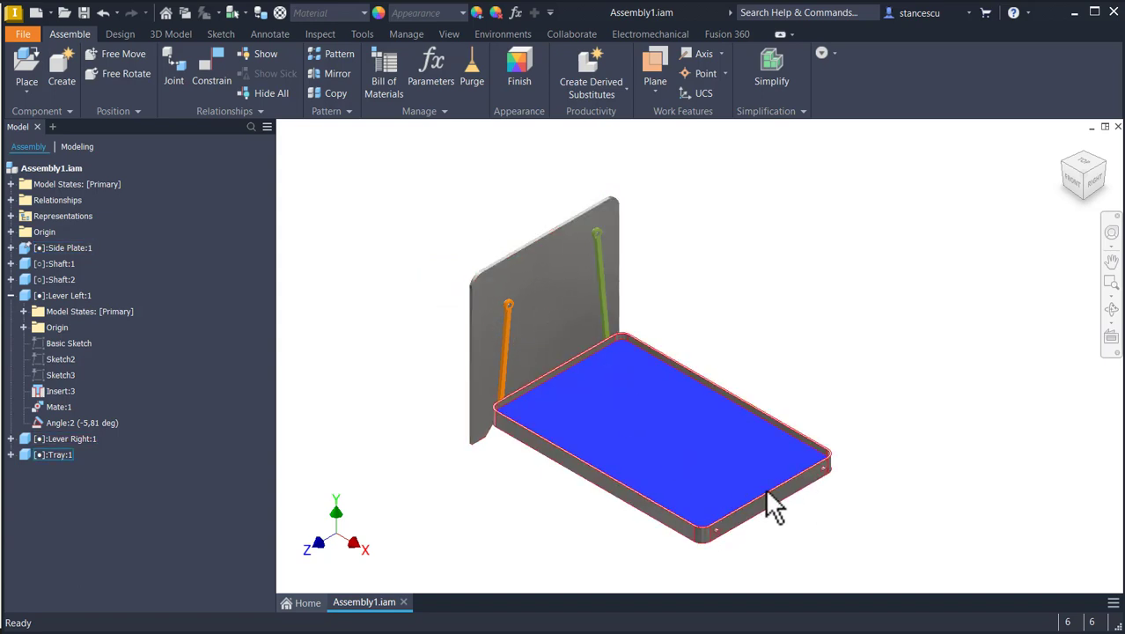
Open the Tray for in-place editing and expand its Origin folder to list the part's work planes.
{"action": "left_click", "coordinate": [486, 190]}
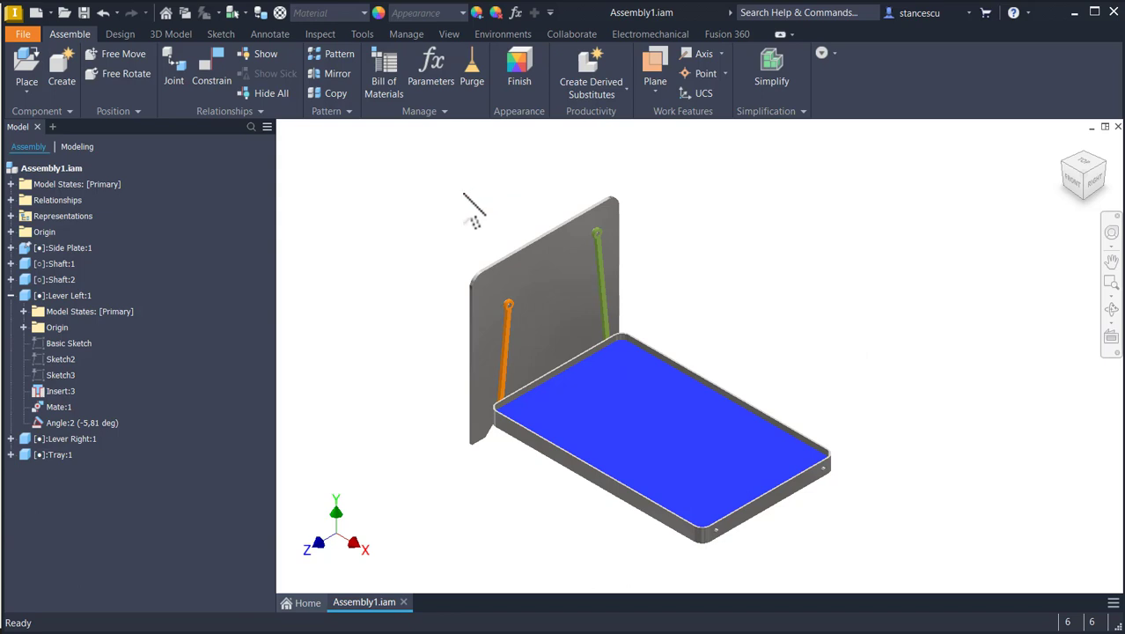
{"action": "left_click", "coordinate": [675, 429]}
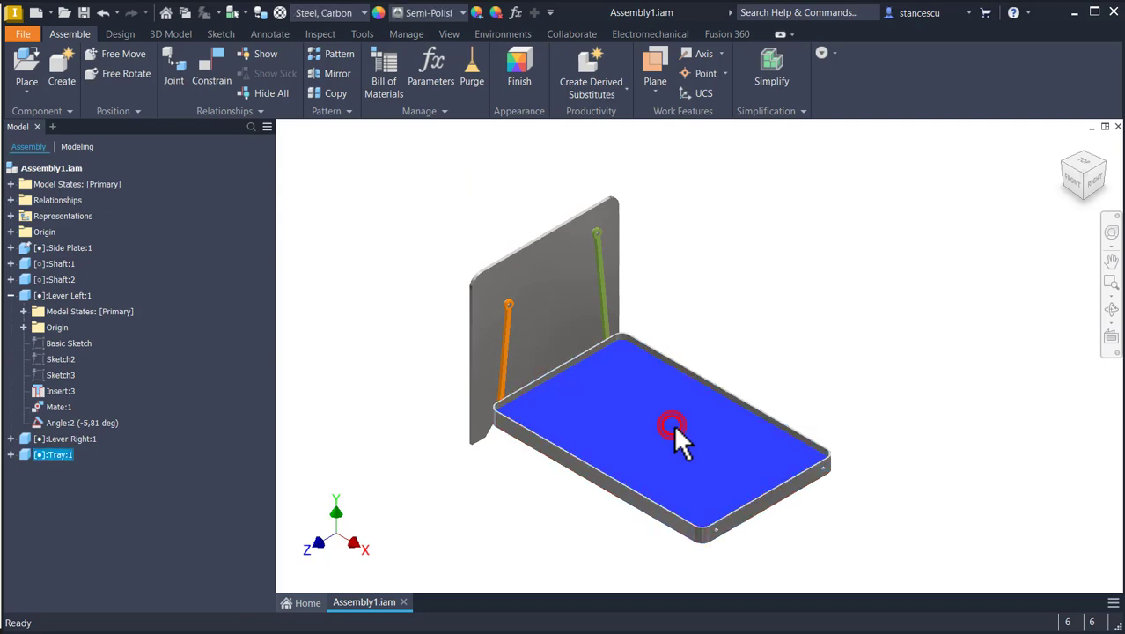
{"action": "double_click", "coordinate": [675, 430]}
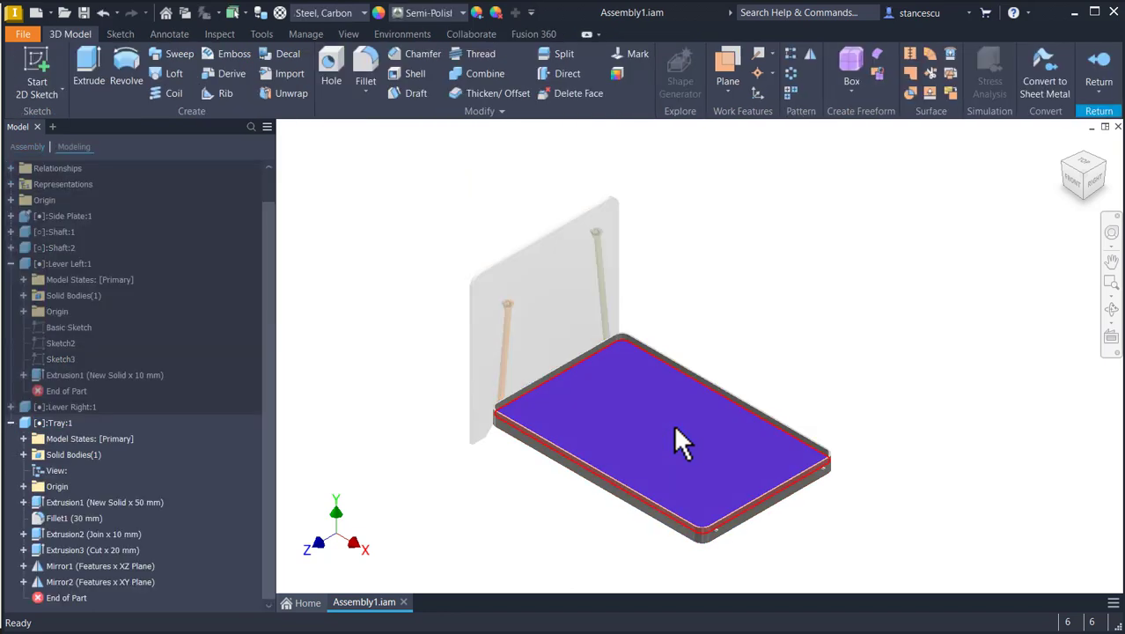
{"action": "left_click", "coordinate": [23, 311]}
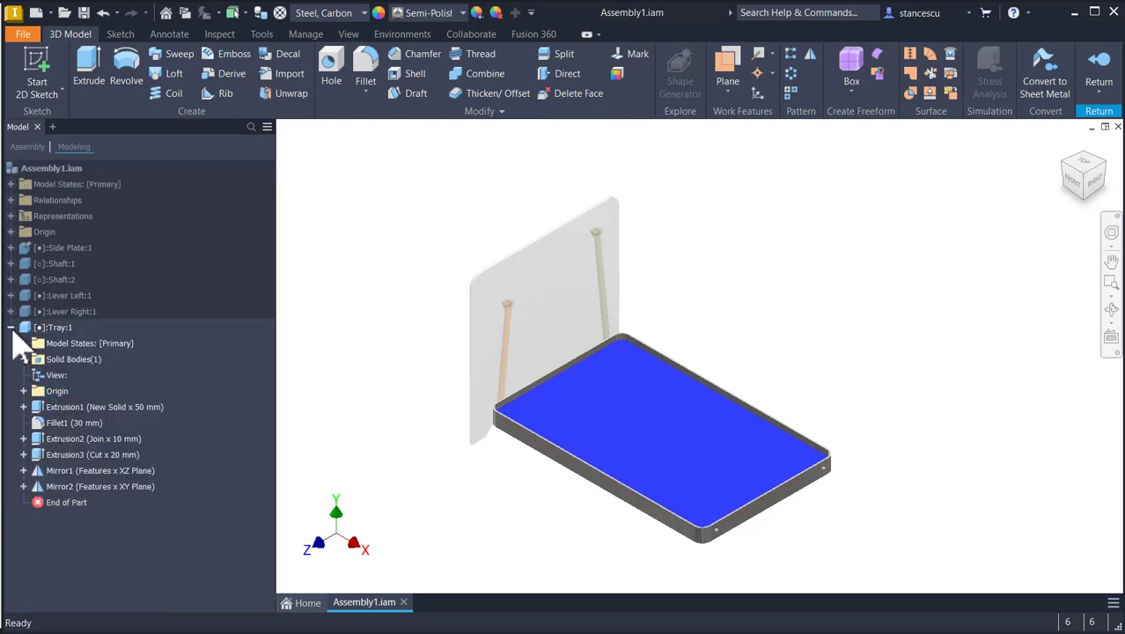
{"action": "left_click", "coordinate": [11, 327]}
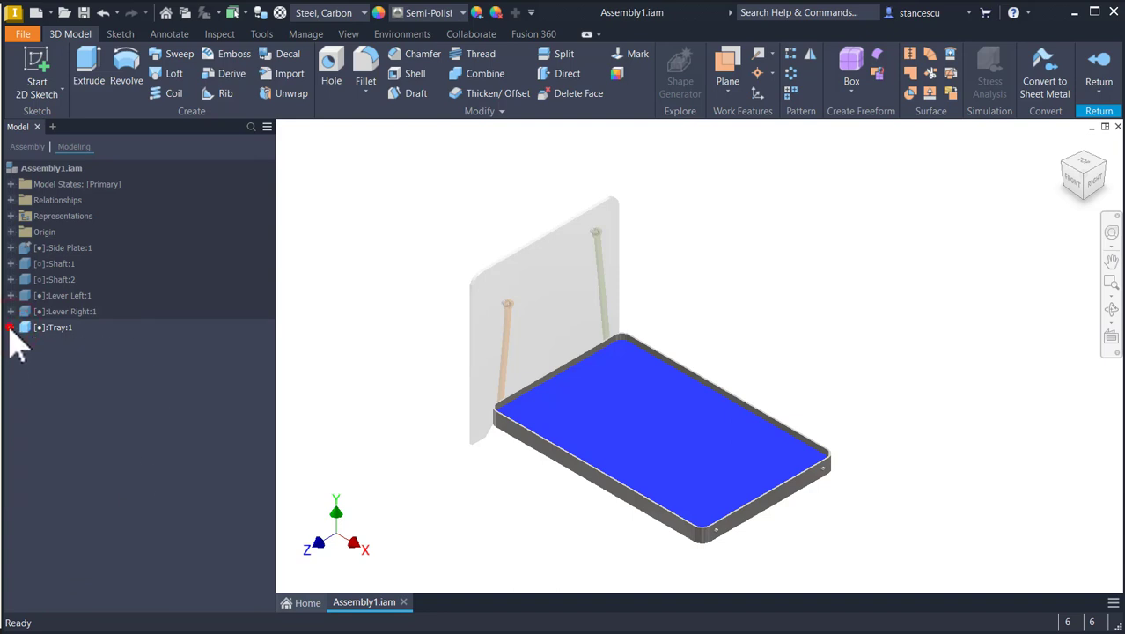
{"action": "left_click", "coordinate": [11, 327]}
{"action": "left_click", "coordinate": [23, 390]}
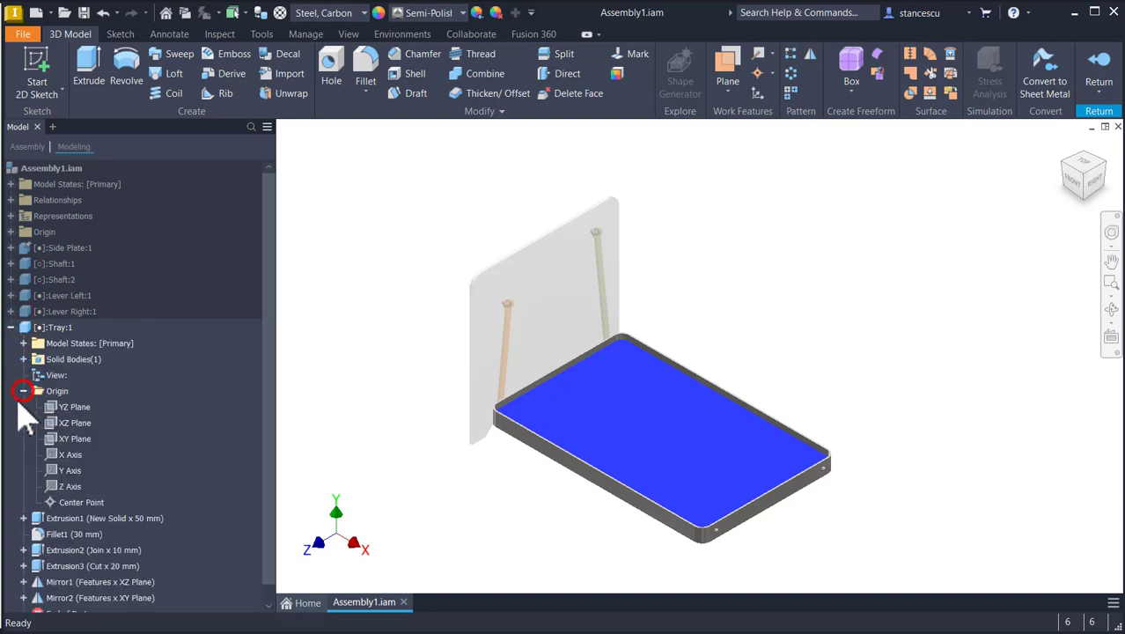
Compare the Tray's YZ and XZ origin planes, make the XZ Plane visible and return to the assembly.
{"action": "left_click", "coordinate": [74, 407]}
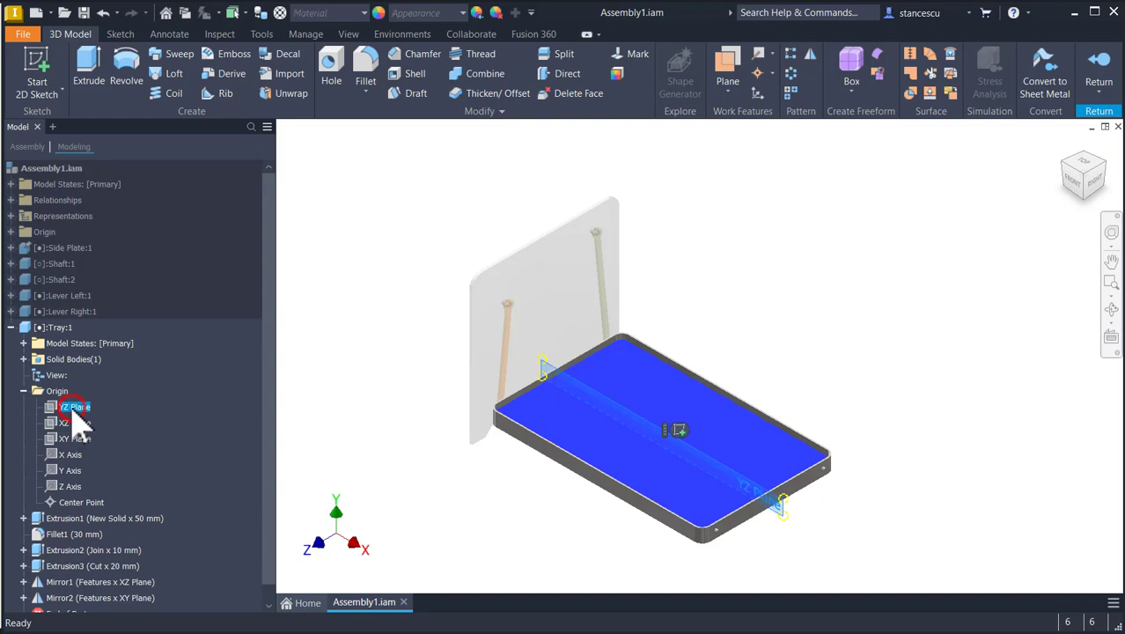
{"action": "left_click", "coordinate": [74, 423]}
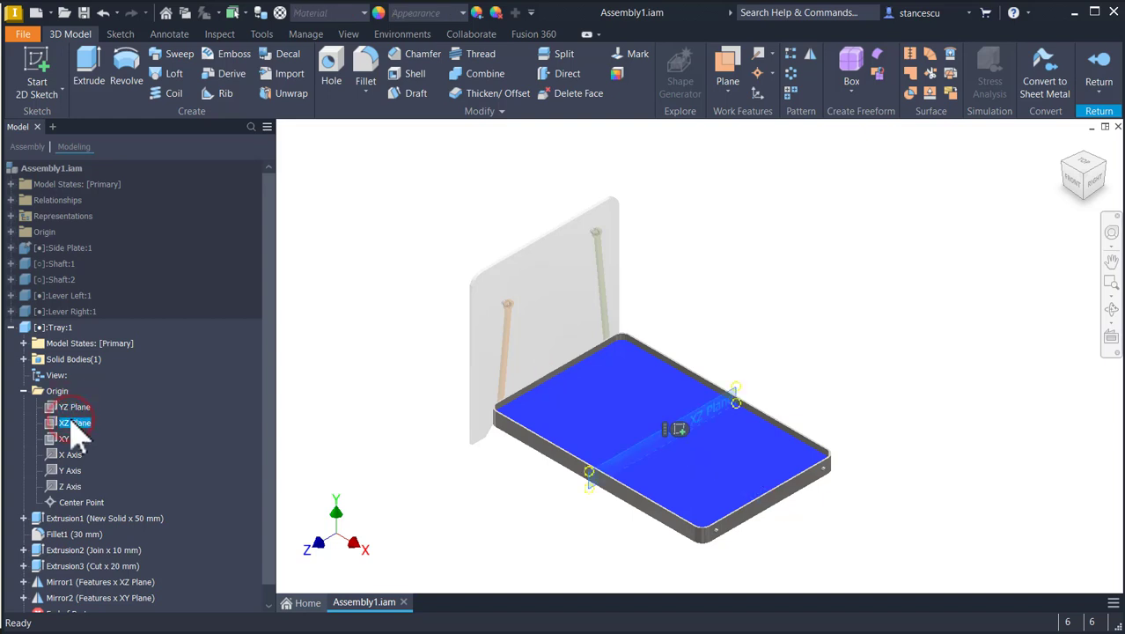
{"action": "right_click", "coordinate": [74, 424]}
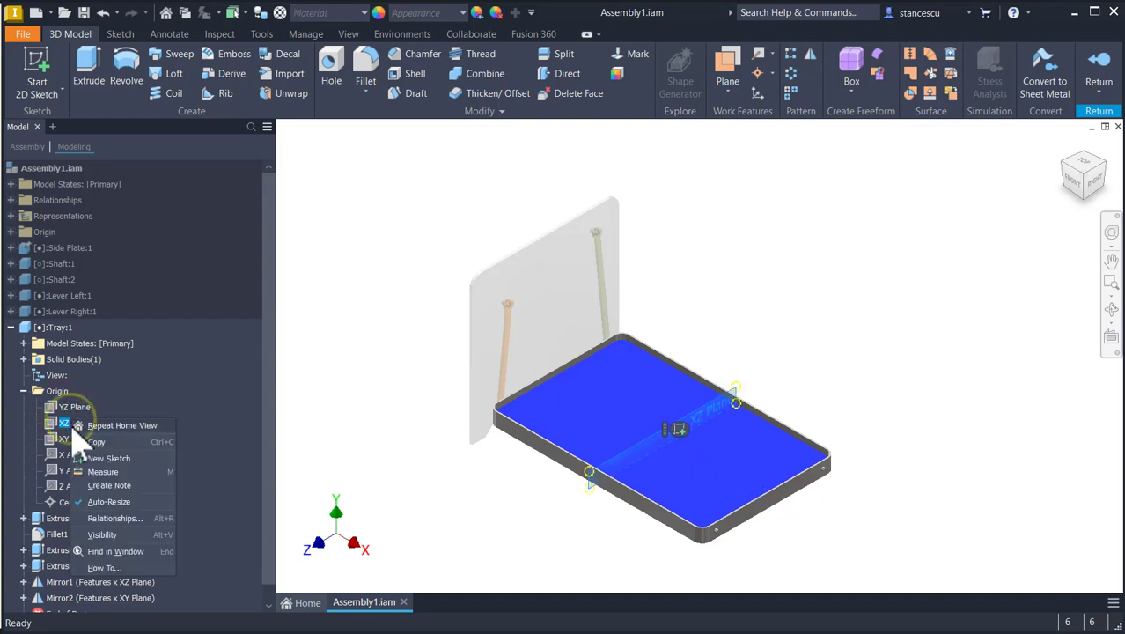
{"action": "left_click", "coordinate": [107, 534]}
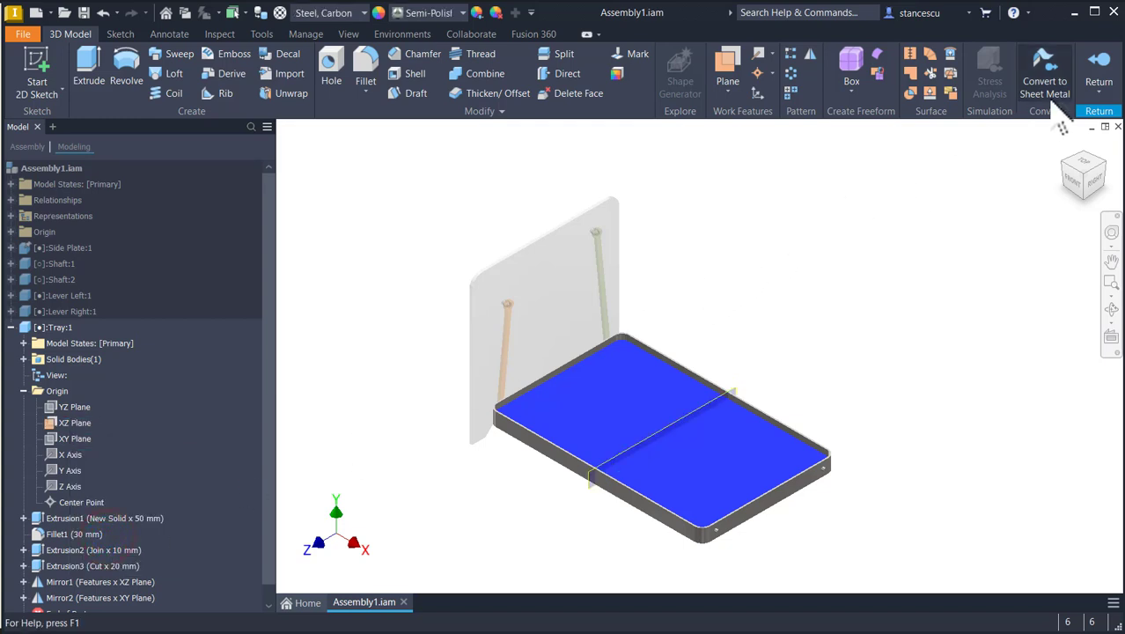
{"action": "left_click", "coordinate": [1099, 79]}
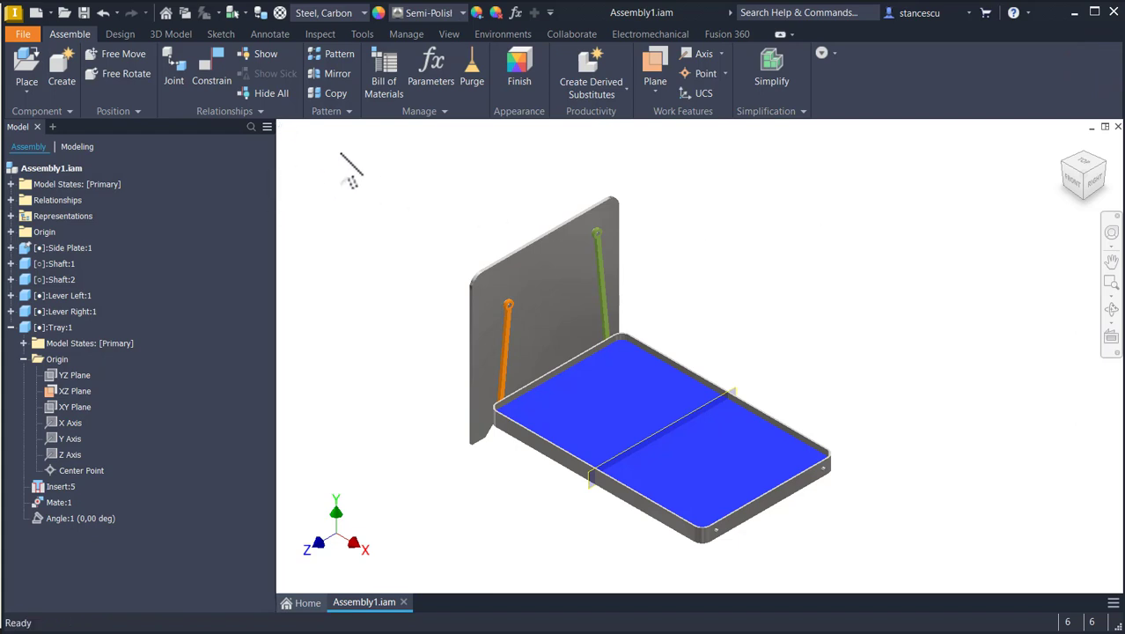
Mirror Side Plate, both Shafts, Lever Left and Lever Right about the Tray's XZ Plane, with relationships mirrored and new files suffixed _MIR.
{"action": "left_click", "coordinate": [337, 74]}
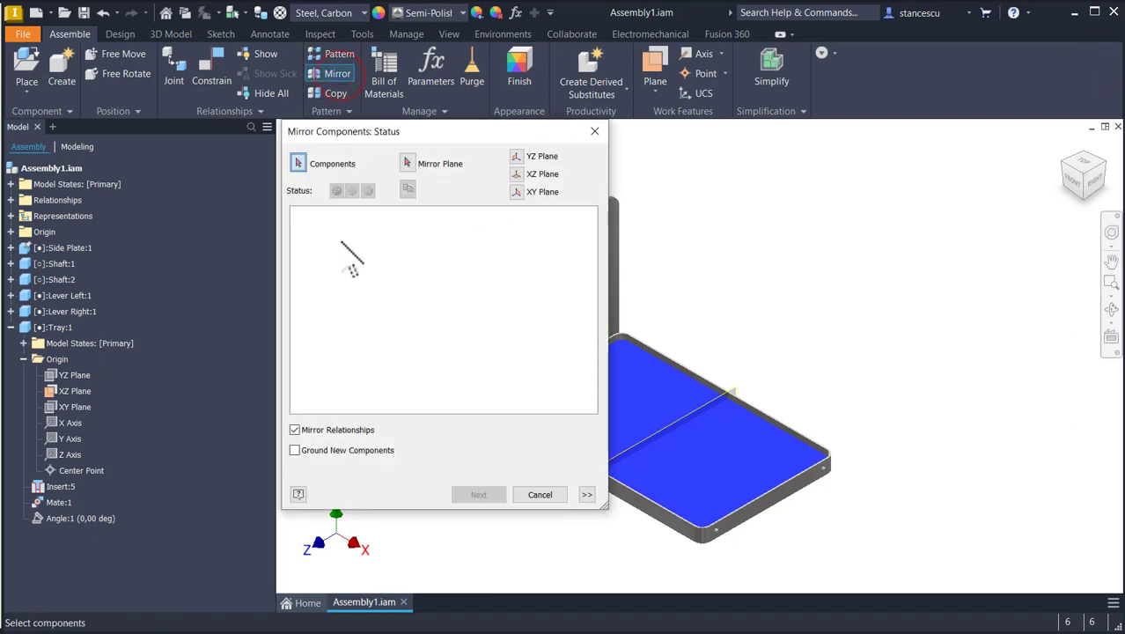
{"action": "middle_click_drag", "start_coordinate": [718, 249], "coordinate": [926, 244], "text": "shift"}
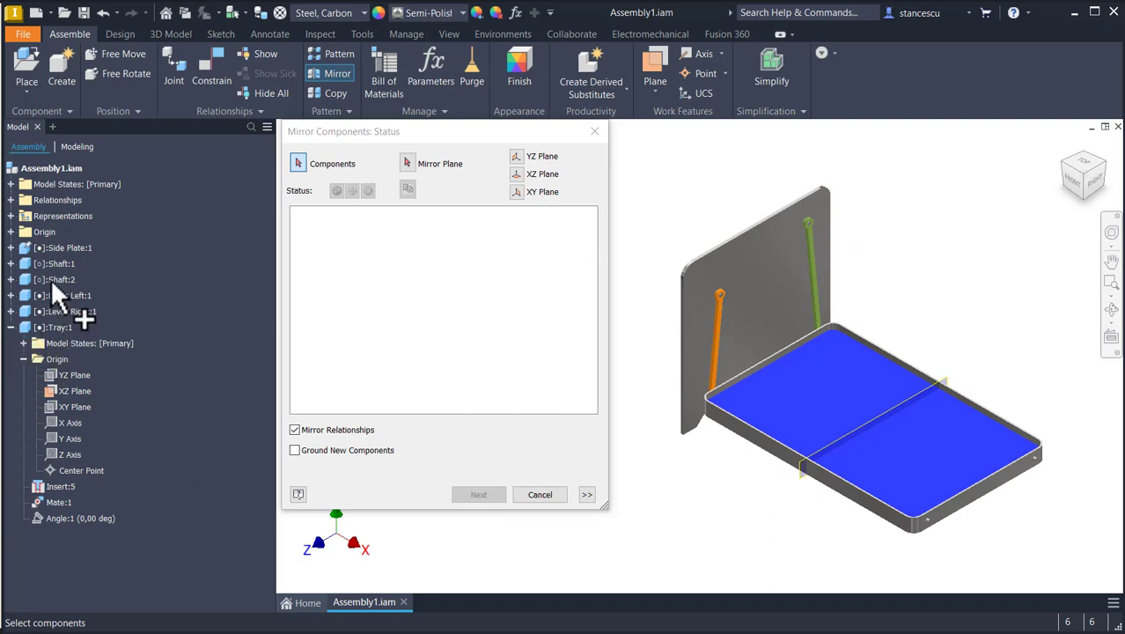
{"action": "left_click", "coordinate": [56, 247]}
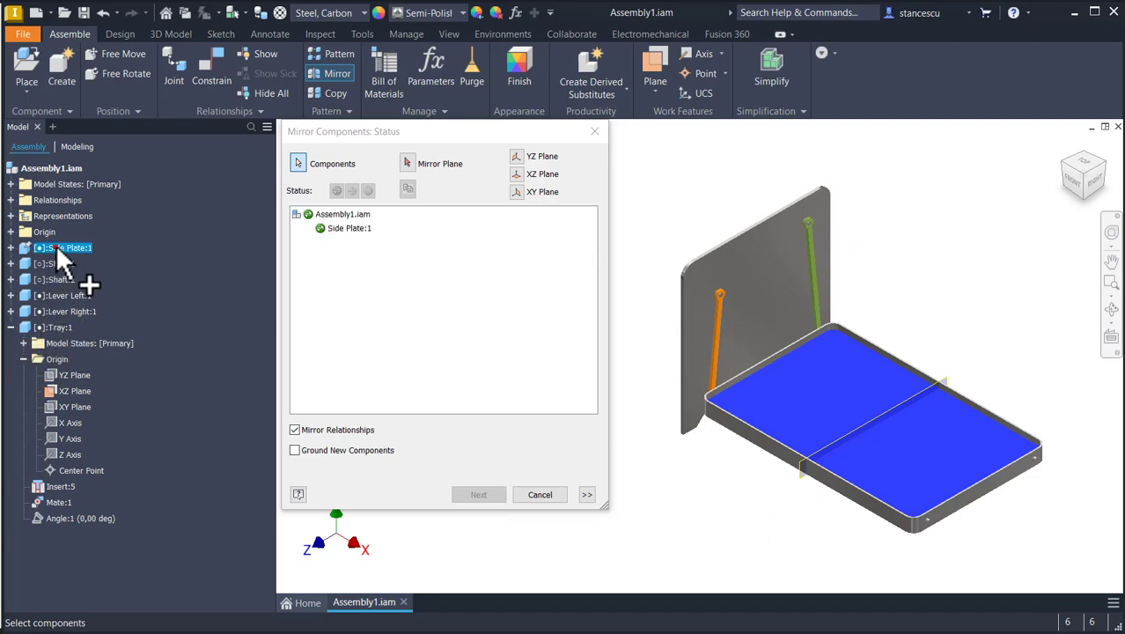
{"action": "left_click", "coordinate": [62, 312], "text": "shift"}
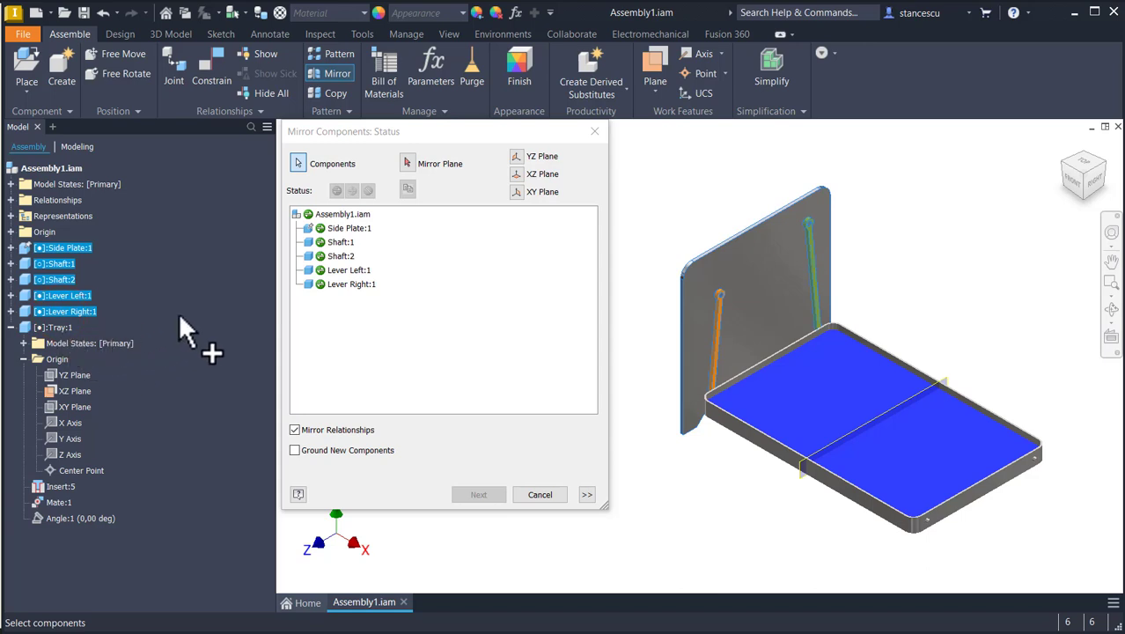
{"action": "left_click", "coordinate": [407, 163]}
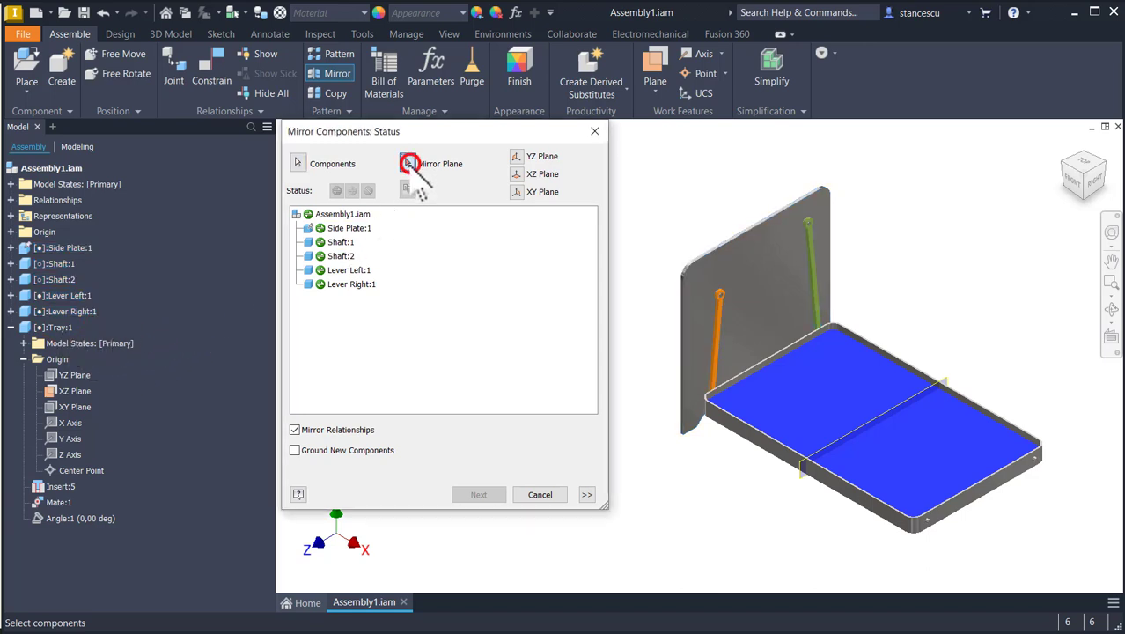
{"action": "left_click", "coordinate": [801, 479]}
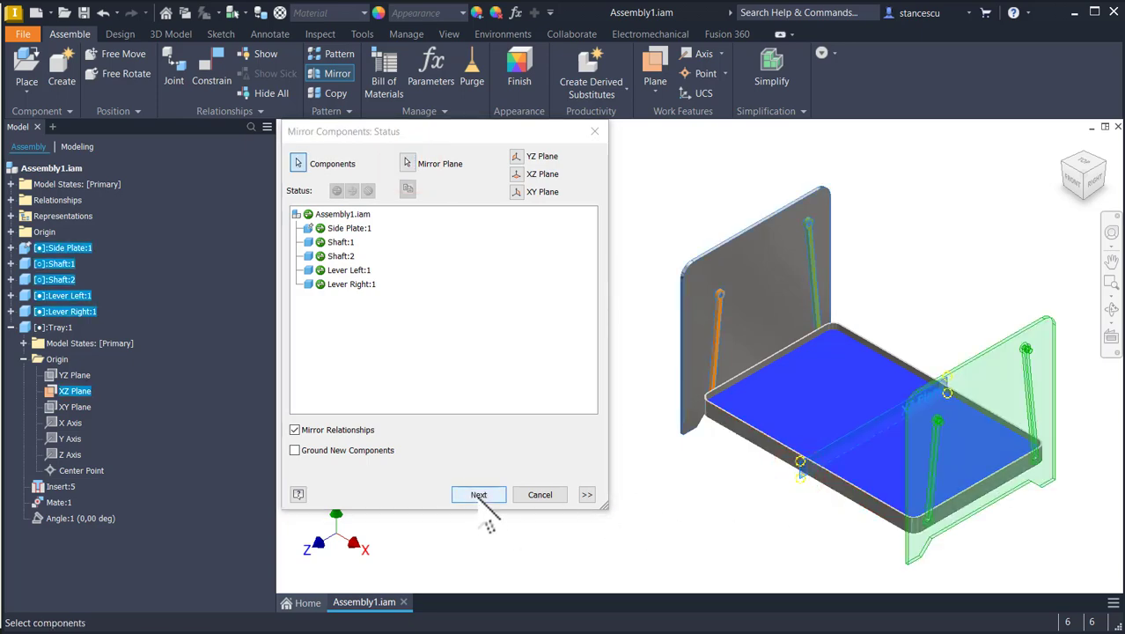
{"action": "left_click", "coordinate": [478, 493]}
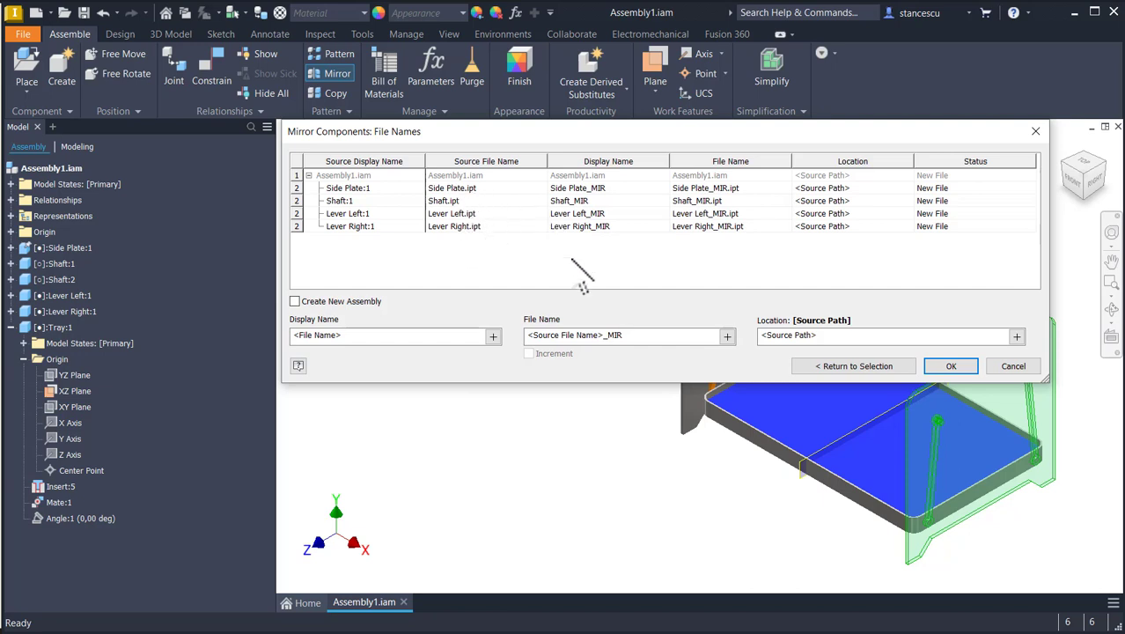
{"action": "left_click", "coordinate": [951, 366]}
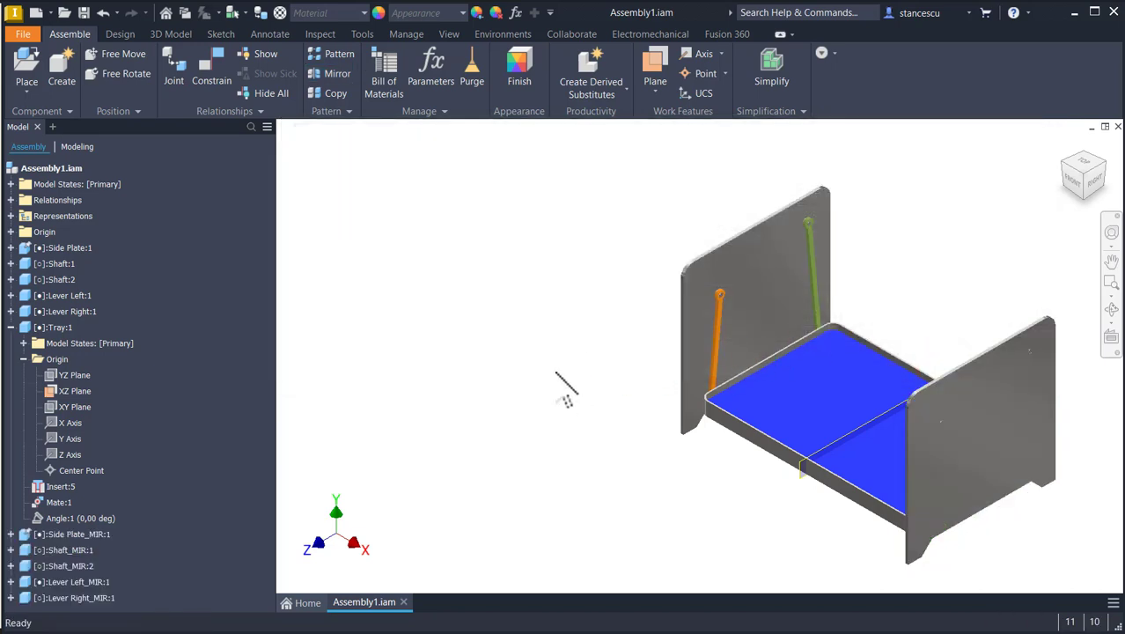
Turn off the visibility of the Tray's XZ Plane and collapse the Tray's entry in the model tree.
{"action": "left_click", "coordinate": [48, 391]}
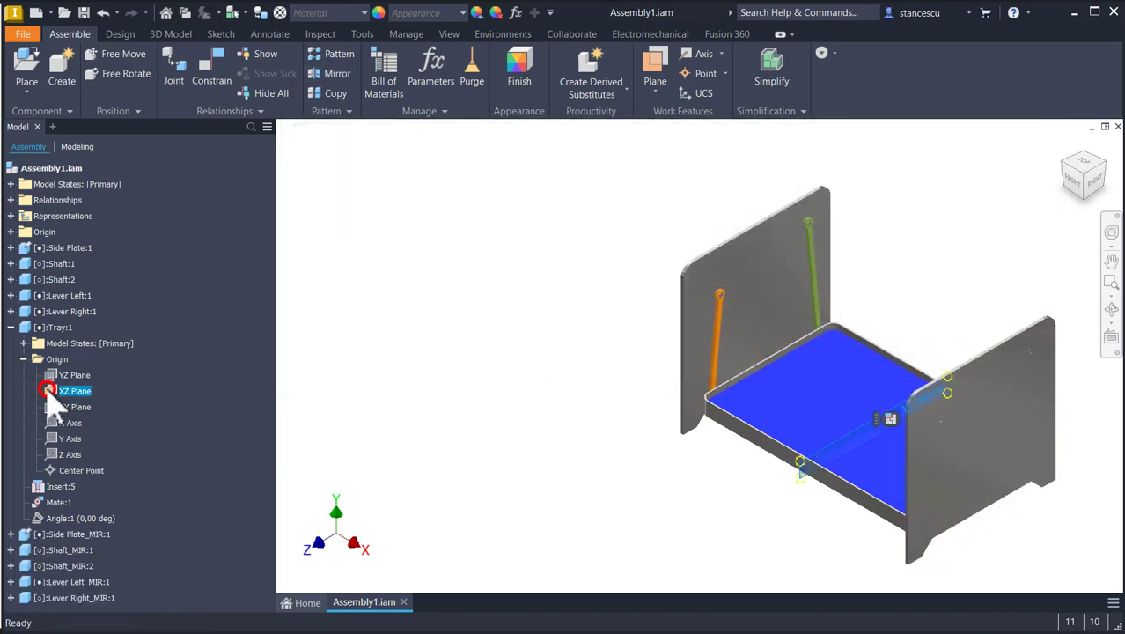
{"action": "right_click", "coordinate": [50, 399]}
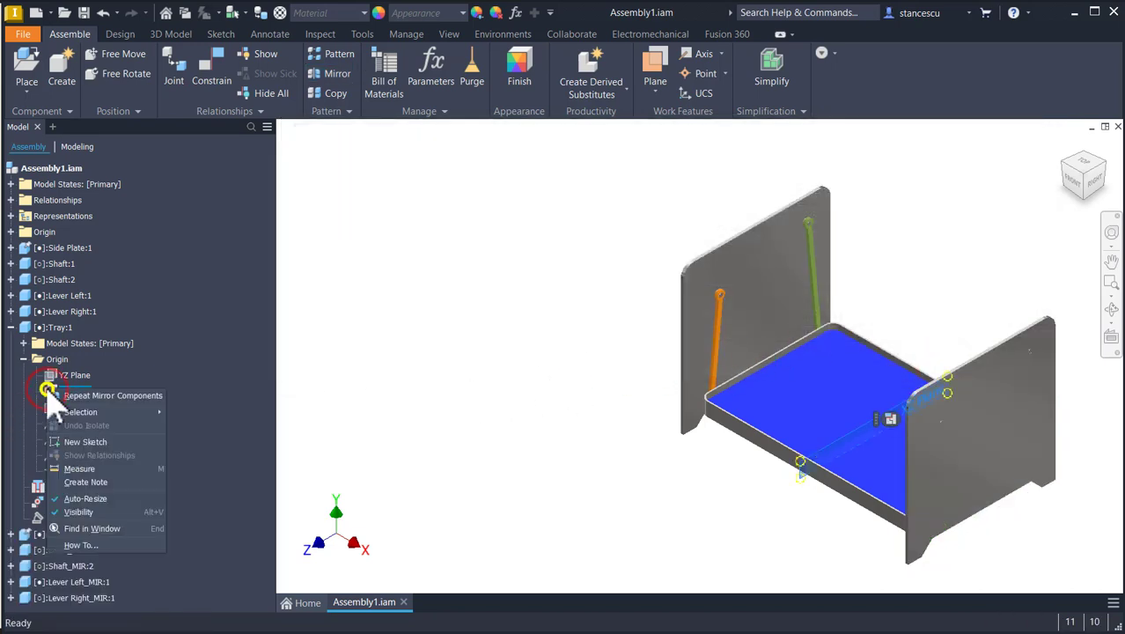
{"action": "left_click", "coordinate": [87, 513]}
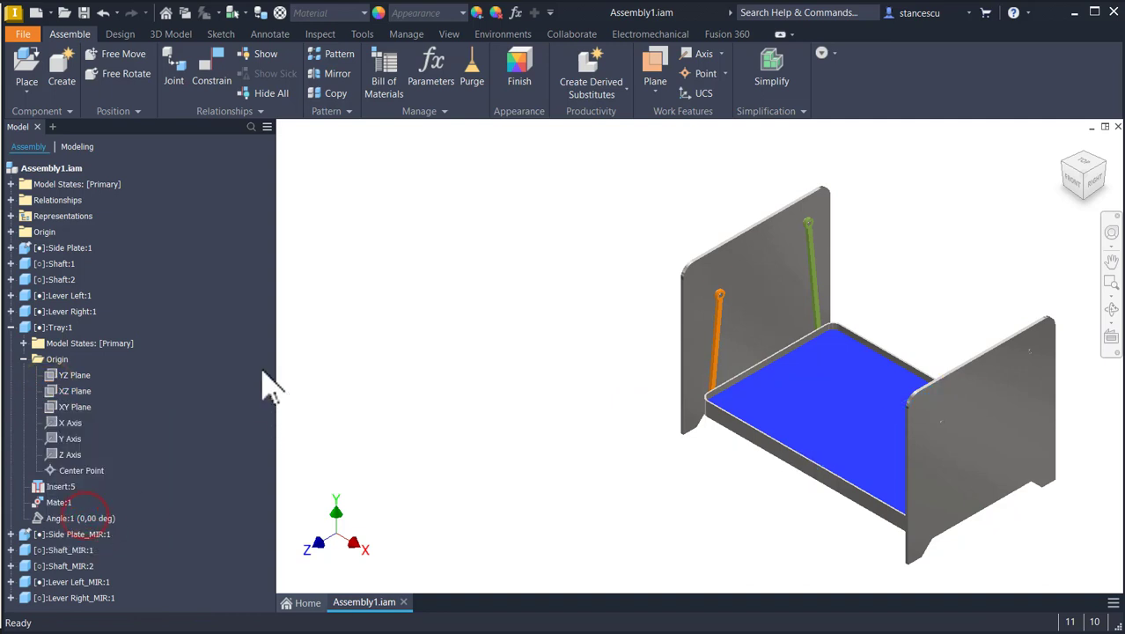
{"action": "key", "text": "F6"}
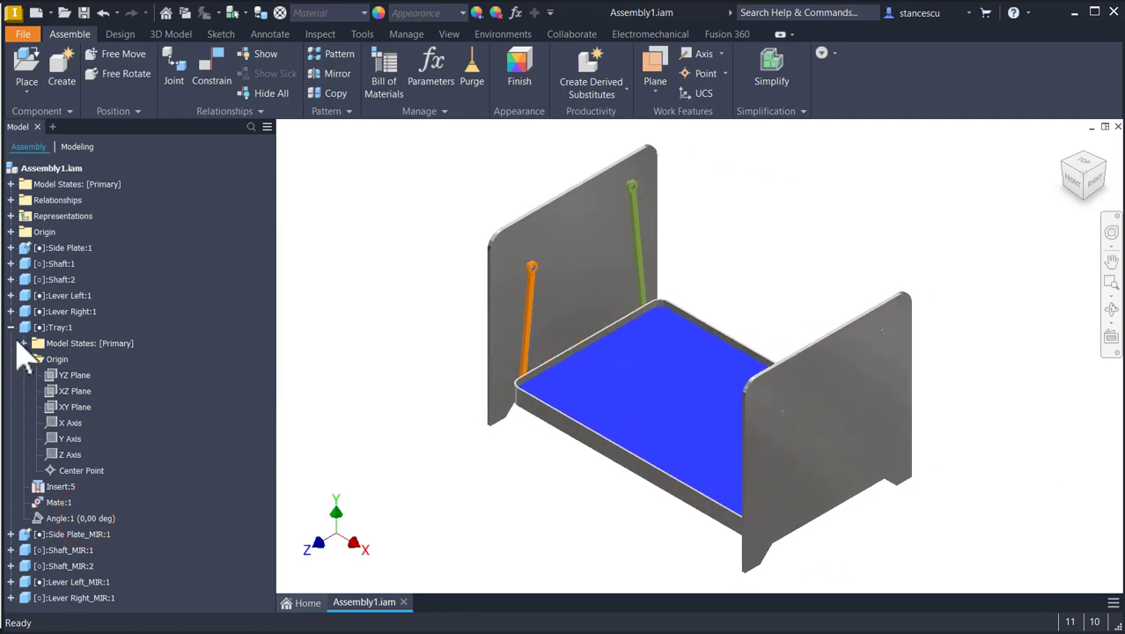
{"action": "left_click", "coordinate": [11, 332]}
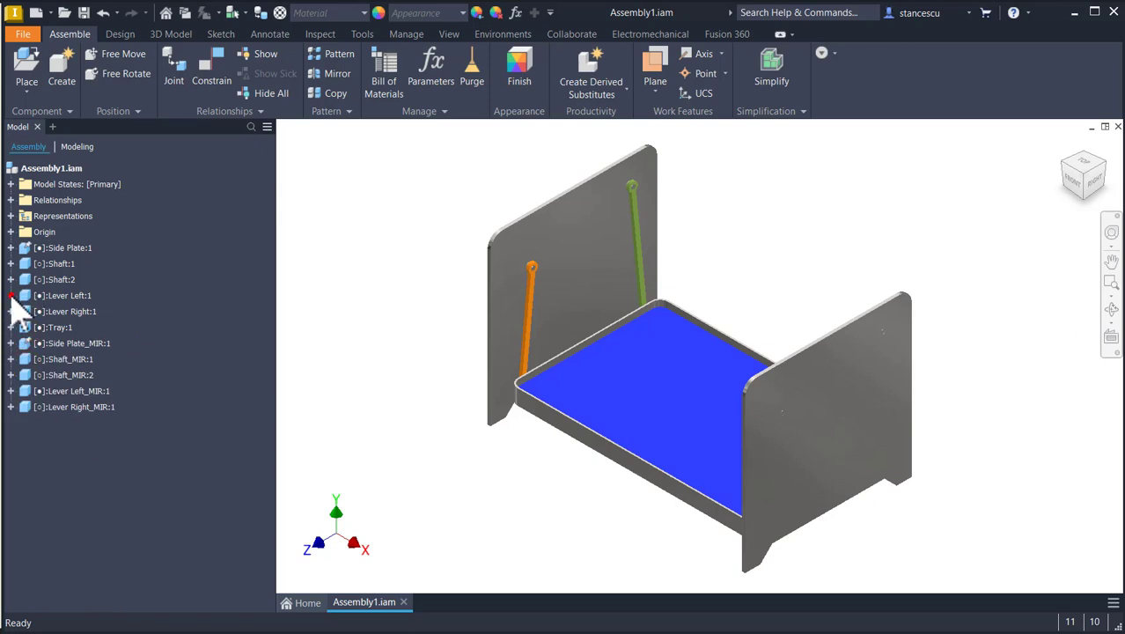
Drive Lever Left's Angle constraint forward from -5.81° to 80° and back to check the mirrored mechanism's motion.
{"action": "left_click", "coordinate": [60, 420]}
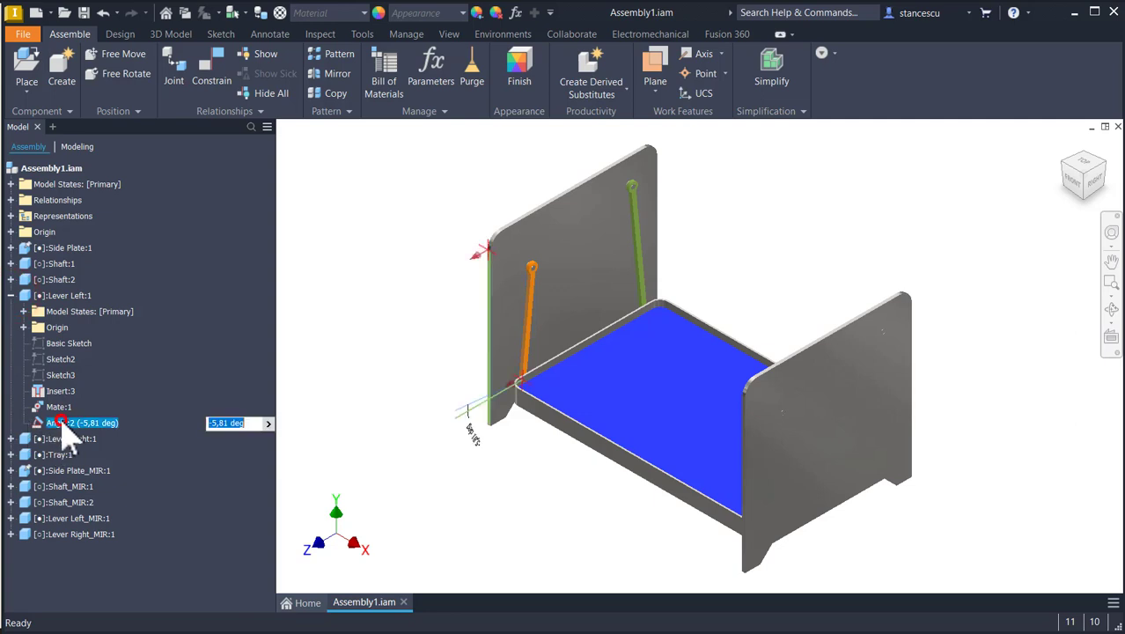
{"action": "right_click", "coordinate": [61, 425]}
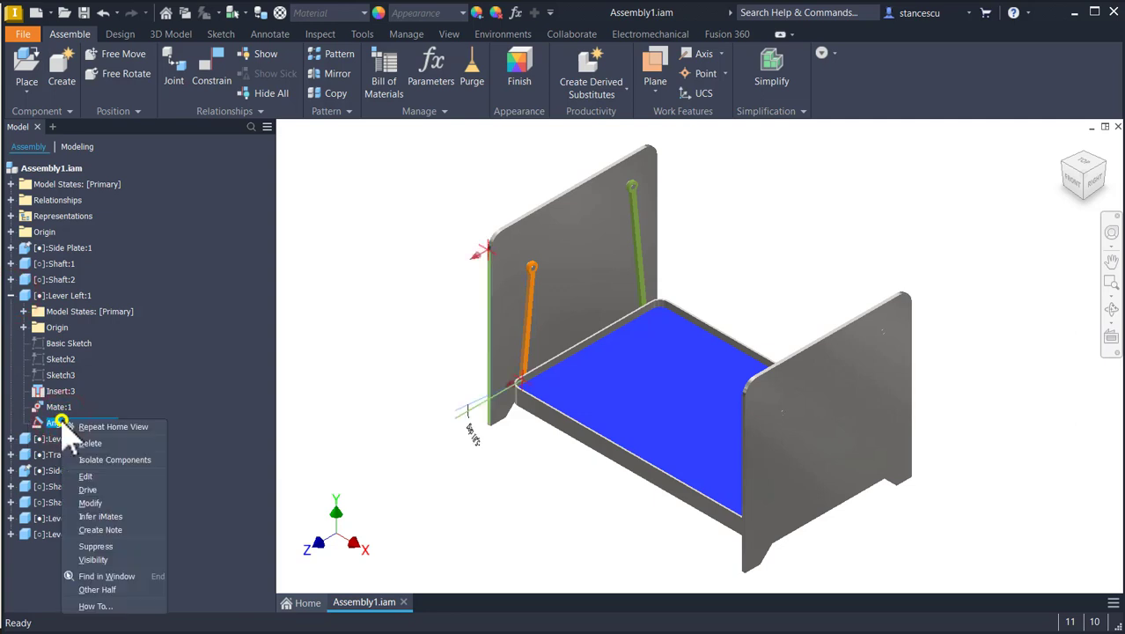
{"action": "left_click", "coordinate": [97, 490]}
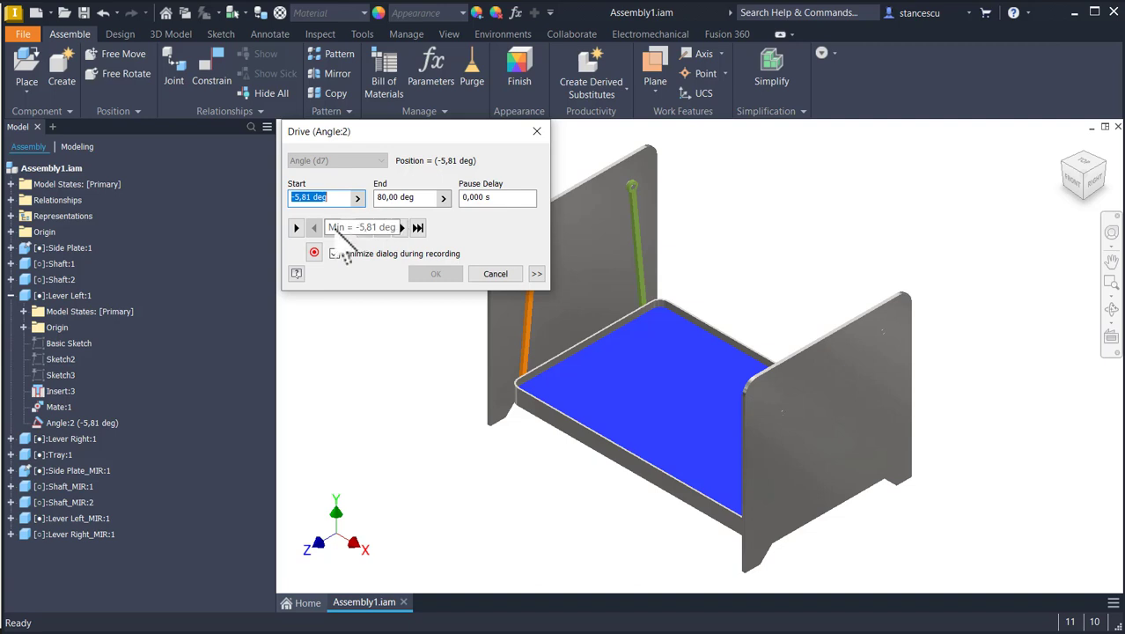
{"action": "left_click", "coordinate": [296, 228]}
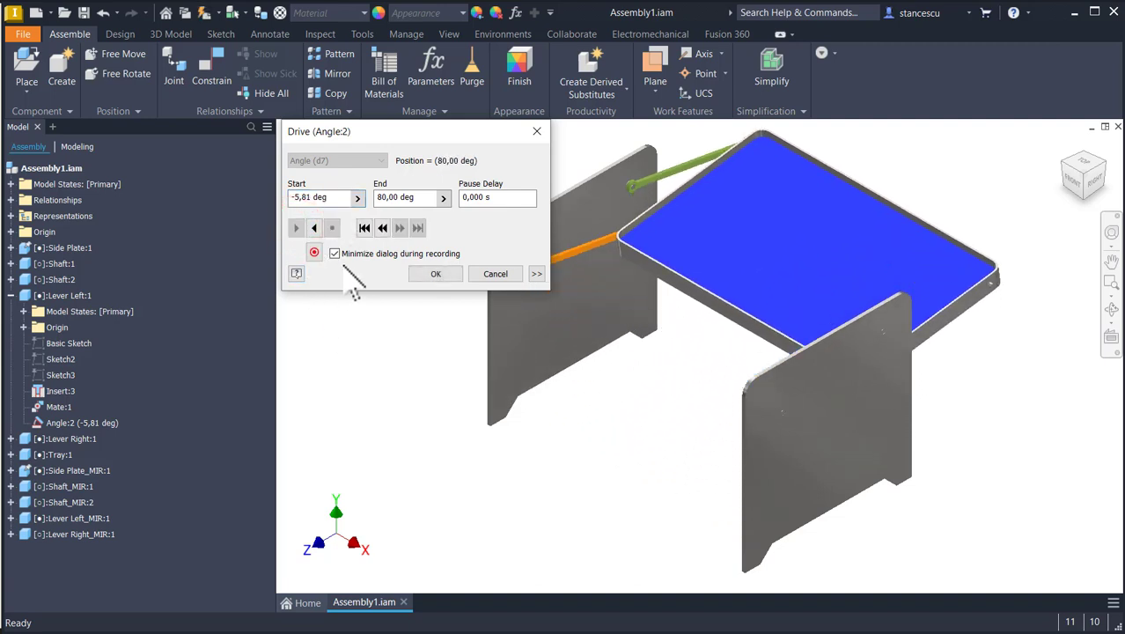
{"action": "left_click", "coordinate": [312, 228]}
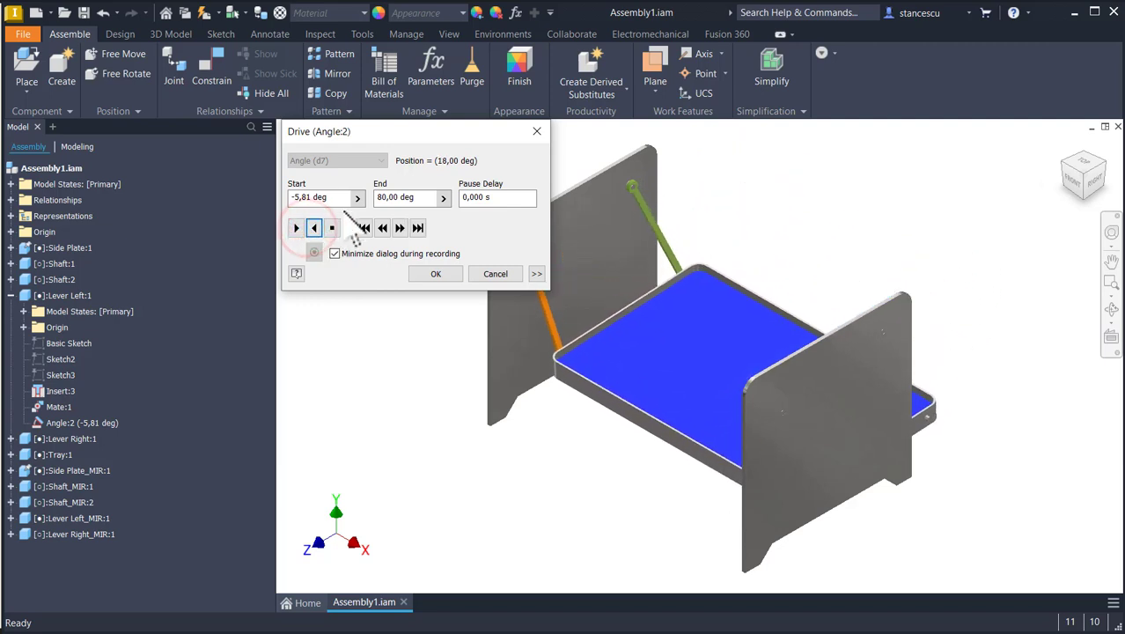
Set the drive's end angle to 110°, run it forward and in reverse, close the drive without accepting and collapse Lever Left.
{"action": "left_click", "coordinate": [434, 197]}
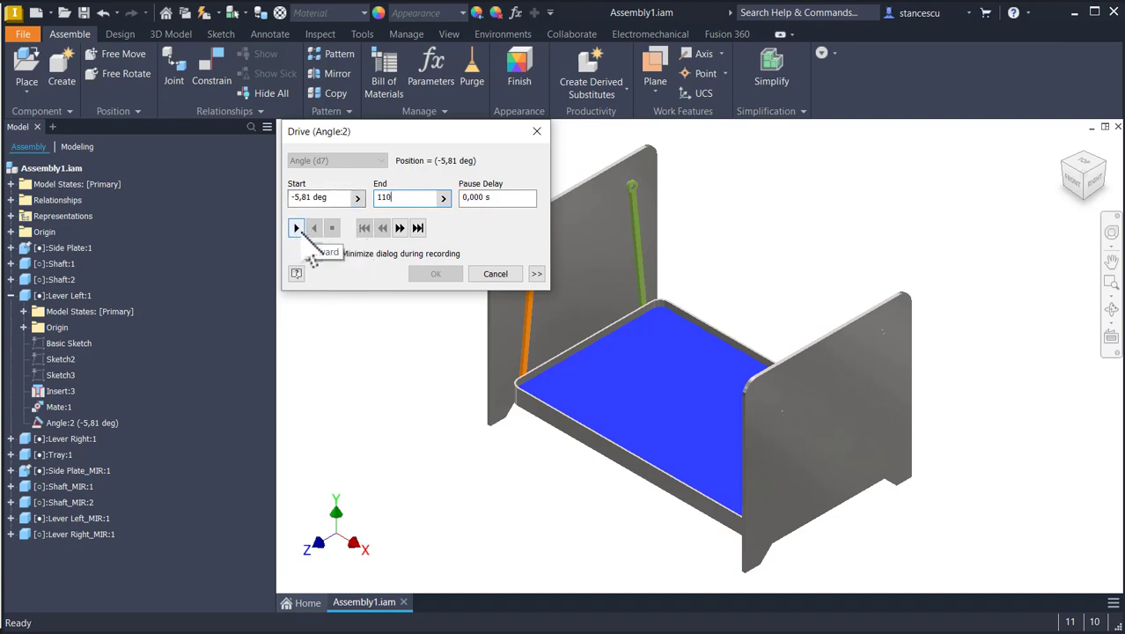
{"action": "left_click", "coordinate": [296, 227]}
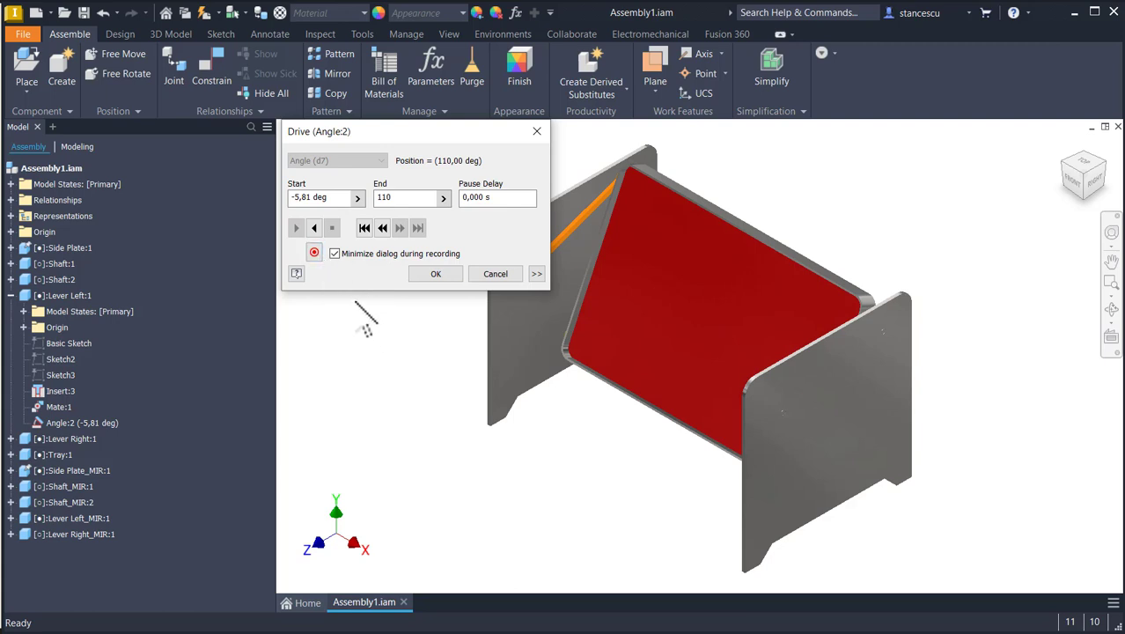
{"action": "left_click", "coordinate": [315, 227]}
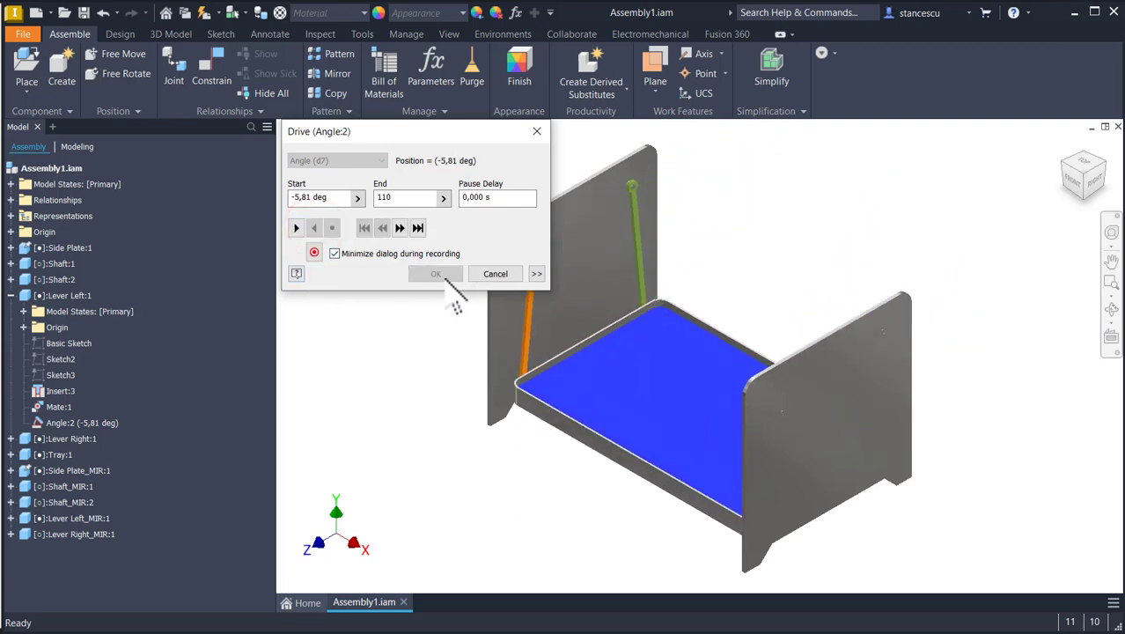
{"action": "left_click", "coordinate": [494, 274]}
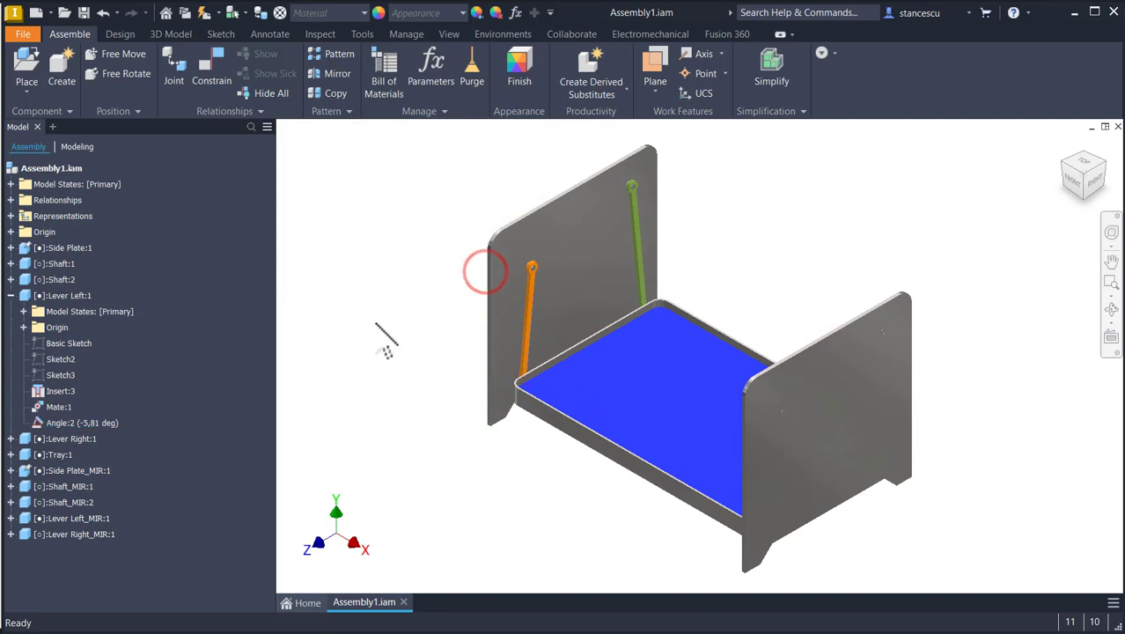
{"action": "left_click", "coordinate": [11, 295]}
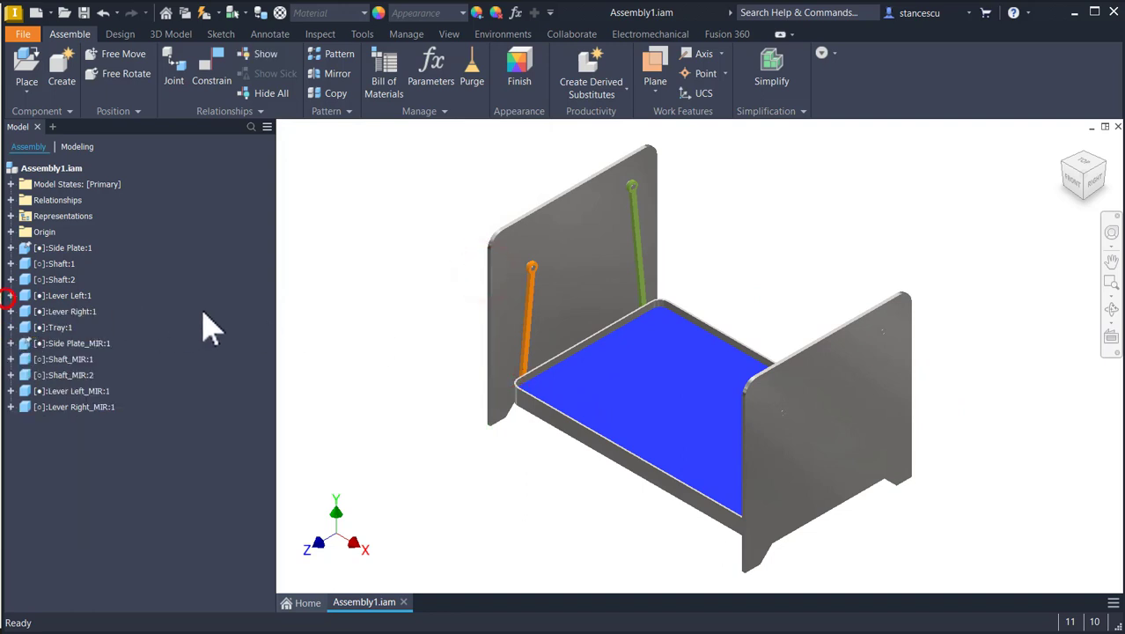